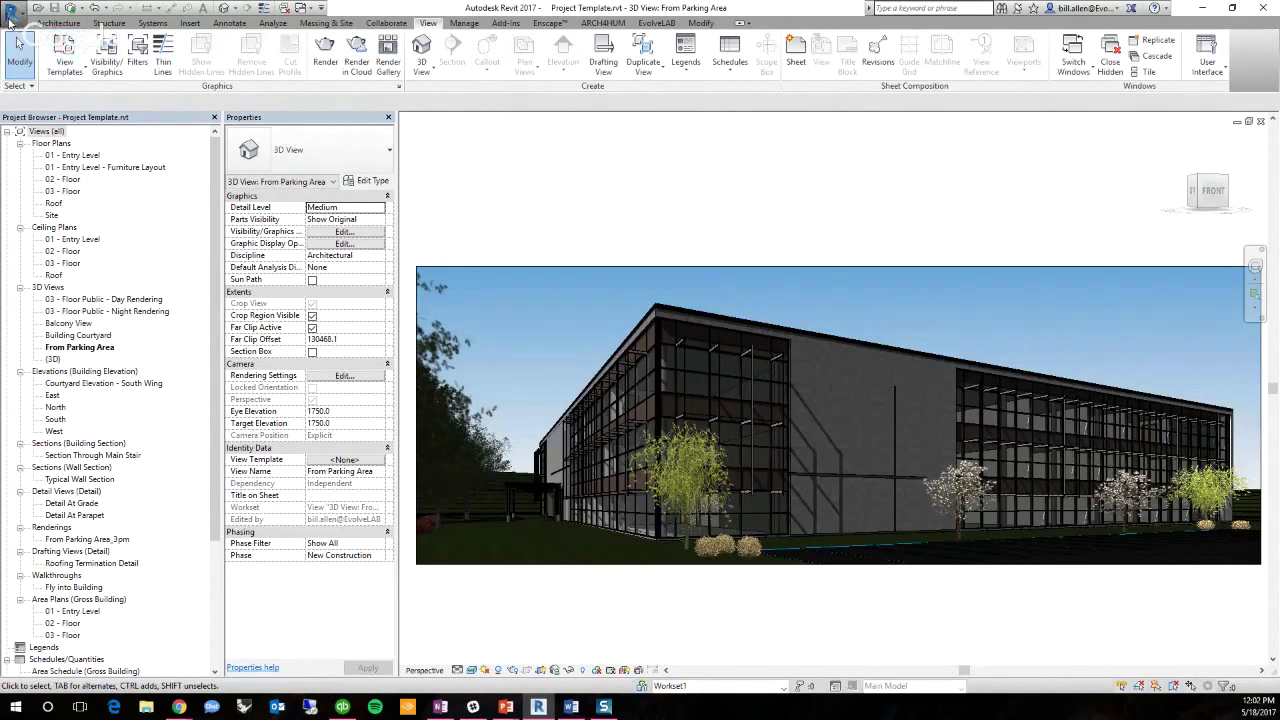
Examine the US Imperial template files offered for a new project, including the Commercial, Construction and Residential defaults, without creating a project
click(12, 14)
mouse_move(38, 62)
click(144, 63)
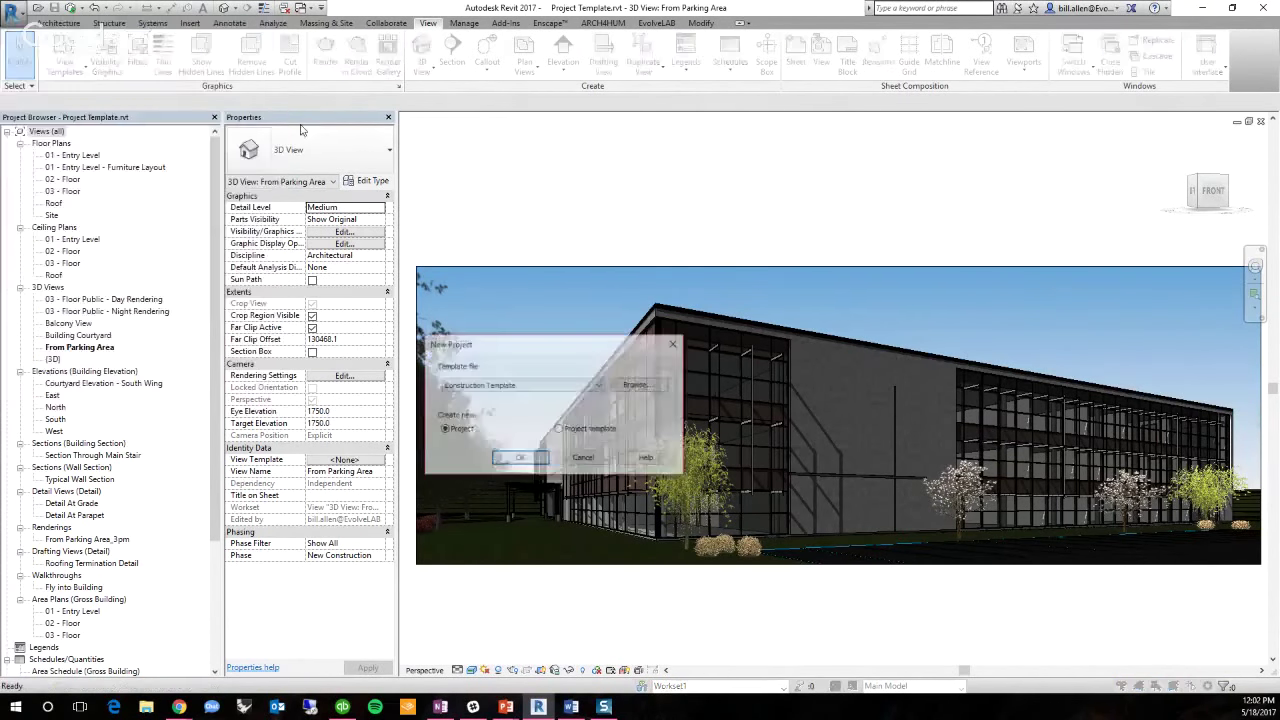
click(640, 385)
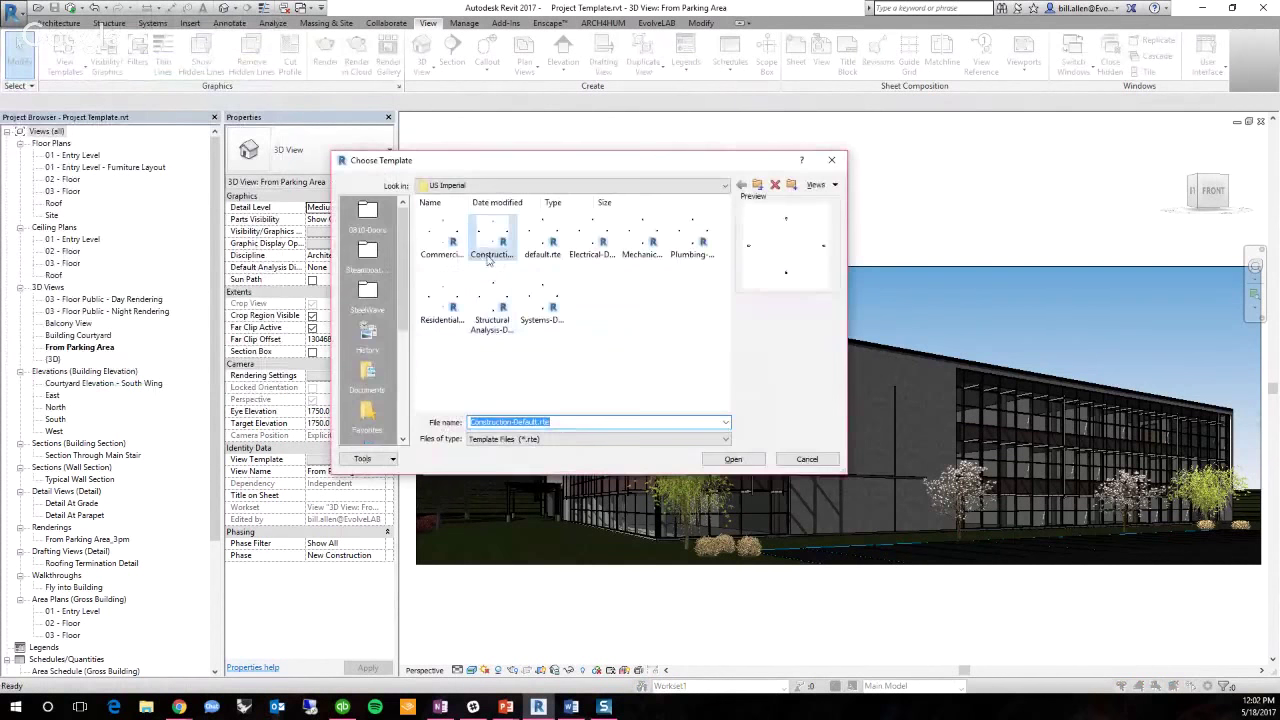
click(818, 185)
click(836, 214)
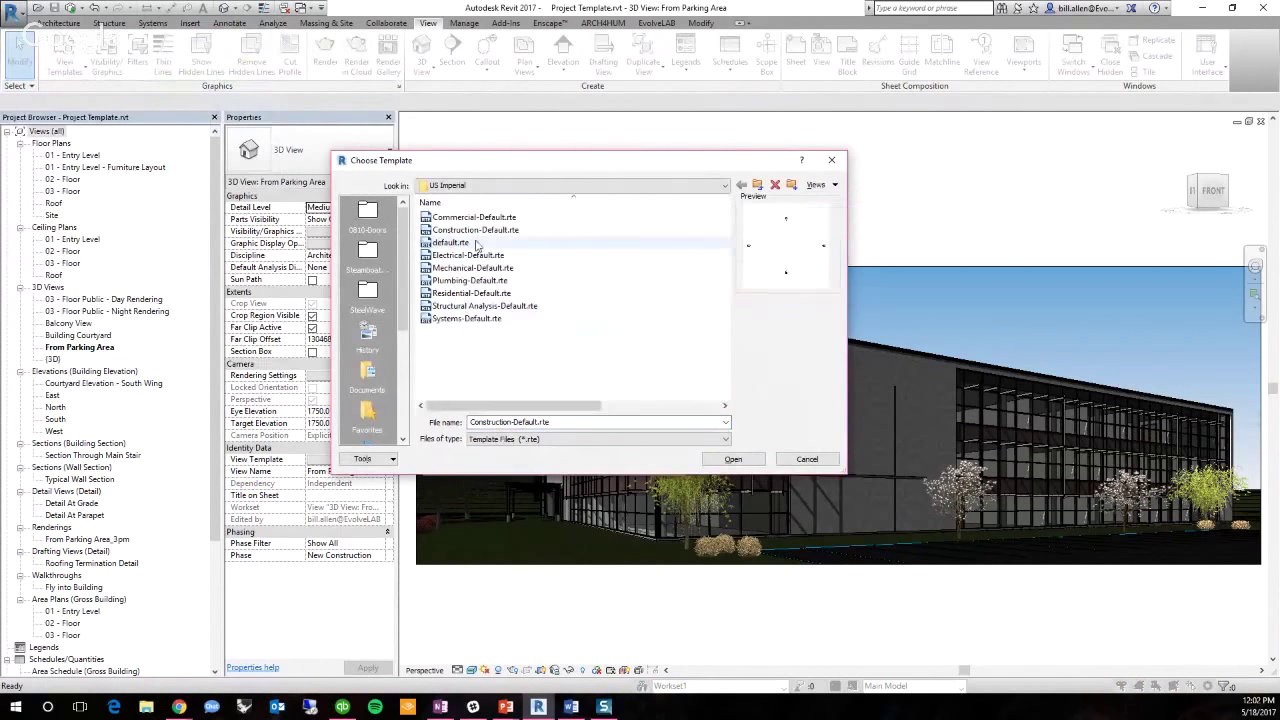
click(472, 217)
click(476, 230)
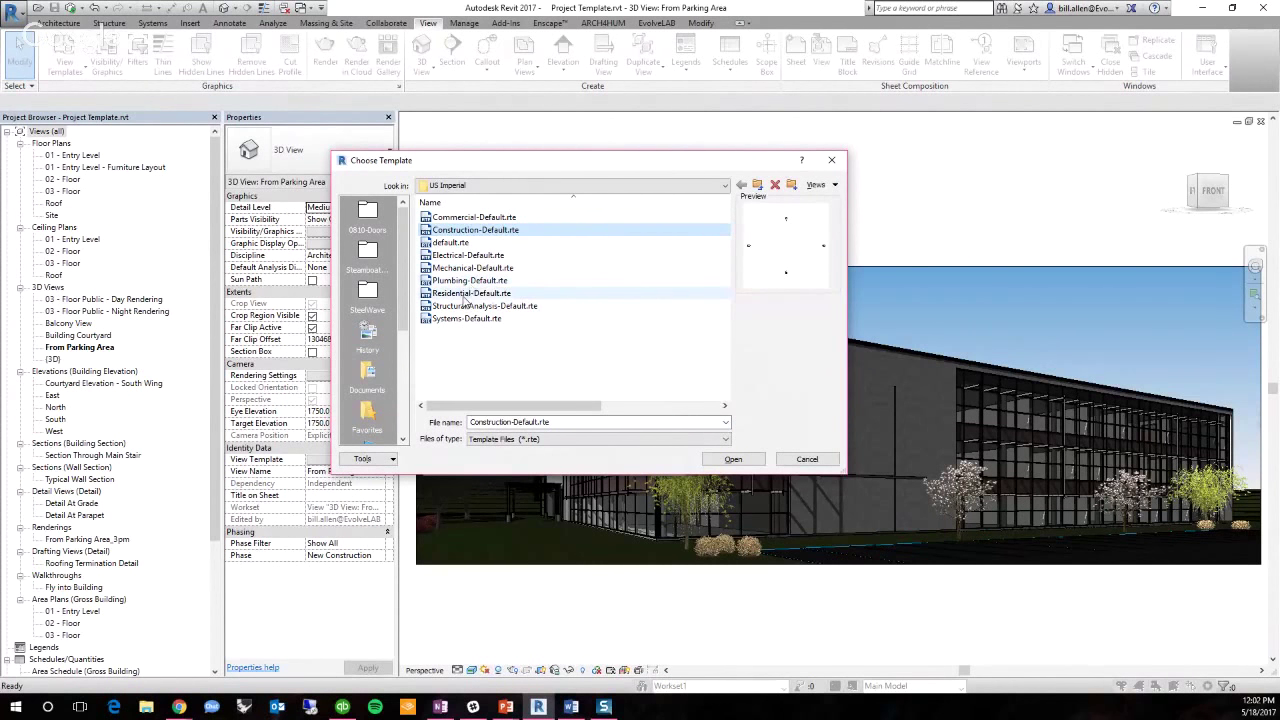
click(467, 293)
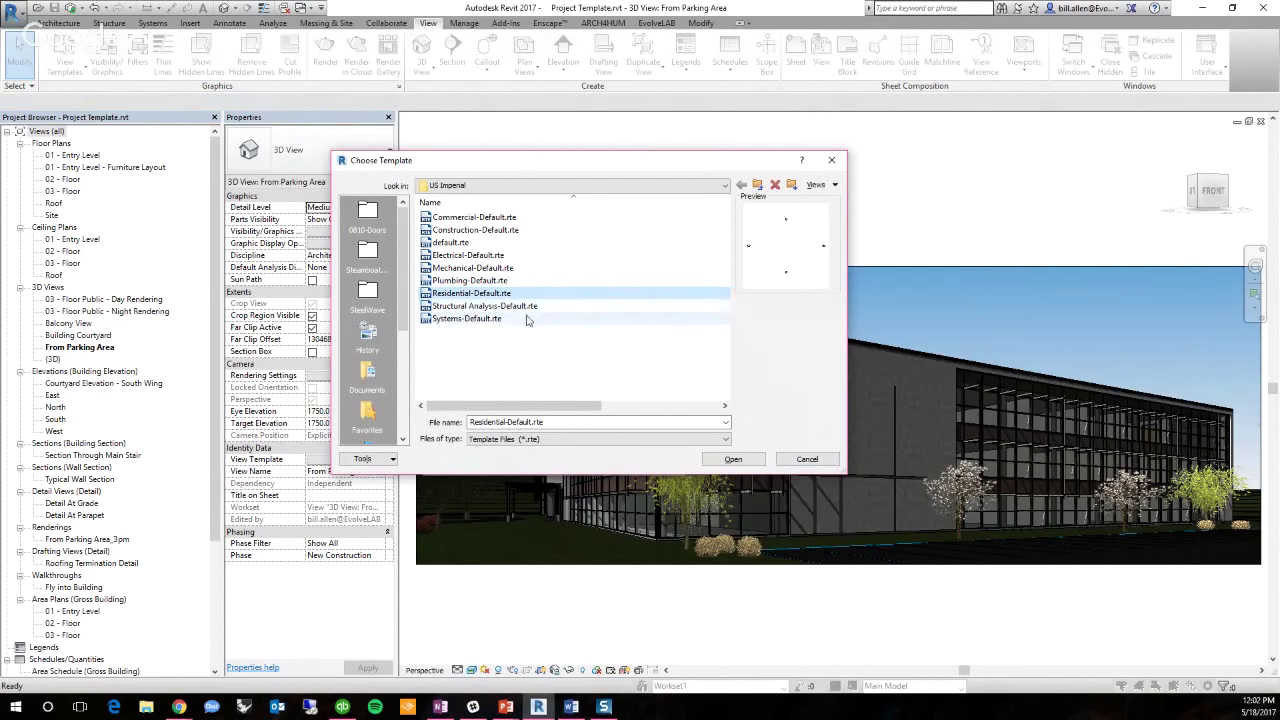
click(807, 459)
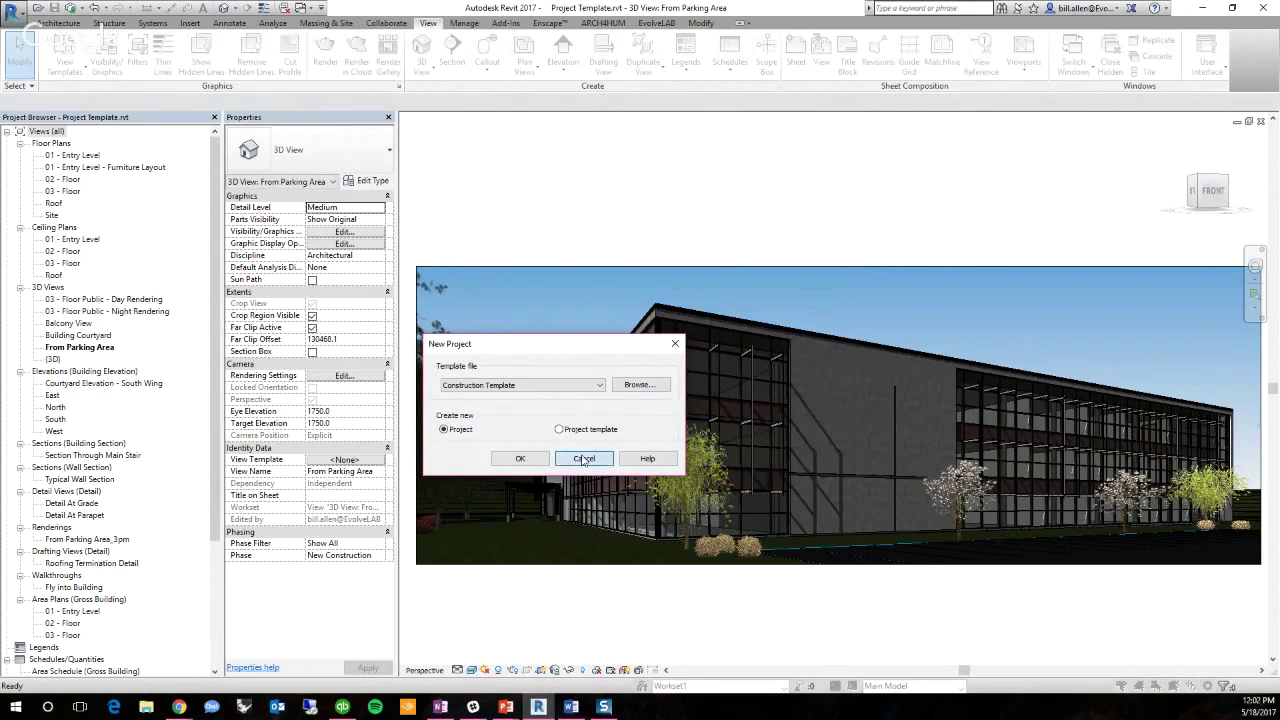
click(584, 459)
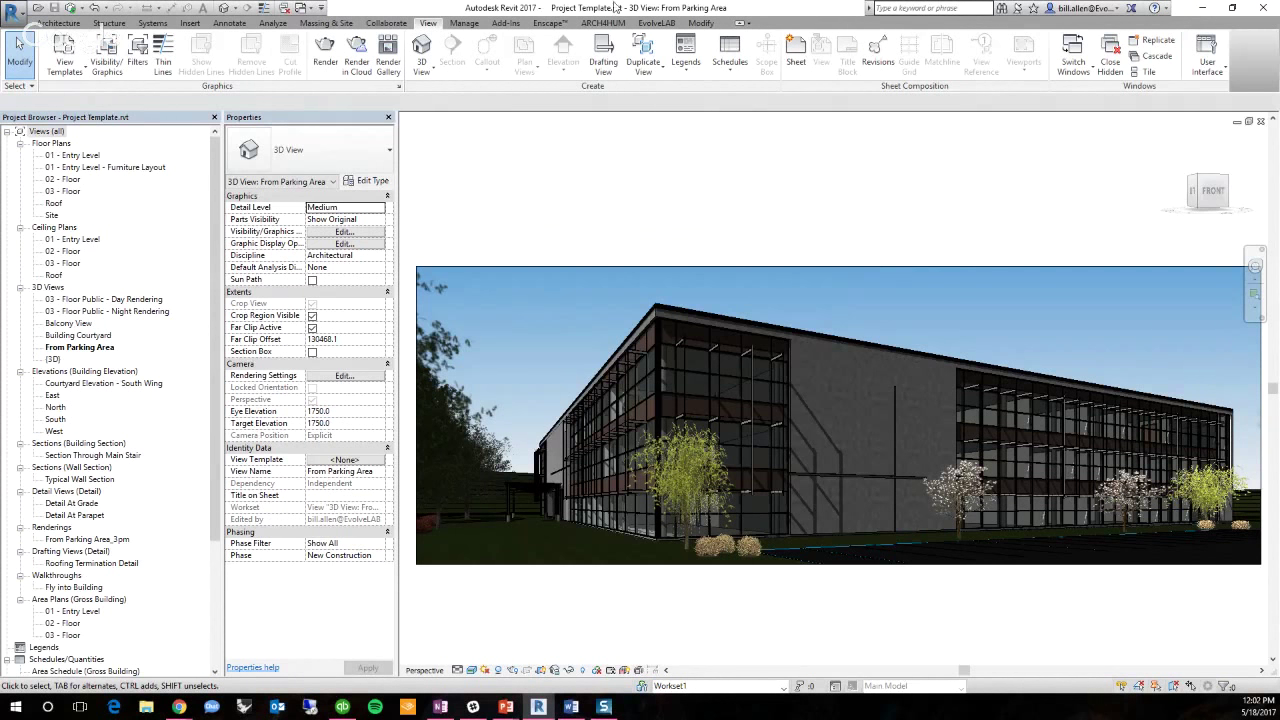
Review the project's worksets and check the Template option among the Save As choices
click(641, 686)
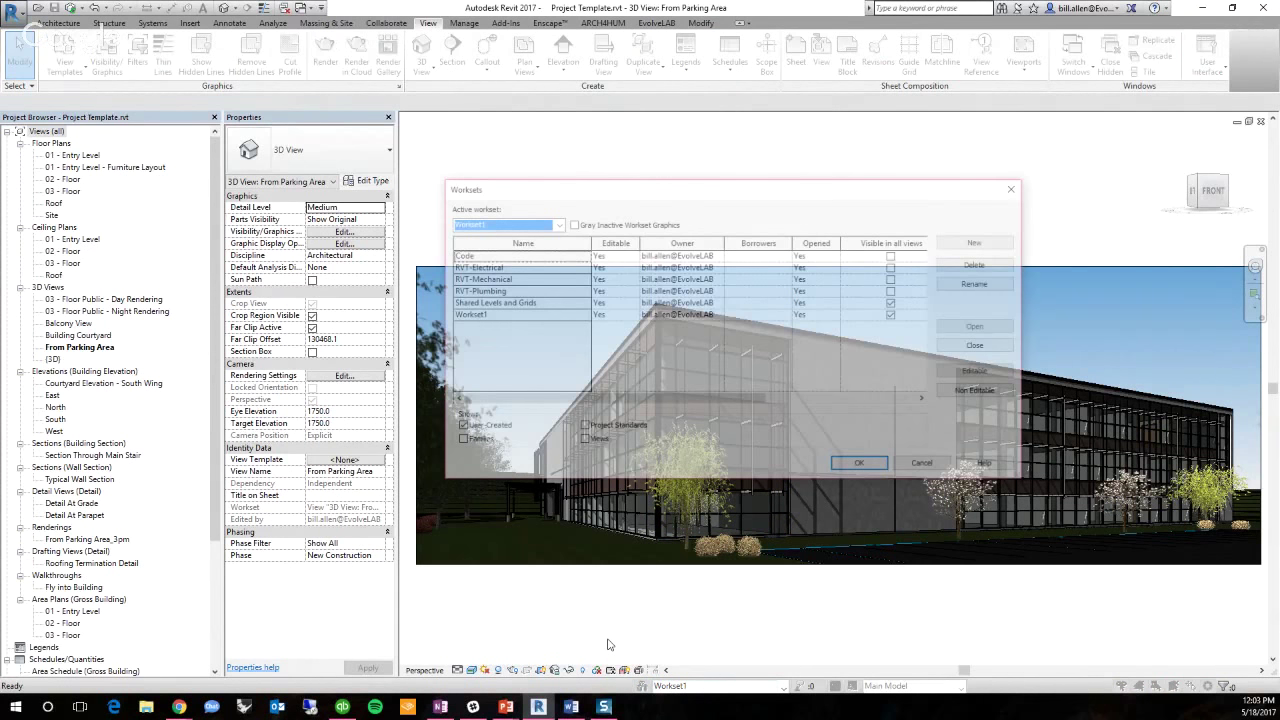
click(934, 468)
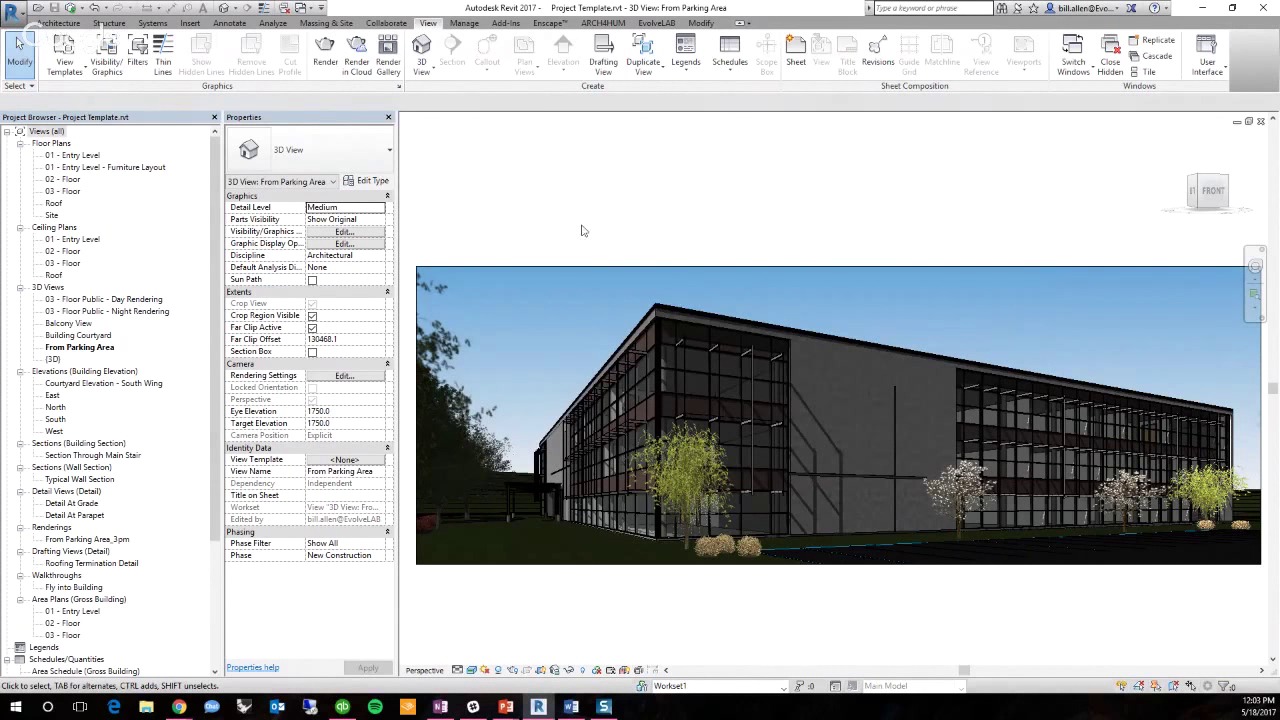
click(18, 18)
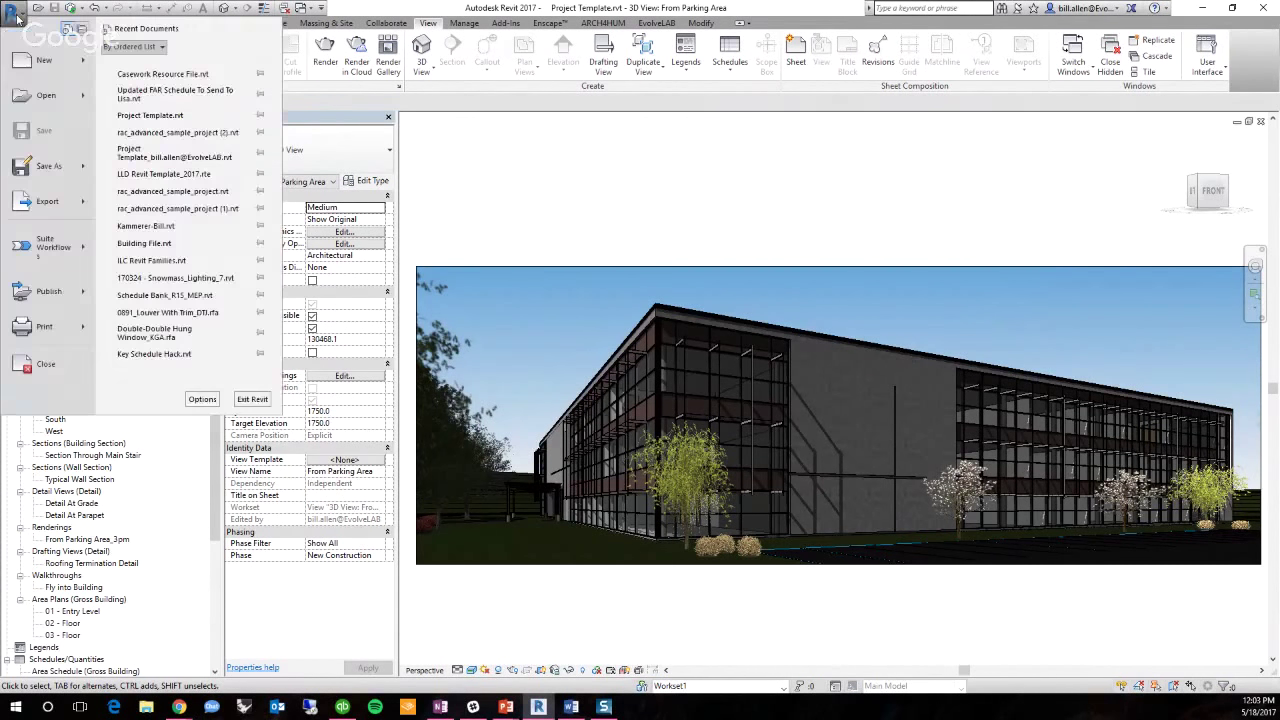
mouse_move(66, 170)
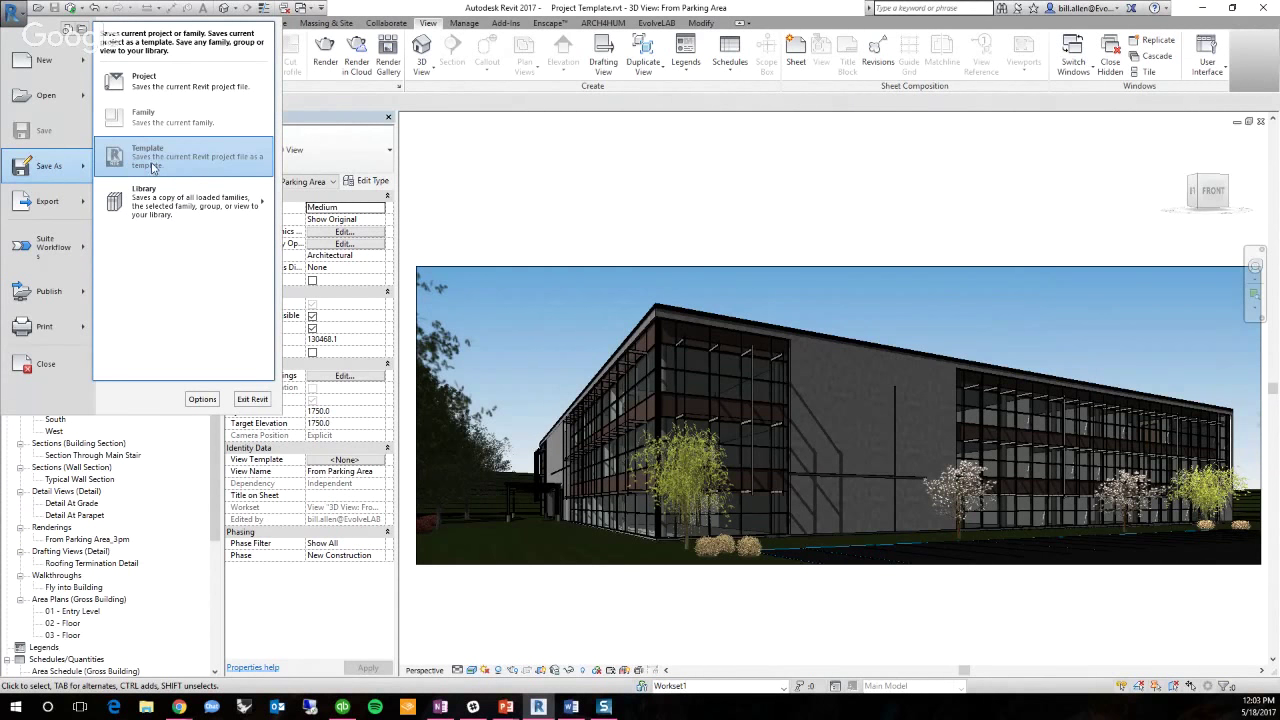
click(546, 184)
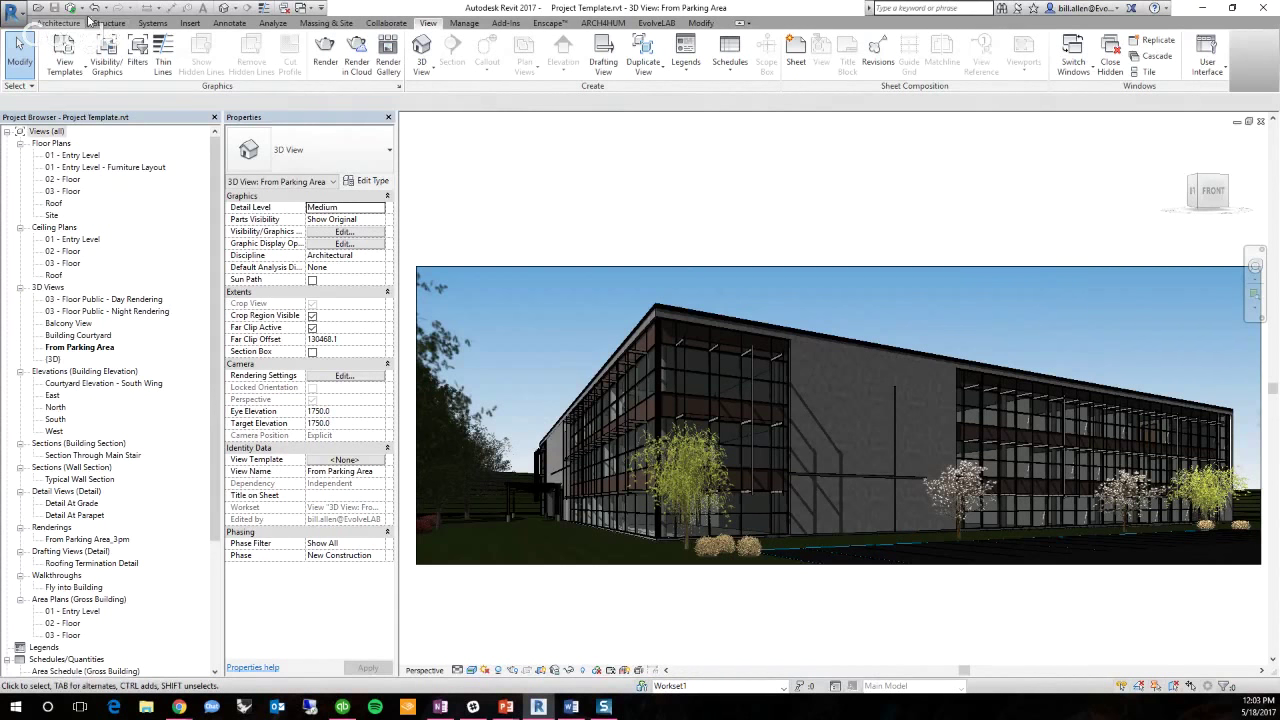
Browse for a project to open in the "How To Make Revit Templates That Rock" folder within EvolveLAB's Presentations folder
click(14, 12)
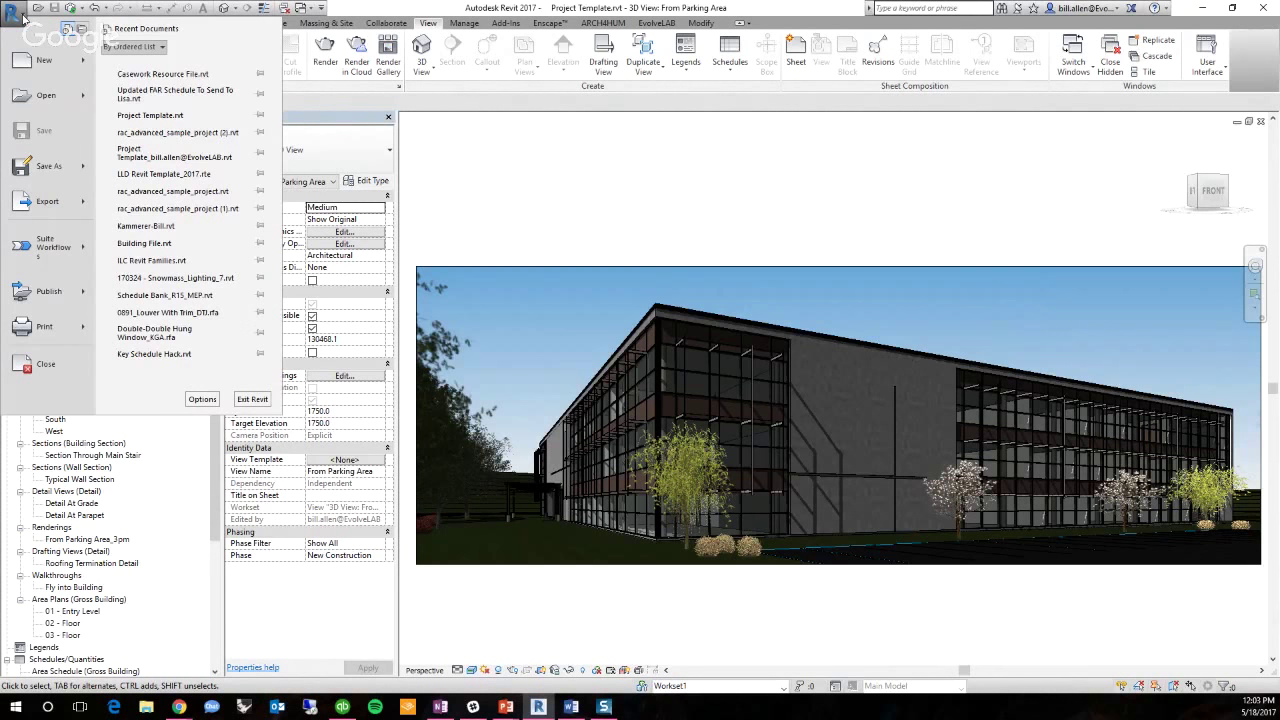
mouse_move(53, 66)
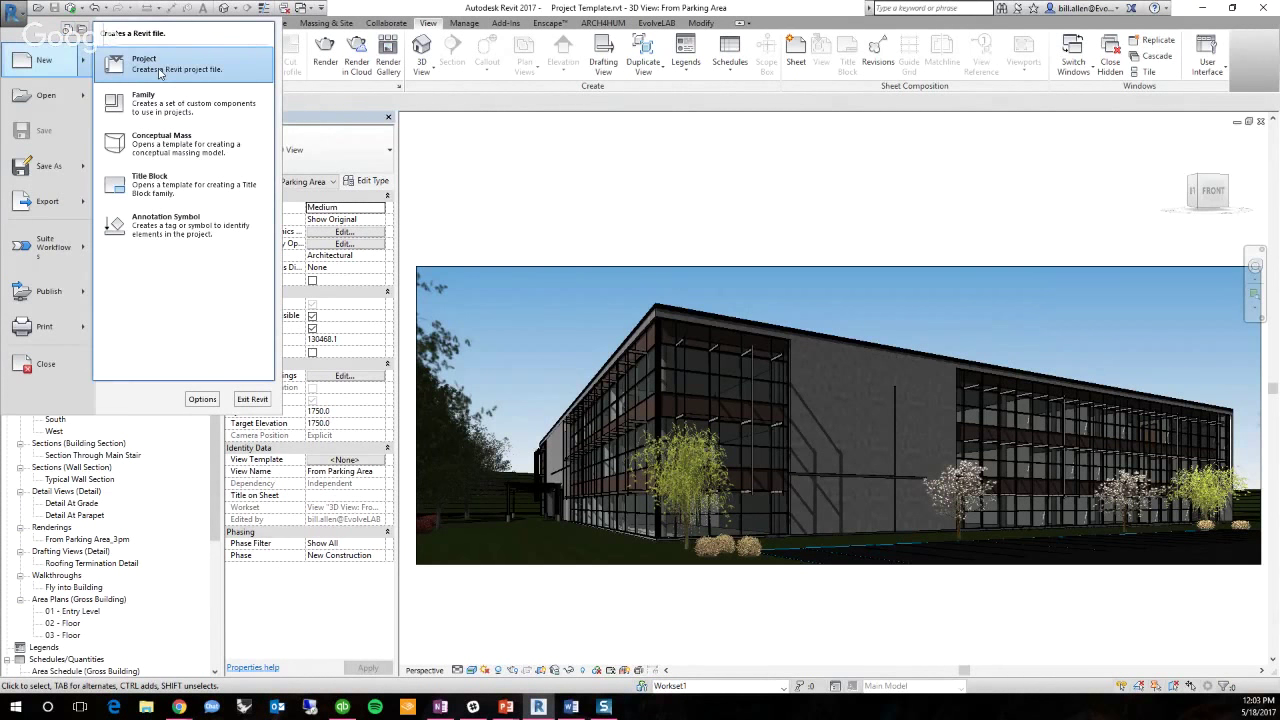
mouse_move(50, 95)
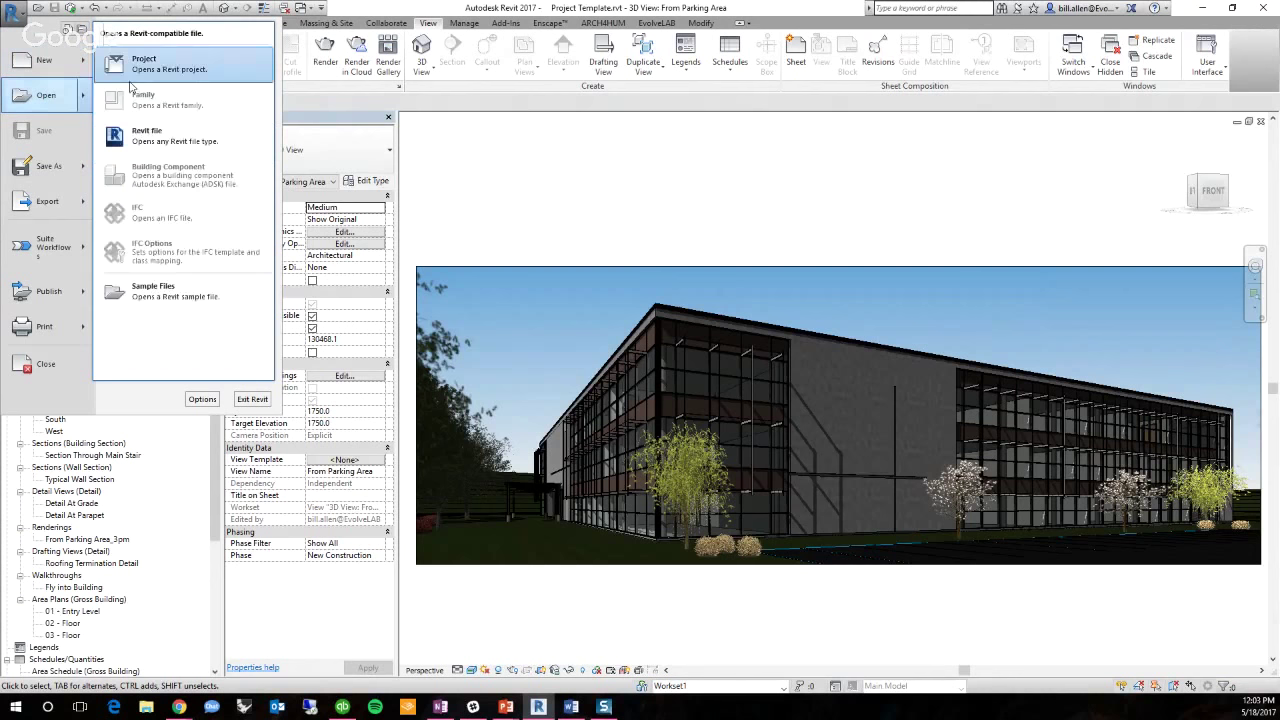
click(150, 75)
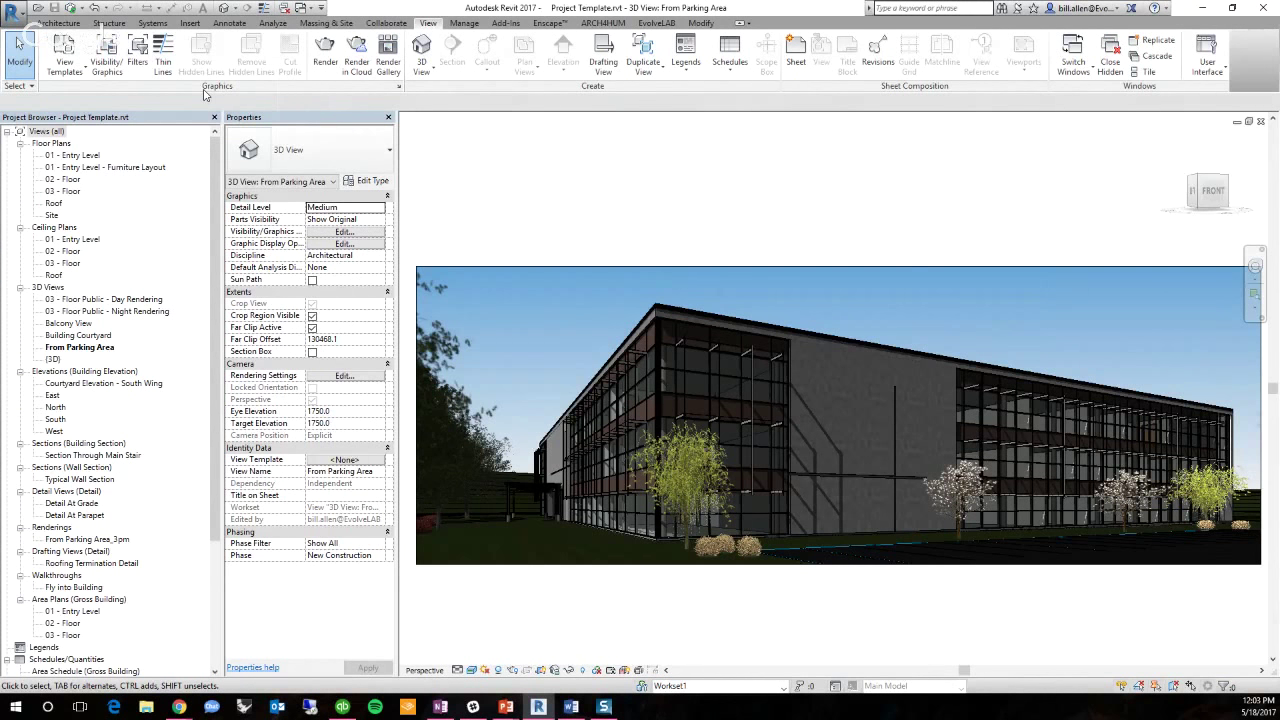
click(518, 221)
click(488, 374)
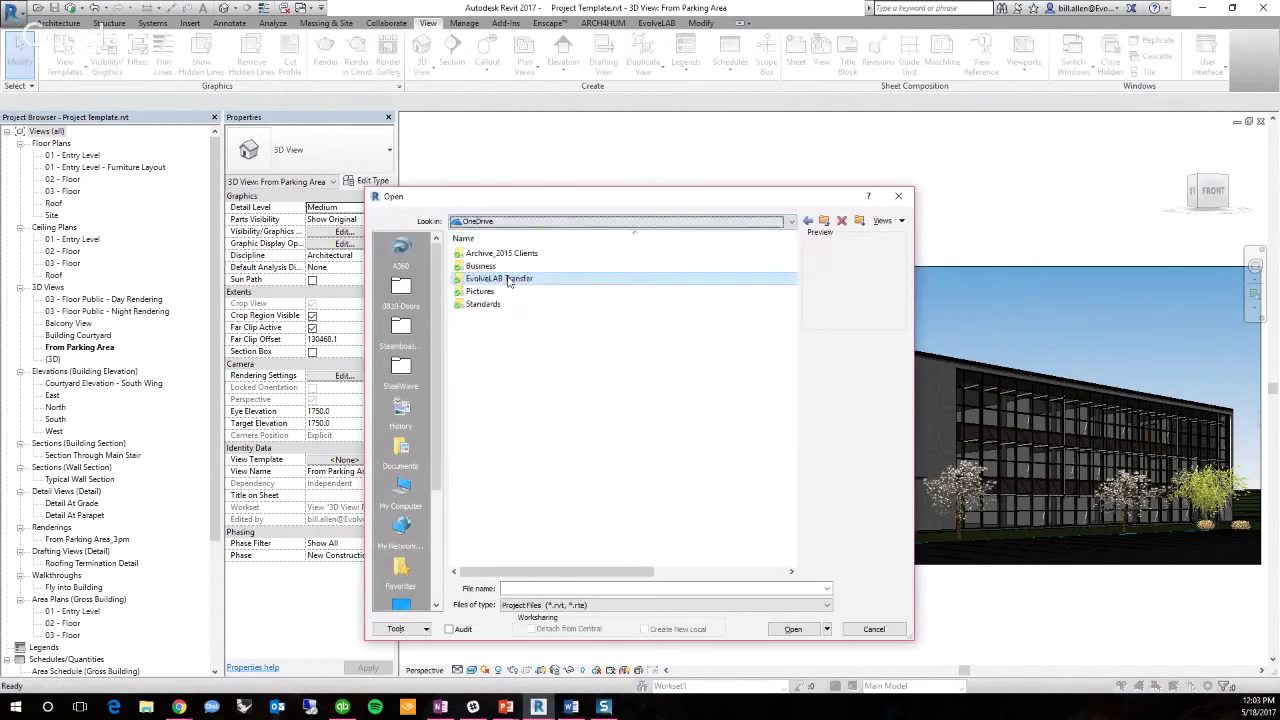
double_click(511, 279)
double_click(484, 266)
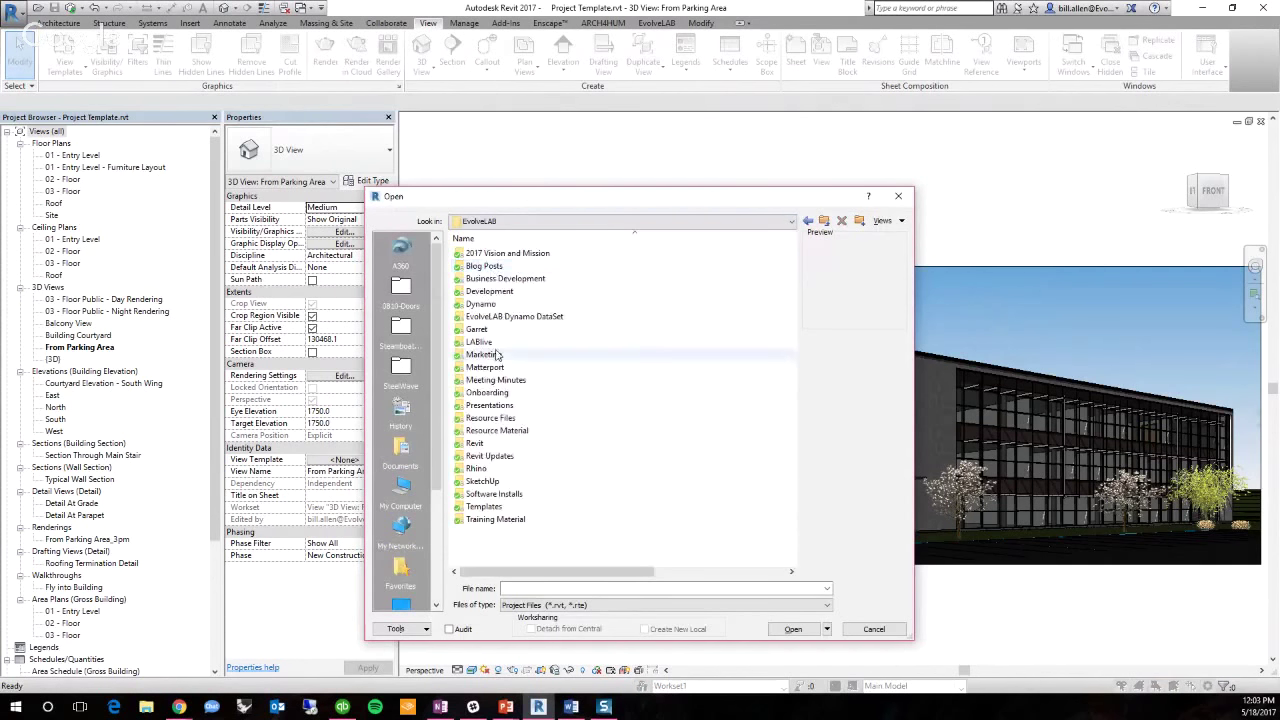
double_click(490, 406)
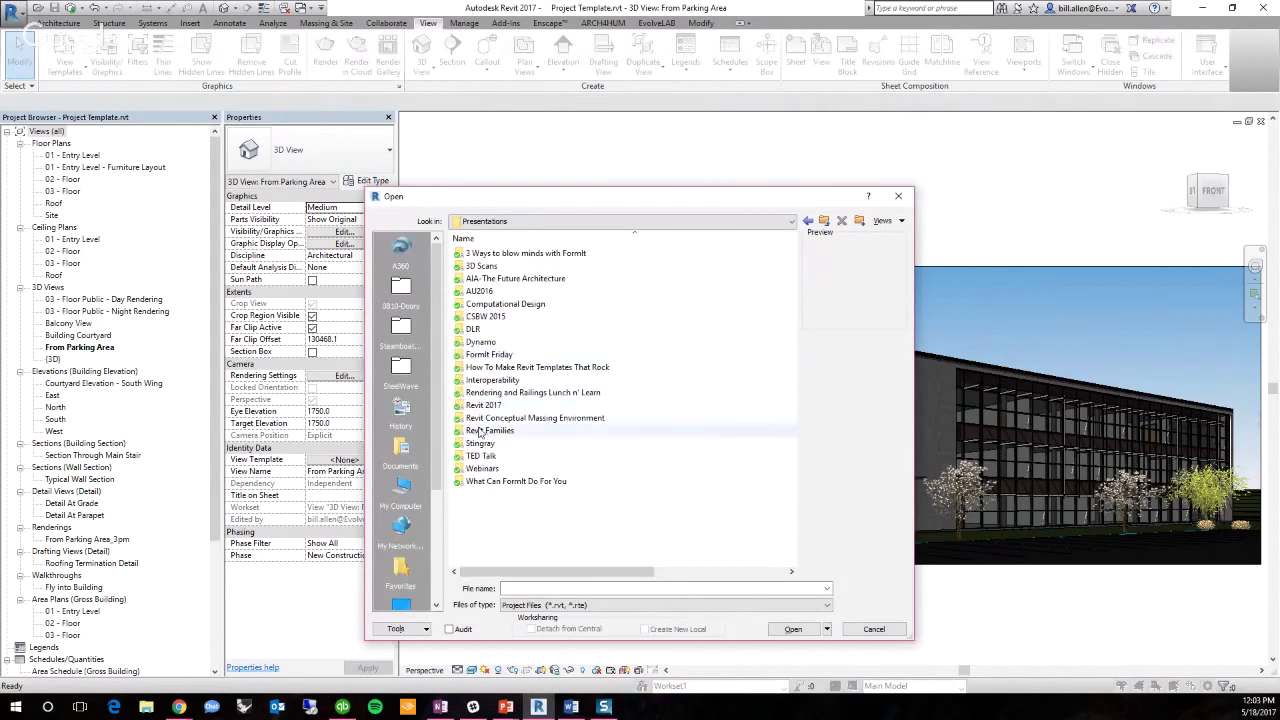
double_click(493, 368)
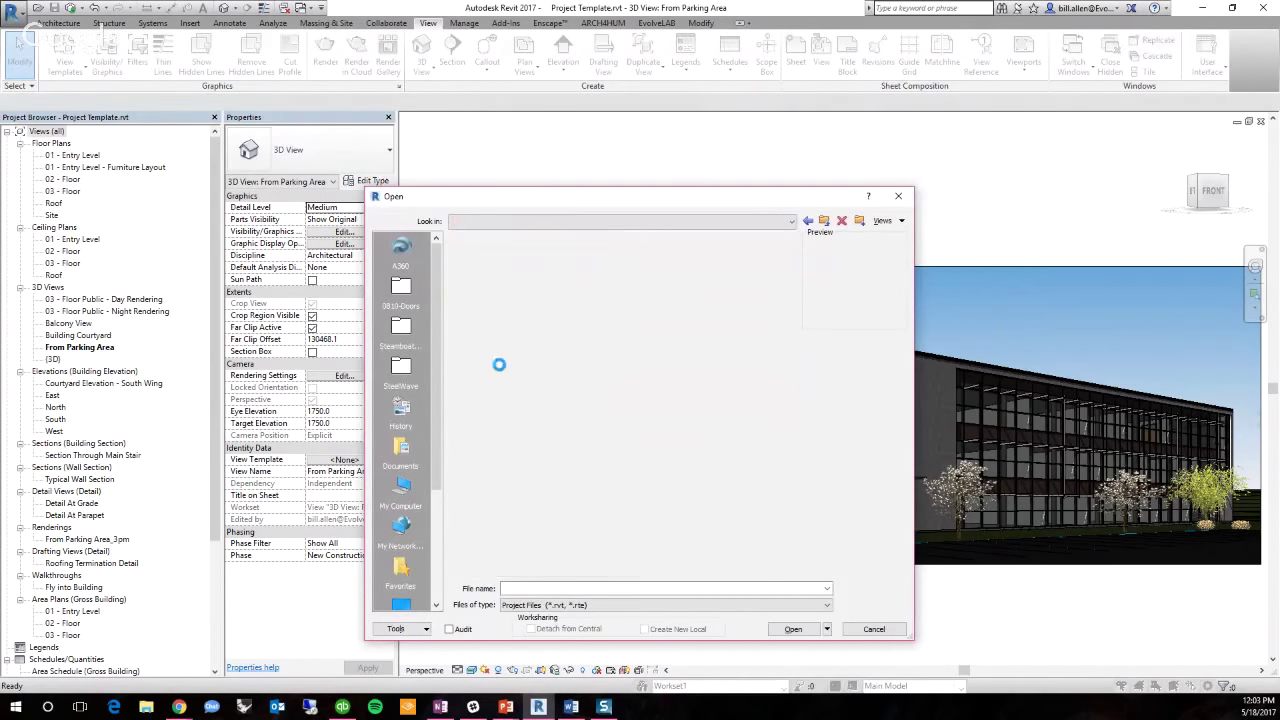
Open Project Template.rvt detached from central, discarding its worksets
click(508, 279)
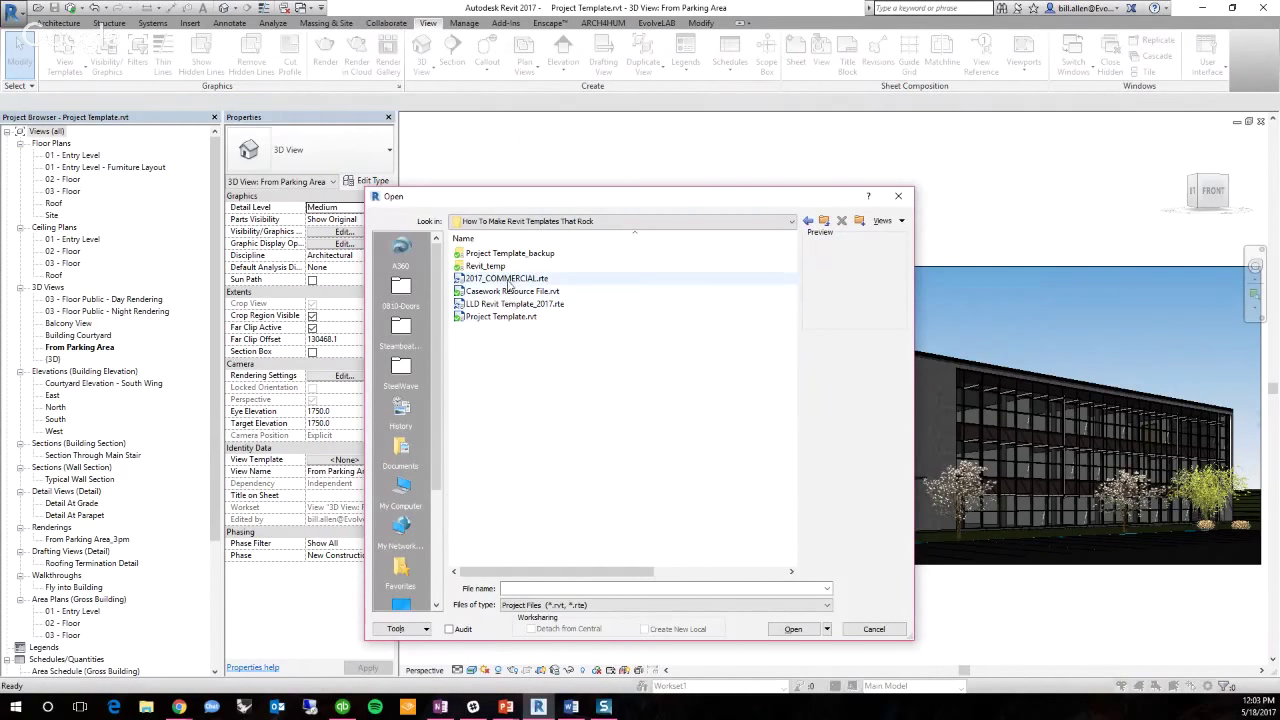
click(520, 291)
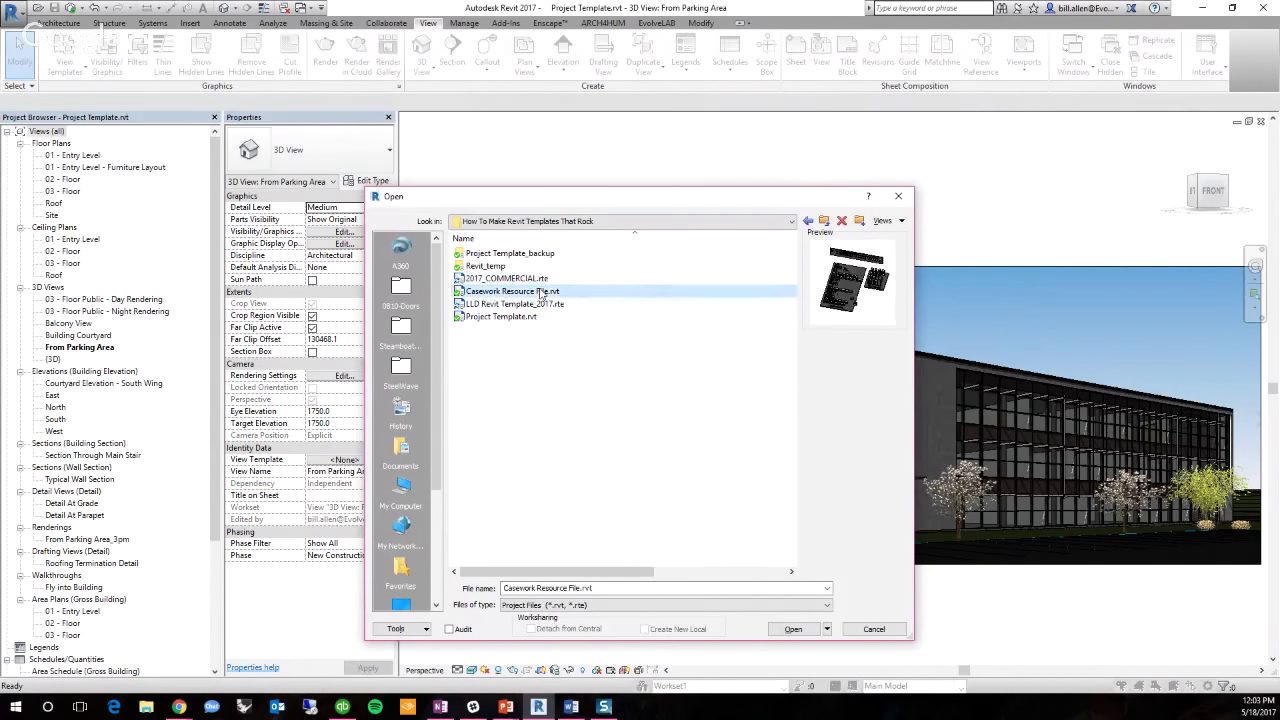
click(505, 317)
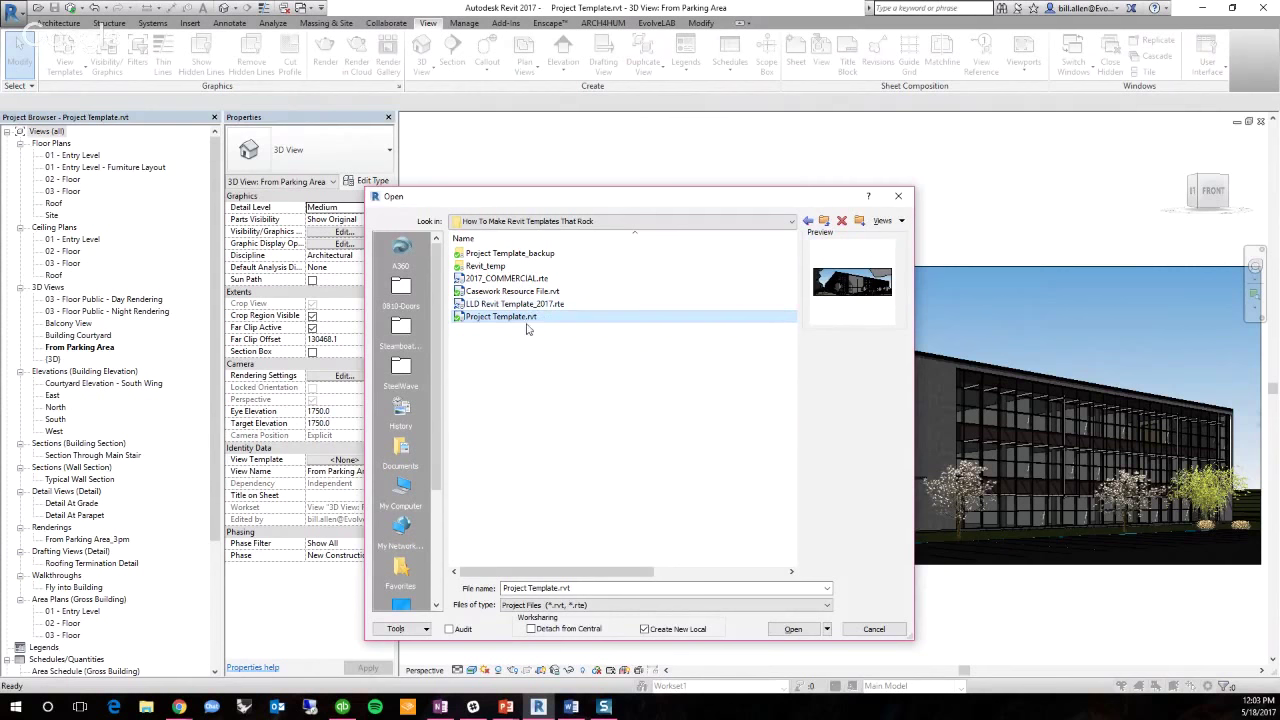
click(531, 629)
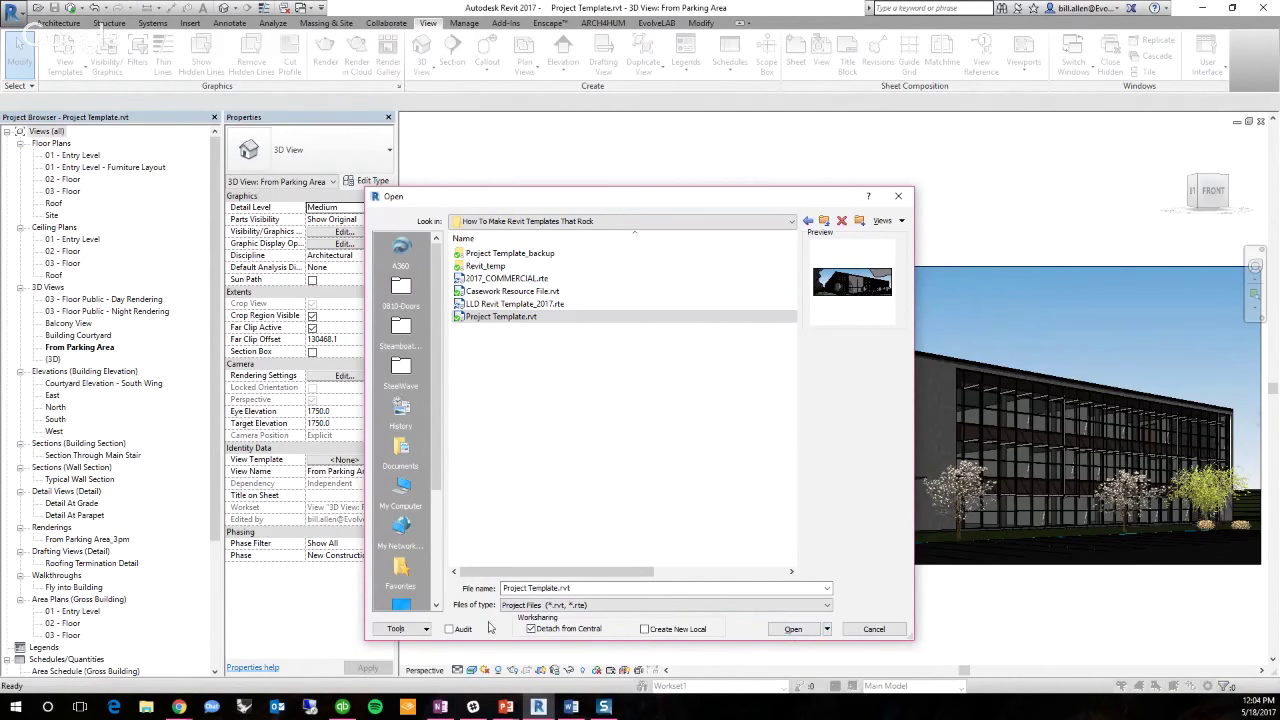
click(796, 630)
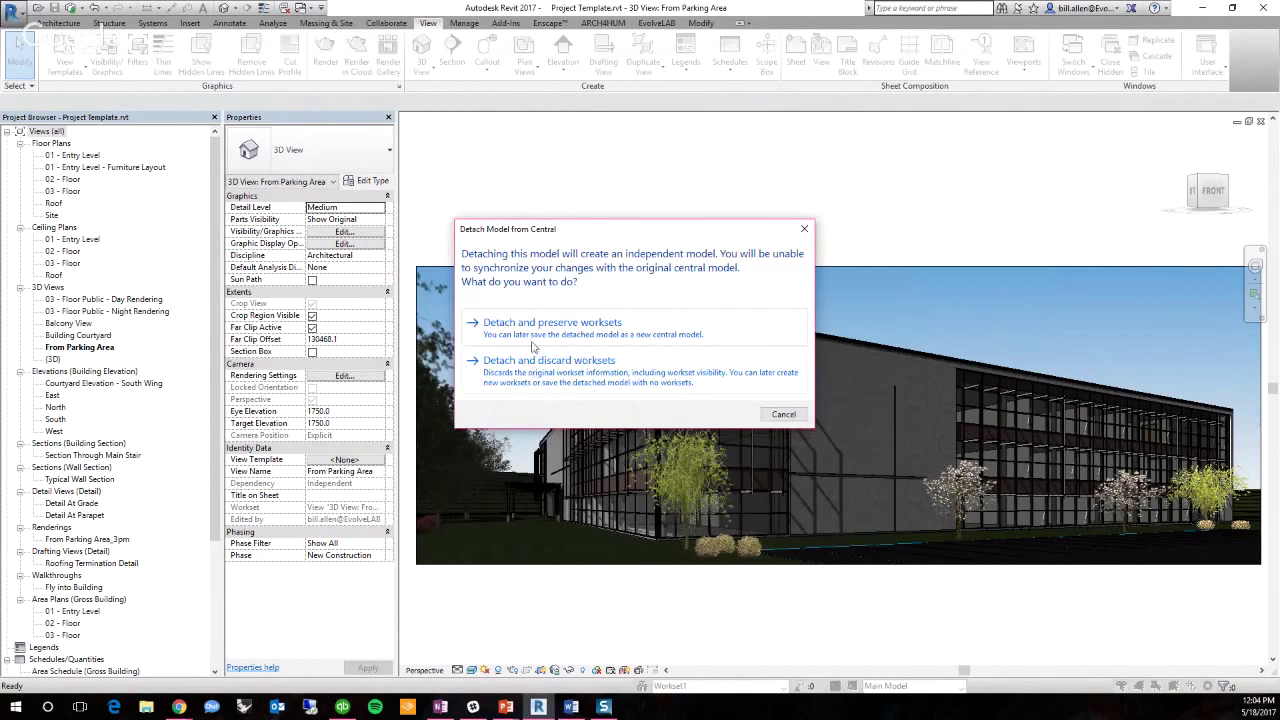
click(535, 377)
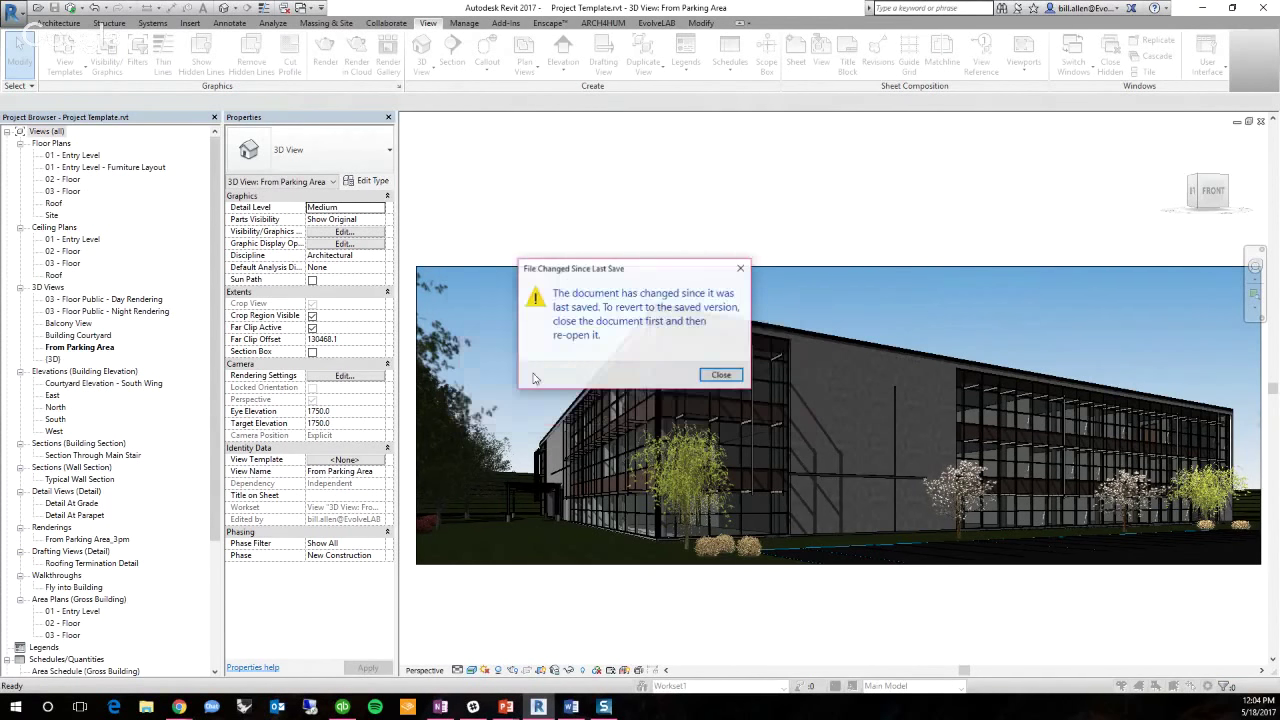
click(730, 376)
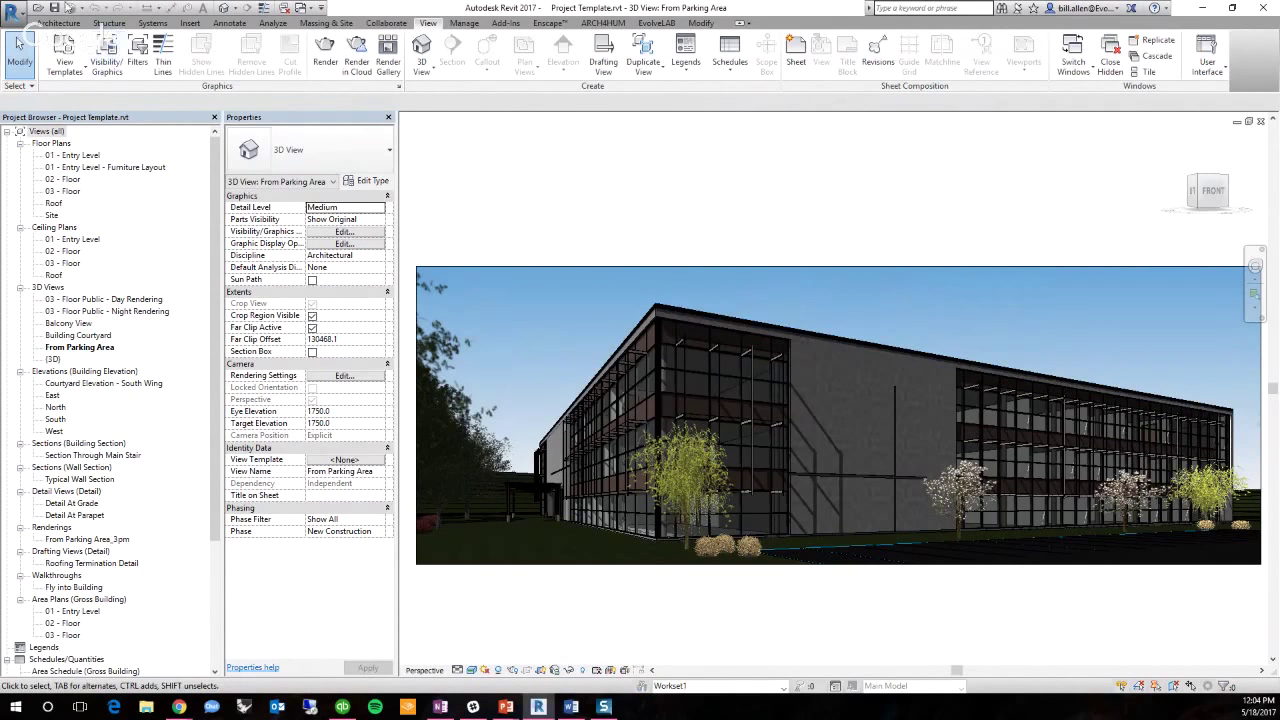
click(14, 10)
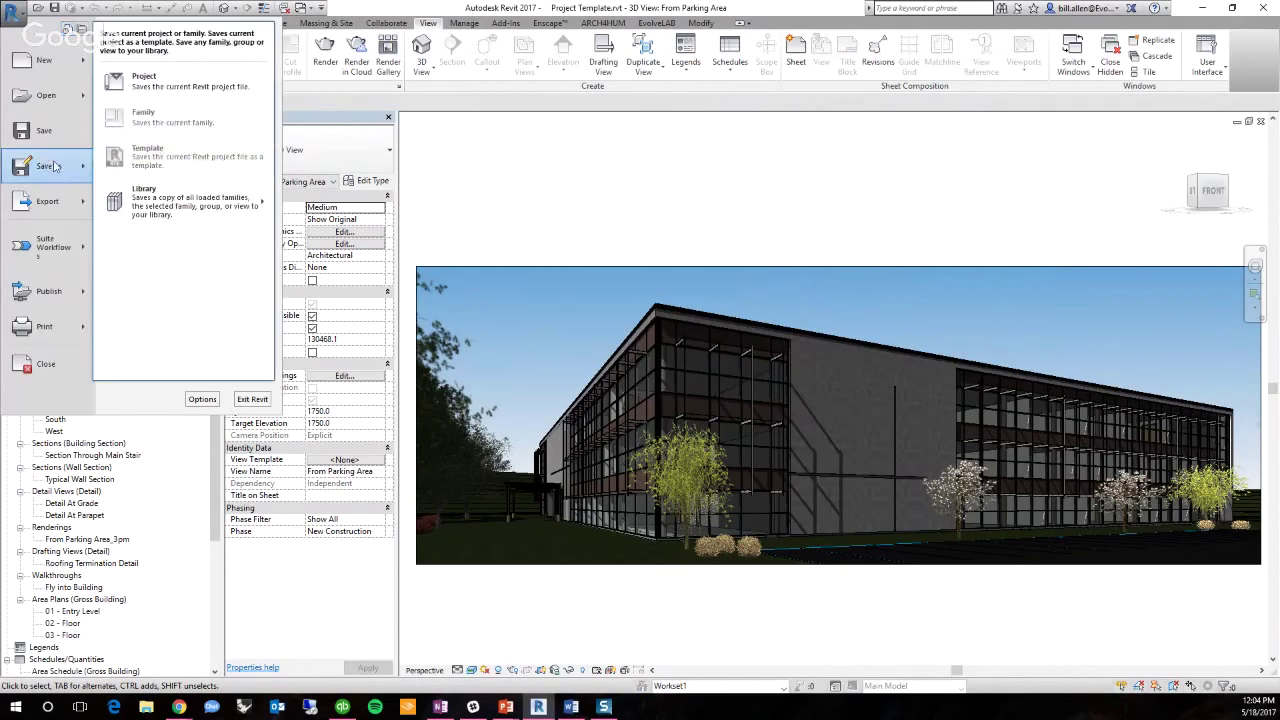
click(642, 166)
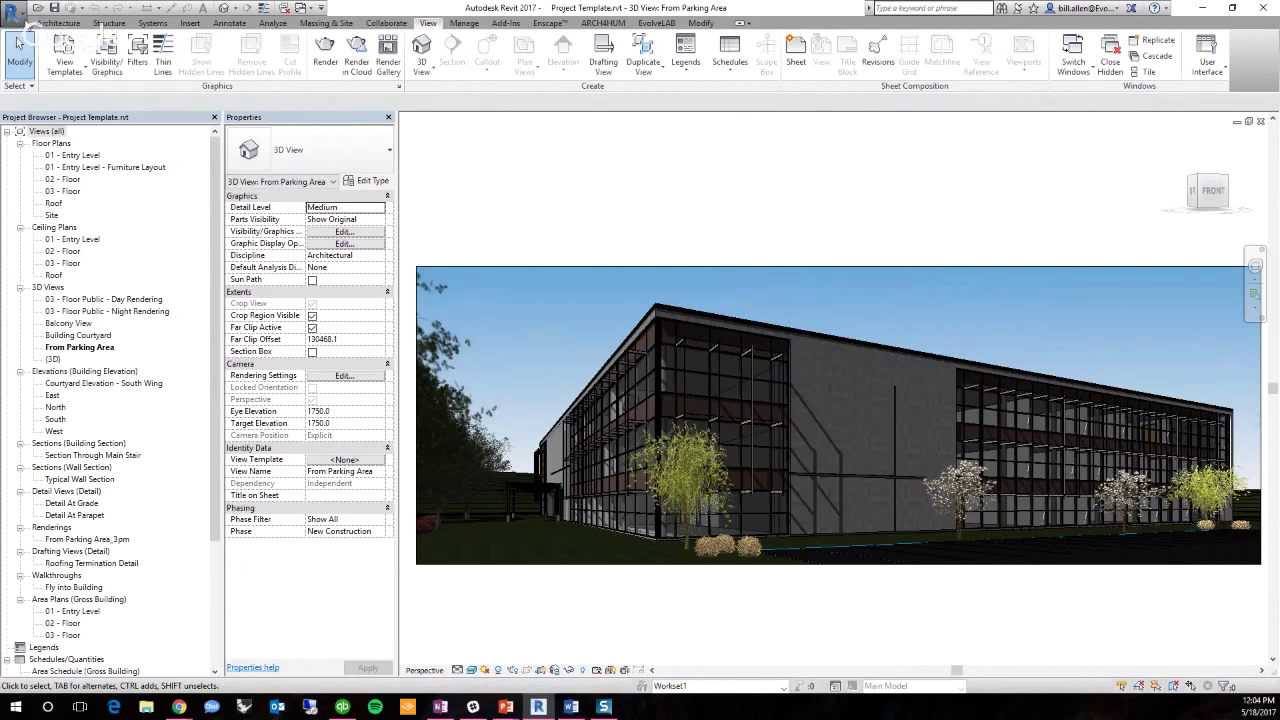
click(14, 10)
mouse_move(44, 62)
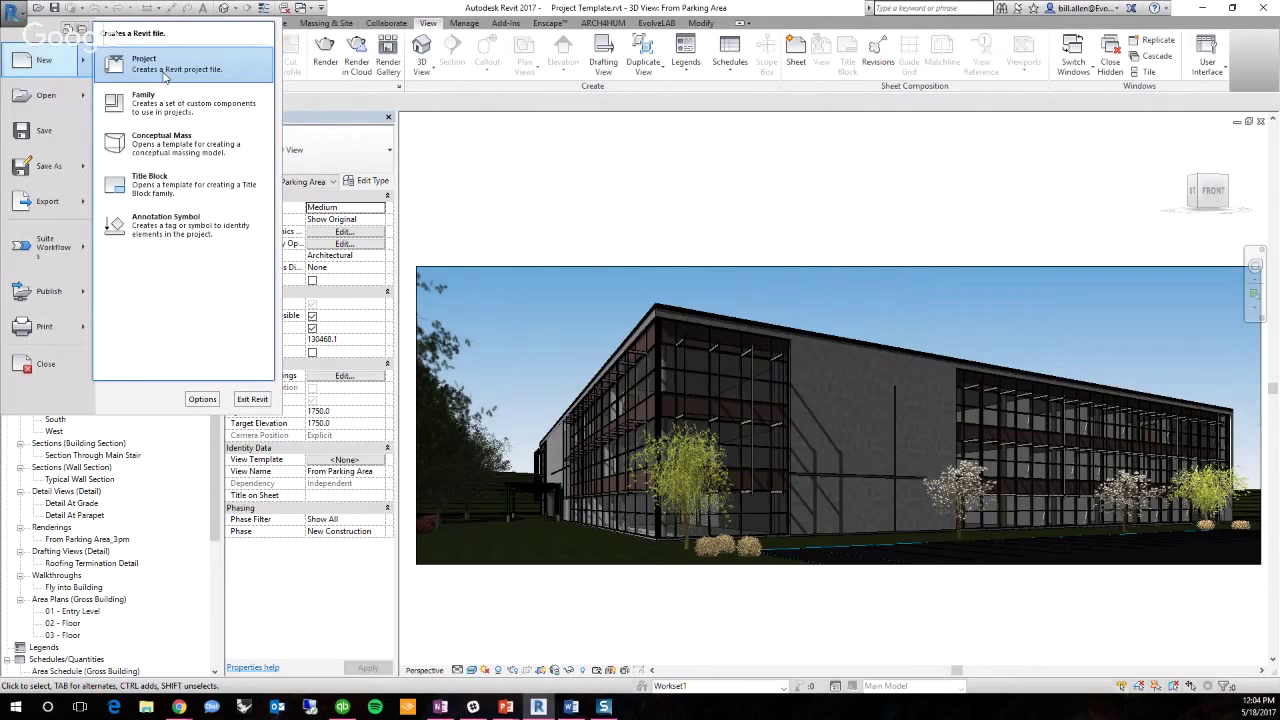
click(18, 16)
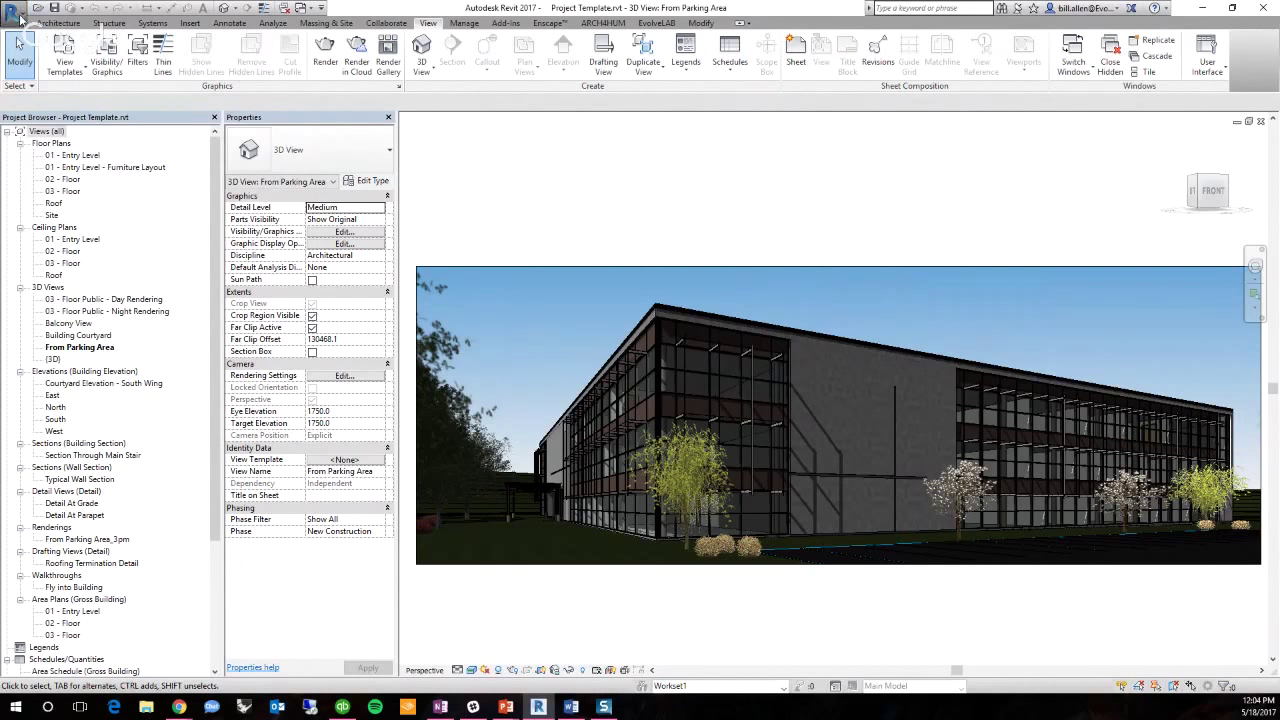
Save the detached model as "Project Template_Test Webinar.rvt" in the same folder and close its view
click(20, 18)
click(500, 243)
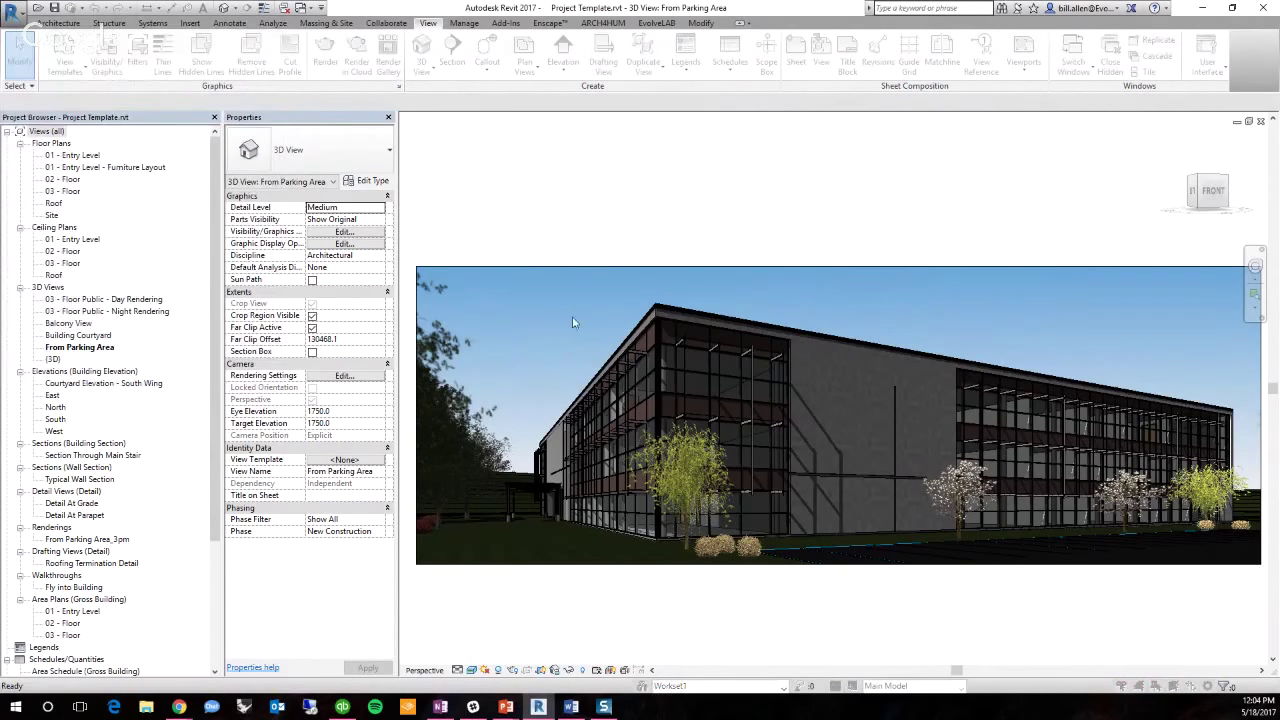
click(578, 421)
text(_)
text(Test Webinar.rvt)
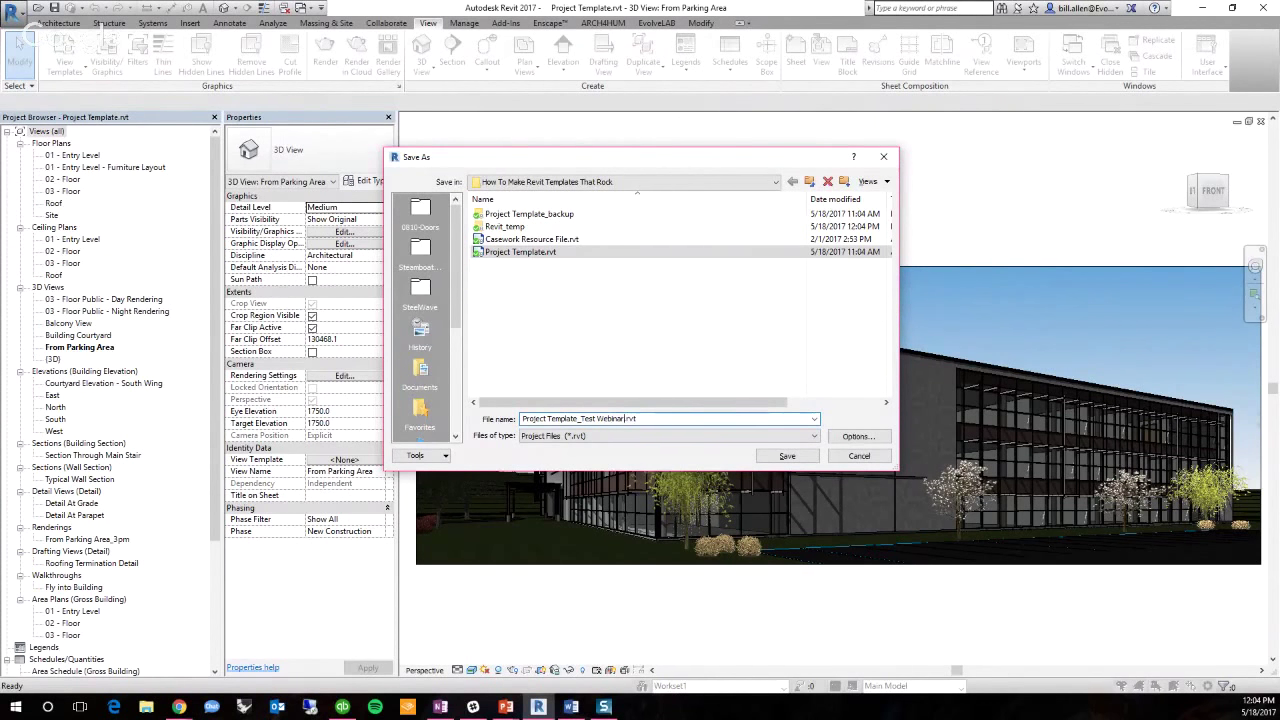
key(Return)
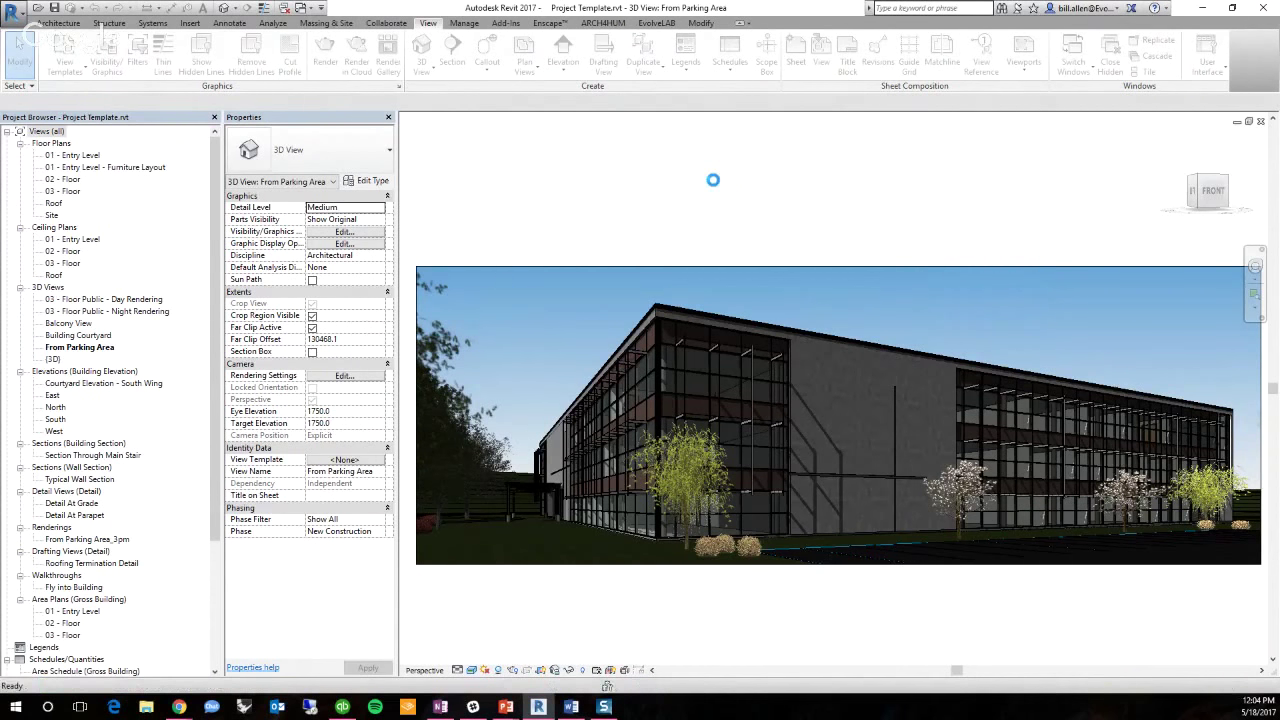
click(1262, 121)
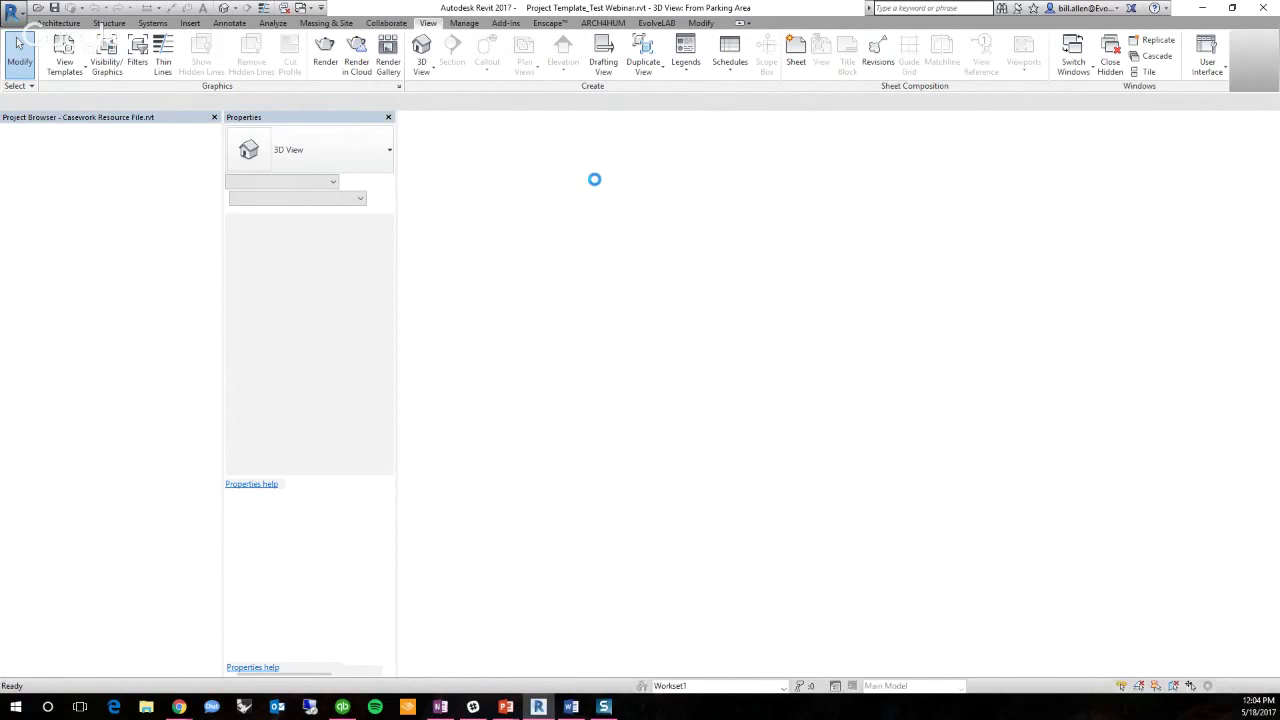
Browse for a project to open and check the worksharing options offered for Project Template_Test Webinar.rvt
key(ctrl+o)
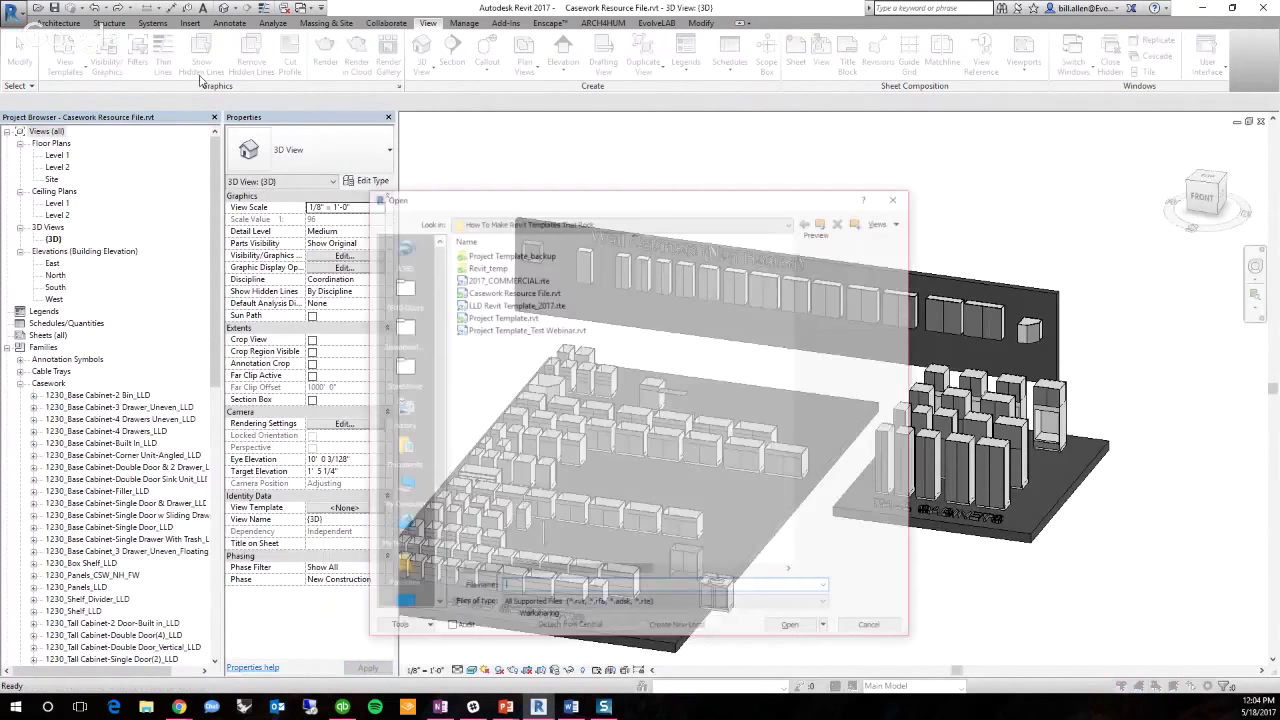
click(523, 329)
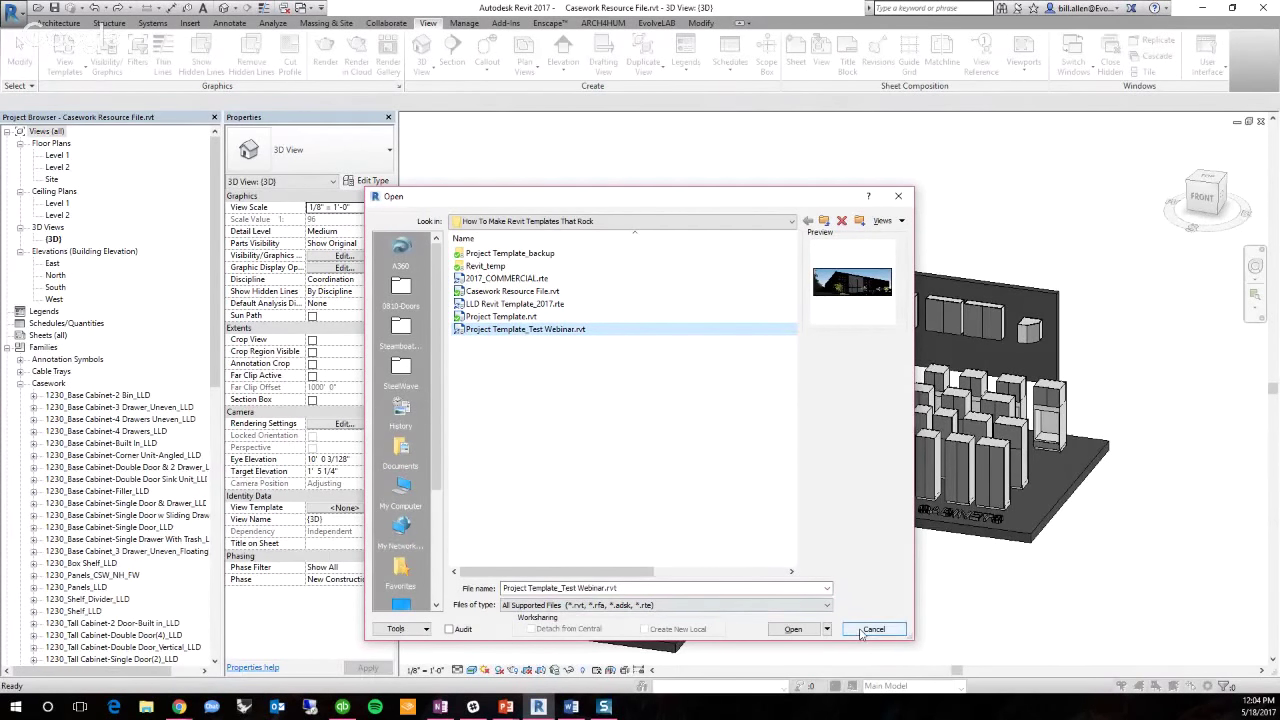
click(525, 333)
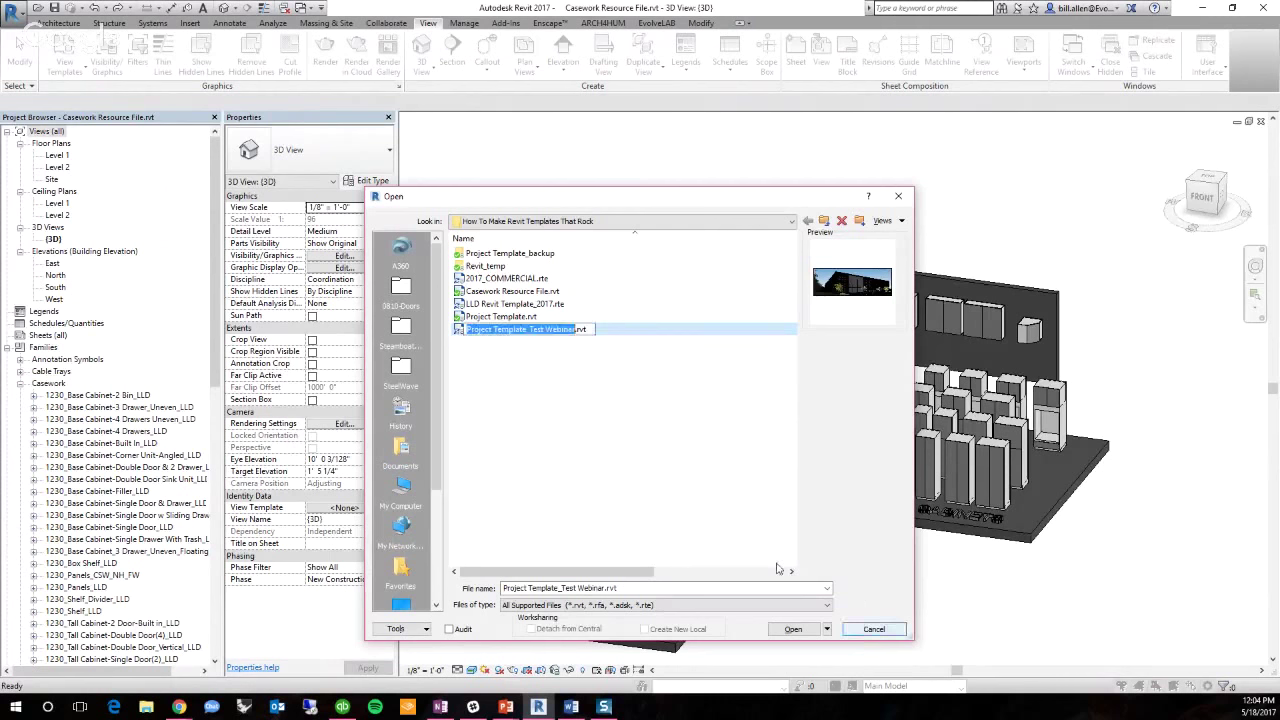
click(578, 385)
click(558, 333)
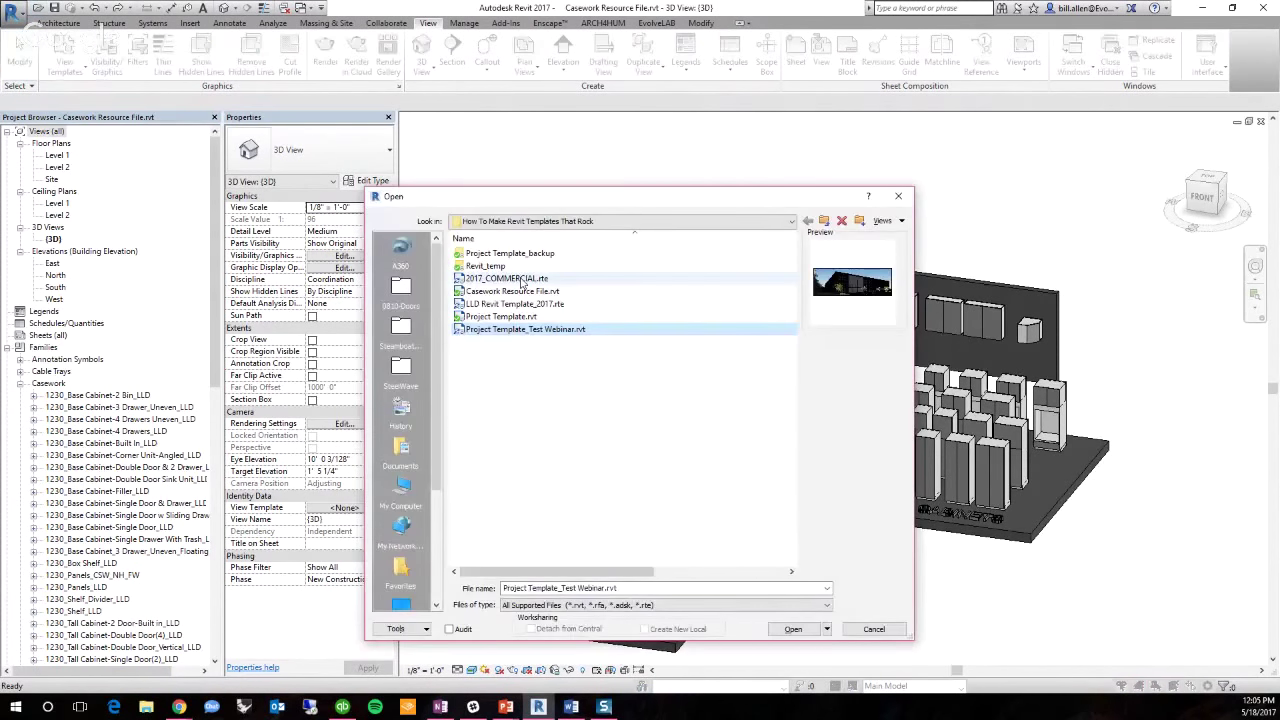
Open Project Template.rvt detached from central, preserving its worksets
click(514, 316)
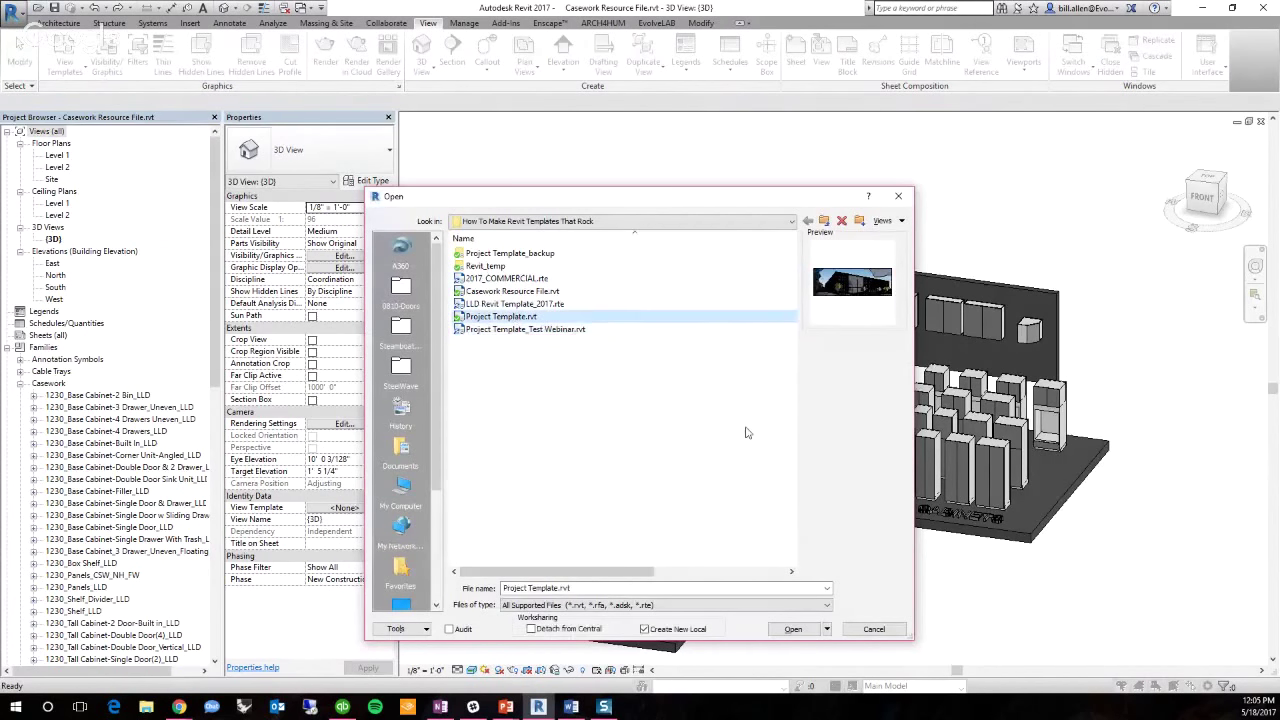
click(531, 629)
click(794, 631)
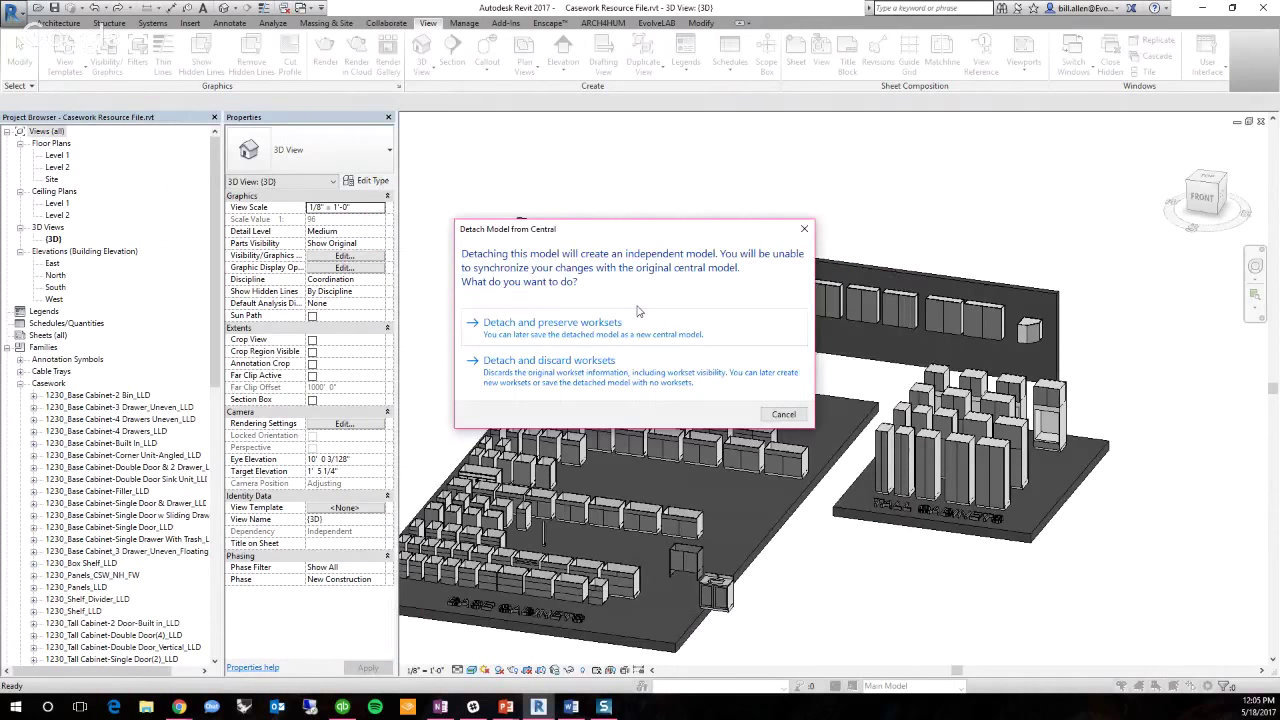
click(610, 330)
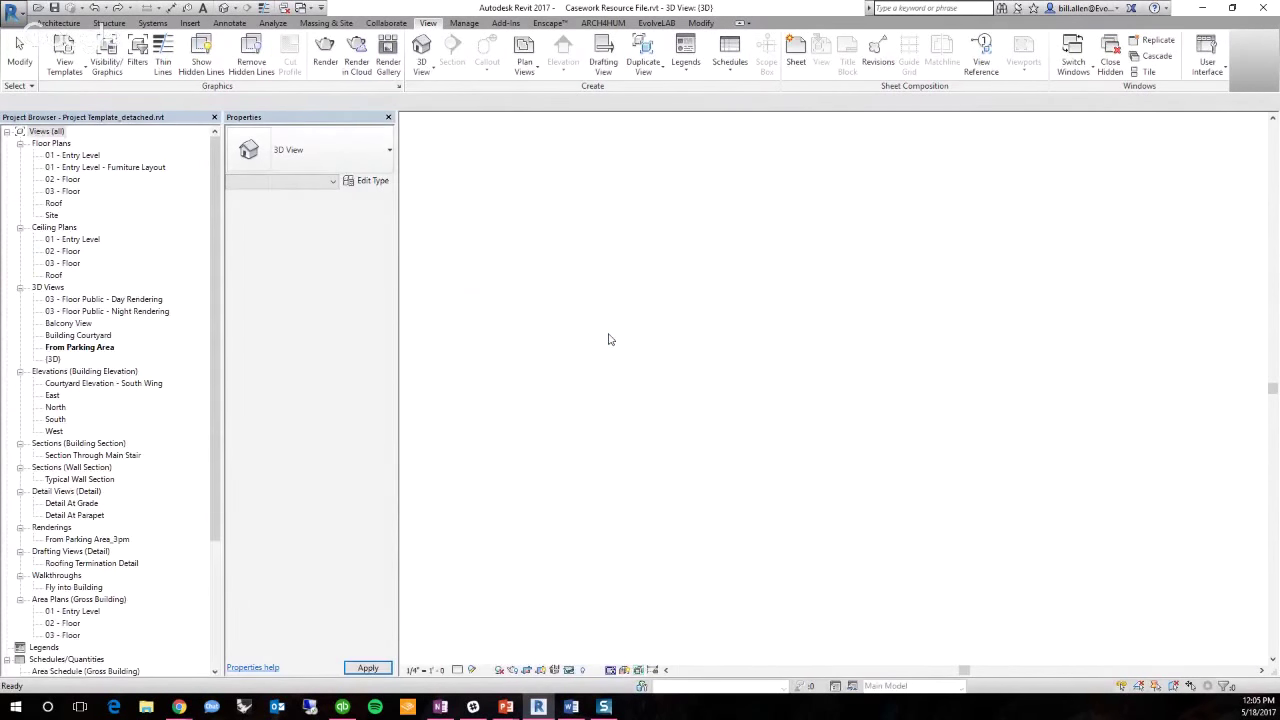
Check the file save options and save the detached model as "Project Template_detached.rvt" in the "How To Make Revit Templates That Rock" folder
click(12, 10)
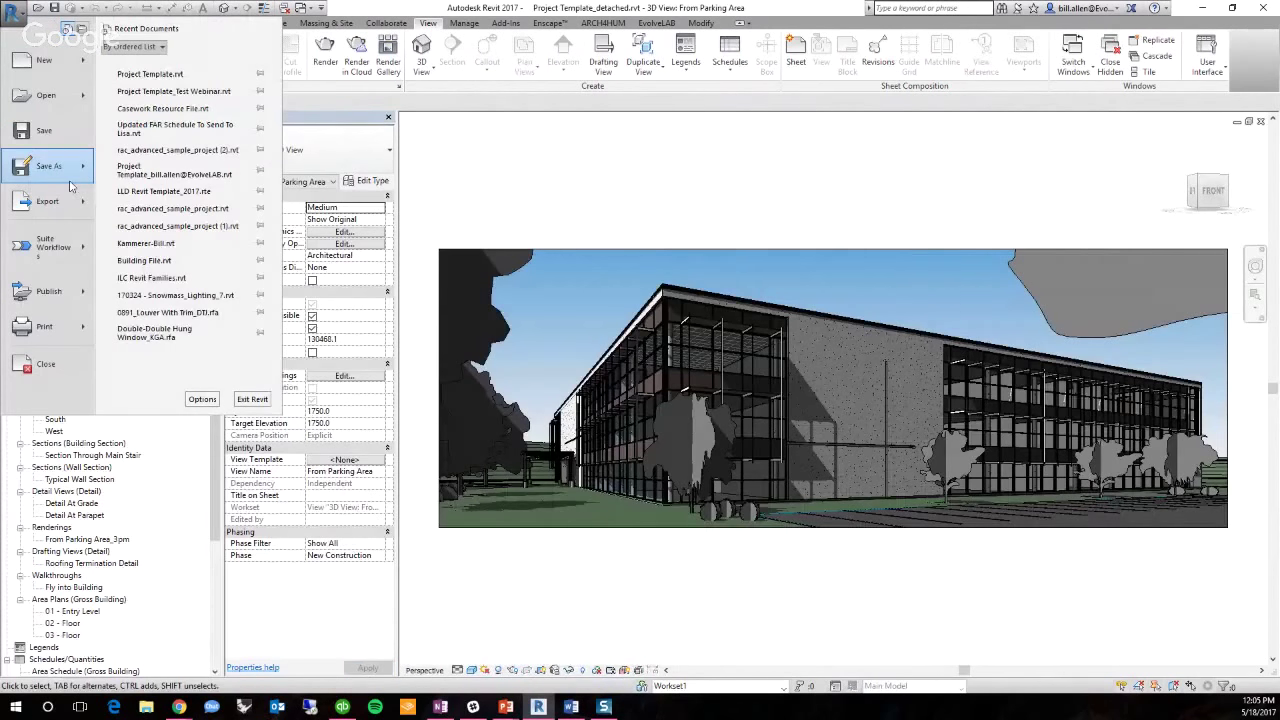
click(68, 178)
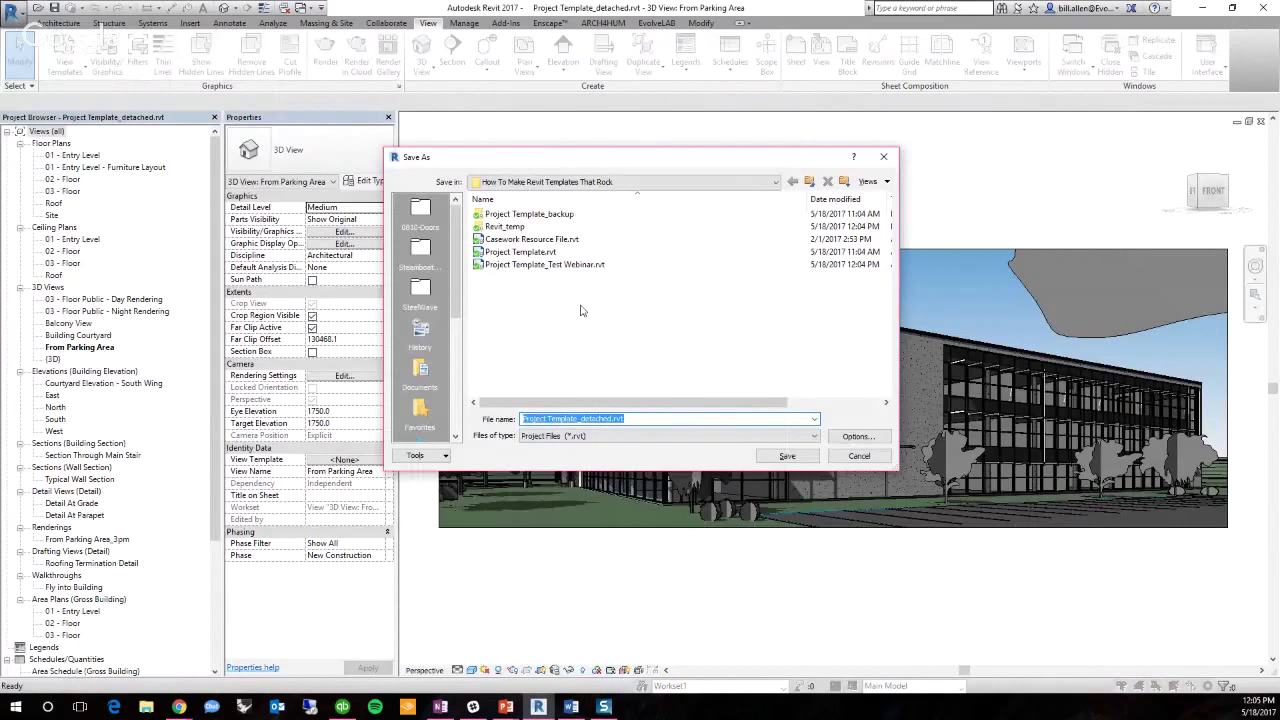
click(858, 436)
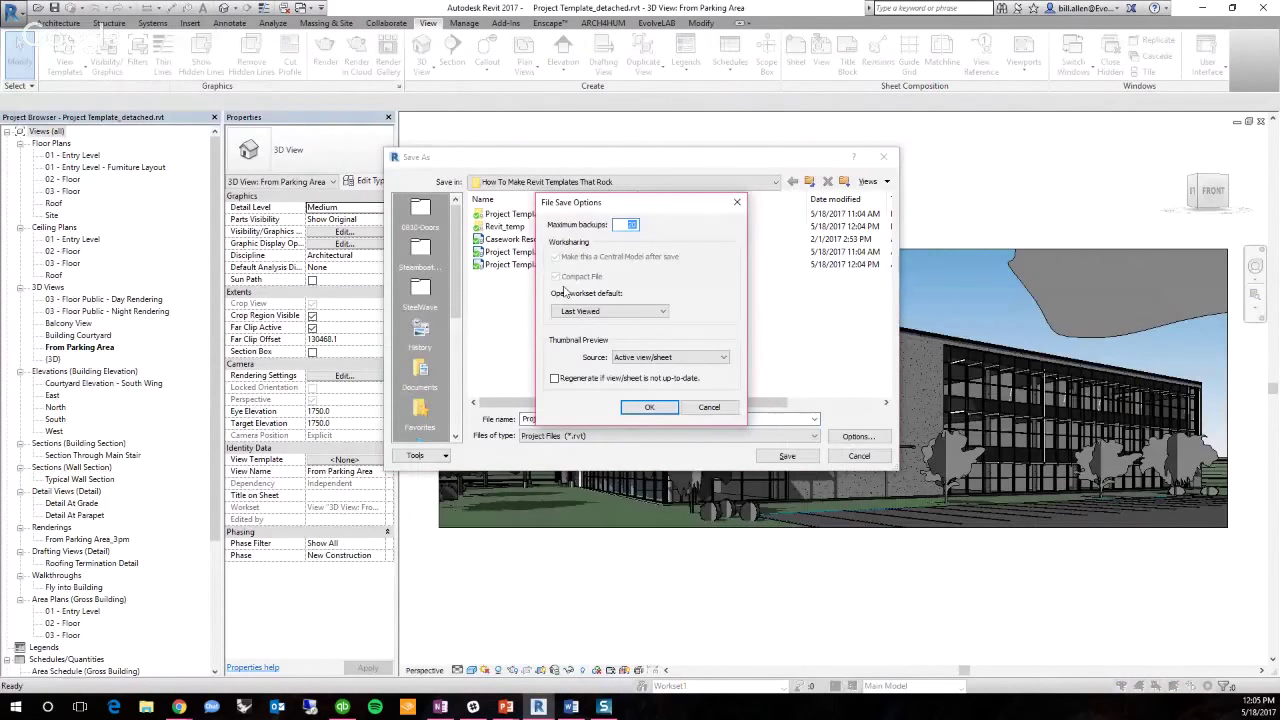
key(Return)
click(617, 418)
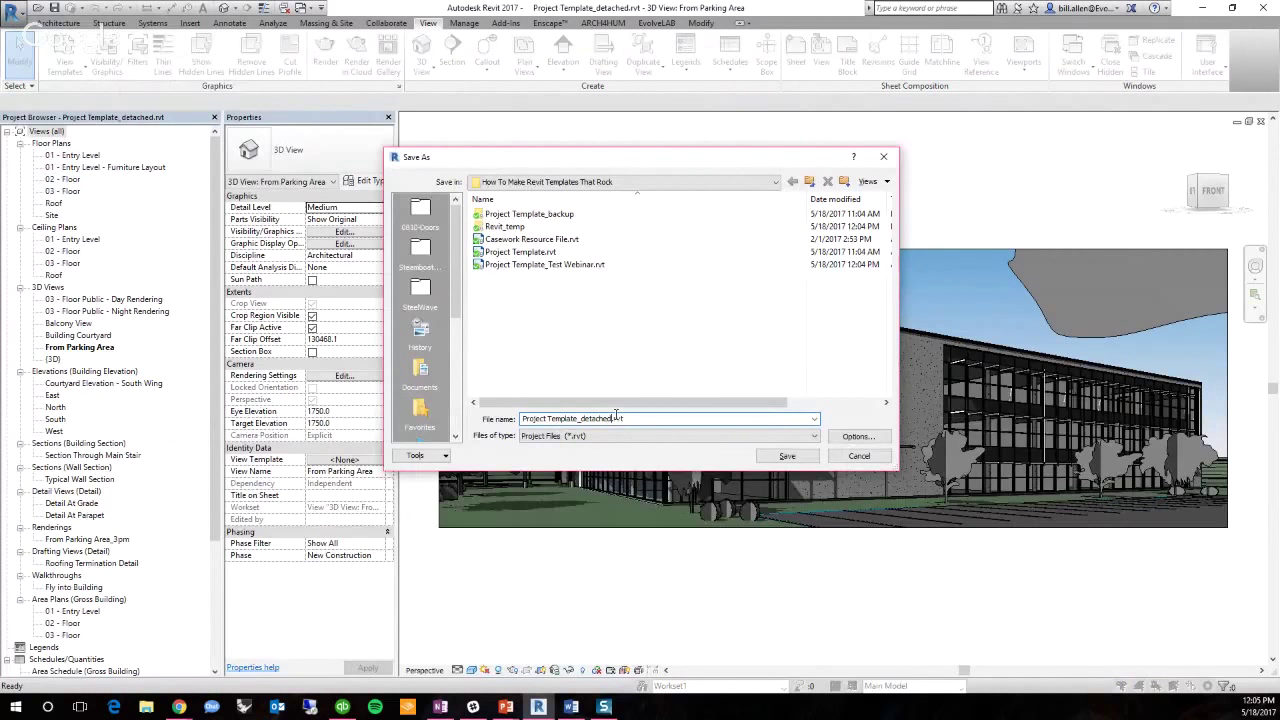
key(Return)
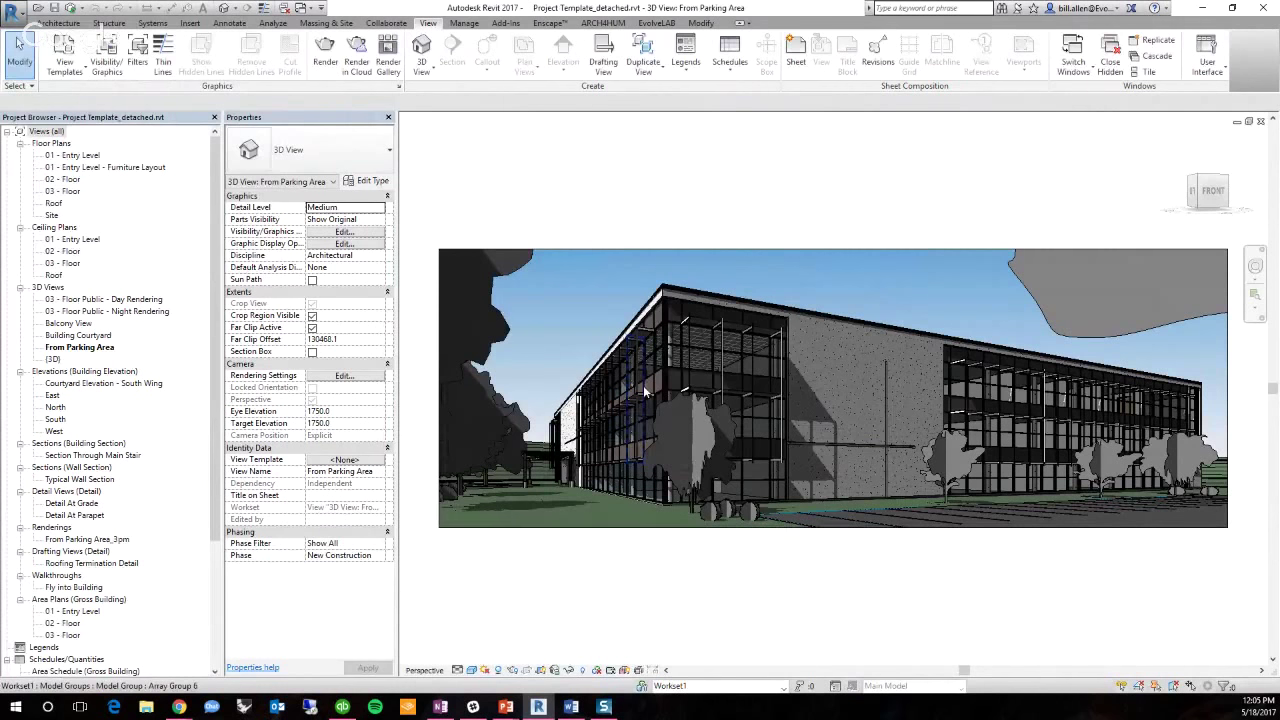
Check whether the workshared model can be saved as a template, and close its view
click(18, 14)
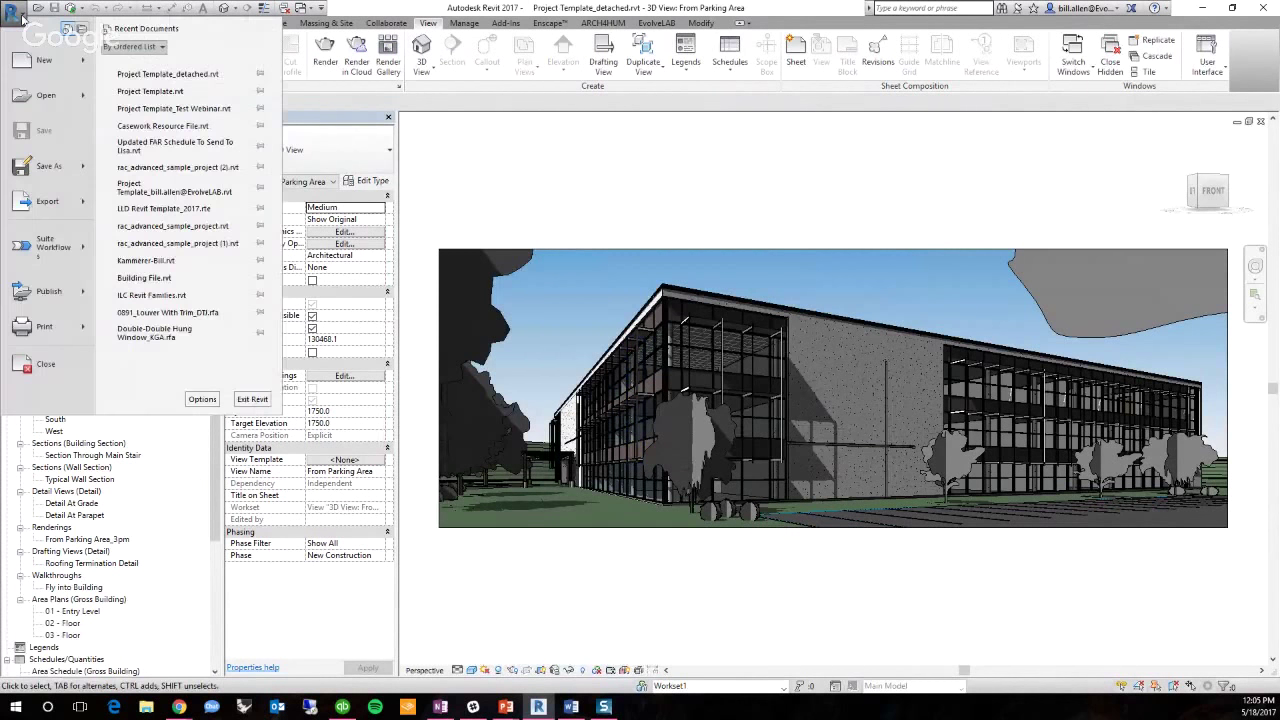
mouse_move(48, 166)
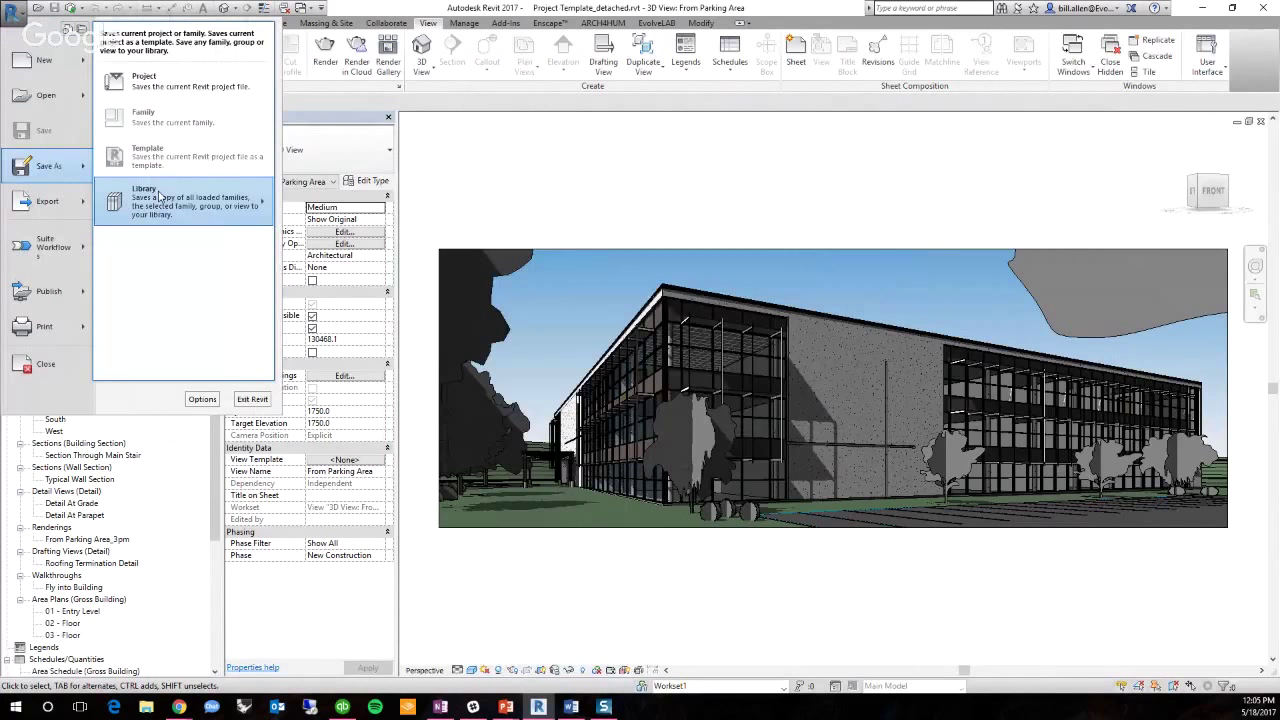
click(1229, 137)
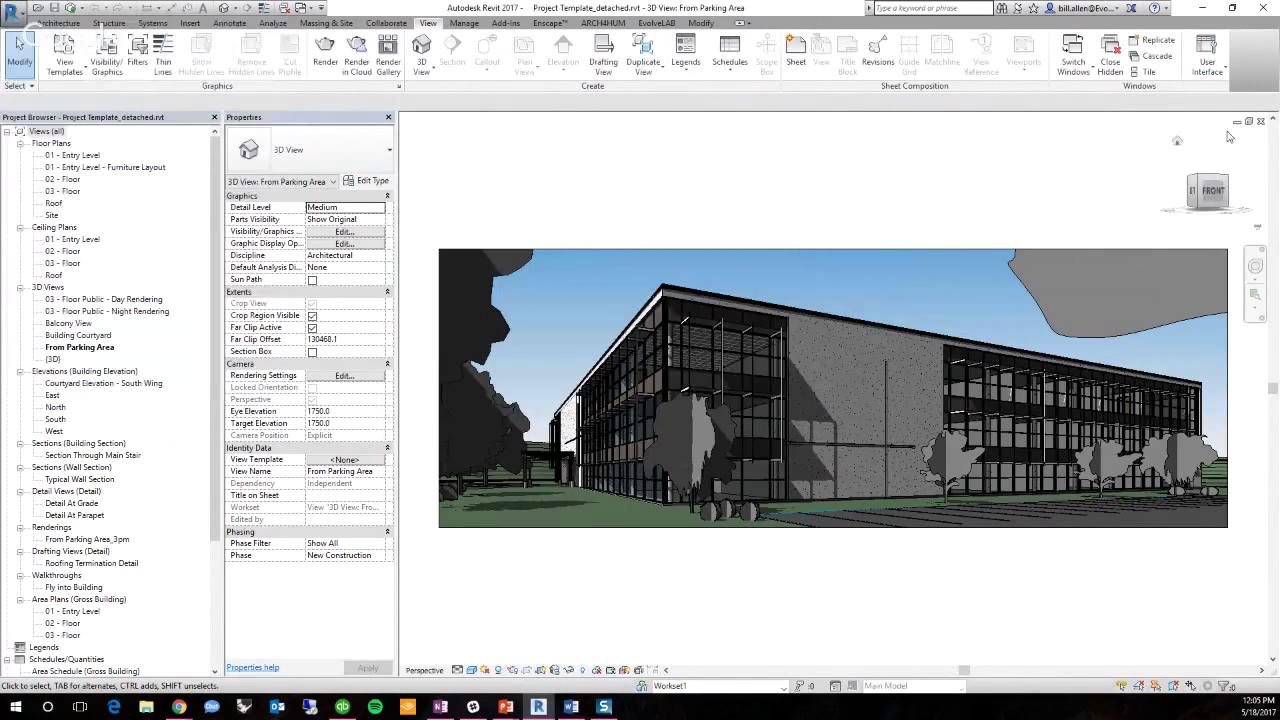
click(1126, 70)
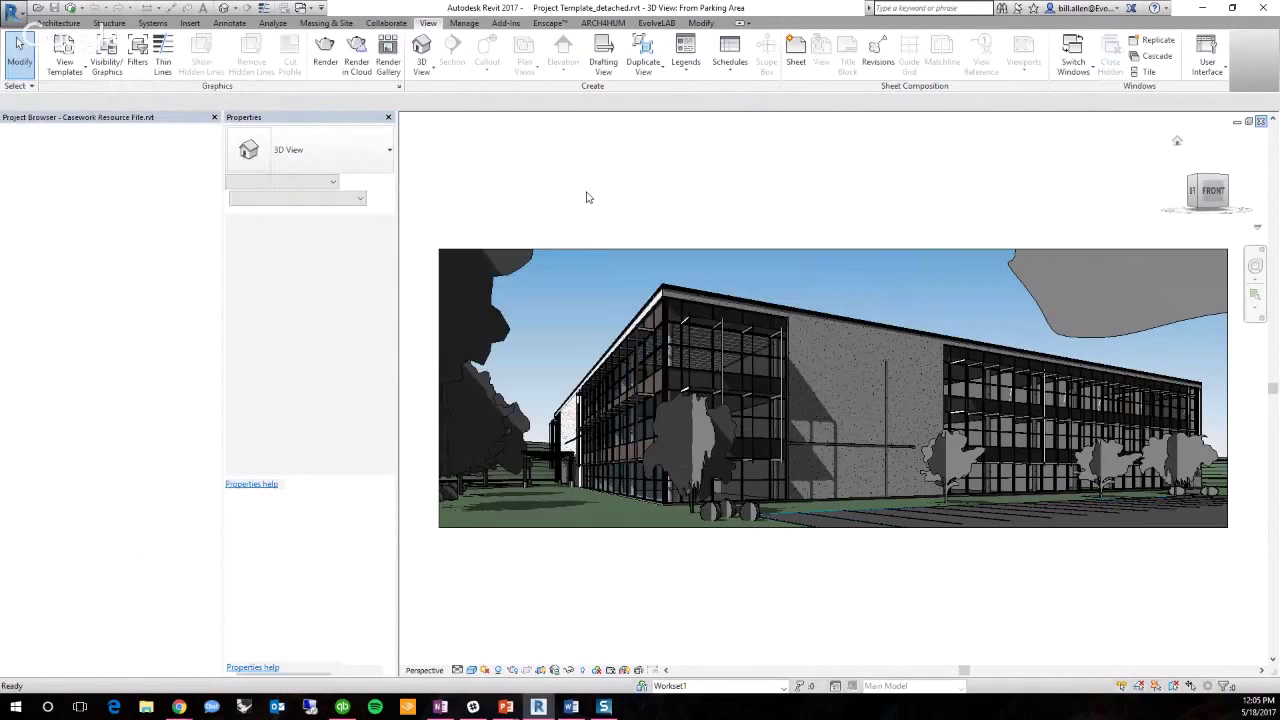
Open Project Template_detached.rvt detached from central, discarding its worksets
key(ctrl+o)
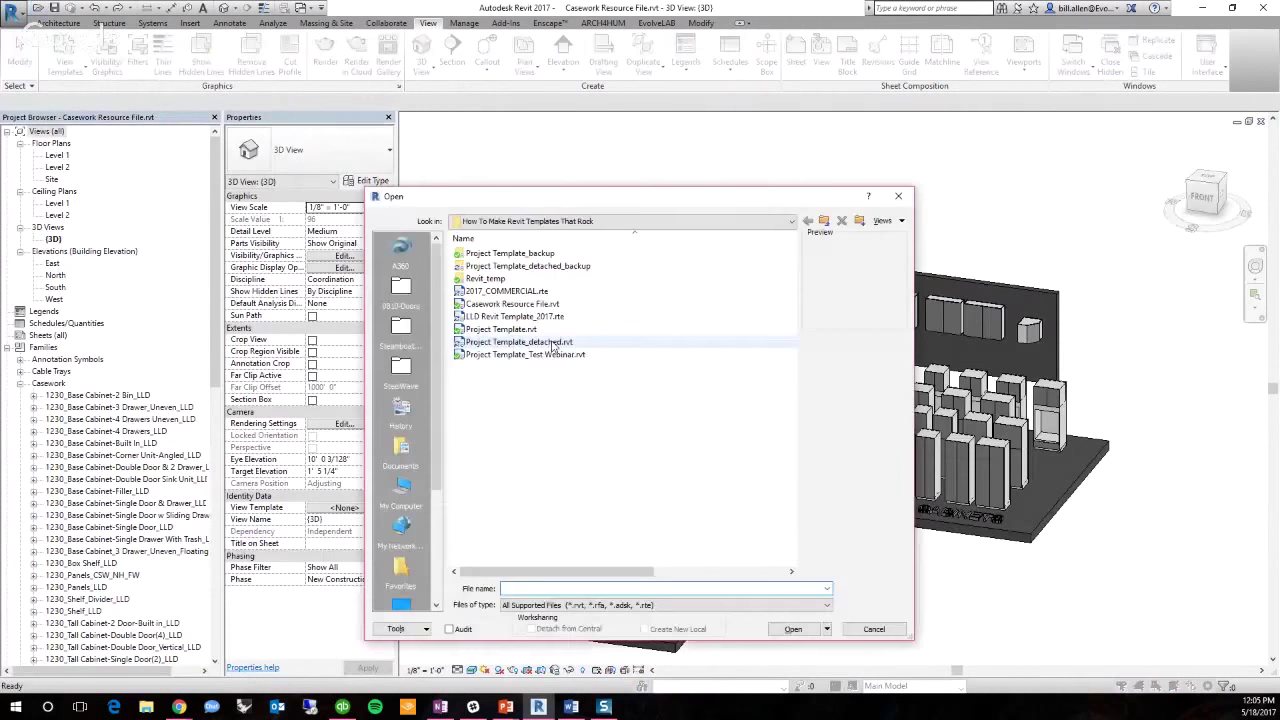
click(553, 343)
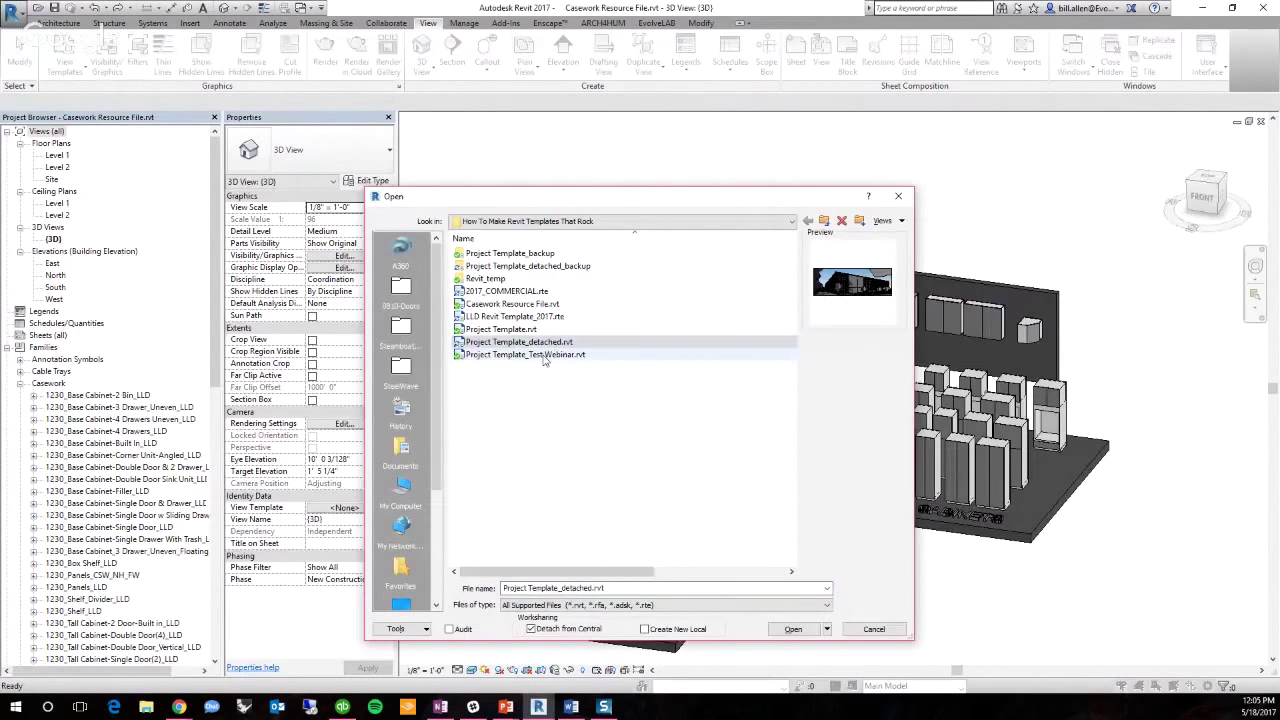
key(Return)
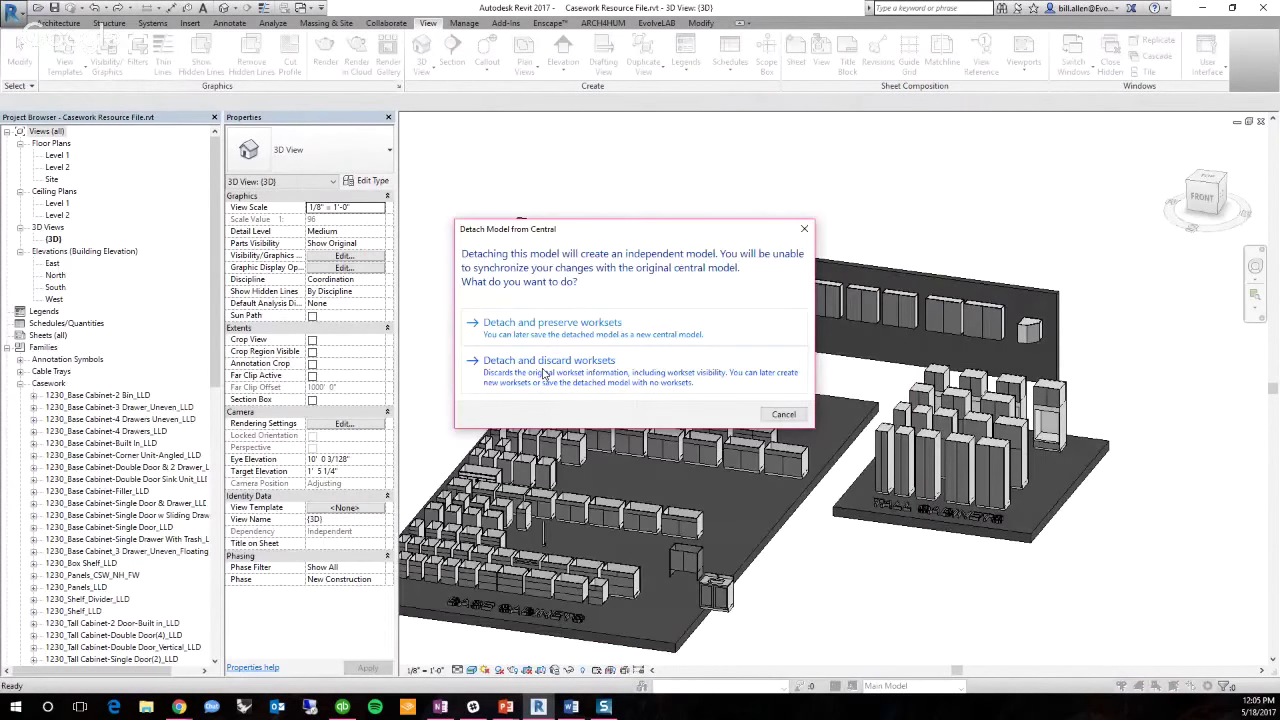
click(545, 374)
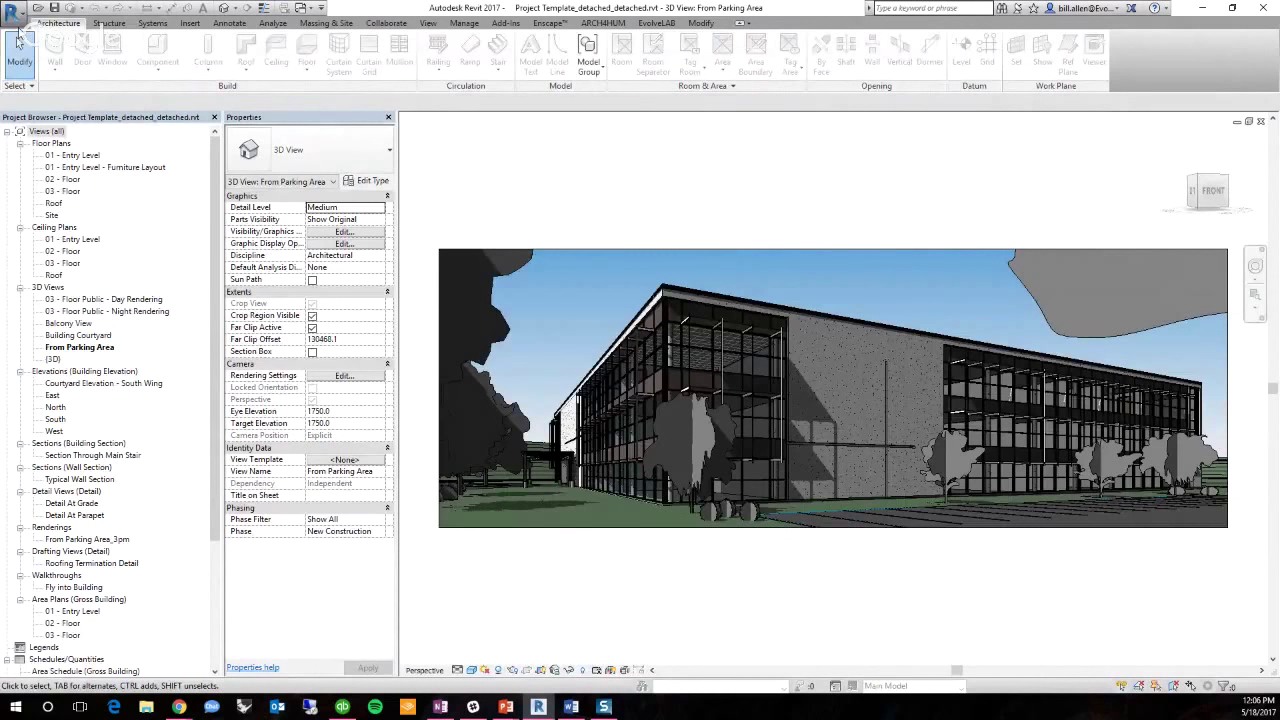
Check the file commands and workset status of the workset-free model and close it without saving
click(10, 8)
click(652, 689)
click(1262, 122)
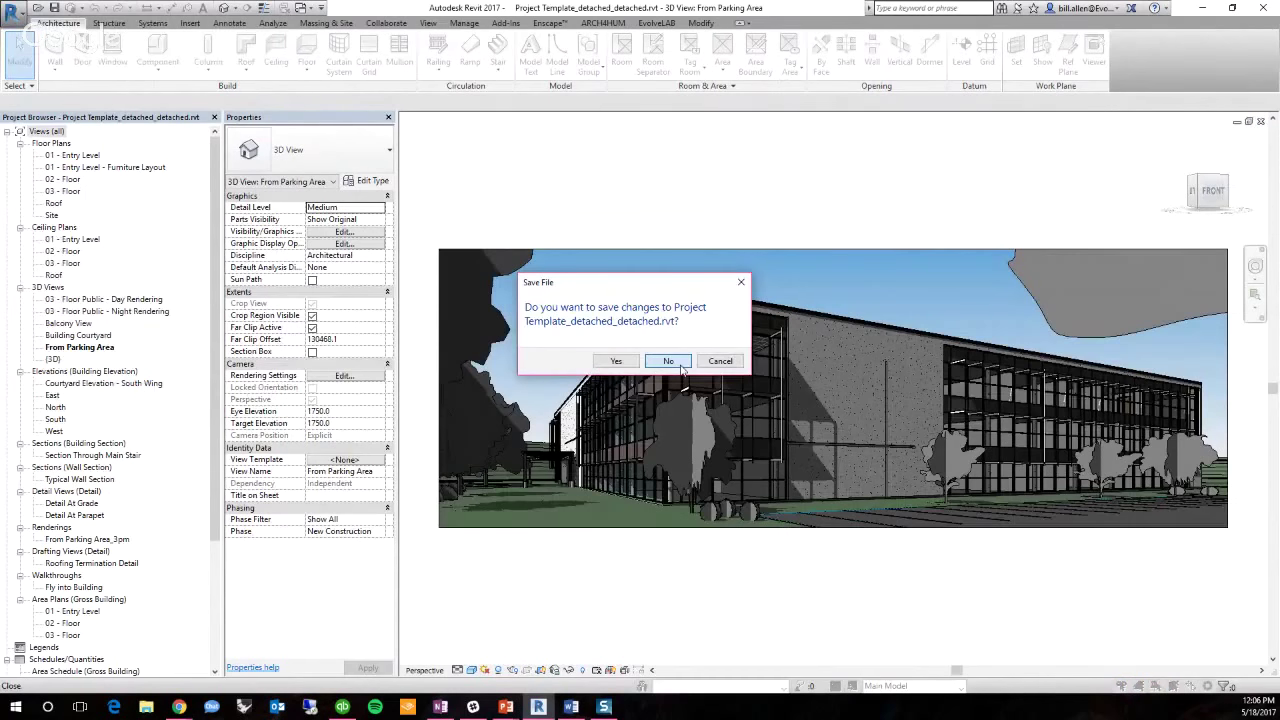
click(668, 361)
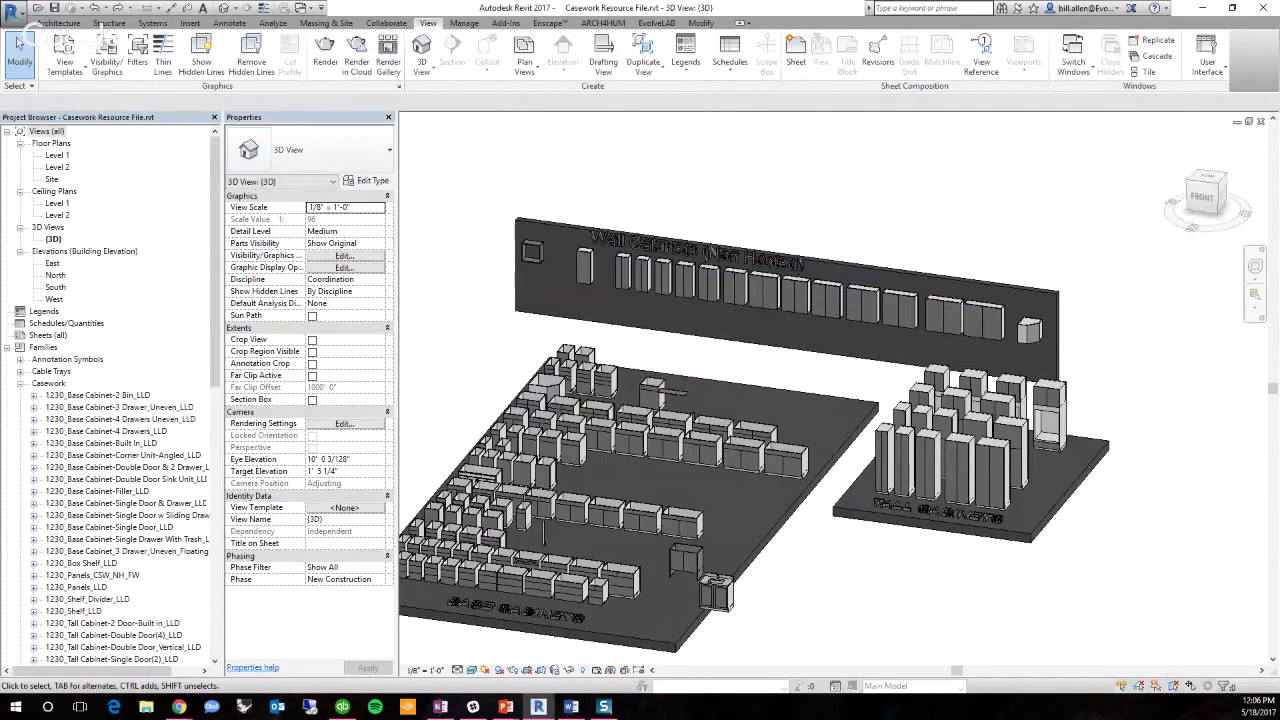
Switch to the A0.3 Solar Access Plan sheet of LLD Revit Template_2017.rte
key(alt+Tab)
click(1058, 66)
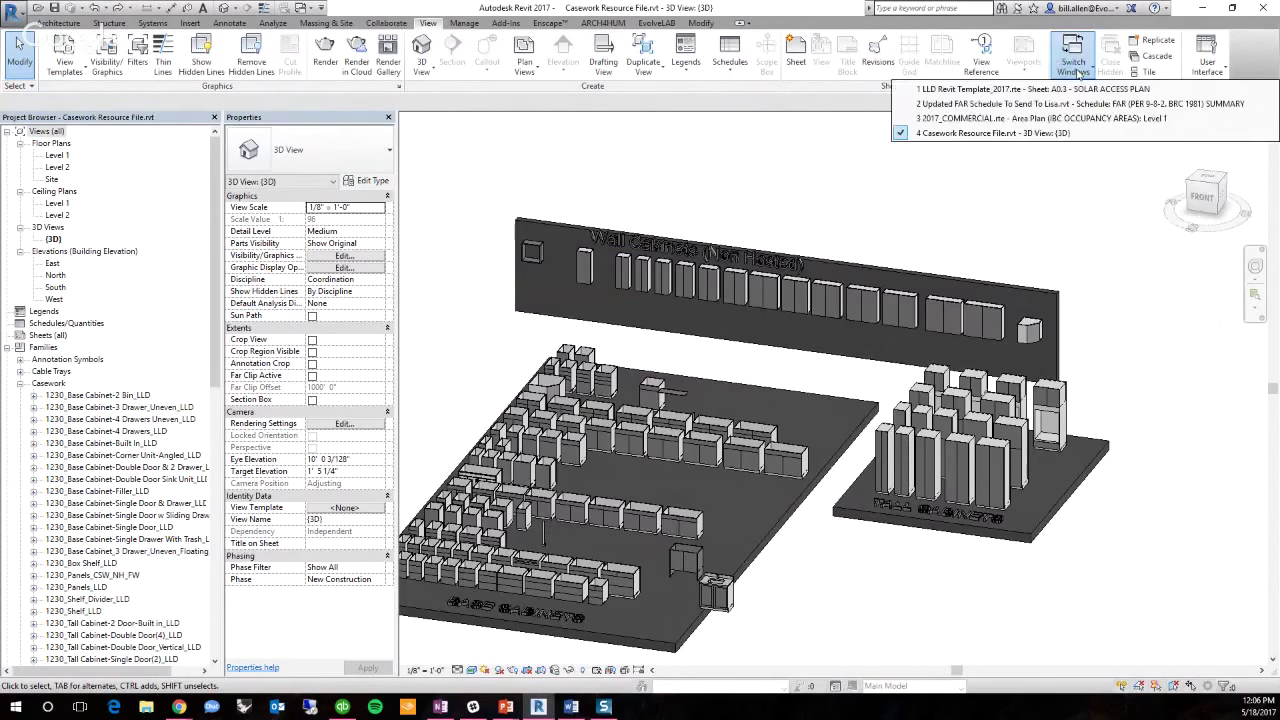
click(957, 90)
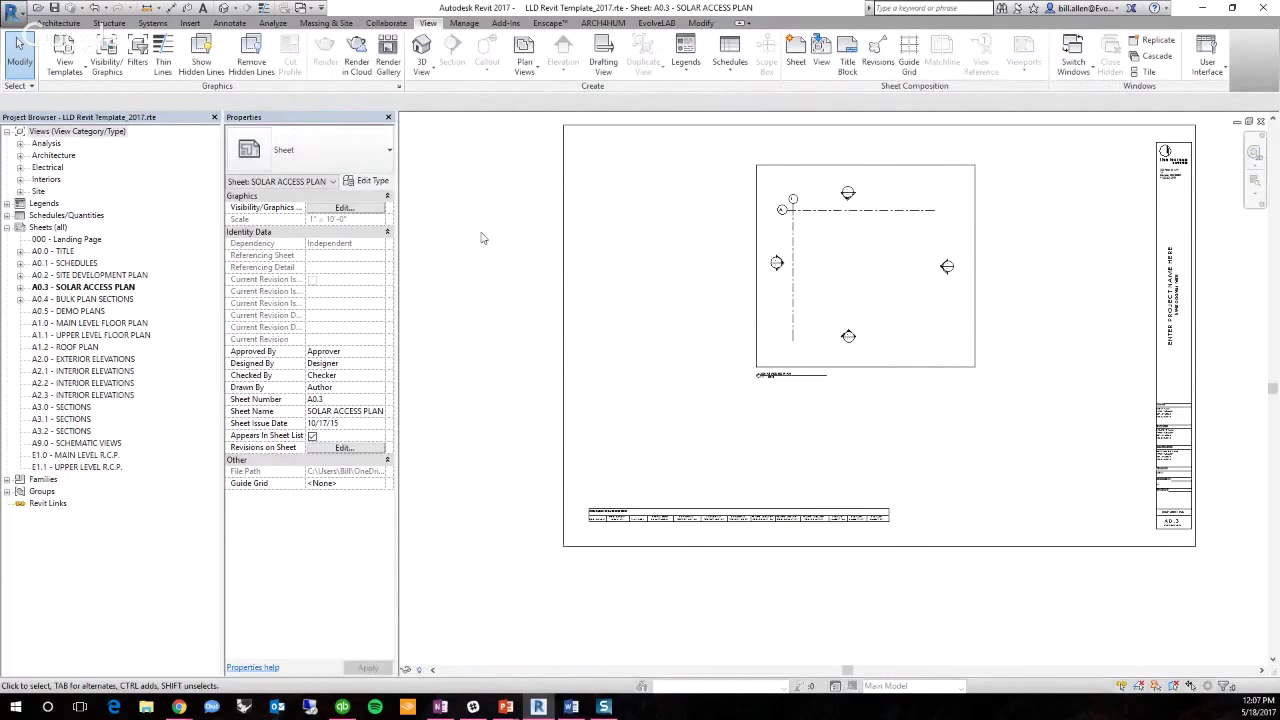
Examine the view types grouped under the Architecture and Analysis categories, and collapse both groups again
scroll(481, 237, up, 2)
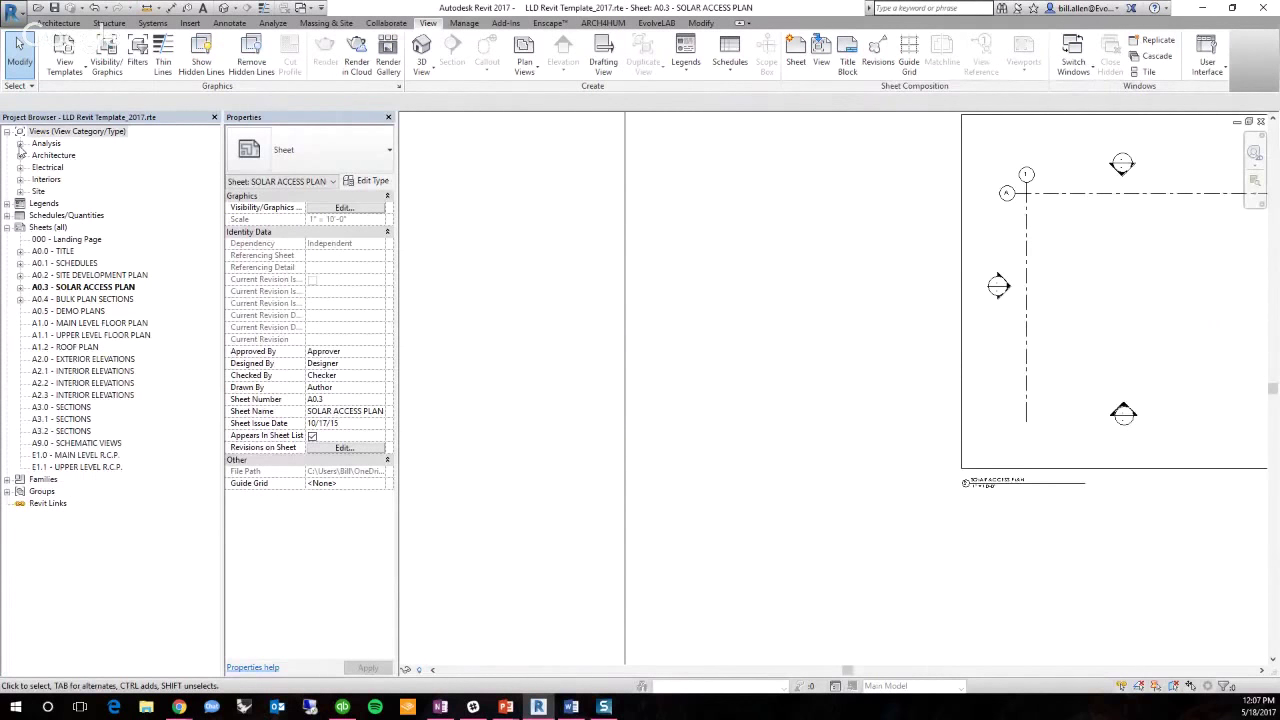
click(20, 155)
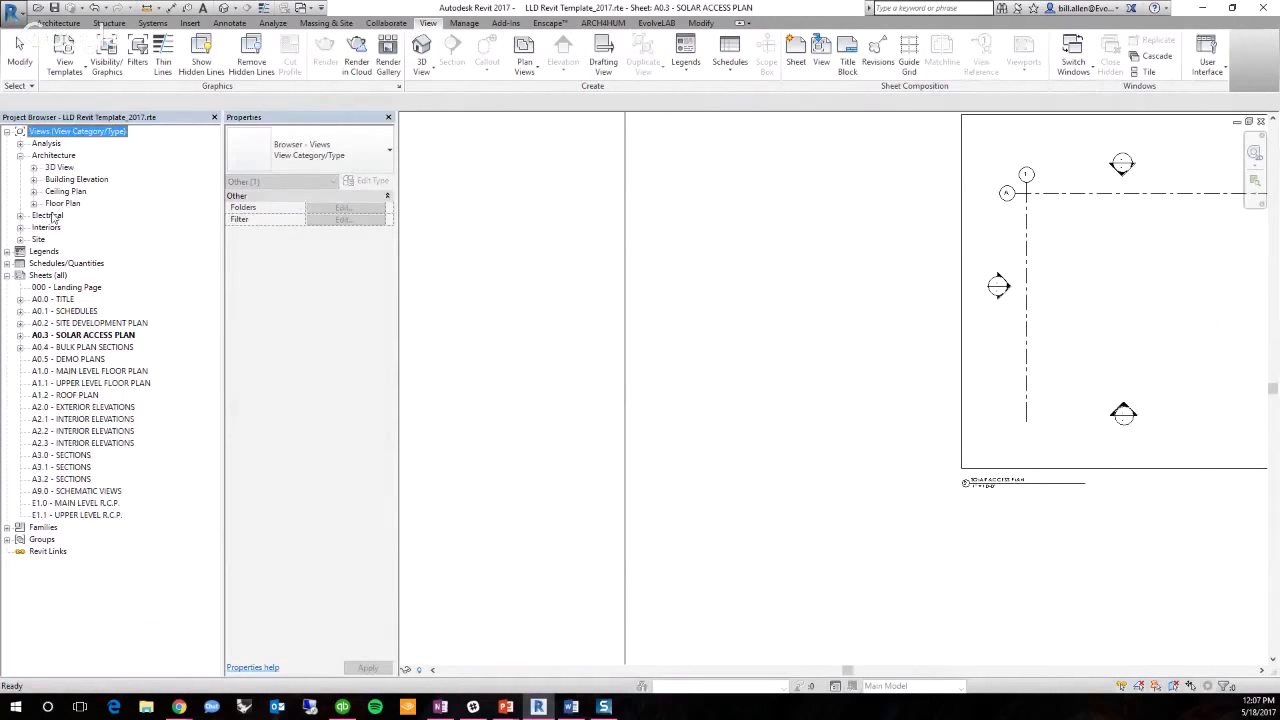
click(46, 144)
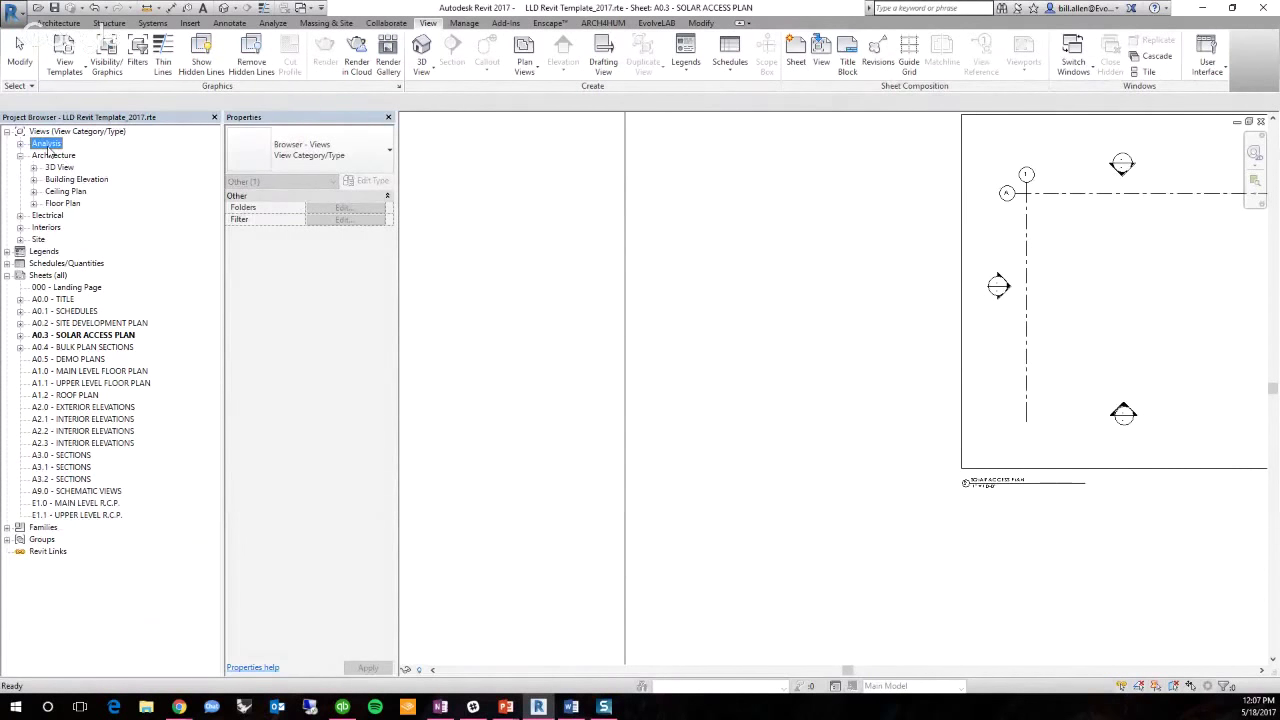
double_click(46, 146)
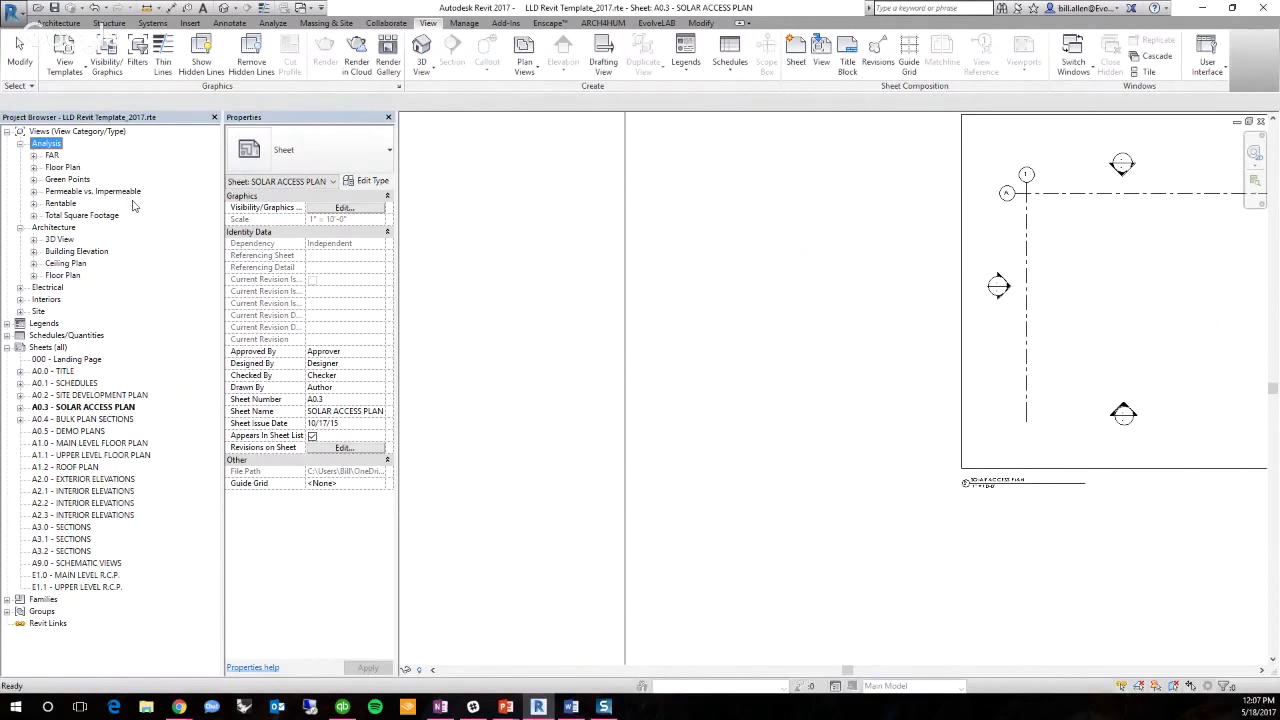
click(20, 144)
click(20, 156)
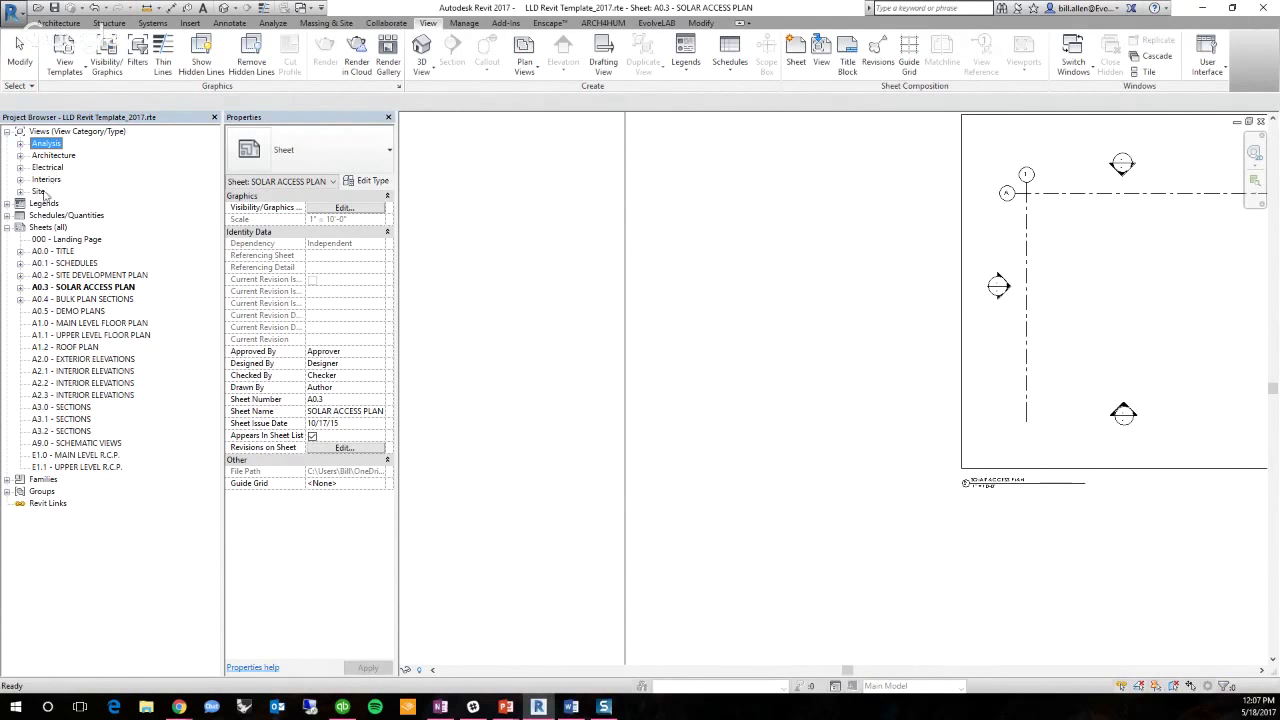
Edit the View Category/Type browser organization to group views by View Category, then by Phase, then by Type, and apply it
click(67, 134)
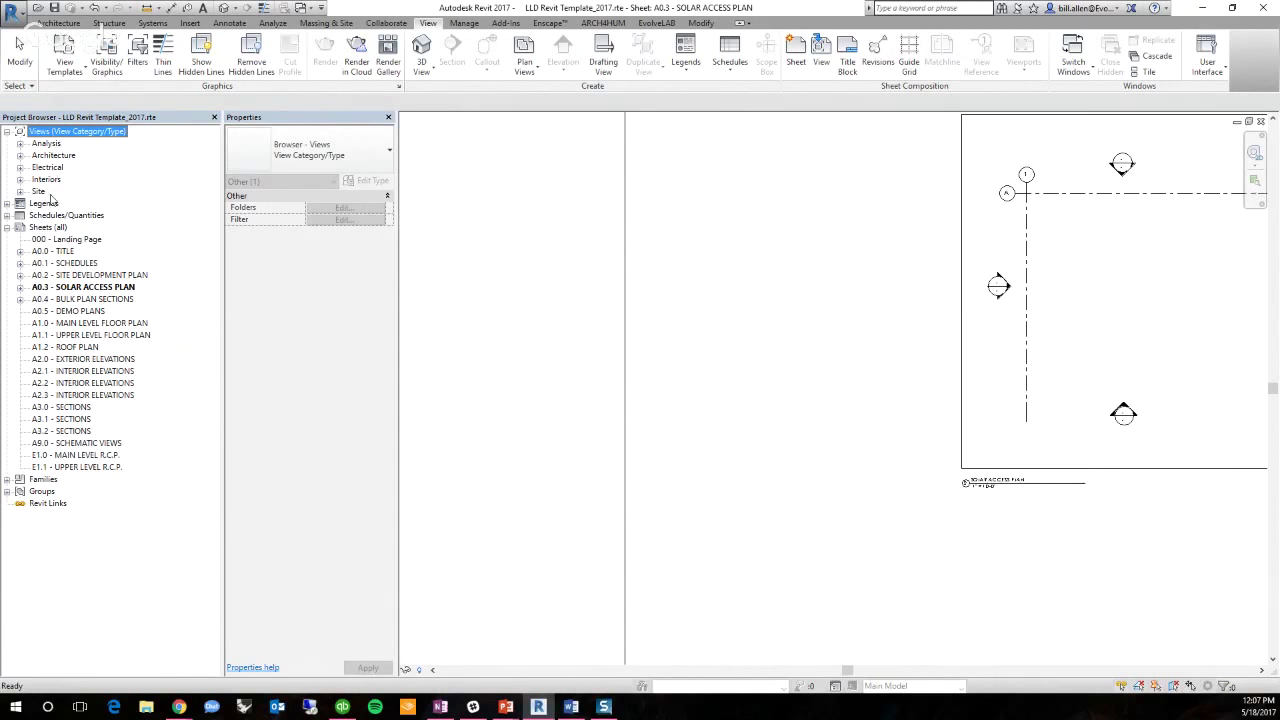
right_click(57, 133)
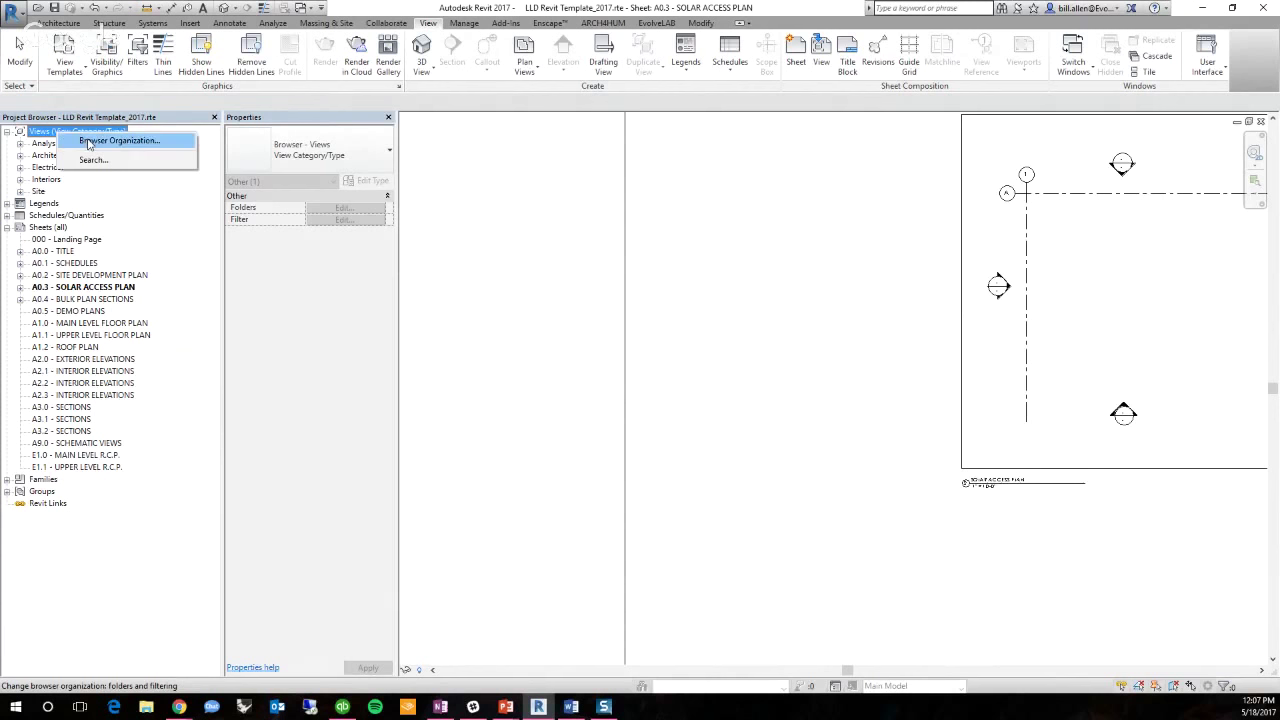
click(90, 141)
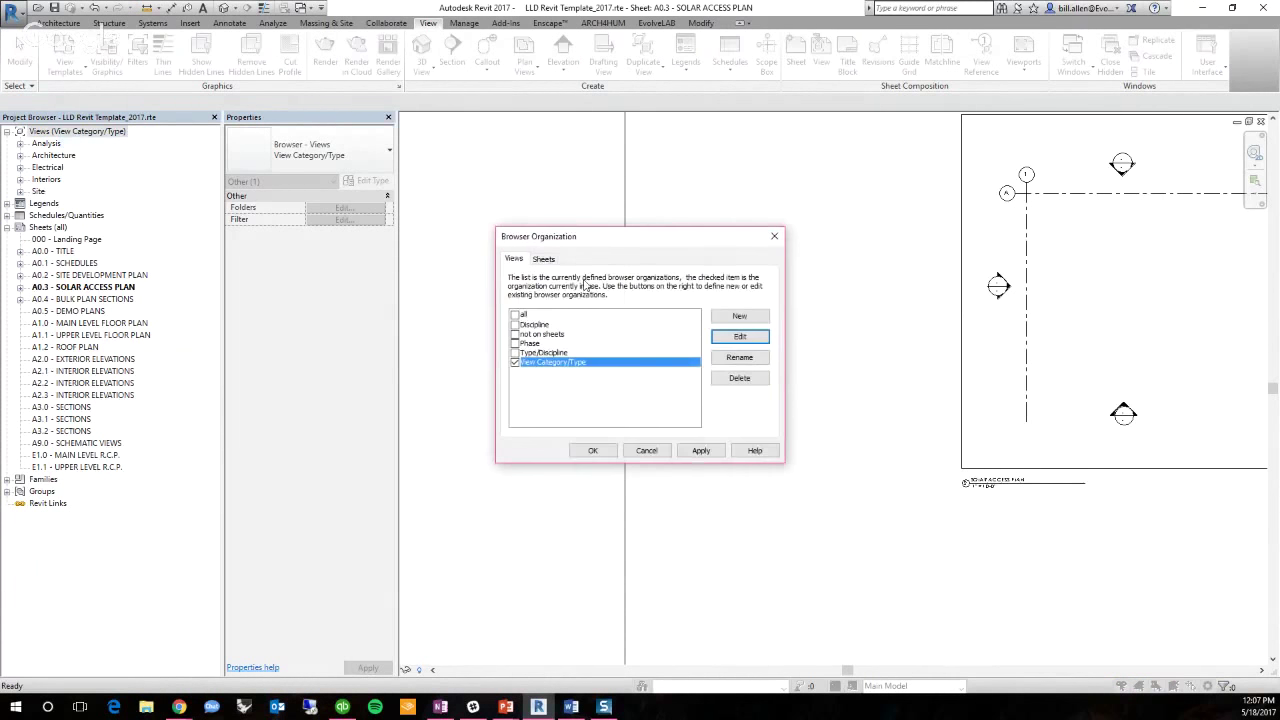
click(752, 342)
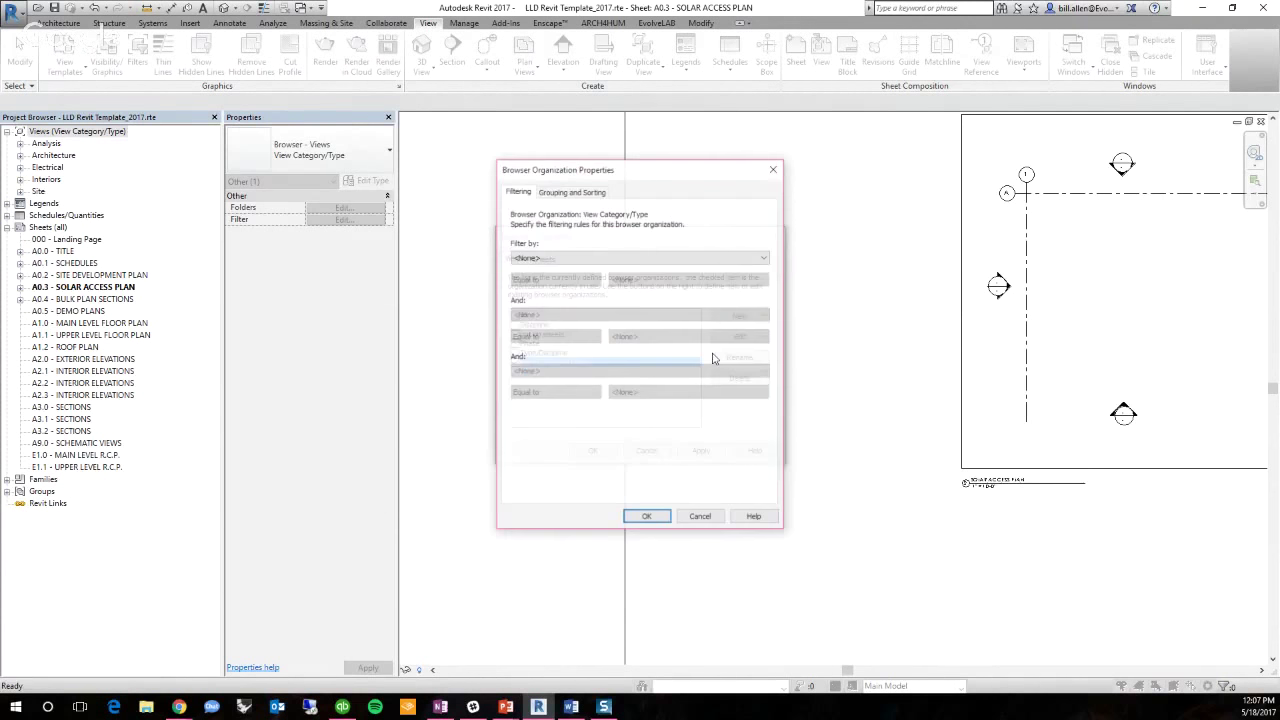
click(574, 191)
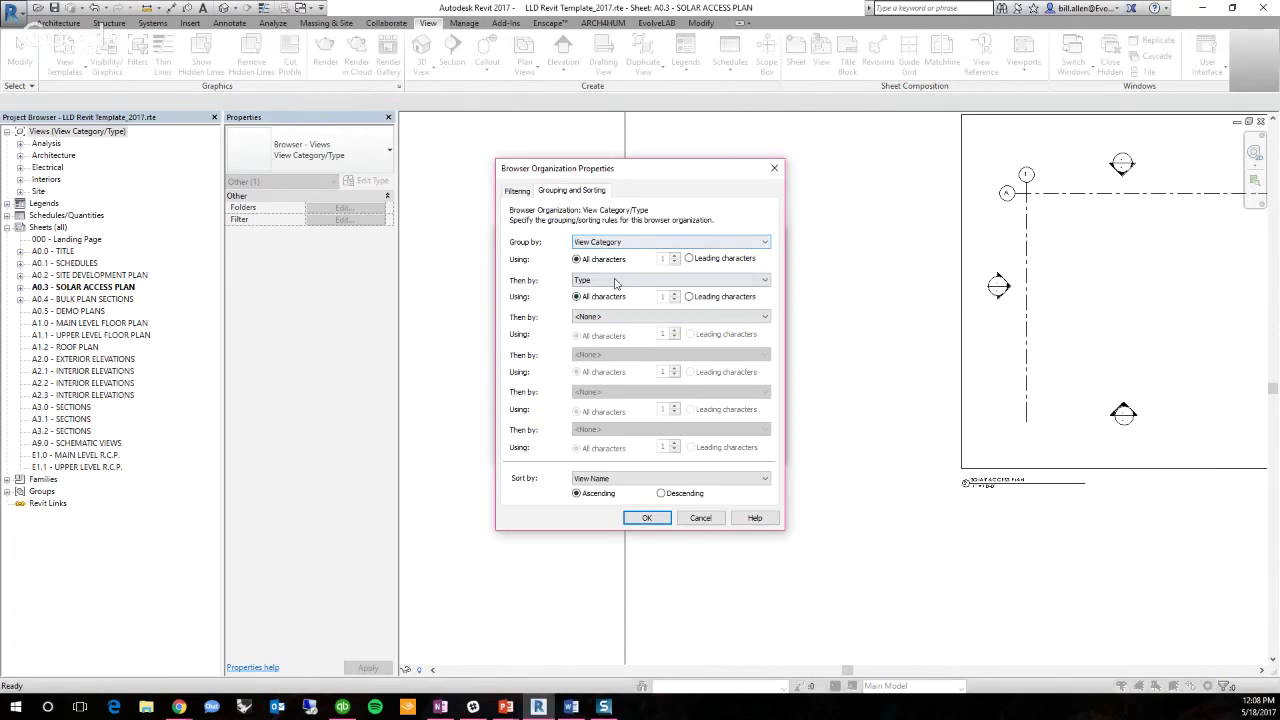
click(616, 281)
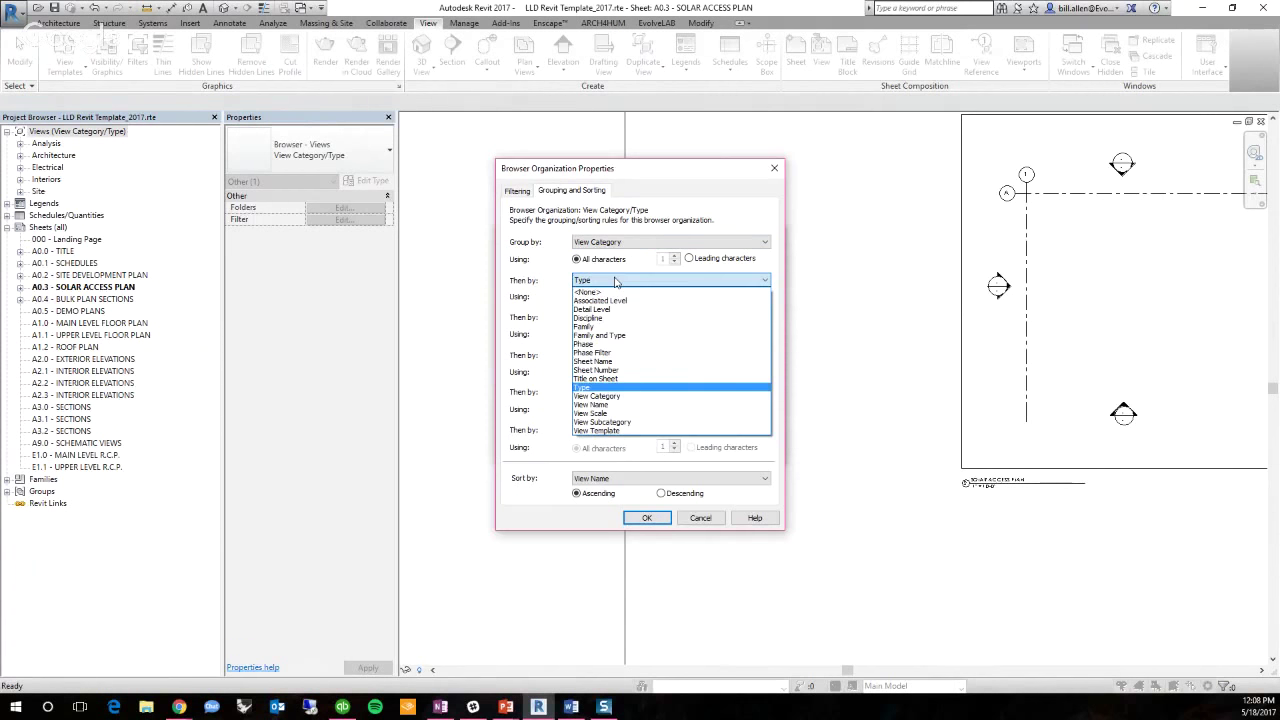
click(593, 344)
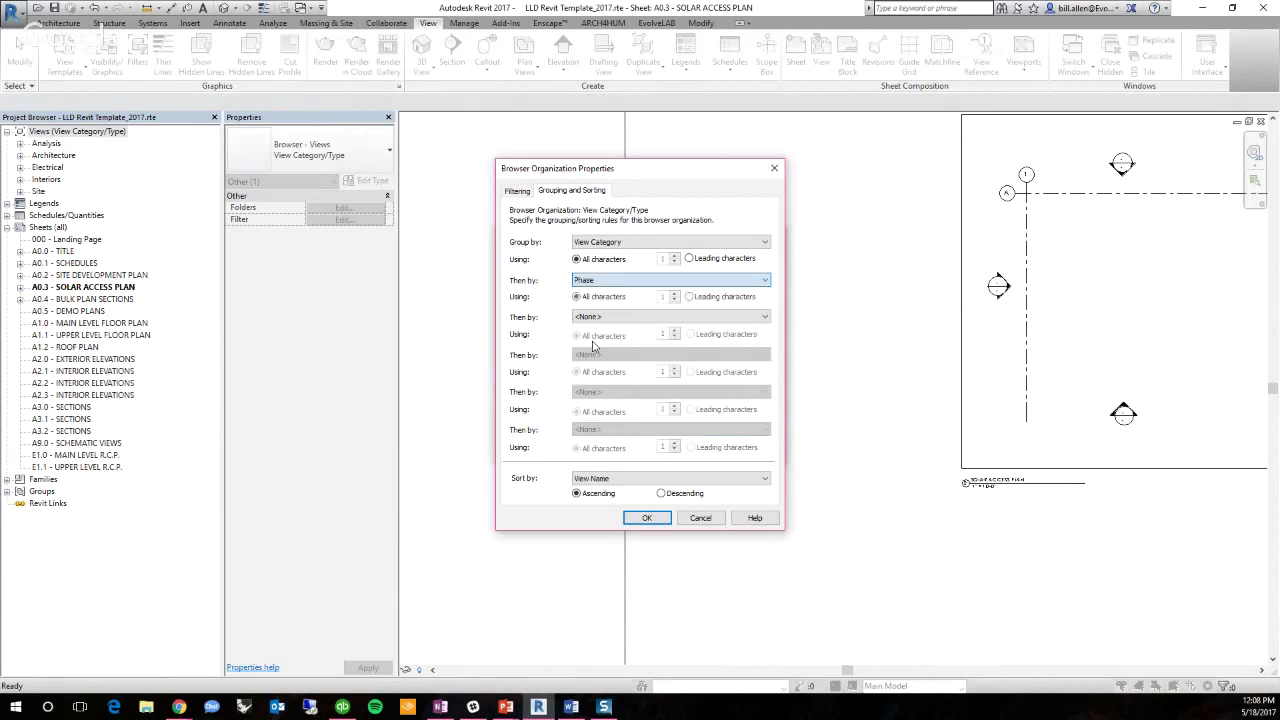
click(597, 317)
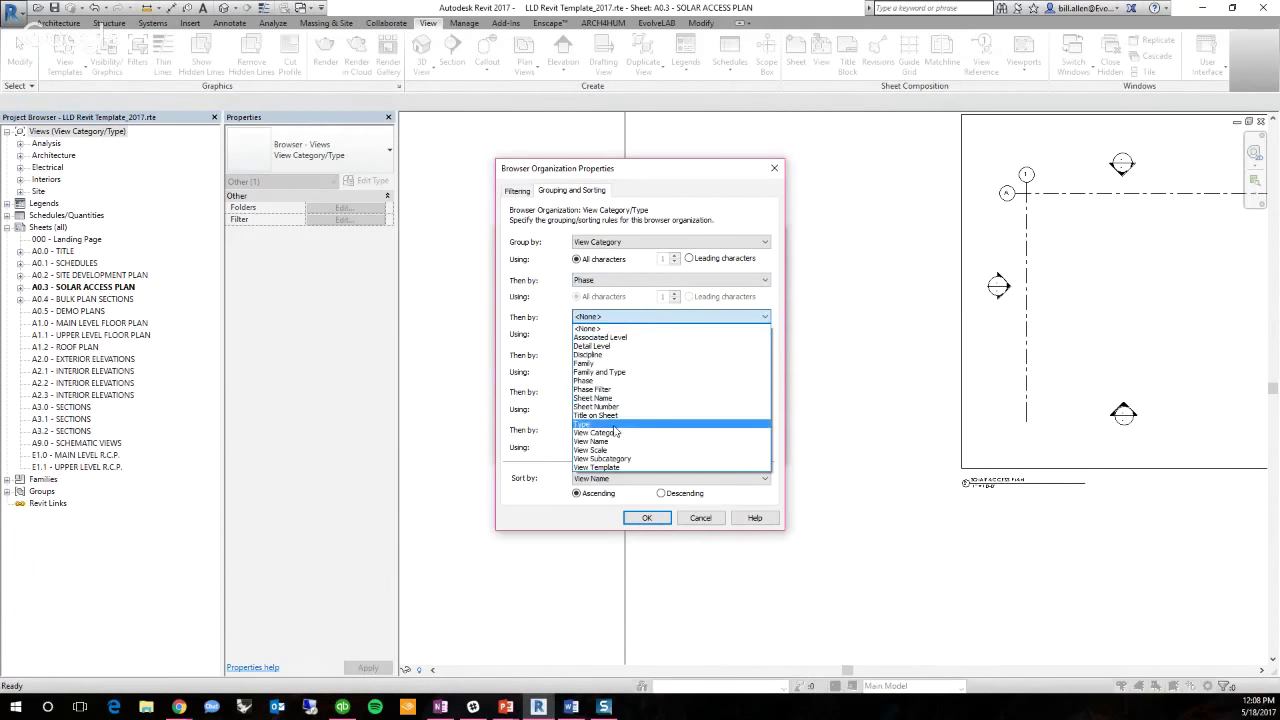
click(615, 425)
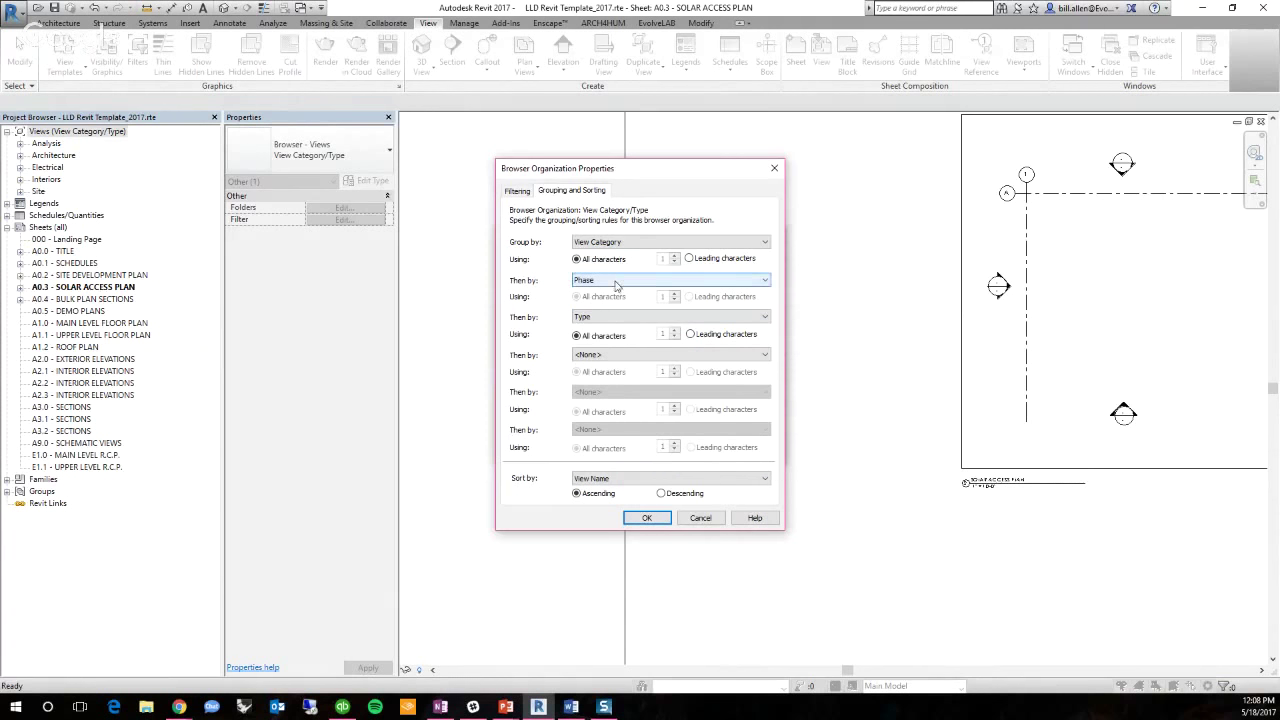
click(658, 522)
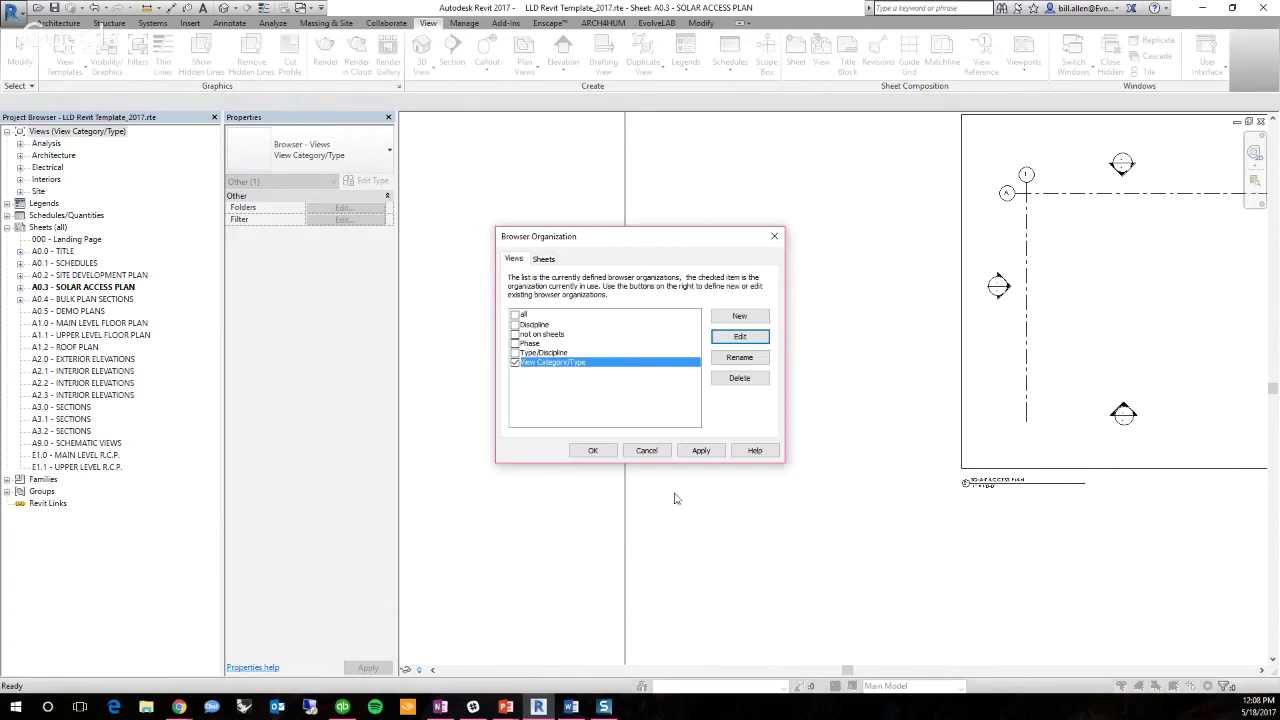
click(593, 451)
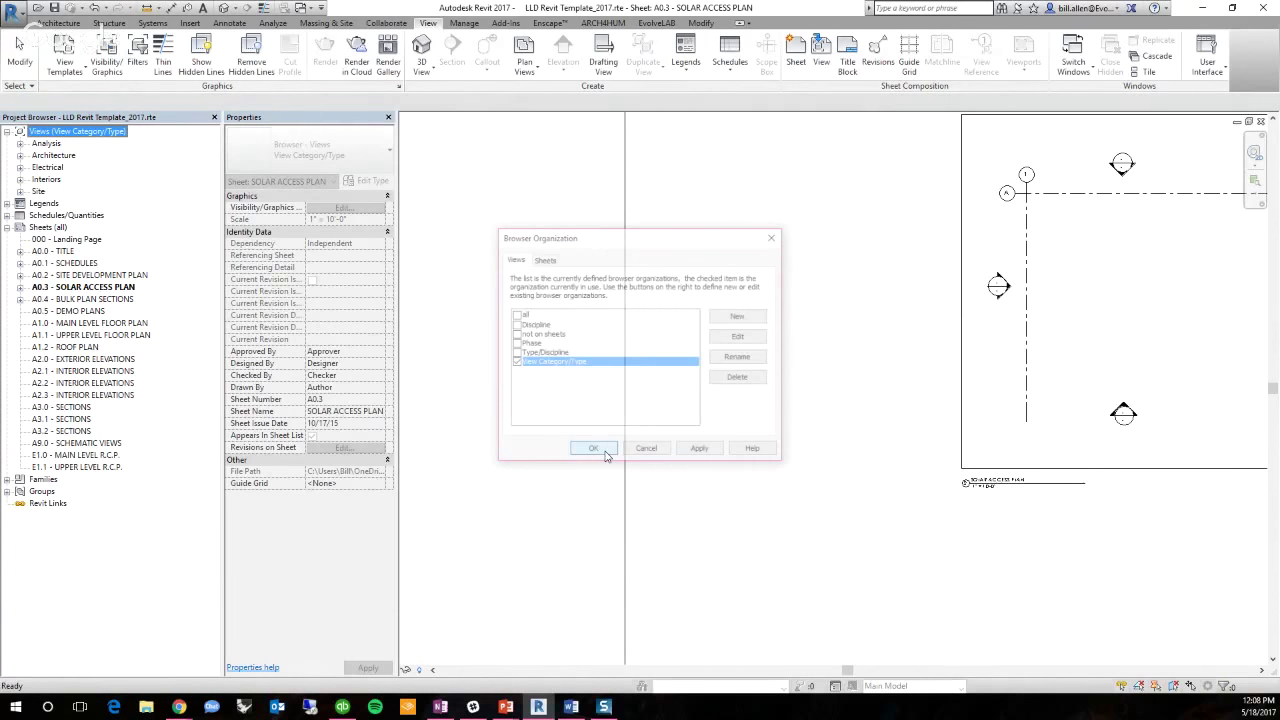
Examine the view types under the Architecture category's New Construction phase, including 3D View, Building Elevation and Floor Plan, and collapse the category
click(20, 155)
click(33, 167)
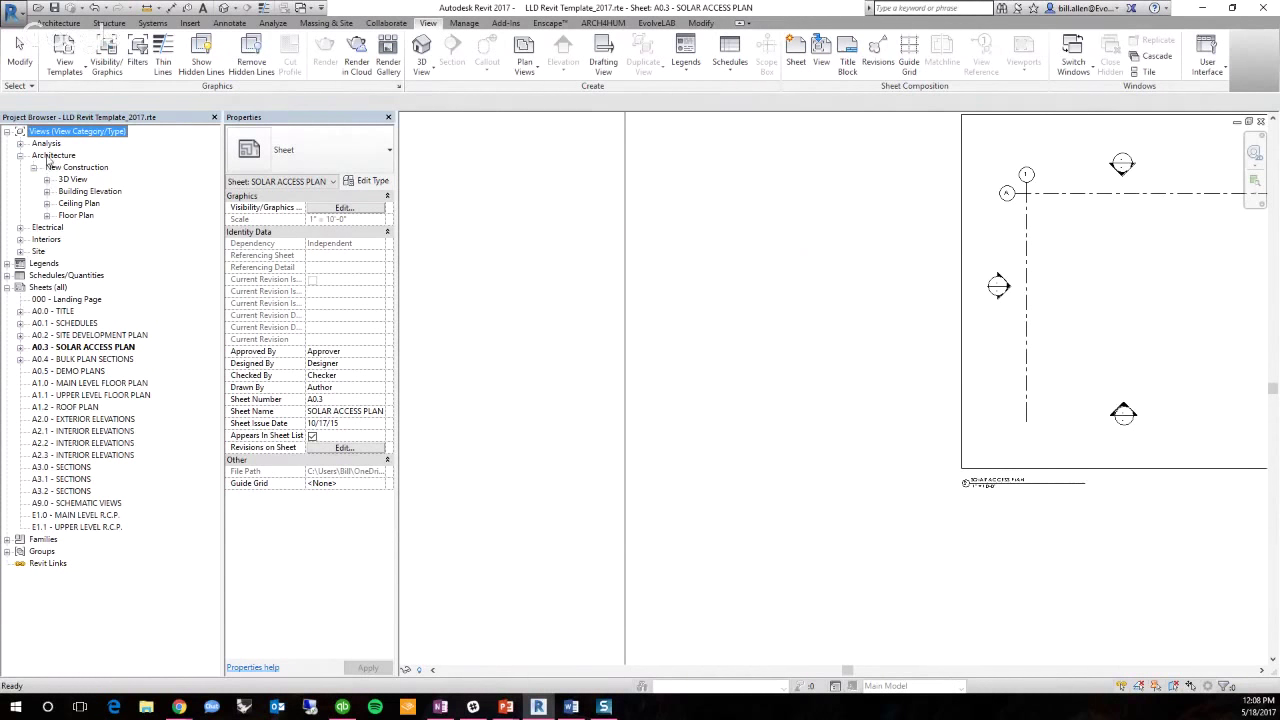
click(52, 157)
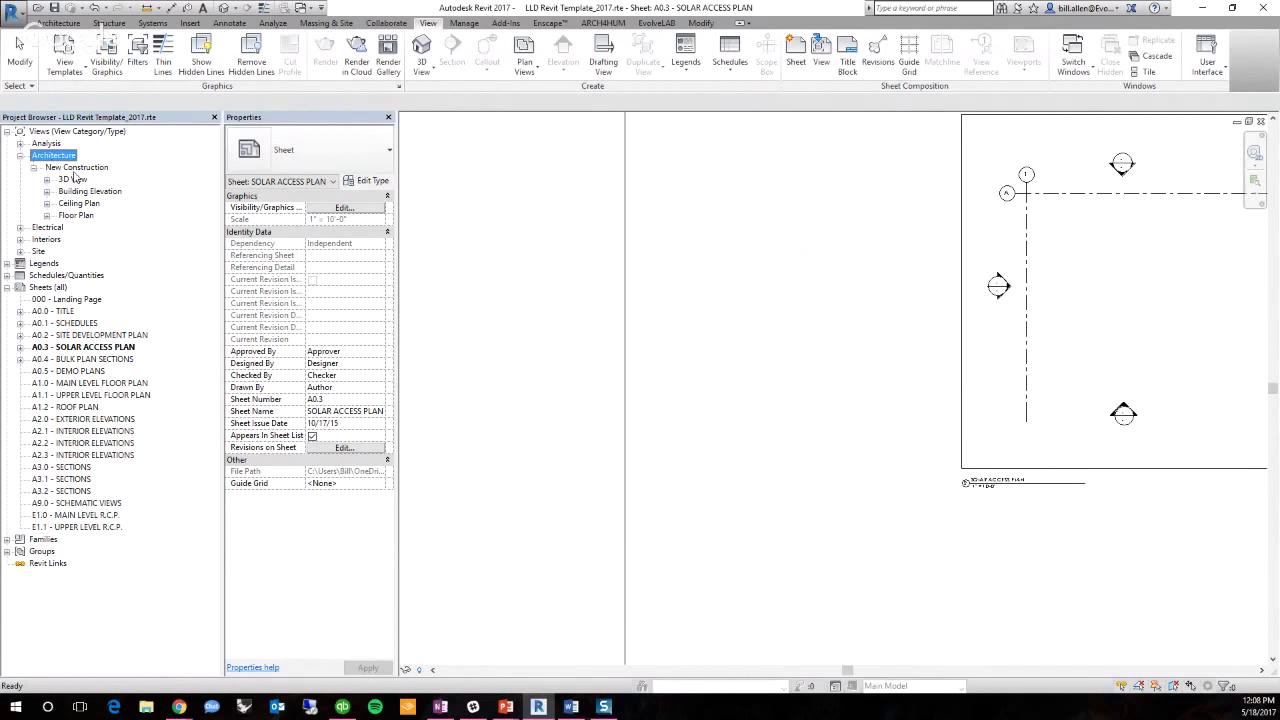
click(76, 168)
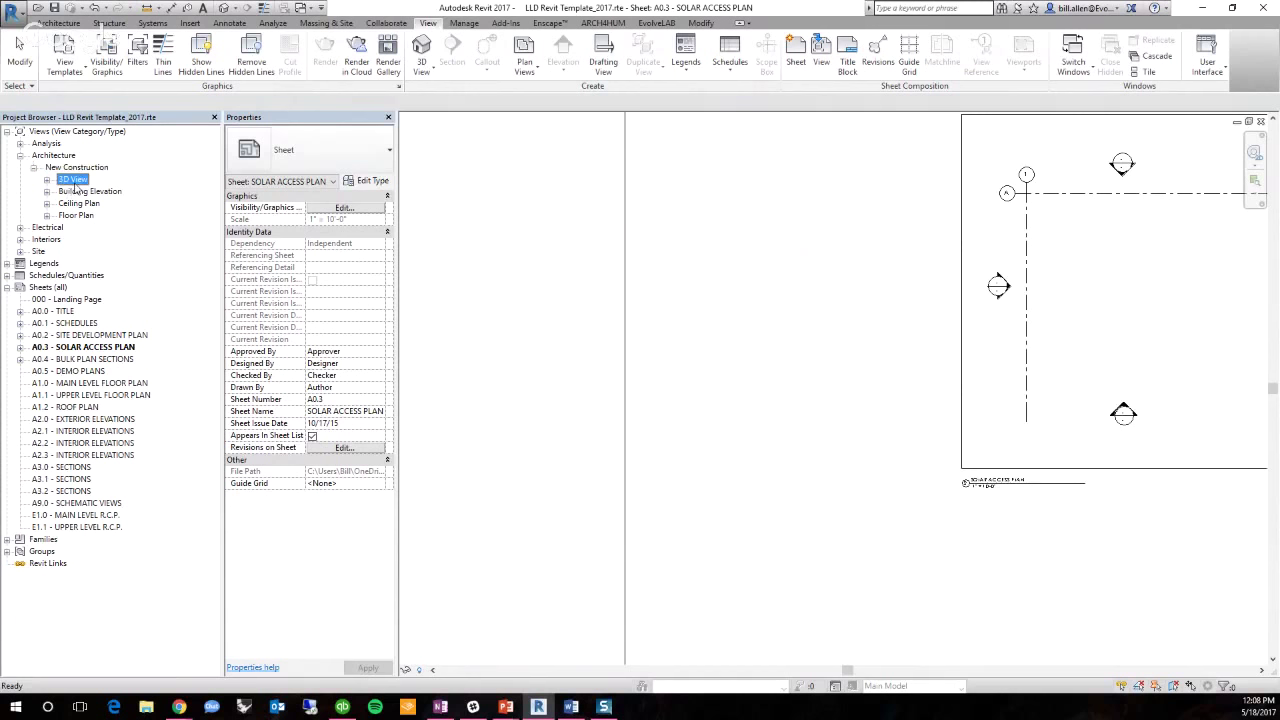
click(72, 179)
click(46, 179)
click(46, 203)
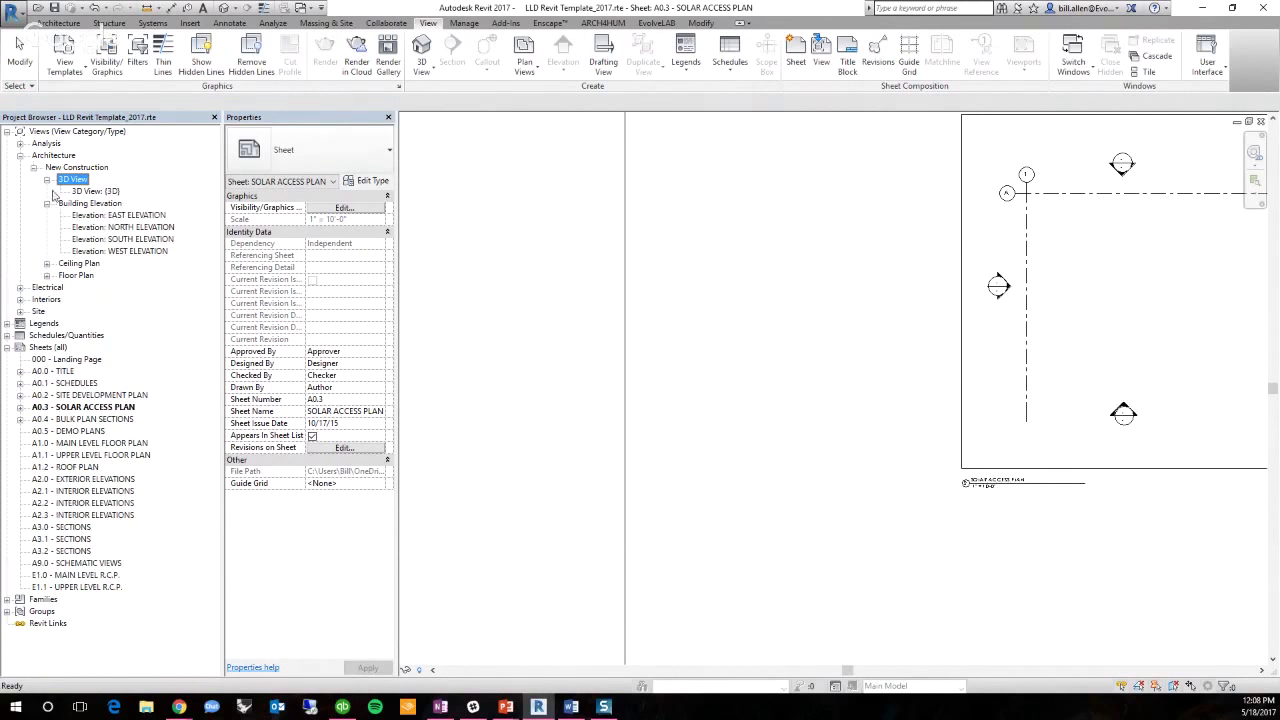
click(46, 179)
click(46, 191)
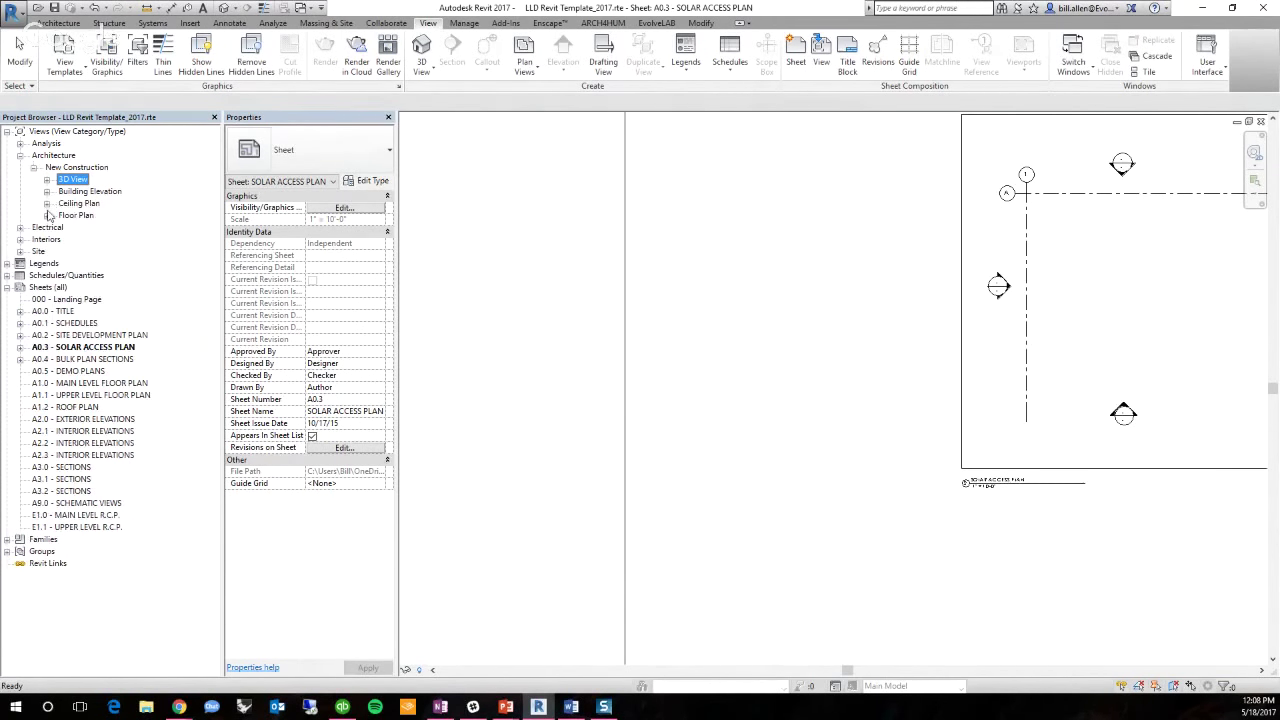
click(46, 216)
click(46, 216)
click(77, 204)
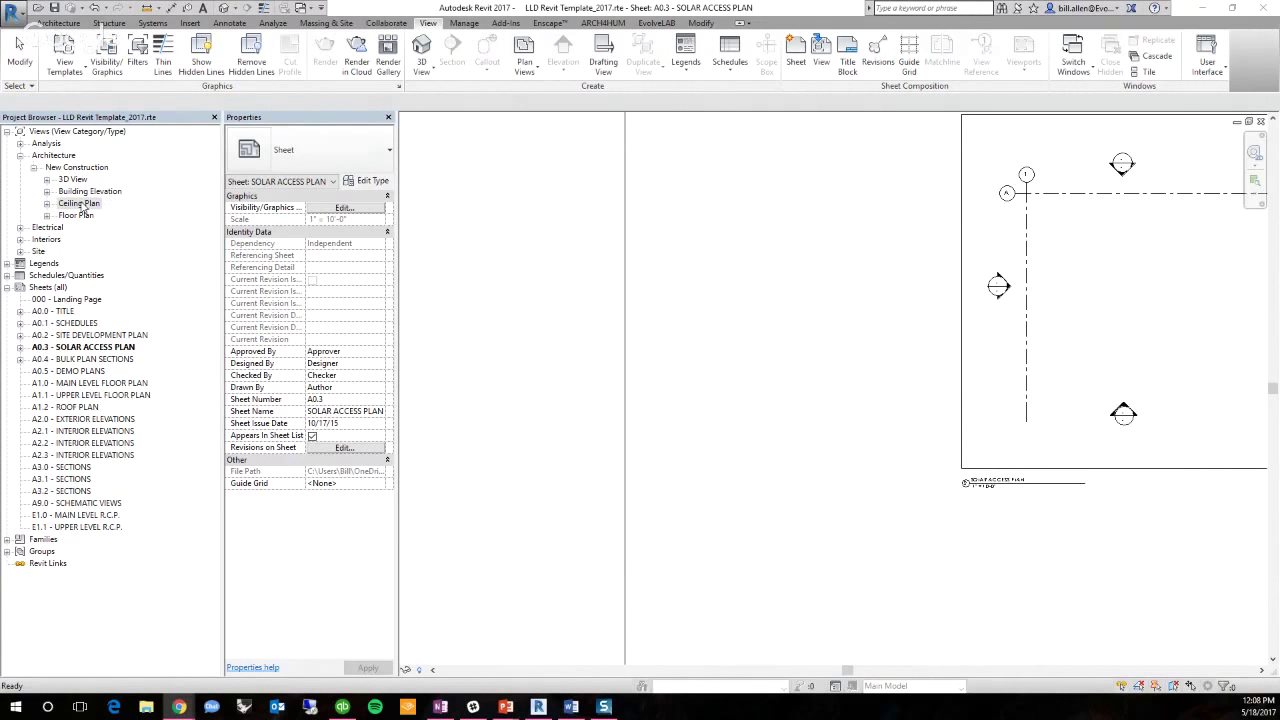
key(alt+Tab)
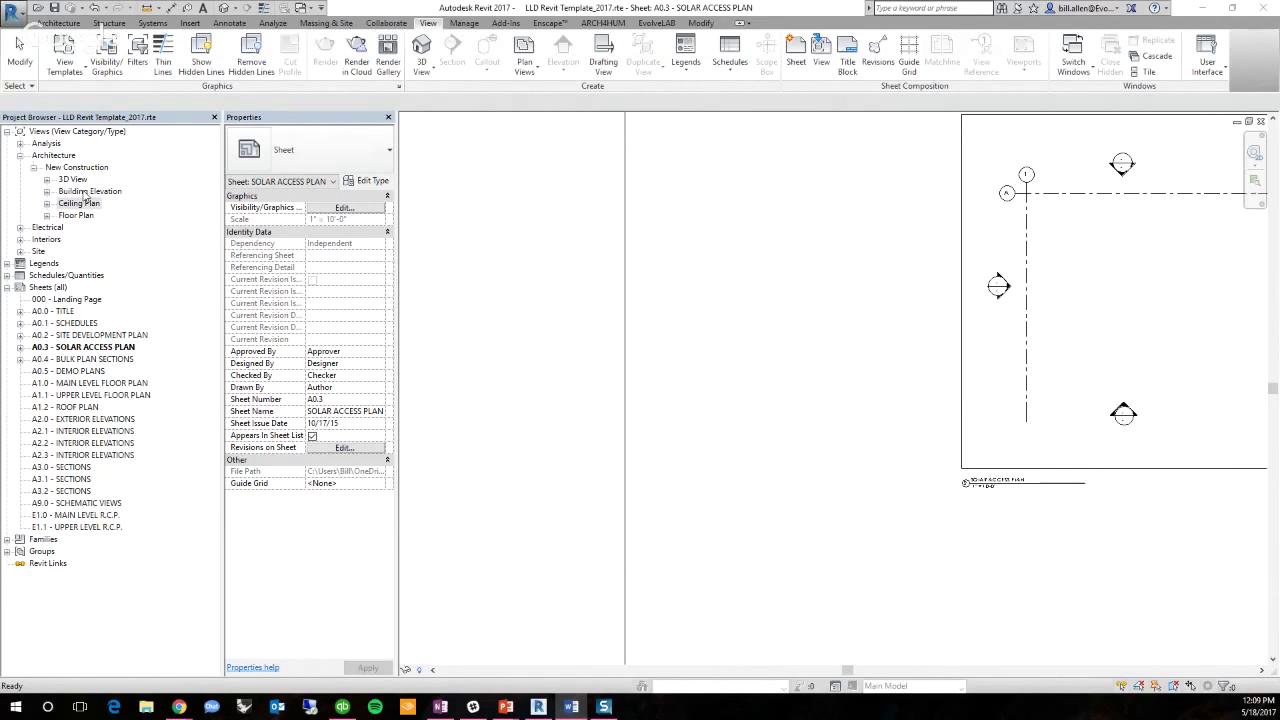
click(21, 156)
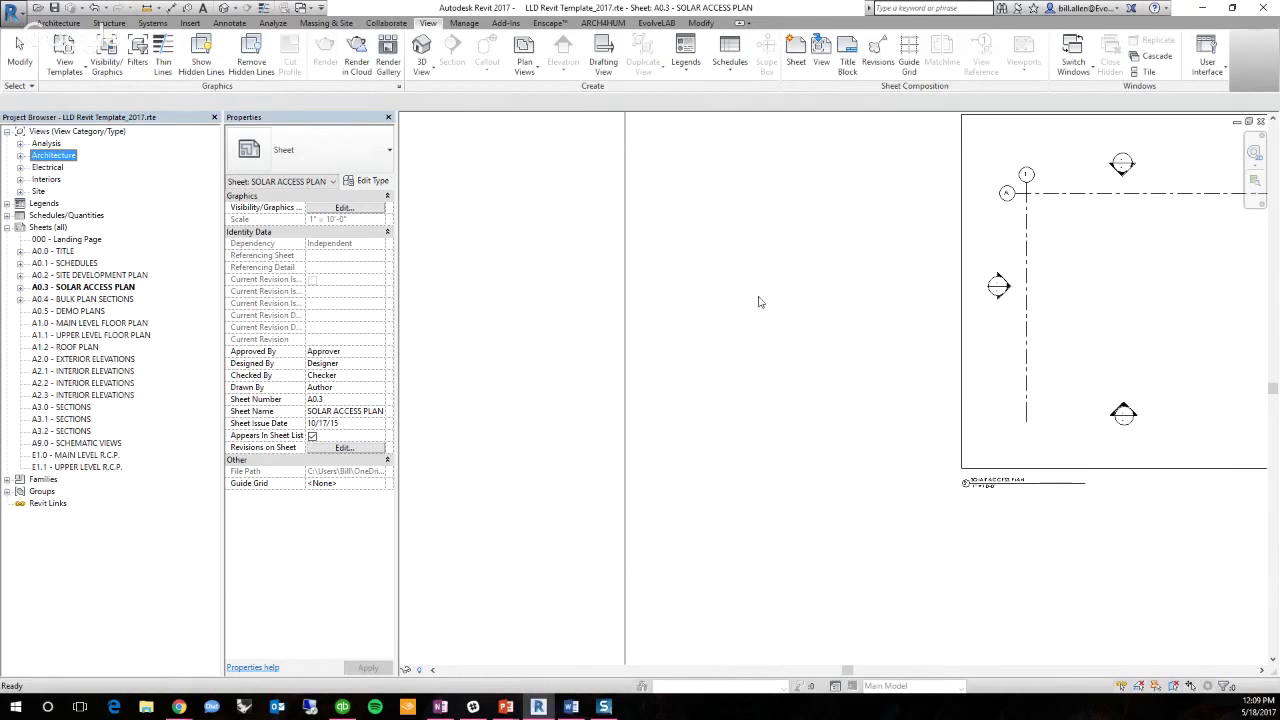
Activate the Solar Access Plan viewport on sheet A0.3 for editing
click(804, 309)
scroll(559, 330, down, 4)
scroll(902, 263, up, 6)
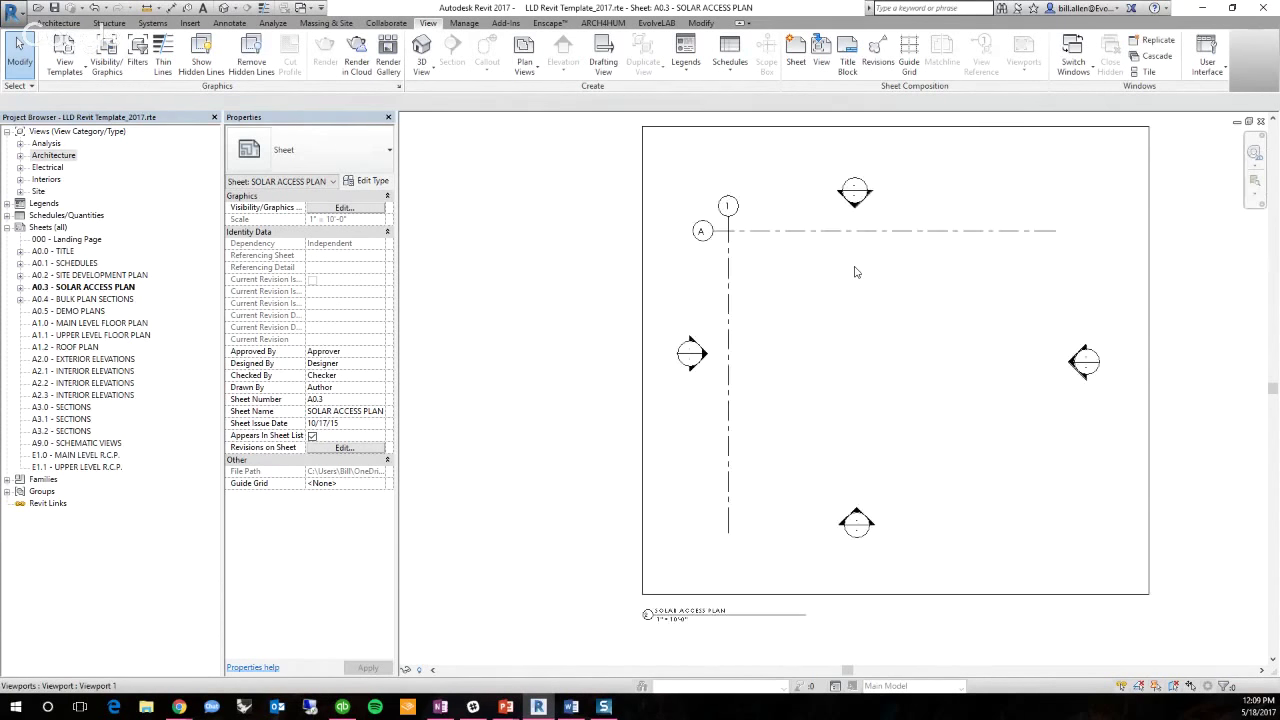
click(855, 272)
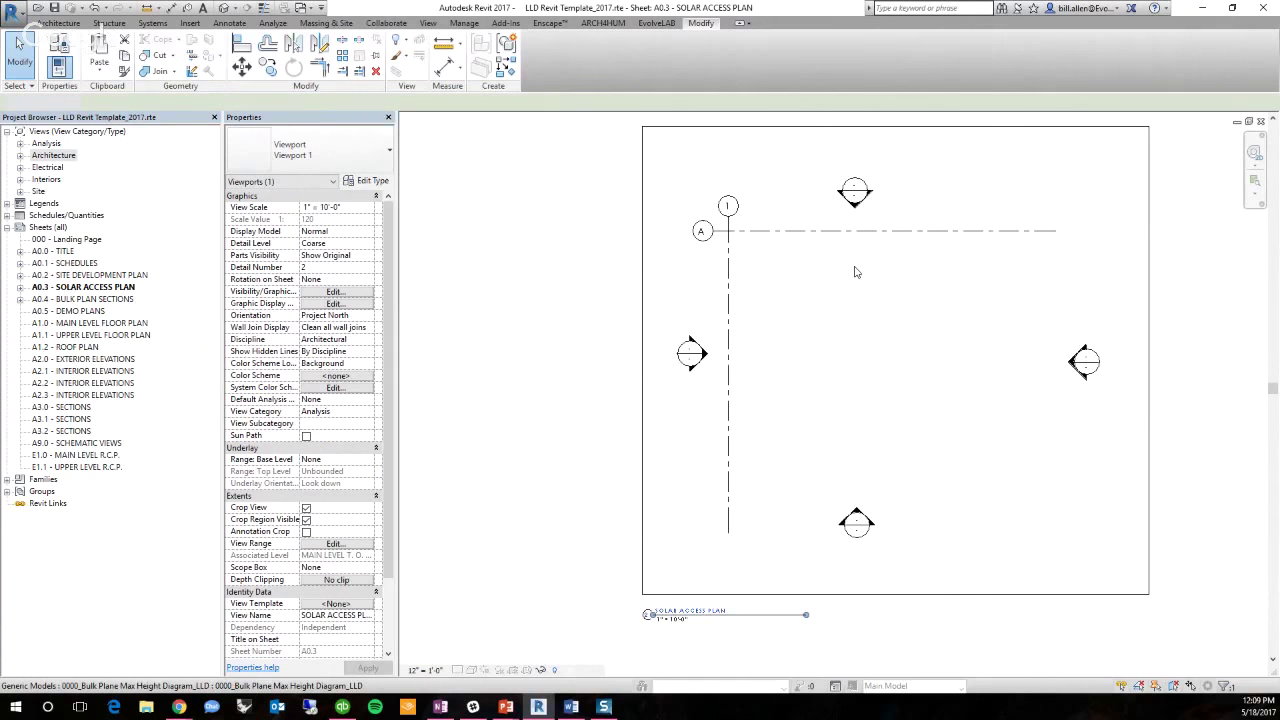
double_click(855, 272)
Draw a rectangle of Generic - 6" walls about 36'-6" by 27'-6" inside the plan, below grid A and beside grid 1
click(341, 52)
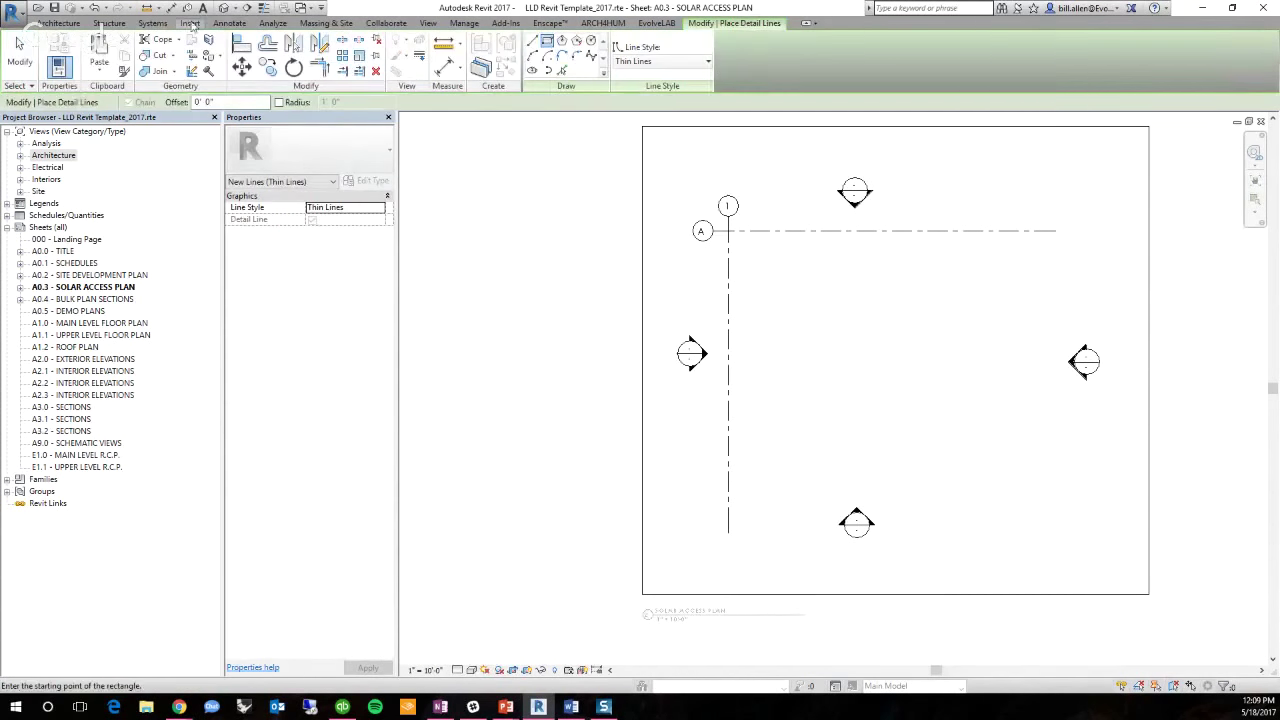
click(57, 22)
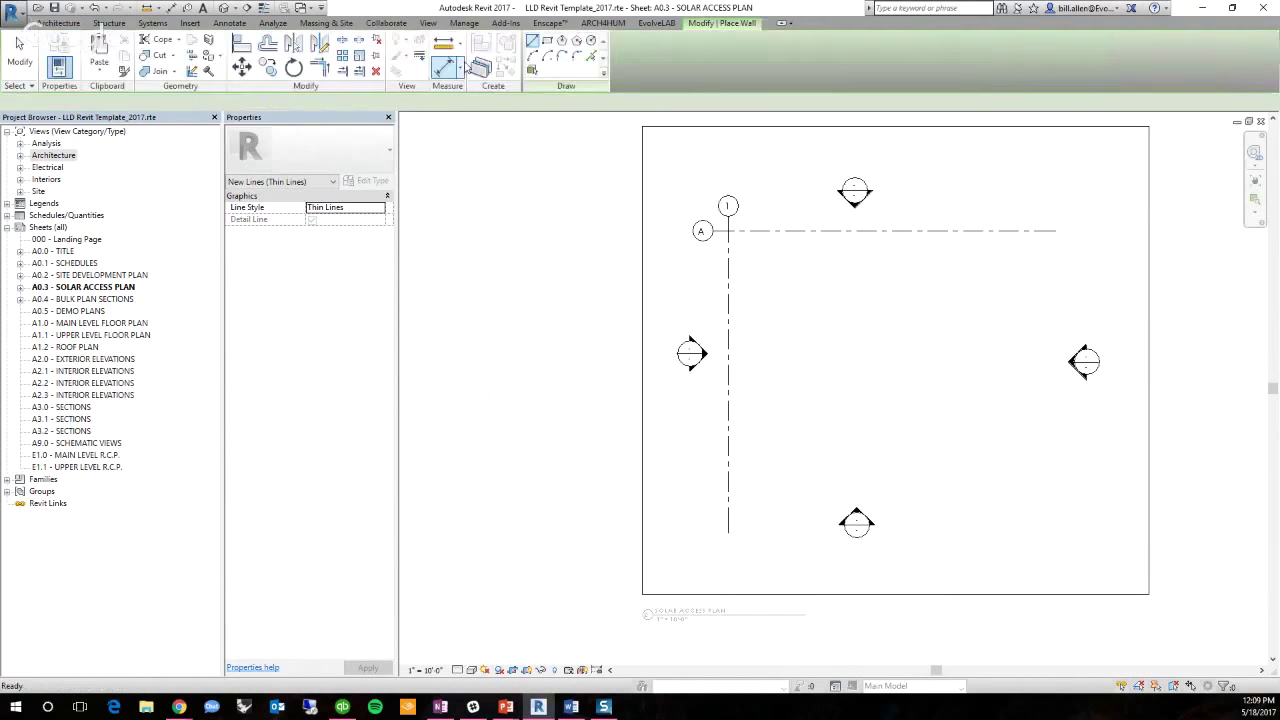
key(w)
key(a)
click(776, 273)
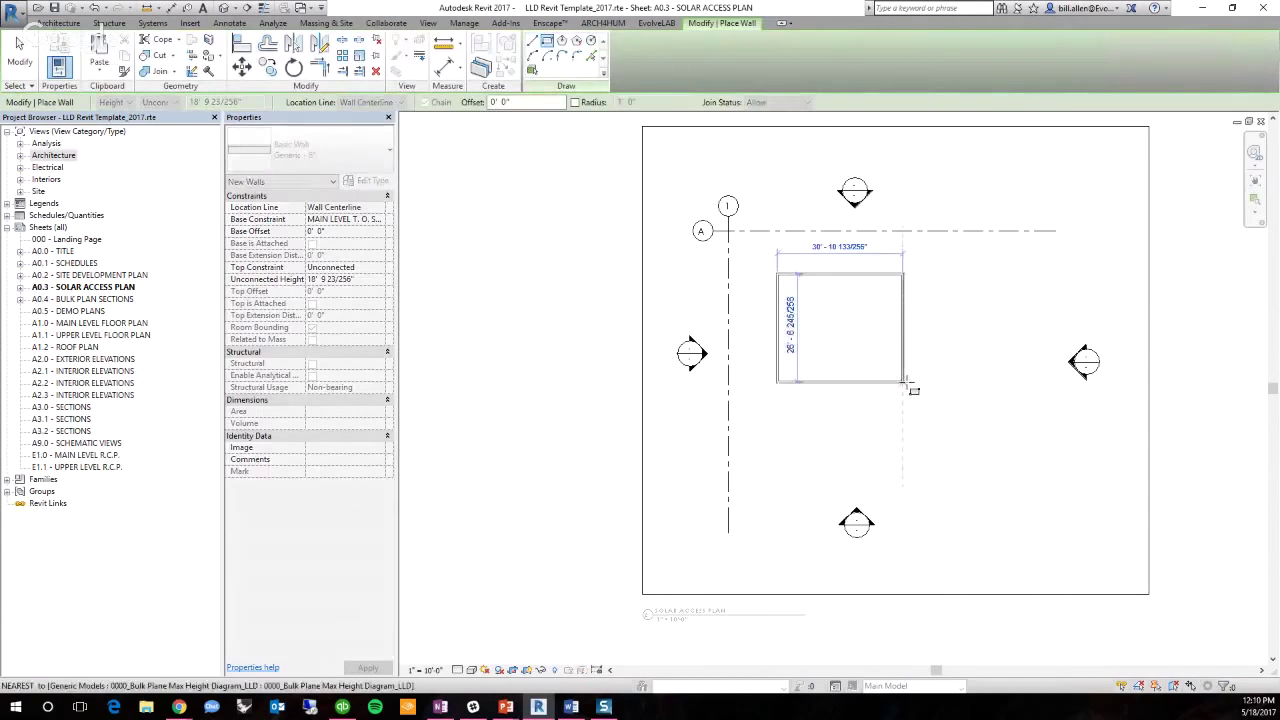
click(926, 386)
key(Escape)
key(Escape)
click(815, 272)
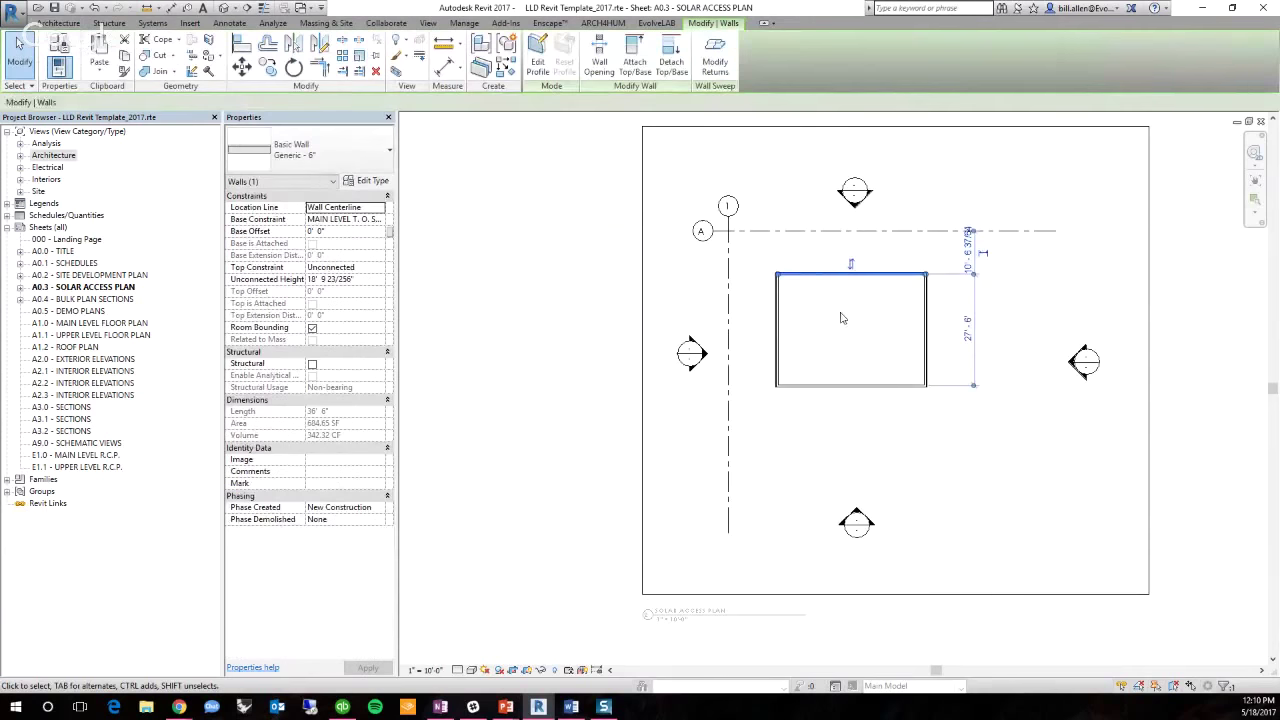
click(820, 320)
click(829, 323)
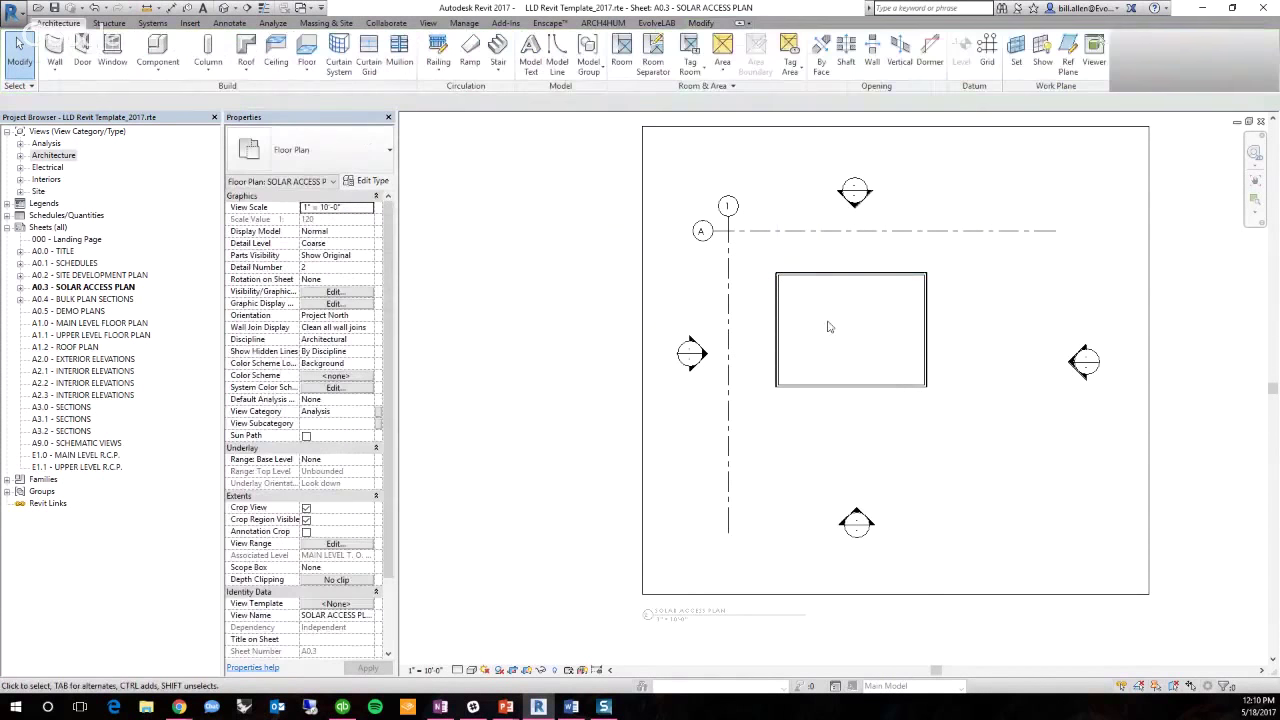
Add an aligned dimension above the wall rectangle, measuring between the outer faces of its two vertical walls
click(229, 22)
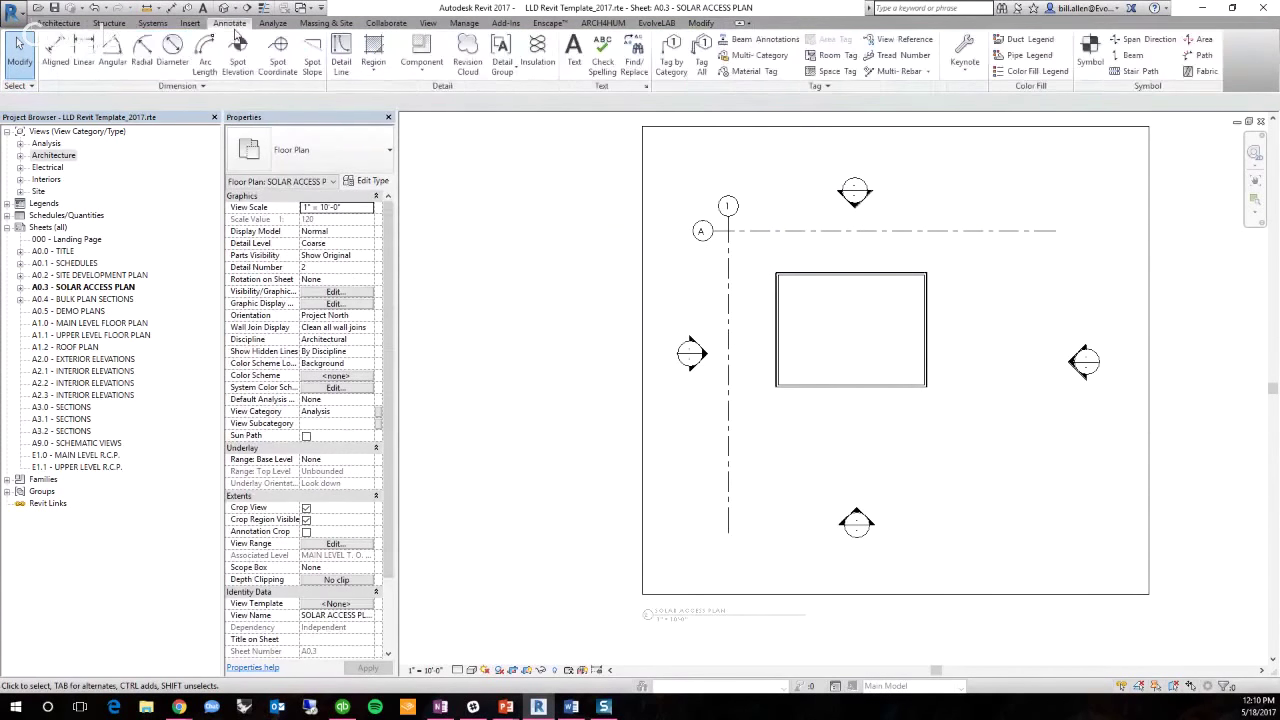
click(55, 50)
scroll(937, 258, up, 3)
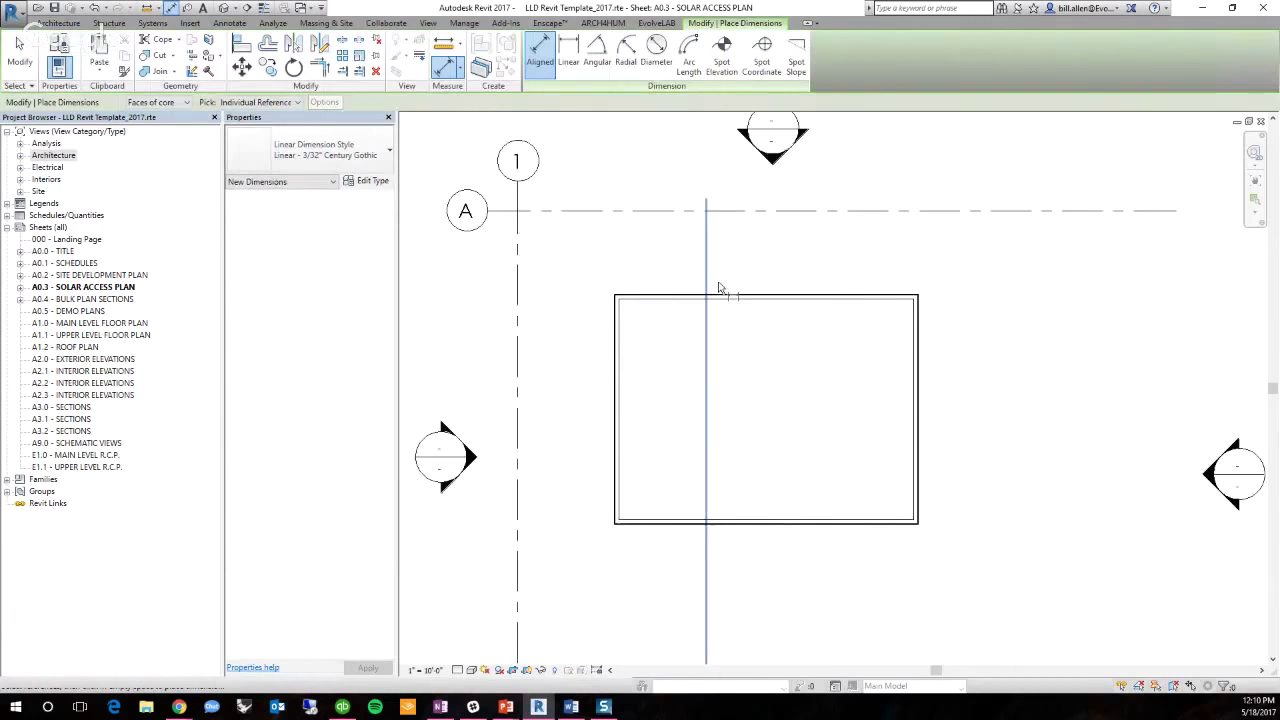
click(620, 322)
click(918, 322)
click(830, 255)
key(Escape)
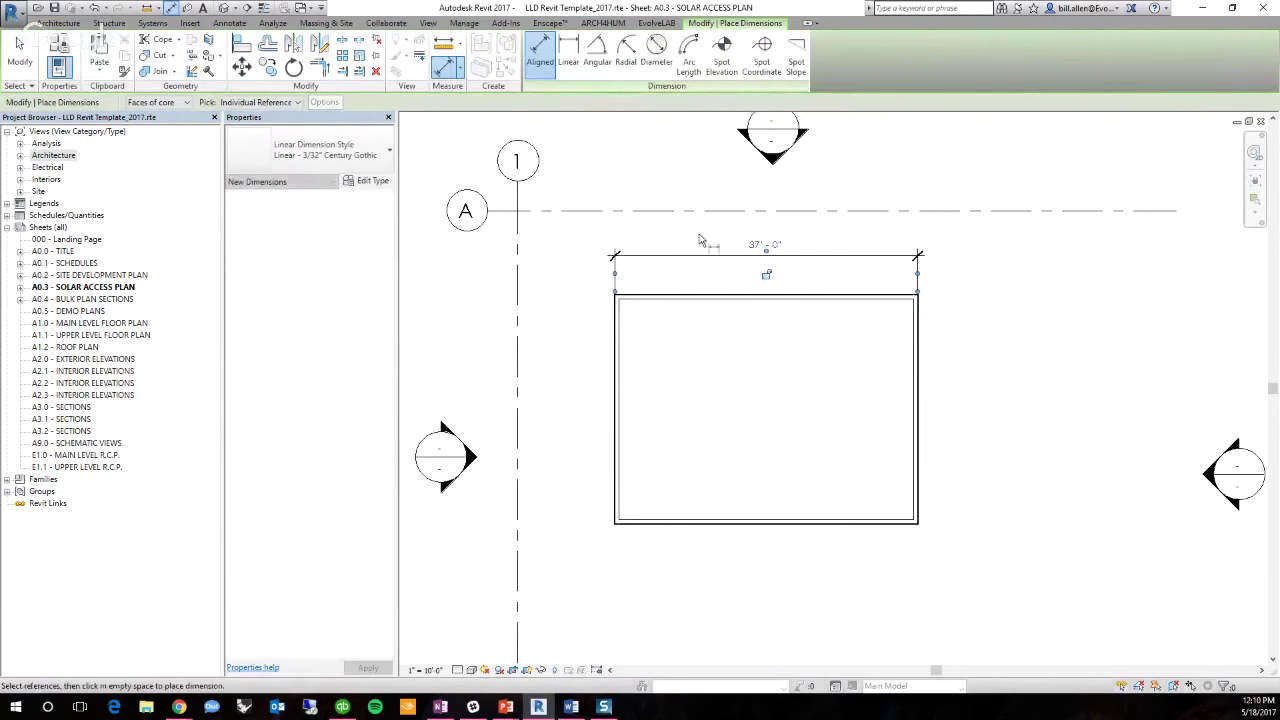
key(Escape)
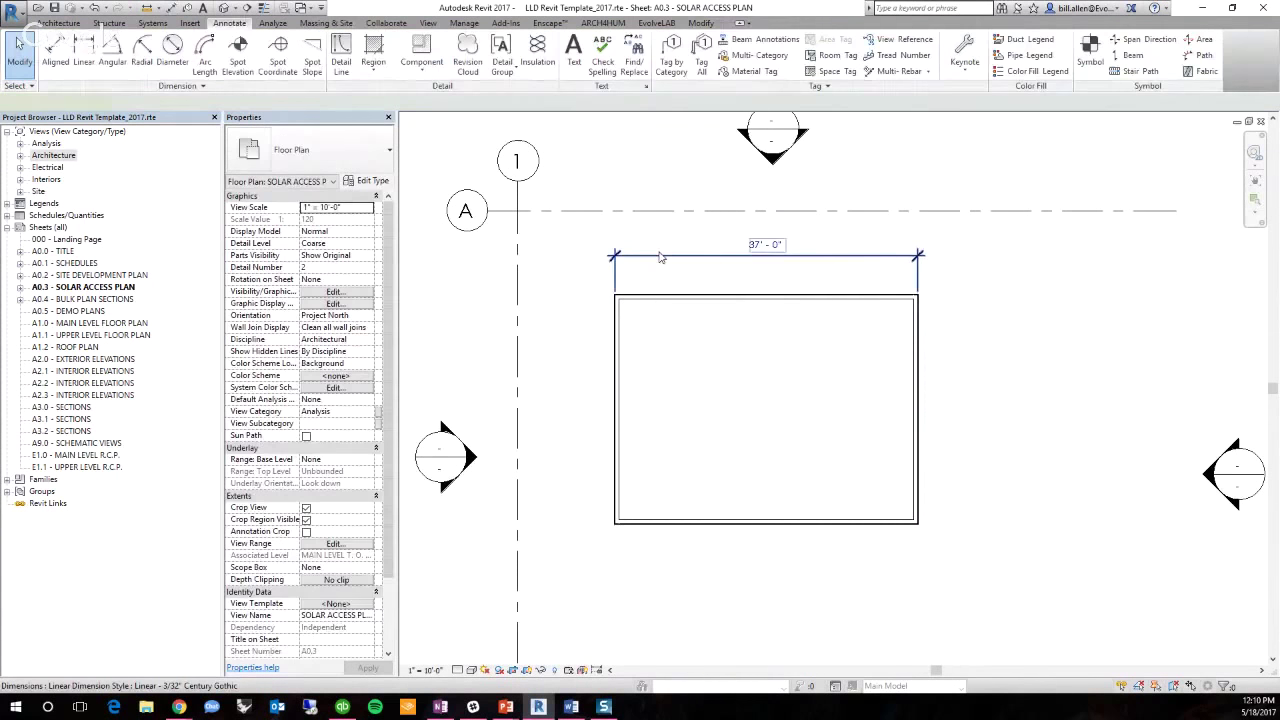
Compare the properties of the aligned dimension with those of the rectangle's upper wall, and clear the selection
click(660, 258)
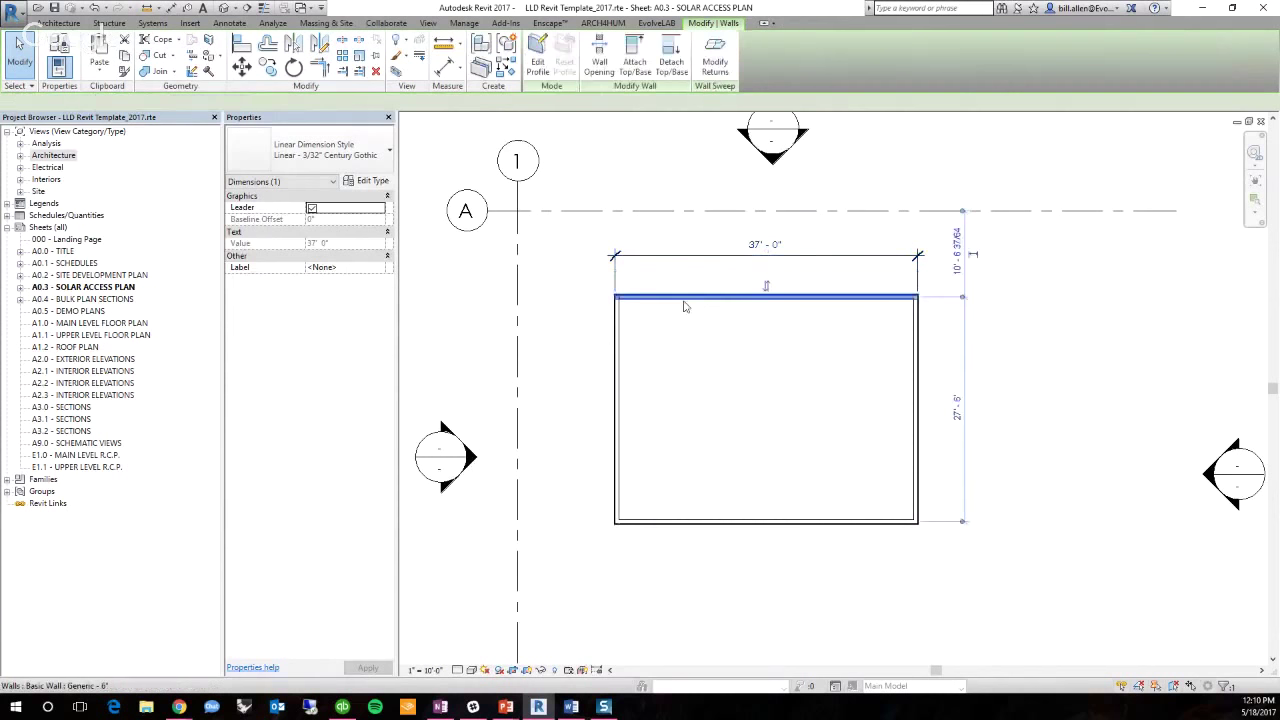
click(685, 306)
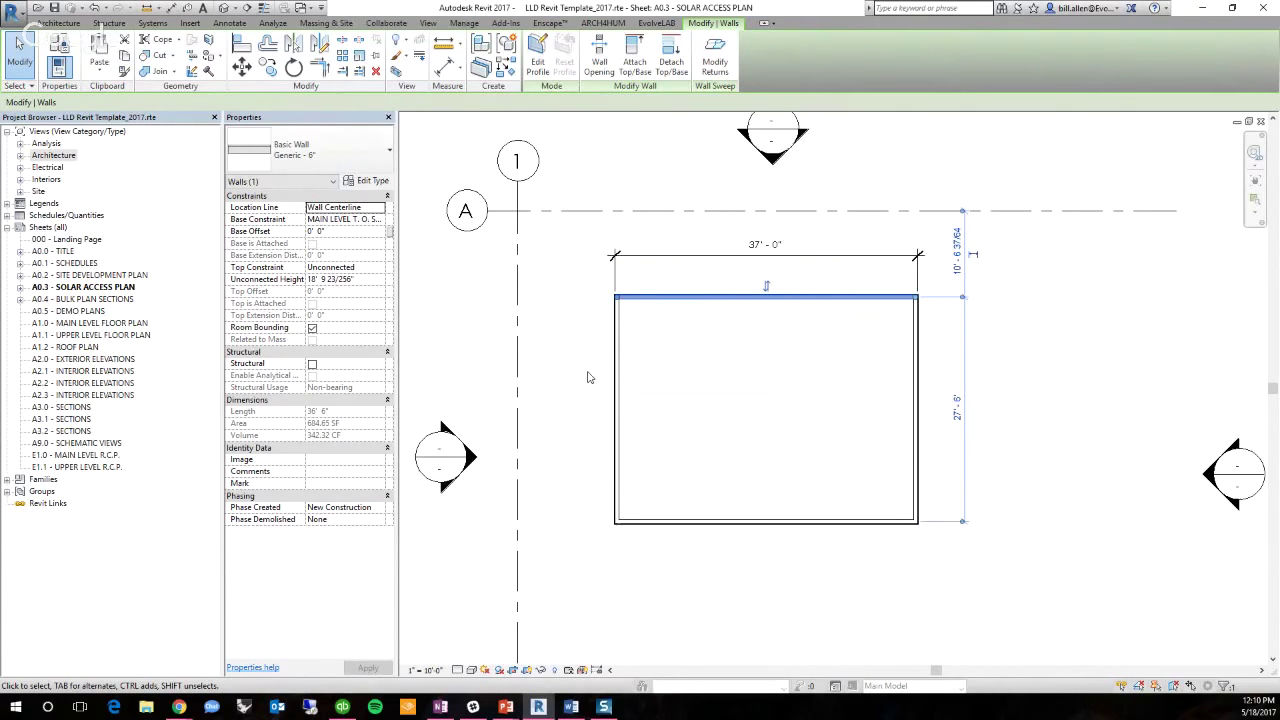
key(Escape)
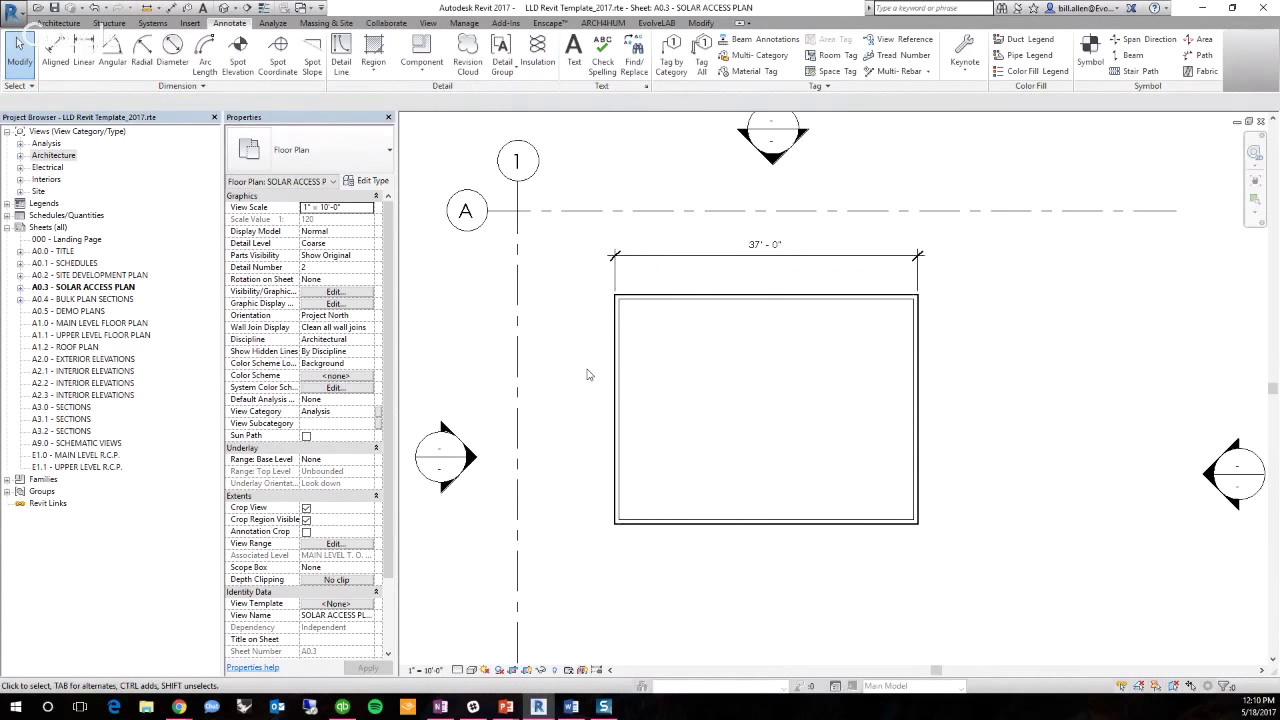
Look through the phase and view-type groups under the Architecture category and the Electrical category of the browser's views, collapsing them again
click(20, 155)
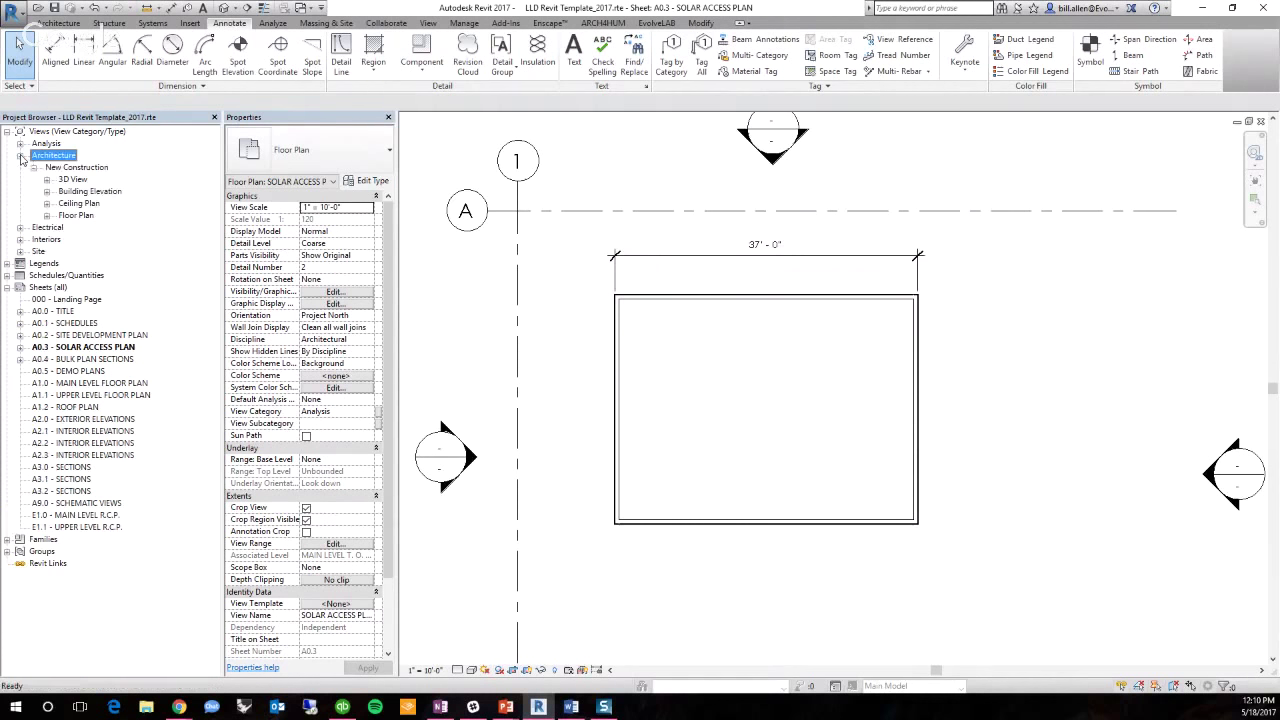
click(20, 156)
click(20, 169)
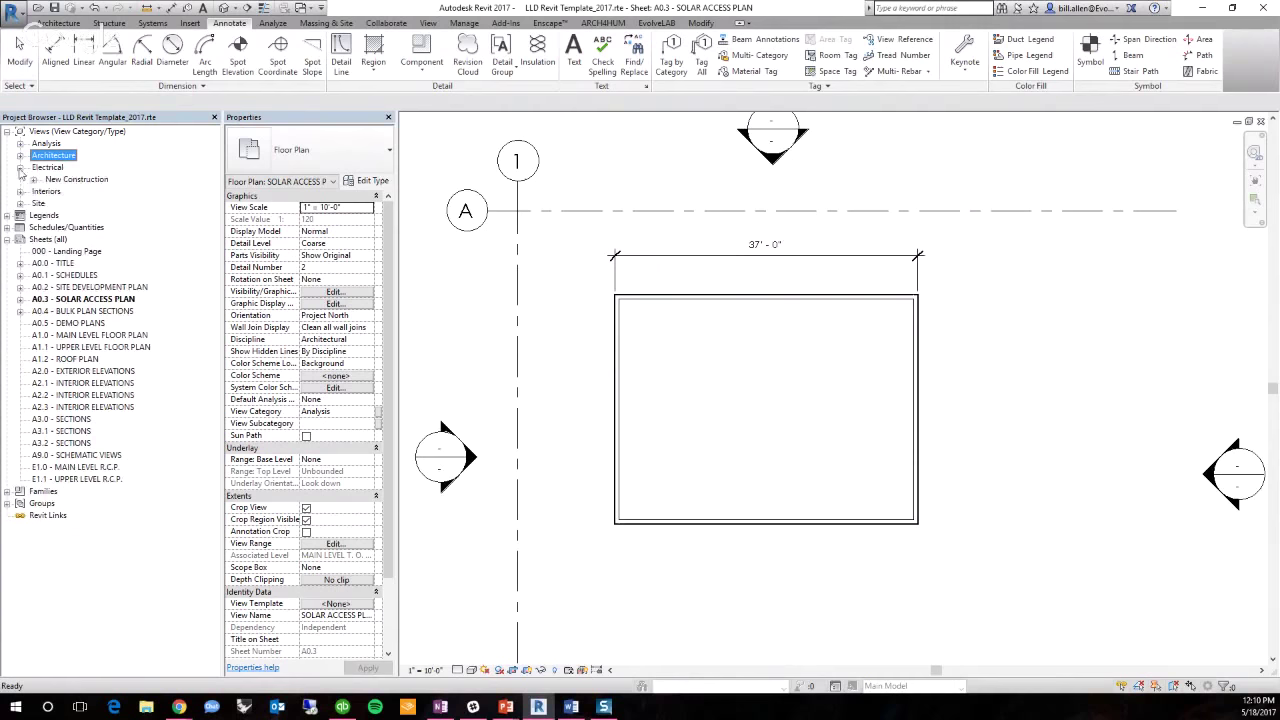
click(20, 169)
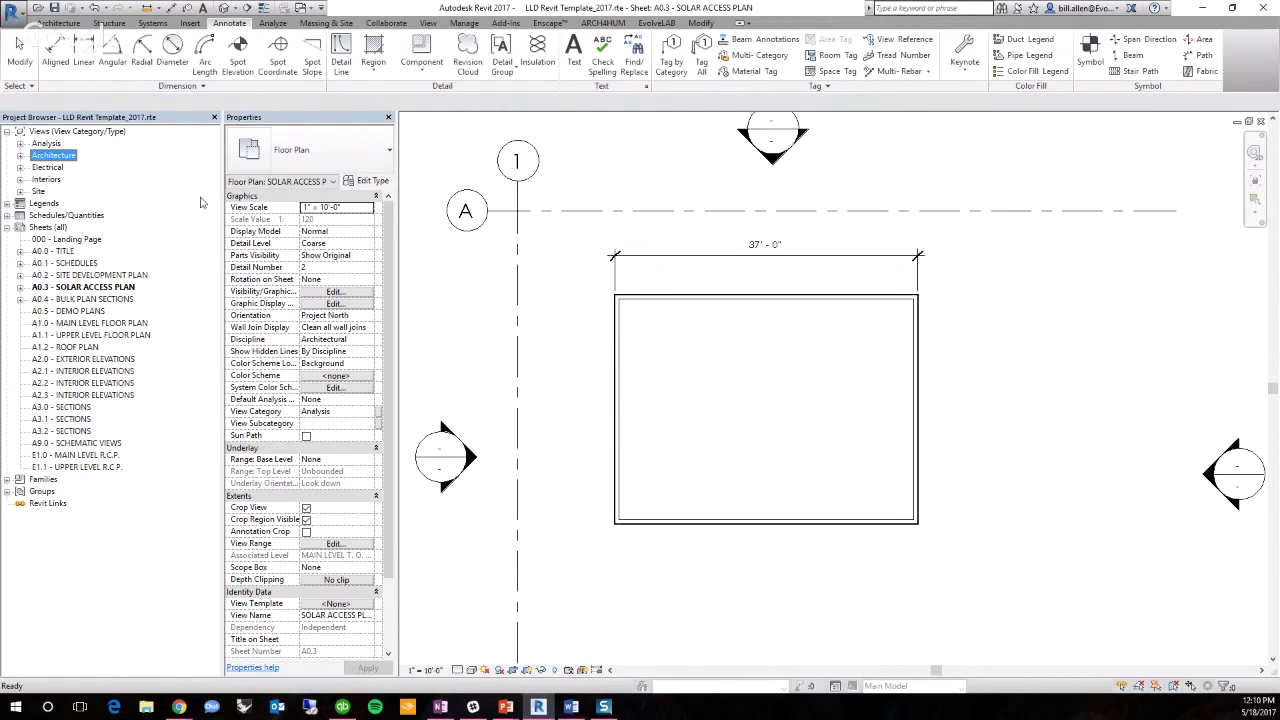
Examine the parameters the Architectural Plan view template would control in the Solar Access Plan view, without applying it
click(575, 394)
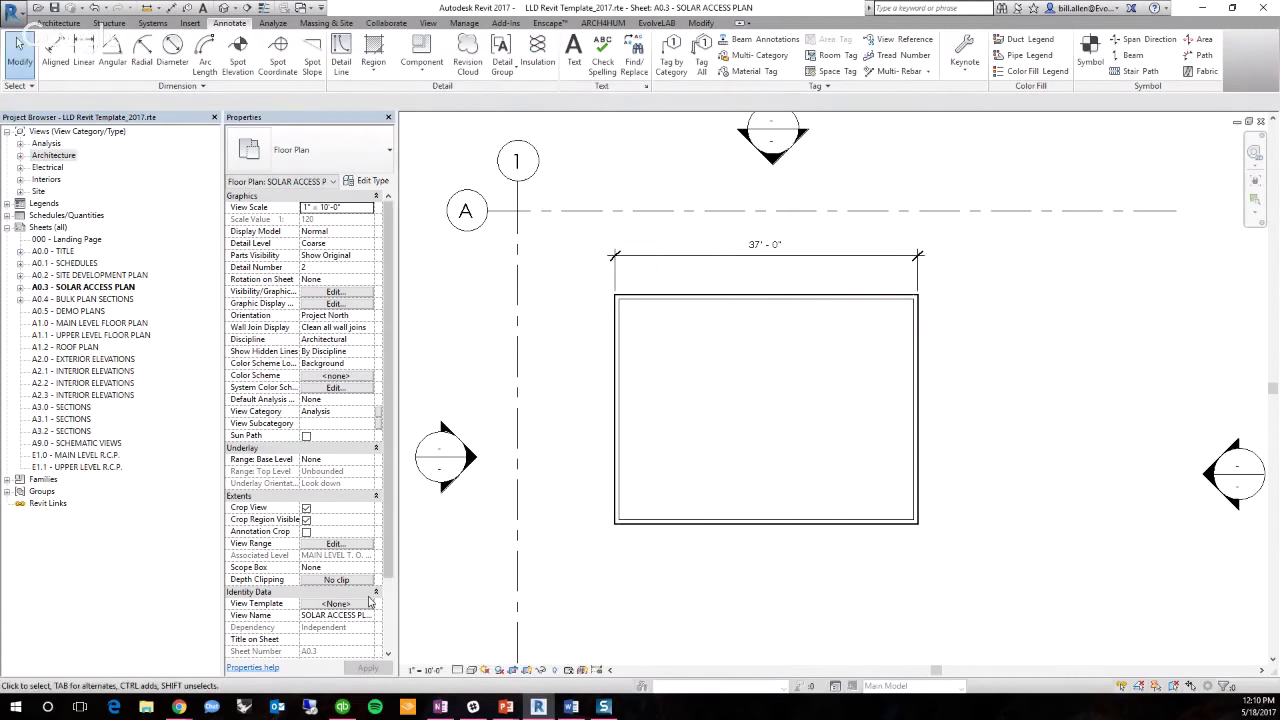
click(338, 605)
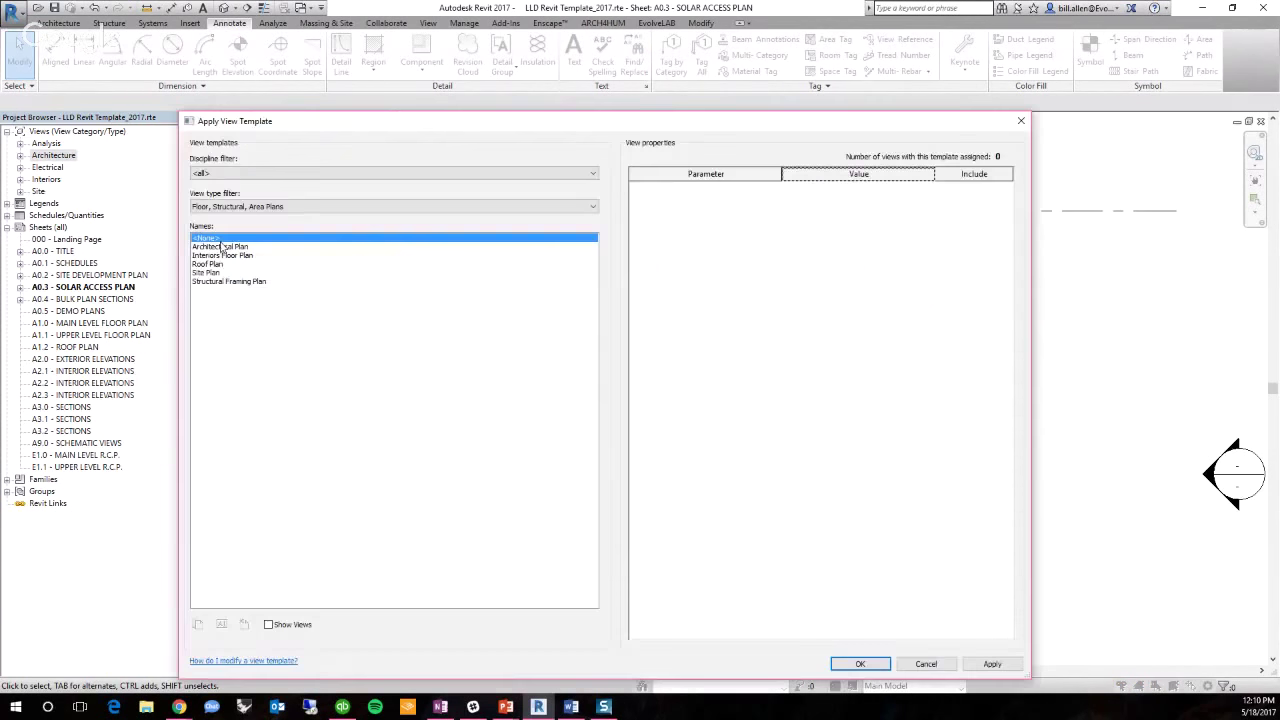
click(221, 247)
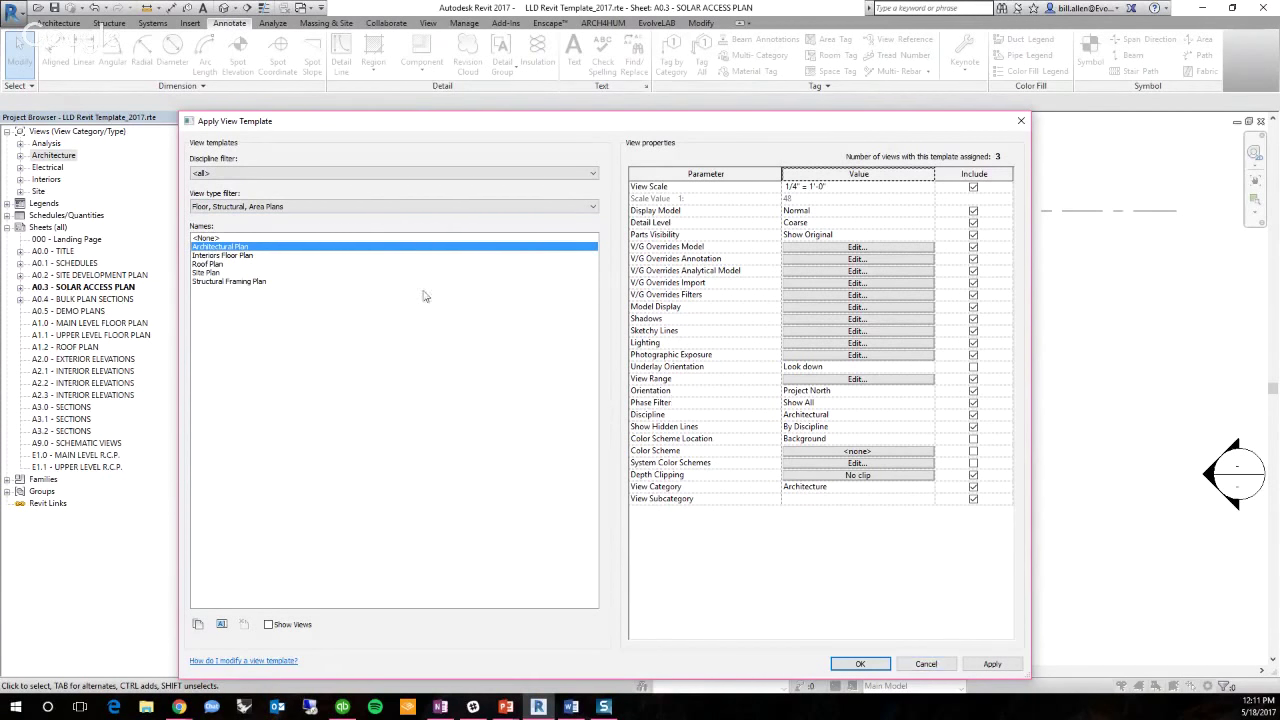
click(938, 665)
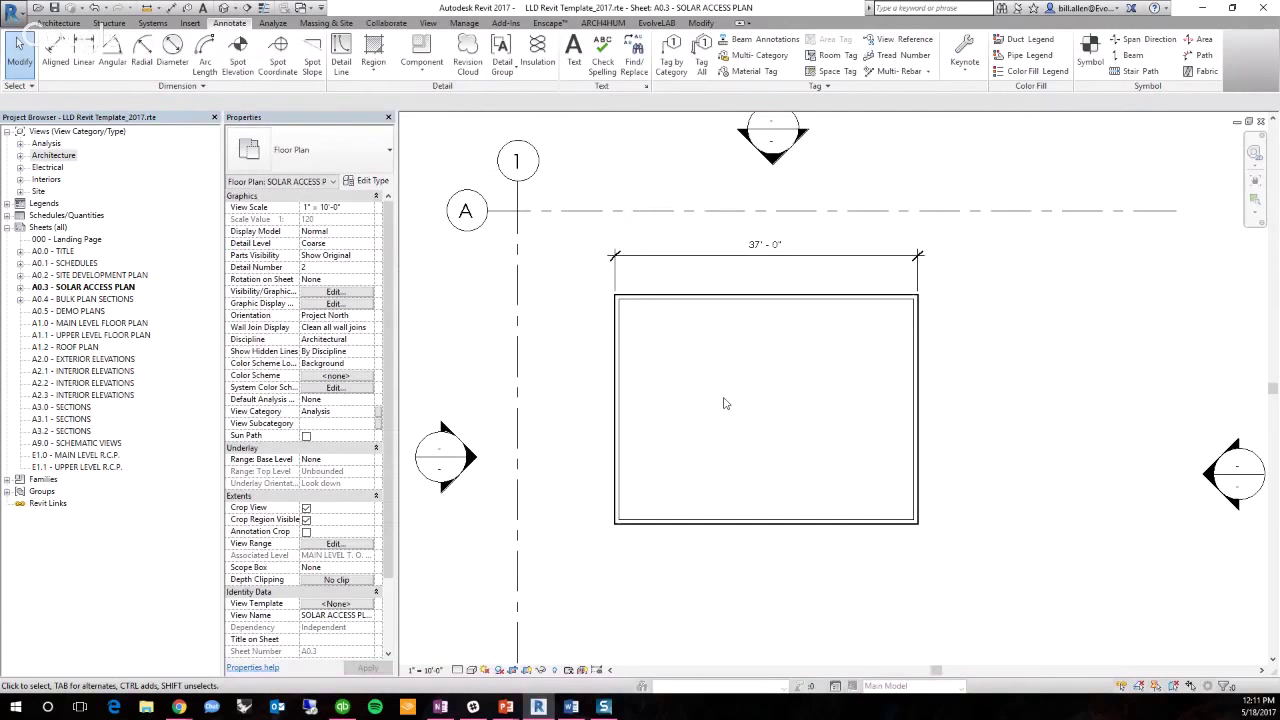
Look at sheet A2.1 - INTERIOR ELEVATIONS and close it to return to sheet A0.3
click(104, 372)
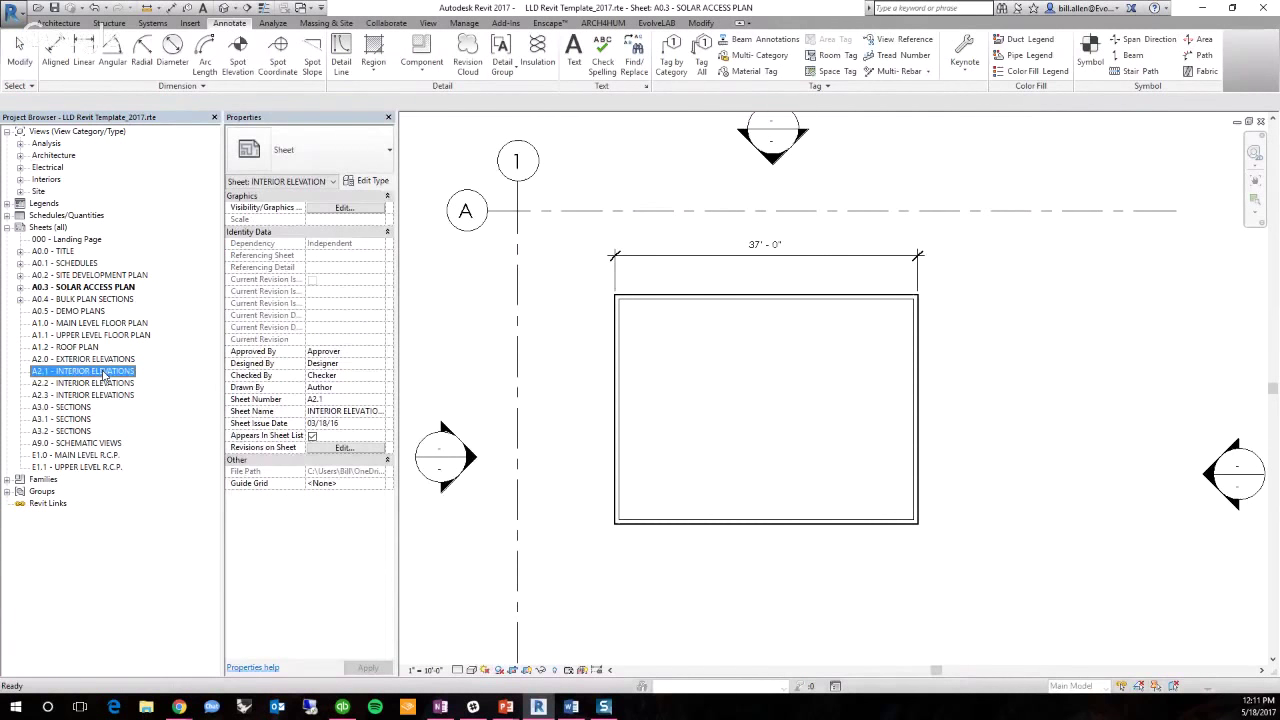
double_click(104, 372)
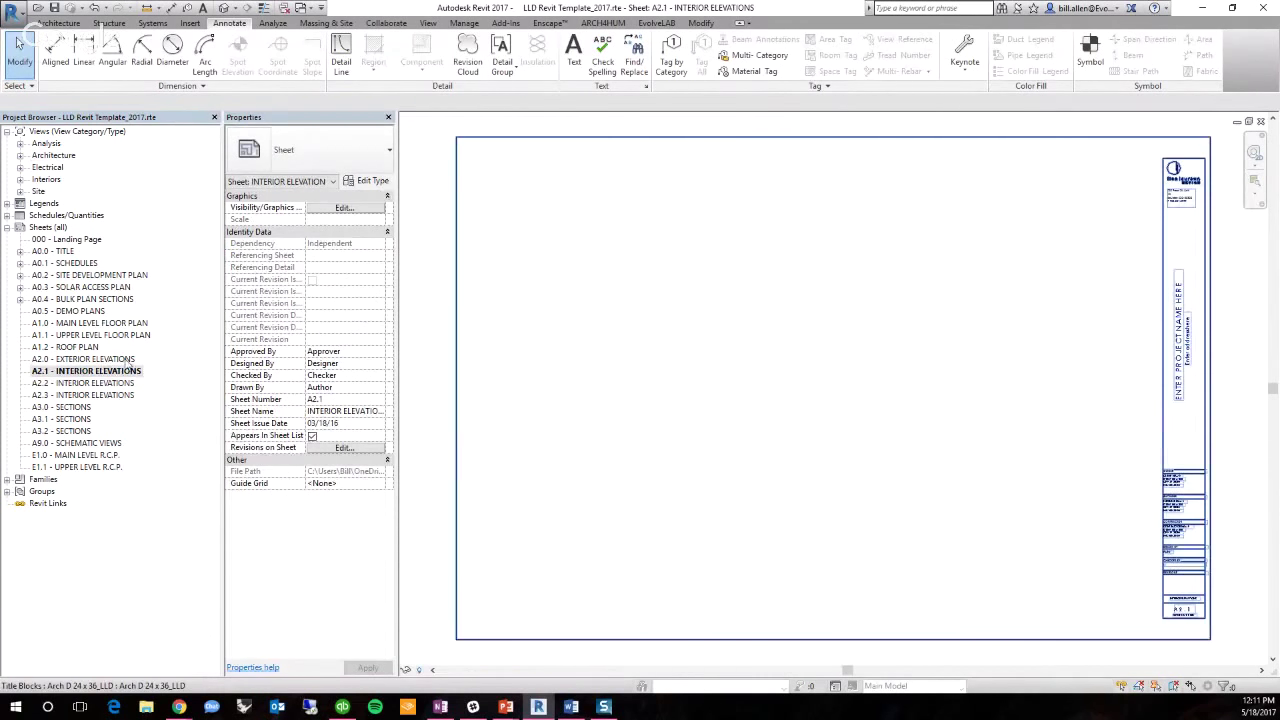
click(1260, 121)
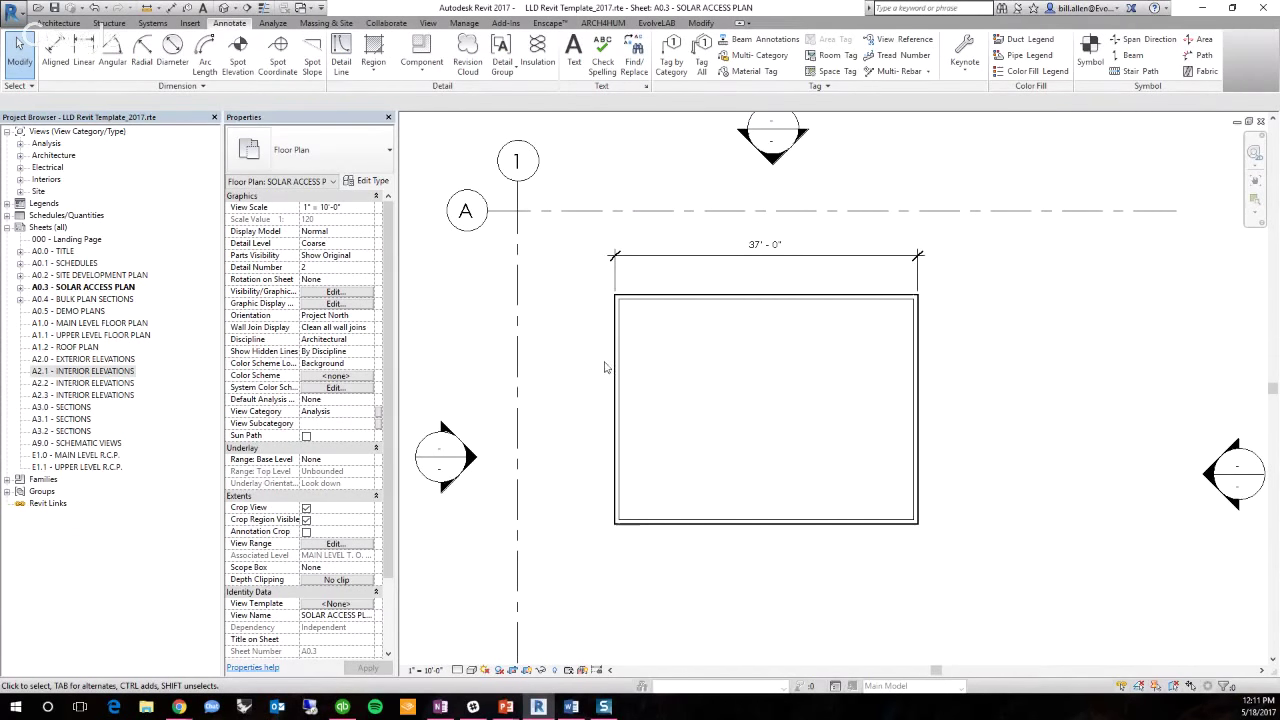
Turn off the Grids category in the annotation overrides of the Architectural Plan view template
scroll(590, 300, down, 4)
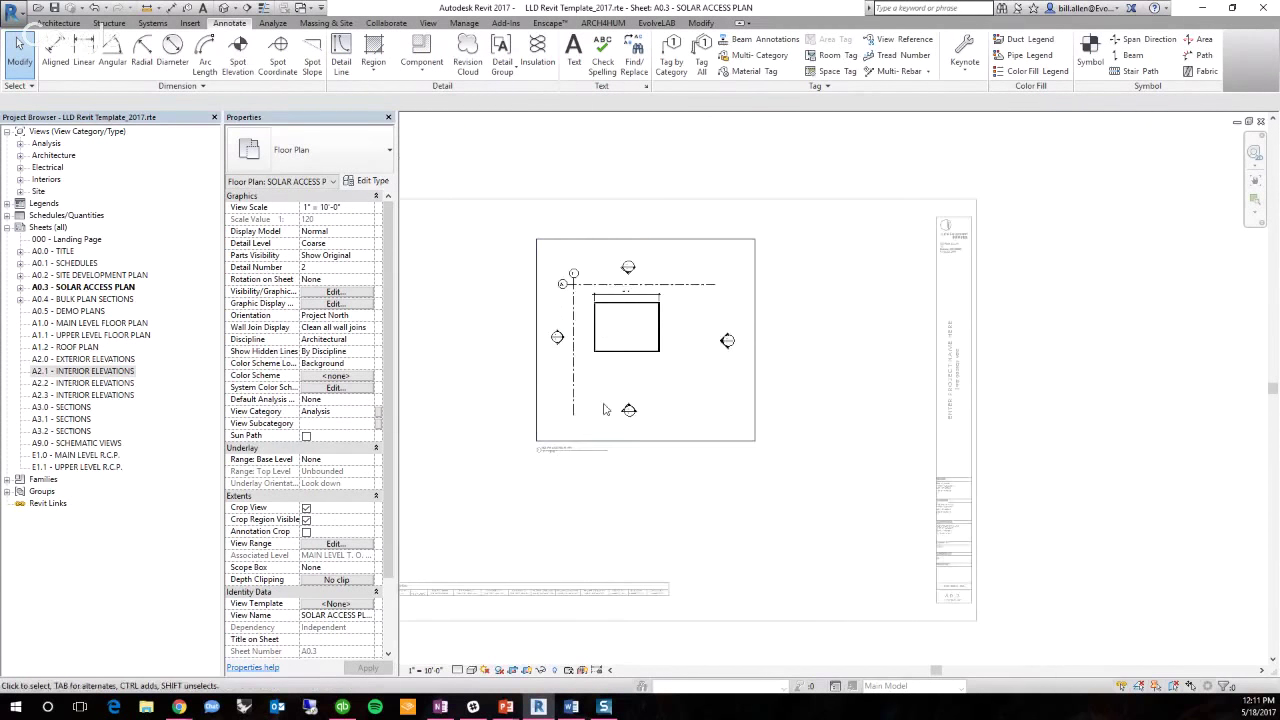
scroll(582, 301, up, 2)
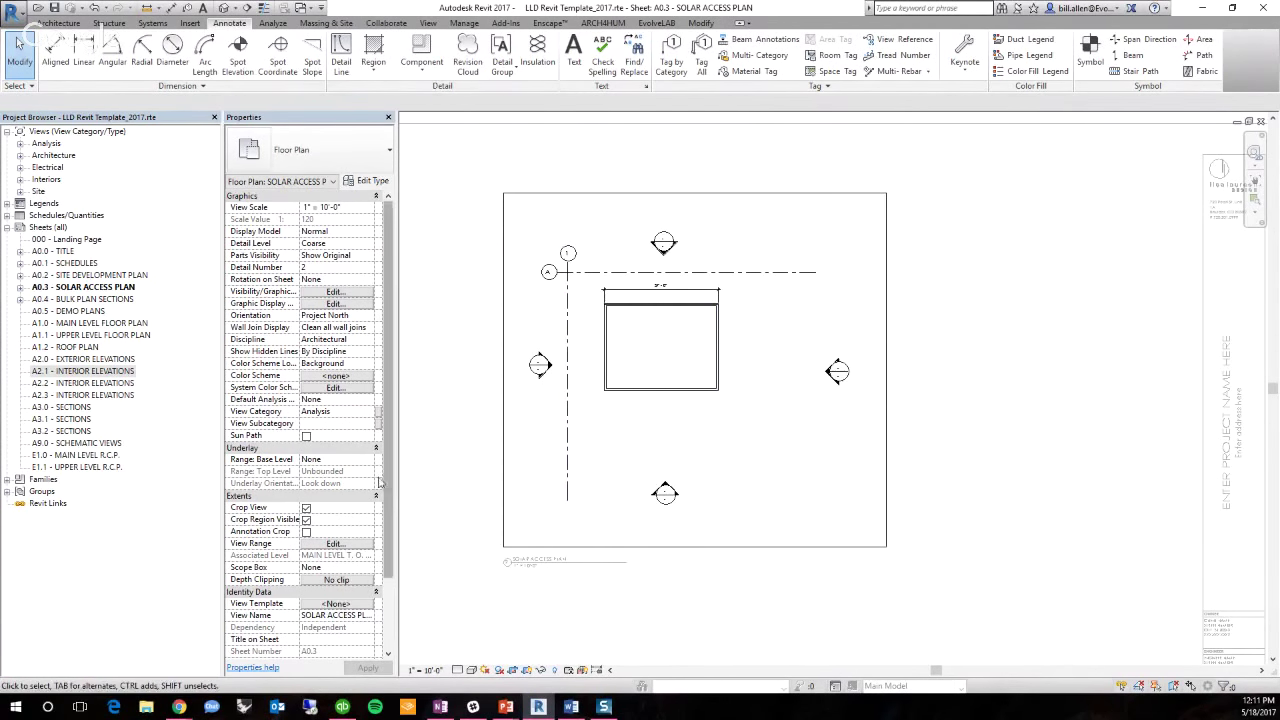
click(336, 604)
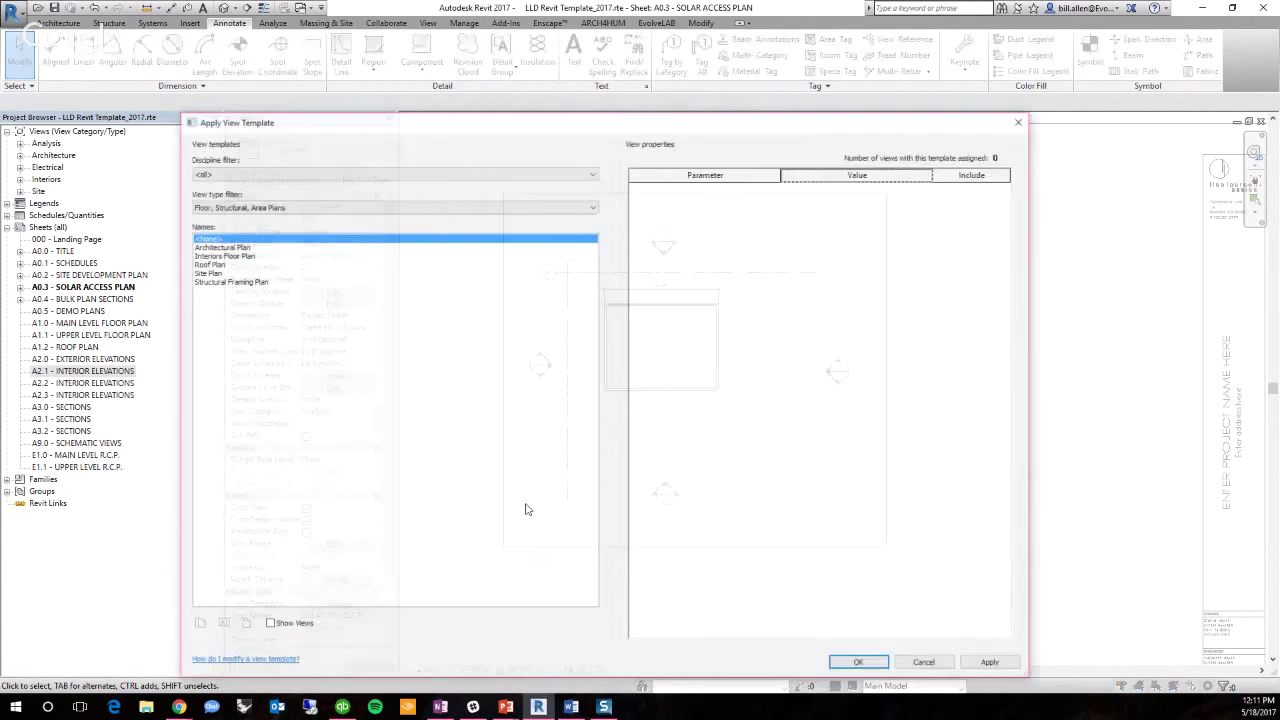
click(225, 248)
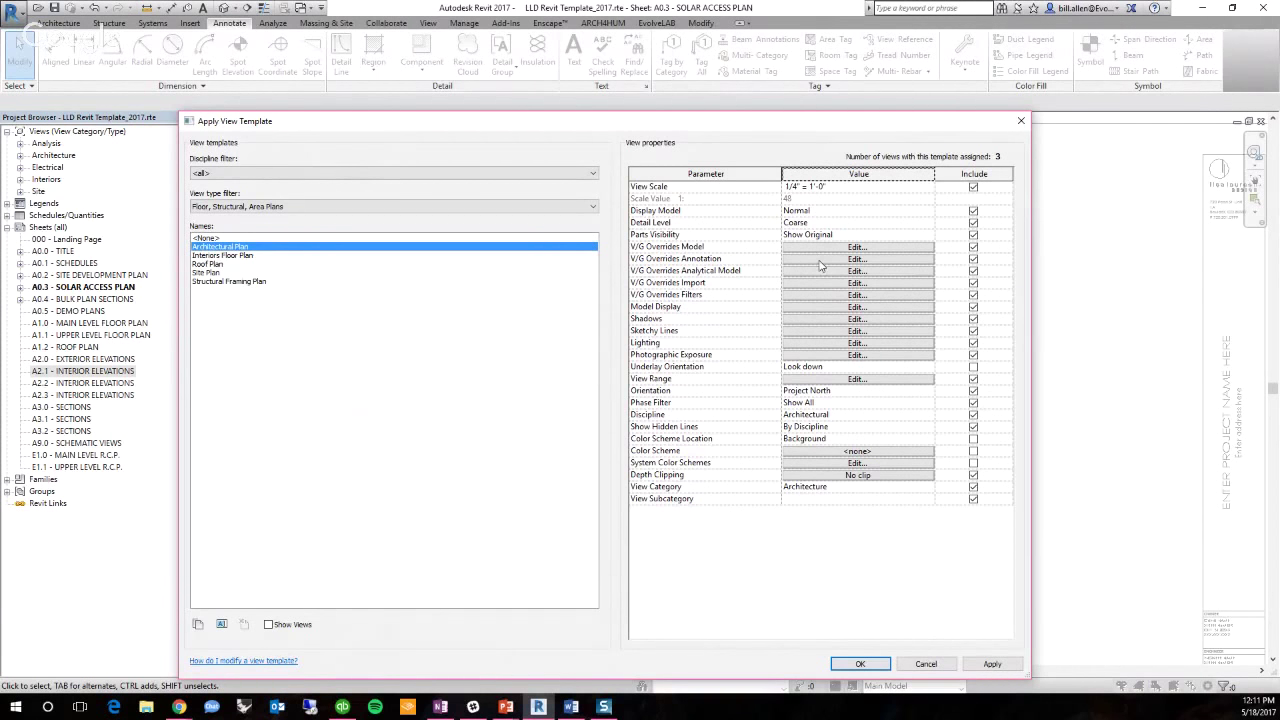
click(819, 262)
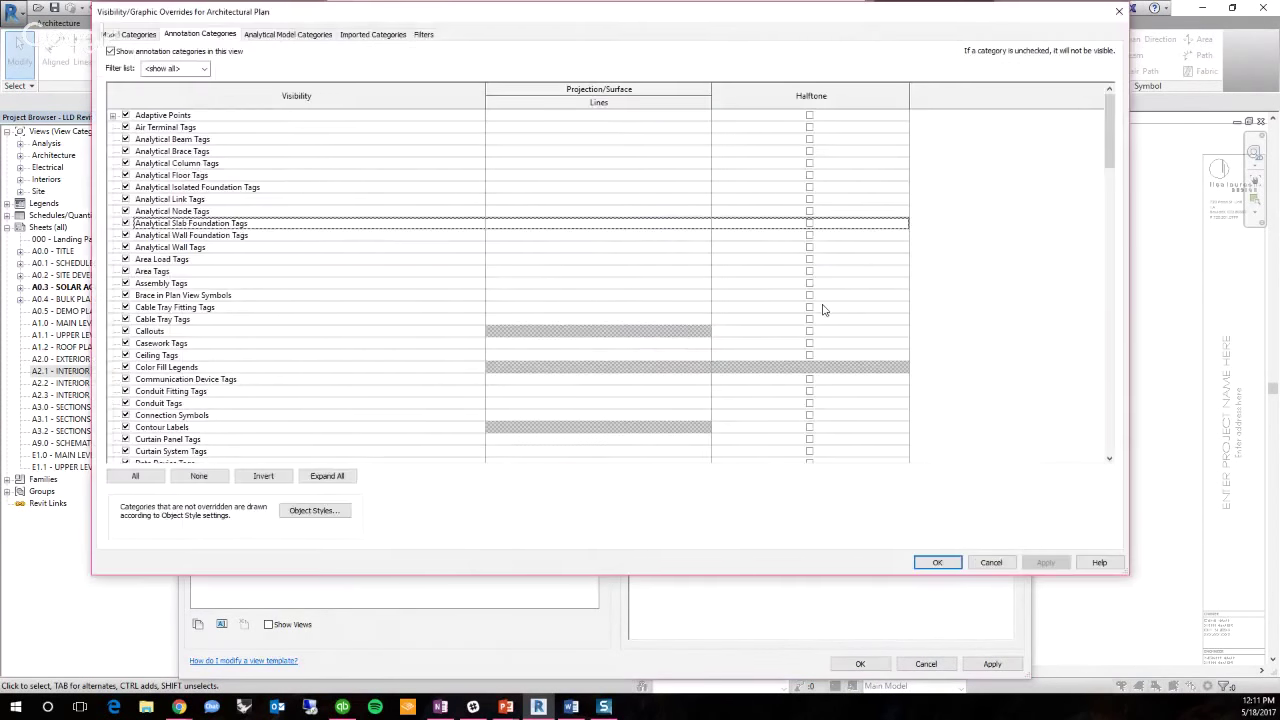
drag(1110, 152, 1108, 175)
scroll(1114, 152, up, 1)
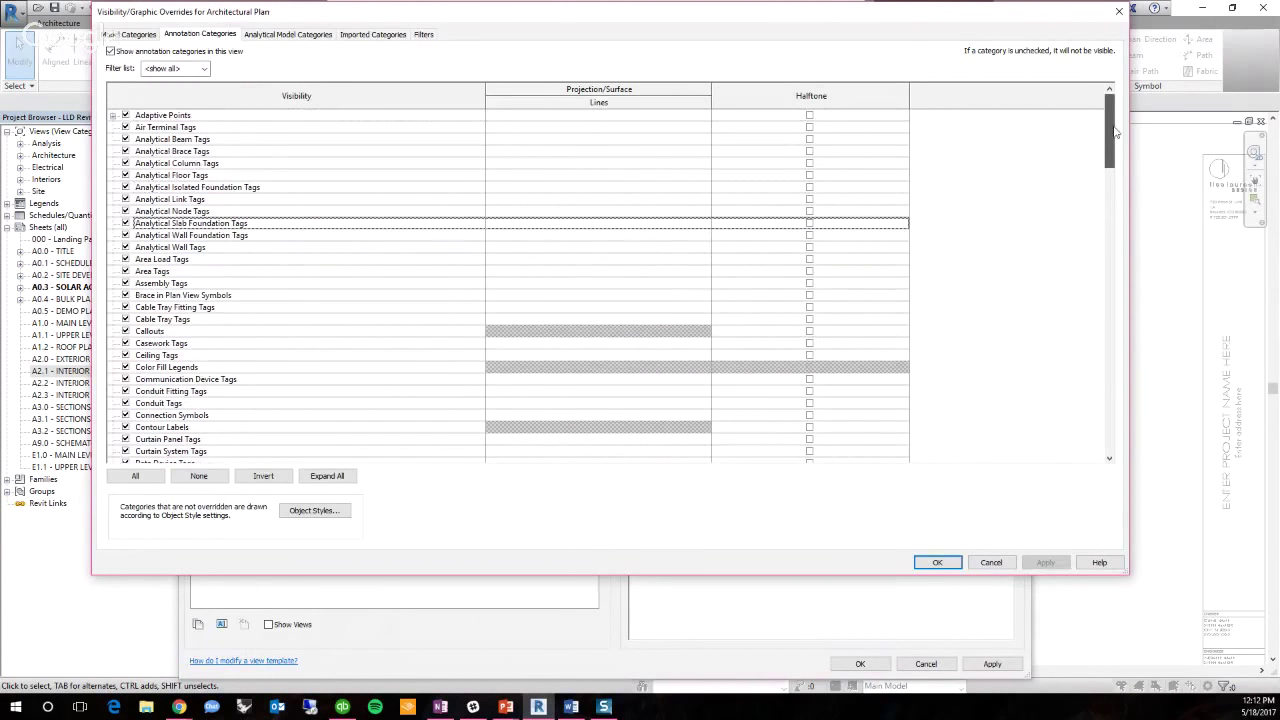
scroll(231, 337, down, 1)
scroll(231, 337, down, 12)
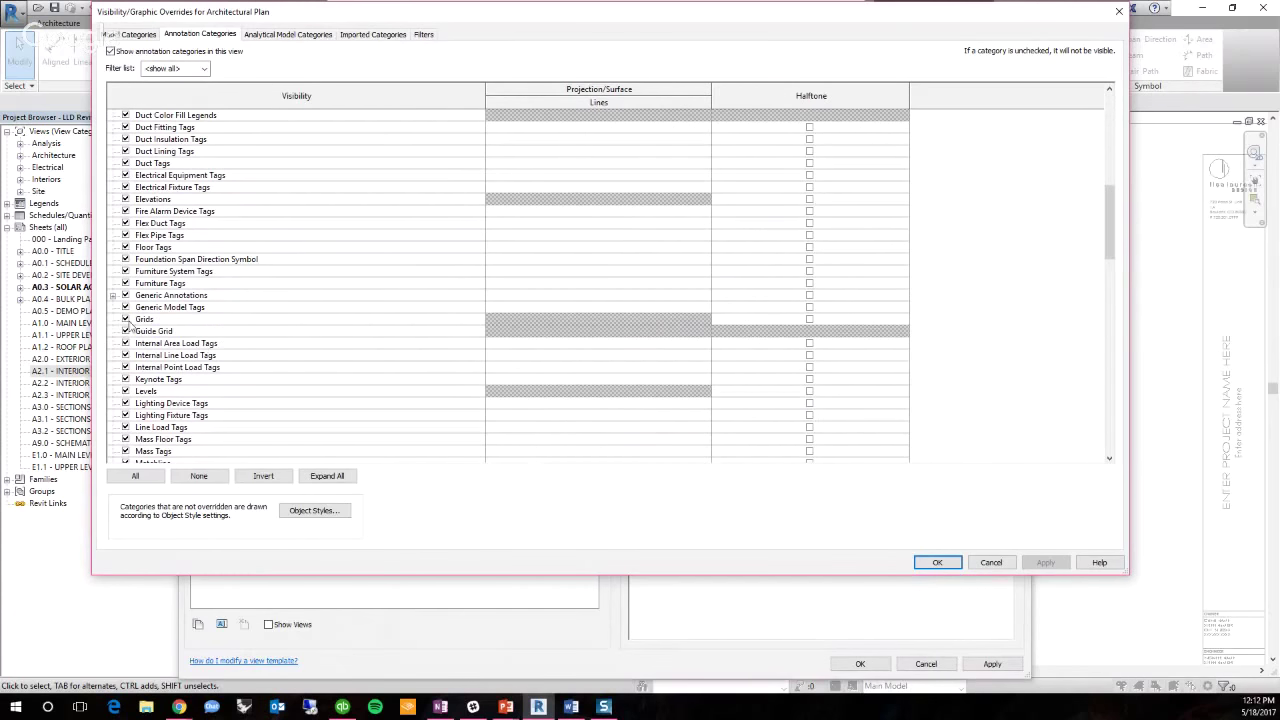
click(125, 320)
click(937, 563)
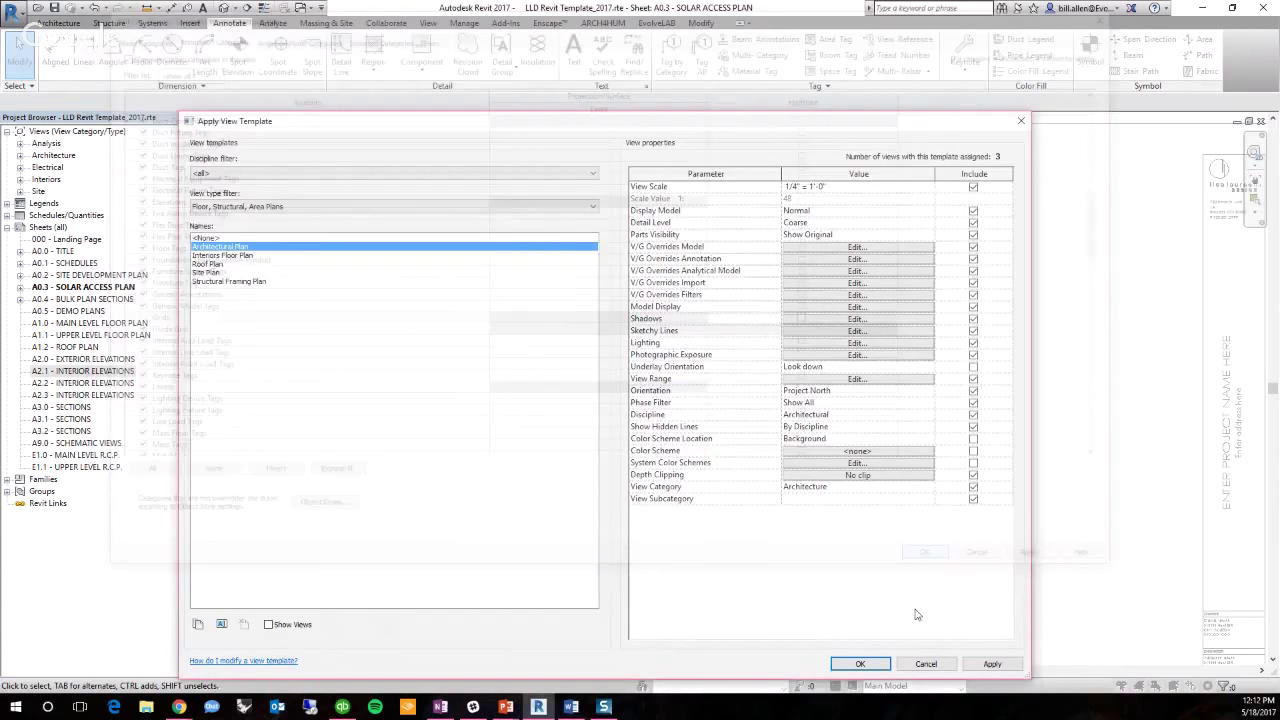
Apply the Architectural Plan view template to the Solar Access Plan view
click(860, 665)
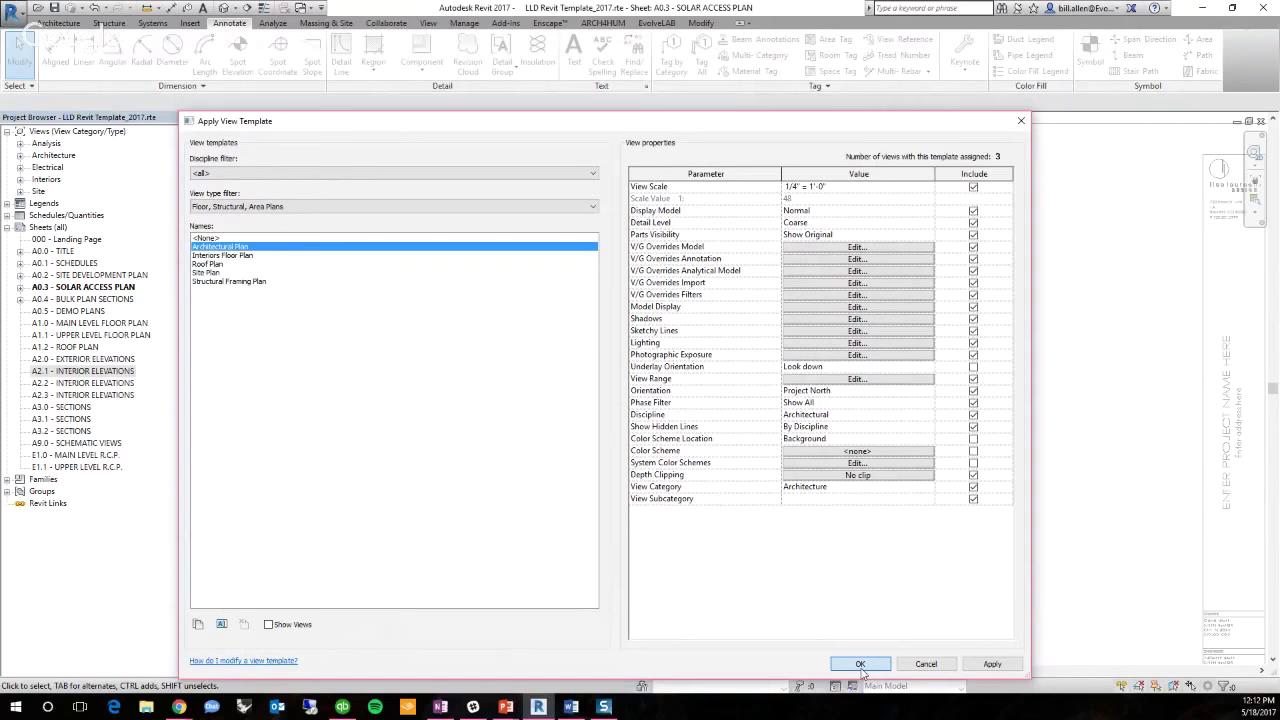
scroll(700, 250, up, 4)
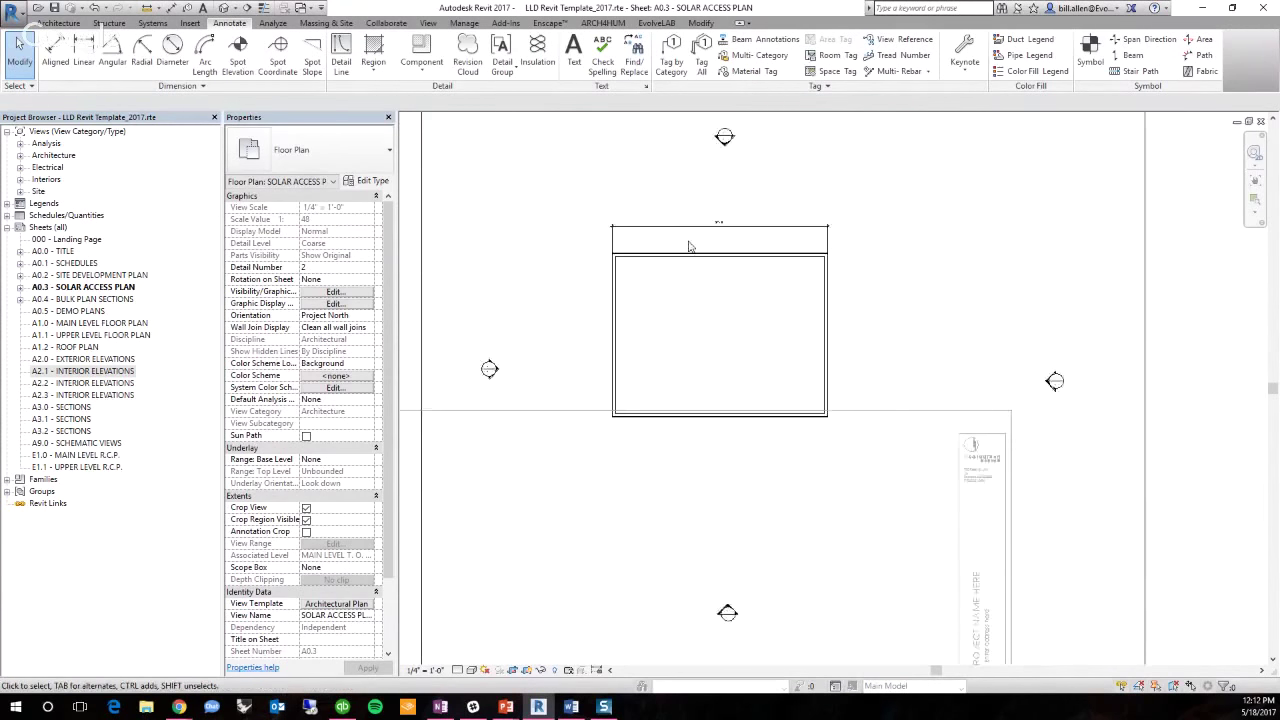
scroll(600, 450, down, 3)
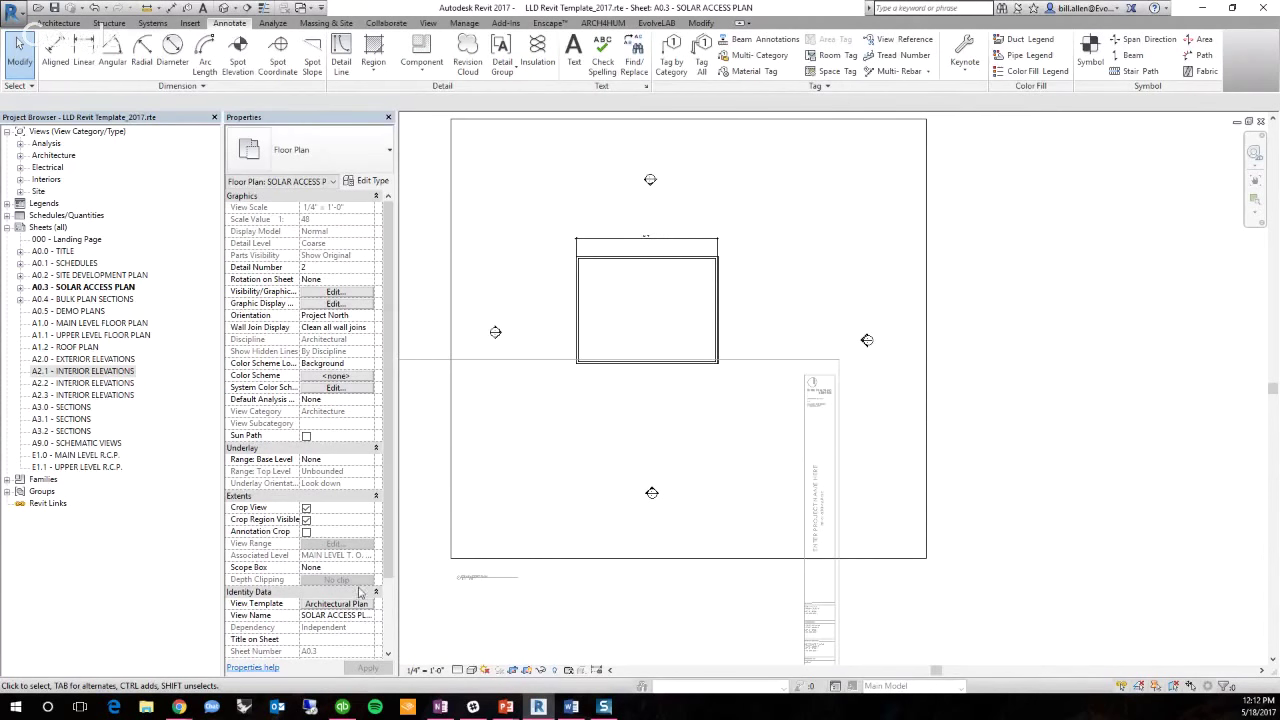
Undo and redo the template assignment several times to compare the Solar Access Plan on the sheet with and without it
key(ctrl+z)
scroll(490, 482, up, 5)
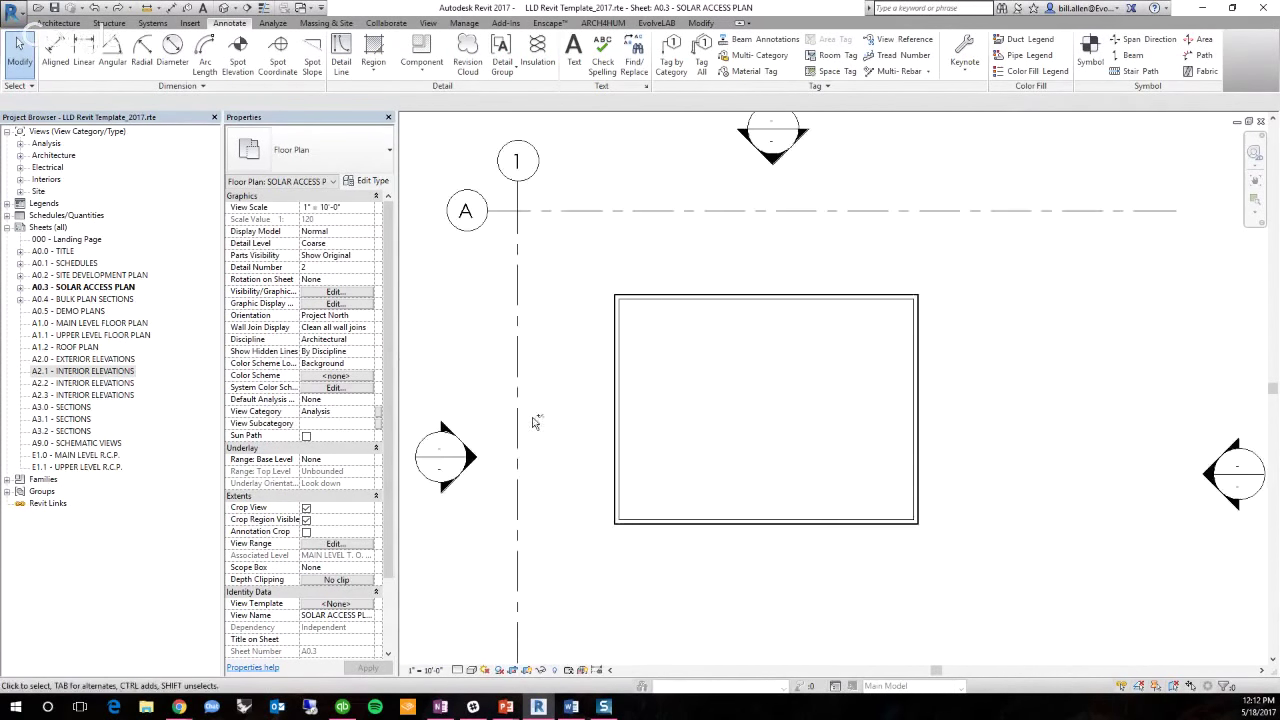
key(ctrl+y)
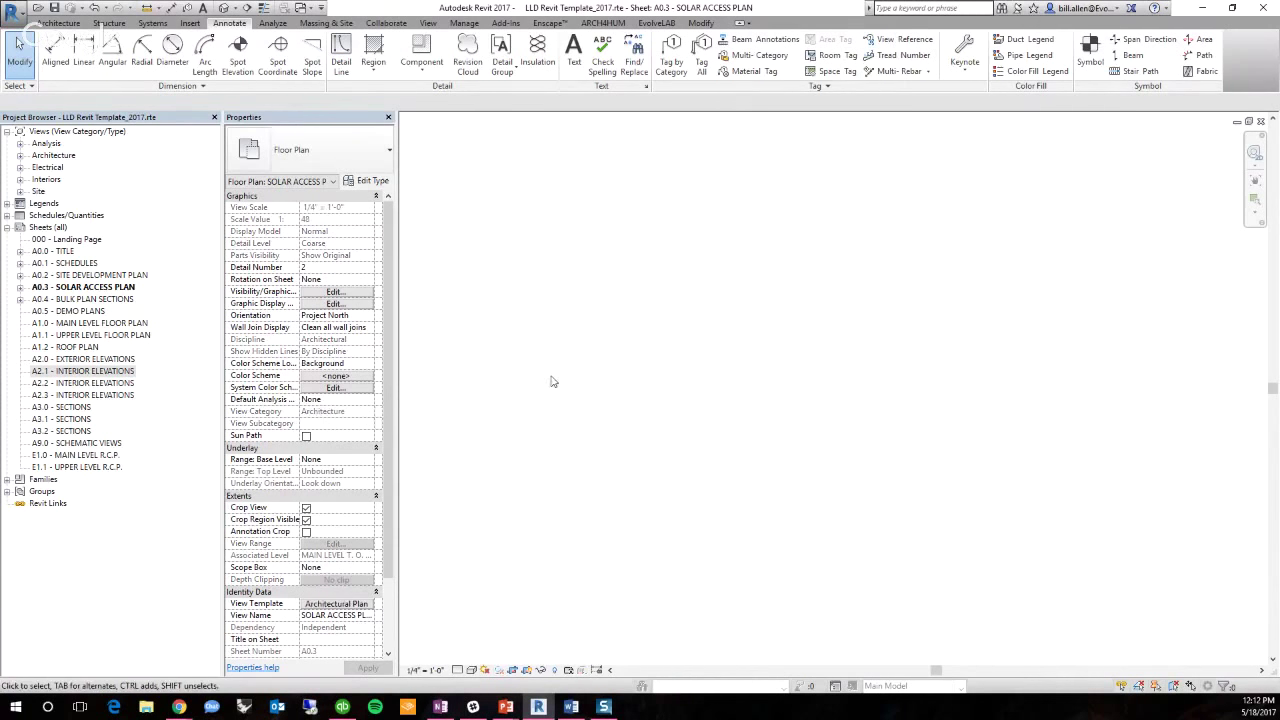
scroll(551, 366, down, 5)
key(ctrl+z)
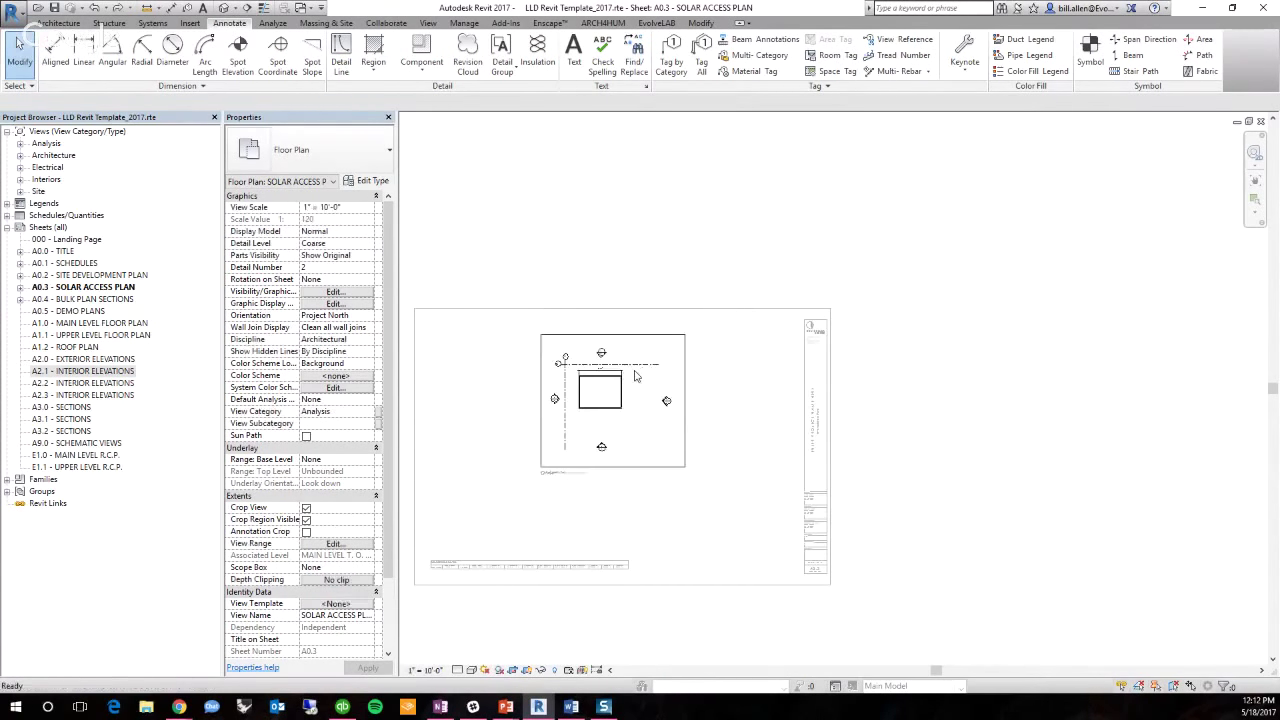
key(ctrl+y)
key(ctrl+z)
key(ctrl+y)
key(ctrl+z)
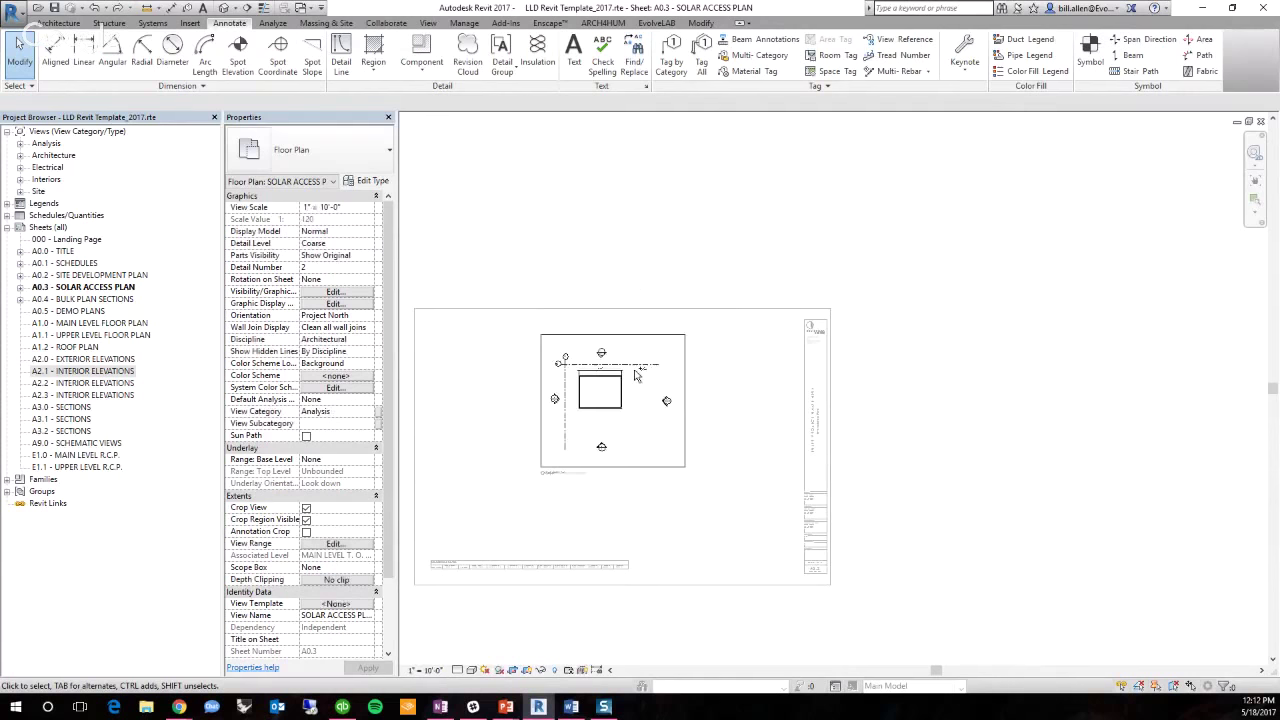
key(ctrl+y)
key(ctrl+z)
click(646, 466)
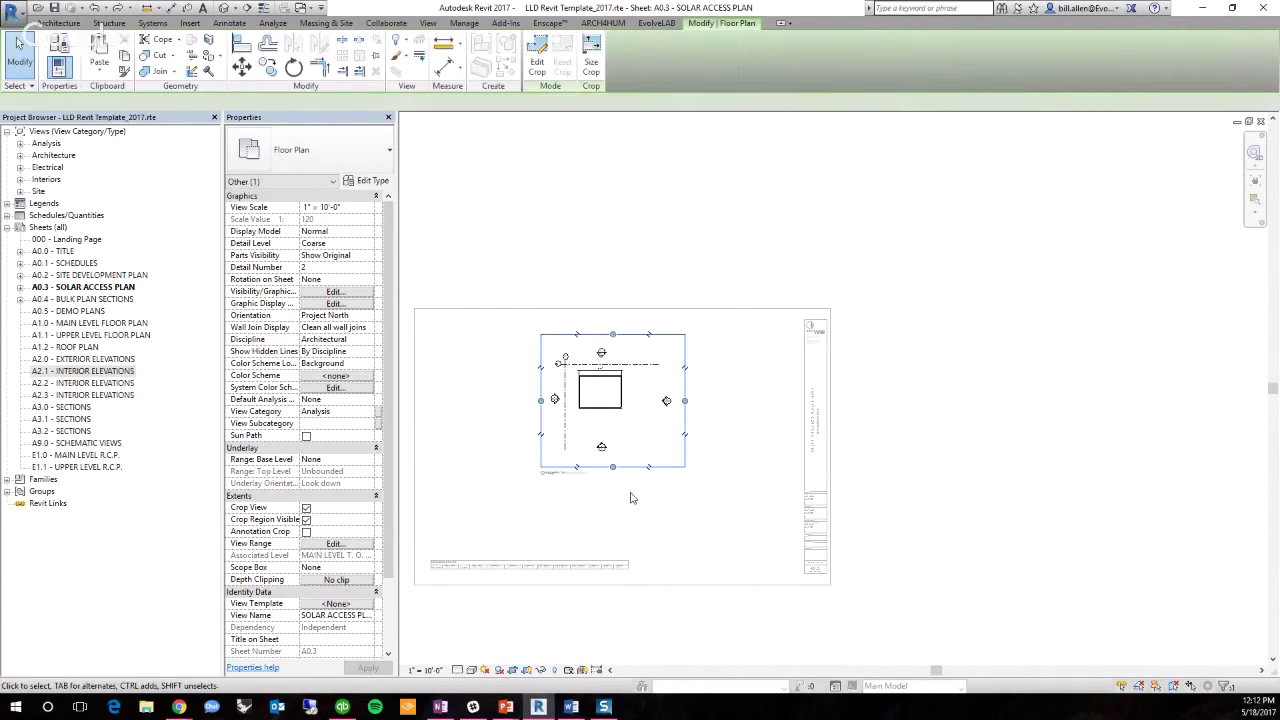
key(ctrl+y)
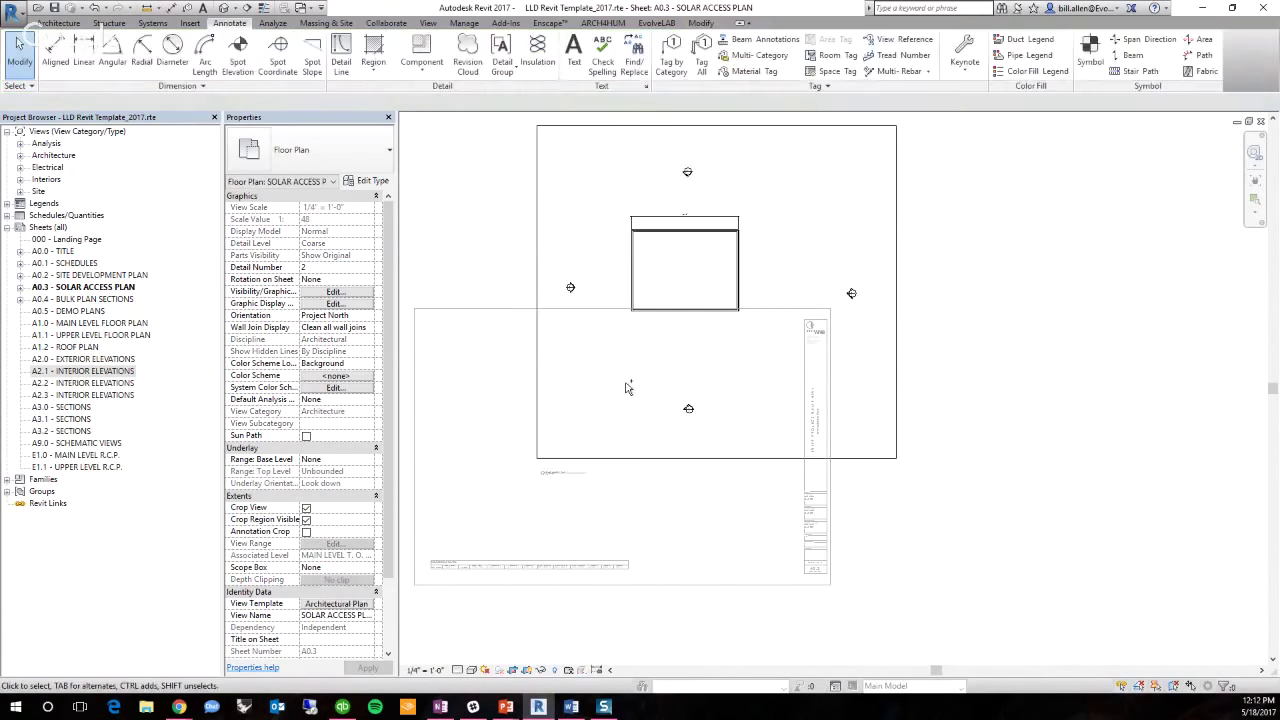
Review which parameters the Architectural Plan template includes, cancel without changes, and undo its assignment to the view
click(360, 609)
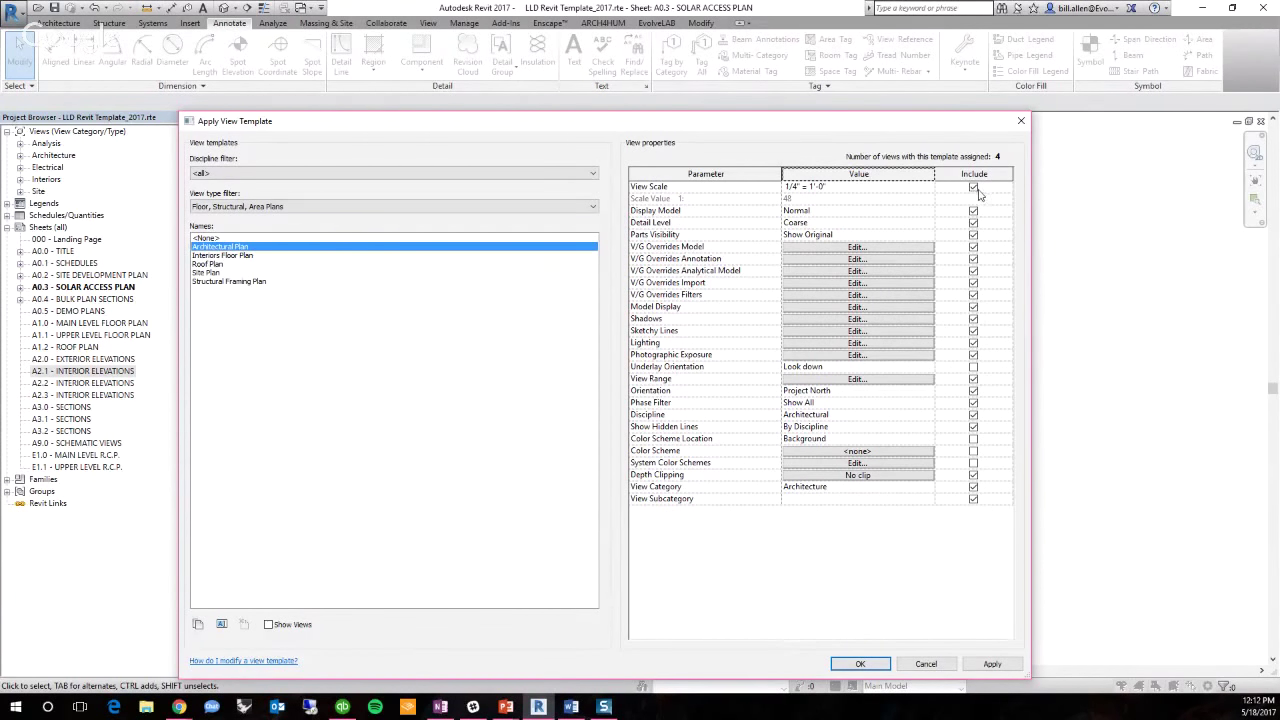
drag(930, 122, 508, 166)
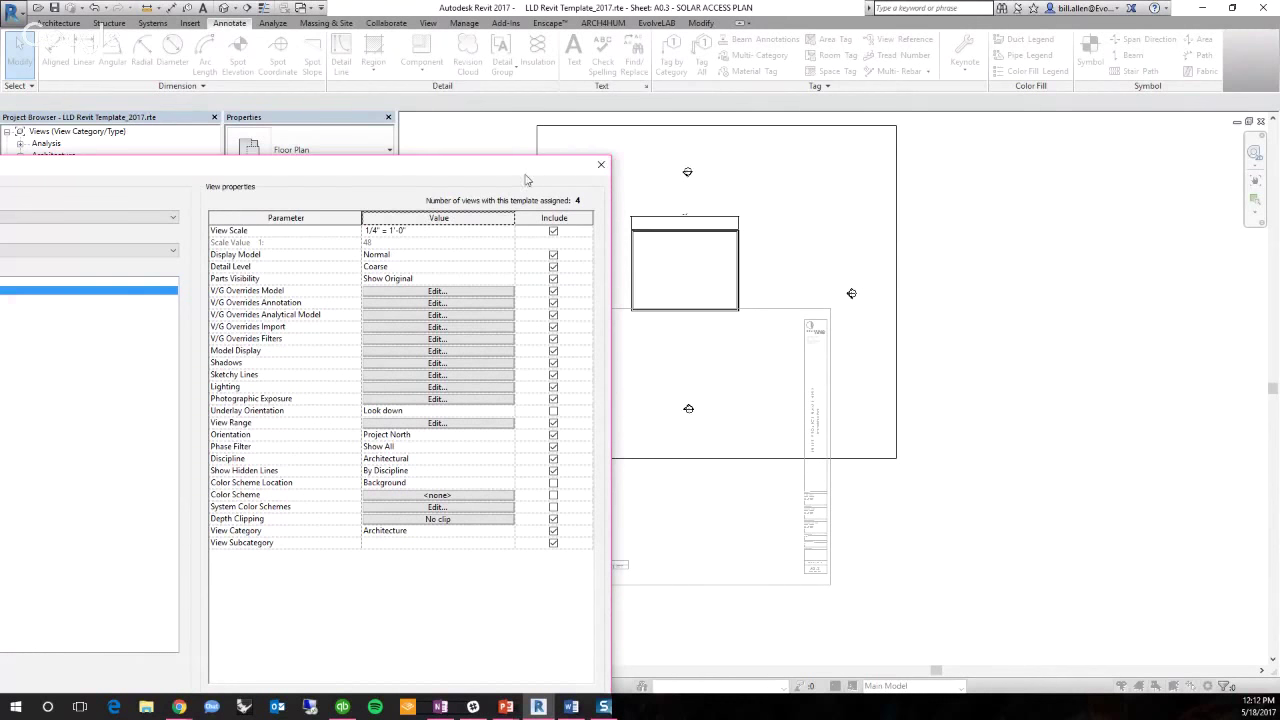
drag(527, 180, 716, 126)
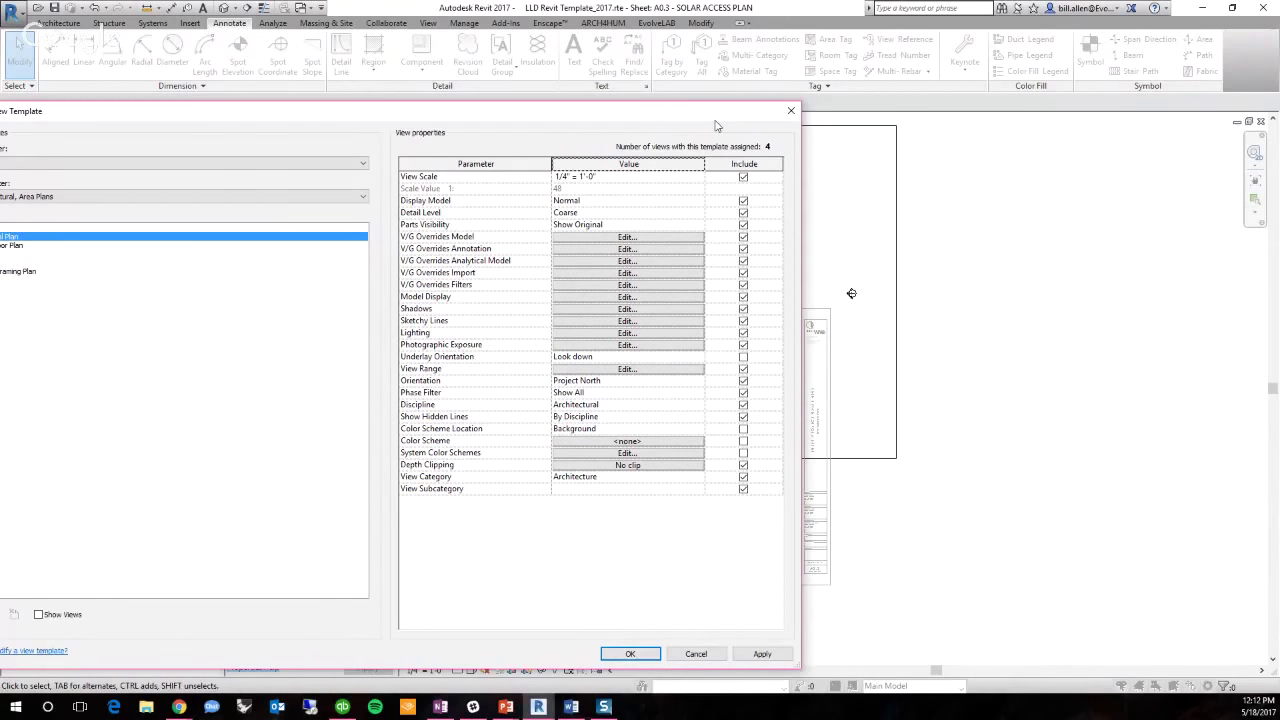
key(Escape)
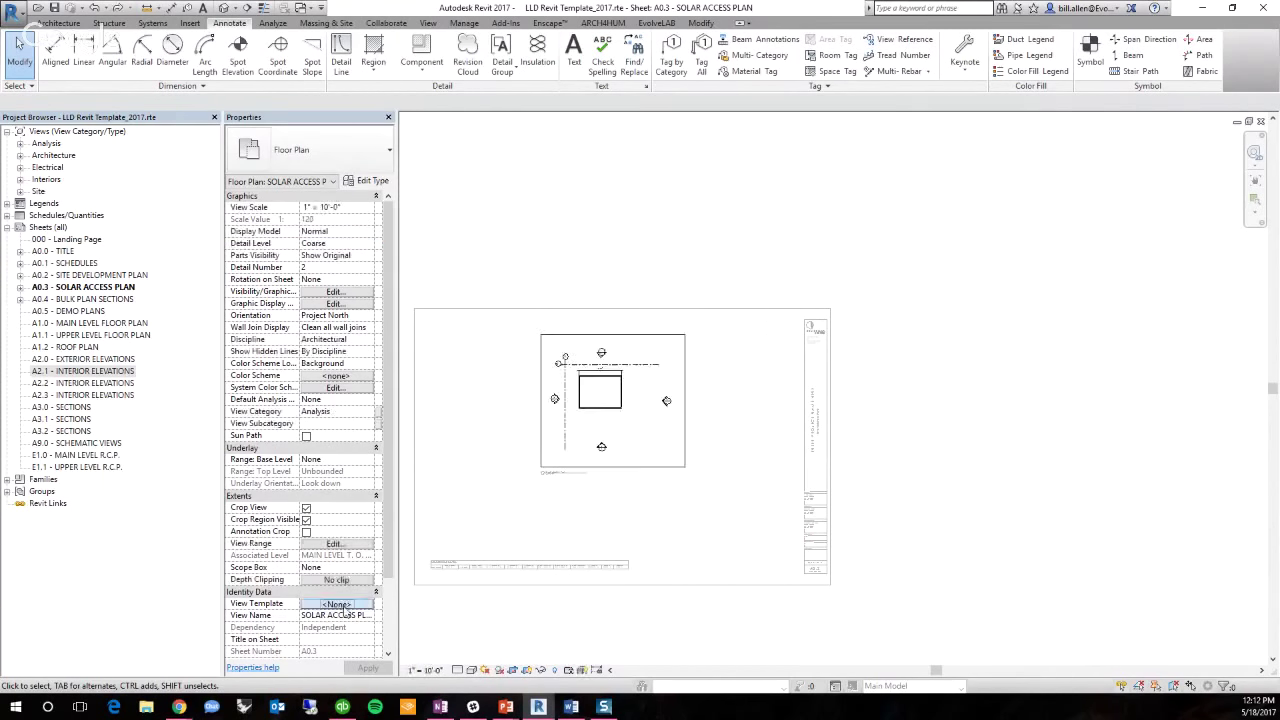
Apply the Architectural Plan template to the Solar Access Plan view with its Grids annotation category turned off and View Scale excluded
click(336, 603)
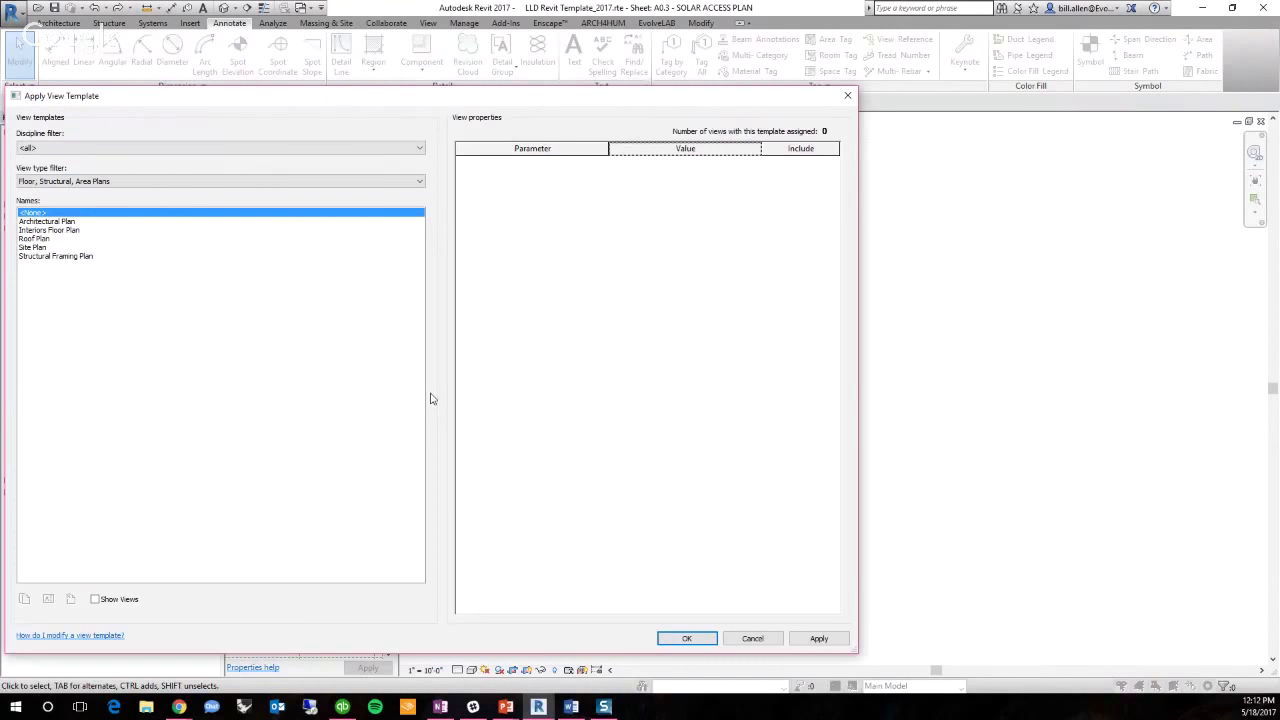
key(Down)
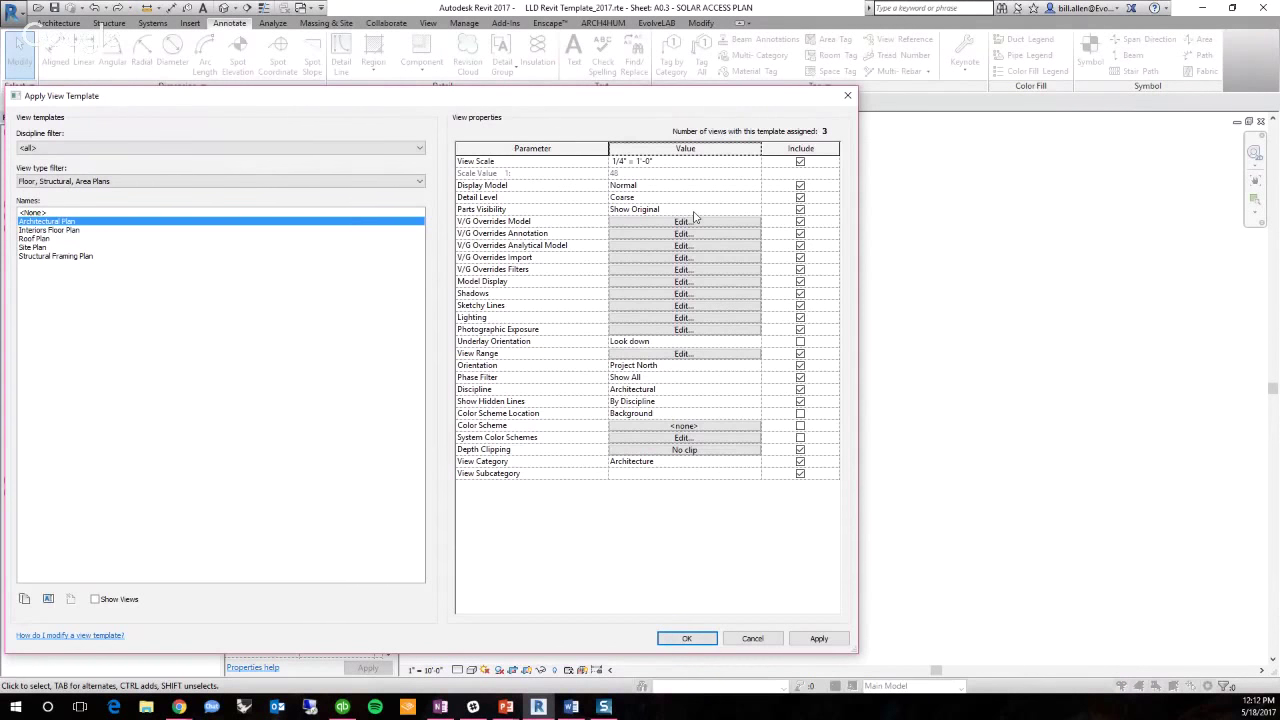
click(682, 233)
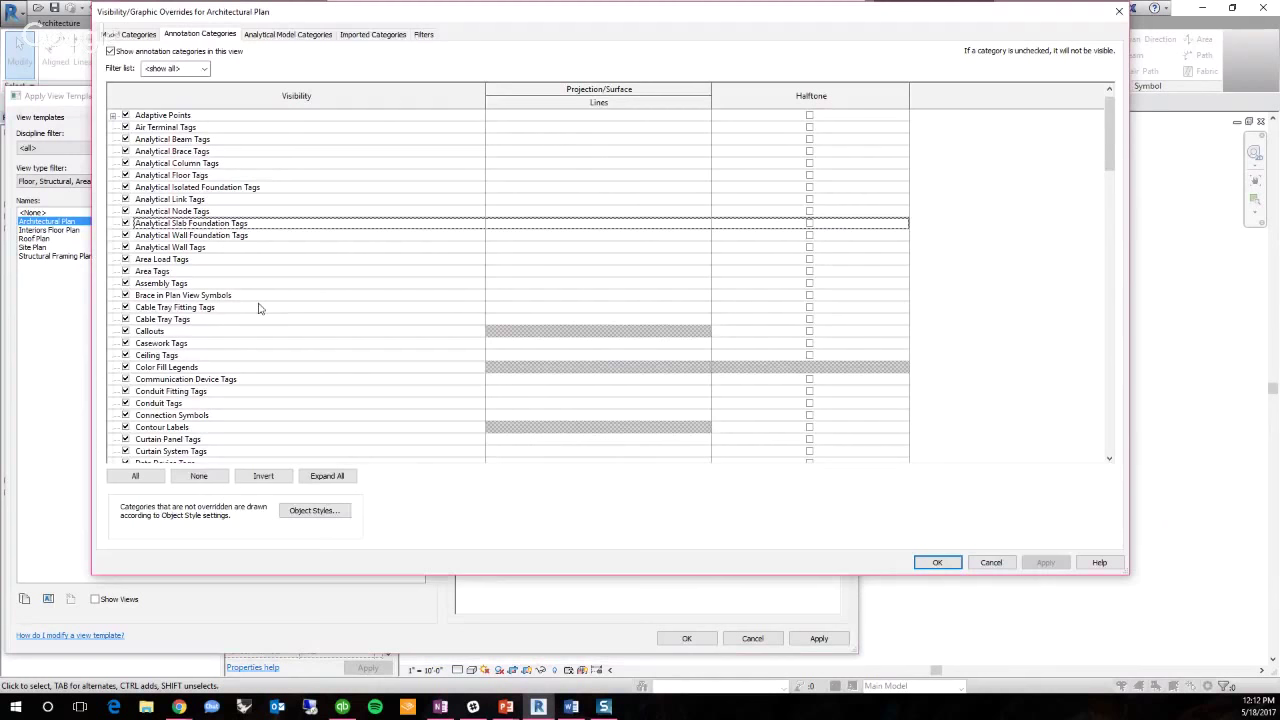
scroll(258, 308, down, 9)
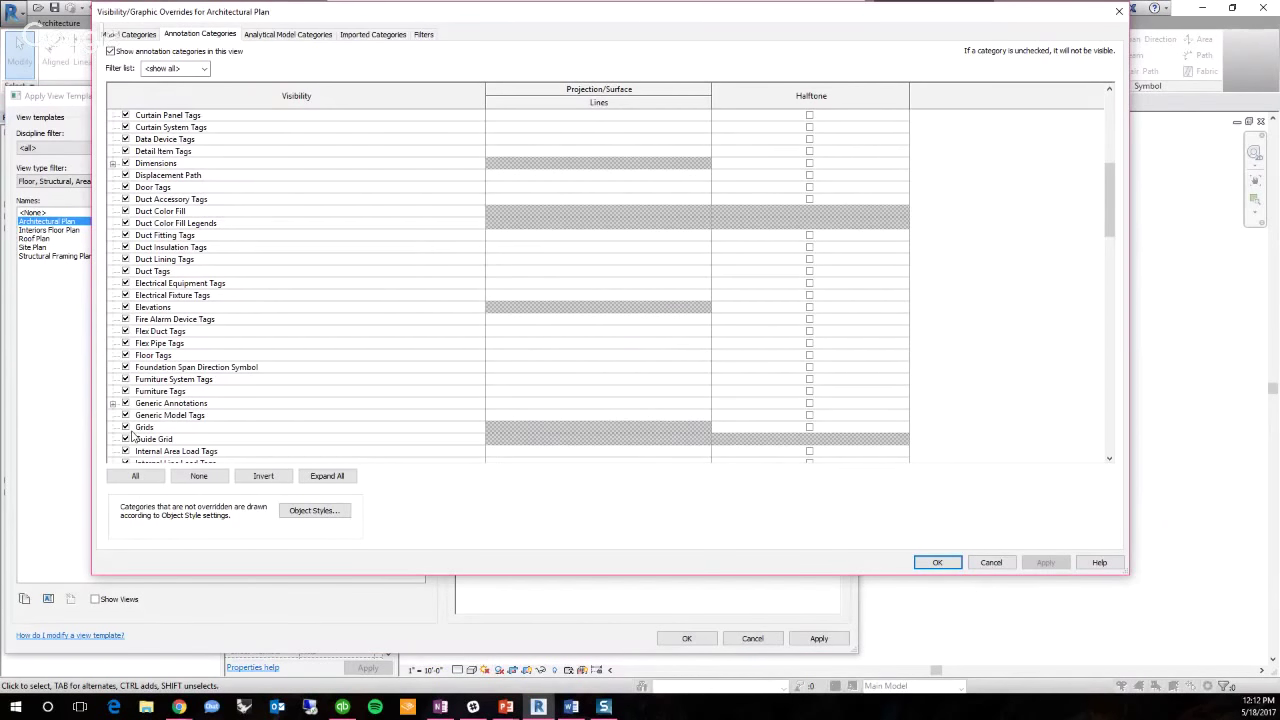
click(125, 427)
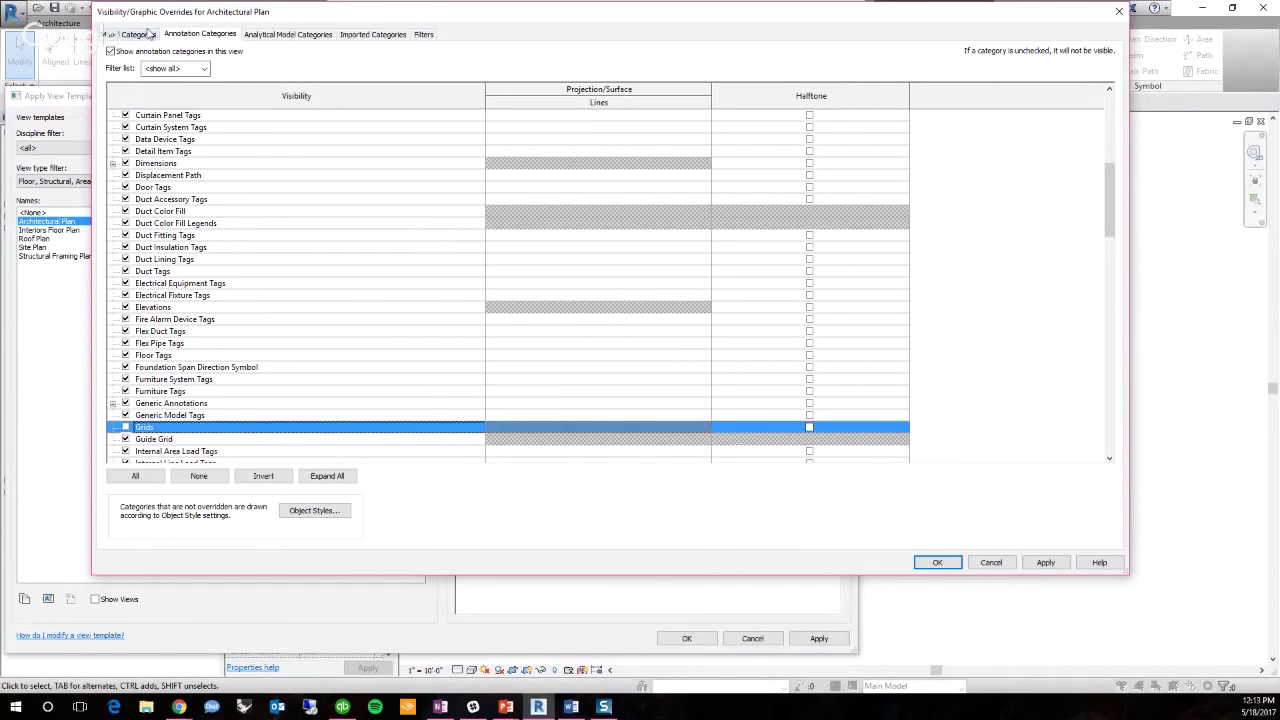
click(925, 563)
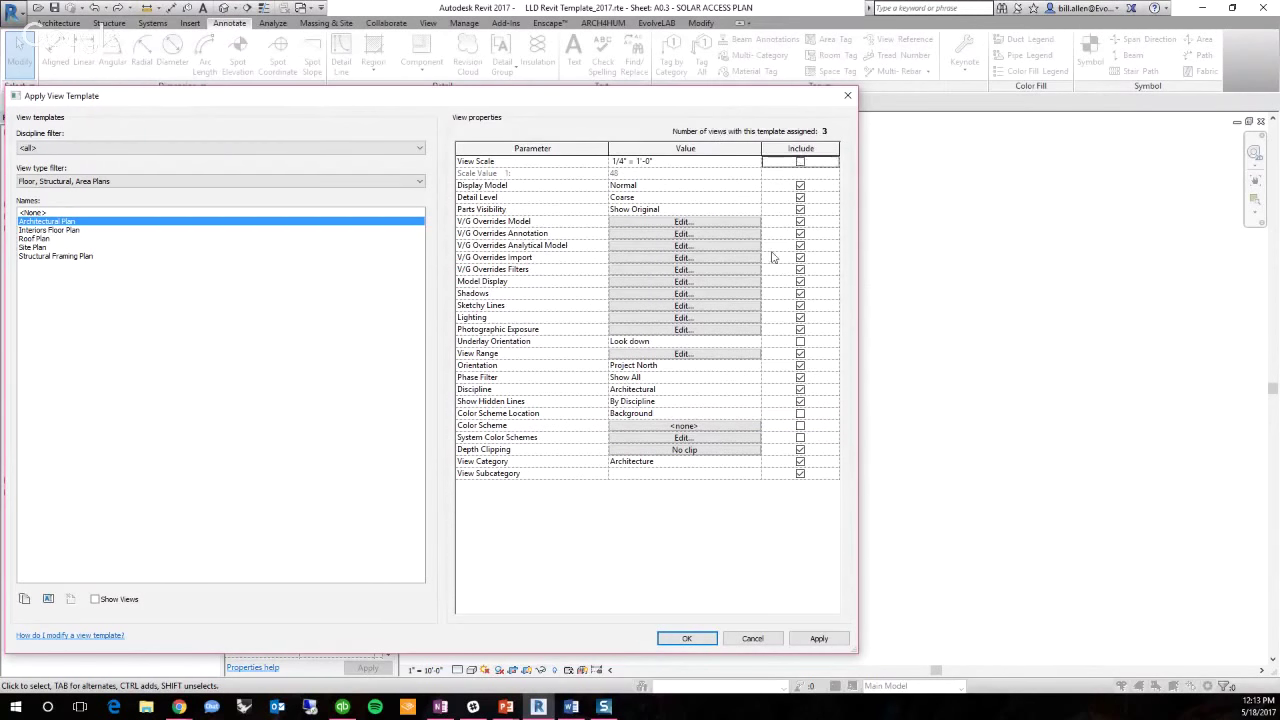
click(687, 639)
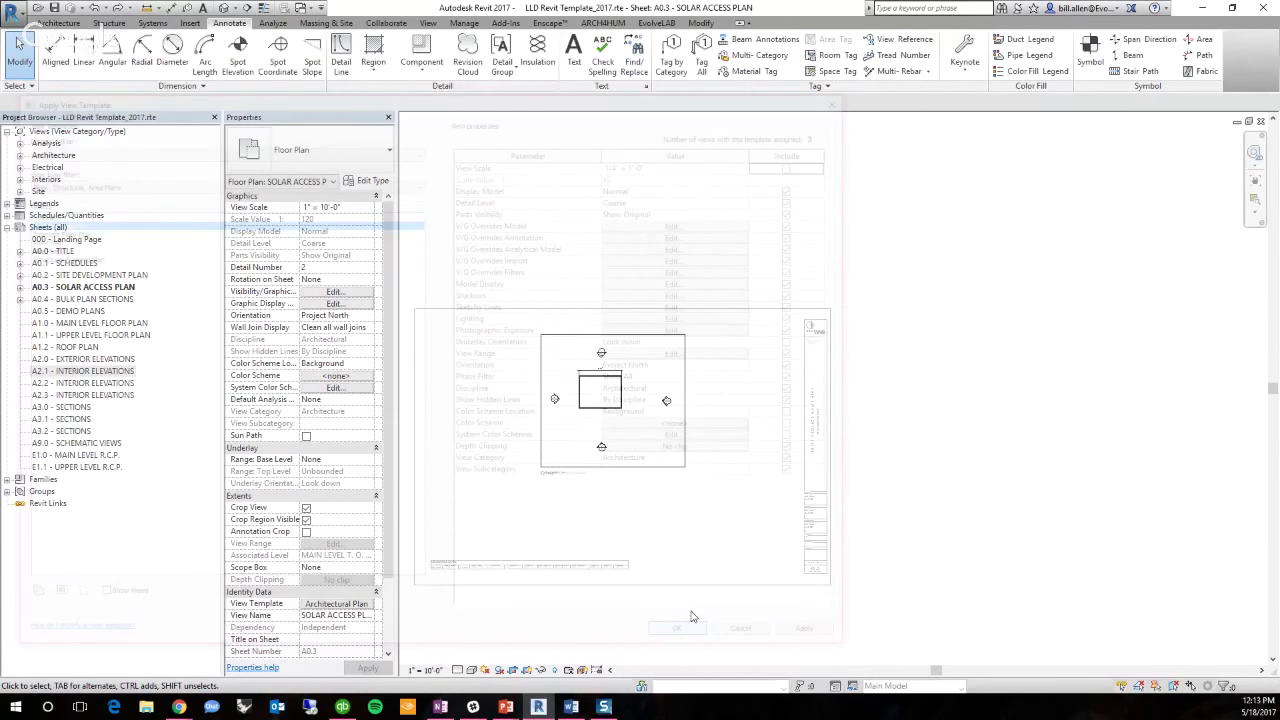
Try the Solar Access Plan view at a scale of 1/4" = 1'-0", and undo the scale change
scroll(591, 386, up, 5)
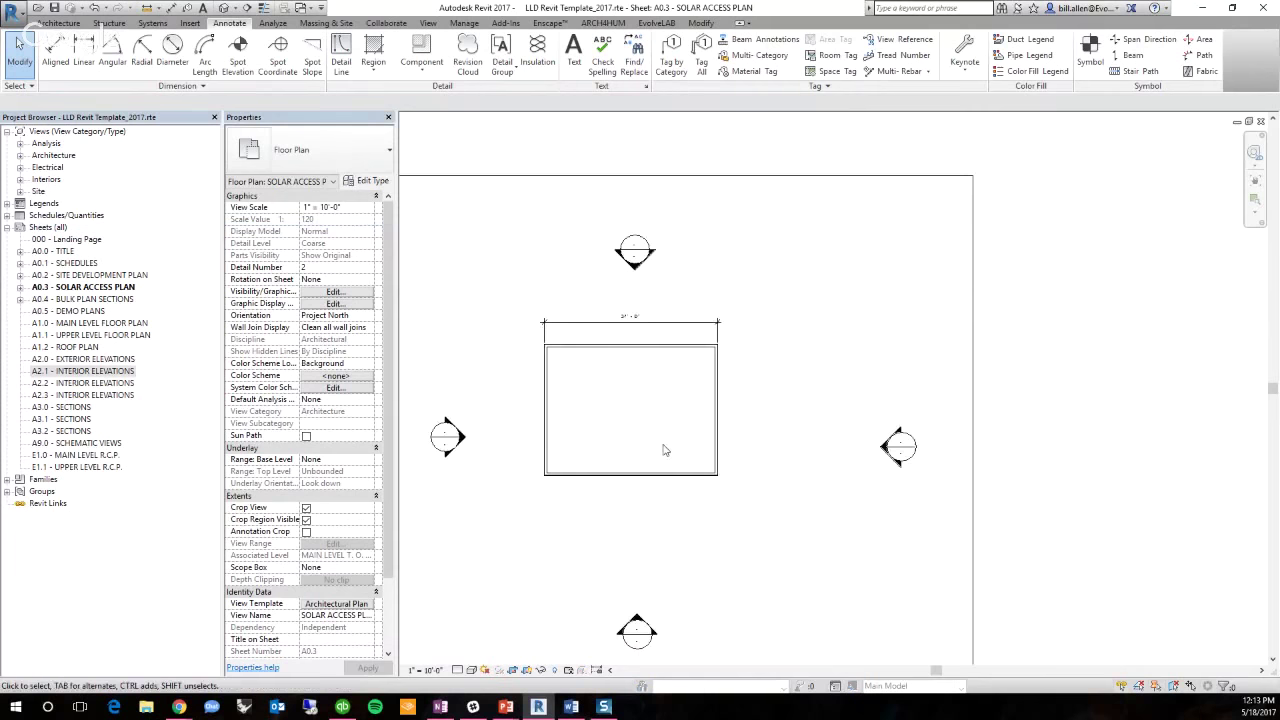
click(426, 670)
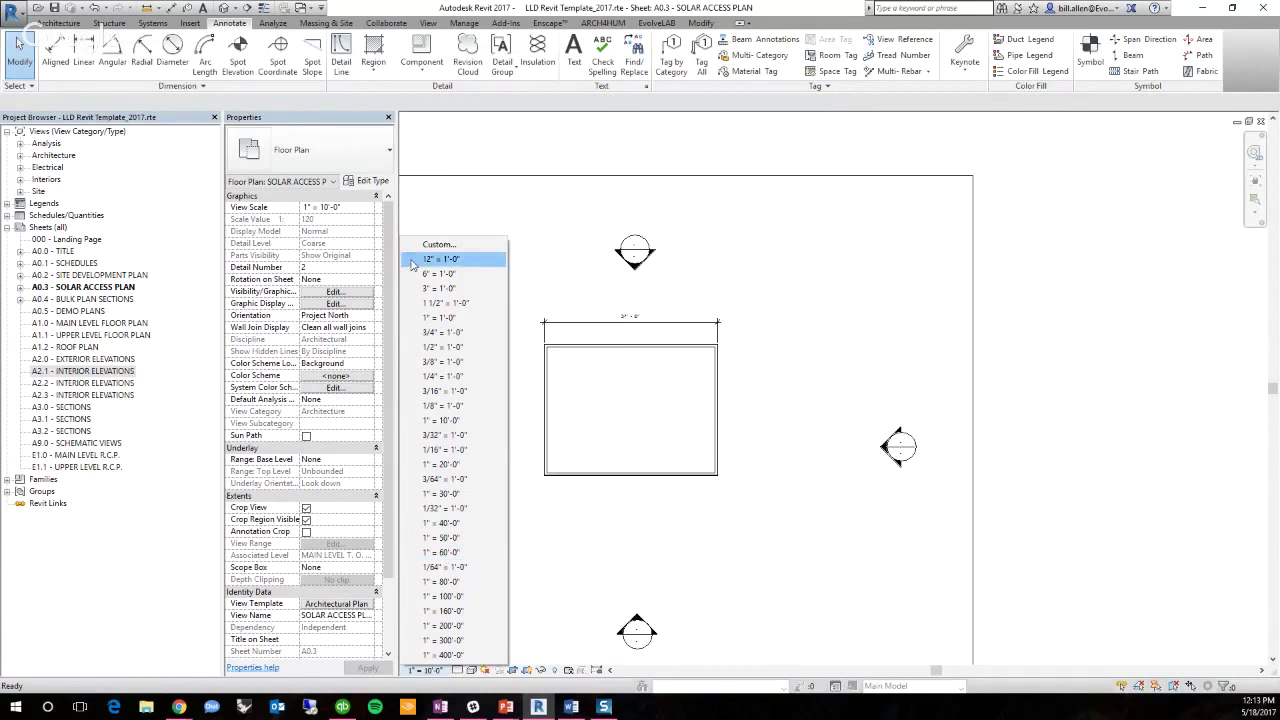
click(480, 376)
scroll(629, 384, down, 4)
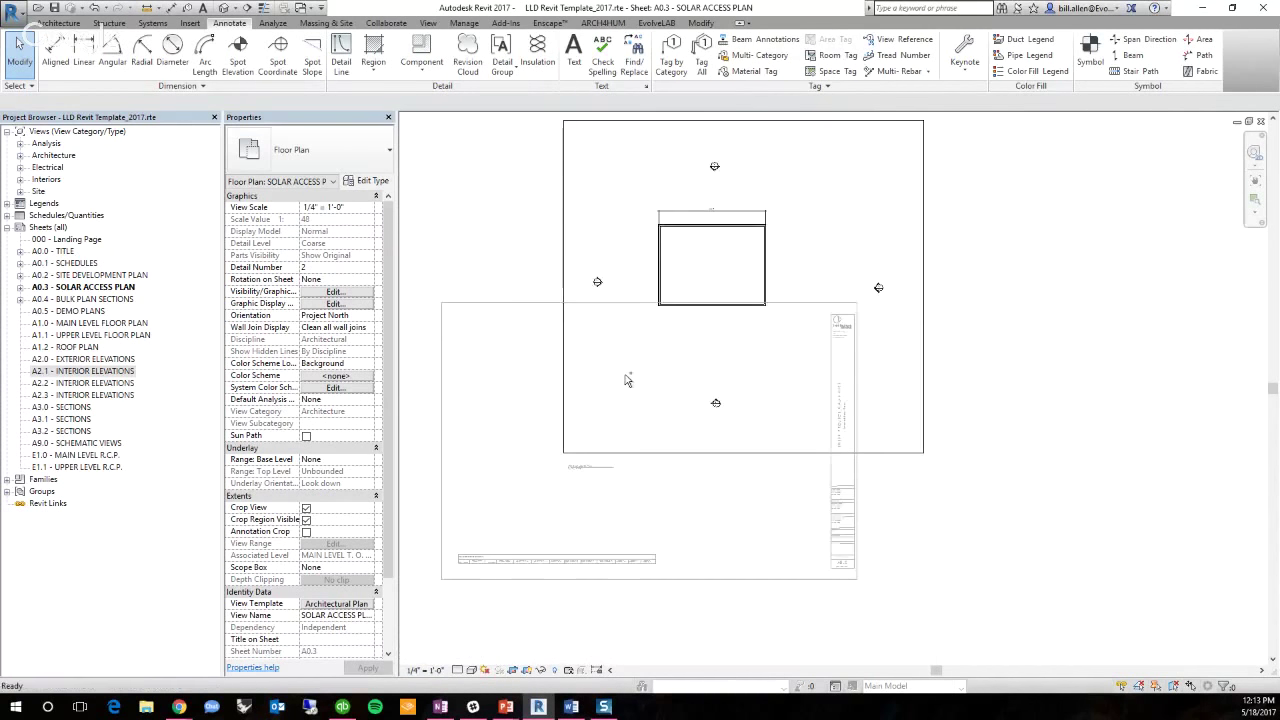
key(ctrl+z)
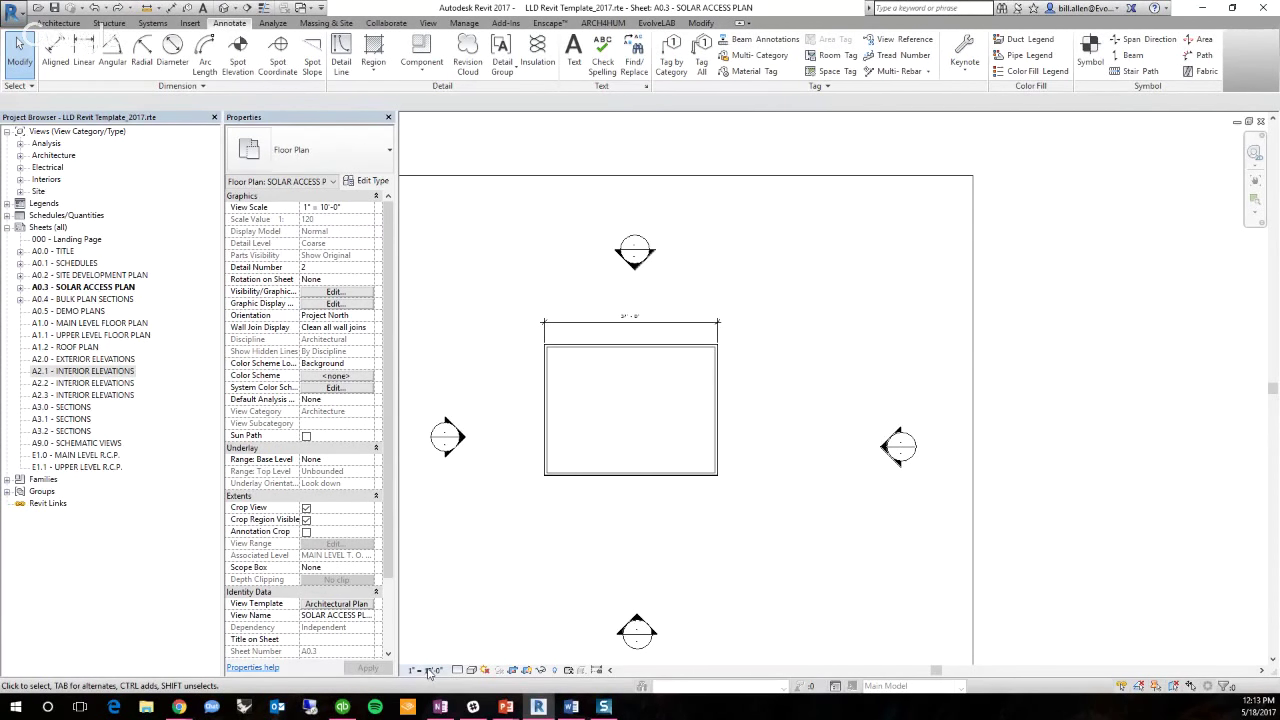
Set the View Scale value in the Architectural Plan template to 1/8" = 1'-0", leaving that parameter excluded
click(336, 604)
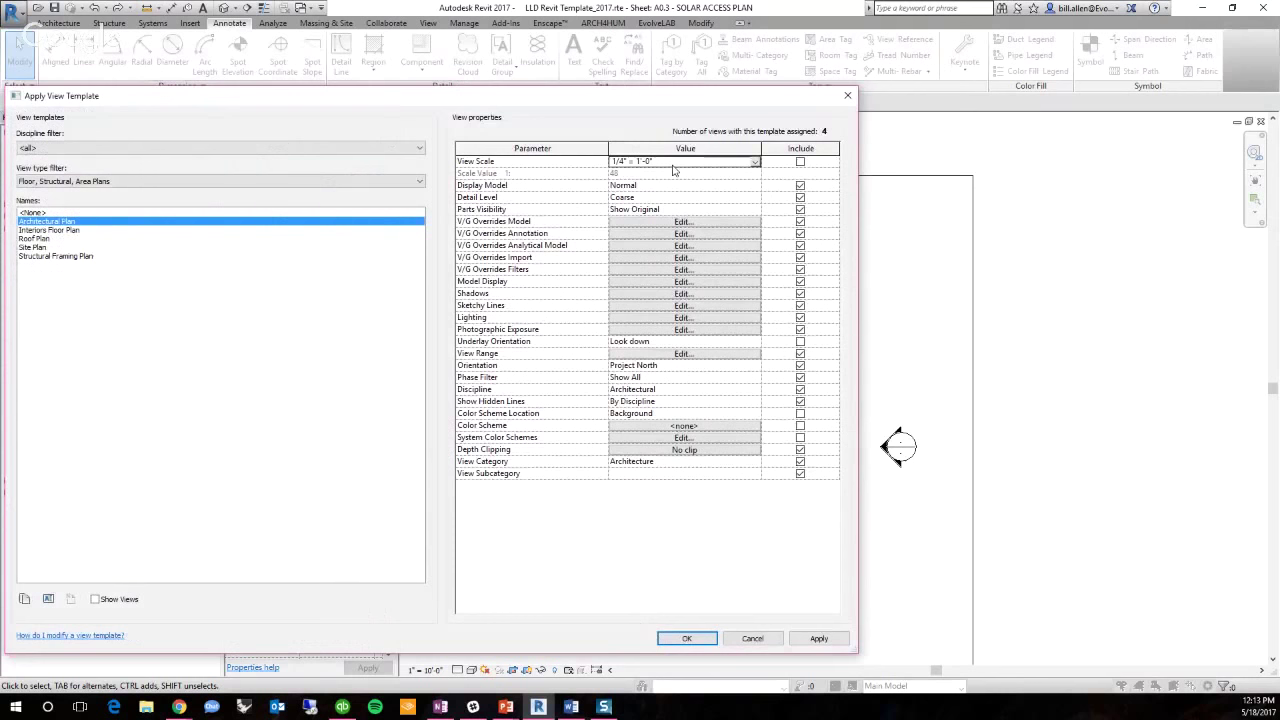
click(754, 162)
click(633, 204)
click(680, 640)
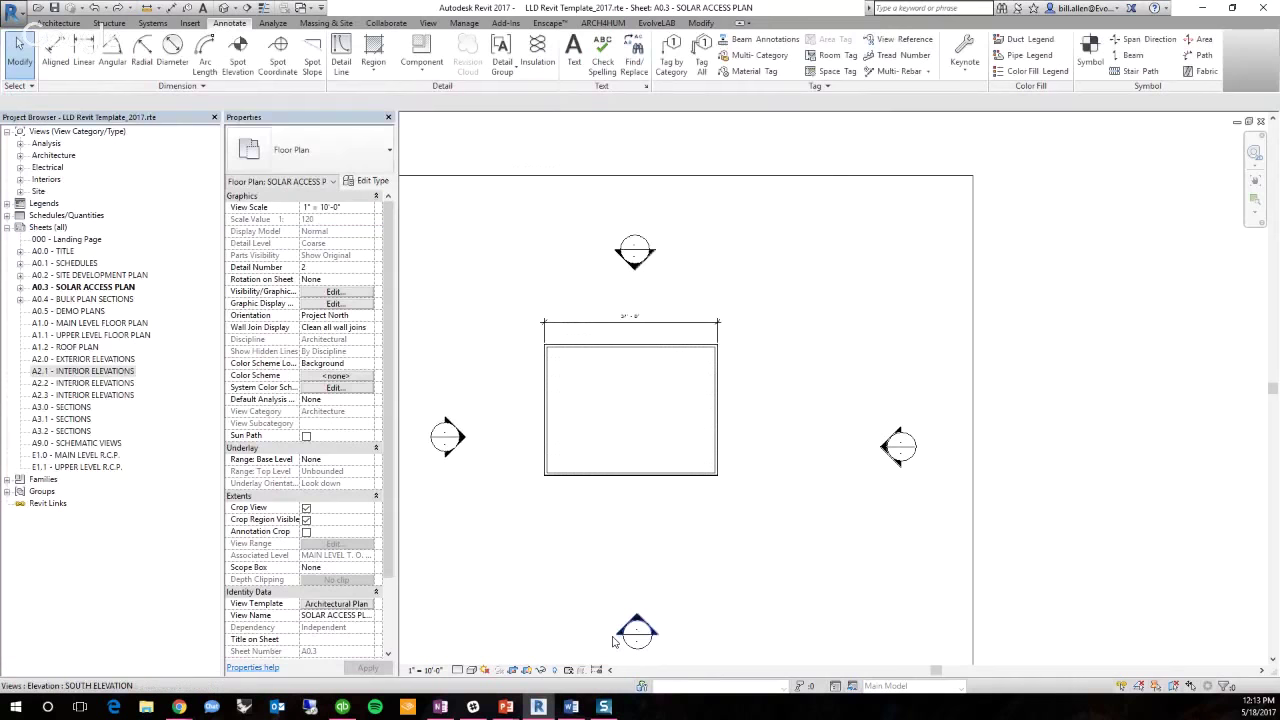
scroll(645, 289, down, 2)
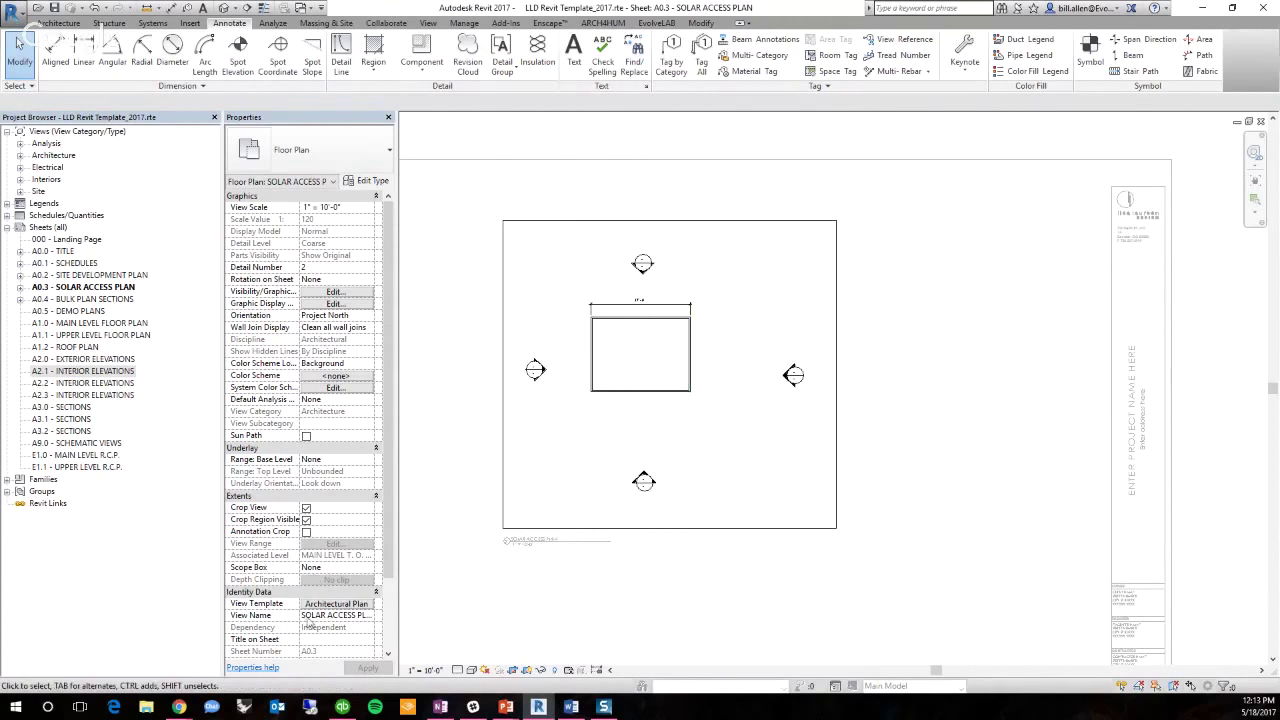
Try a View Scale of 1/16" = 1'-0" in the Architectural Plan template, open its annotation overrides, and cancel everything
click(337, 604)
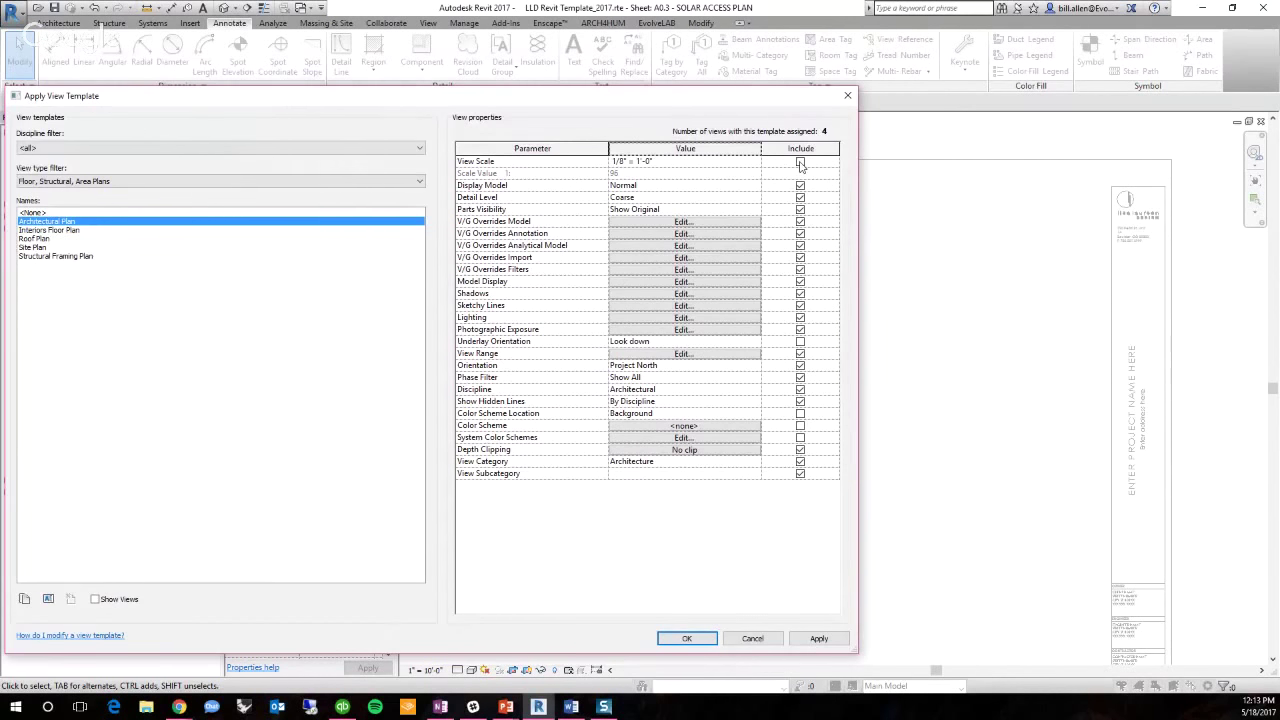
click(688, 166)
click(756, 162)
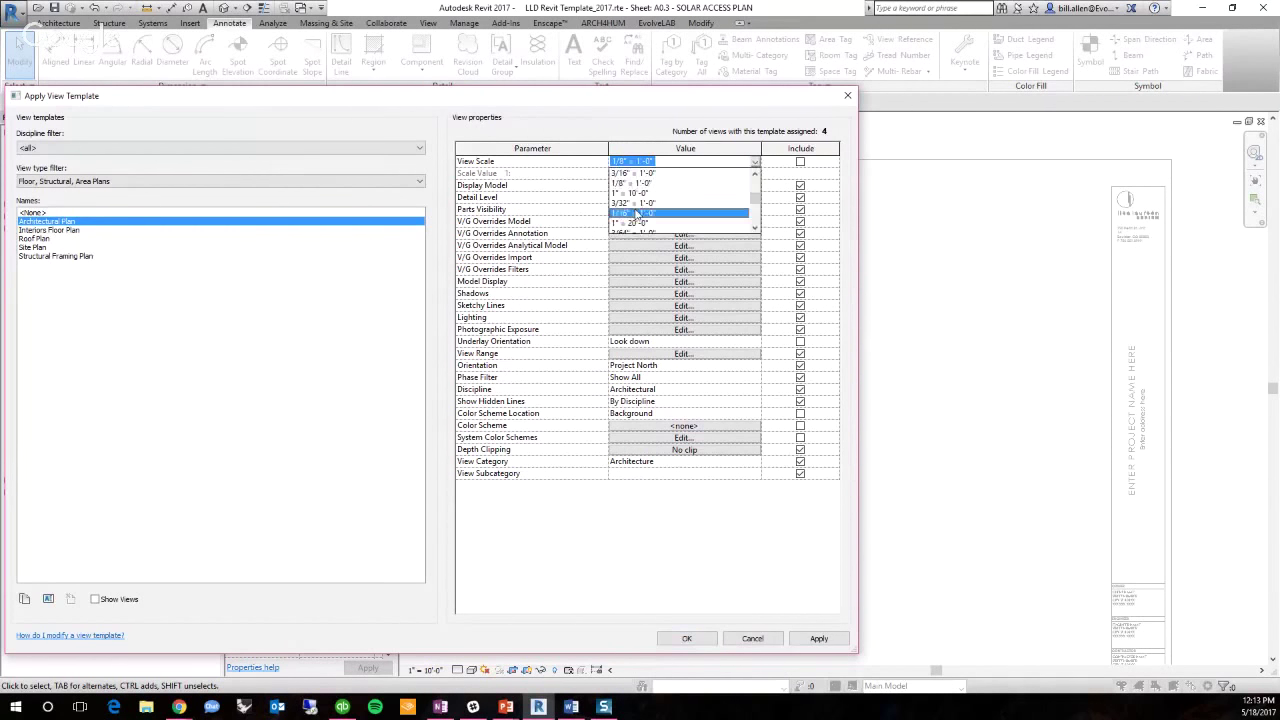
click(645, 214)
click(683, 234)
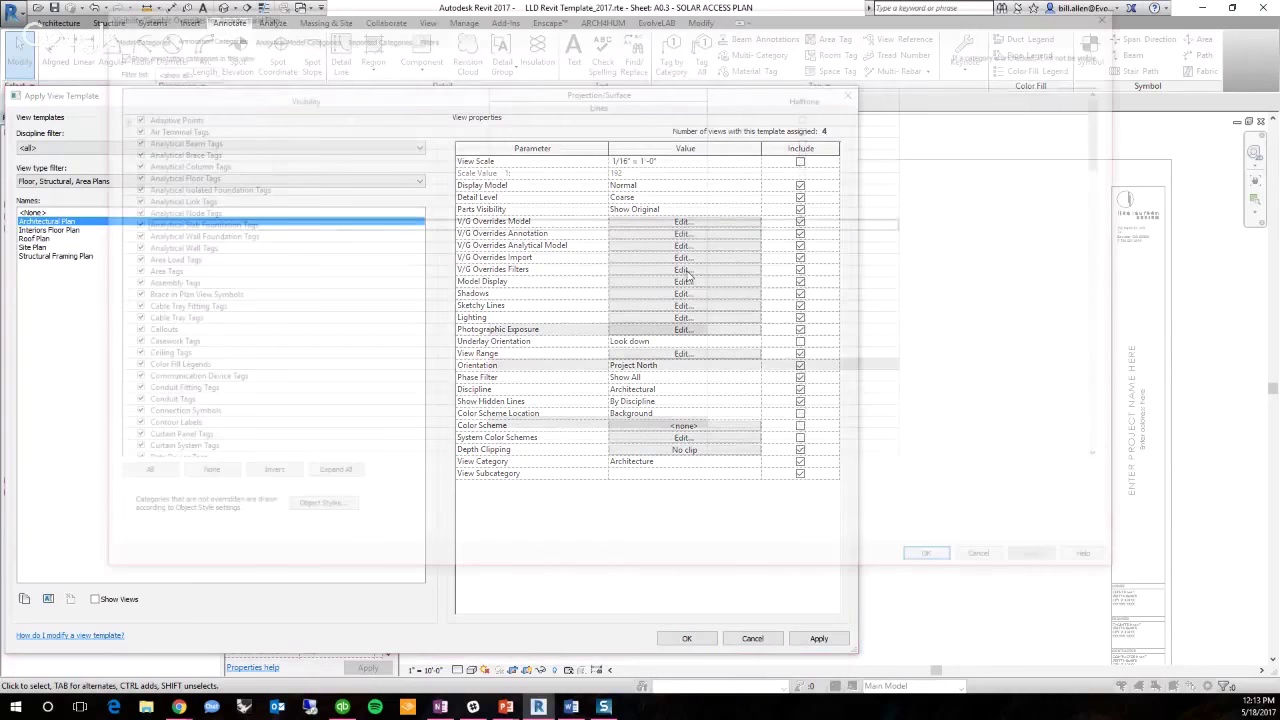
click(980, 553)
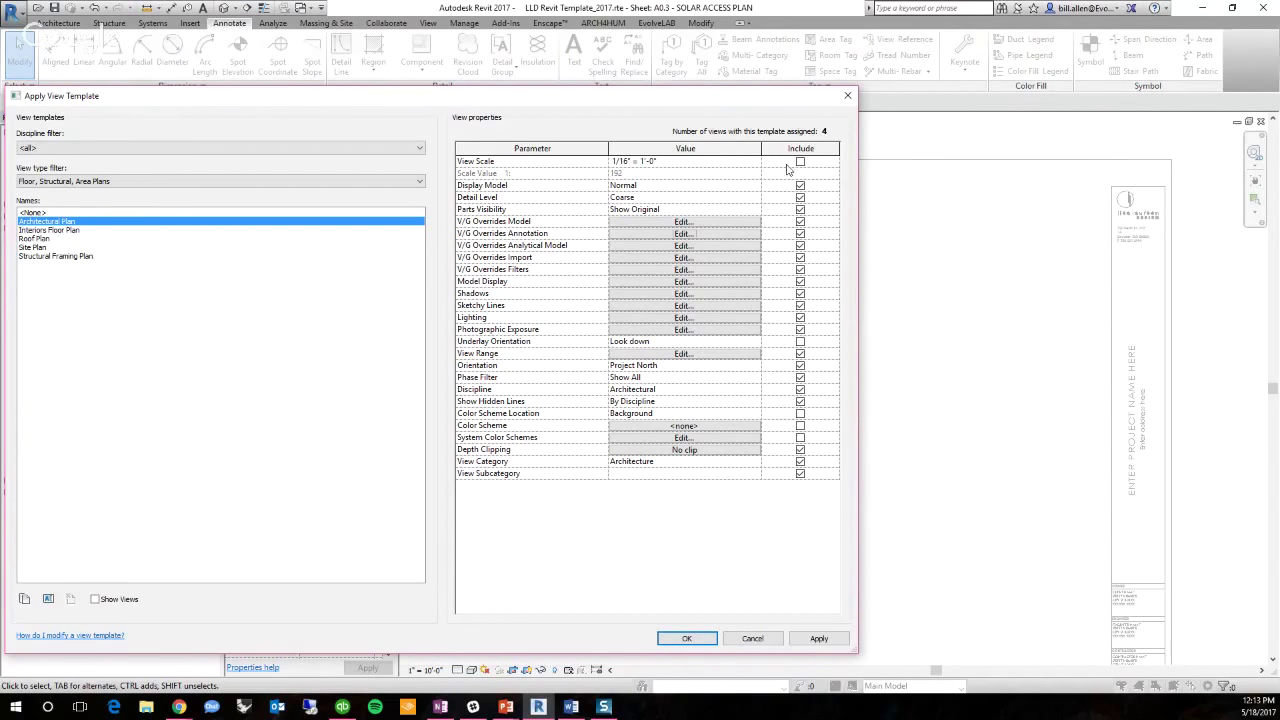
click(748, 640)
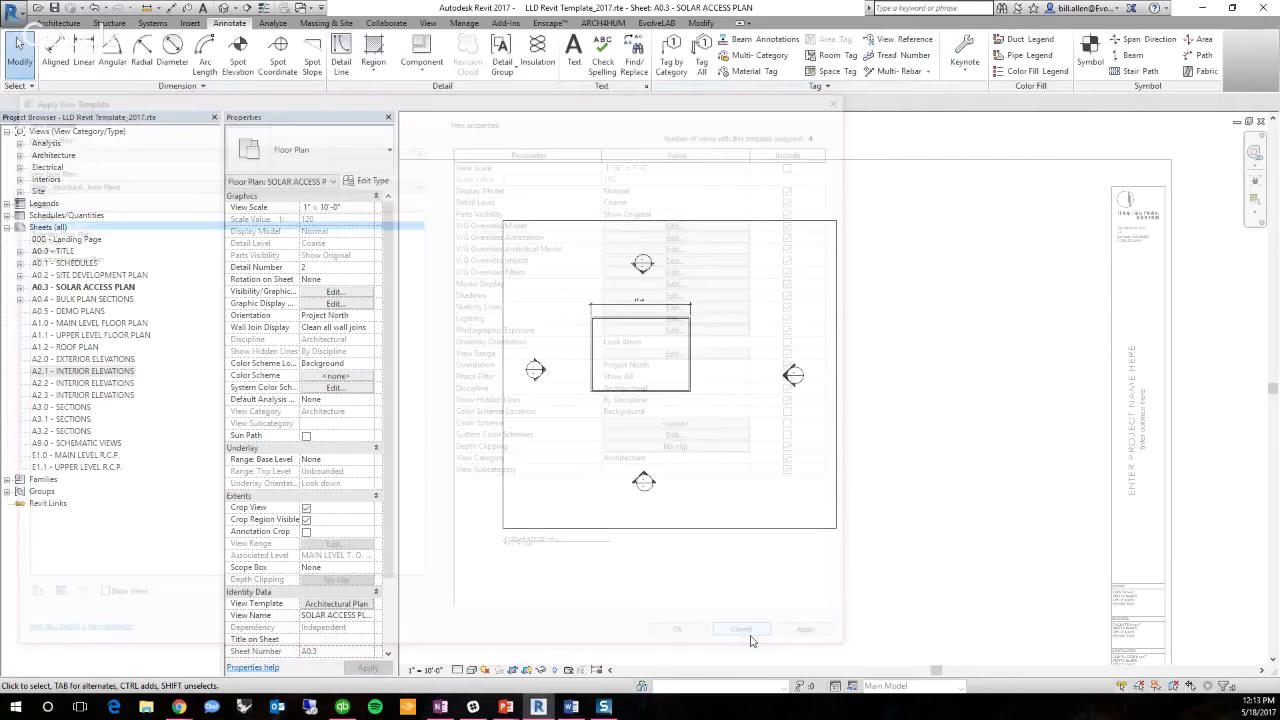
Deactivate the Solar Access Plan view on the sheet and expand the Architecture views in the Project Browser
right_click(925, 310)
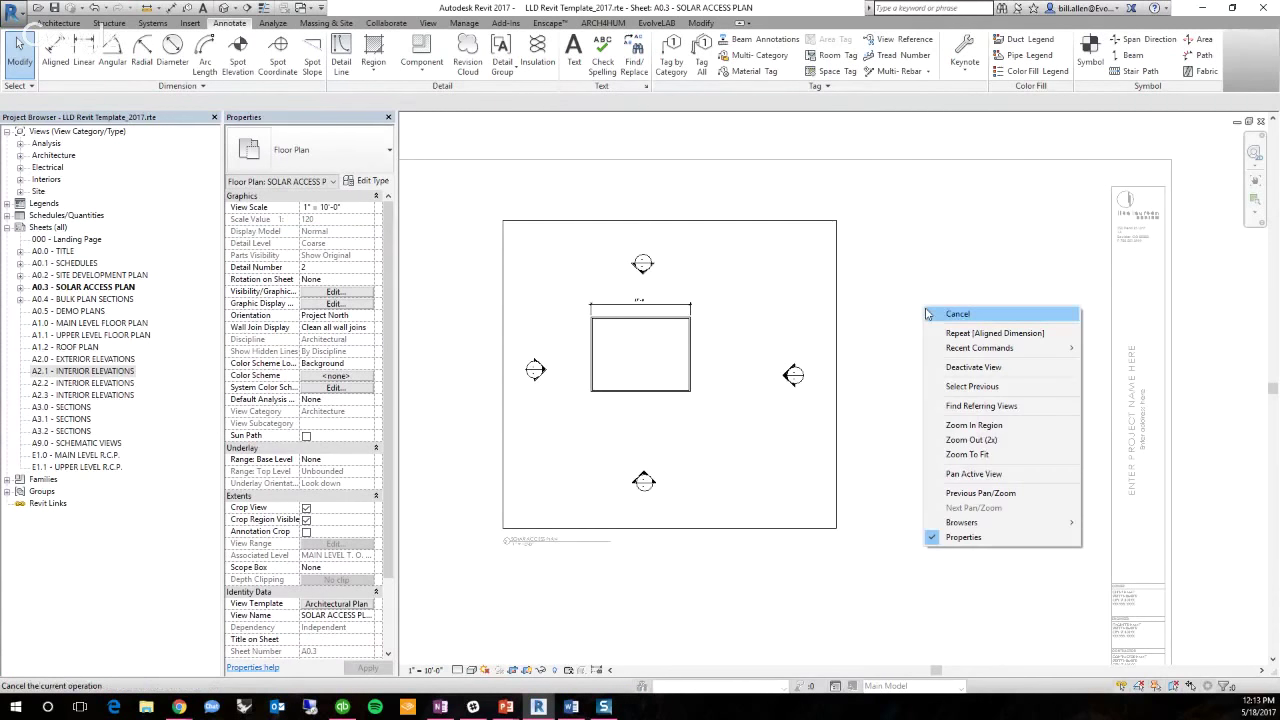
click(973, 367)
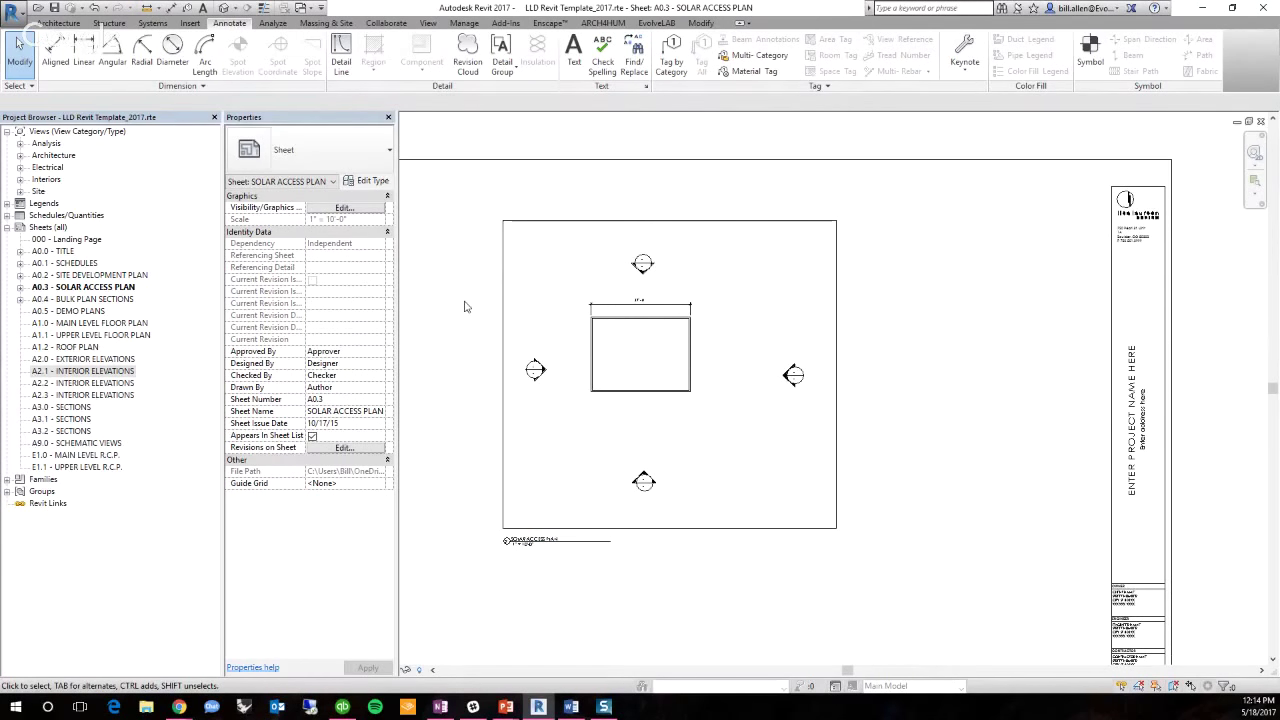
click(113, 287)
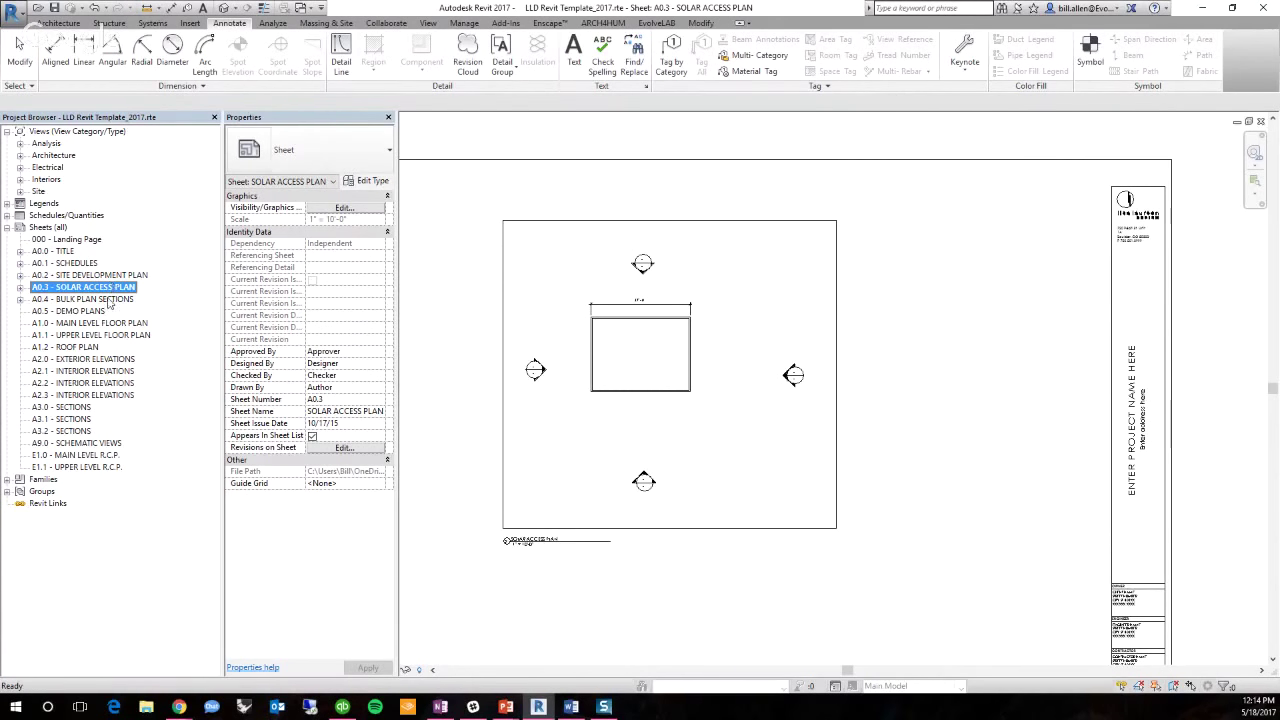
click(110, 300)
double_click(52, 155)
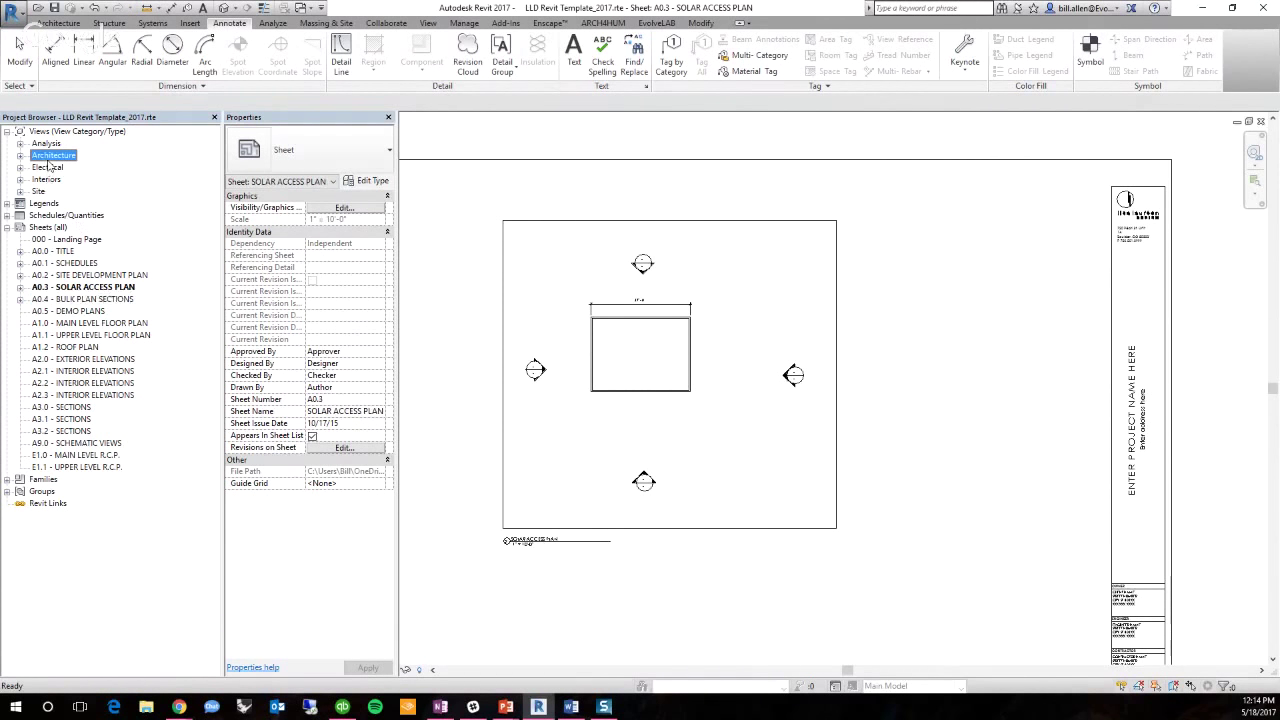
click(441, 332)
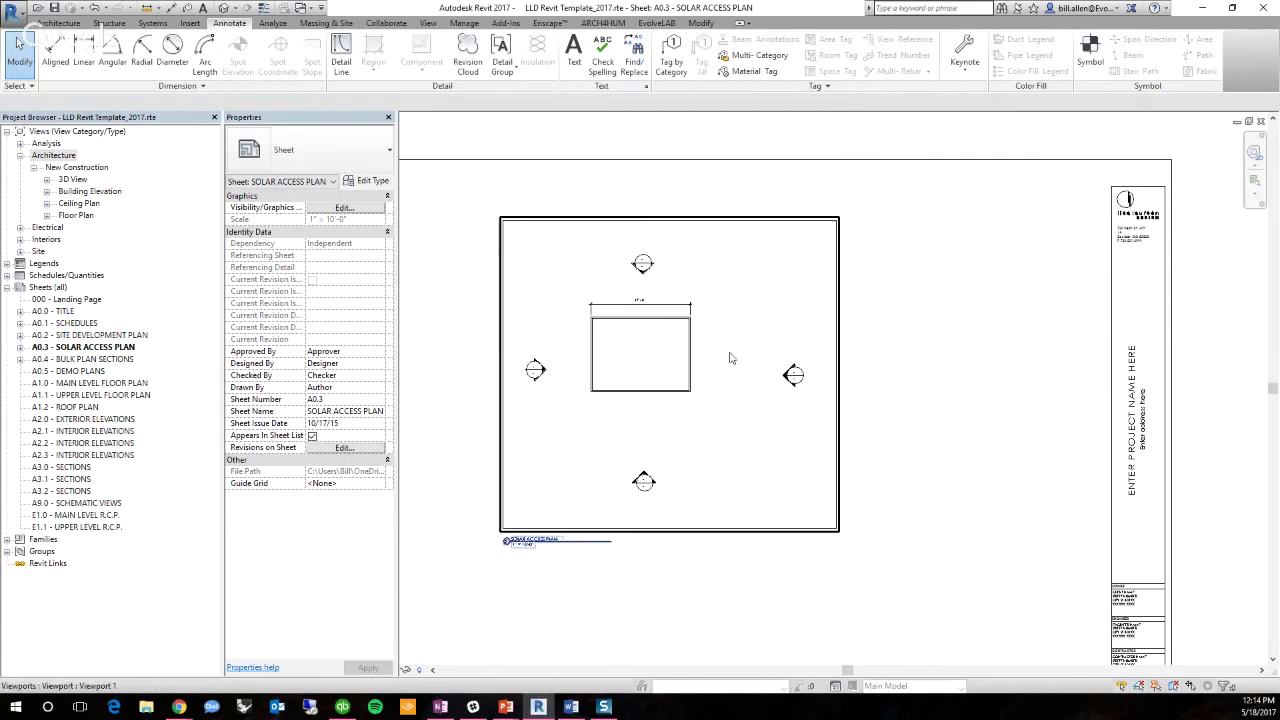
click(697, 359)
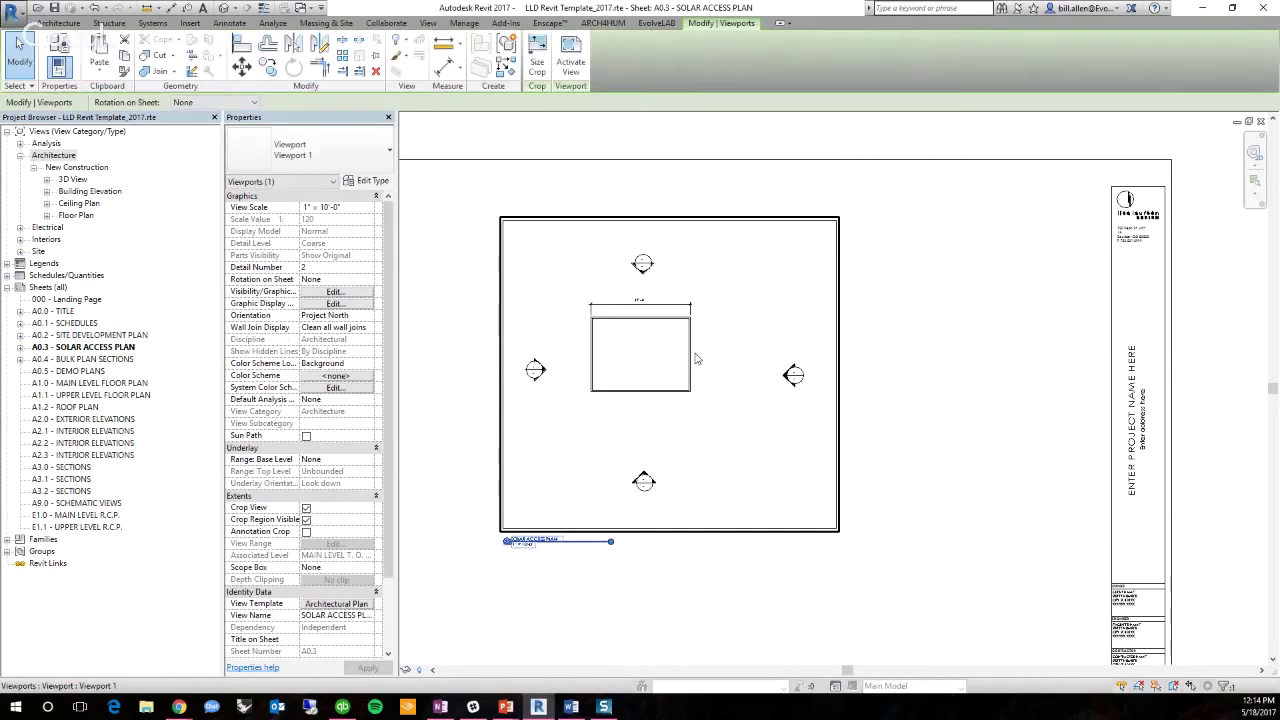
key(Escape)
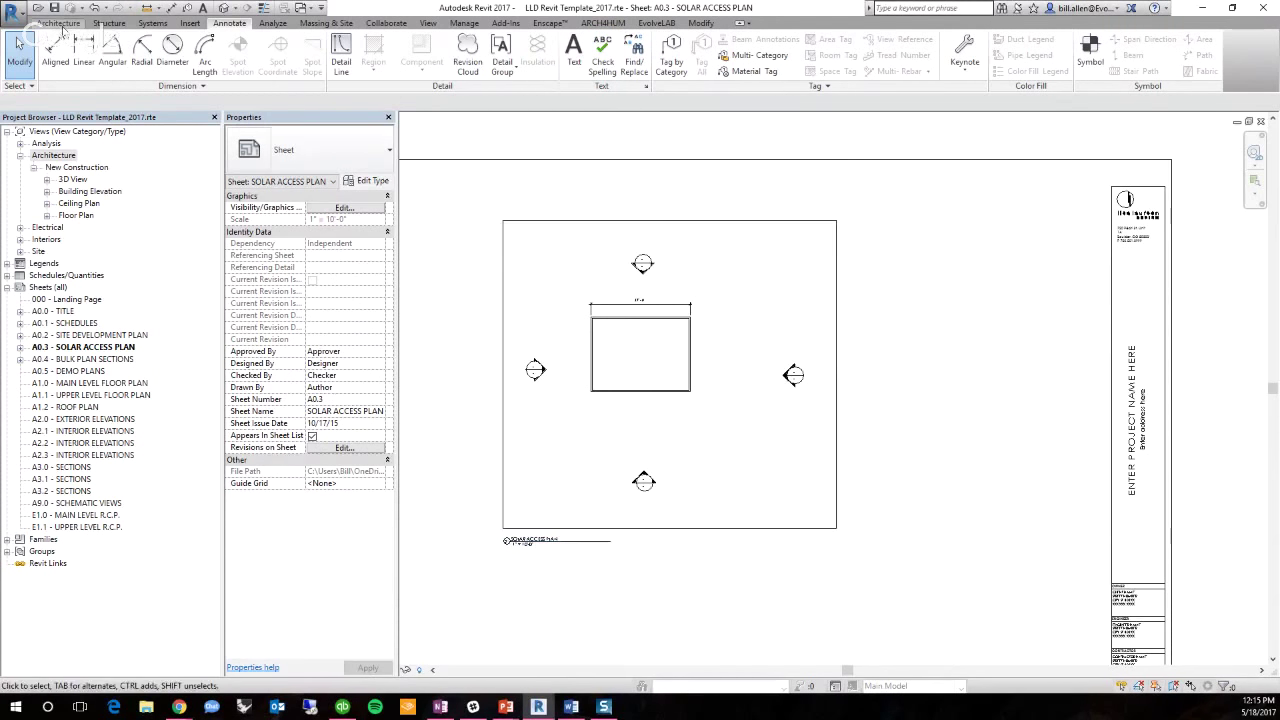
Look at the option for saving the current project file as a template, without saving anything
click(22, 14)
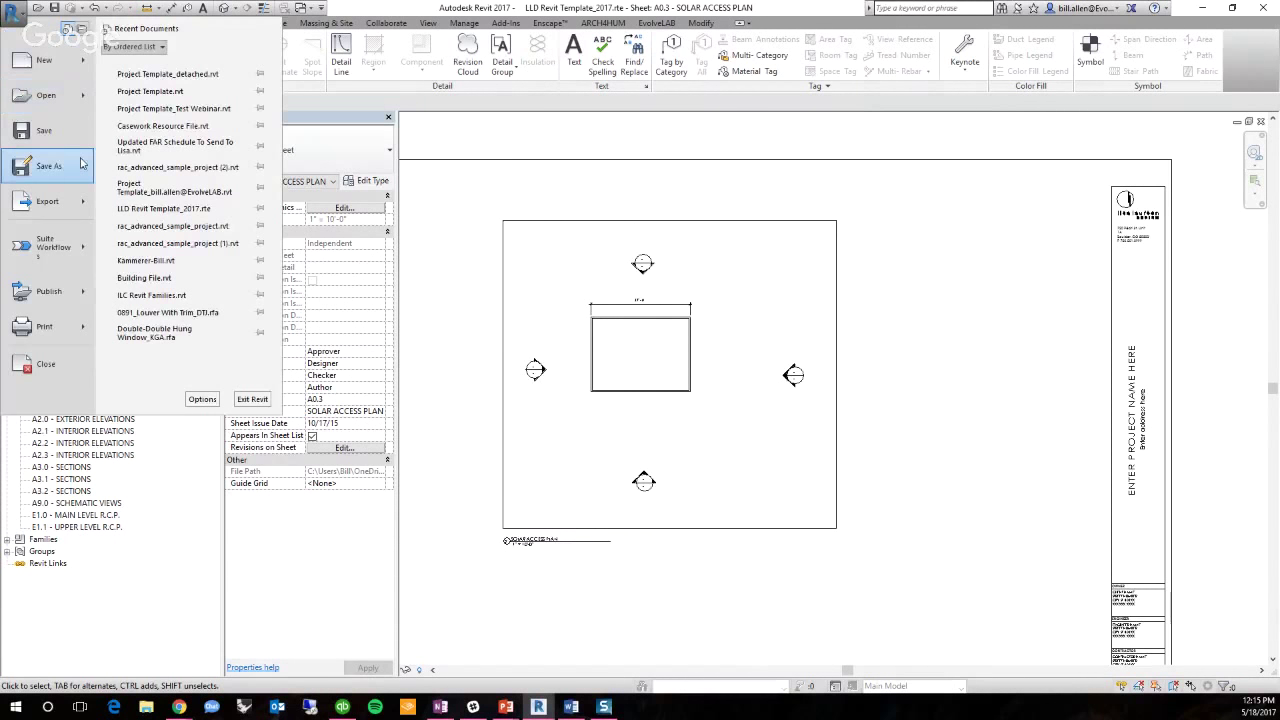
mouse_move(80, 166)
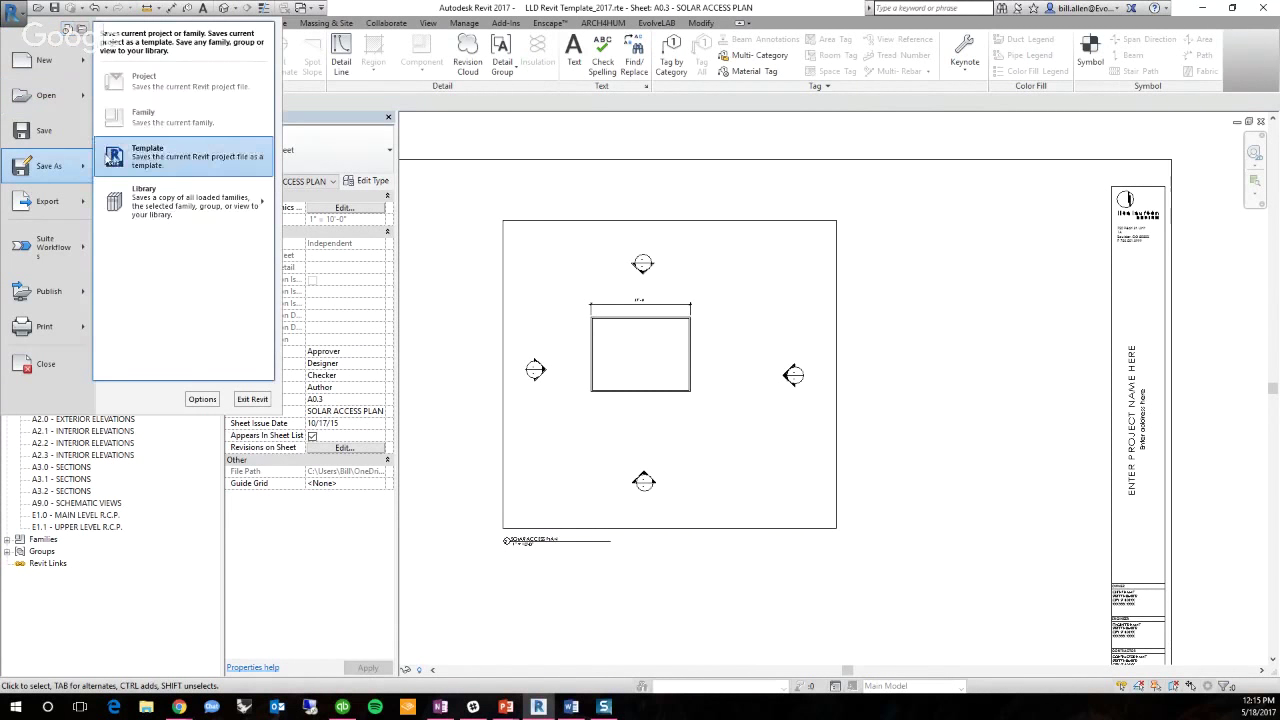
click(545, 198)
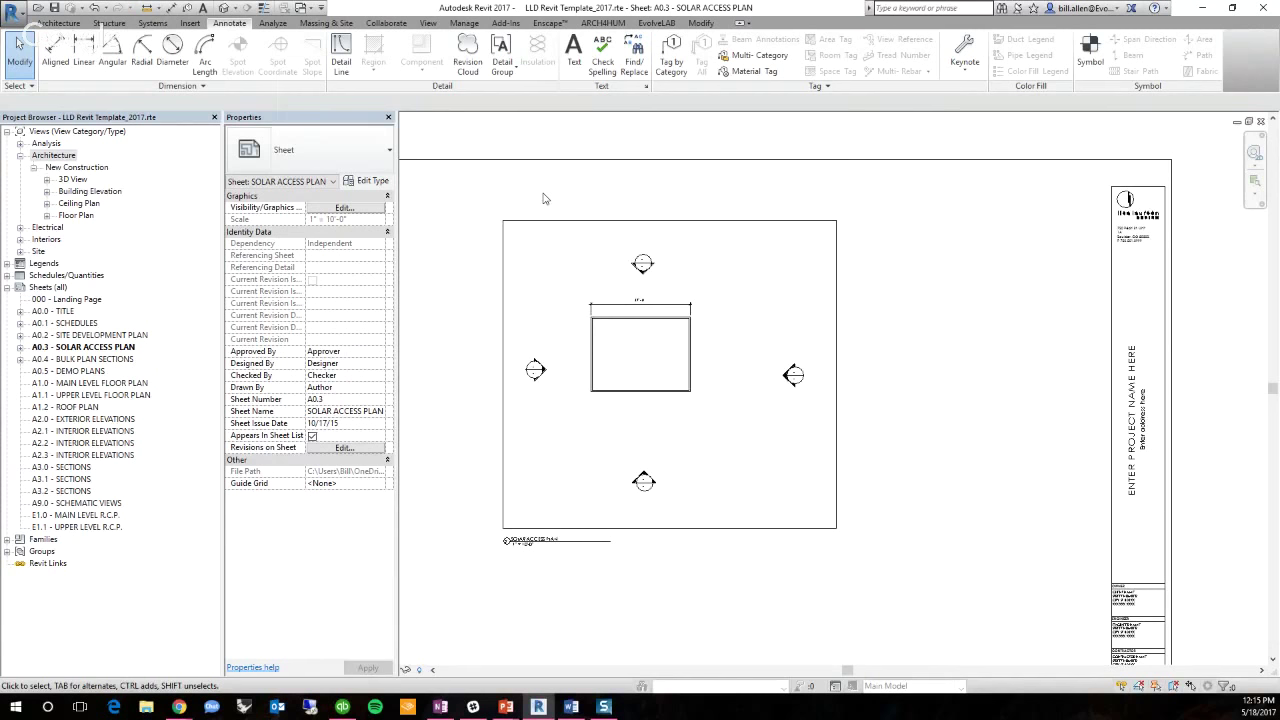
Examine the project template files and default paths in the File Locations options
click(12, 12)
click(204, 399)
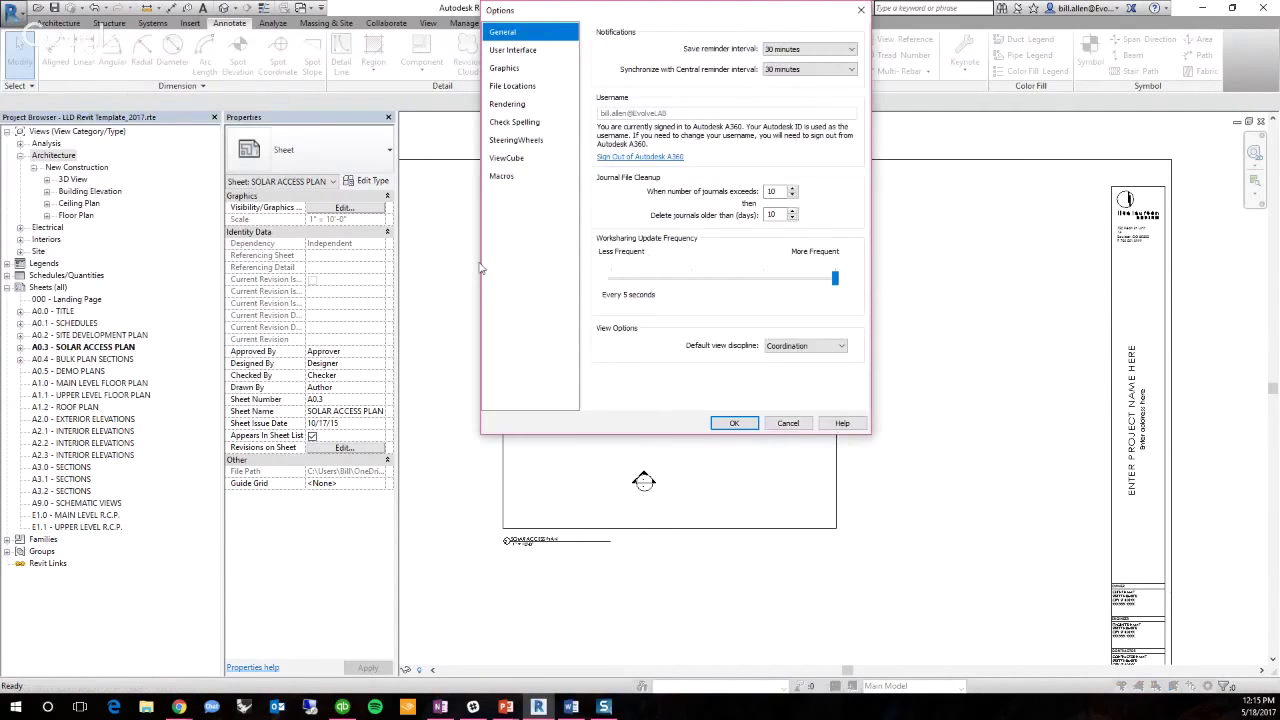
click(515, 86)
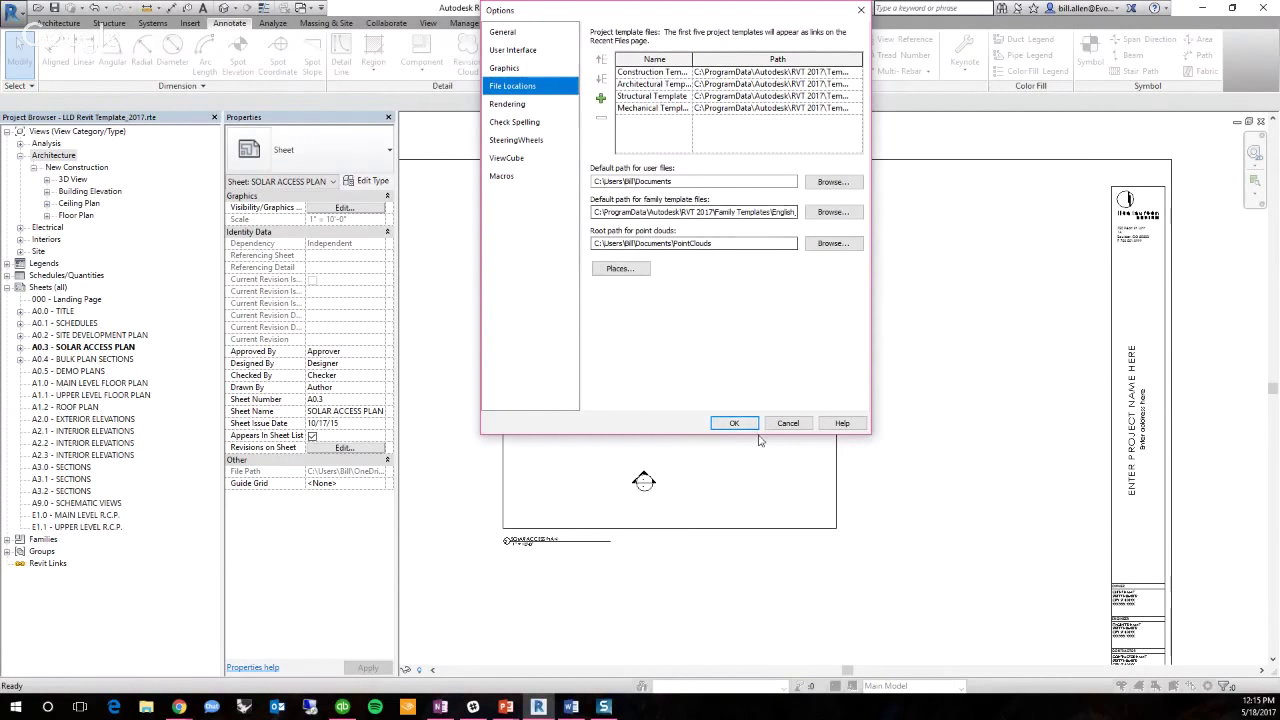
click(788, 423)
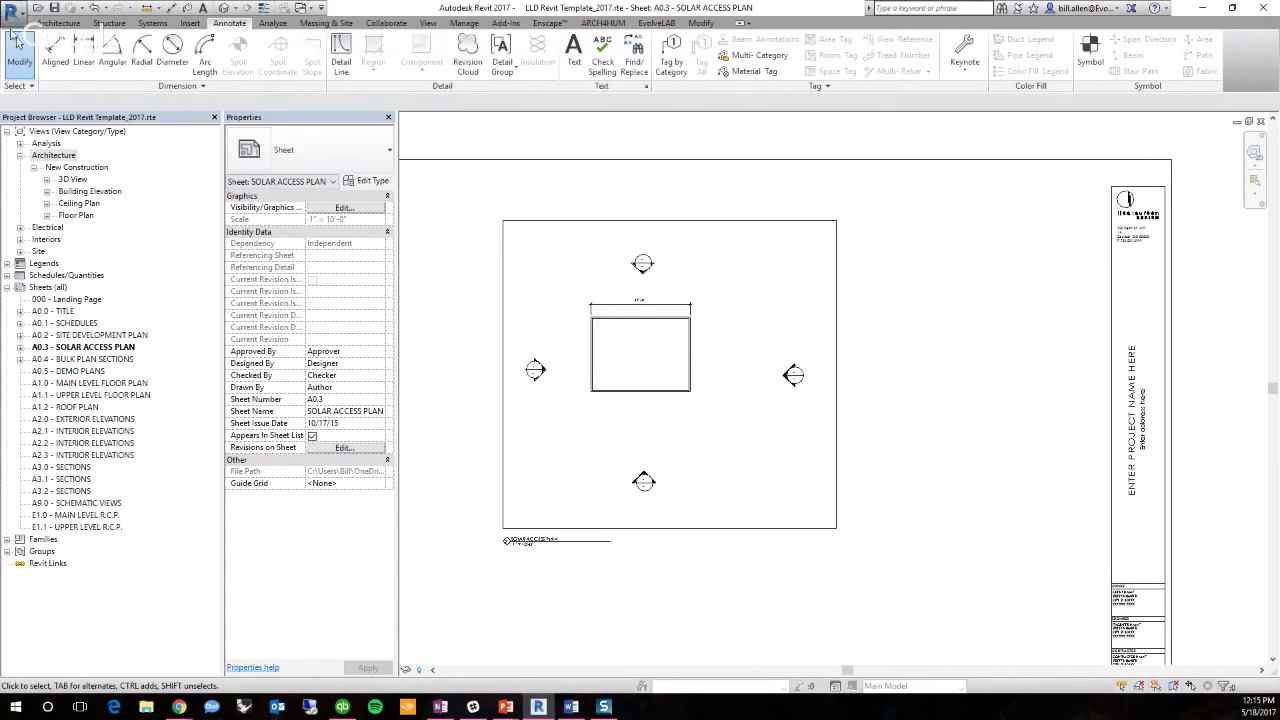
click(16, 12)
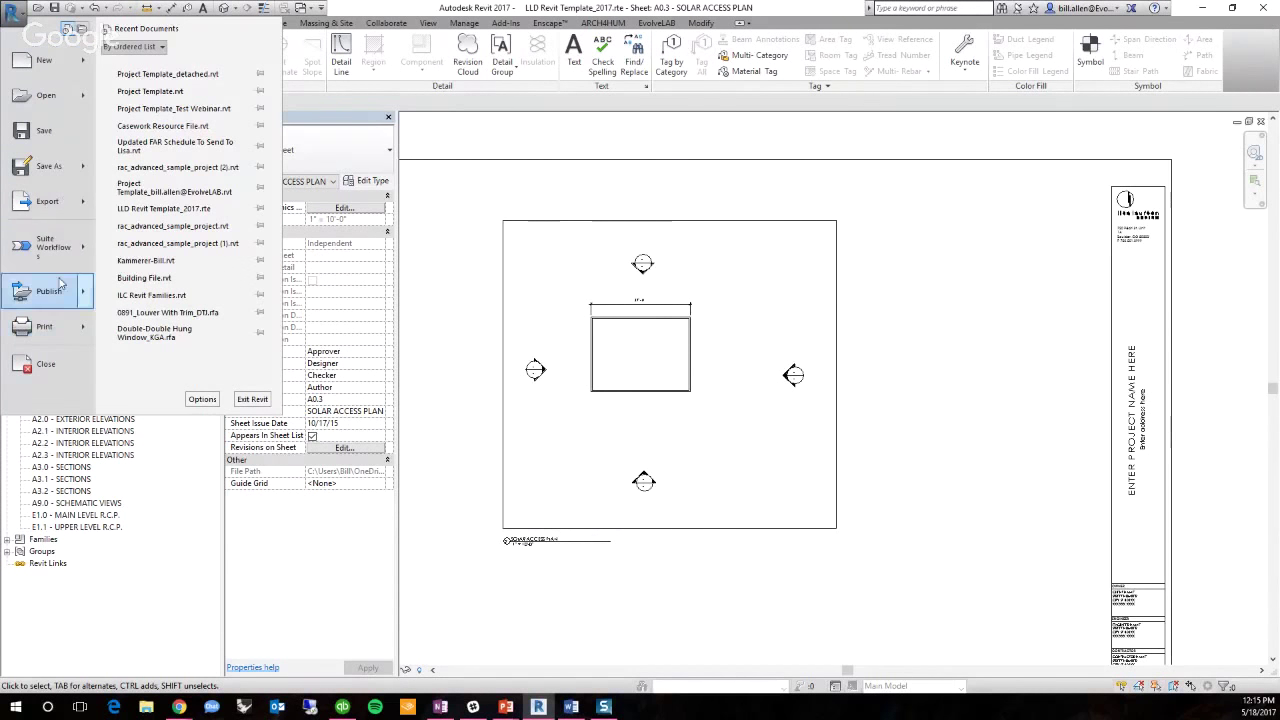
click(201, 400)
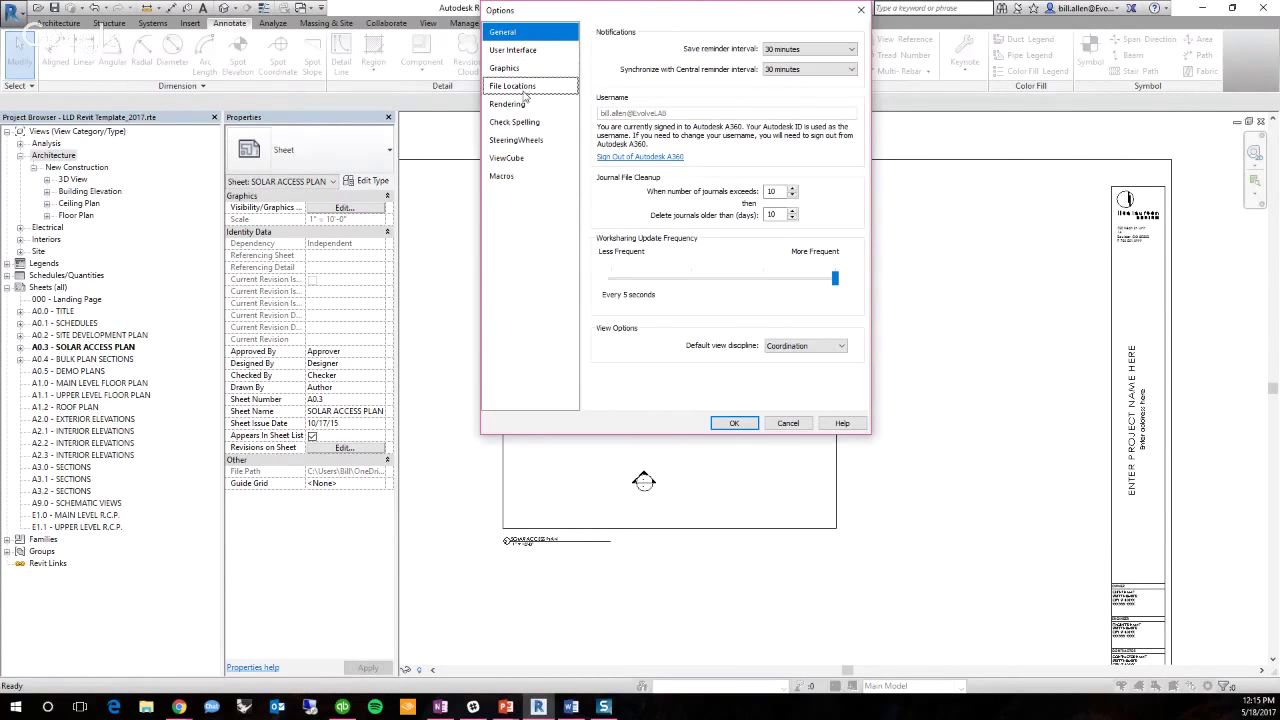
click(522, 88)
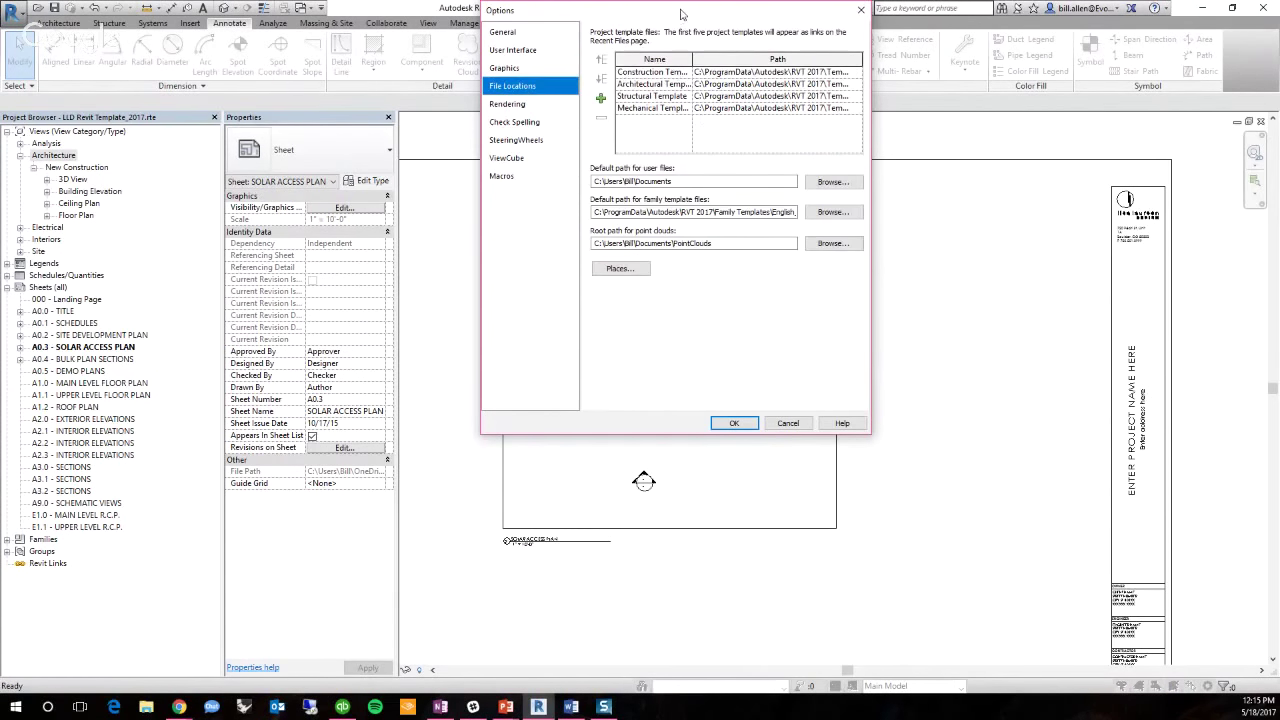
Add LLD Revit Template_2017.rte from the How To Make Revit Templates That Rock folder to the project template files
drag(680, 14, 466, 141)
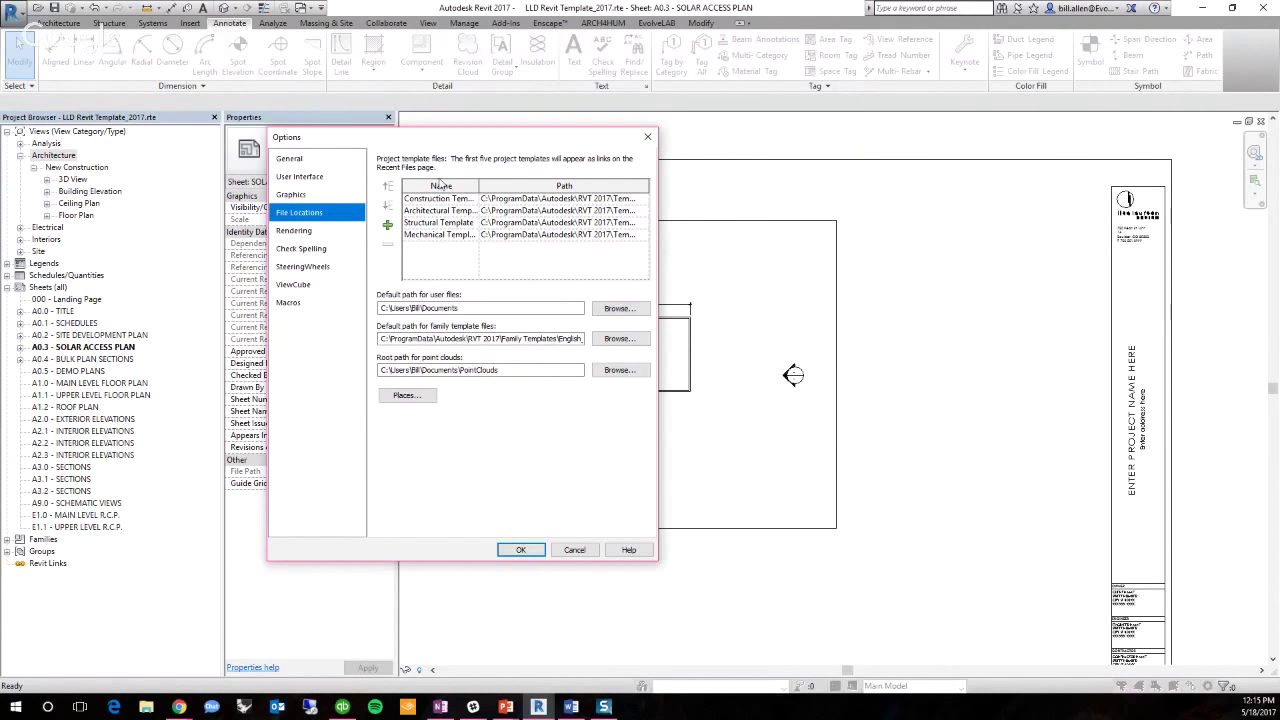
click(388, 226)
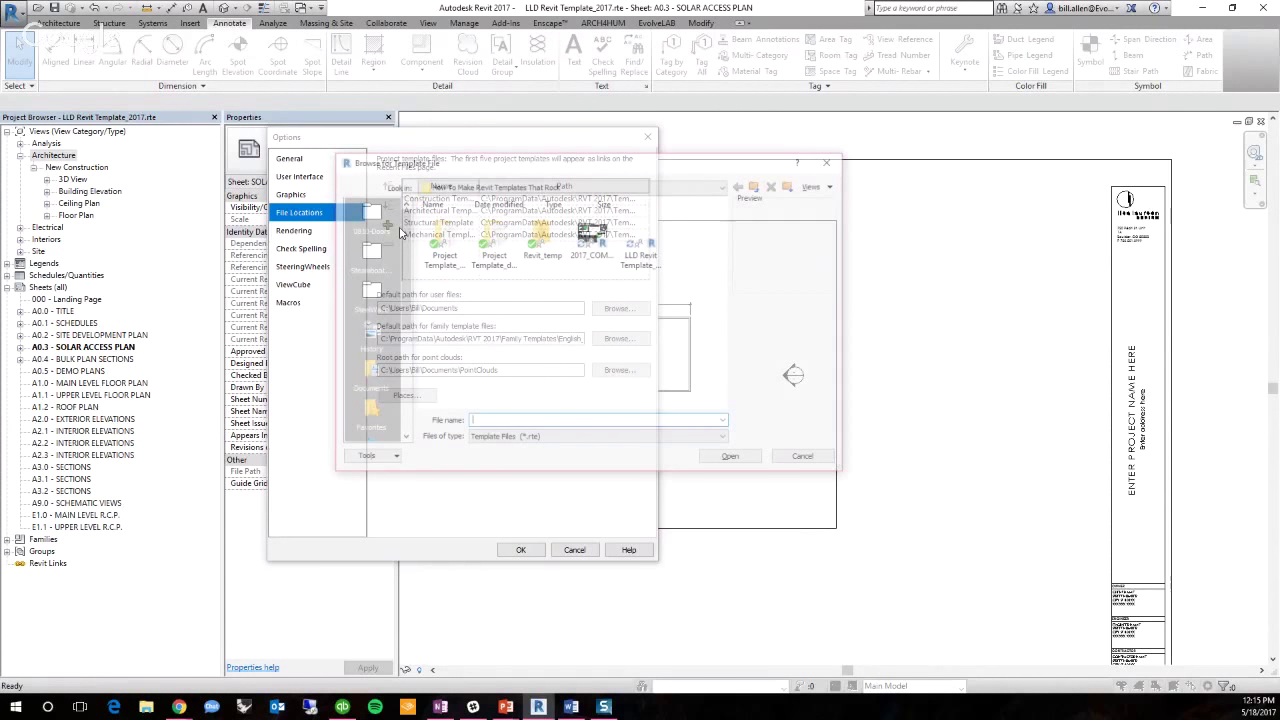
click(814, 186)
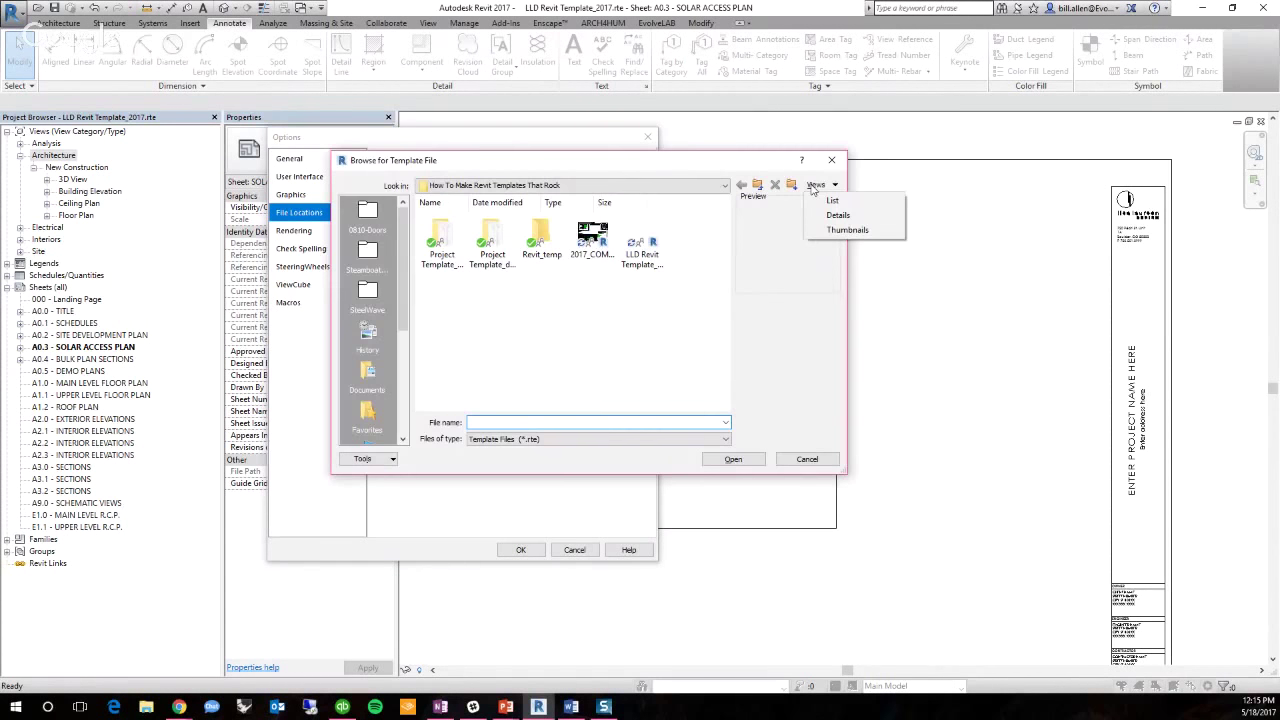
click(832, 200)
click(463, 254)
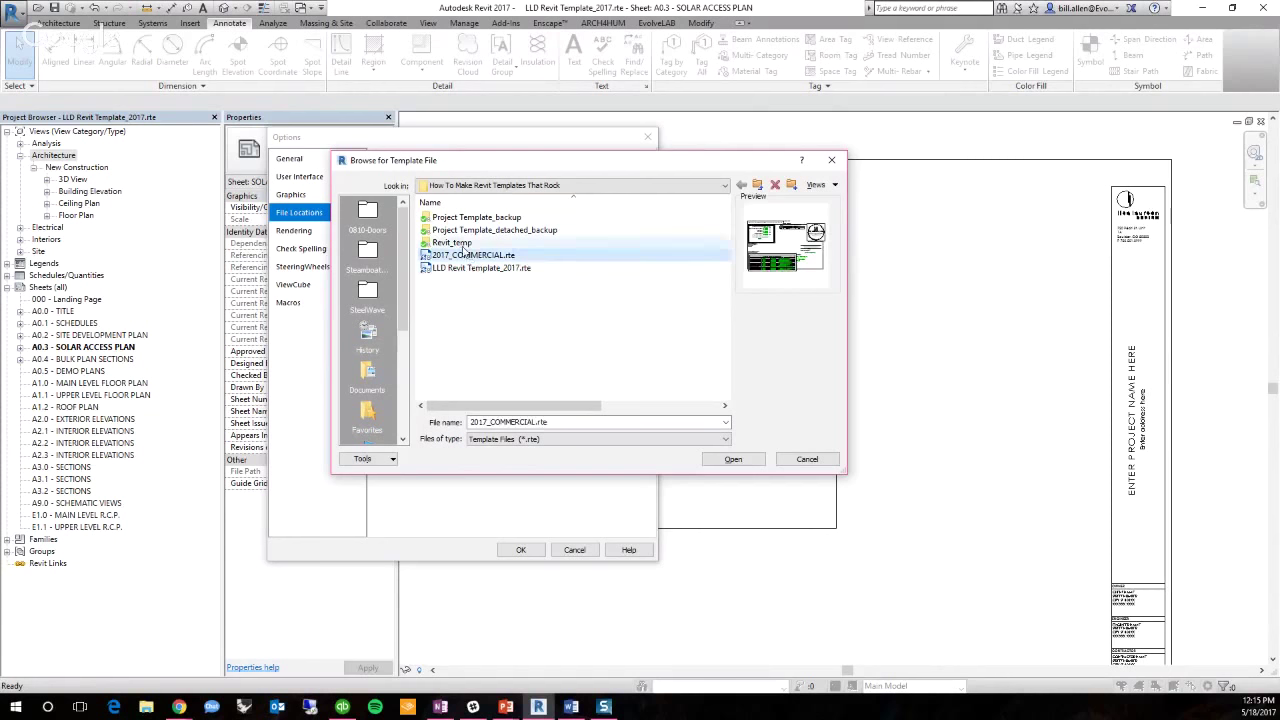
click(474, 268)
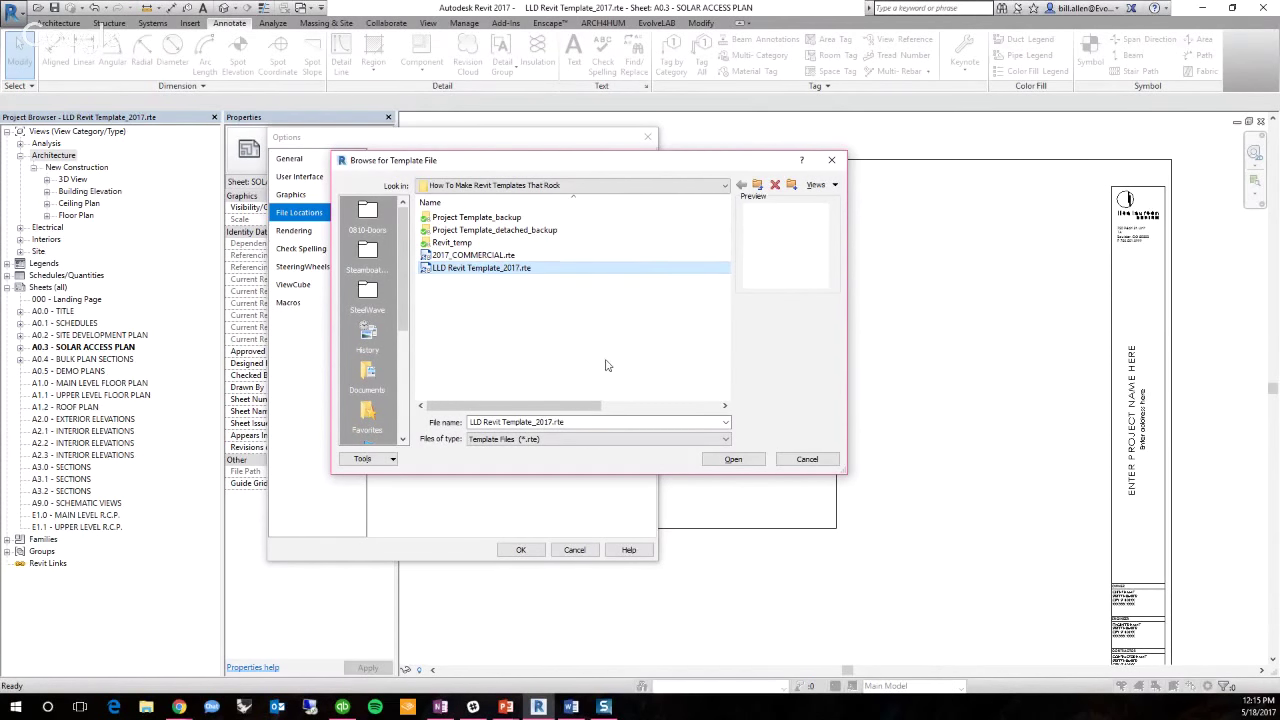
click(733, 459)
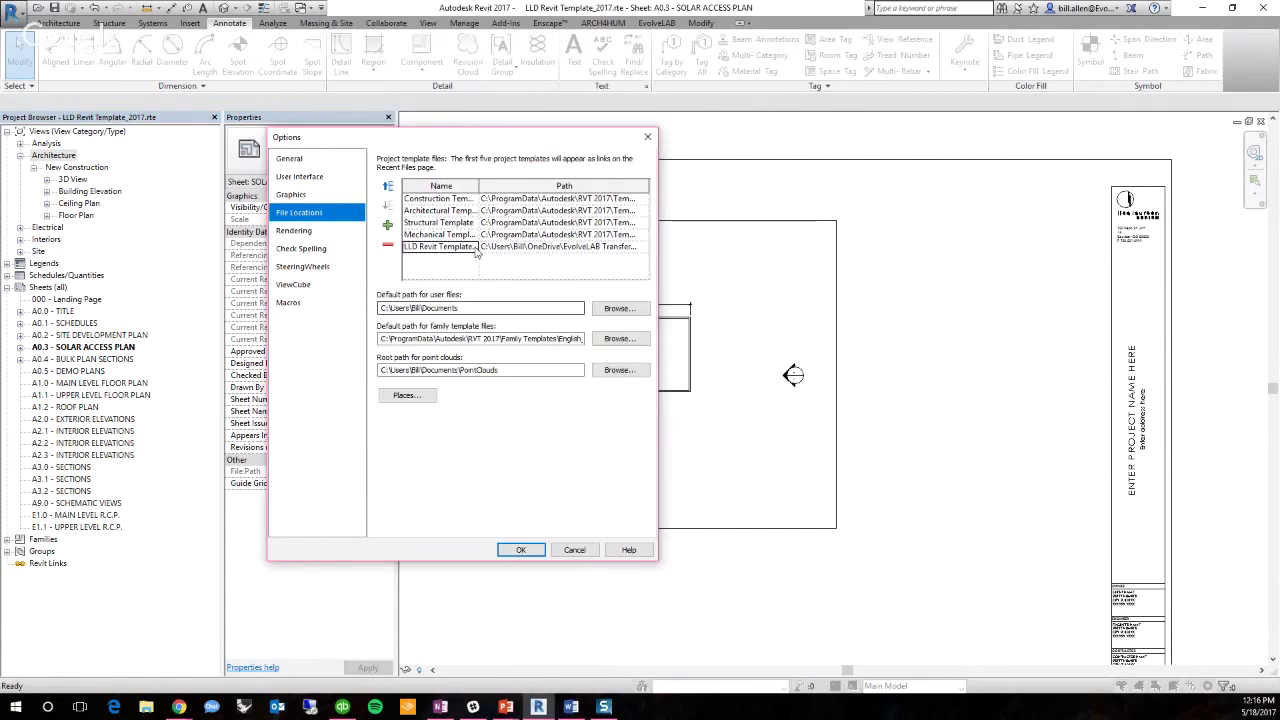
Remove the Construction, Architectural, Structural and Mechanical templates from the project template files and apply the options
click(428, 205)
click(389, 244)
click(389, 244)
click(389, 244)
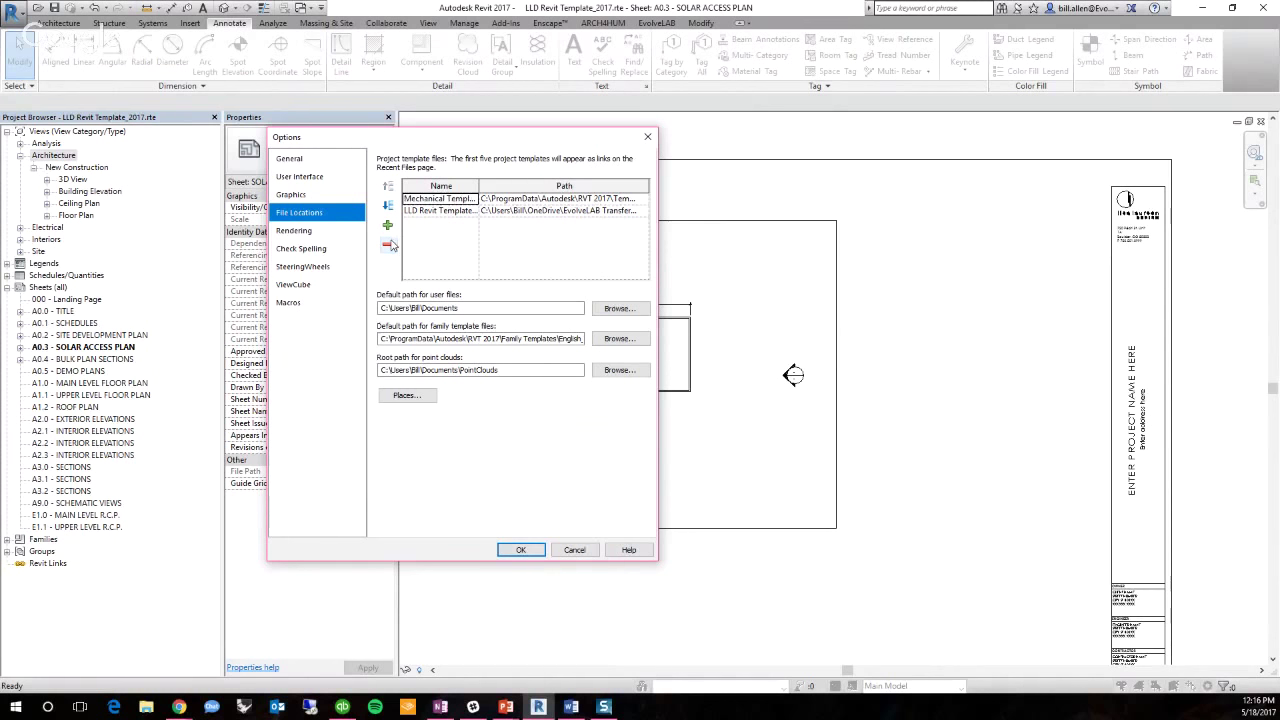
click(389, 244)
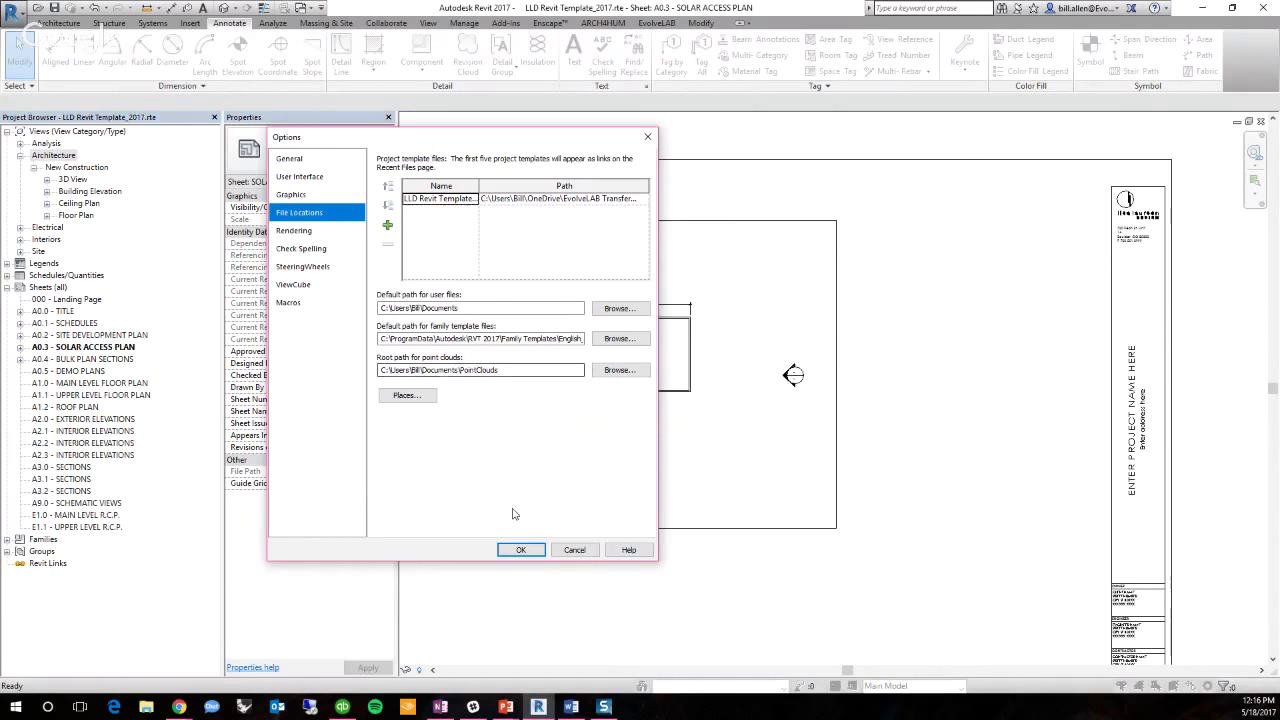
click(518, 550)
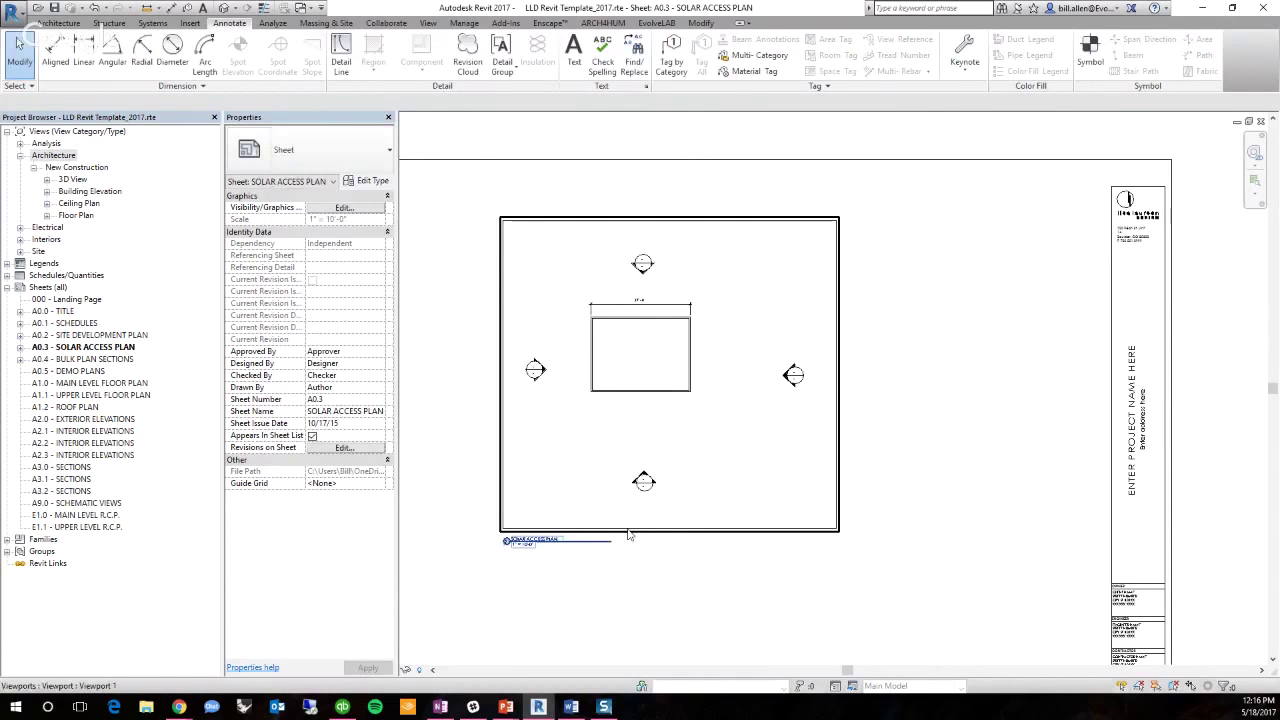
Examine the template files offered for a new project, keeping LLD Revit Template_2017 selected, and cancel without creating a project
click(20, 17)
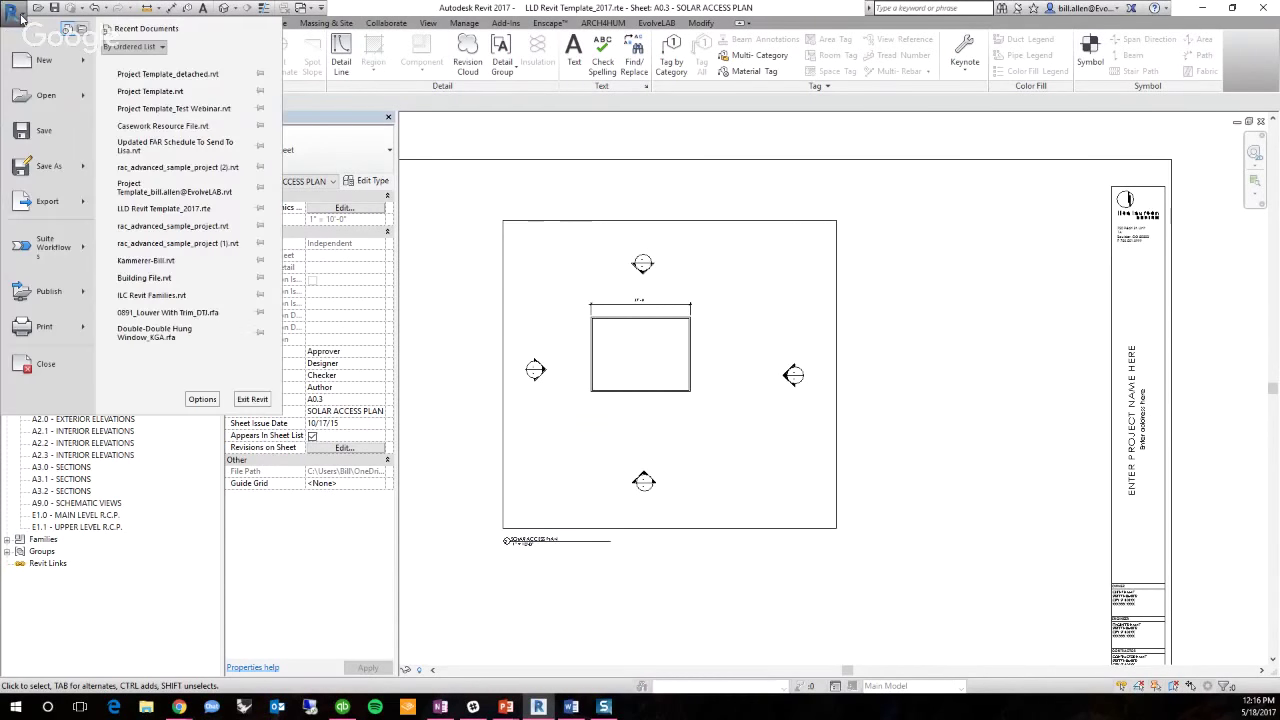
click(30, 60)
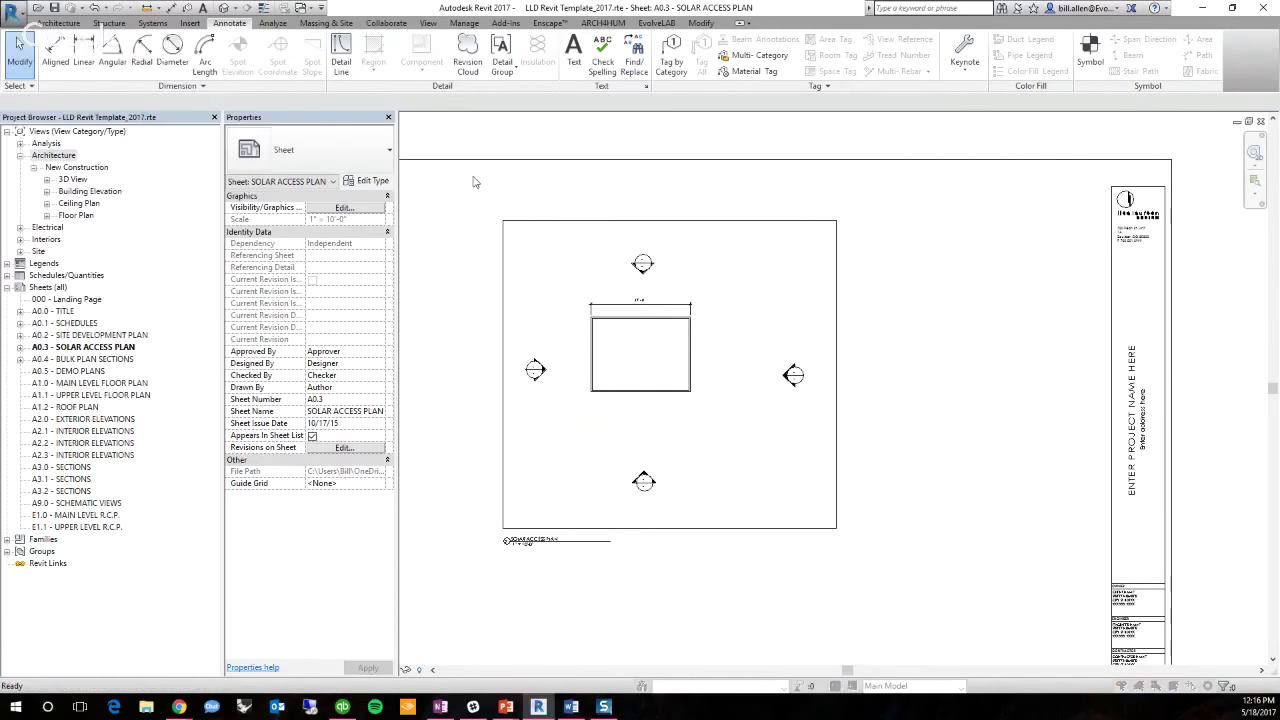
drag(525, 349, 716, 278)
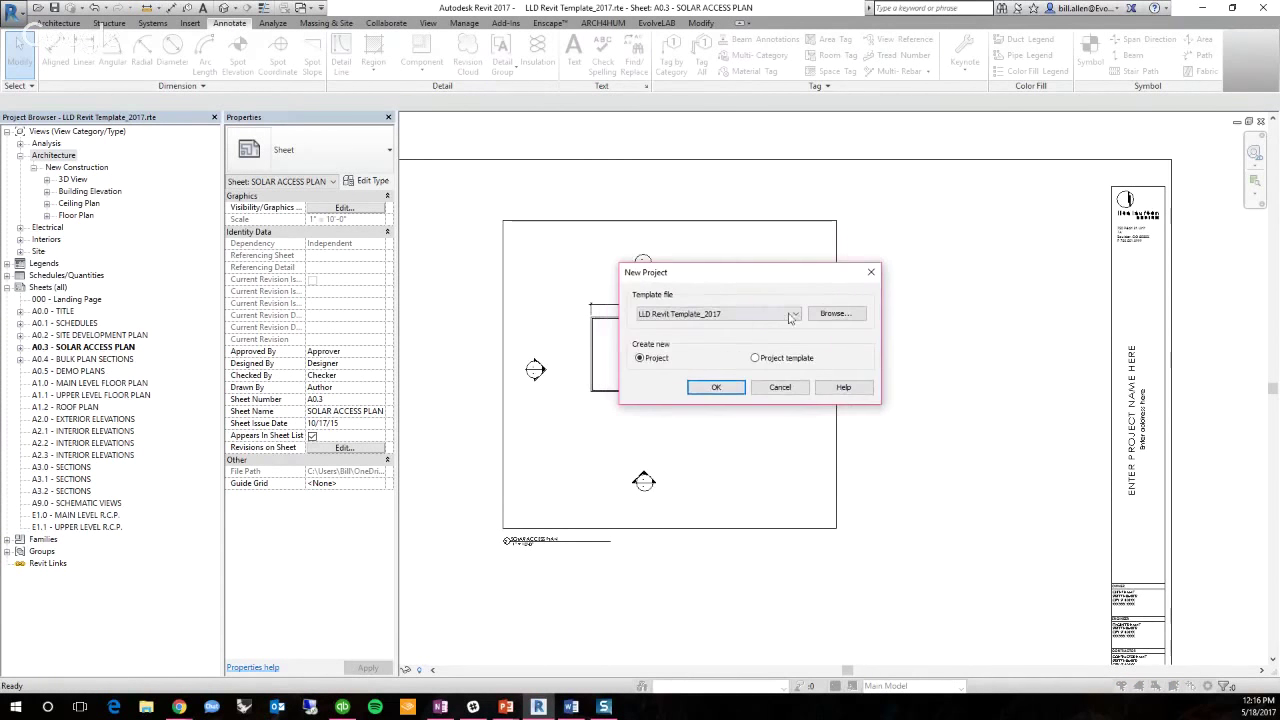
click(792, 316)
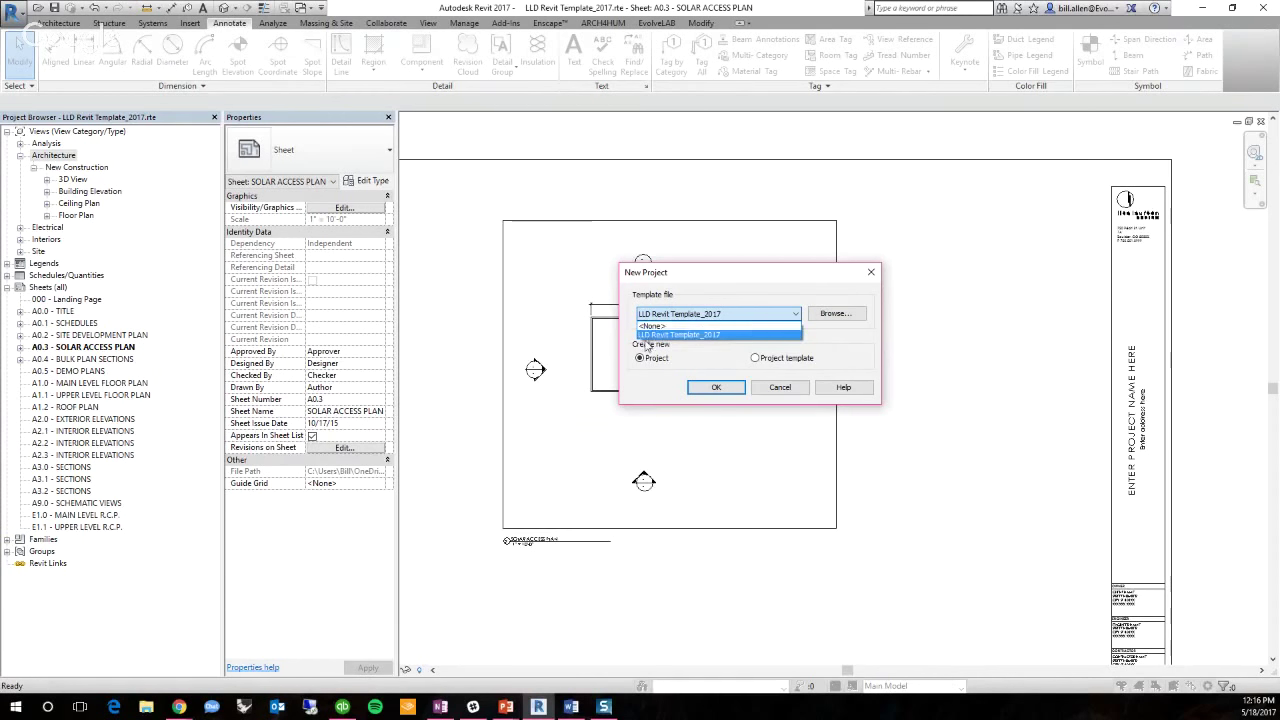
click(684, 337)
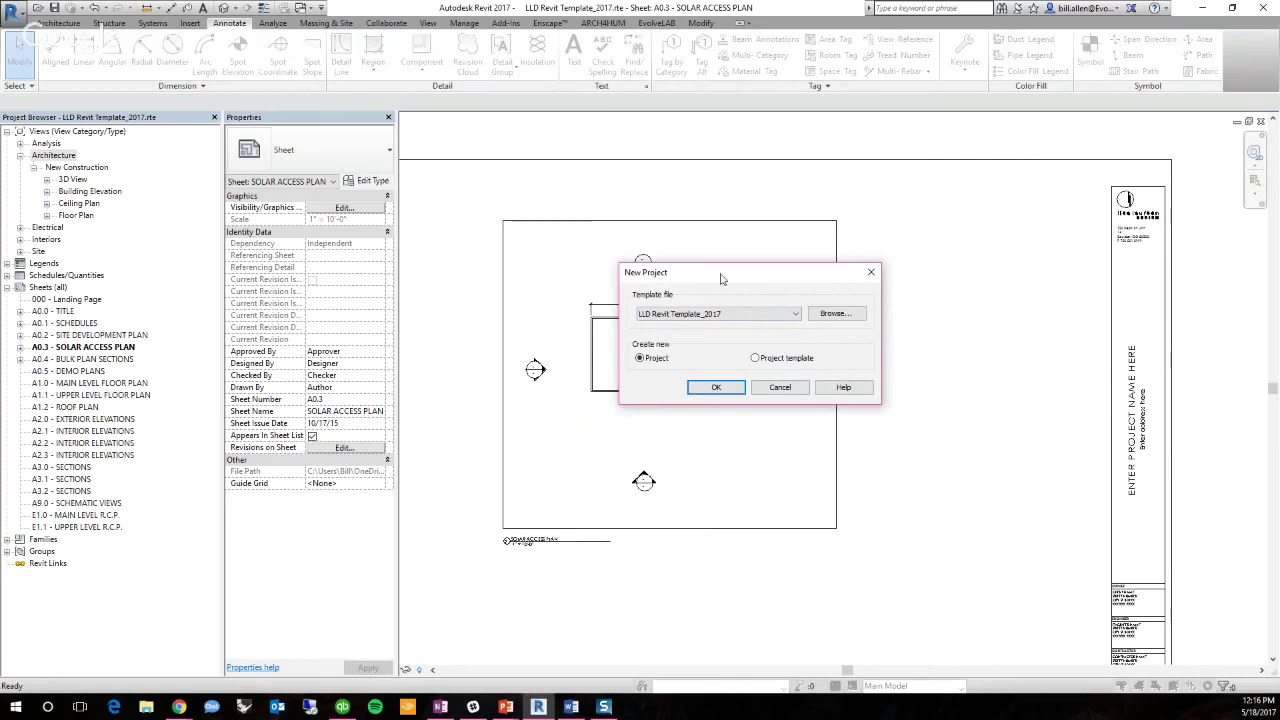
drag(722, 278, 799, 420)
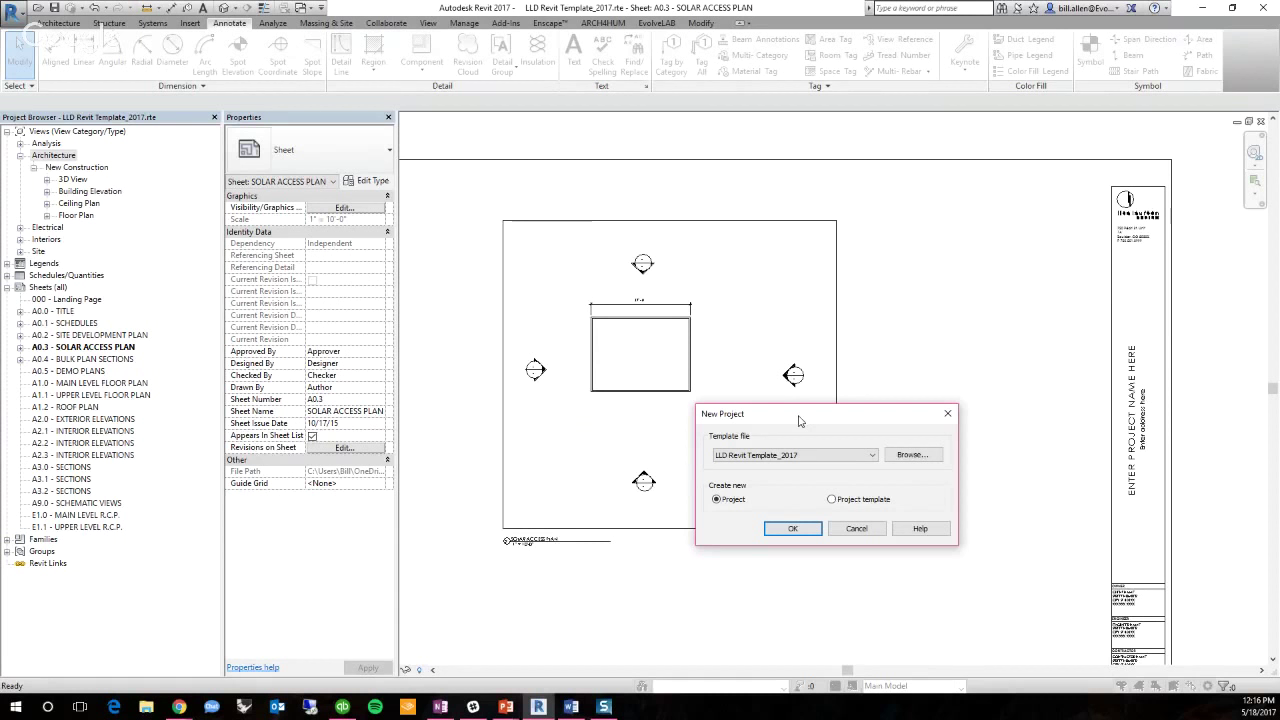
drag(774, 413, 813, 302)
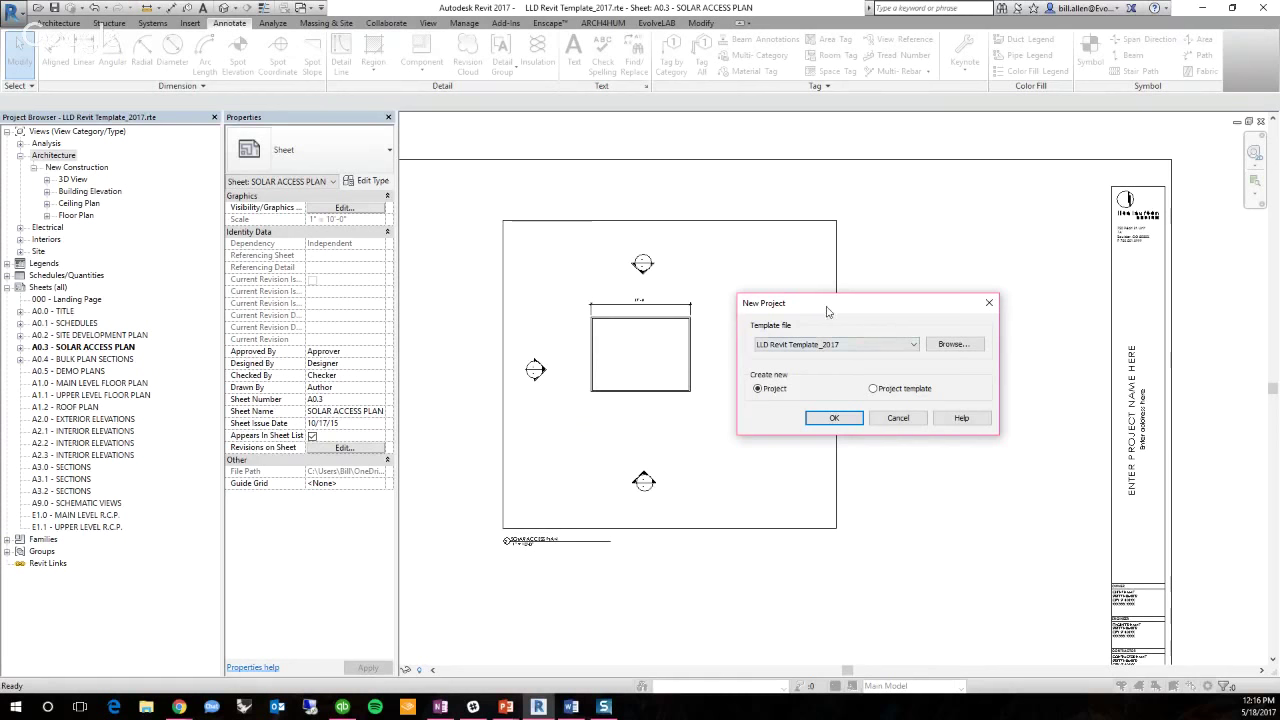
click(179, 707)
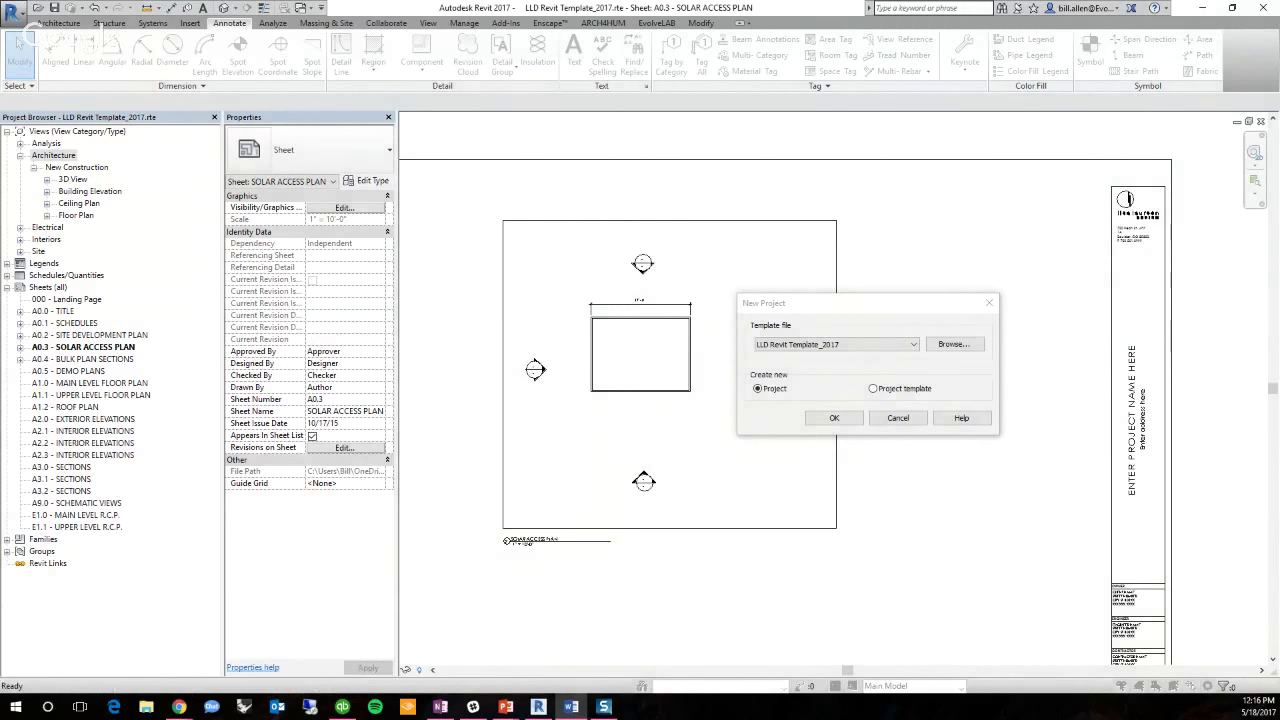
click(921, 432)
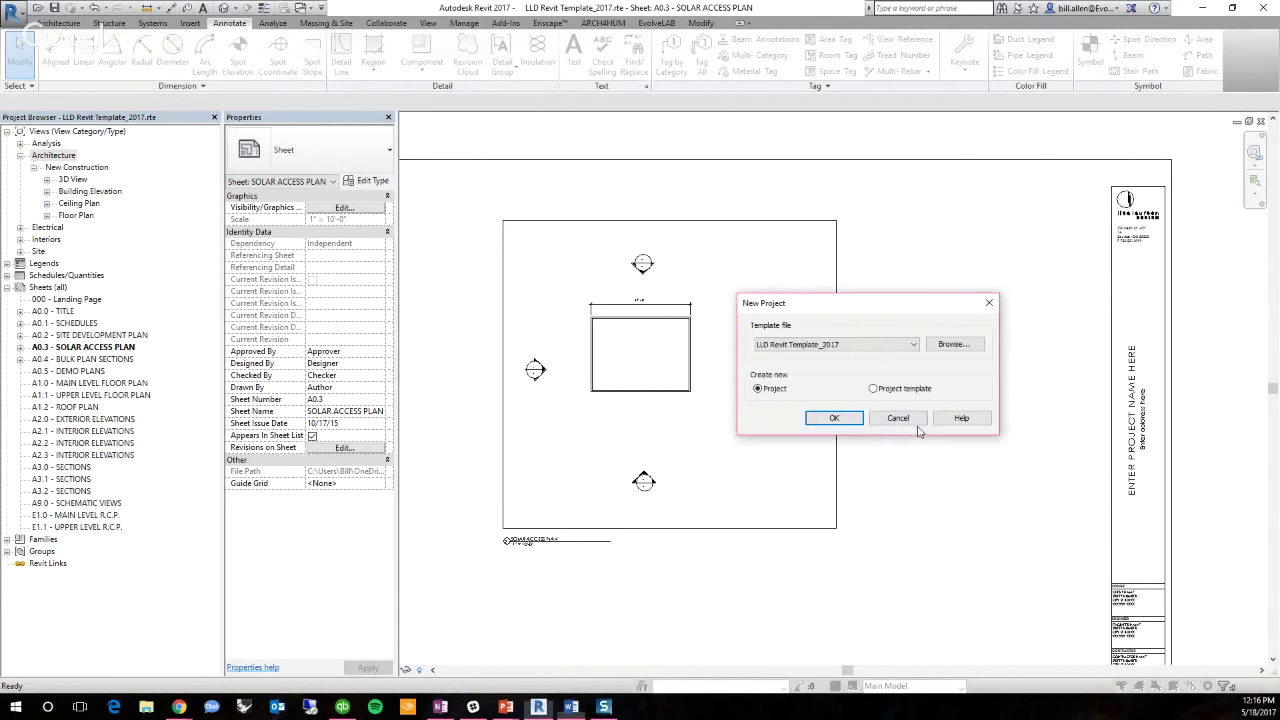
click(920, 421)
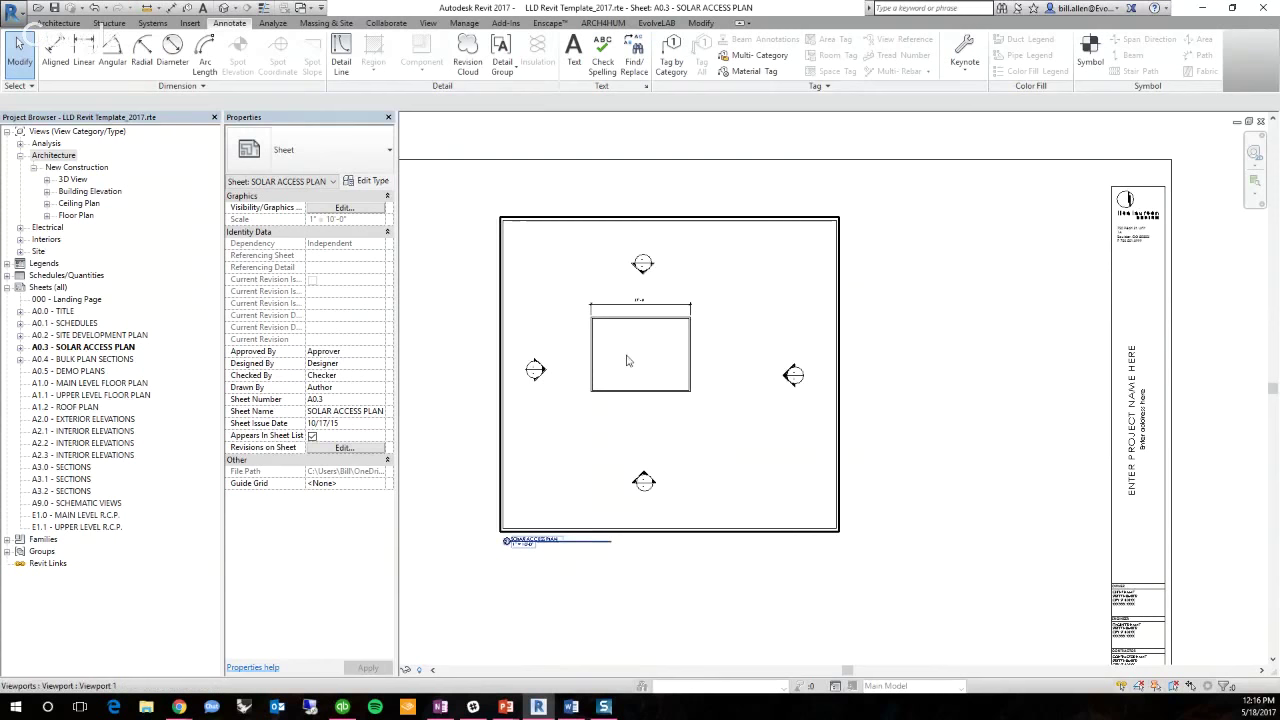
Look through the views of the other open projects and return to the SOLAR ACCESS PLAN sheet
click(627, 360)
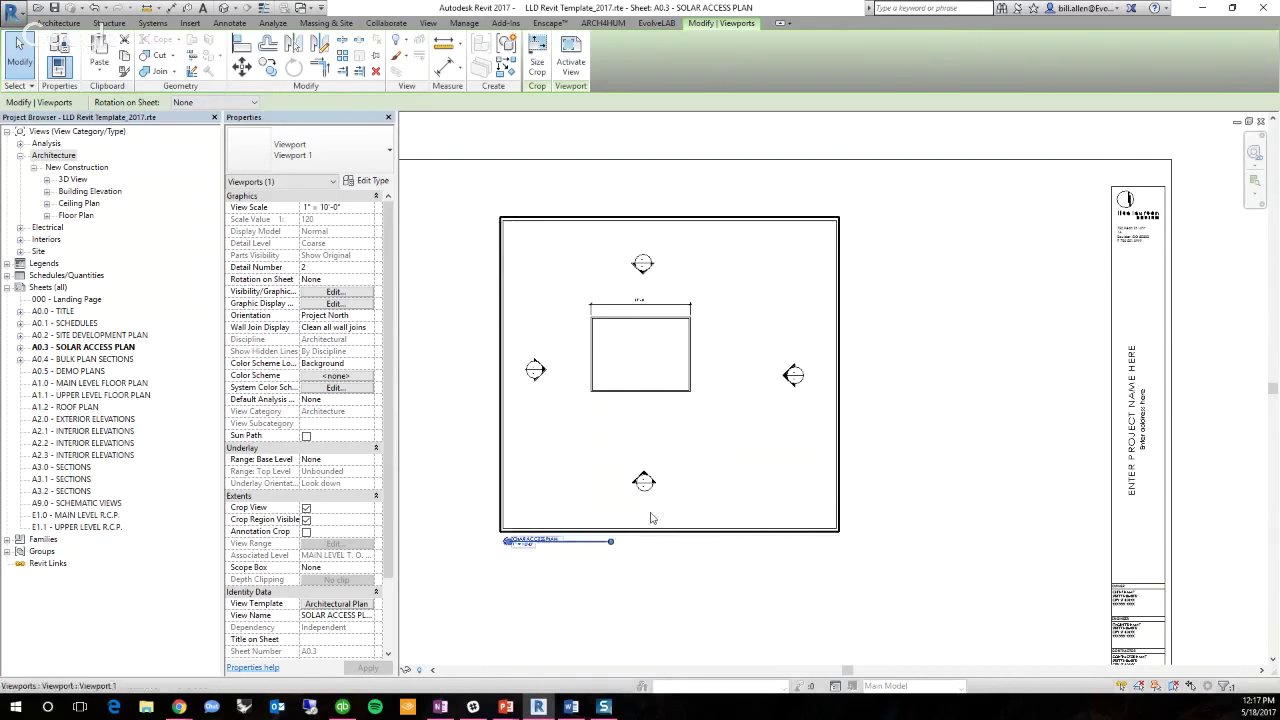
click(921, 330)
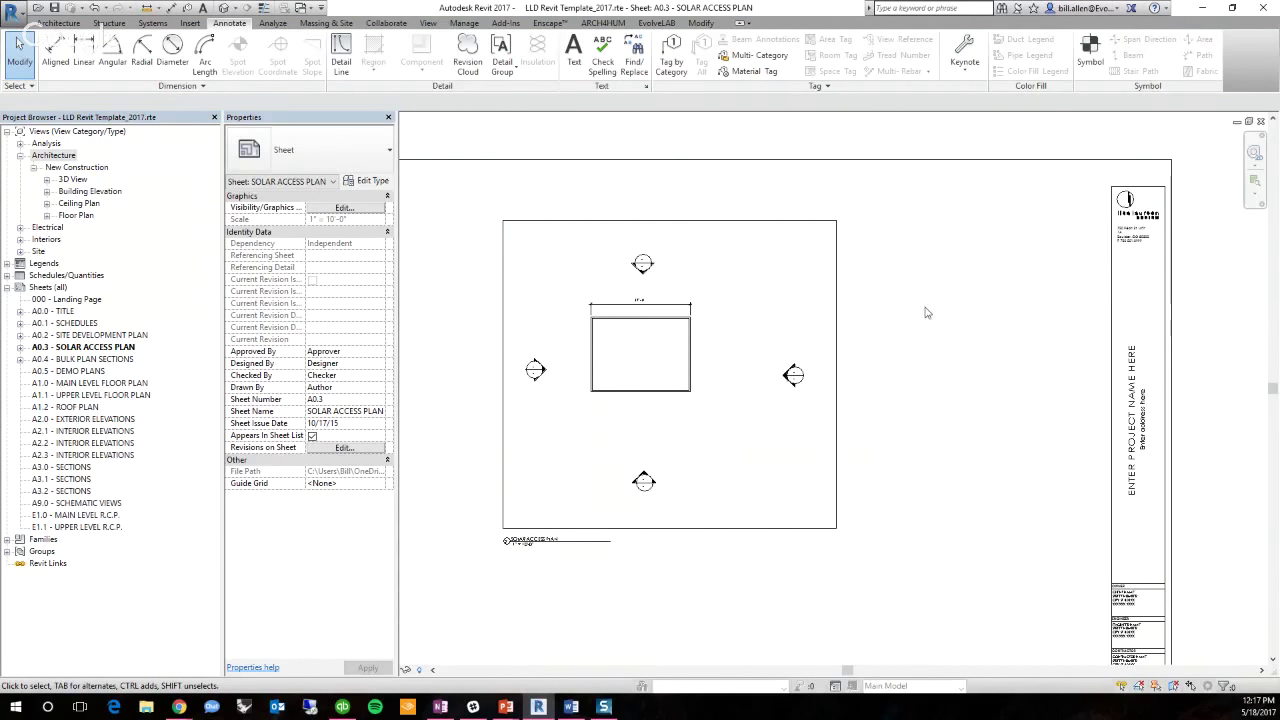
double_click(628, 316)
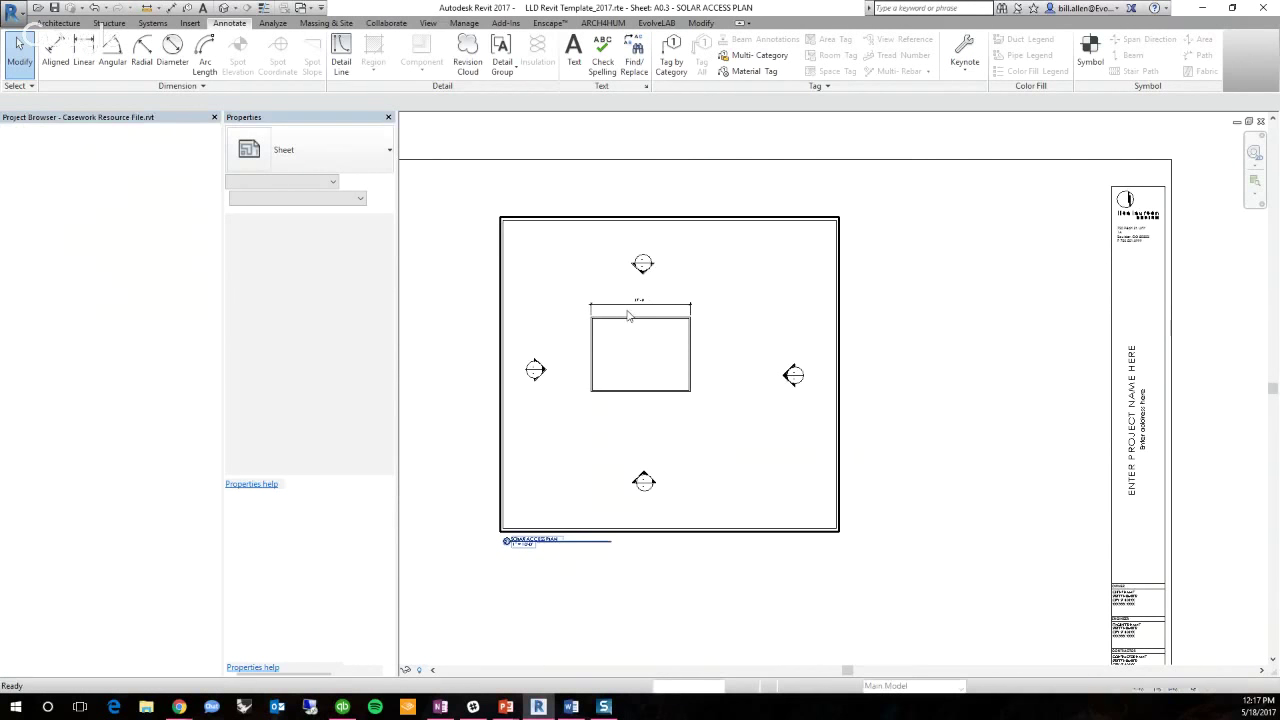
key(ctrl+Tab)
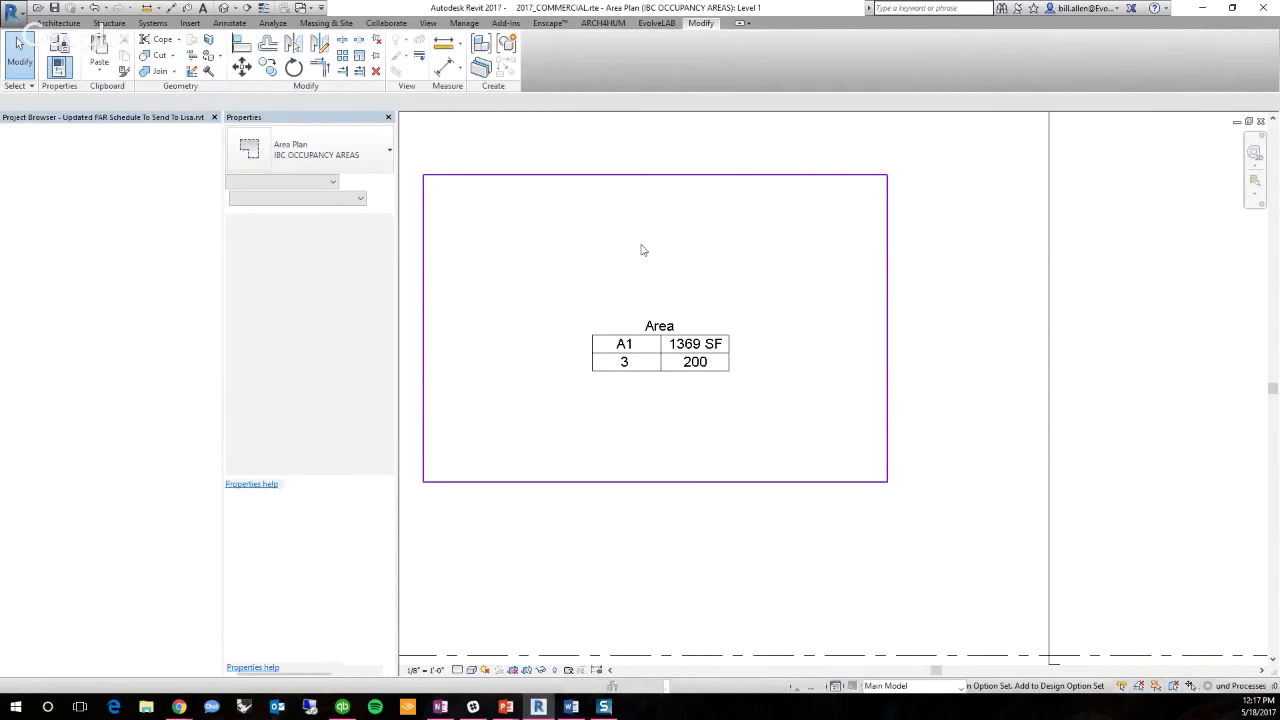
key(ctrl+Tab)
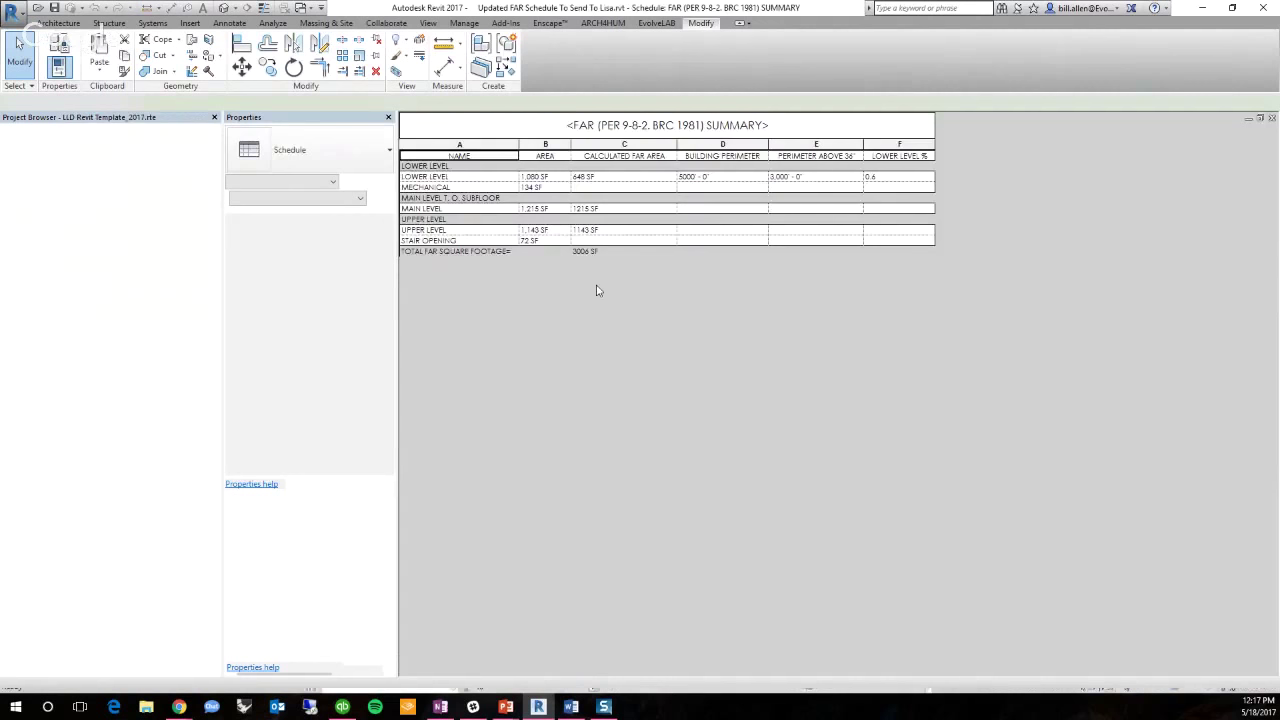
key(ctrl+Tab)
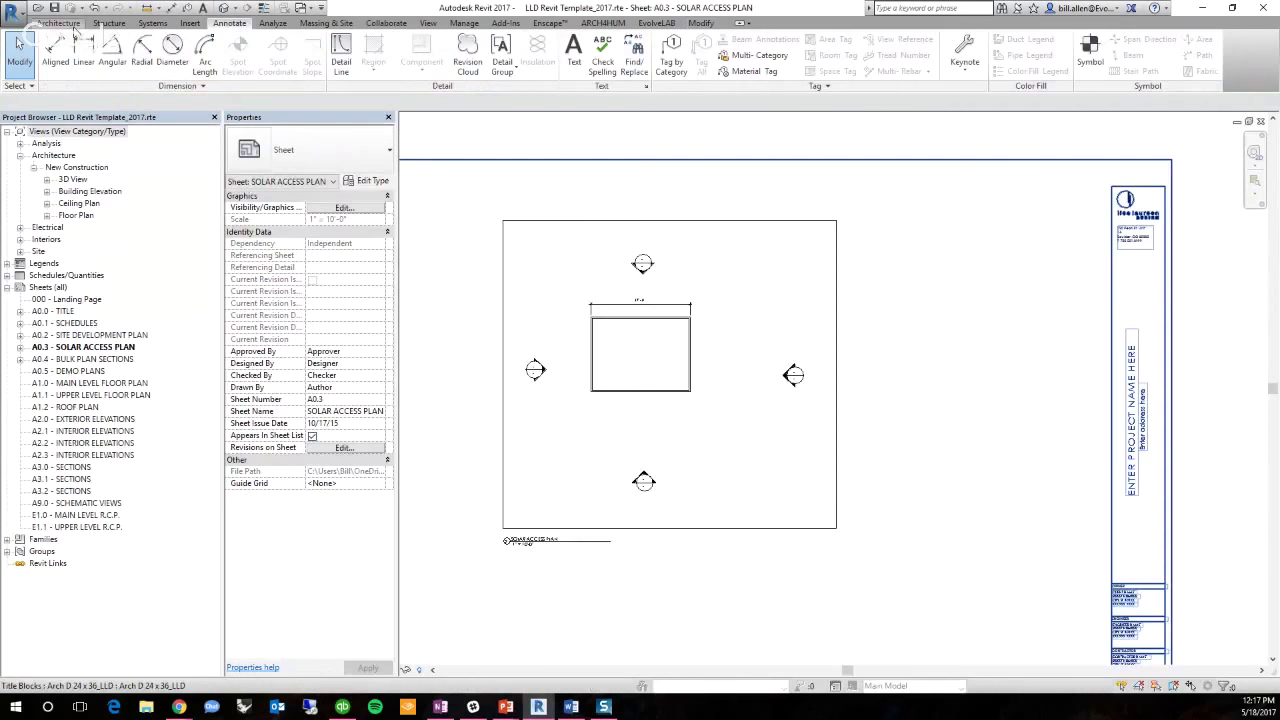
Open Project Template.rvt as a new local file, overwriting the existing local copy
key(ctrl+o)
click(646, 404)
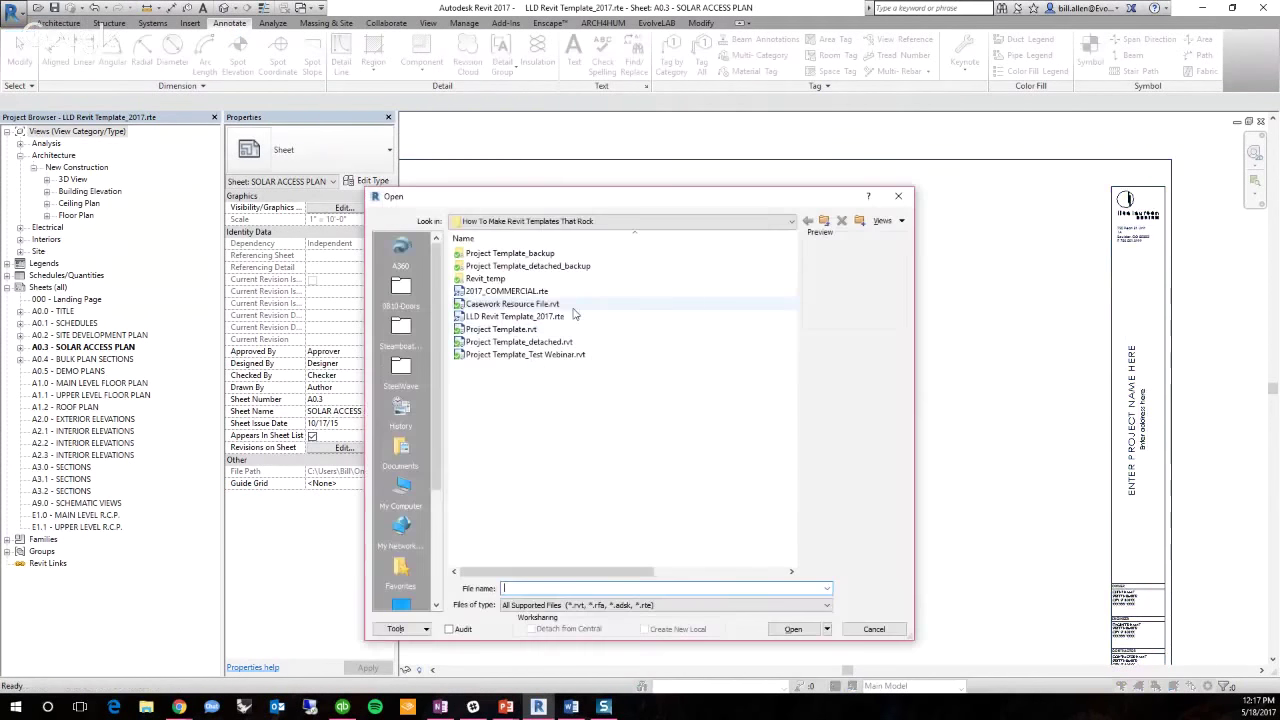
click(502, 332)
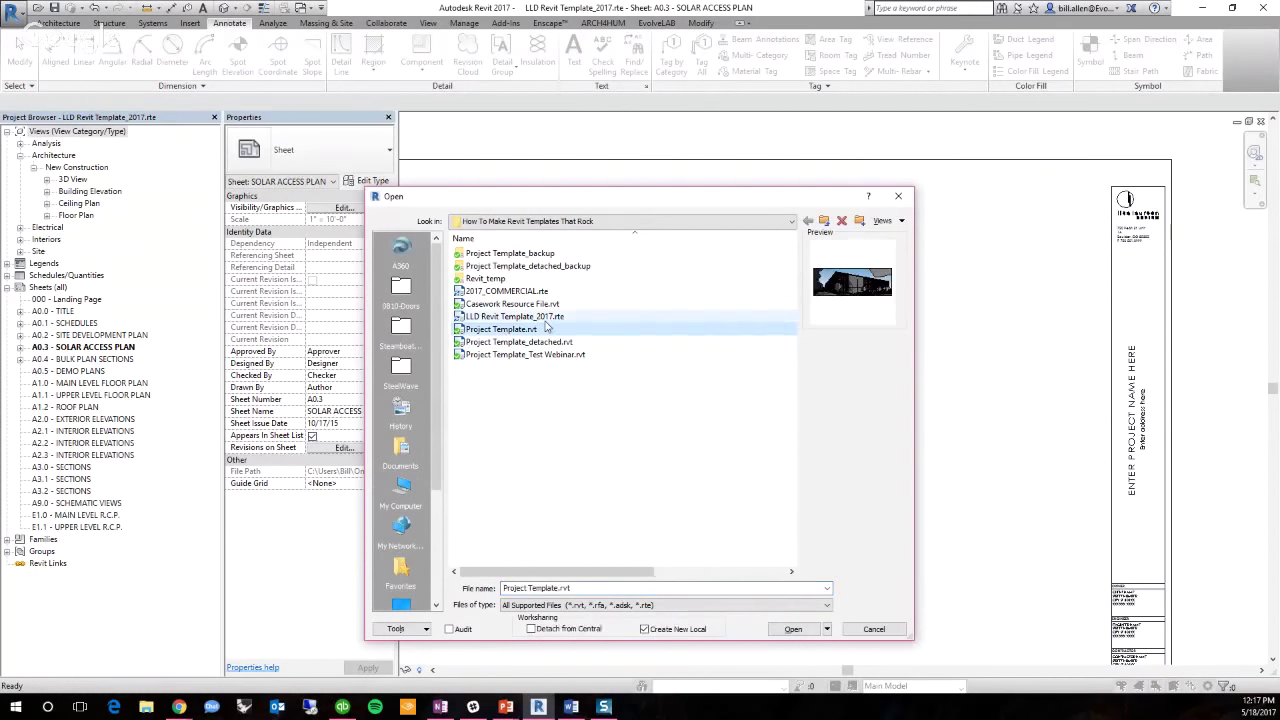
click(793, 629)
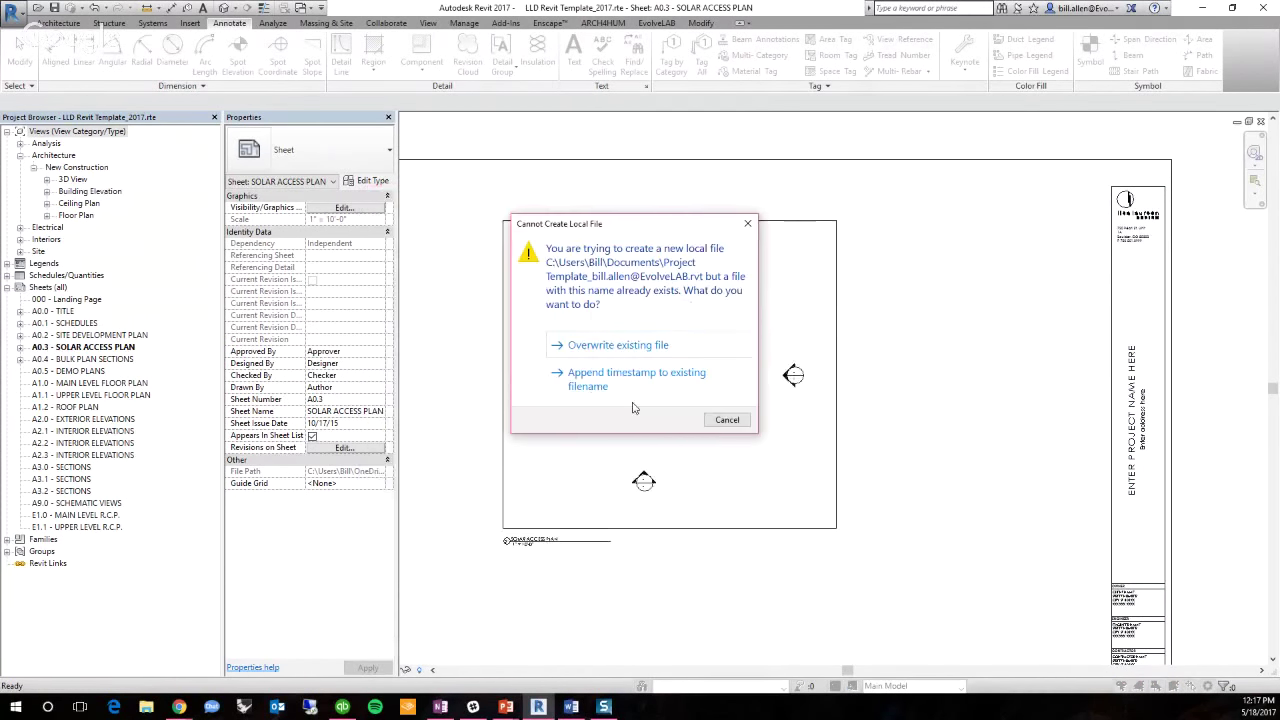
click(603, 381)
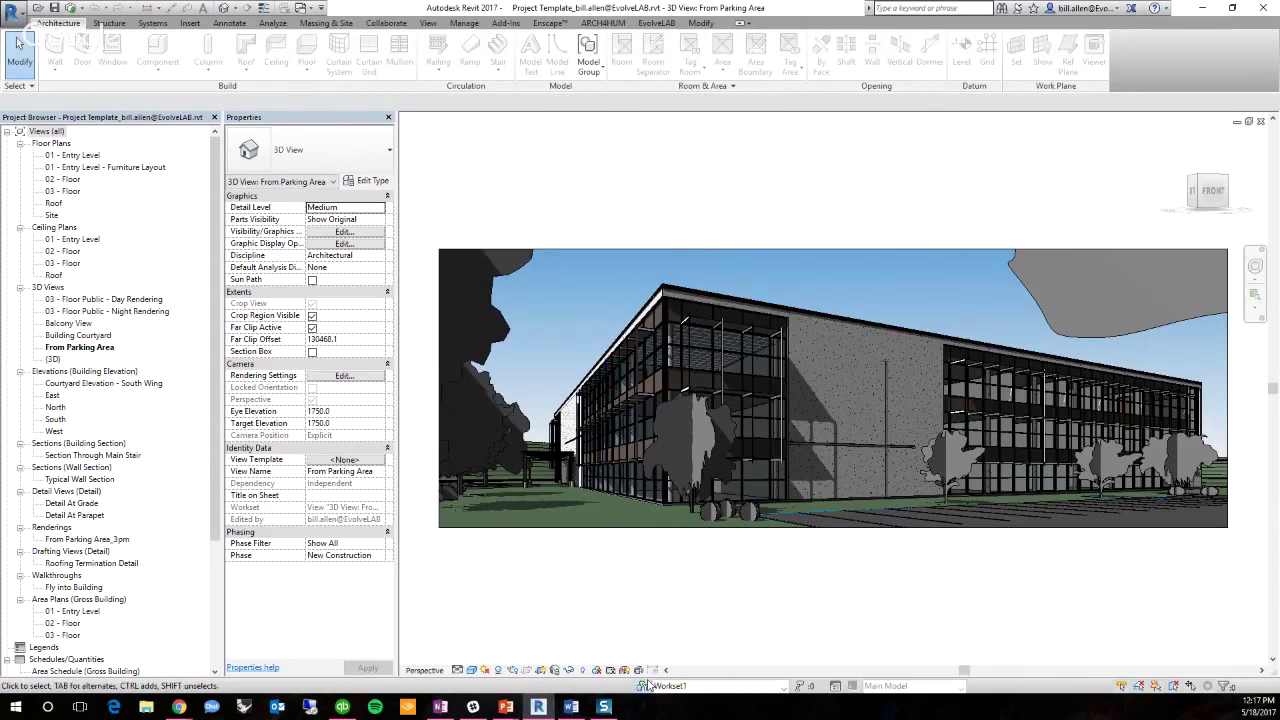
Examine the project's user-created worksets, including Code, the RVT-Electrical, Mechanical and Plumbing link worksets, Shared Levels and Grids, and Workset1
click(642, 686)
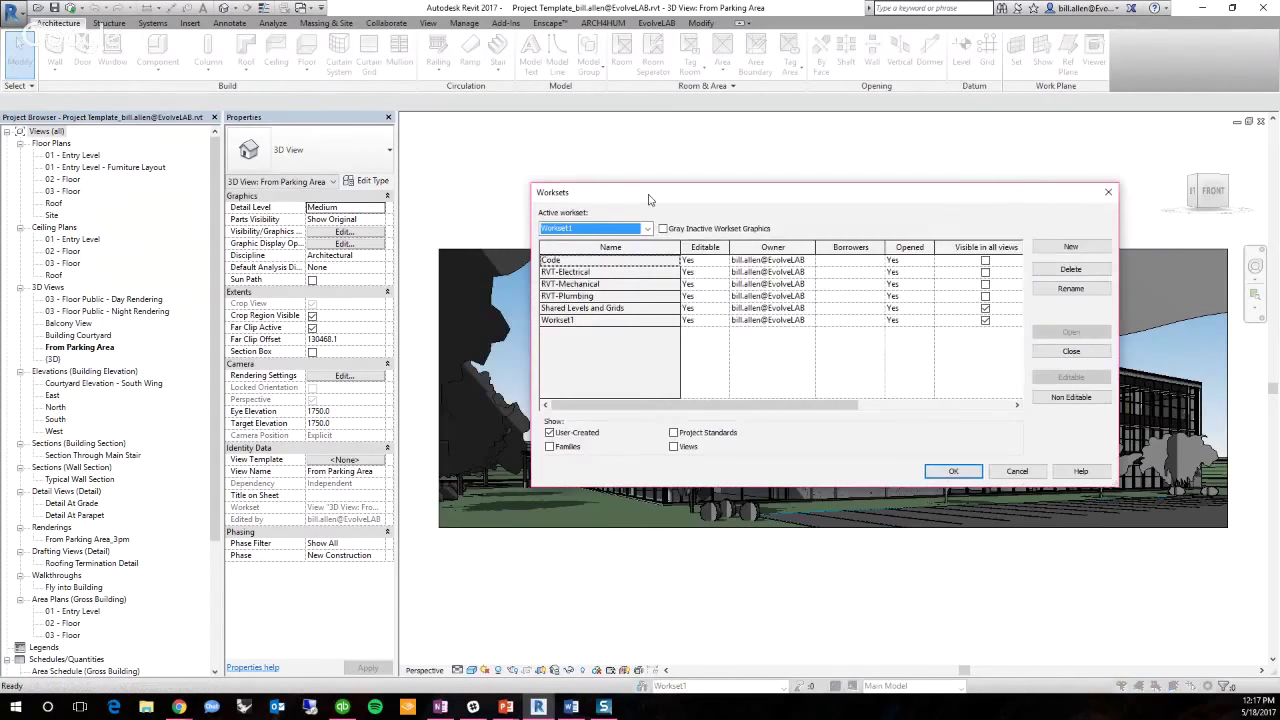
drag(648, 198, 527, 246)
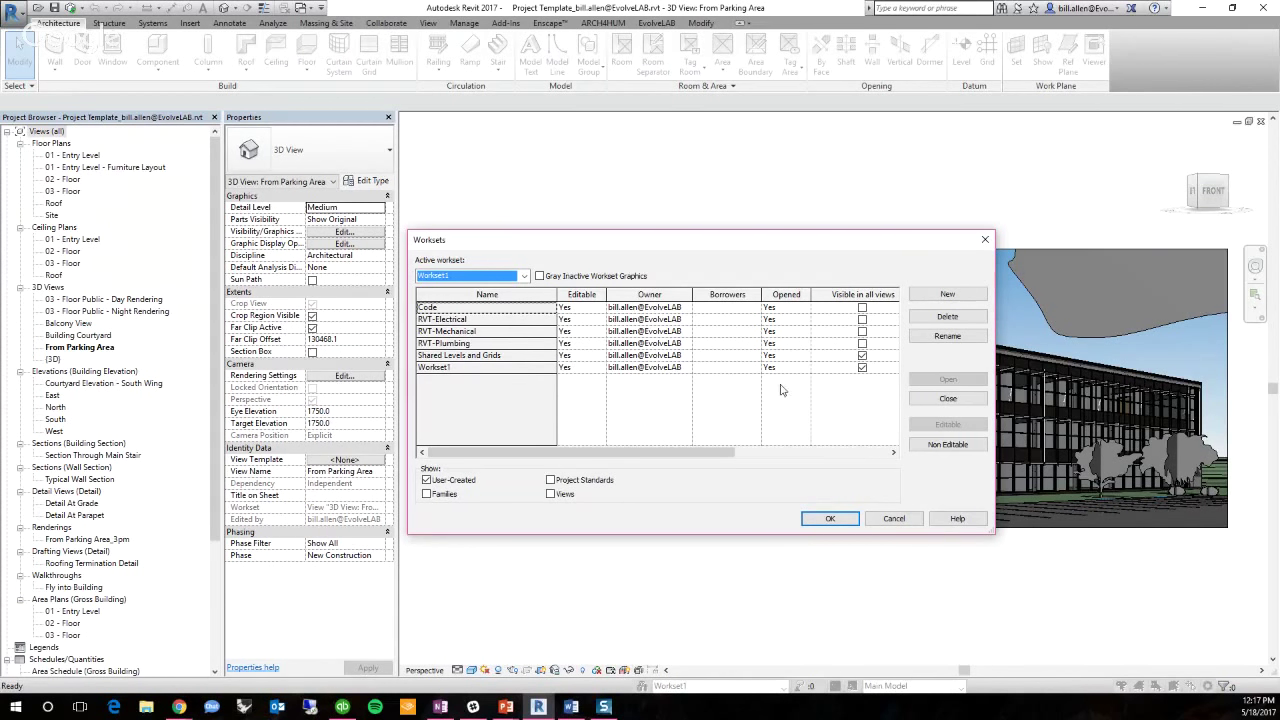
click(483, 344)
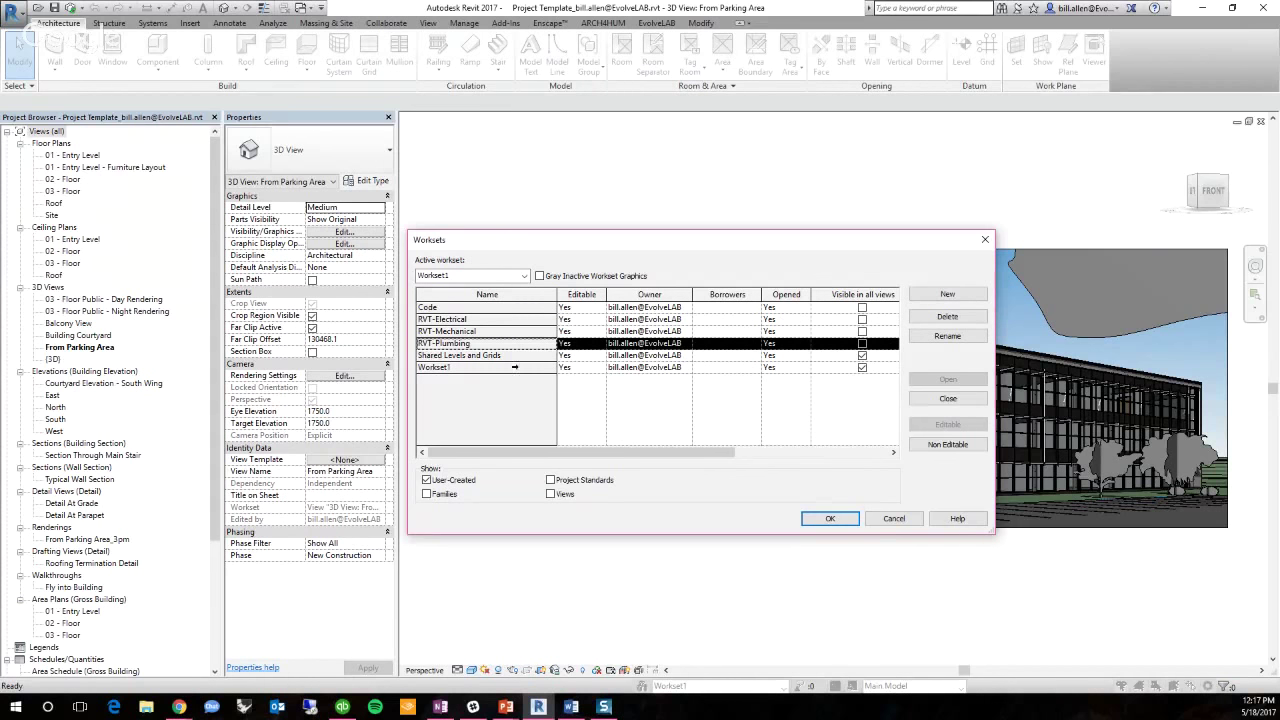
click(480, 333)
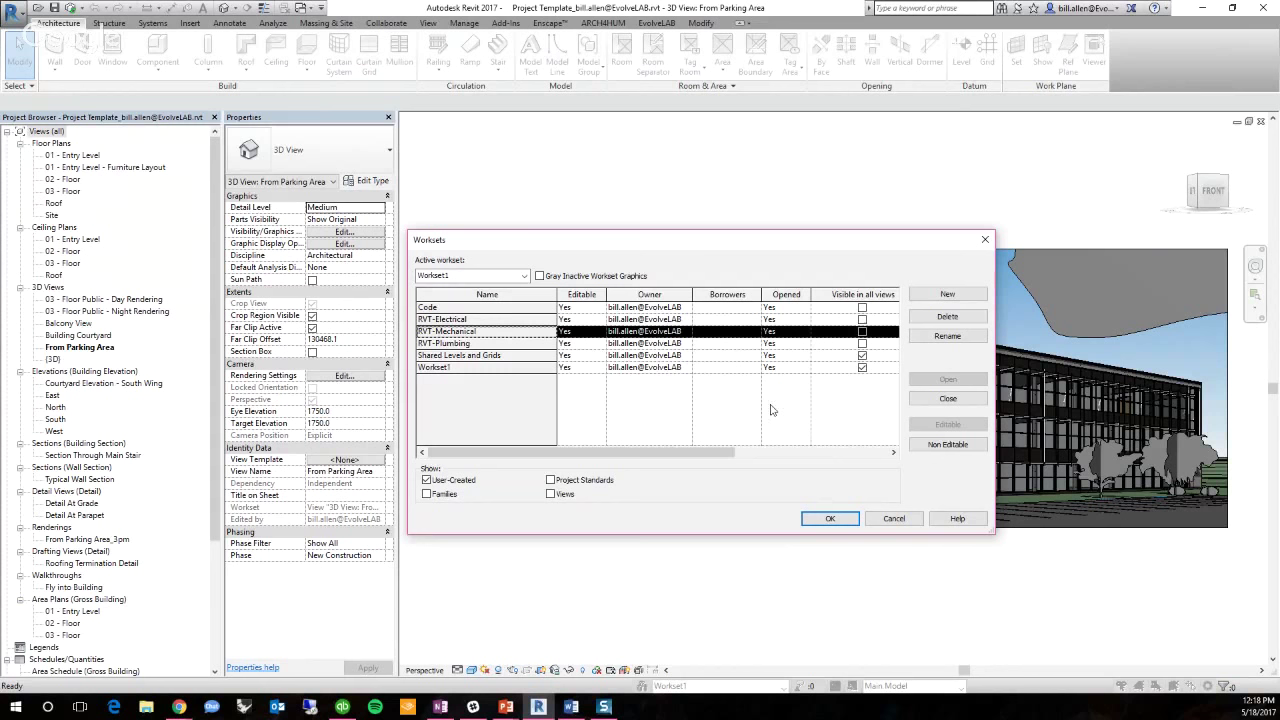
click(499, 308)
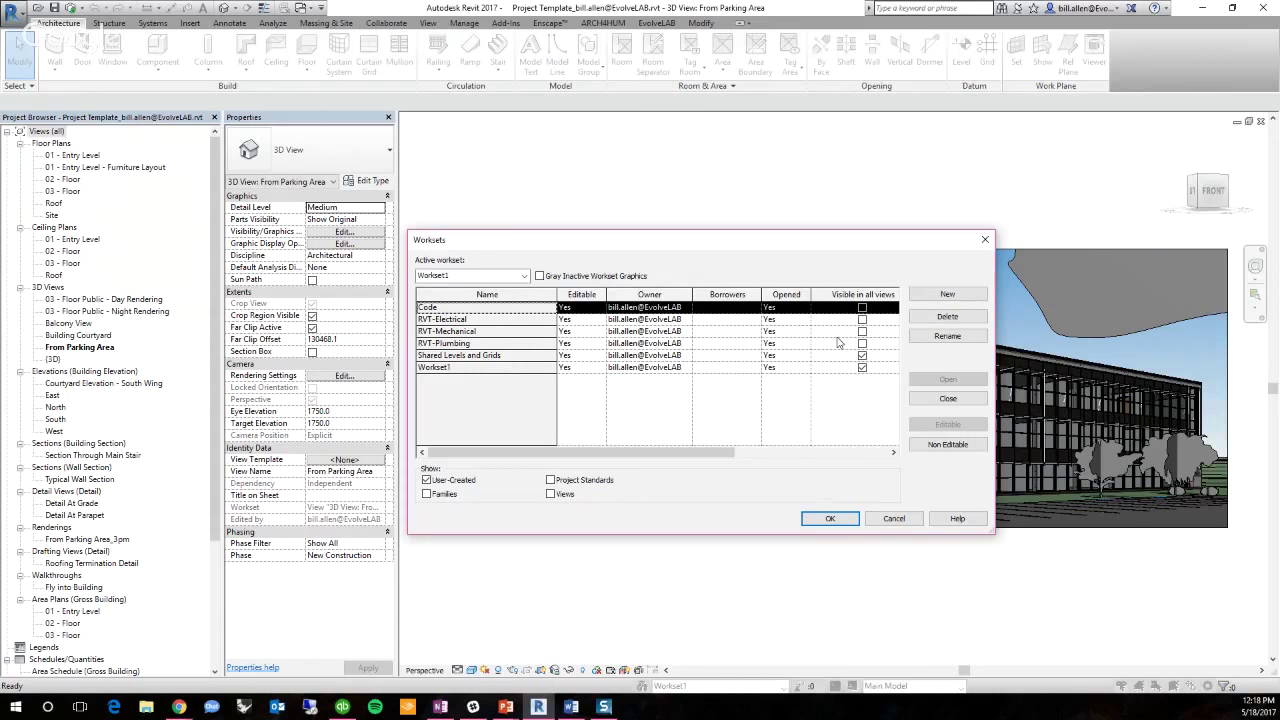
click(437, 319)
click(465, 331)
click(469, 356)
click(468, 367)
click(467, 356)
click(467, 344)
key(Up)
key(Up)
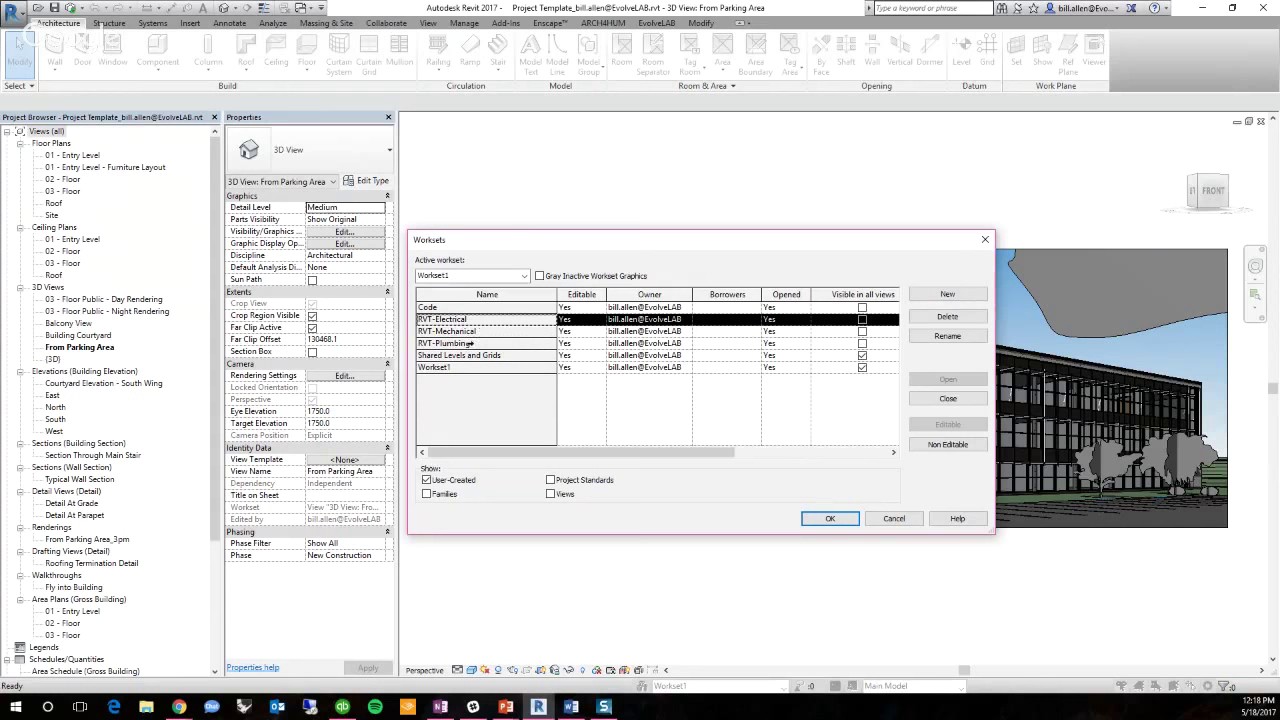
Review the RVT-Plumbing, RVT-Mechanical and RVT-Electrical link worksets, and leave the workset list without changes
click(468, 343)
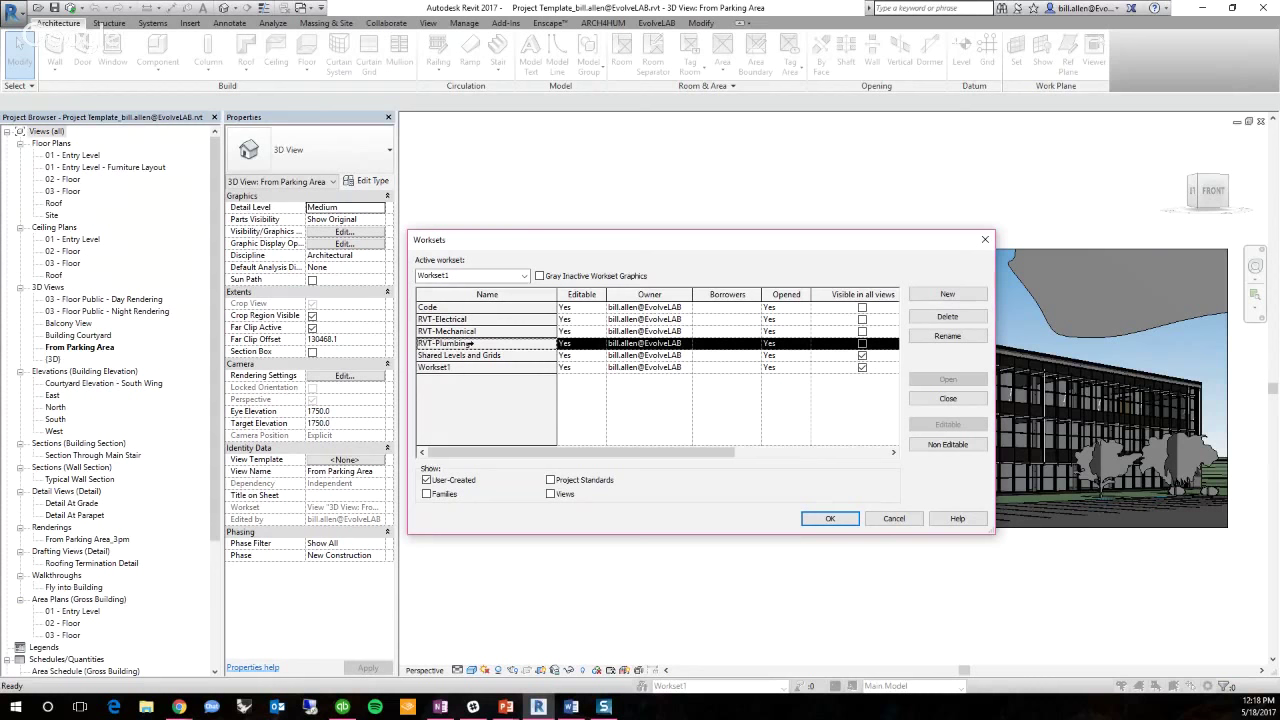
click(466, 331)
click(465, 319)
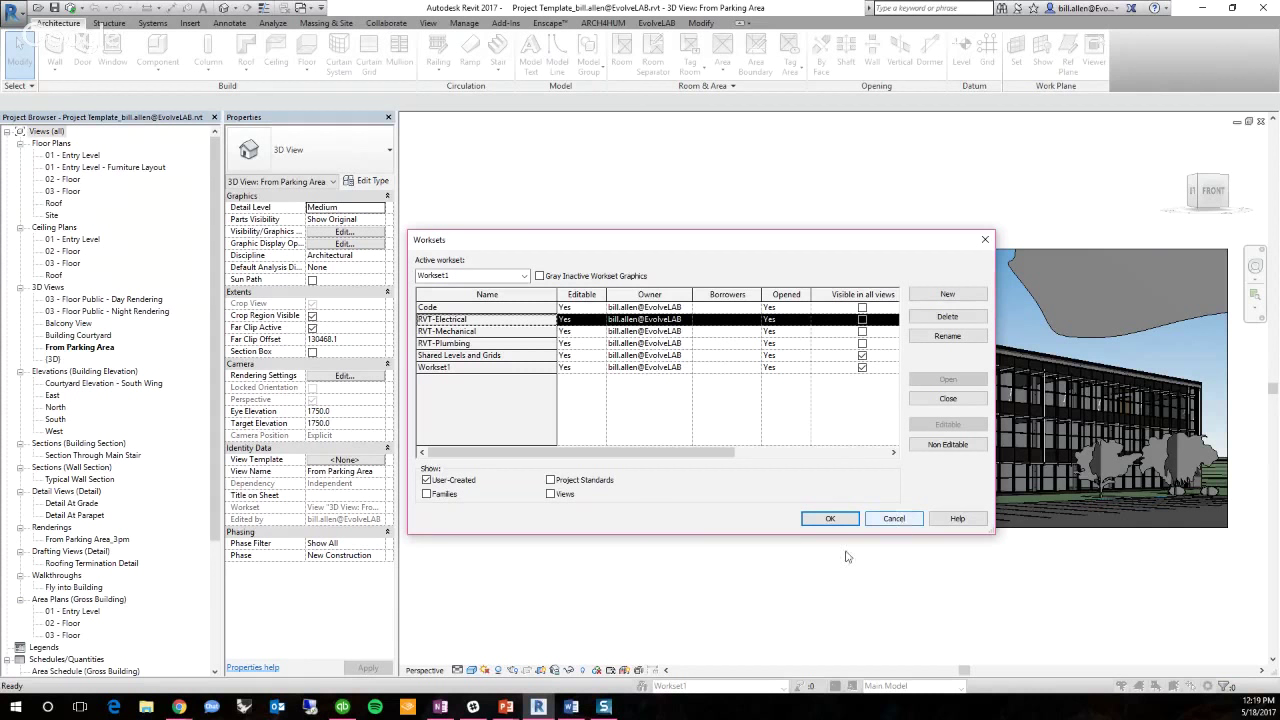
click(490, 331)
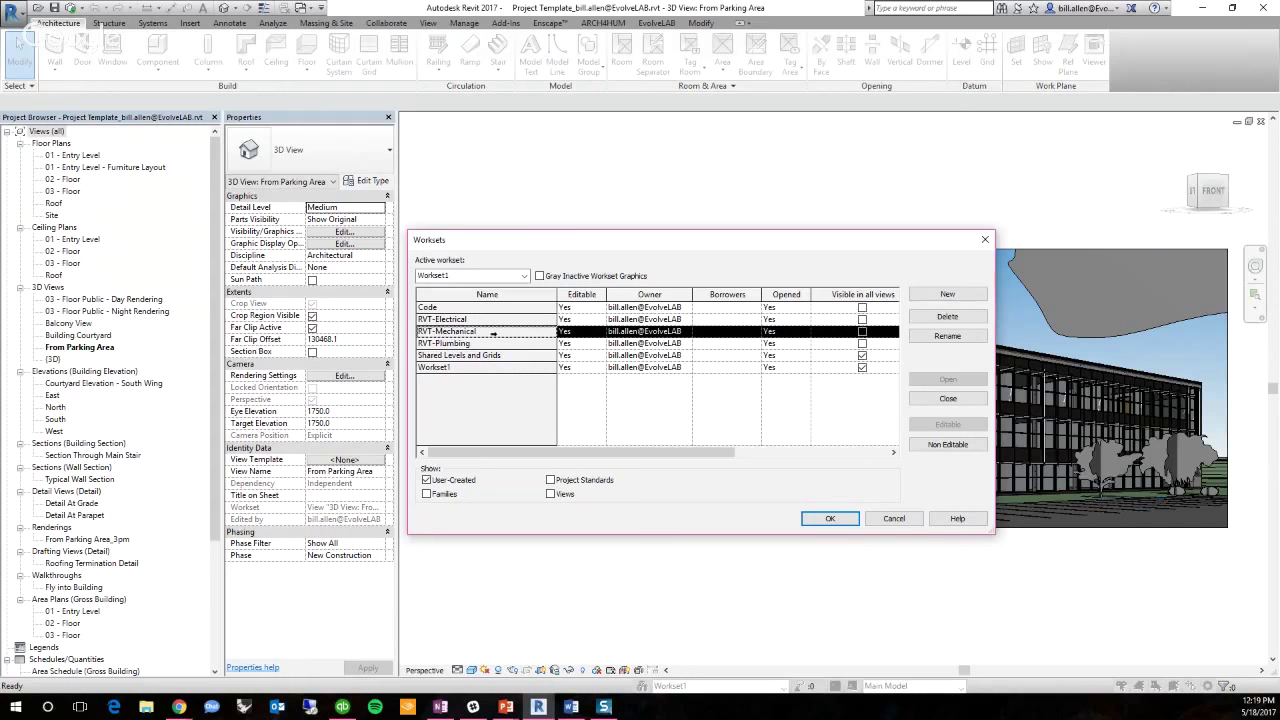
click(894, 519)
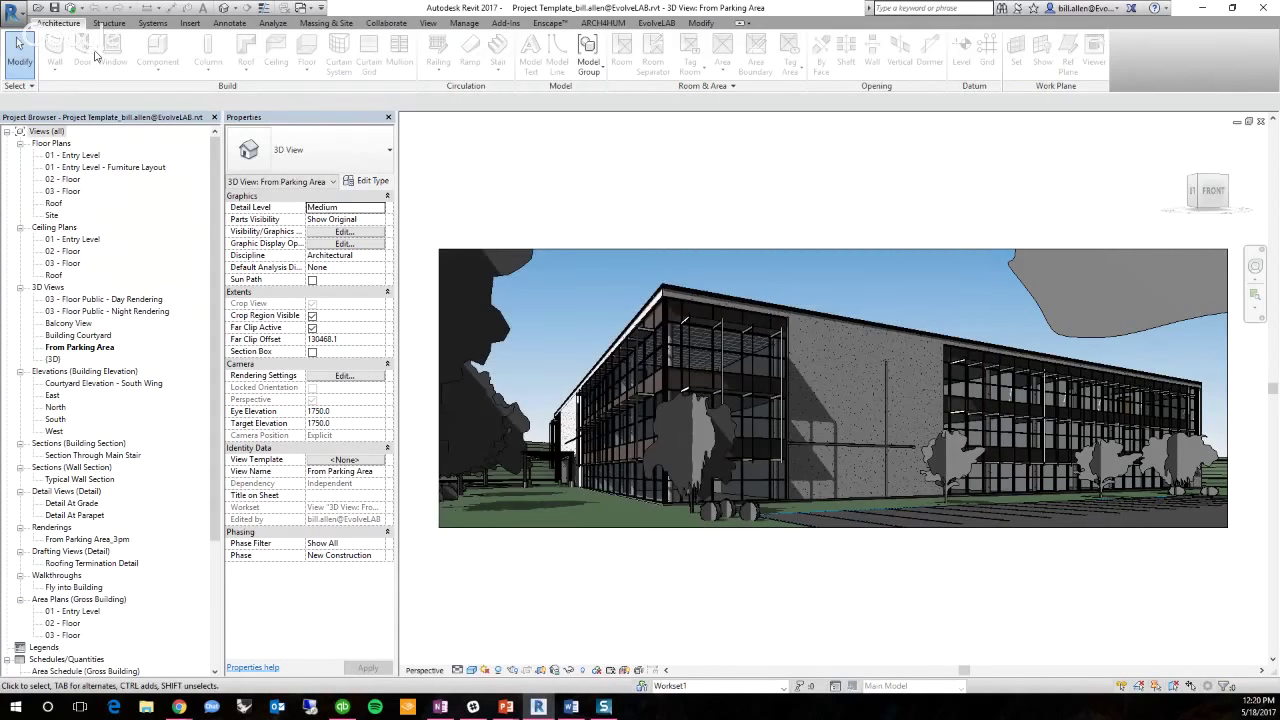
Check which template file is offered for a new project and cancel without creating one
click(13, 10)
mouse_move(43, 64)
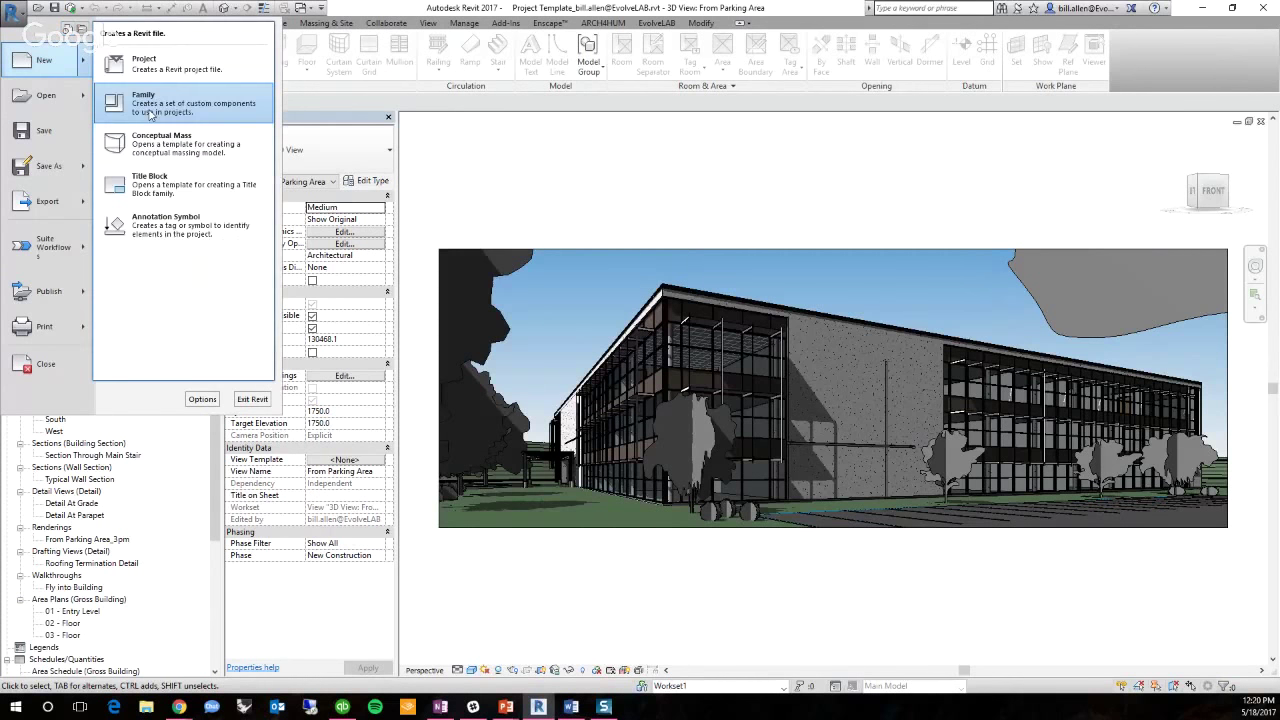
click(150, 64)
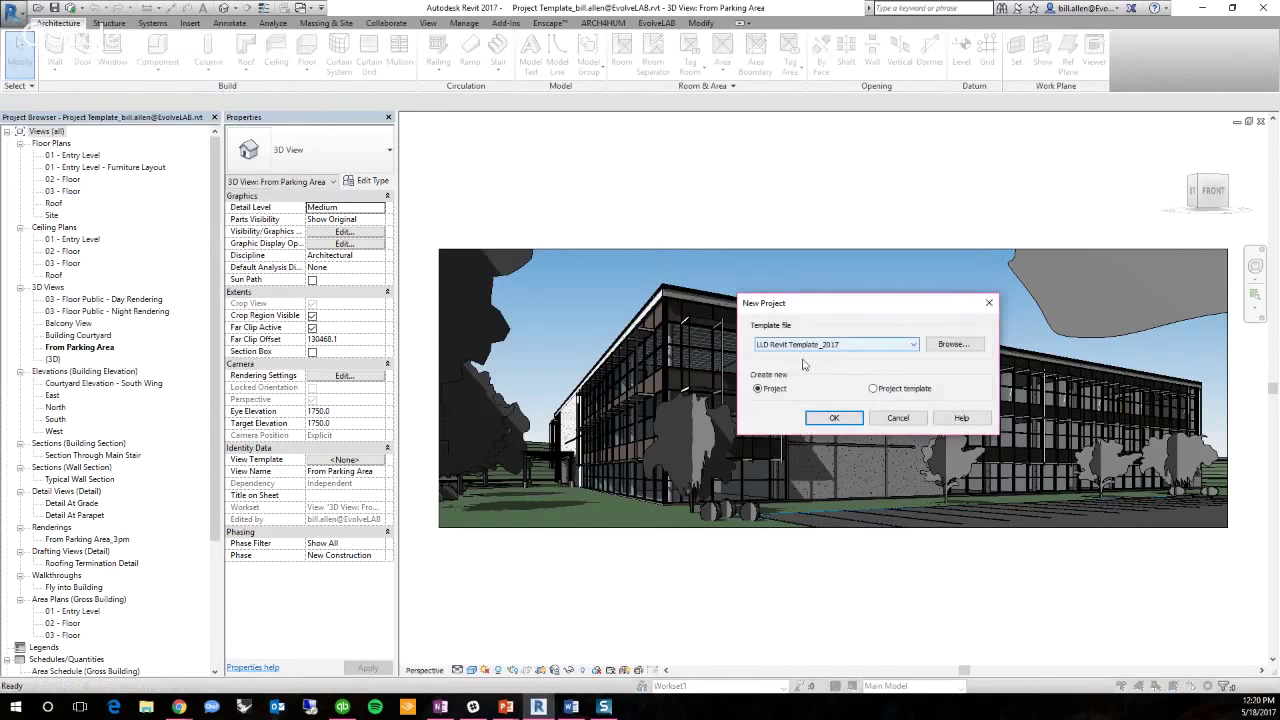
click(898, 418)
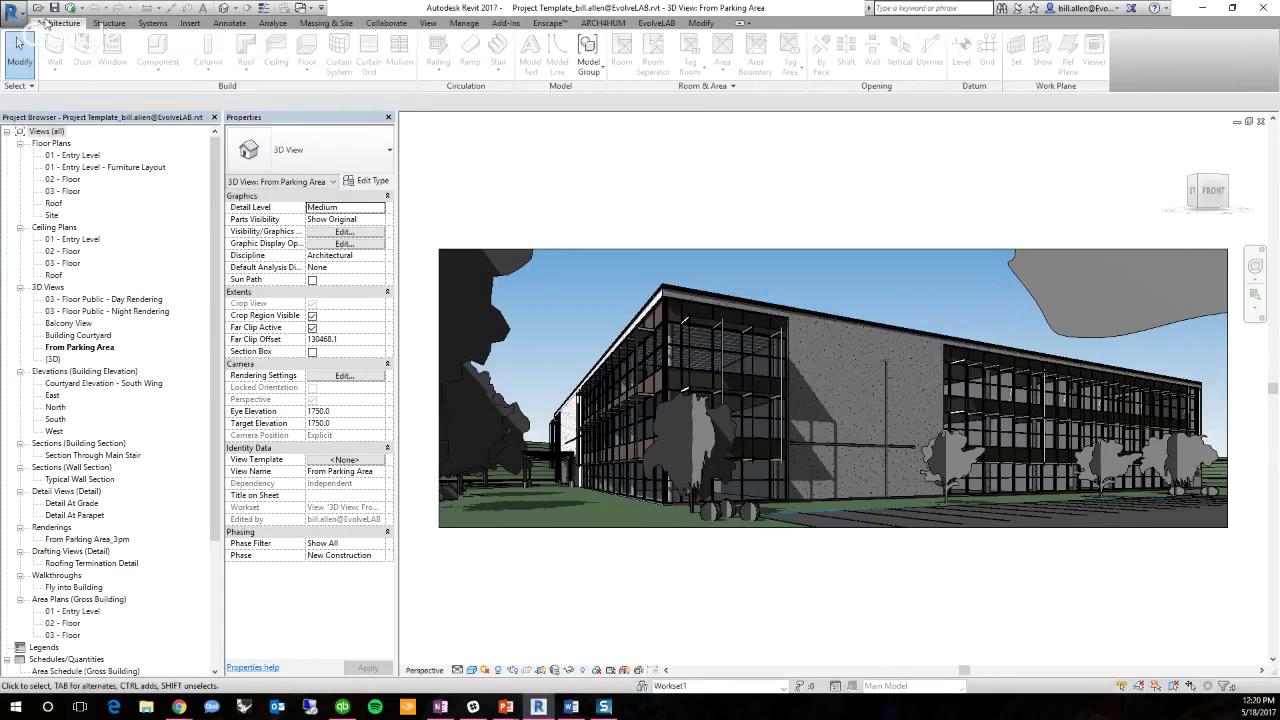
Try to open Project Template.rvt detached from central while preserving its worksets
click(37, 8)
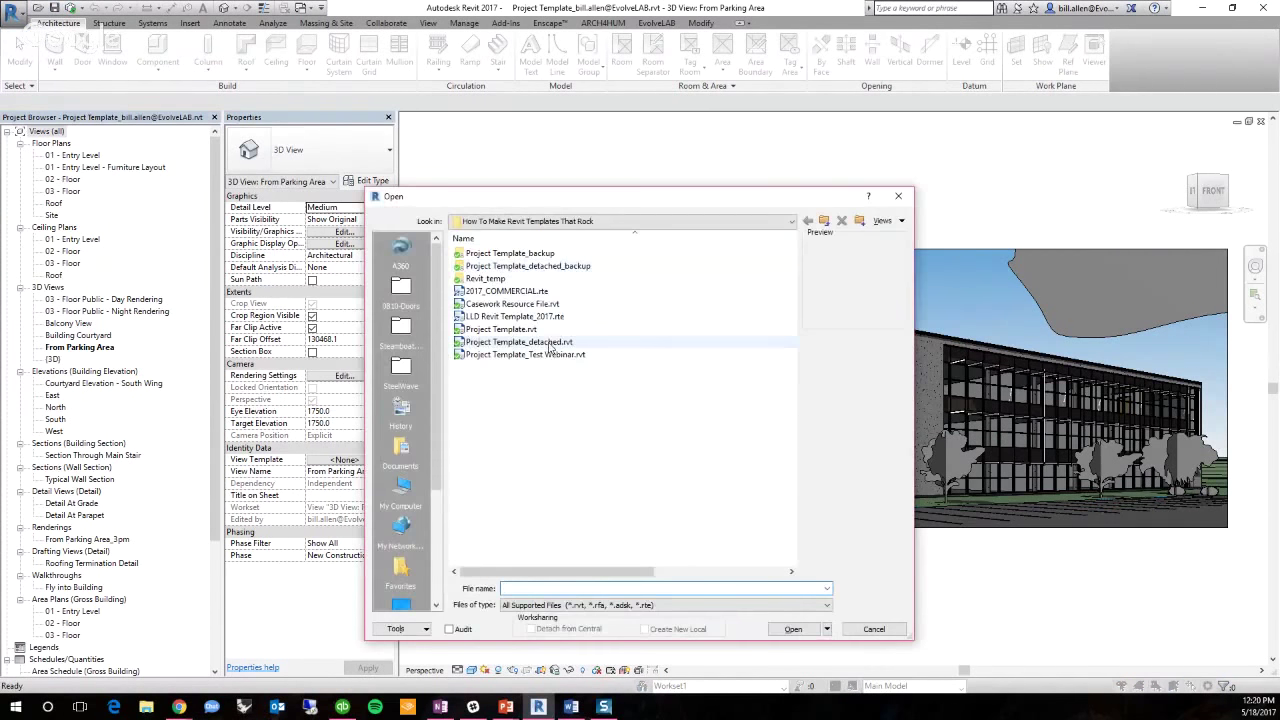
click(519, 334)
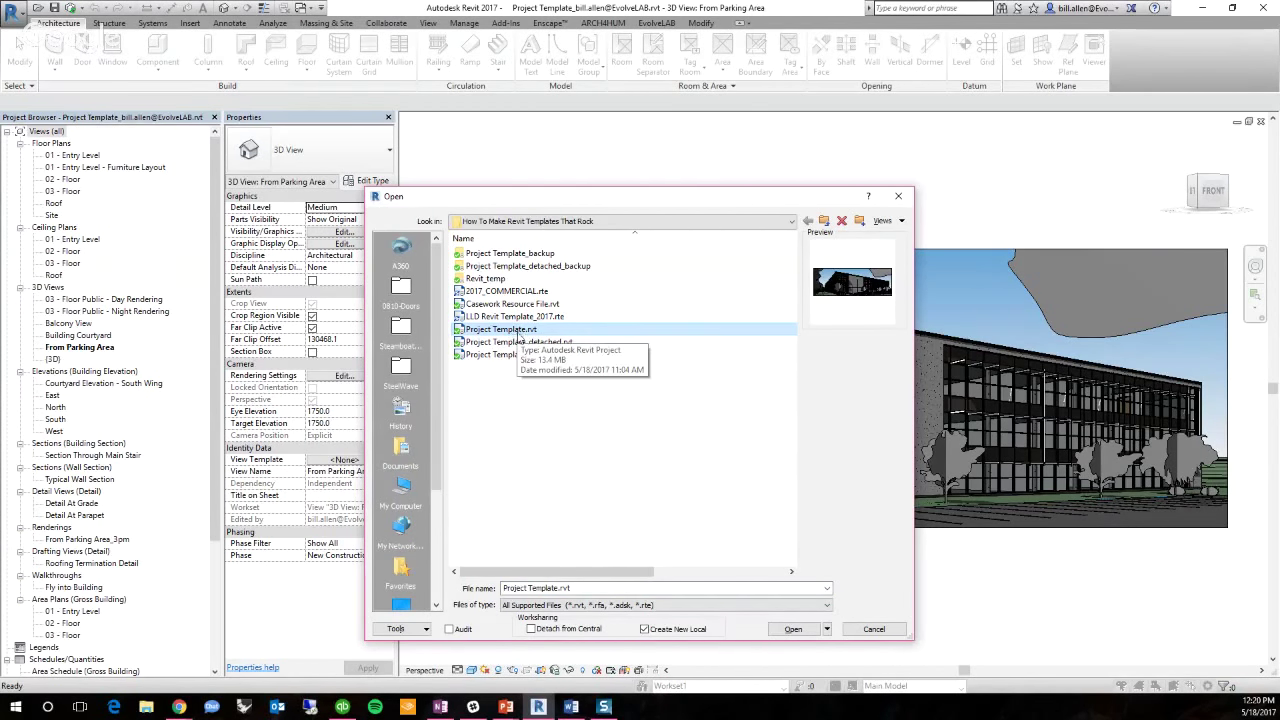
click(533, 629)
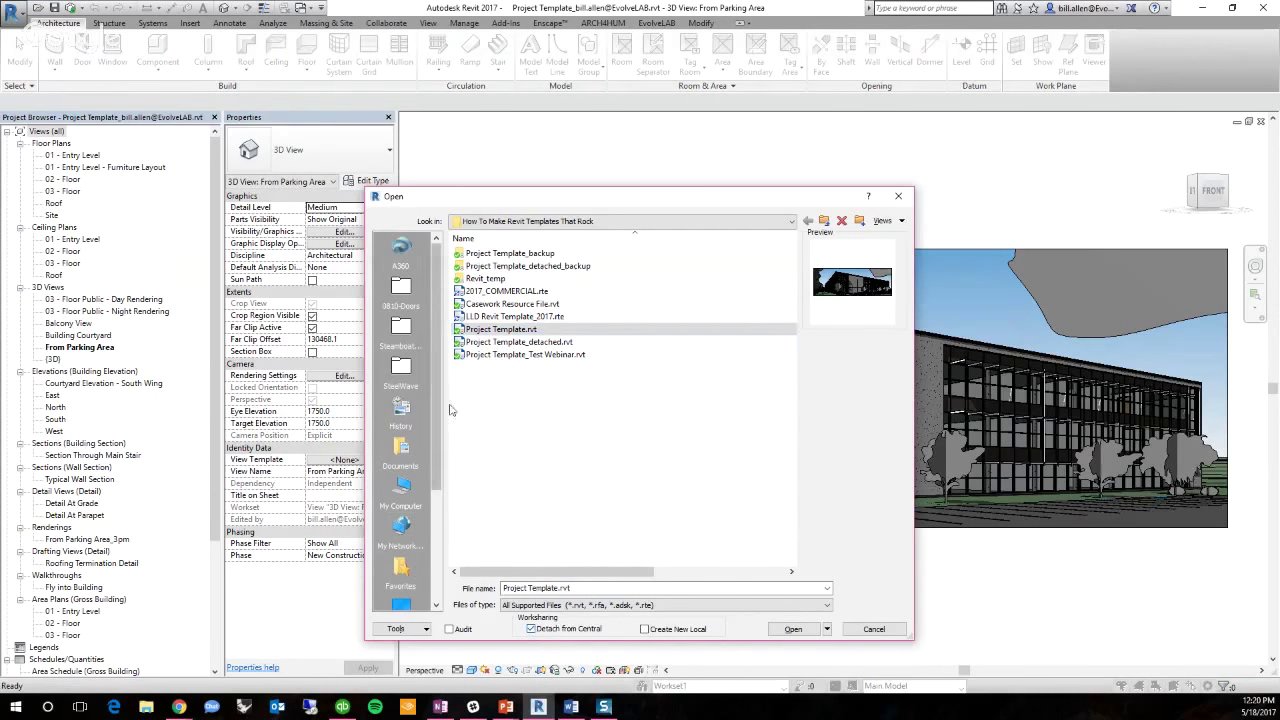
click(806, 632)
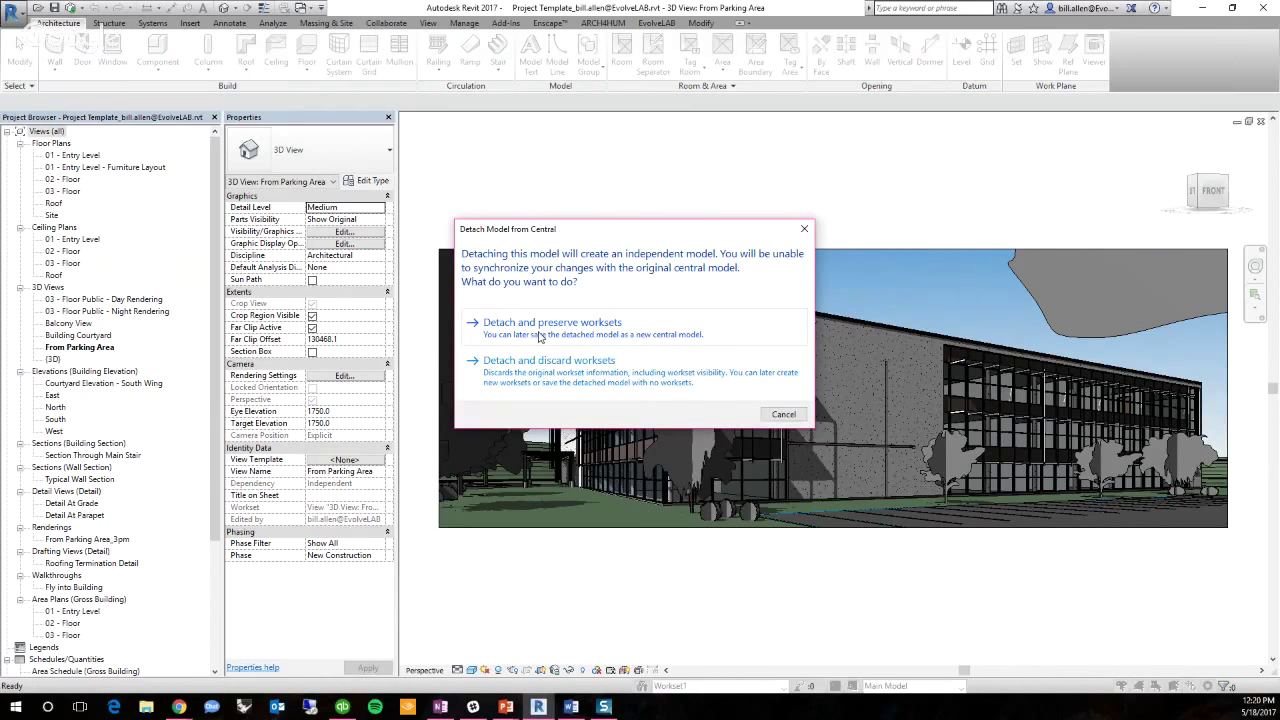
click(538, 336)
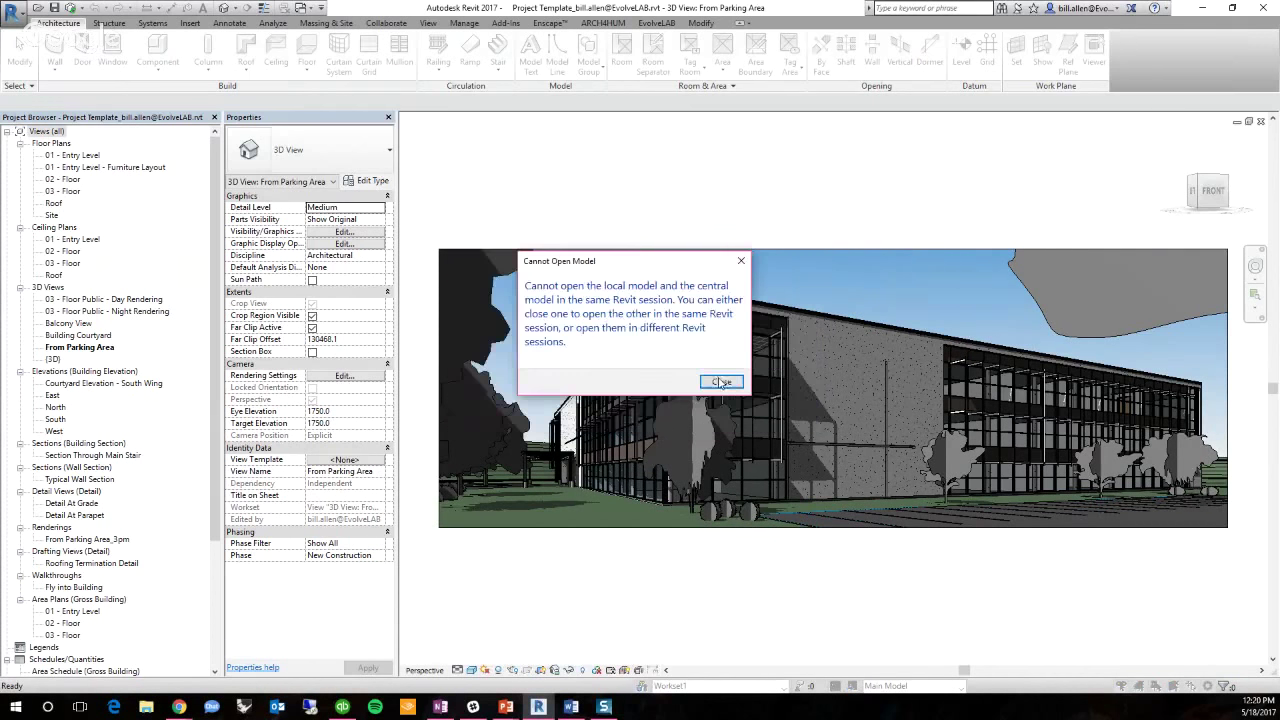
click(721, 381)
click(712, 356)
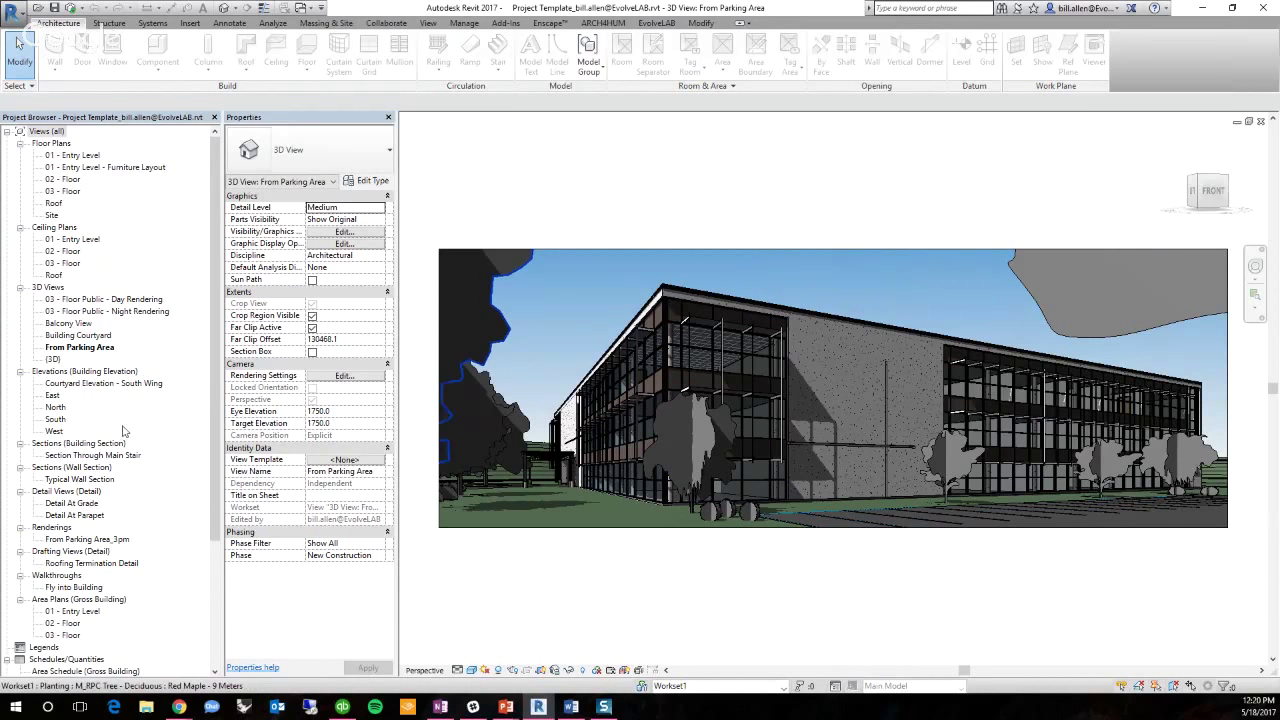
key(alt+Tab)
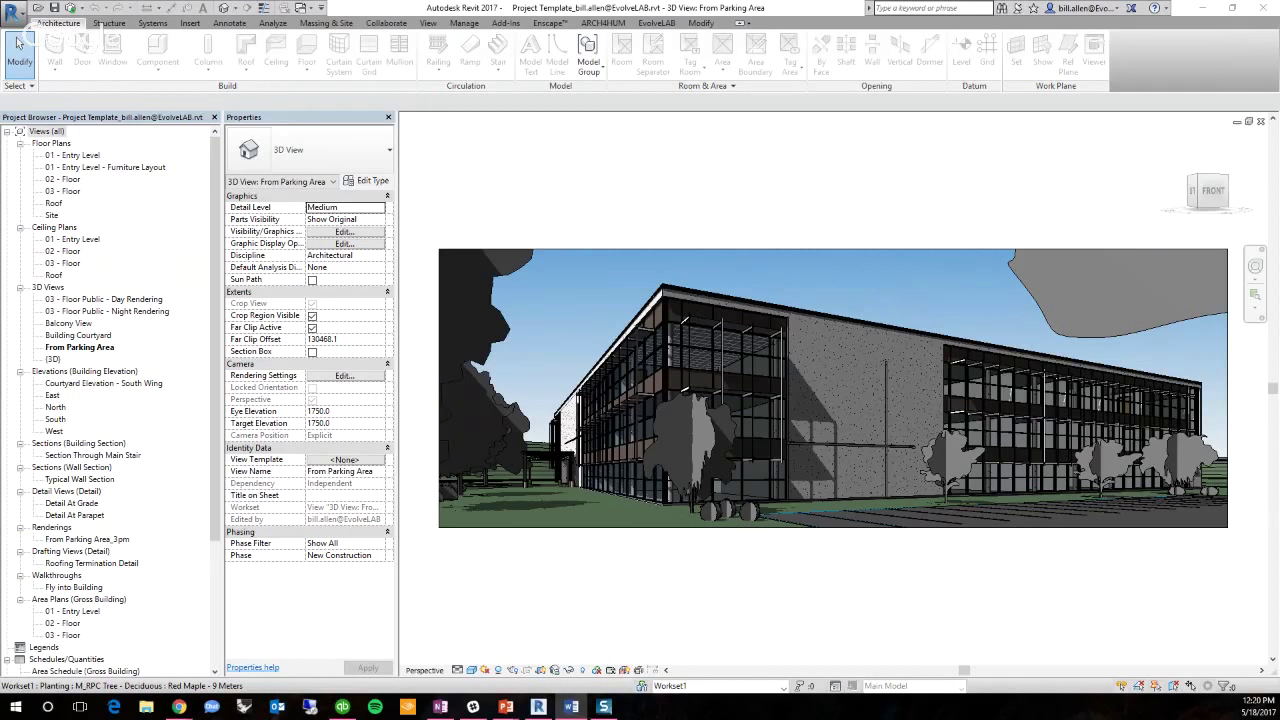
key(alt+Tab)
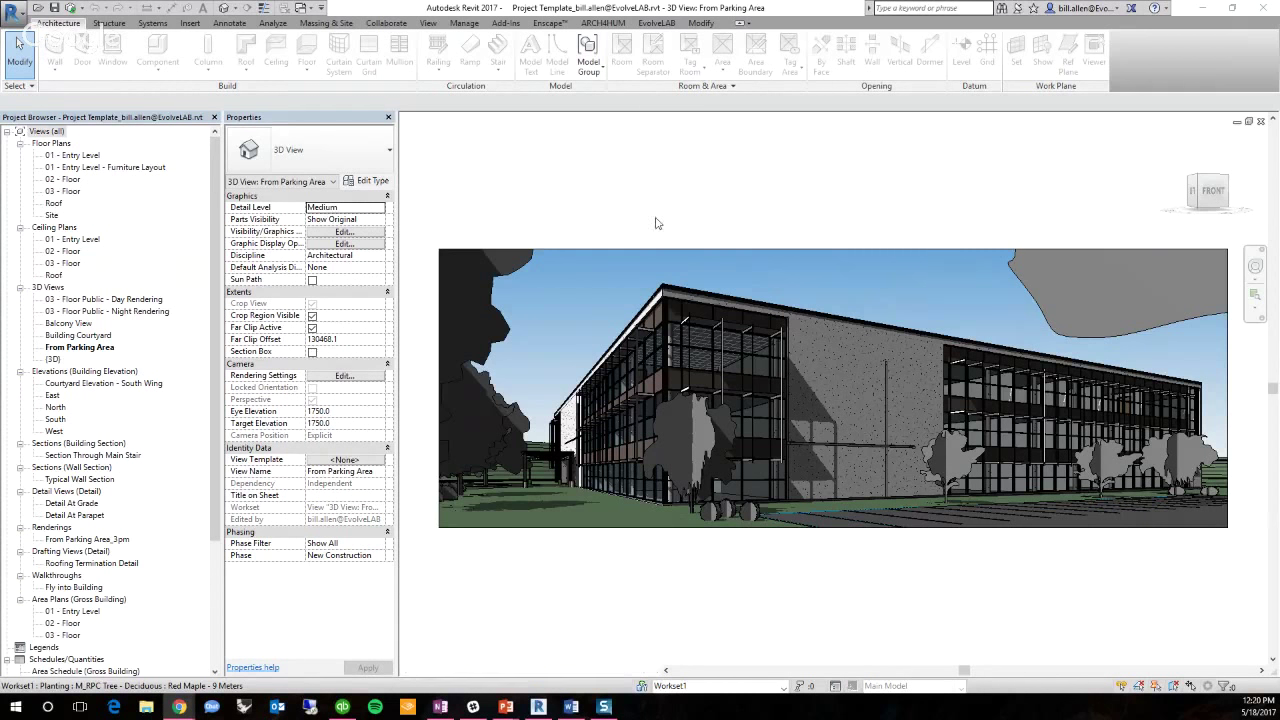
key(alt+Tab)
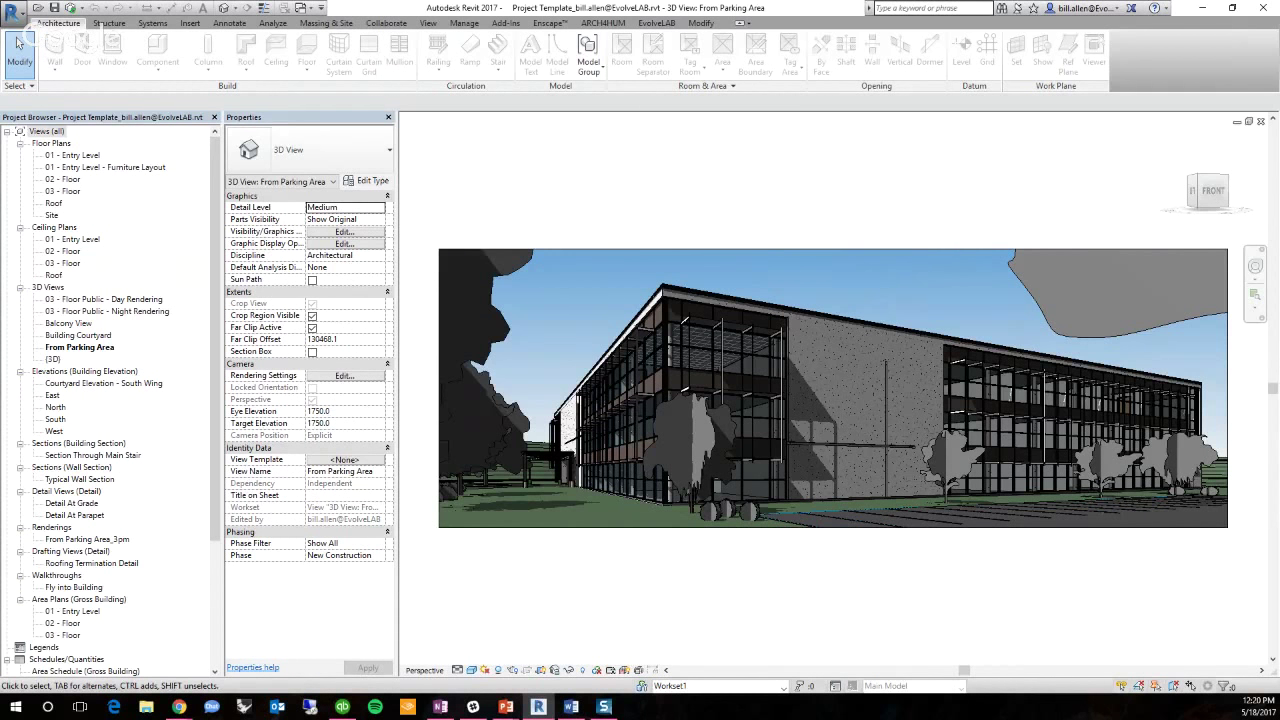
key(alt+Tab)
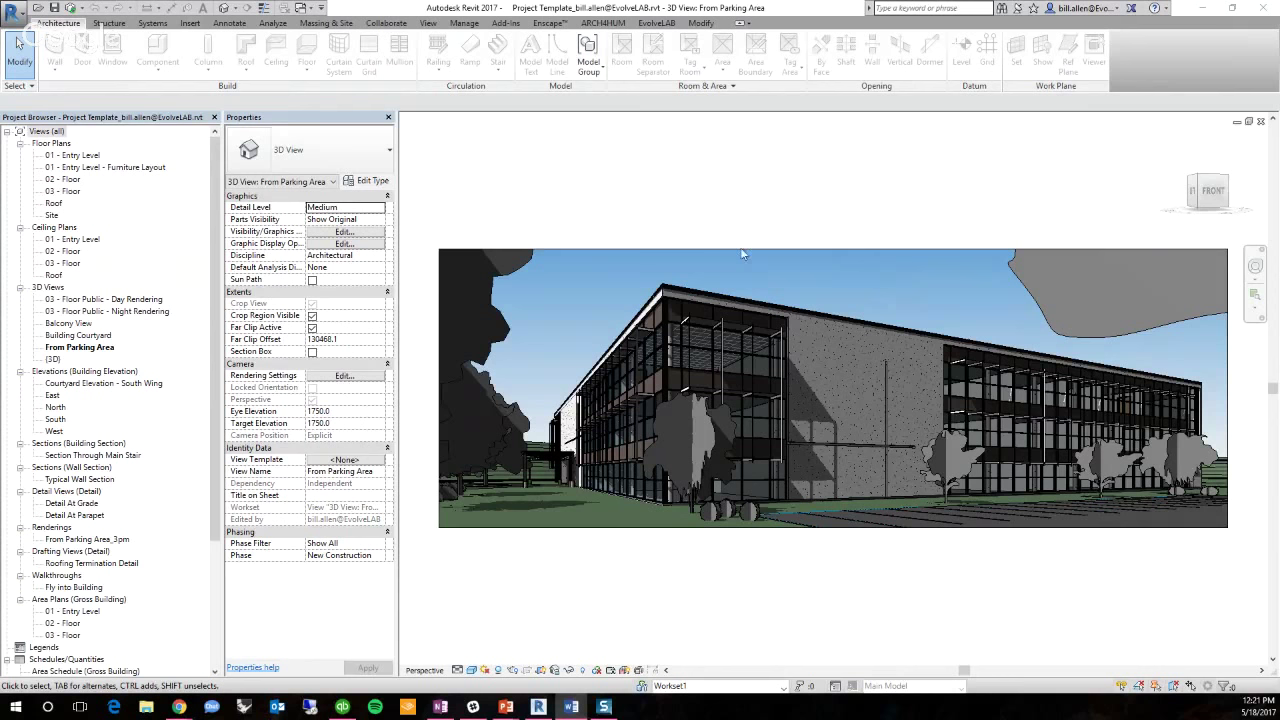
Bring up the 3D view of Casework Resource File.rvt and examine its base, tall and wall cabinet displays
click(38, 8)
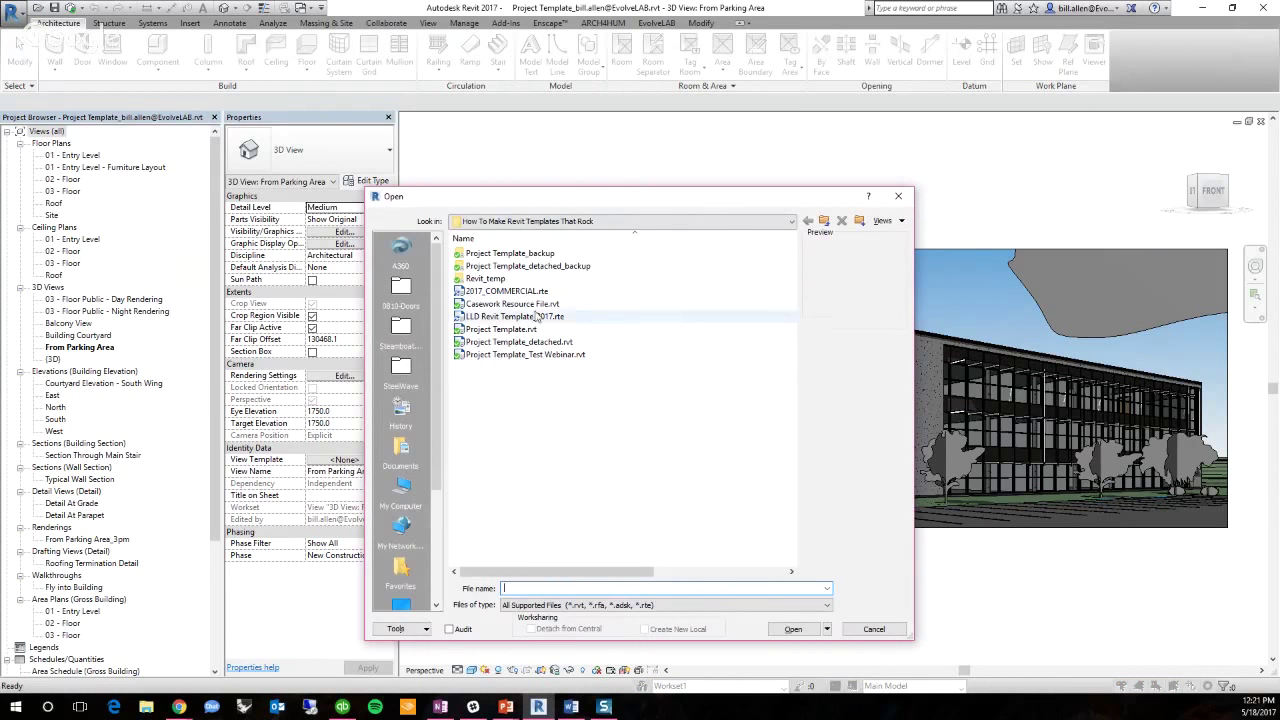
click(858, 630)
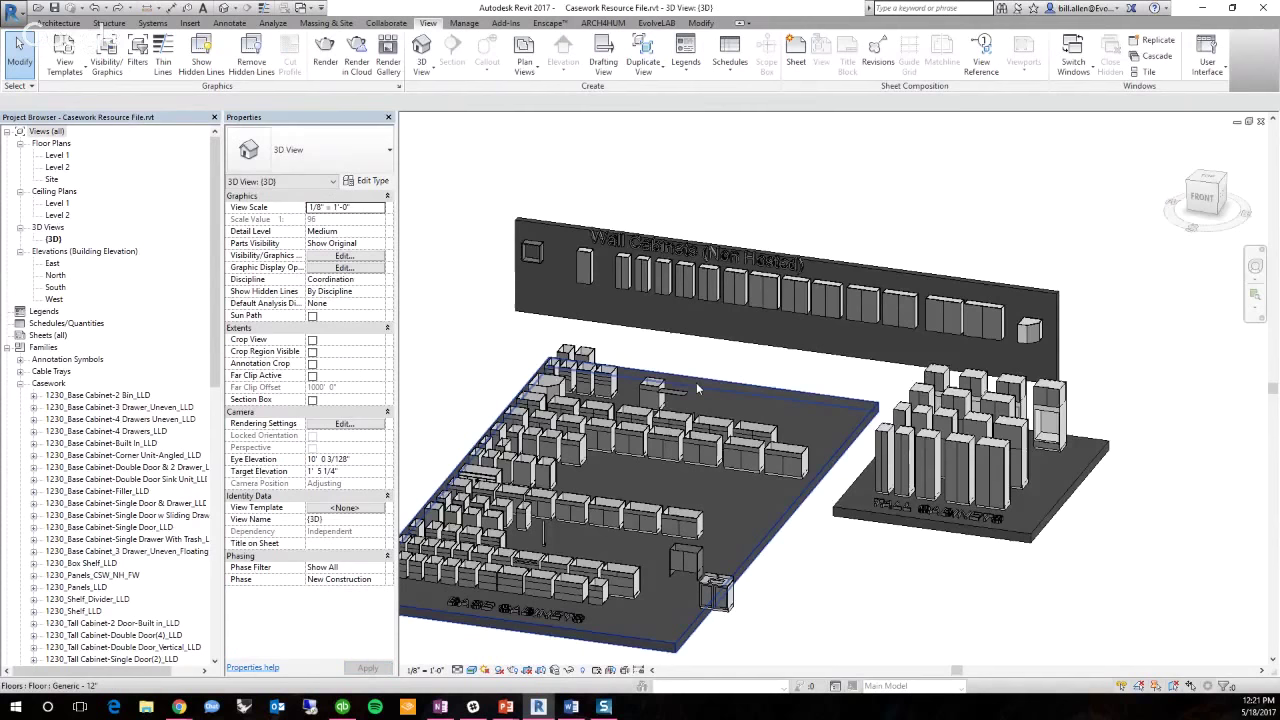
shift+middle_drag(640, 520, 820, 567)
scroll(622, 320, down, 2)
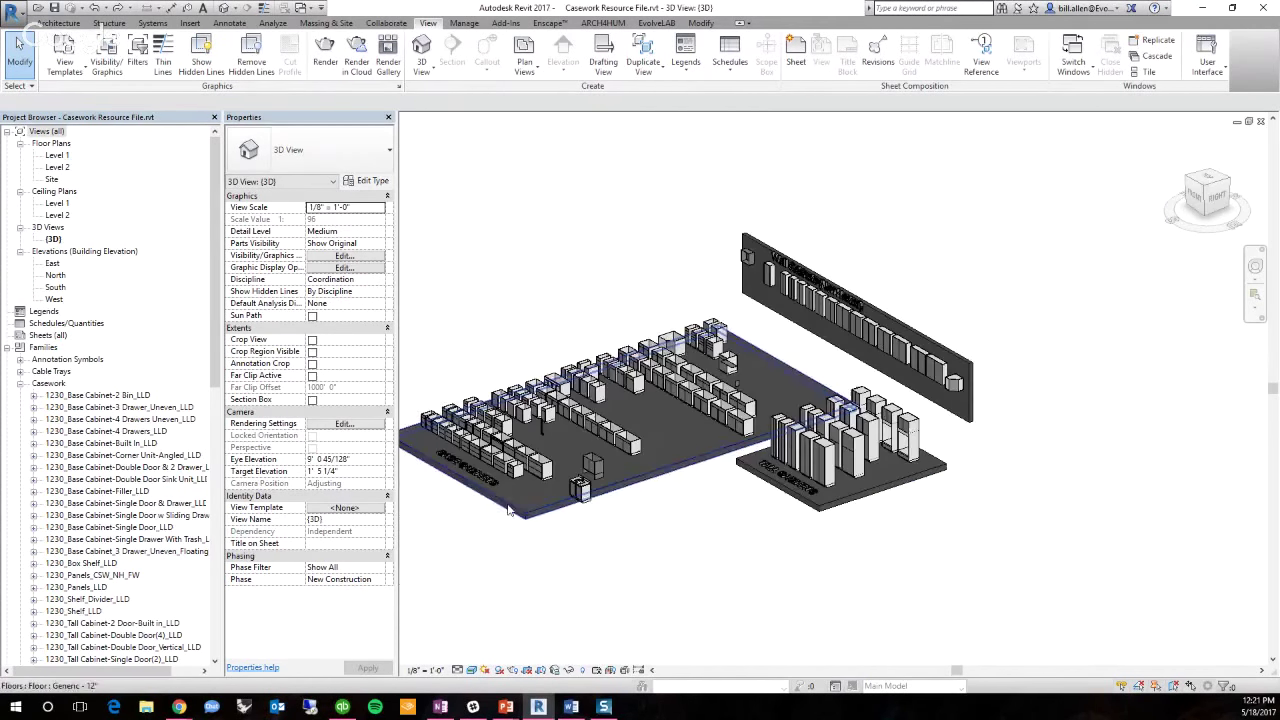
scroll(465, 456, up, 5)
shift+middle_drag(465, 456, 780, 548)
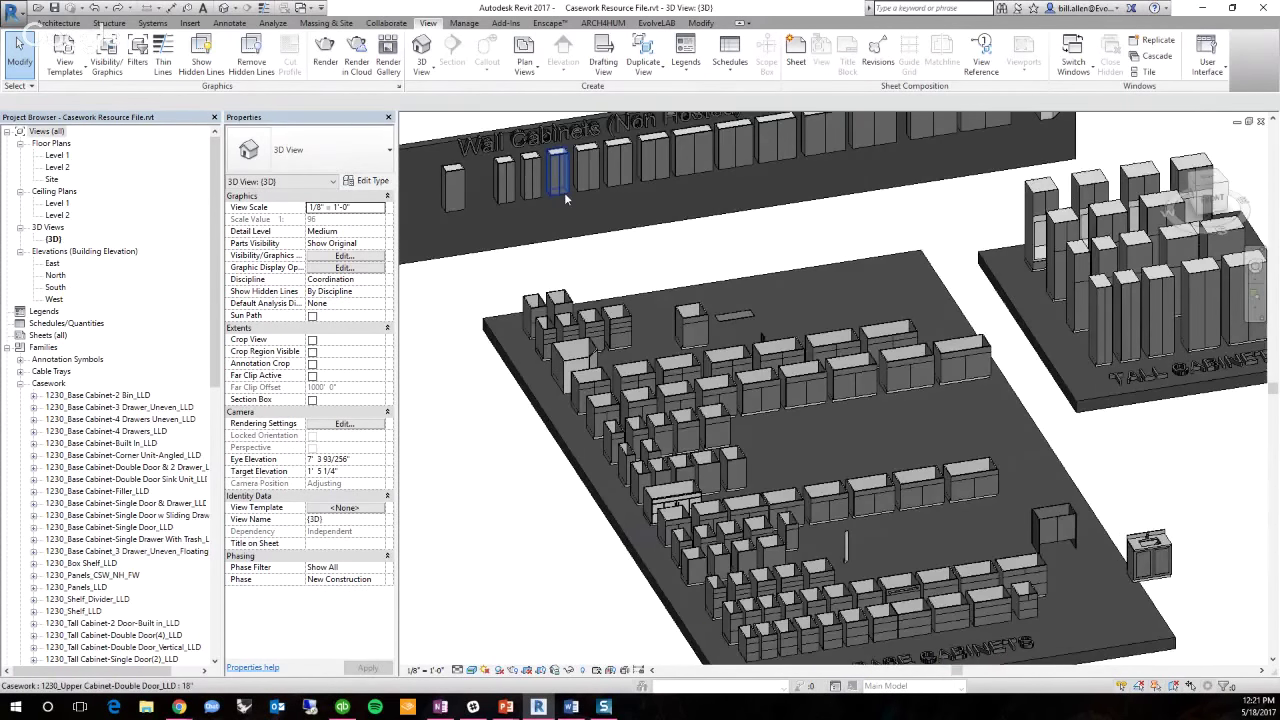
scroll(564, 192, down, 2)
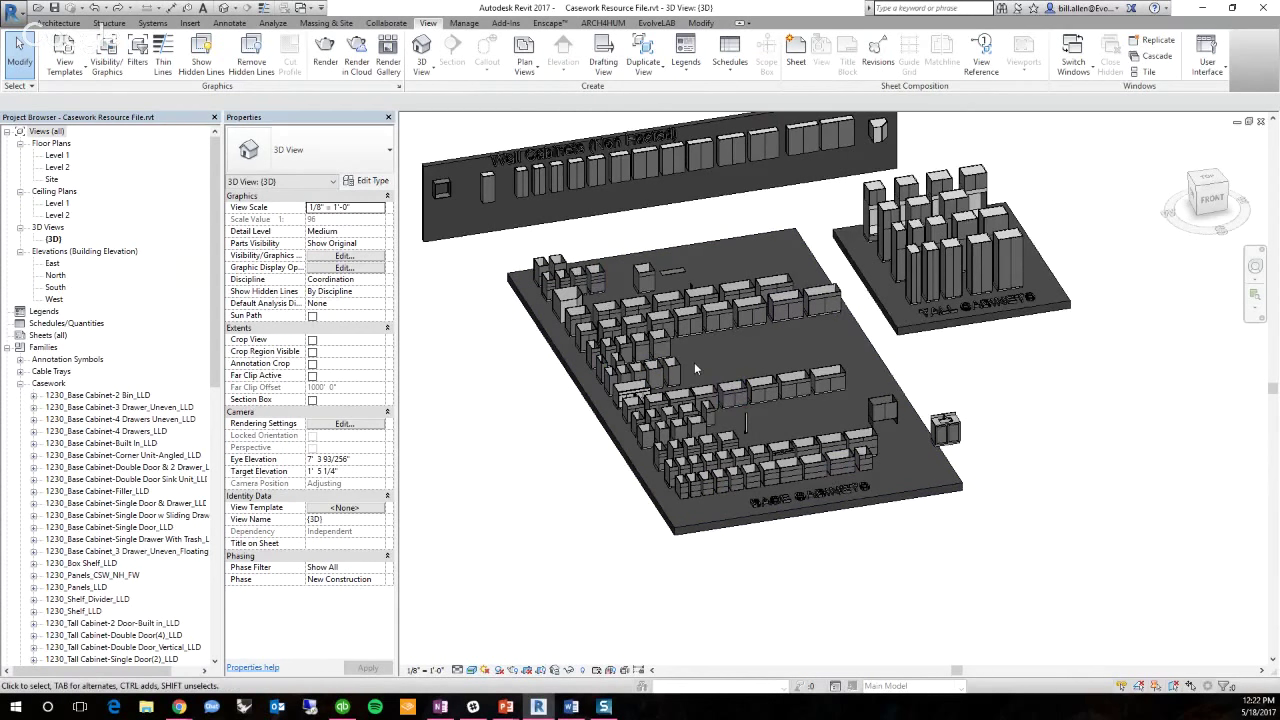
Inspect the double-door vanity sink cabinets and the rows of drawer units on the base cabinets platform
click(779, 392)
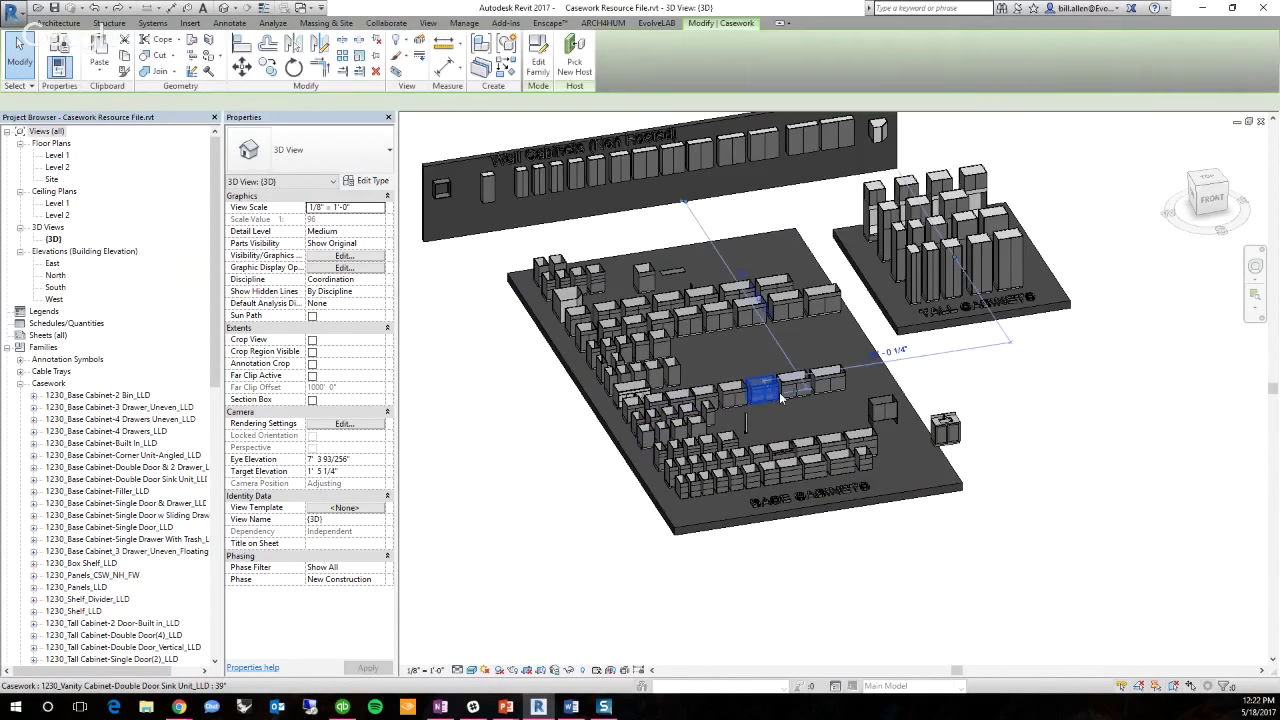
click(835, 390)
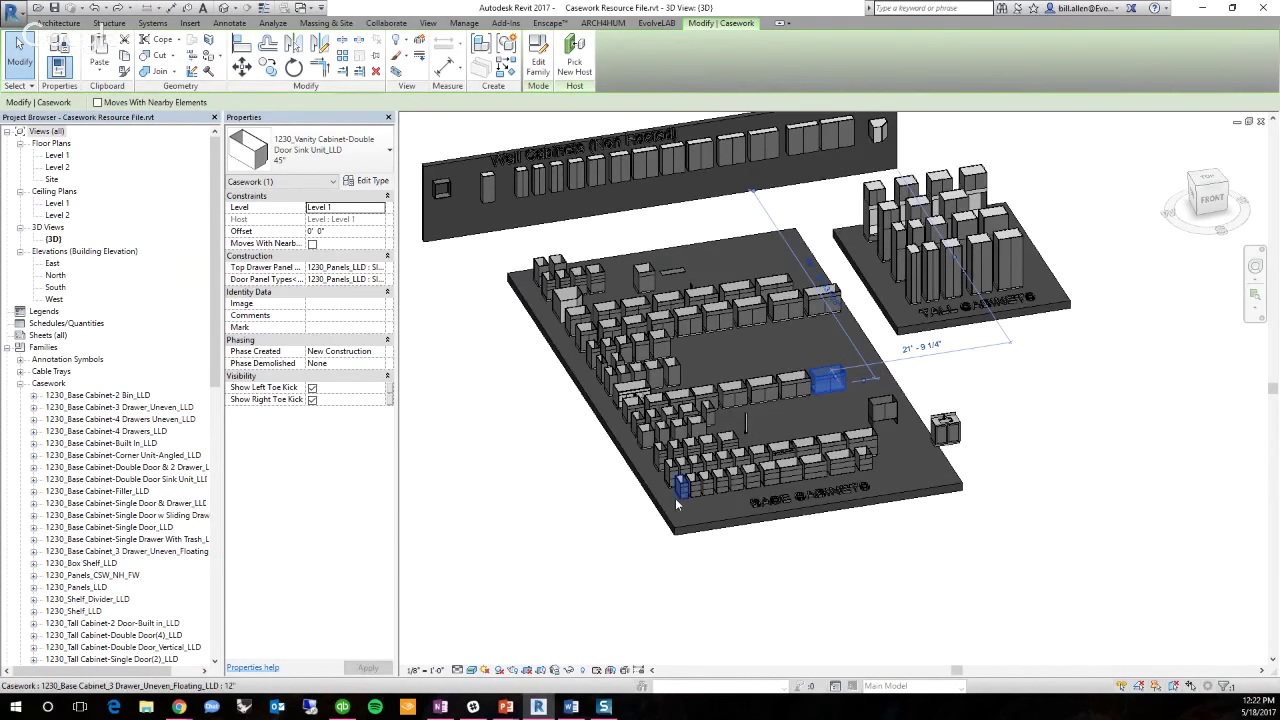
click(749, 548)
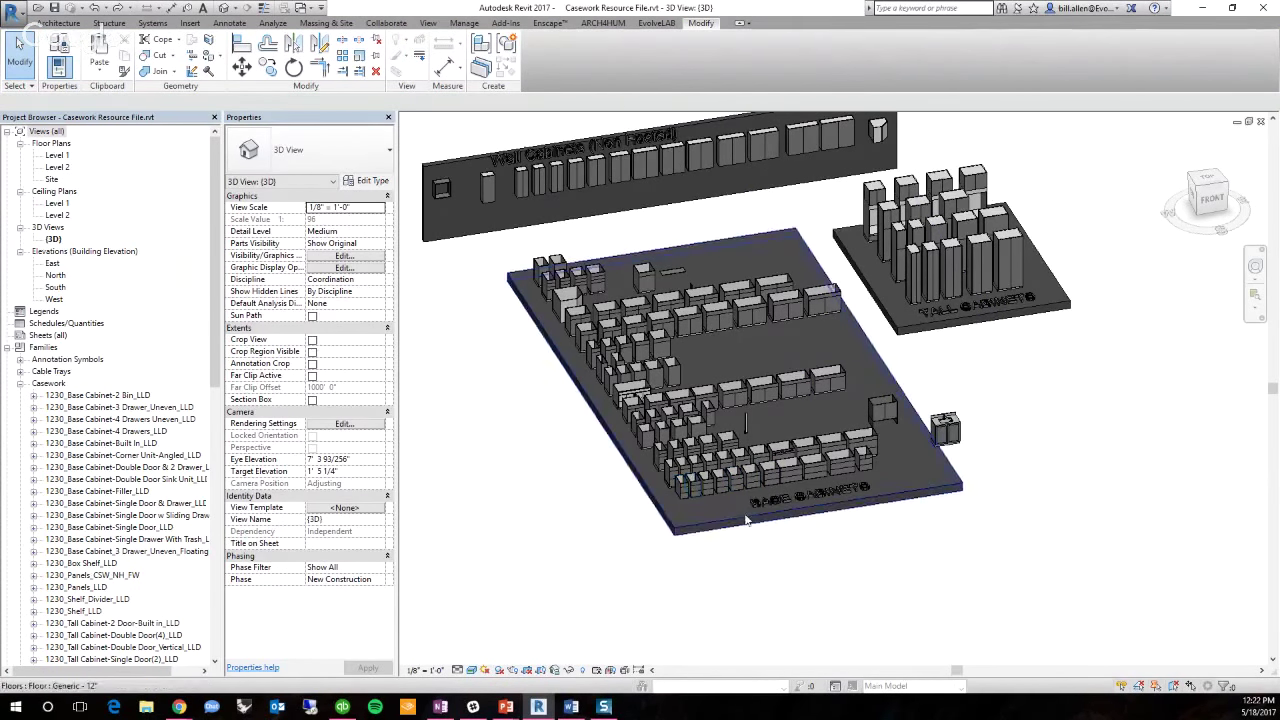
scroll(681, 492, up, 3)
scroll(660, 525, up, 3)
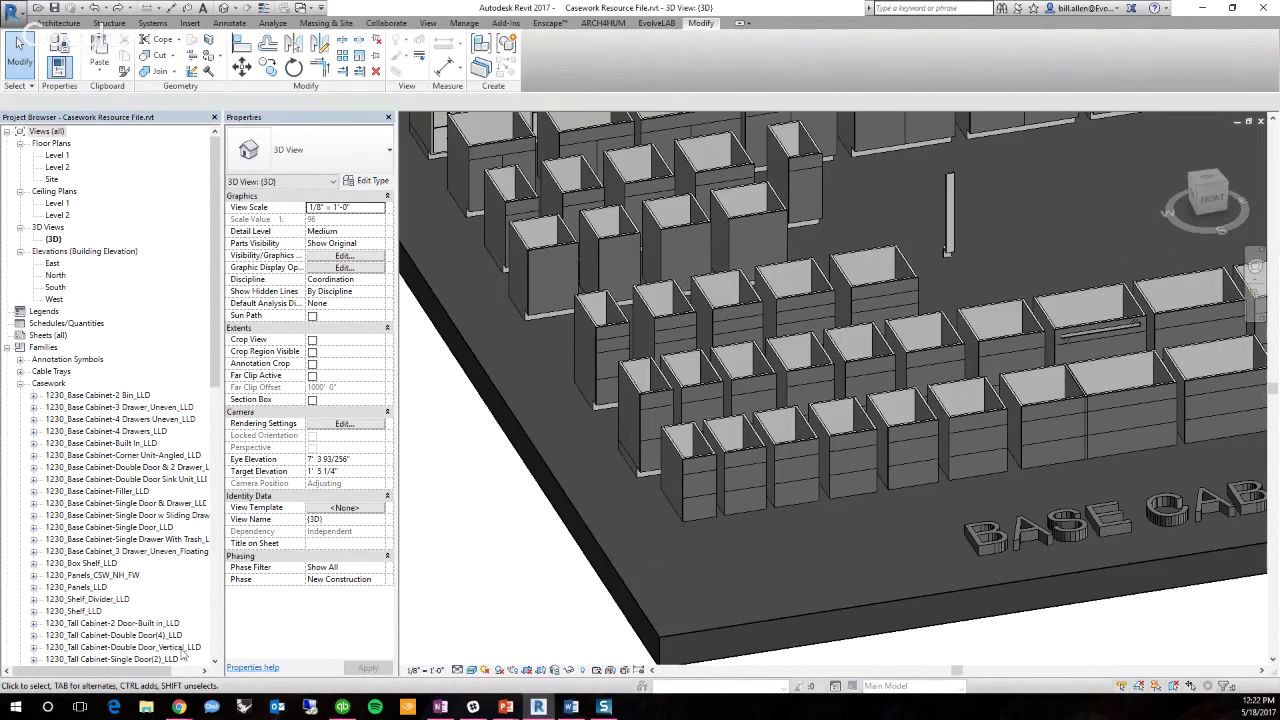
scroll(523, 399, down, 5)
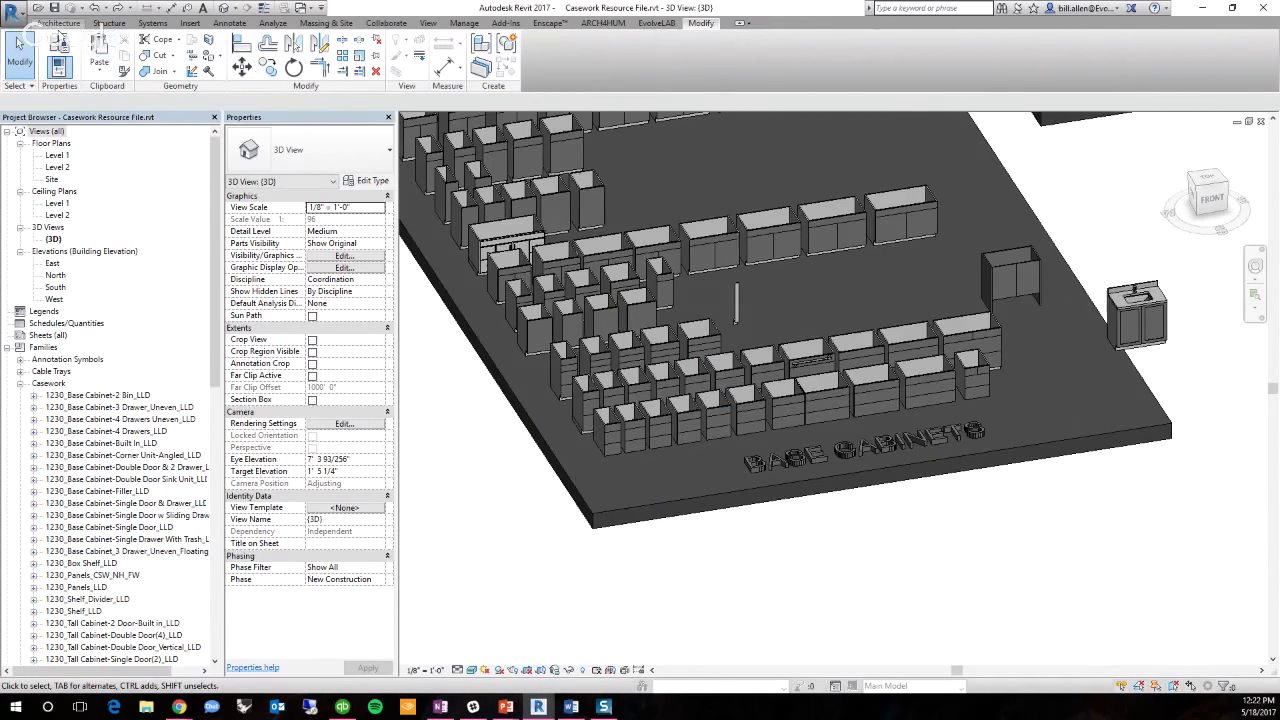
Draw two separate Generic - 8" walls, 20' high and about 14' and 12' long, in front of the base cabinets platform
click(57, 23)
click(714, 406)
key(w)
key(a)
scroll(600, 480, down, 4)
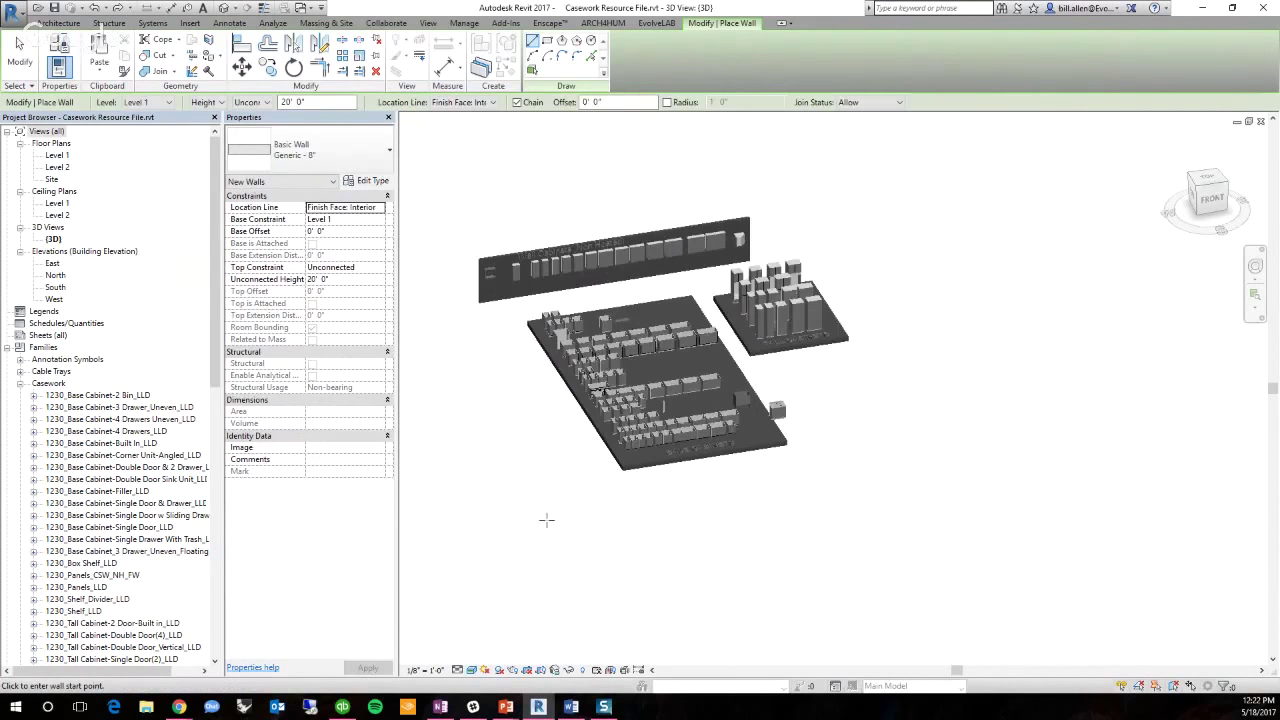
click(546, 519)
click(598, 508)
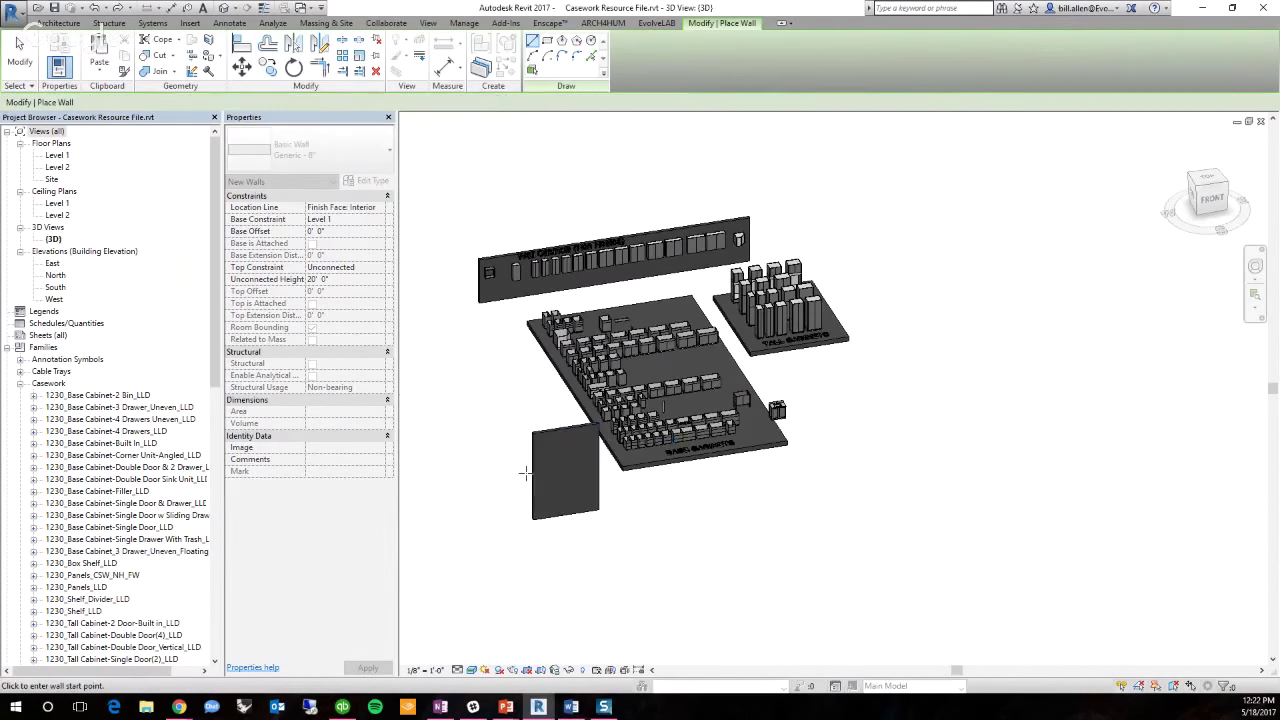
click(551, 547)
click(606, 546)
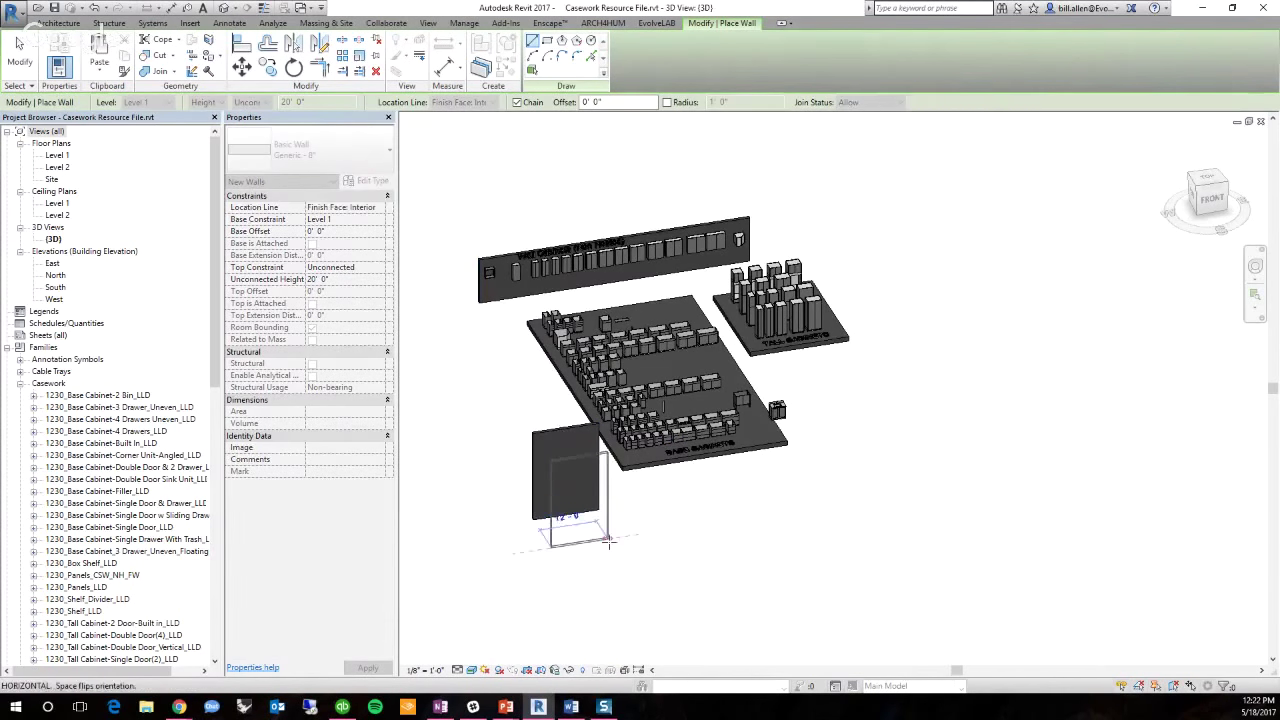
key(Escape)
key(Escape)
Change the rear 14' wall to a different basic wall type
click(588, 463)
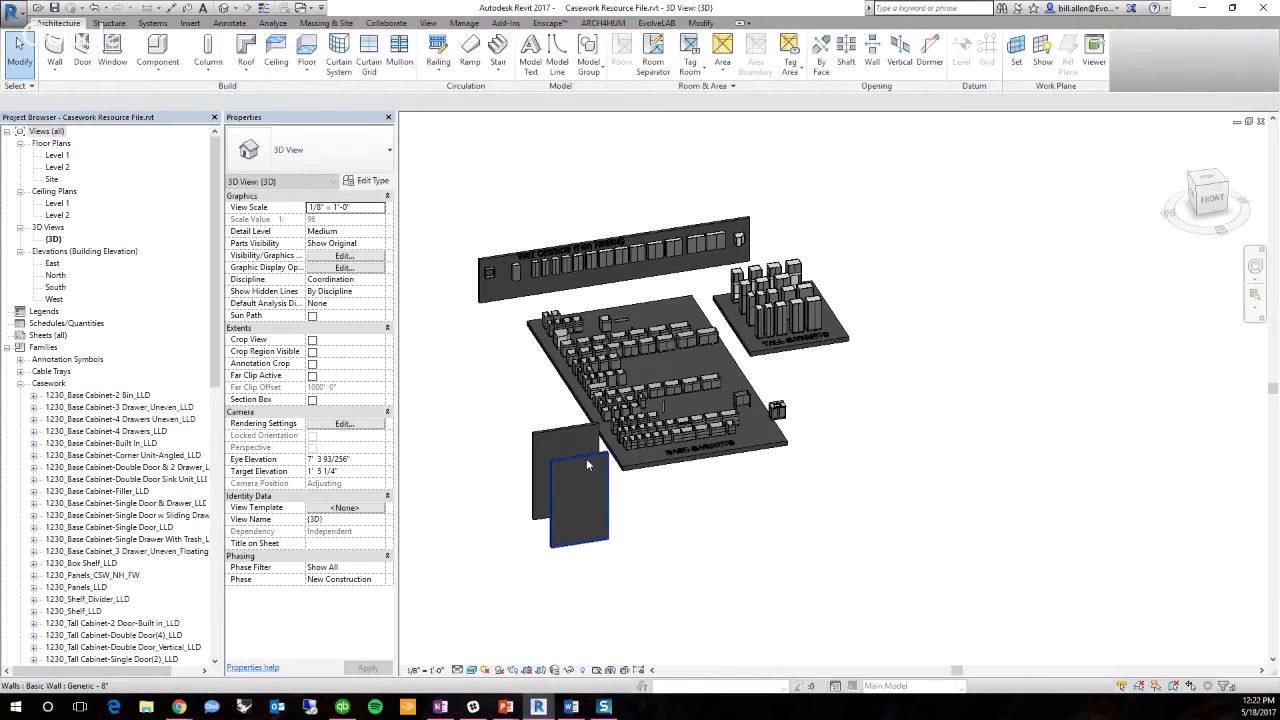
click(588, 463)
click(308, 150)
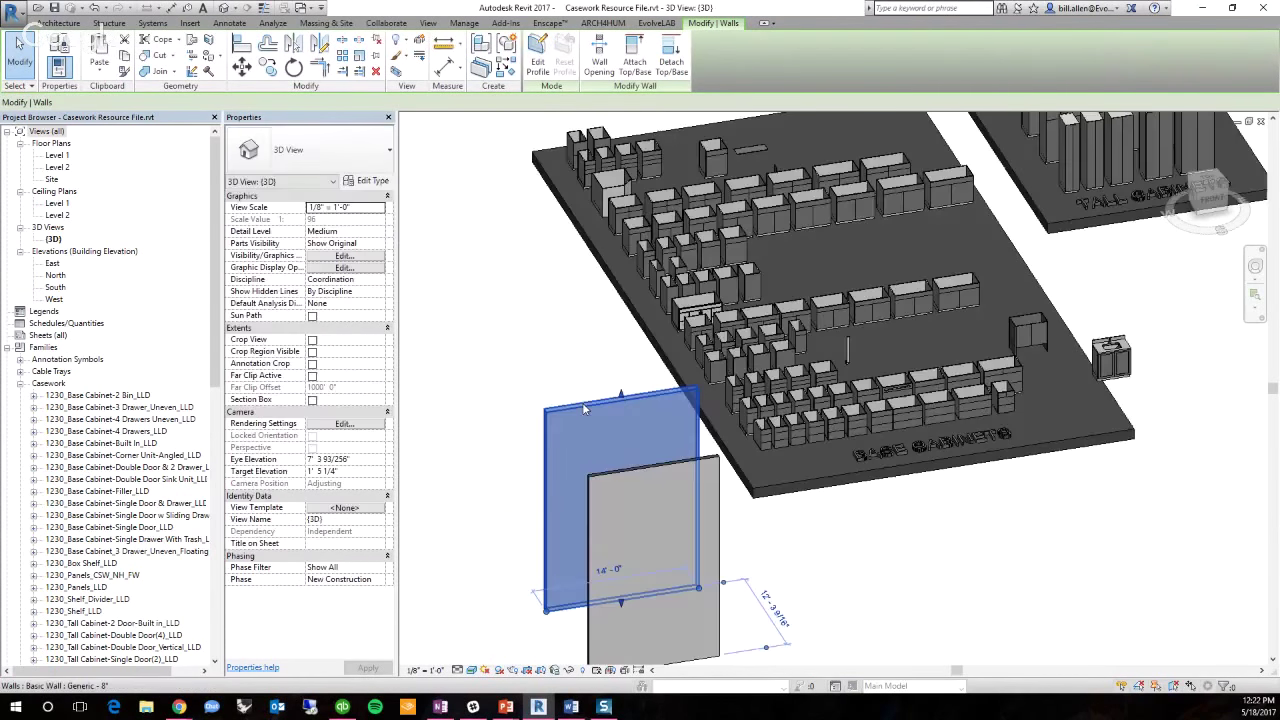
click(308, 150)
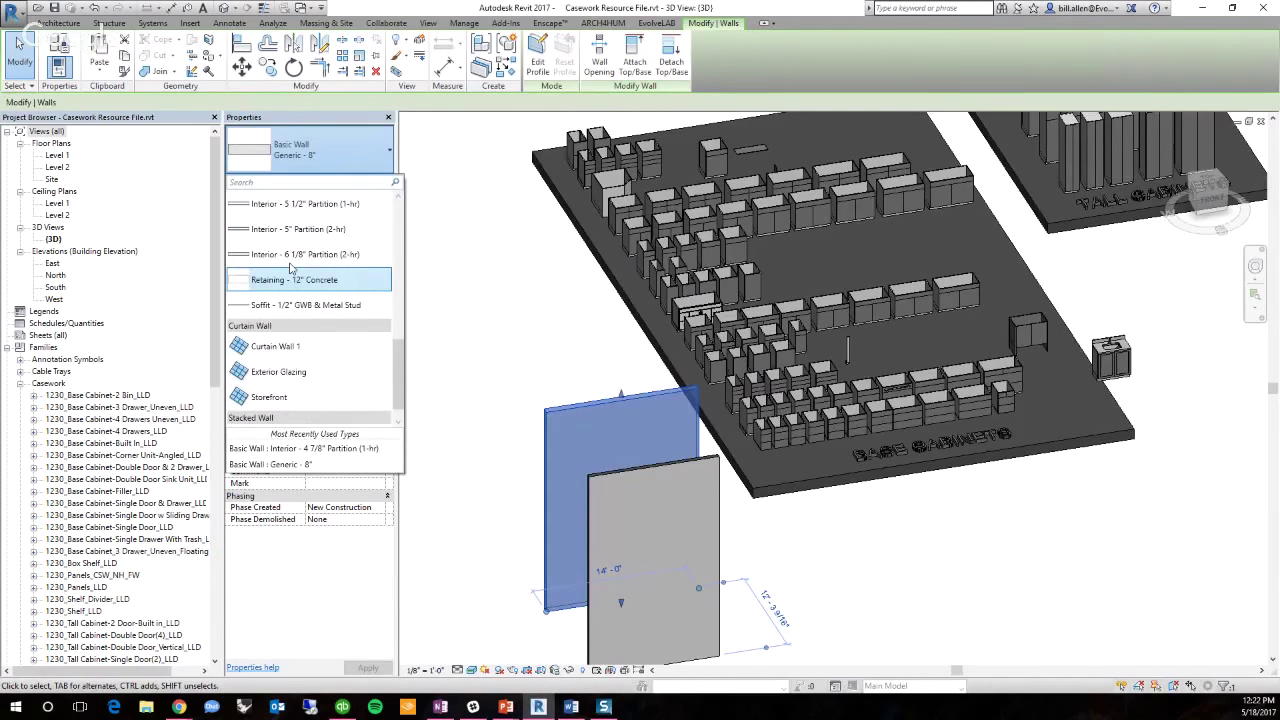
click(858, 561)
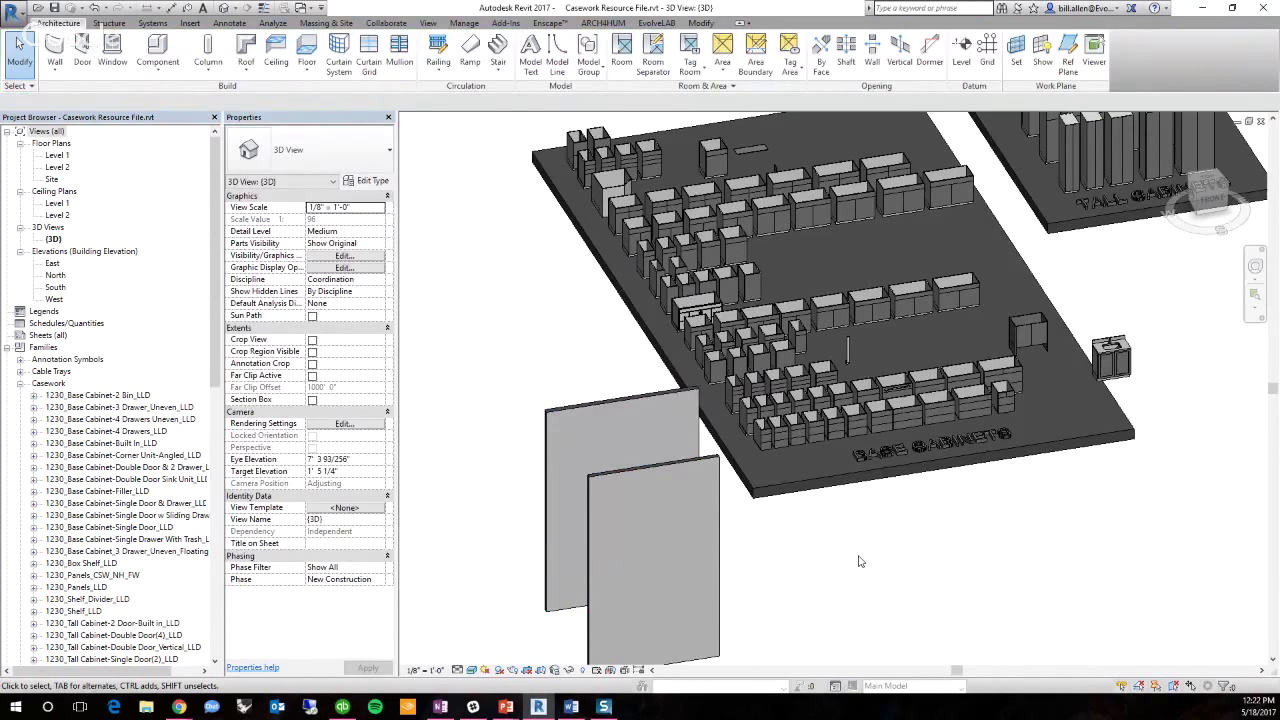
Examine the two sample walls from the opposite side in the 3D view and check the type assigned to the 14' wall
drag(858, 561, 630, 522)
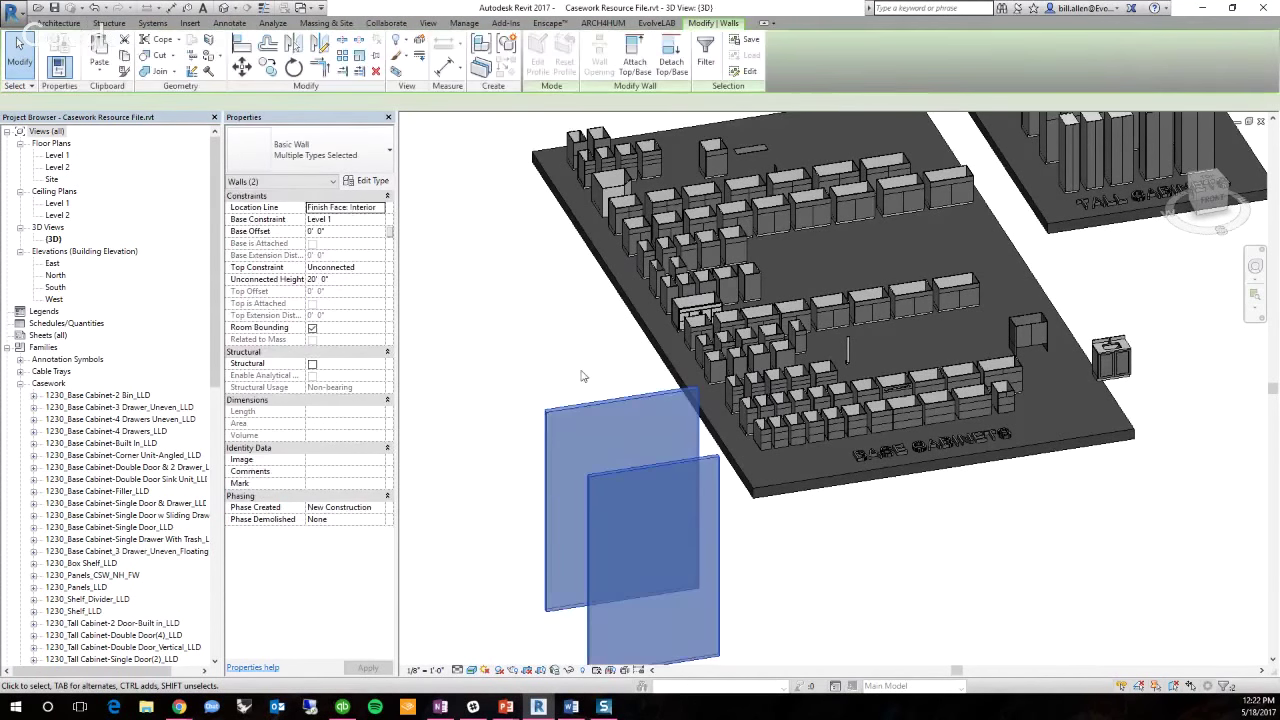
shift+middle_drag(583, 376, 669, 524)
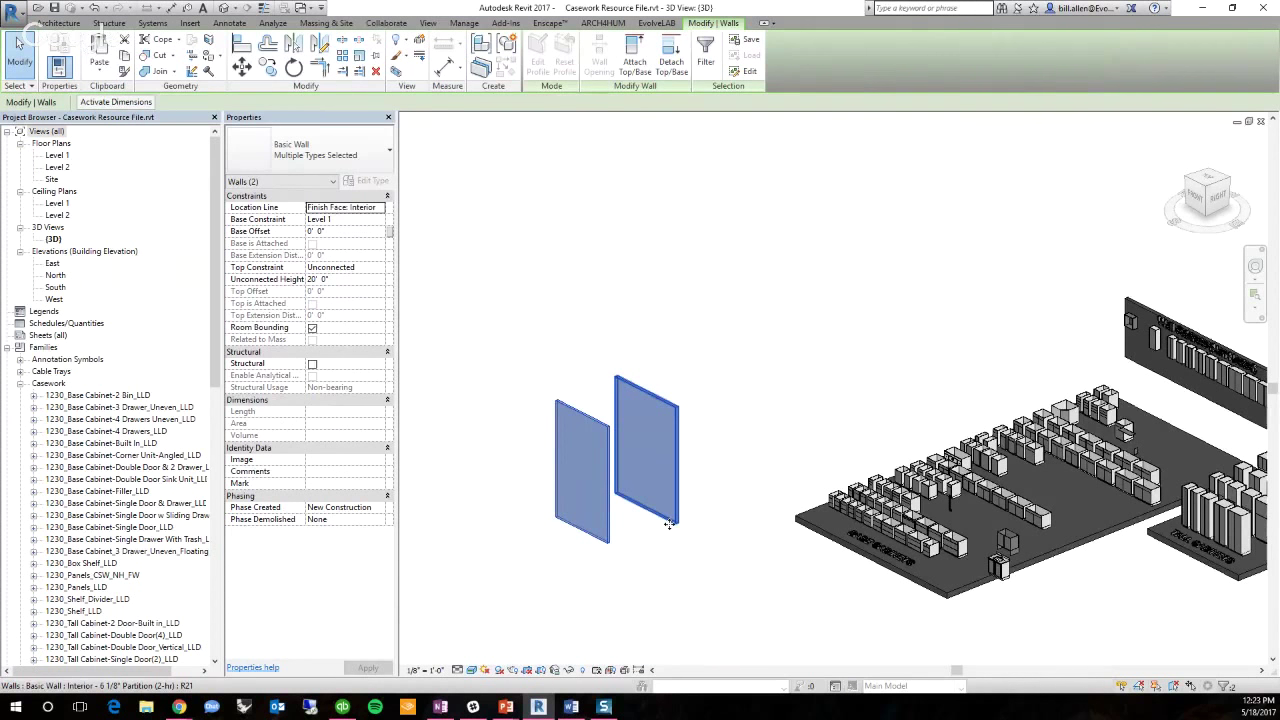
shift+click(675, 477)
click(675, 477)
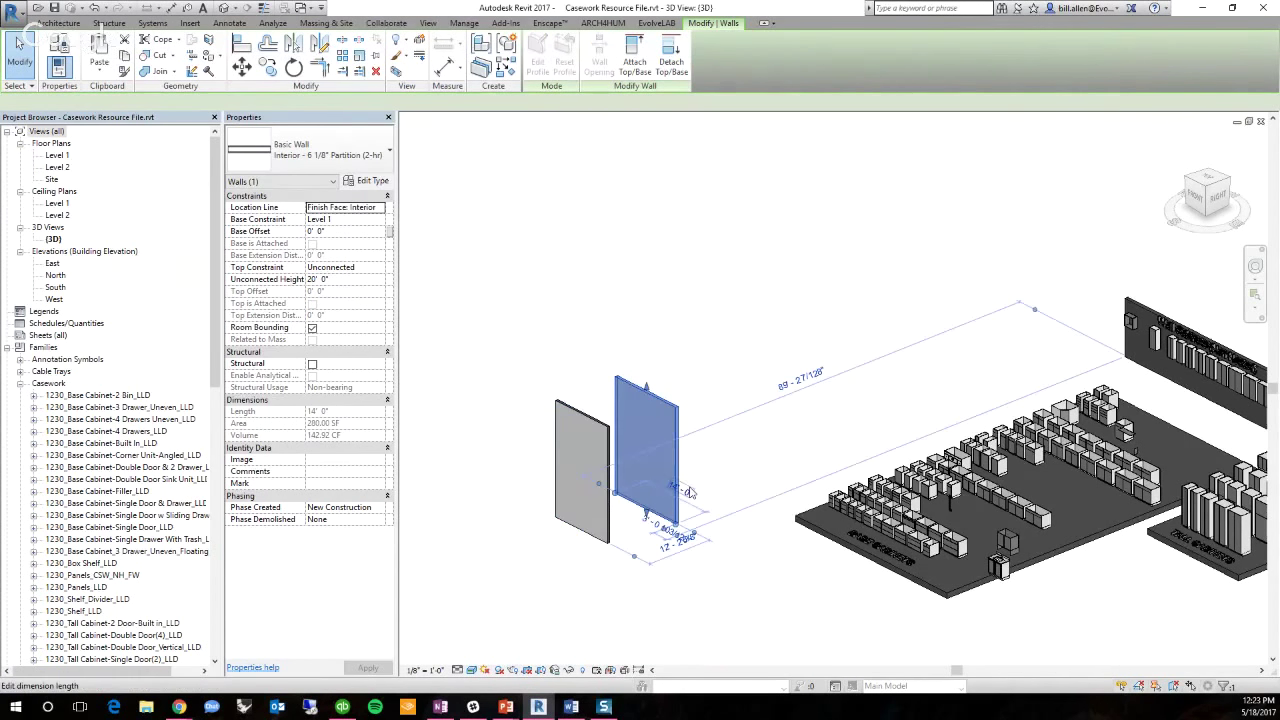
click(757, 488)
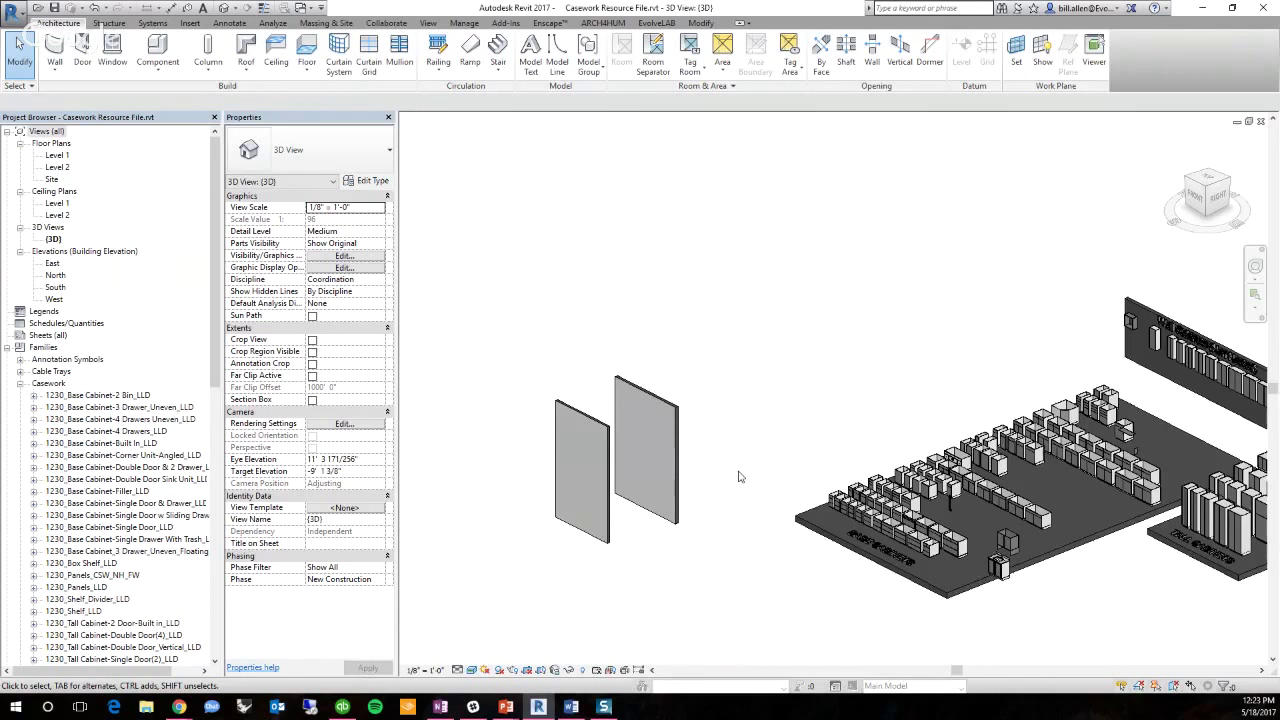
click(680, 469)
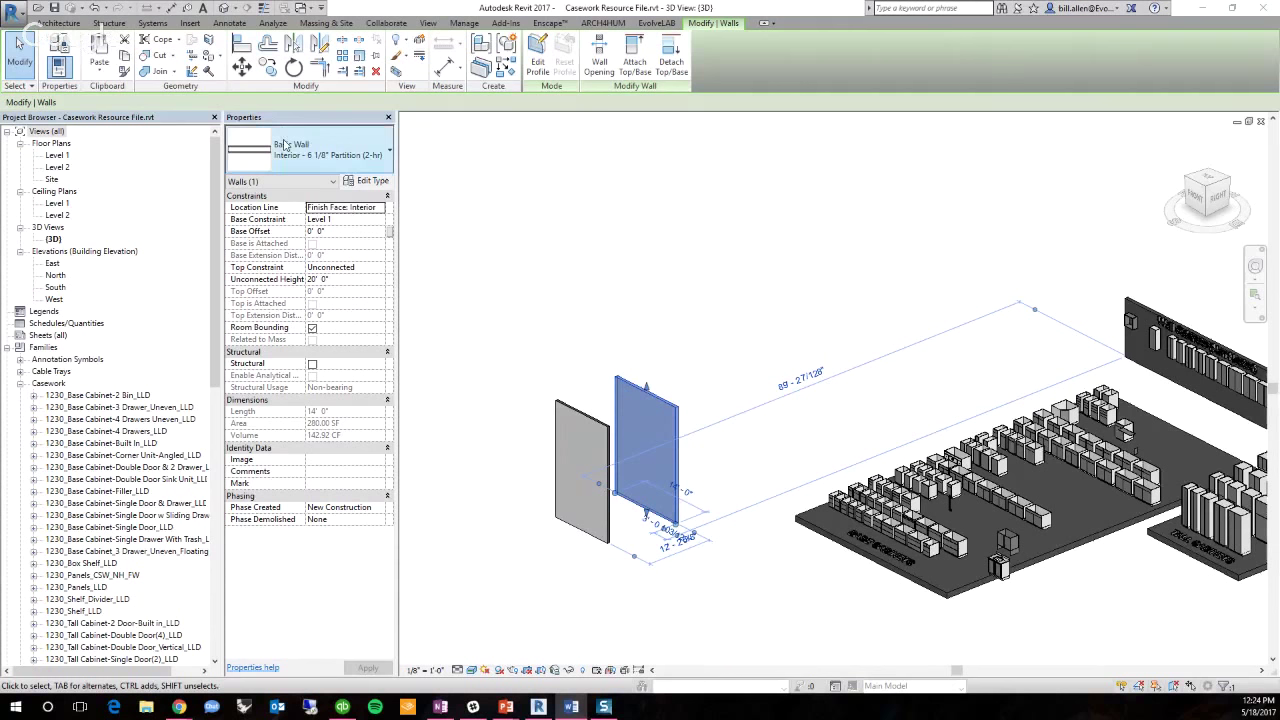
click(746, 360)
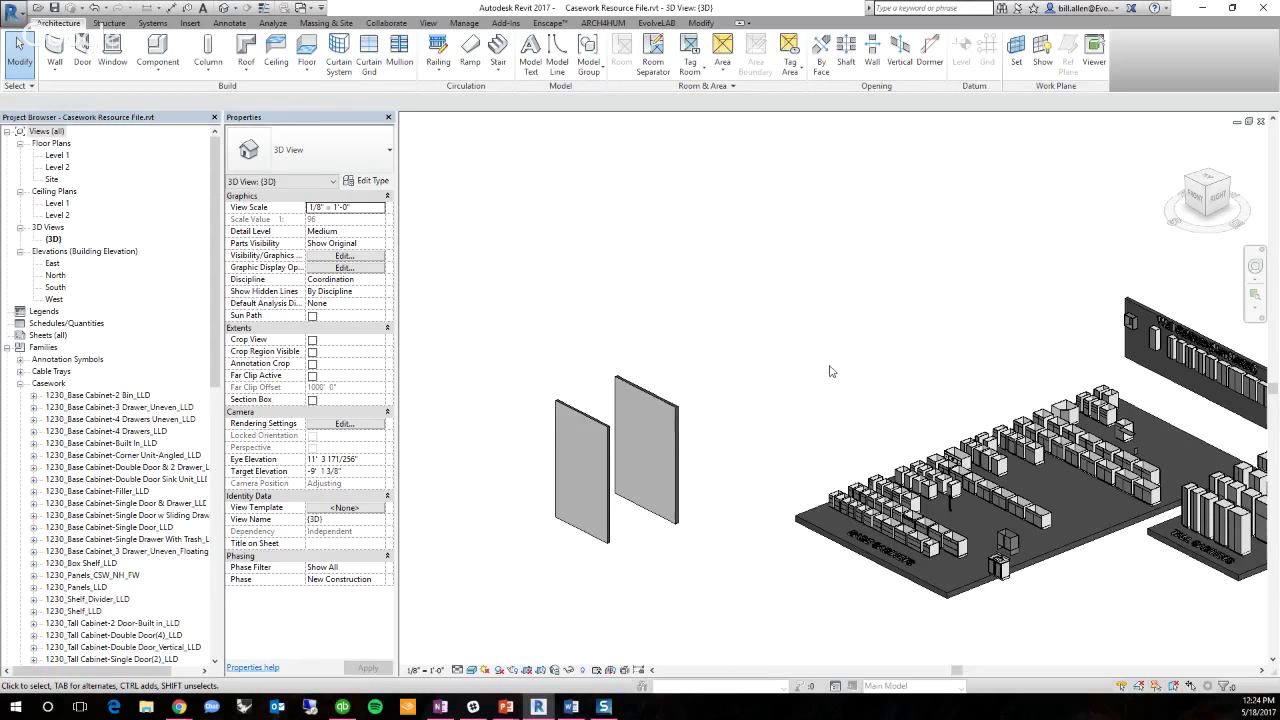
click(37, 8)
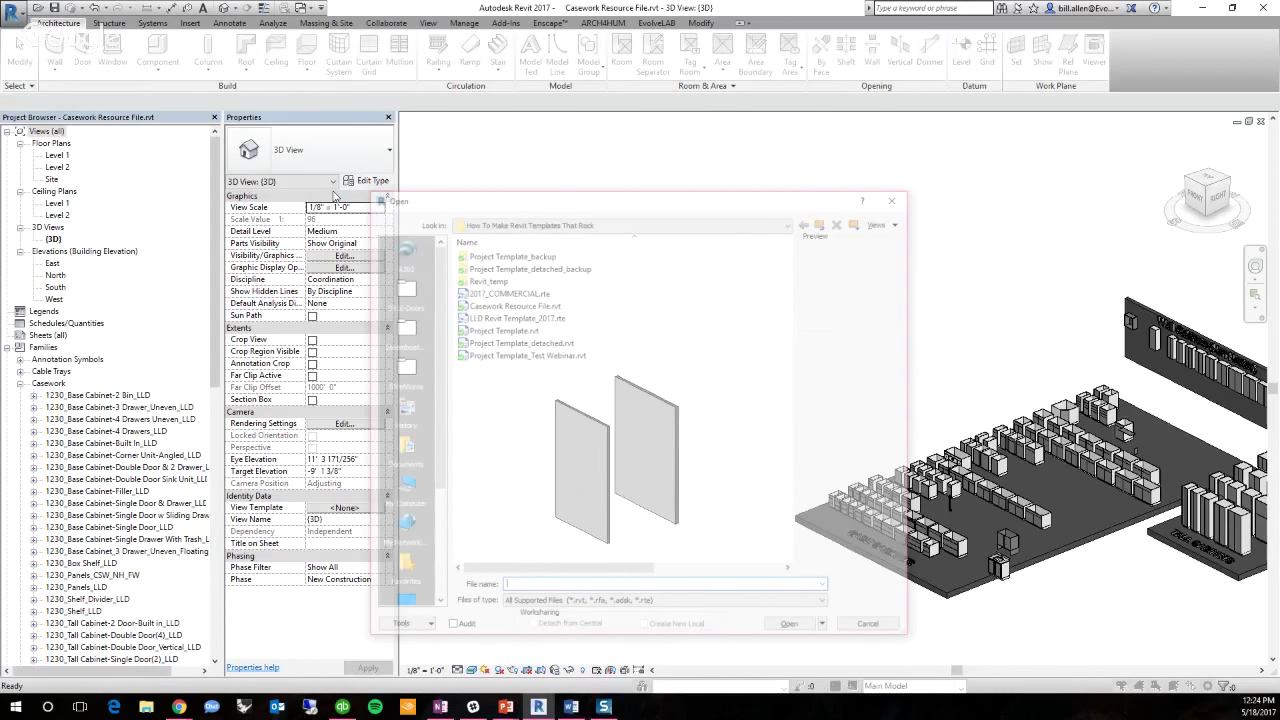
click(506, 292)
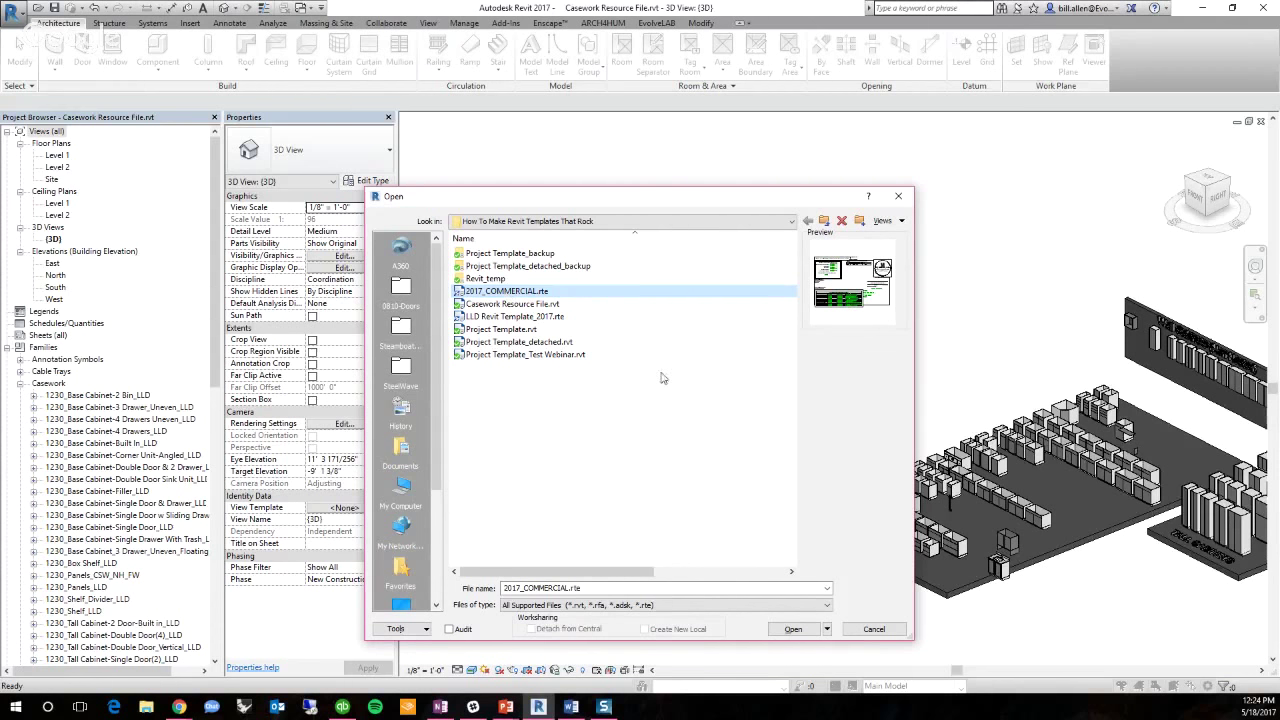
click(872, 629)
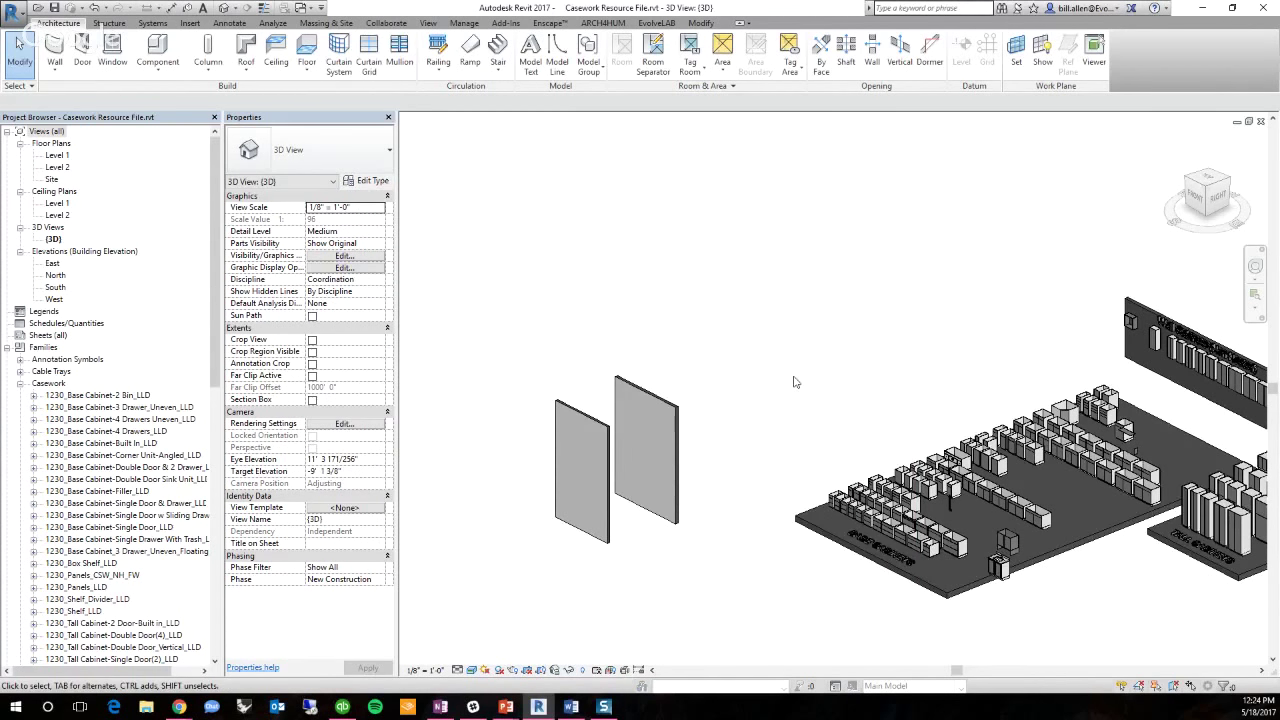
Switch to the Level 1 IBC OCCUPANCY AREAS area plan in the open 2017_COMMERCIAL.rte template
click(428, 23)
click(1073, 62)
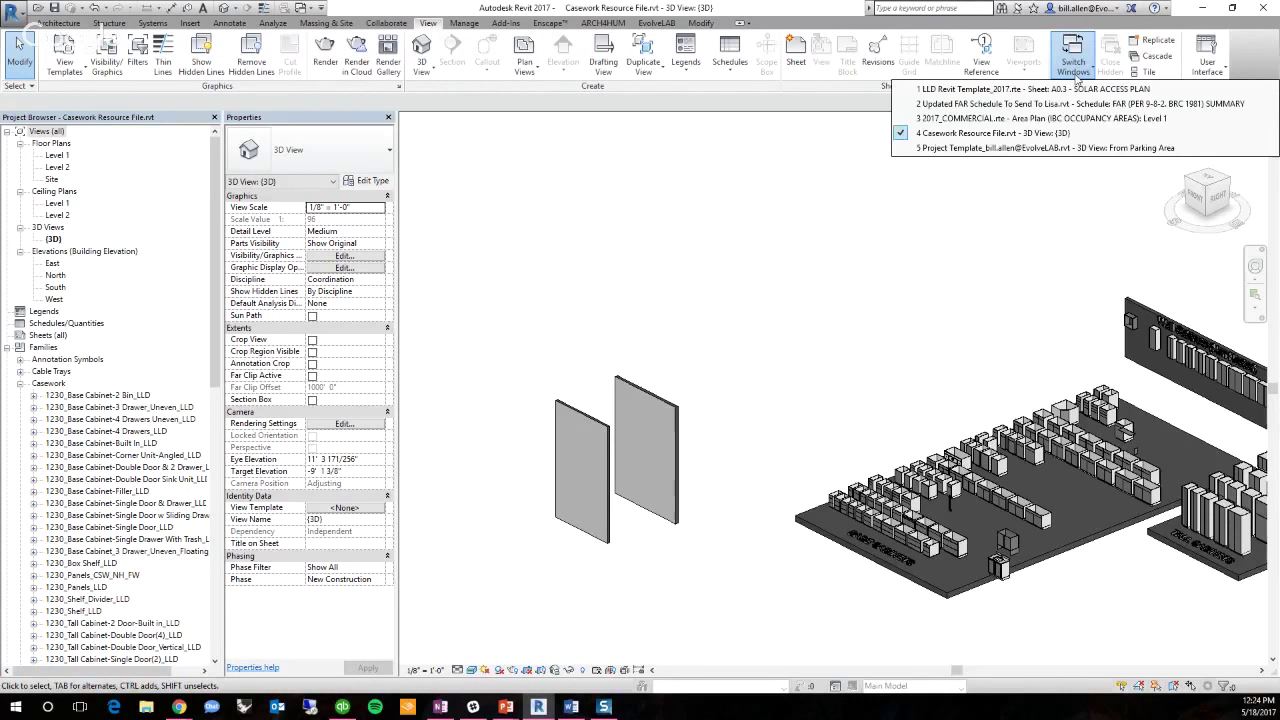
click(990, 119)
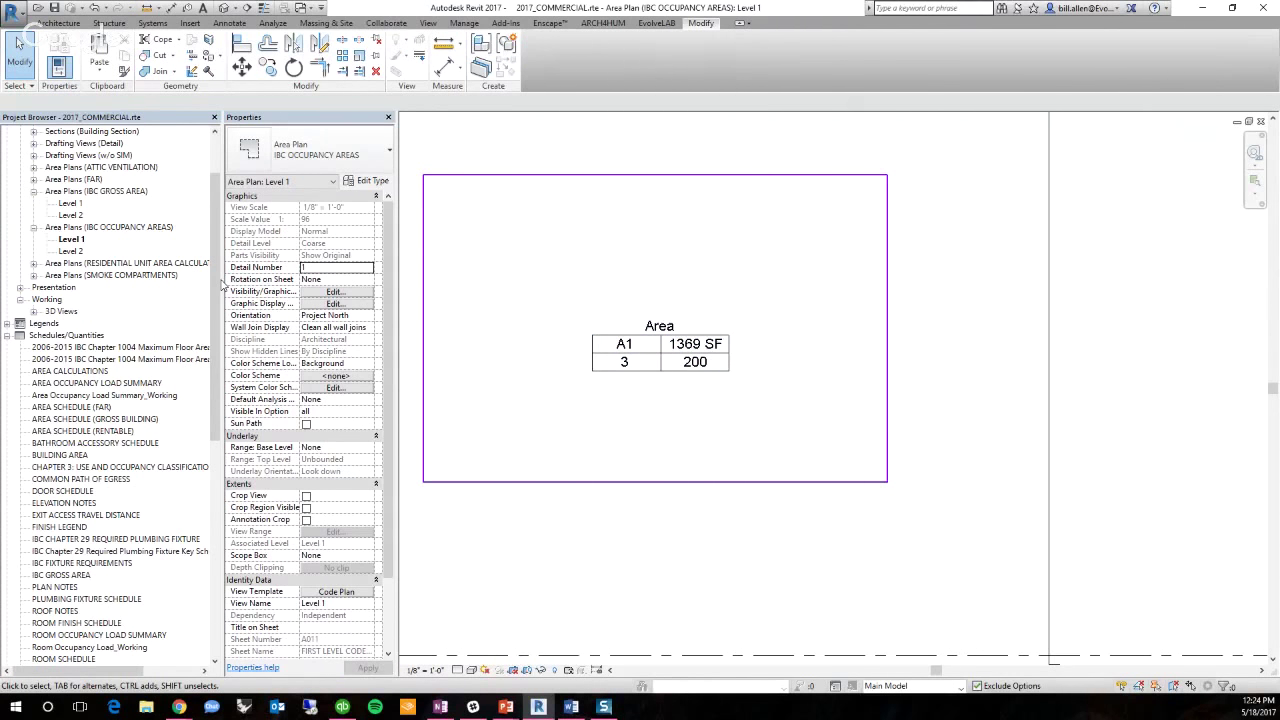
drag(216, 292, 214, 262)
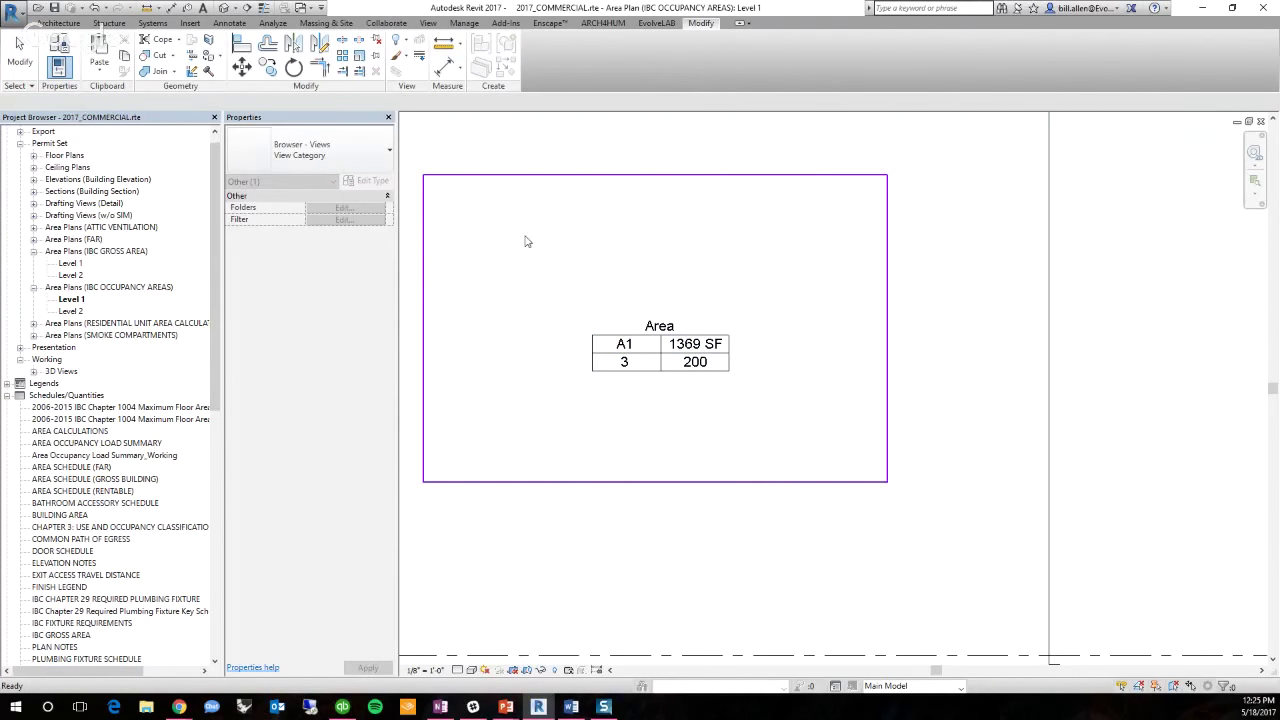
click(503, 469)
scroll(583, 235, up, 1)
middle_drag(583, 235, 551, 514)
middle_drag(595, 156, 577, 500)
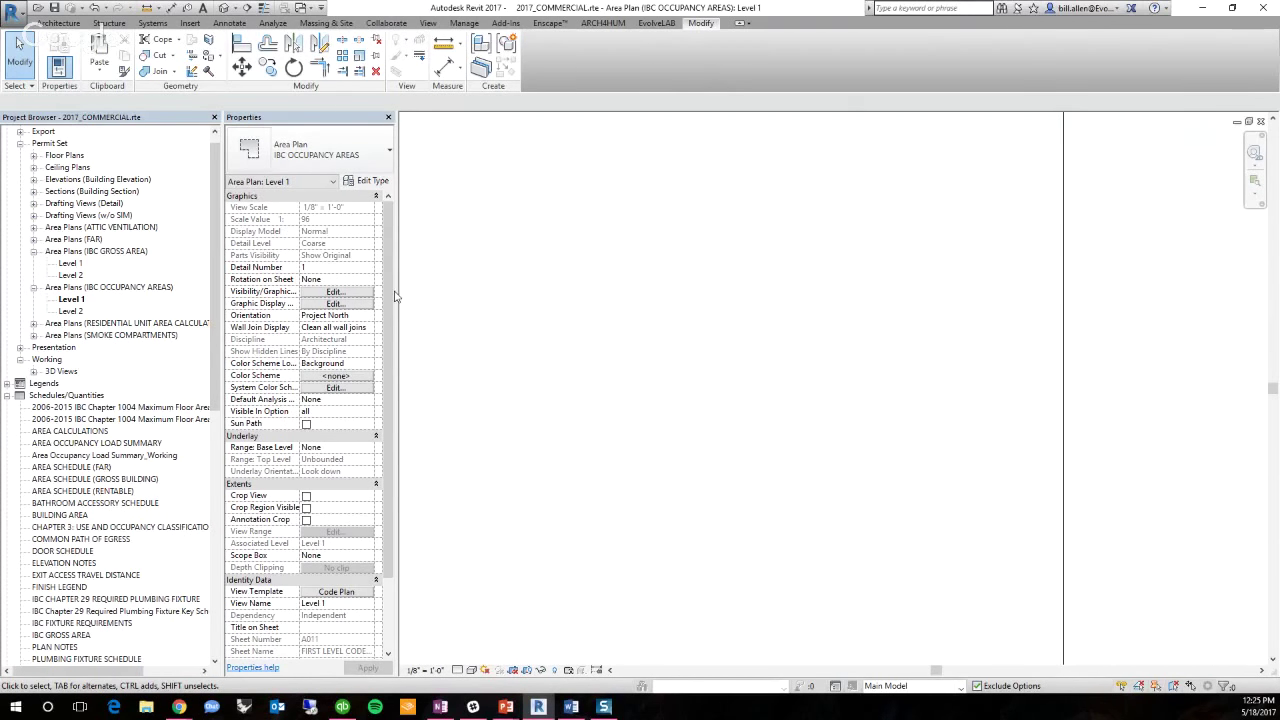
Widen the Properties palette and Project Browser, and collapse the Working and Permit Set view groups
drag(395, 296, 441, 296)
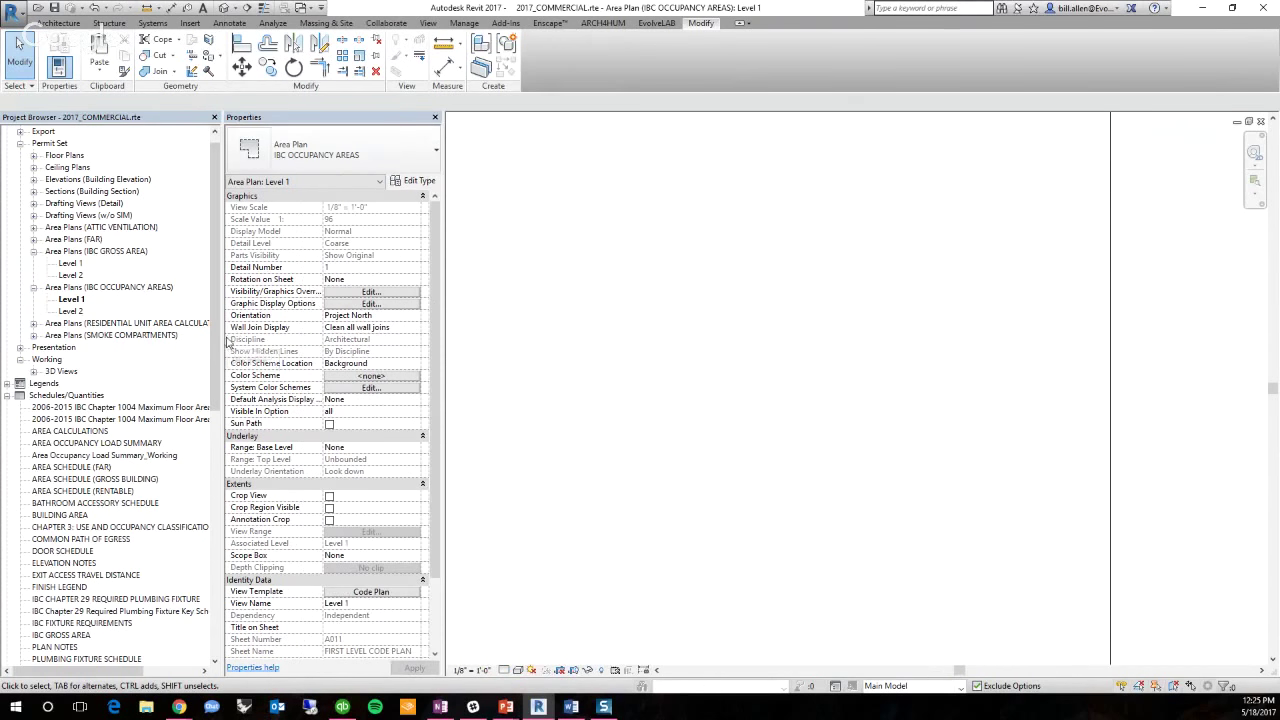
drag(222, 350, 287, 357)
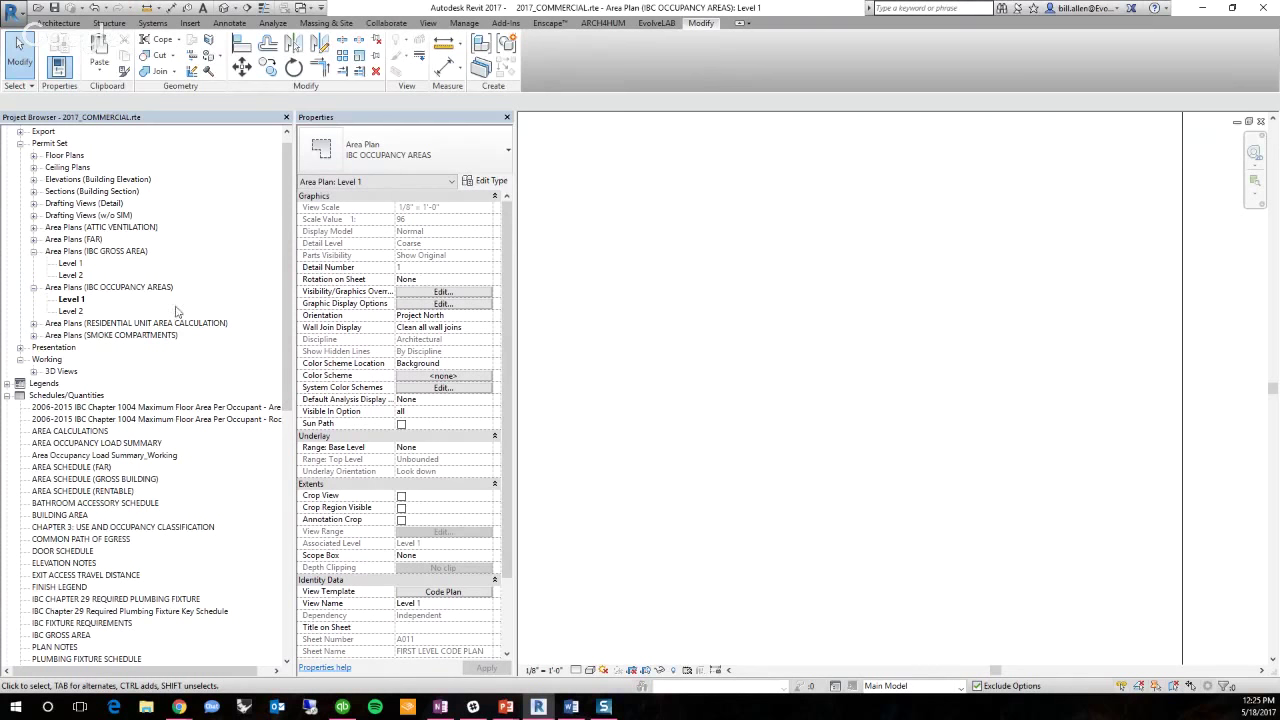
click(20, 359)
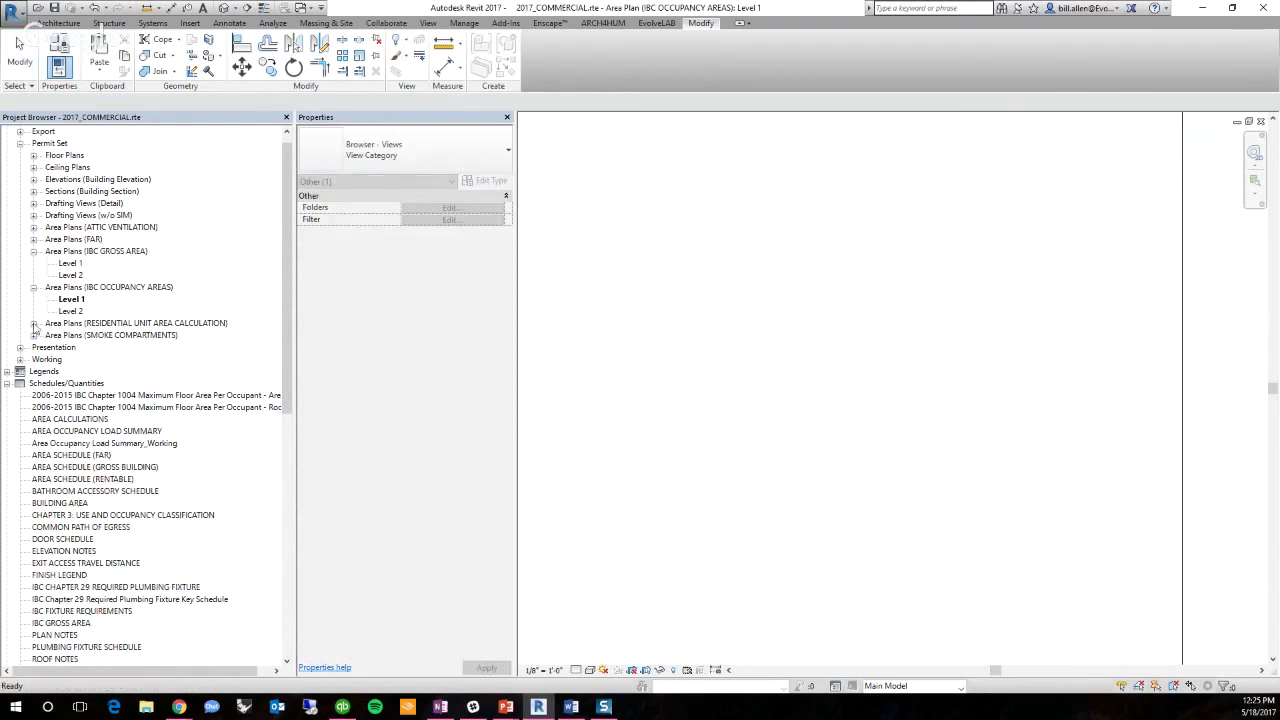
click(20, 144)
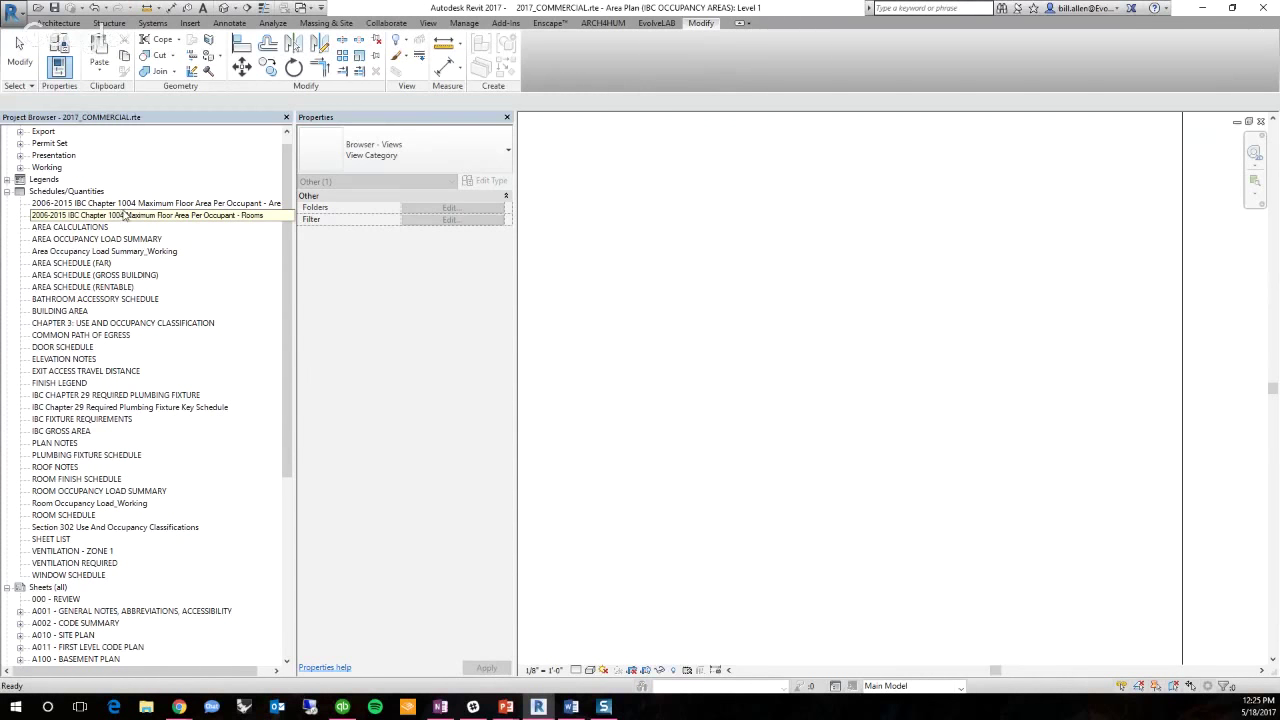
Select both IBC Chapter 1004 schedules, AREA CALCULATIONS, AREA OCCUPANCY LOAD SUMMARY and the FAR, GROSS BUILDING and RENTABLE area schedules together
click(127, 204)
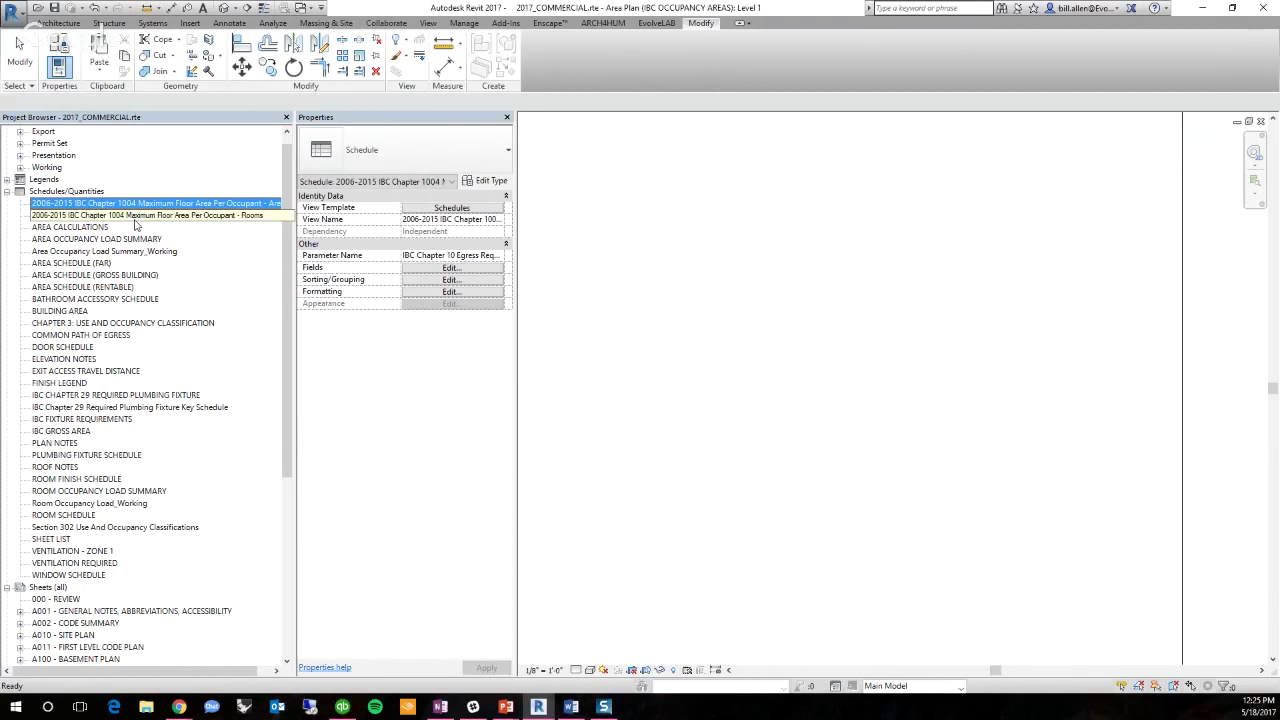
ctrl+click(115, 215)
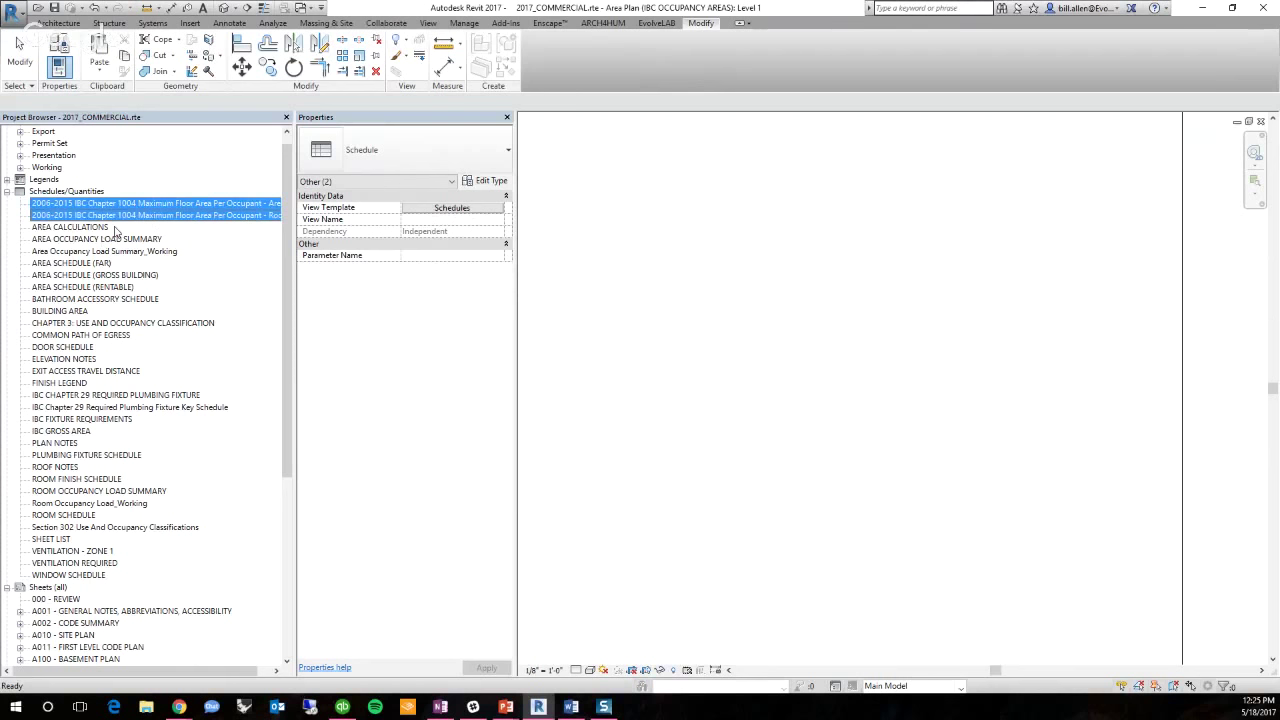
ctrl+click(97, 228)
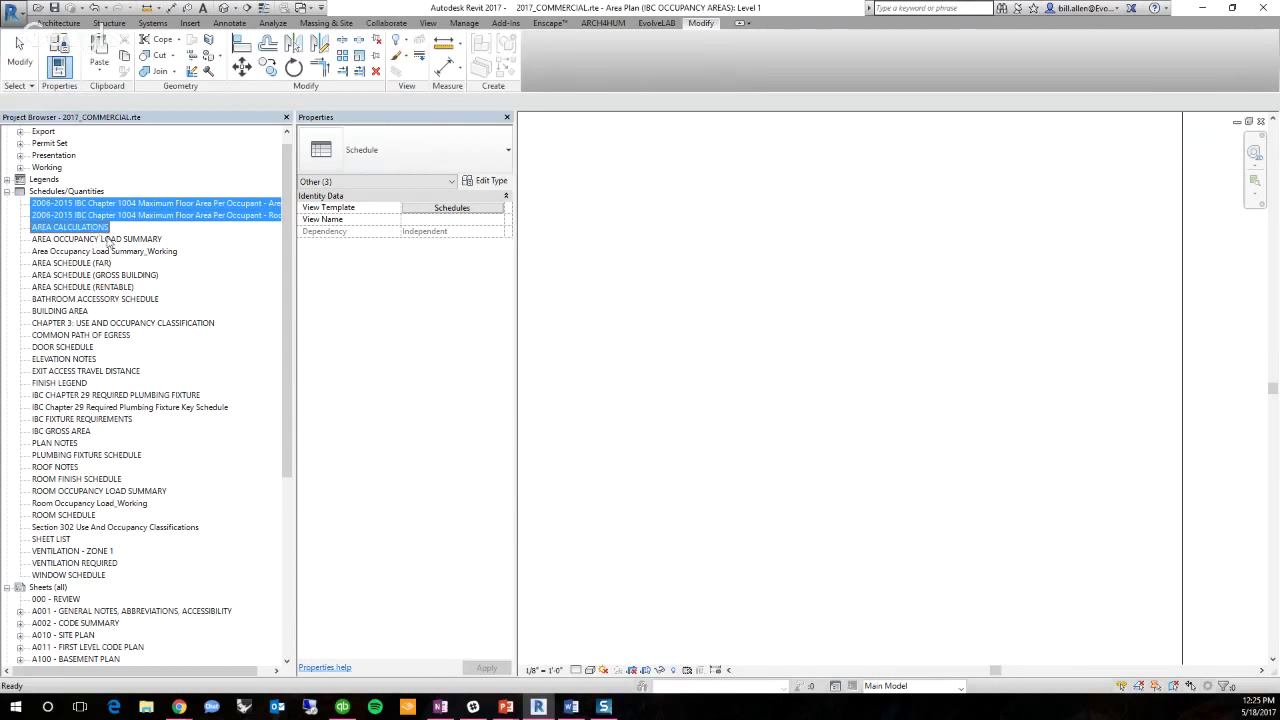
ctrl+click(100, 239)
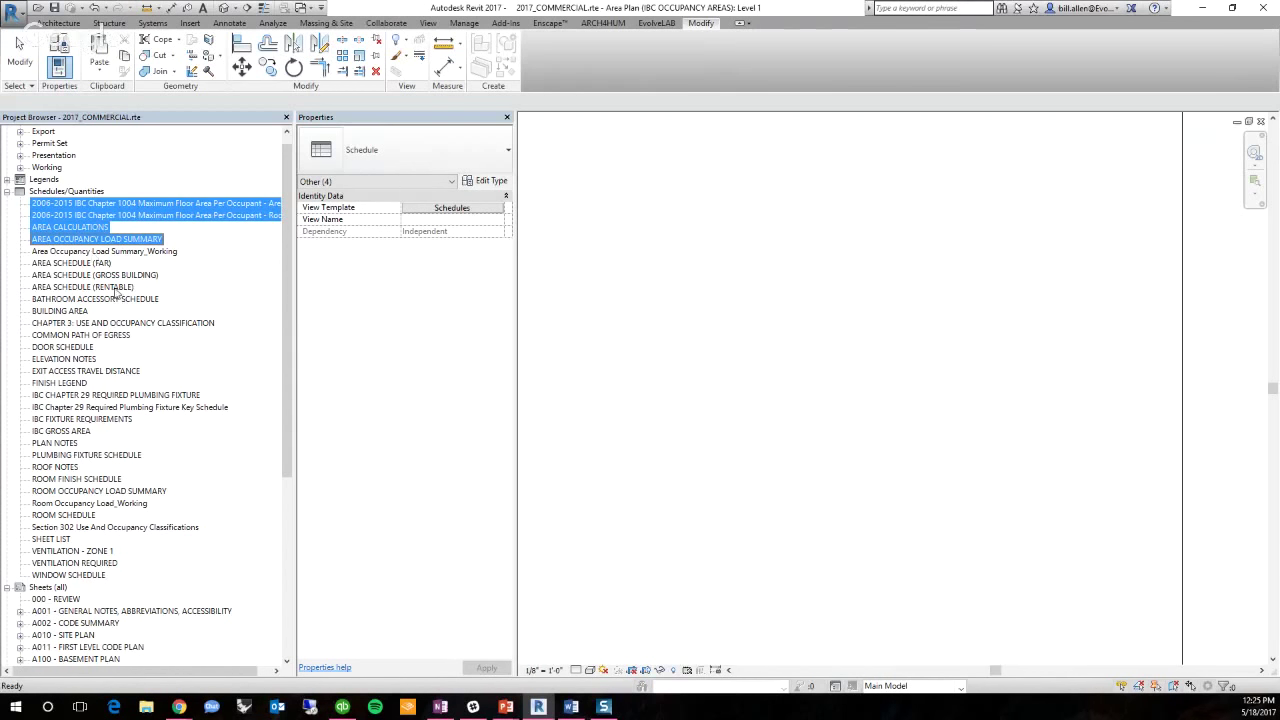
ctrl+click(108, 263)
ctrl+click(118, 275)
ctrl+click(124, 287)
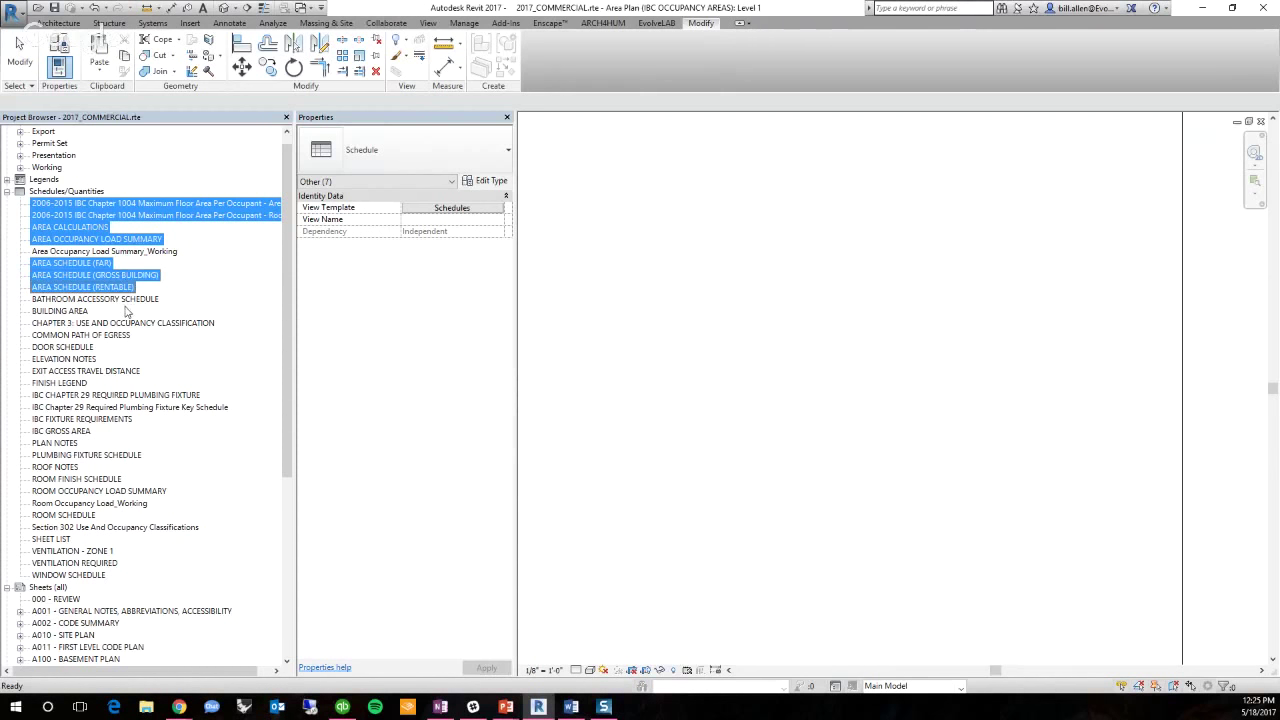
Add both IBC Chapter 29 schedules, IBC FIXTURE REQUIREMENTS, IBC GROSS AREA, PLUMBING FIXTURE SCHEDULE, Section 302 classifications and Room Occupancy Load_Working to the selection
ctrl+click(92, 395)
ctrl+click(95, 408)
ctrl+click(94, 420)
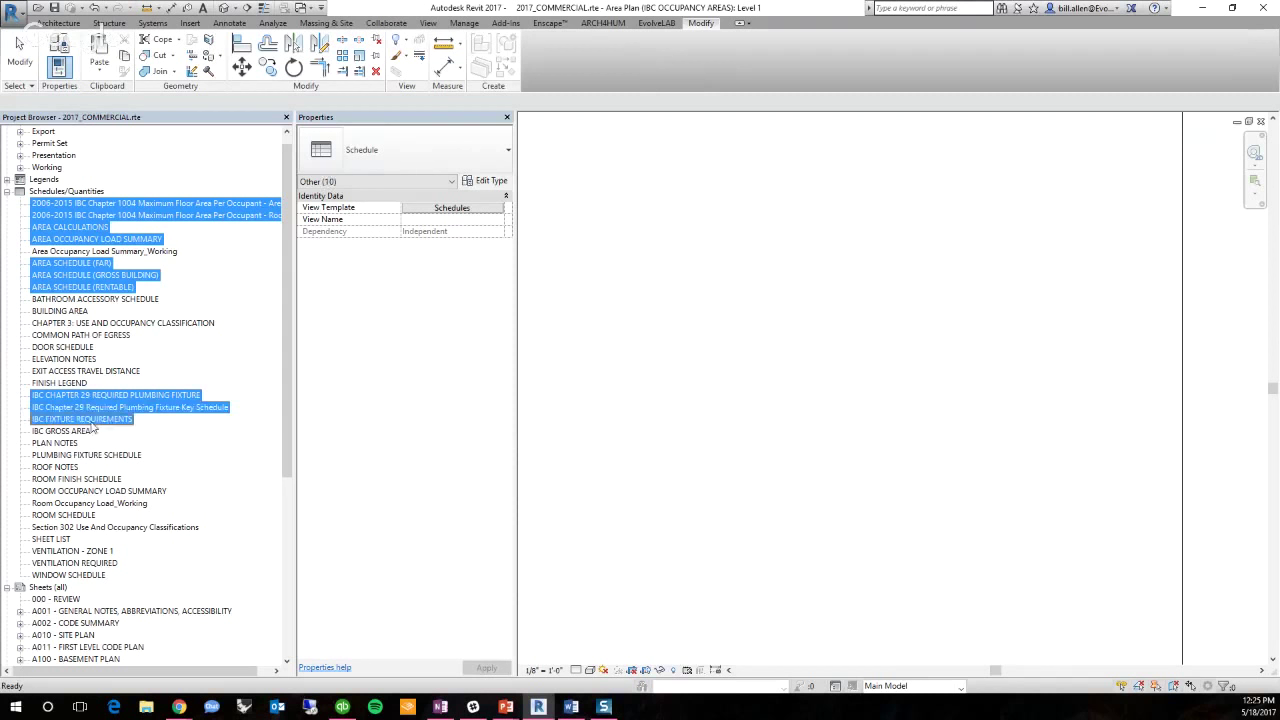
ctrl+click(84, 431)
ctrl+click(89, 456)
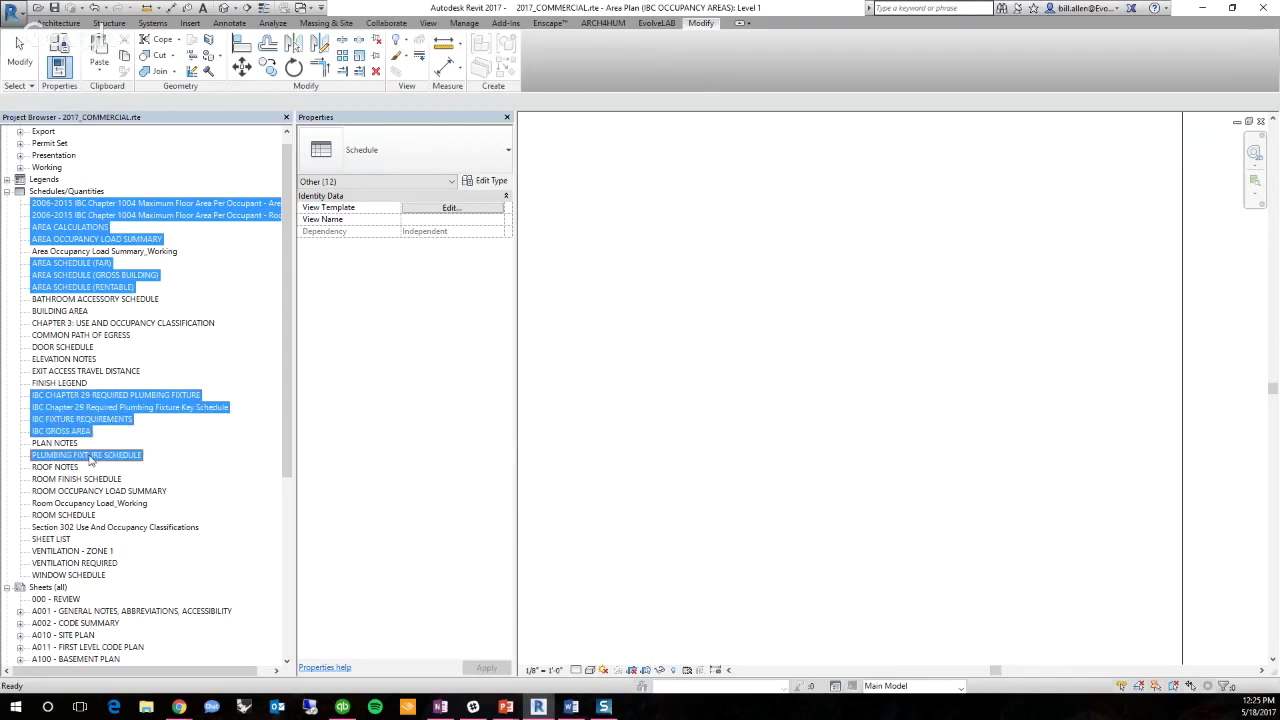
ctrl+click(100, 528)
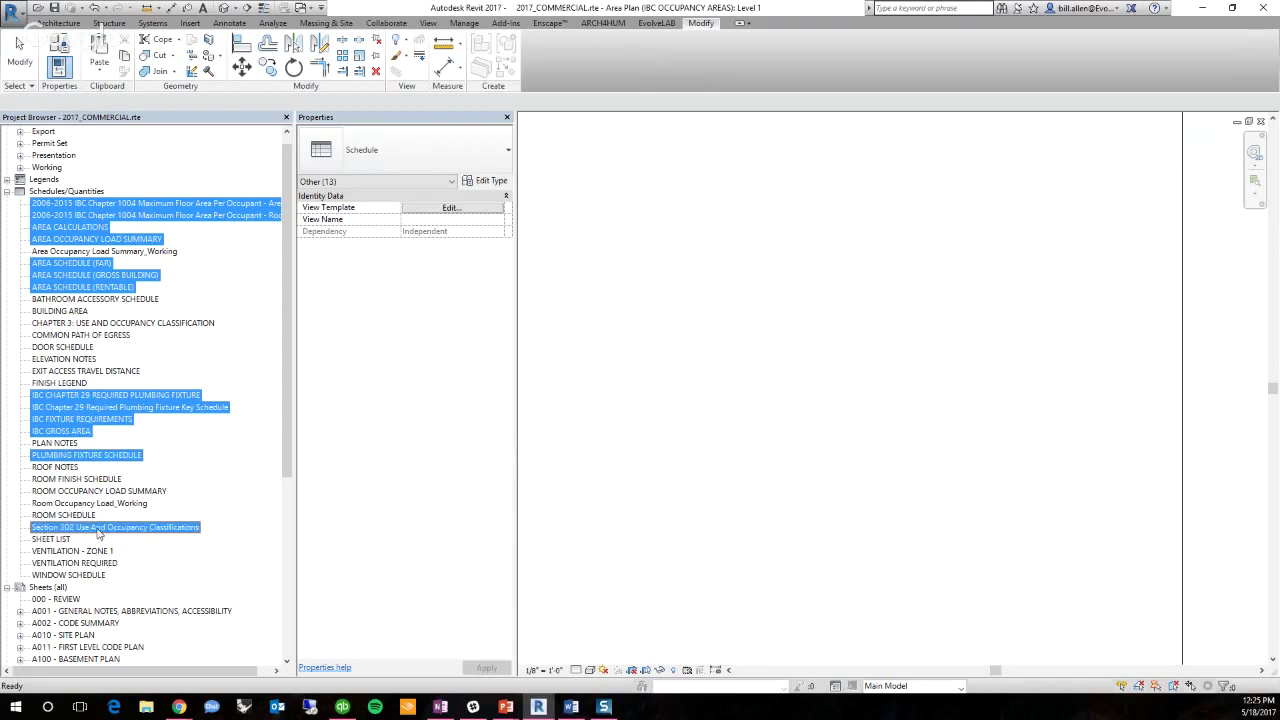
ctrl+click(89, 504)
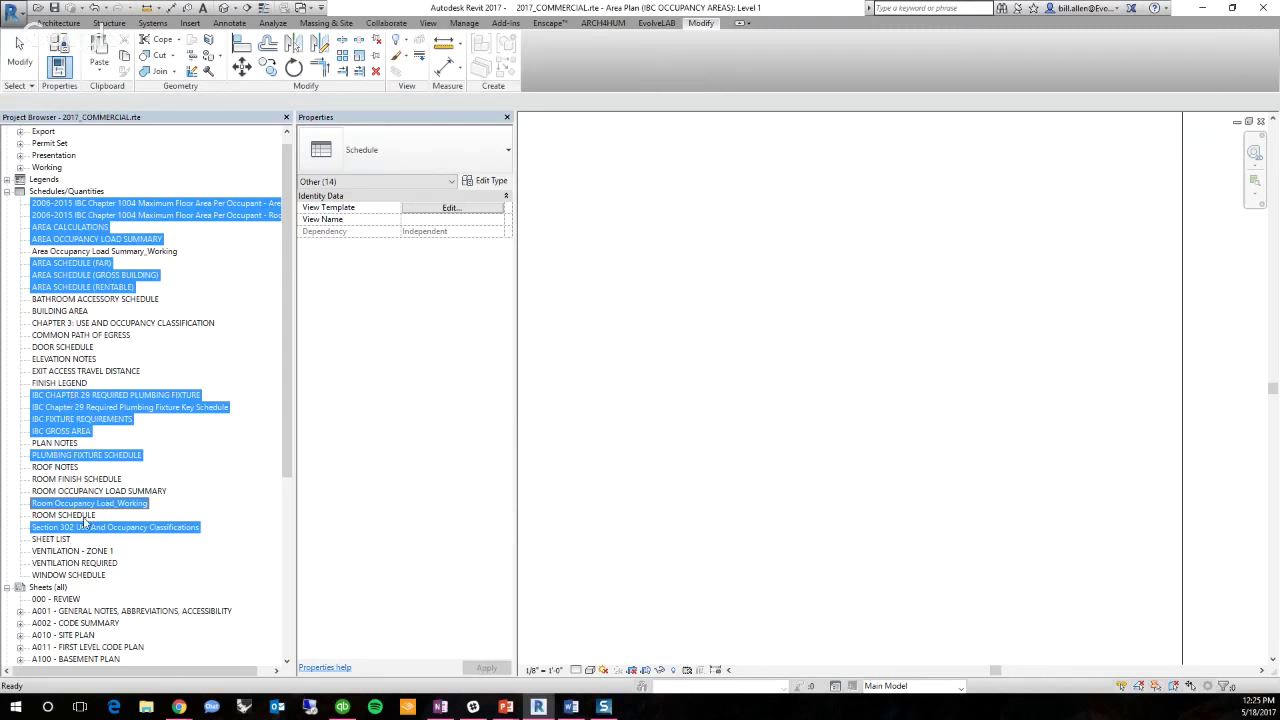
scroll(287, 327, up, 1)
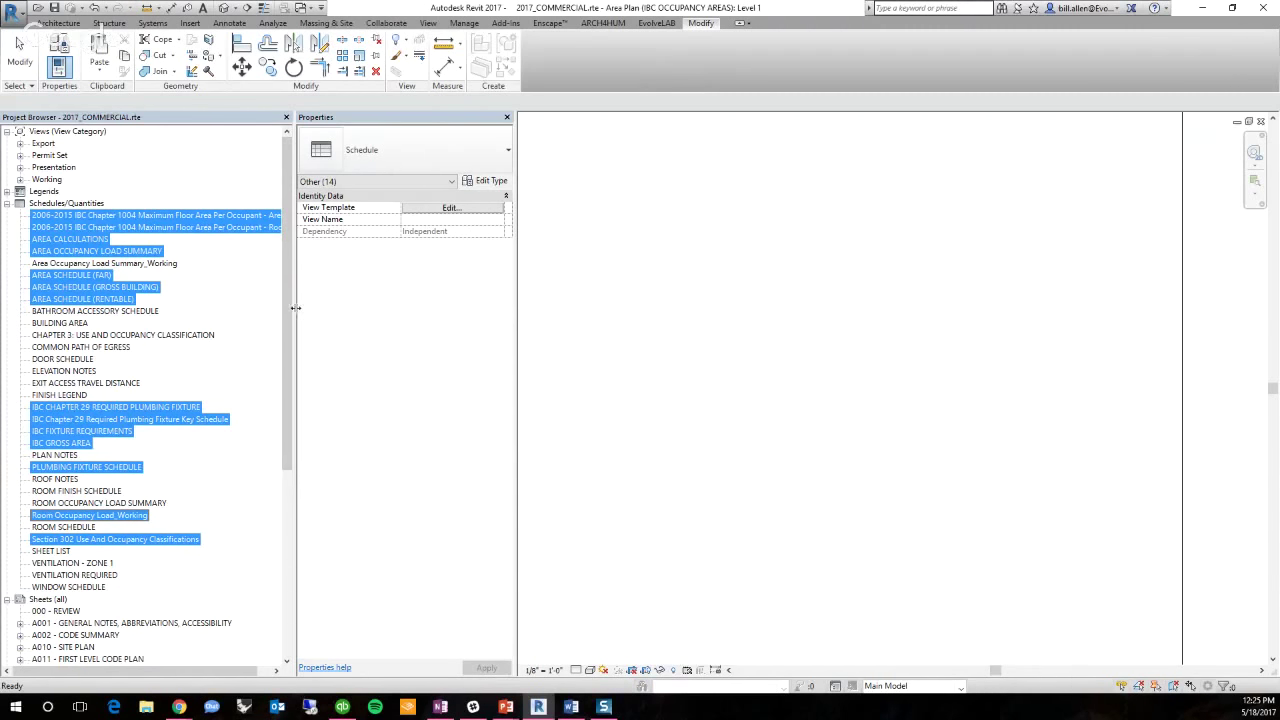
Review the properties of individual schedules, including COMMON PATH OF EGRESS, the Chapter 1004 room schedule, PLAN NOTES and PLUMBING FIXTURE SCHEDULE
click(68, 348)
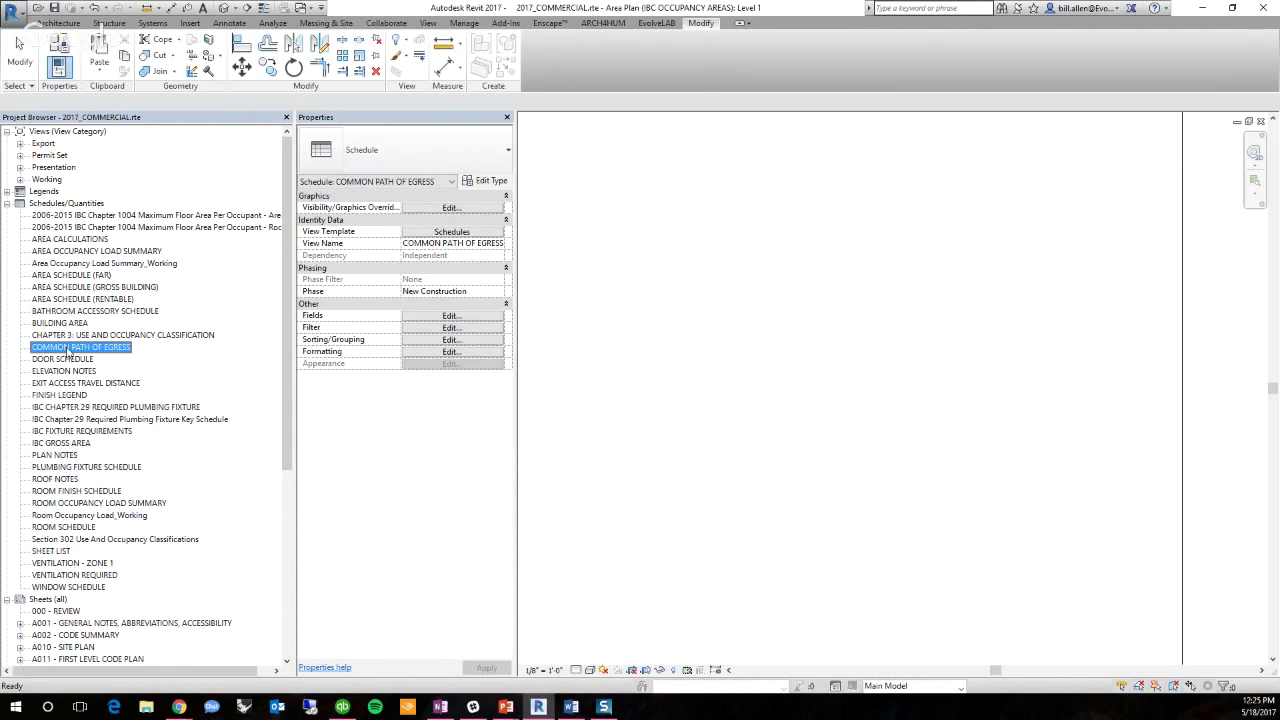
click(70, 228)
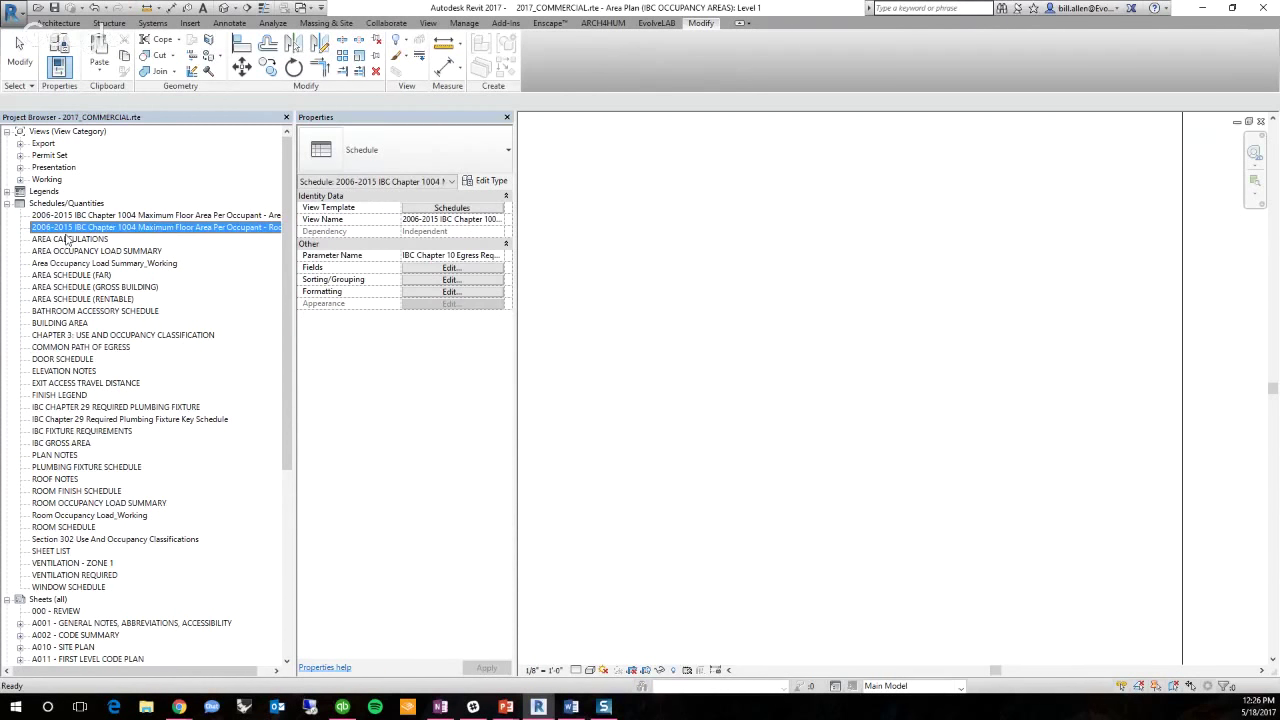
click(65, 396)
click(57, 457)
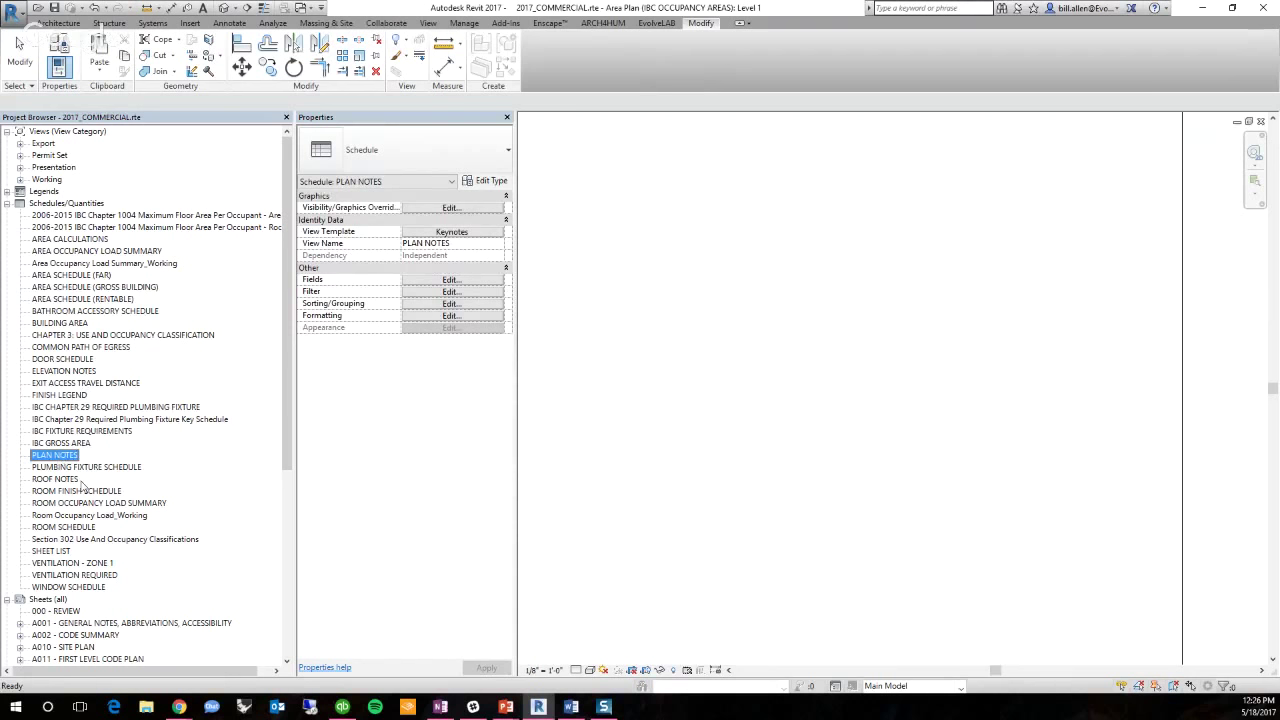
click(80, 468)
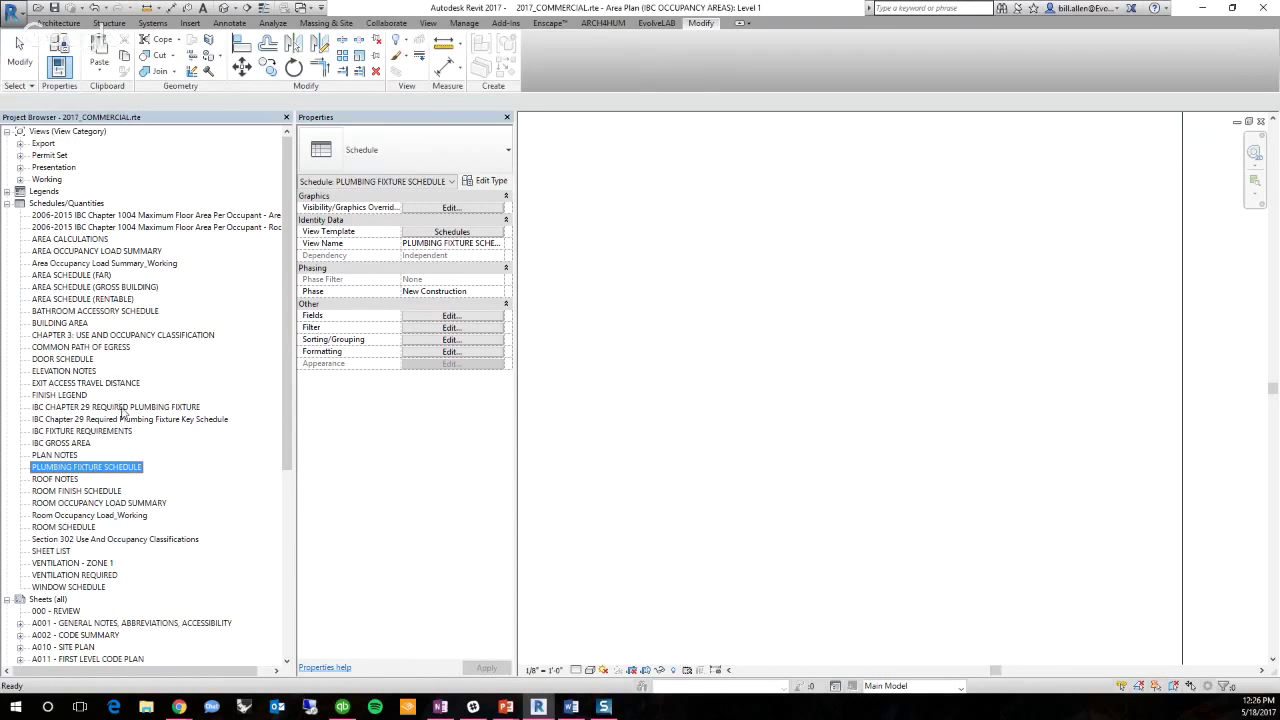
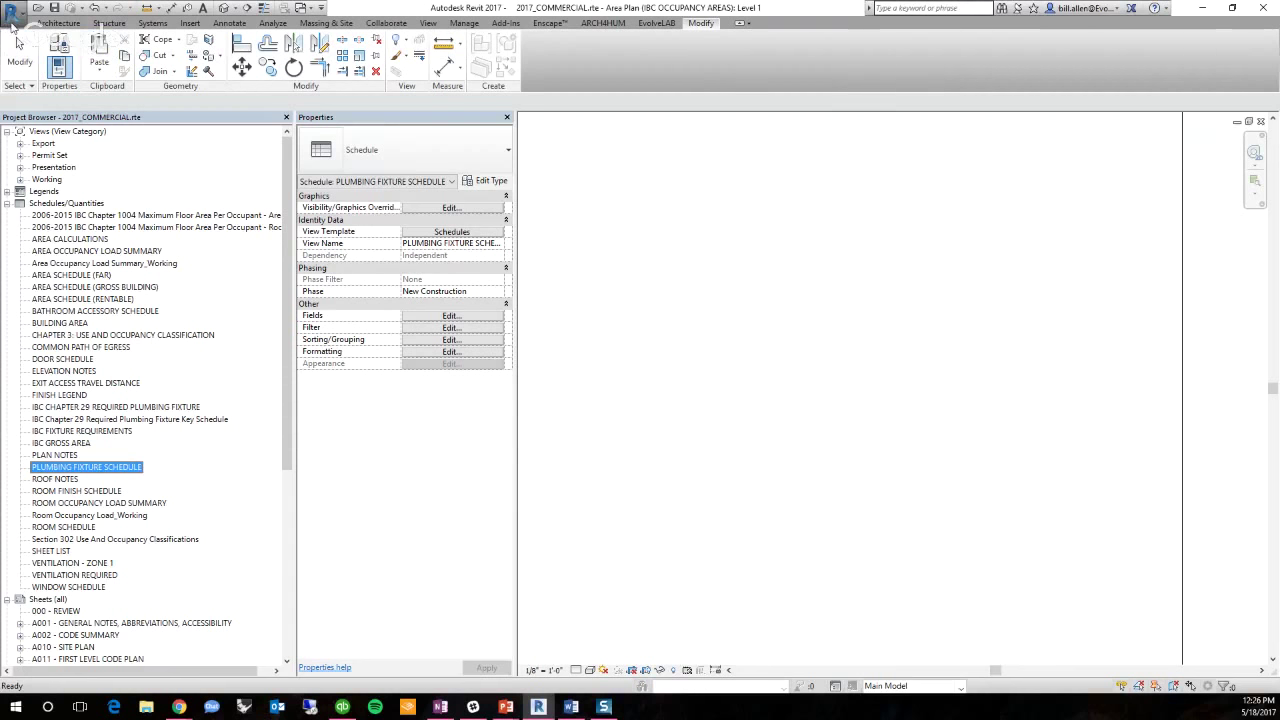
Review the layer settings of the DTJ EXPORT setup for DWG export, including the Columns category, and leave without exporting
click(14, 14)
mouse_move(47, 201)
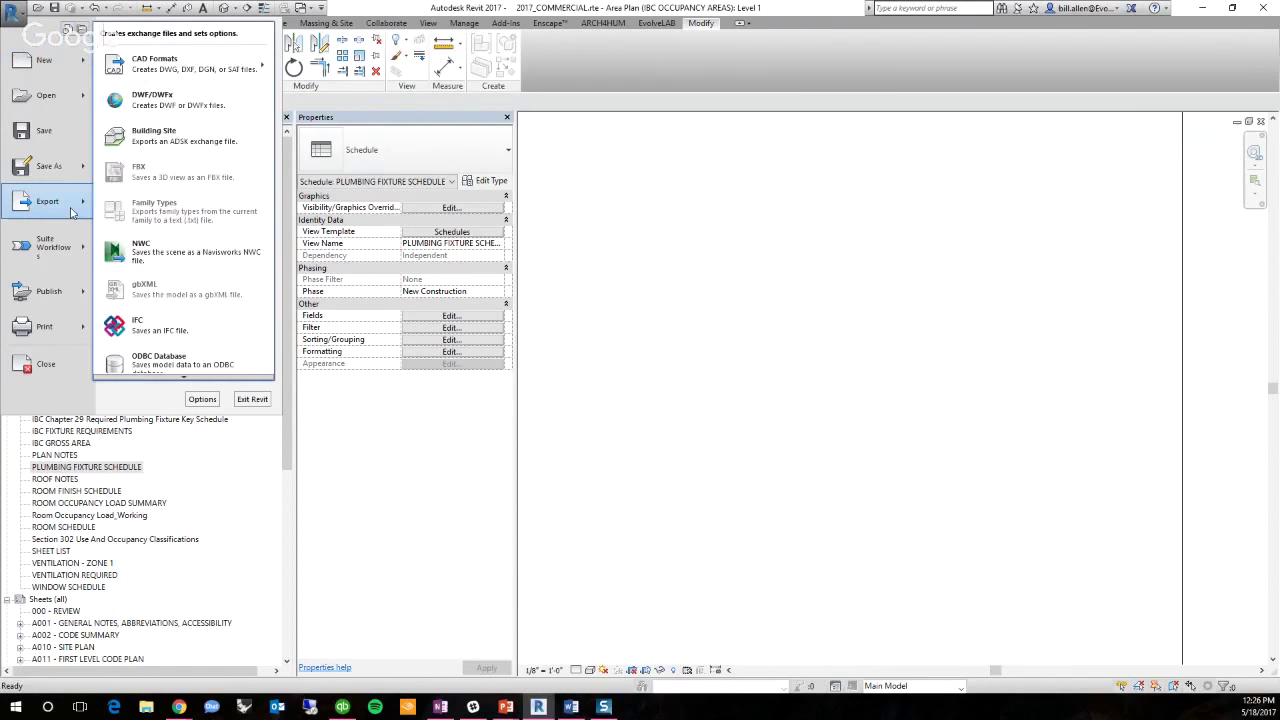
mouse_move(190, 64)
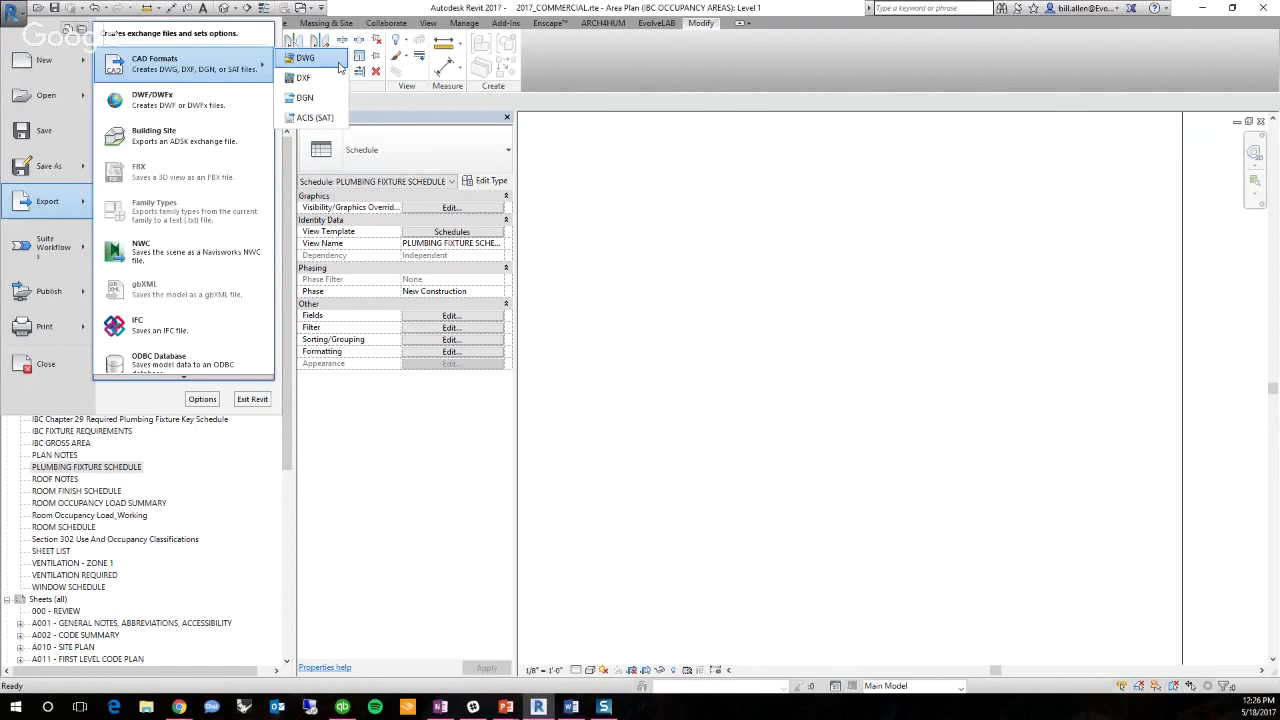
click(305, 58)
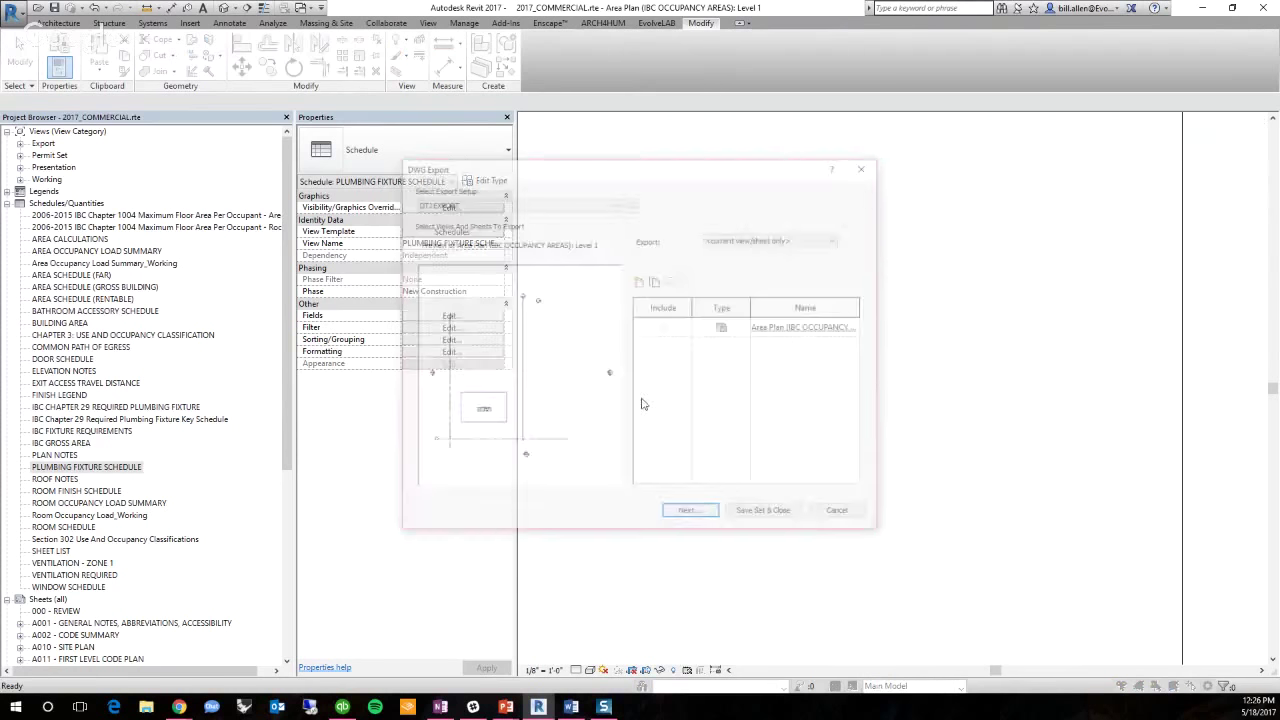
drag(702, 188, 652, 181)
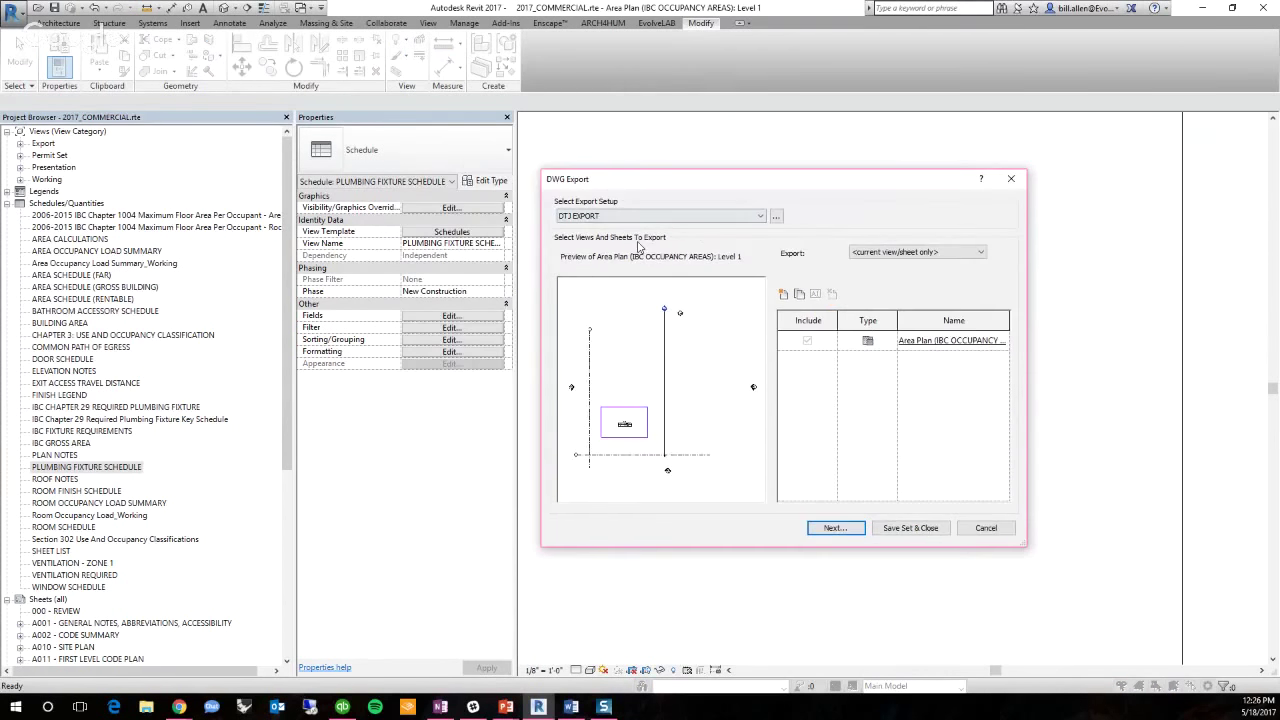
click(773, 215)
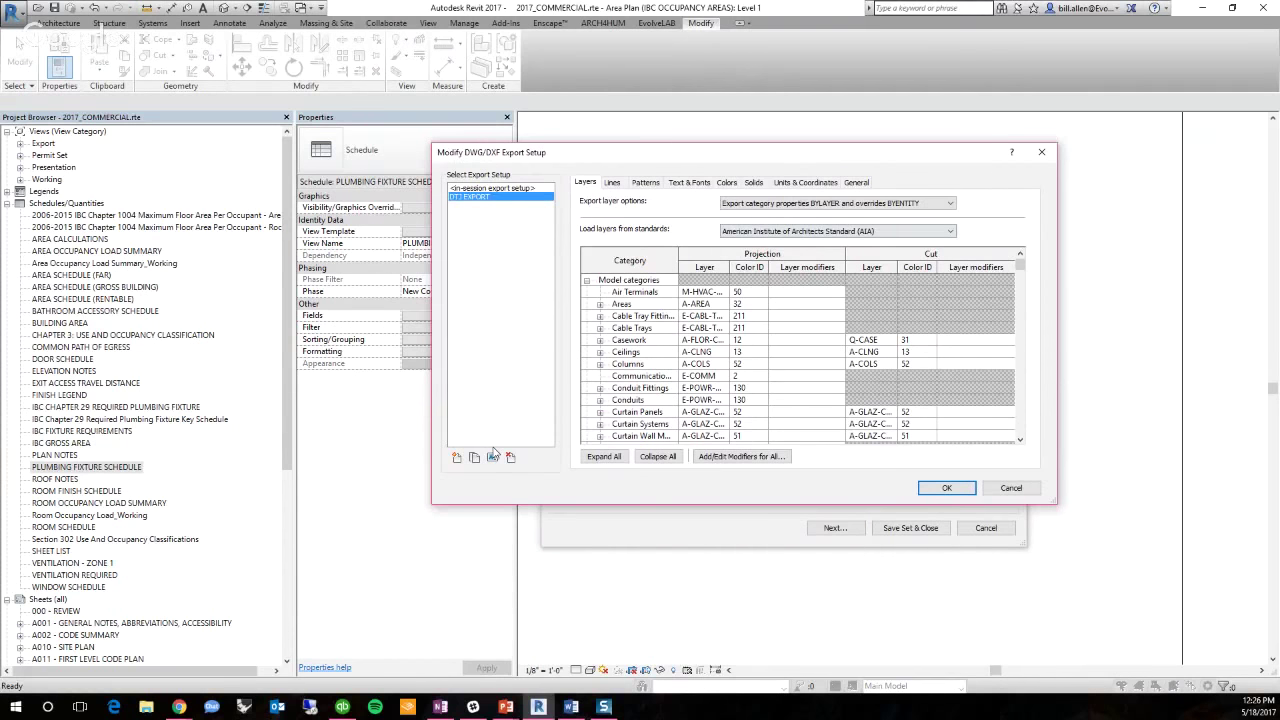
click(629, 363)
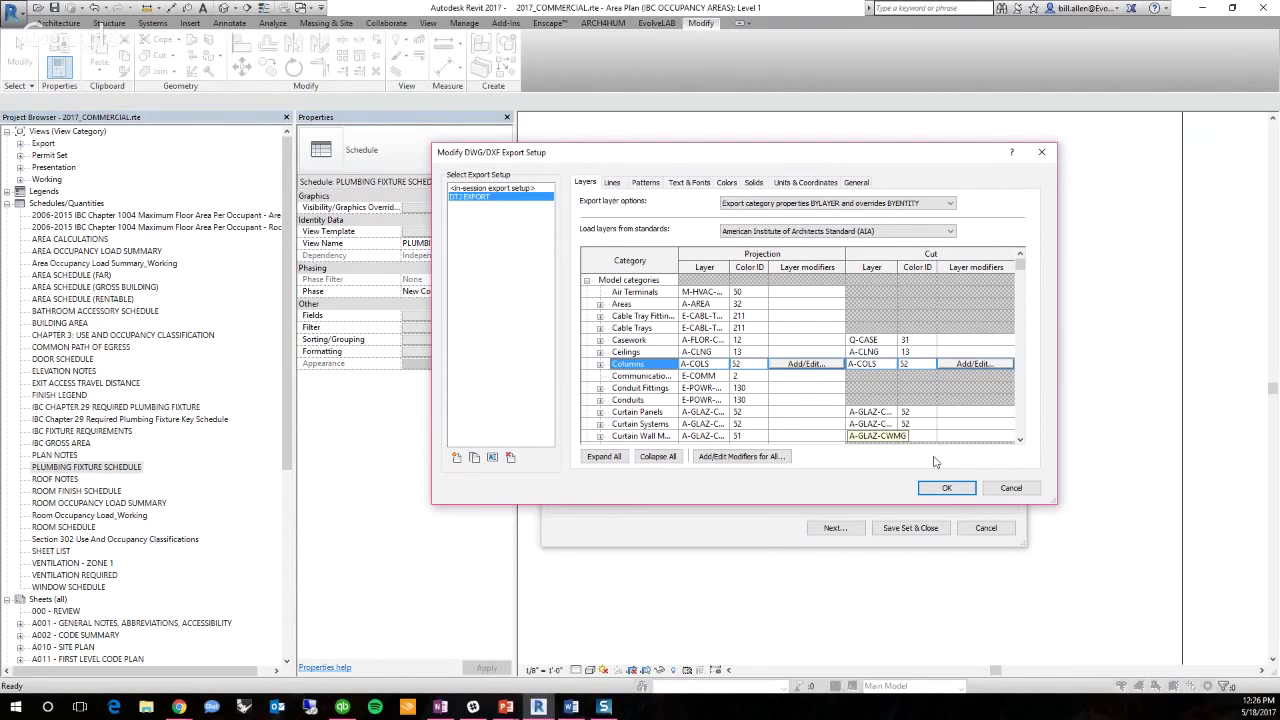
click(1008, 490)
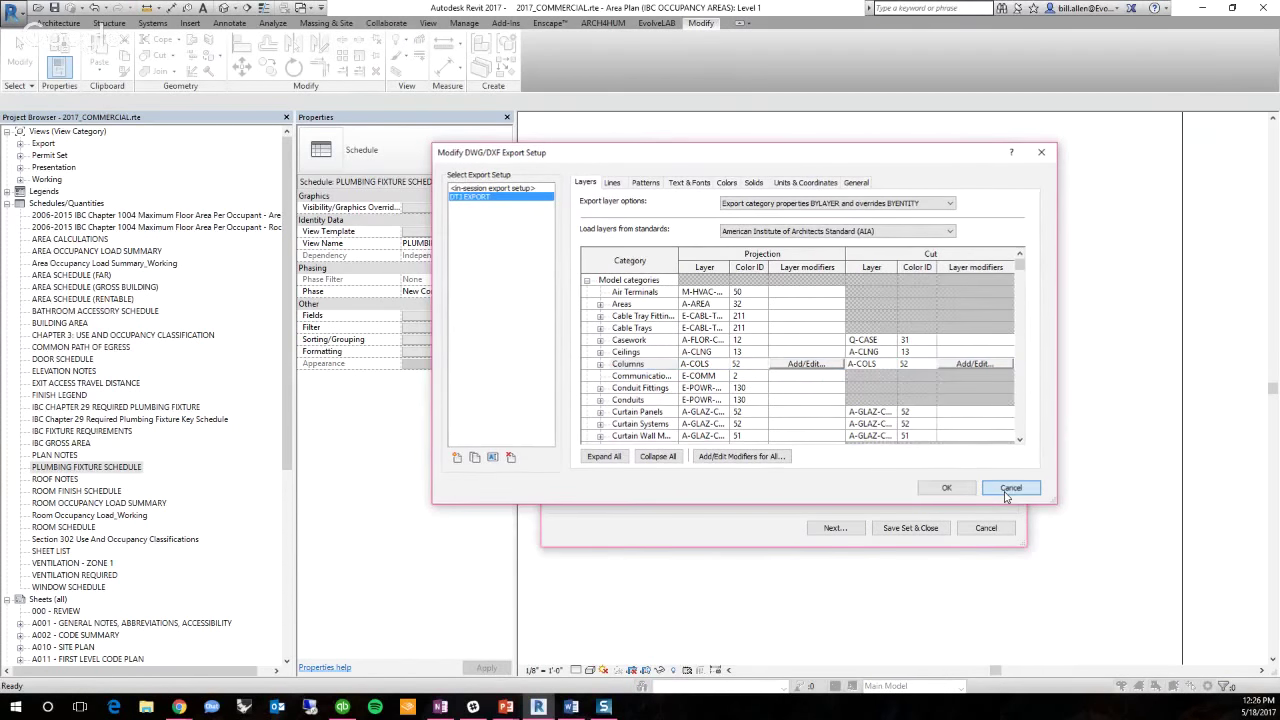
click(986, 527)
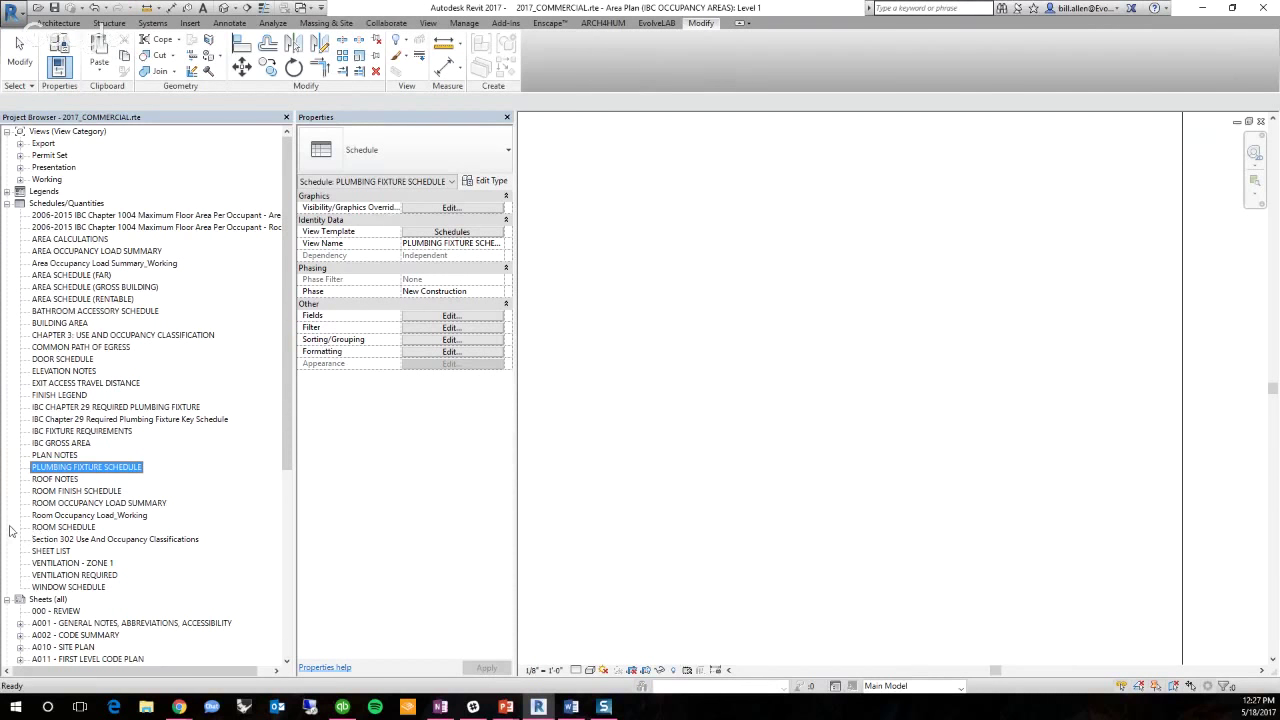
Switch to the 3D view of Casework Resource File.rvt and examine the wall that hosts the wall cabinets
key(alt+Tab)
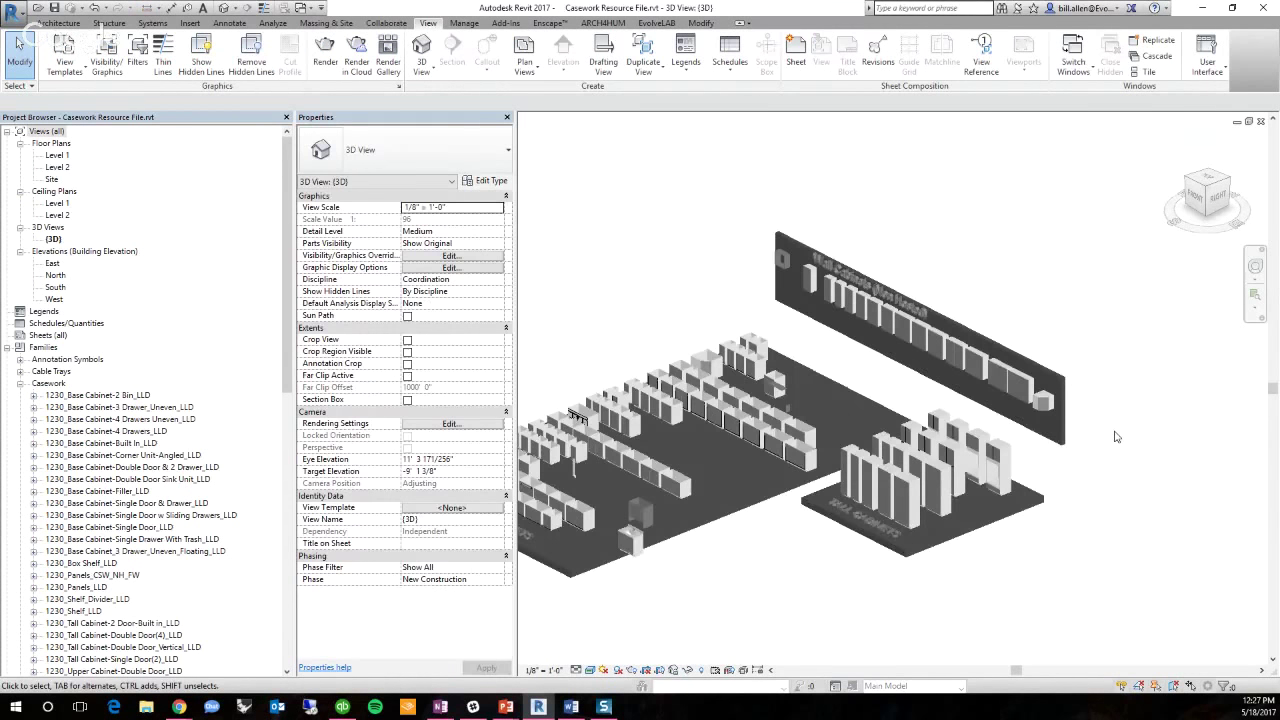
scroll(1080, 434, up, 2)
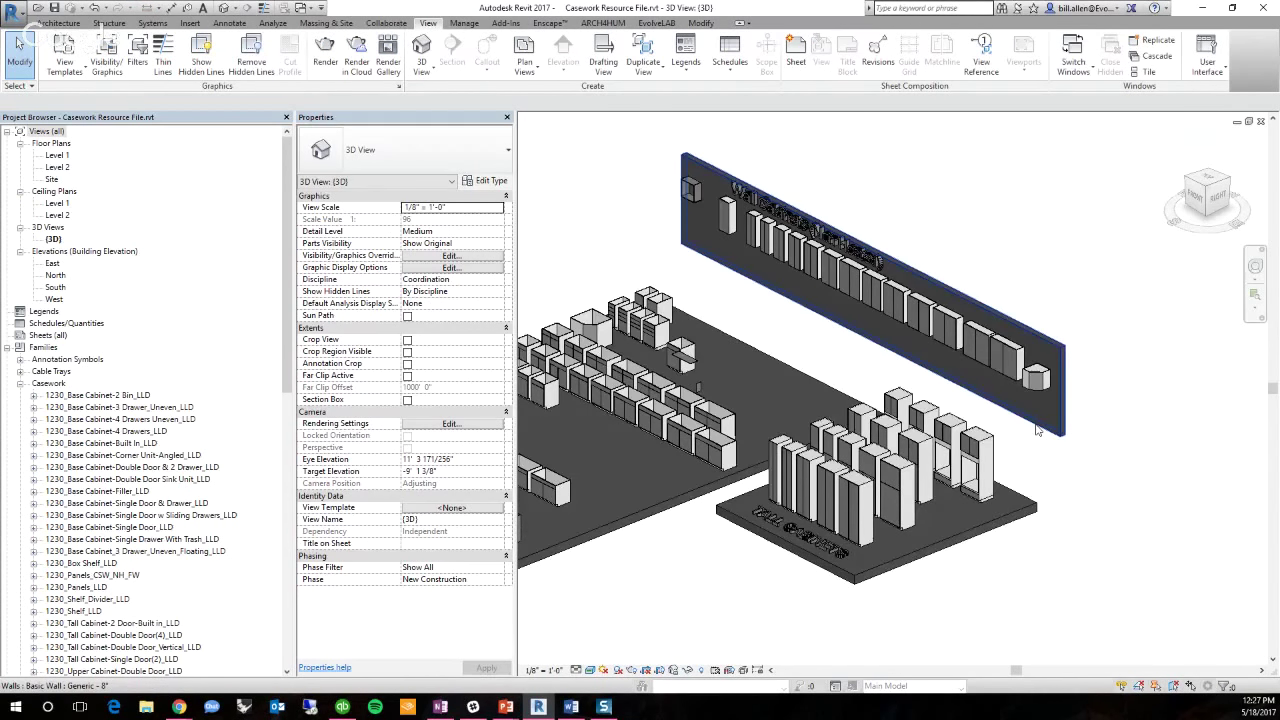
click(1038, 430)
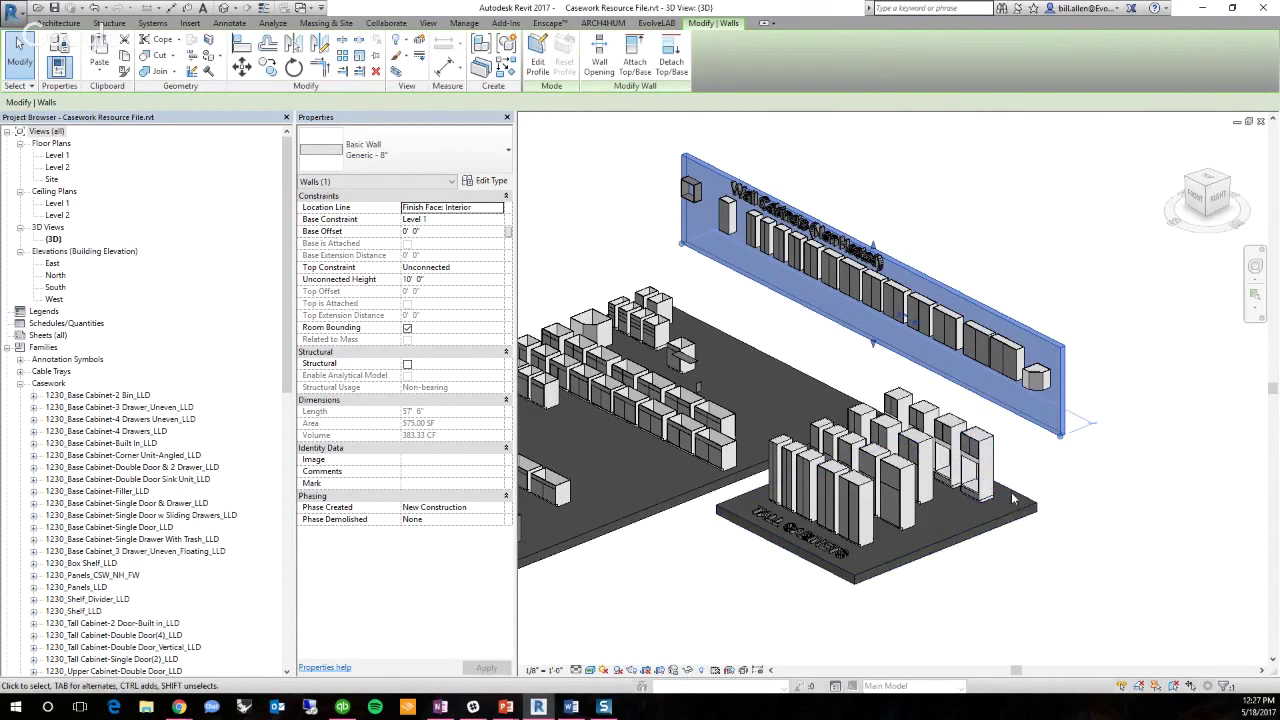
click(1055, 462)
click(1061, 434)
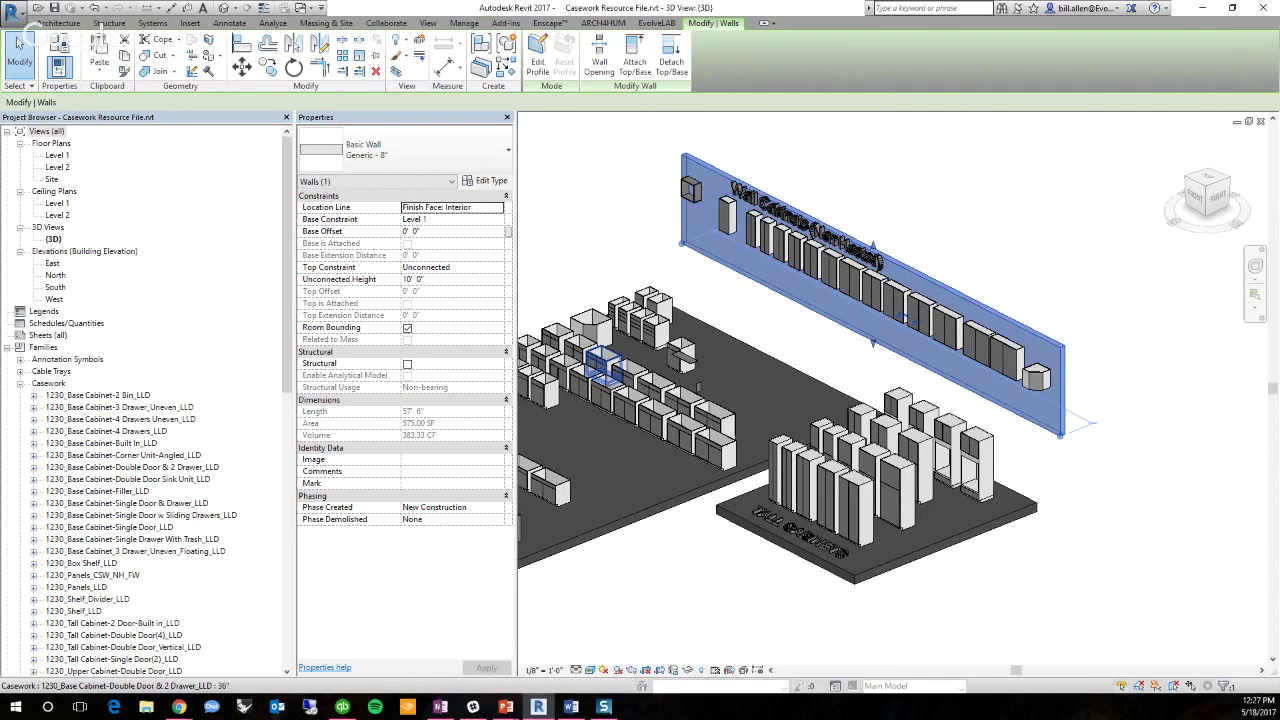
click(1110, 337)
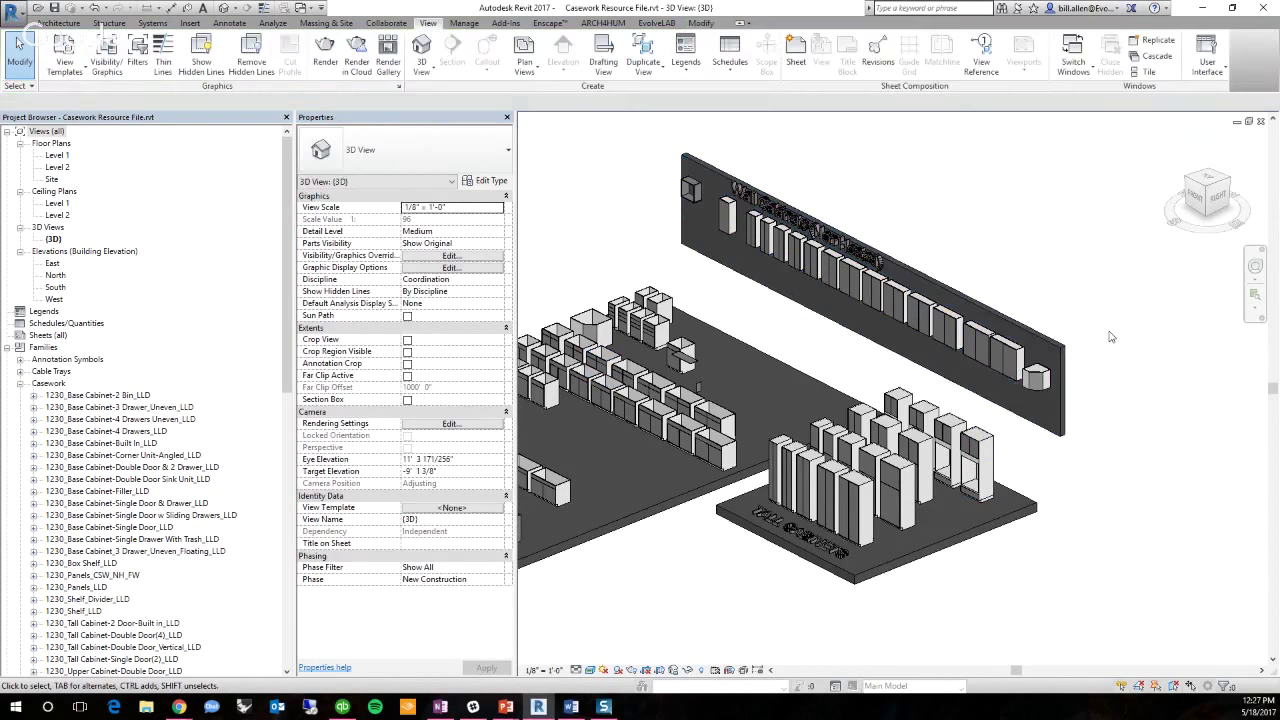
click(1059, 352)
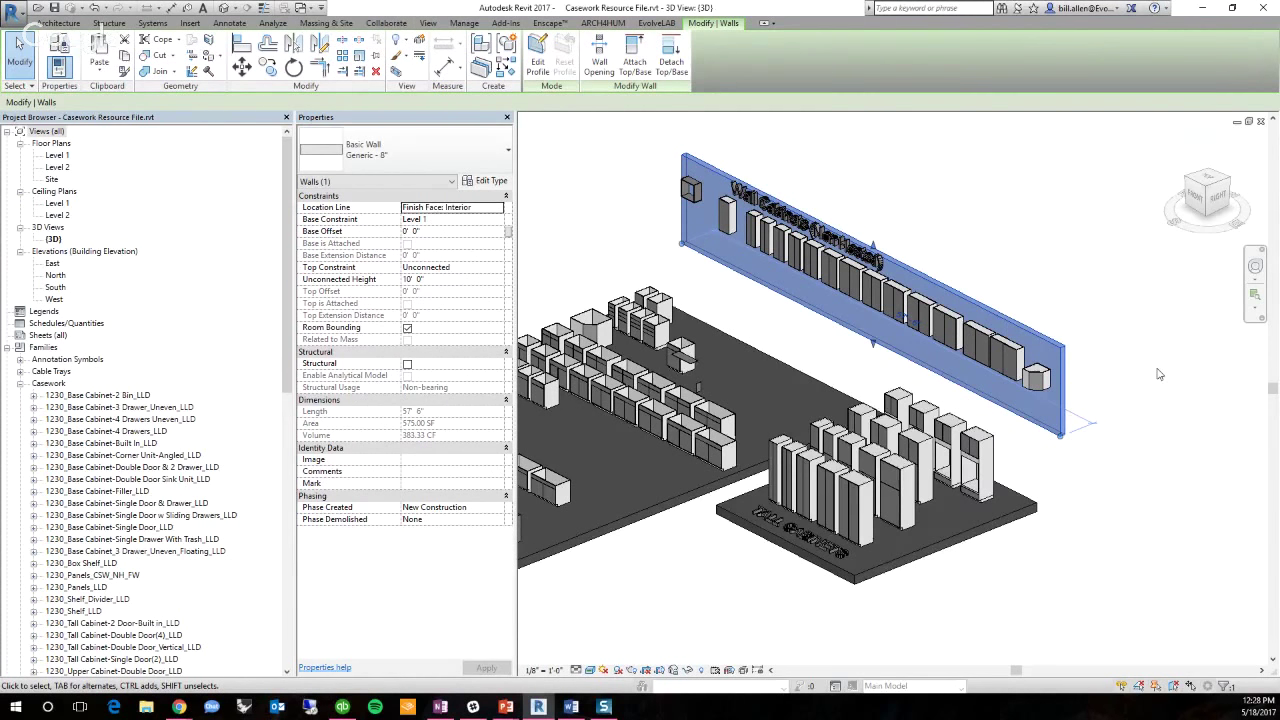
click(1157, 374)
shift+middle_drag(1159, 374, 1029, 422)
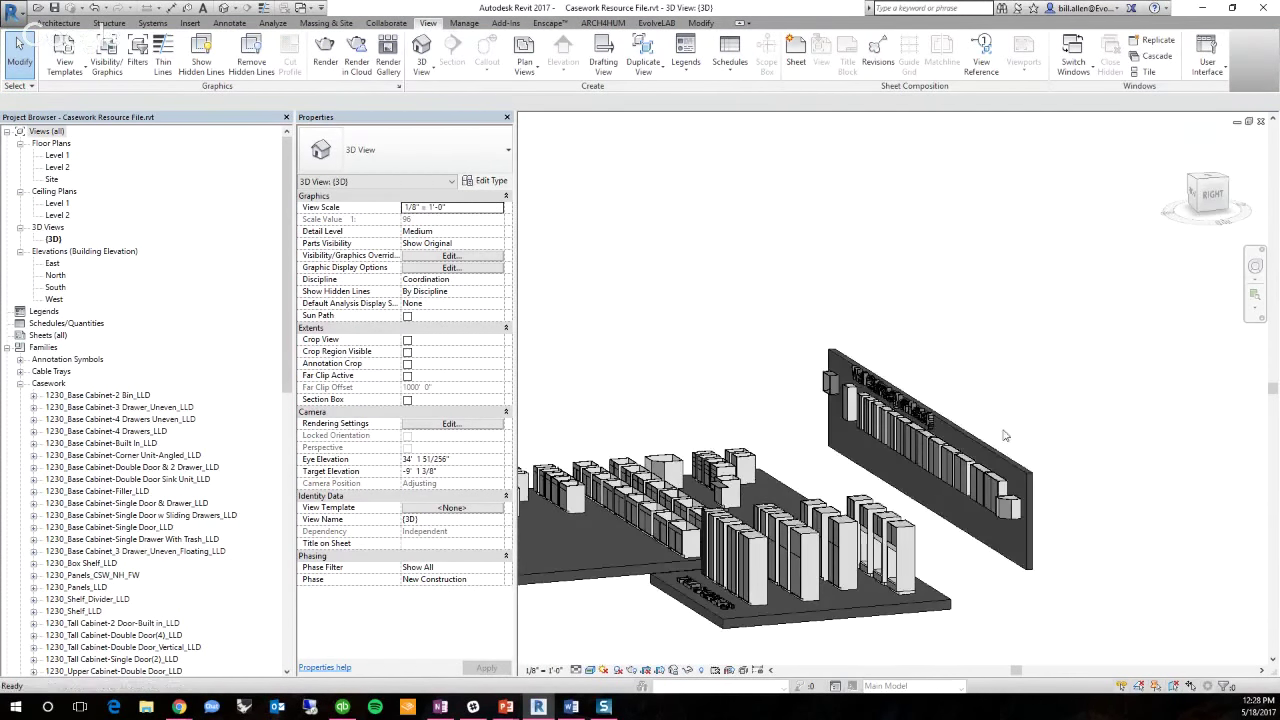
Try deleting the wall behind the upper cabinets in the 3D view, and undo the deletion
click(1005, 459)
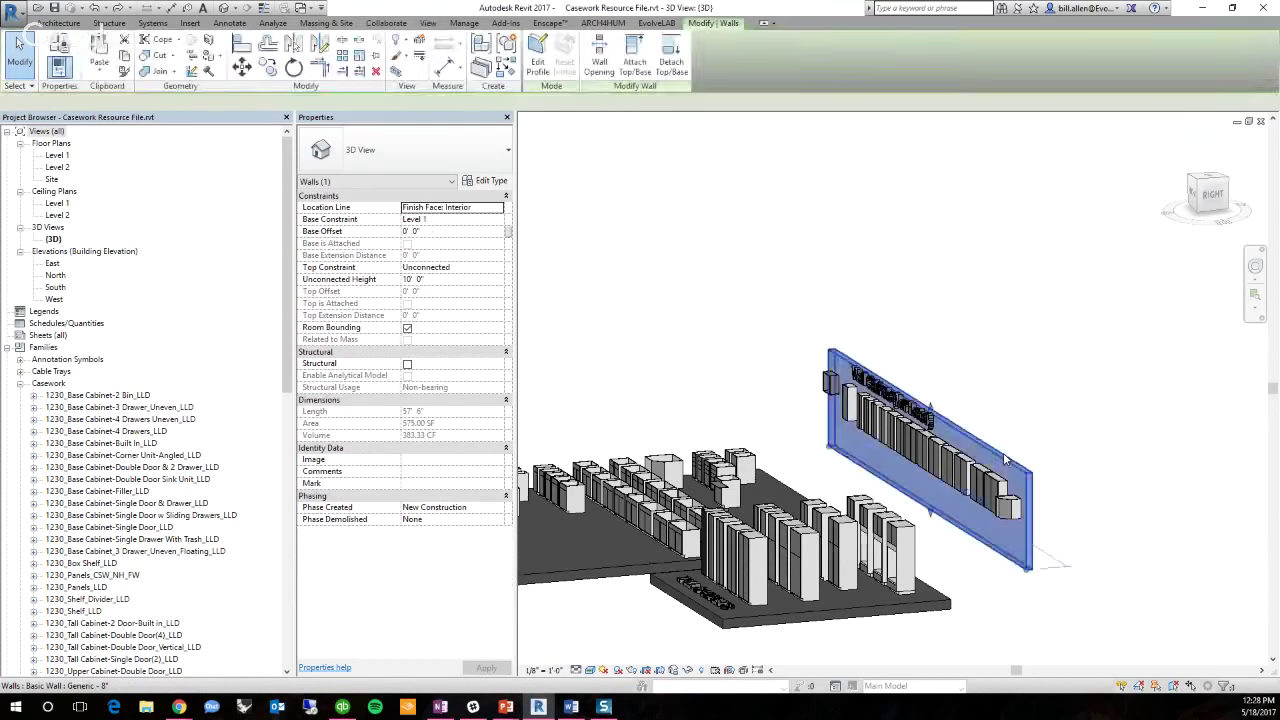
key(Delete)
key(ctrl+z)
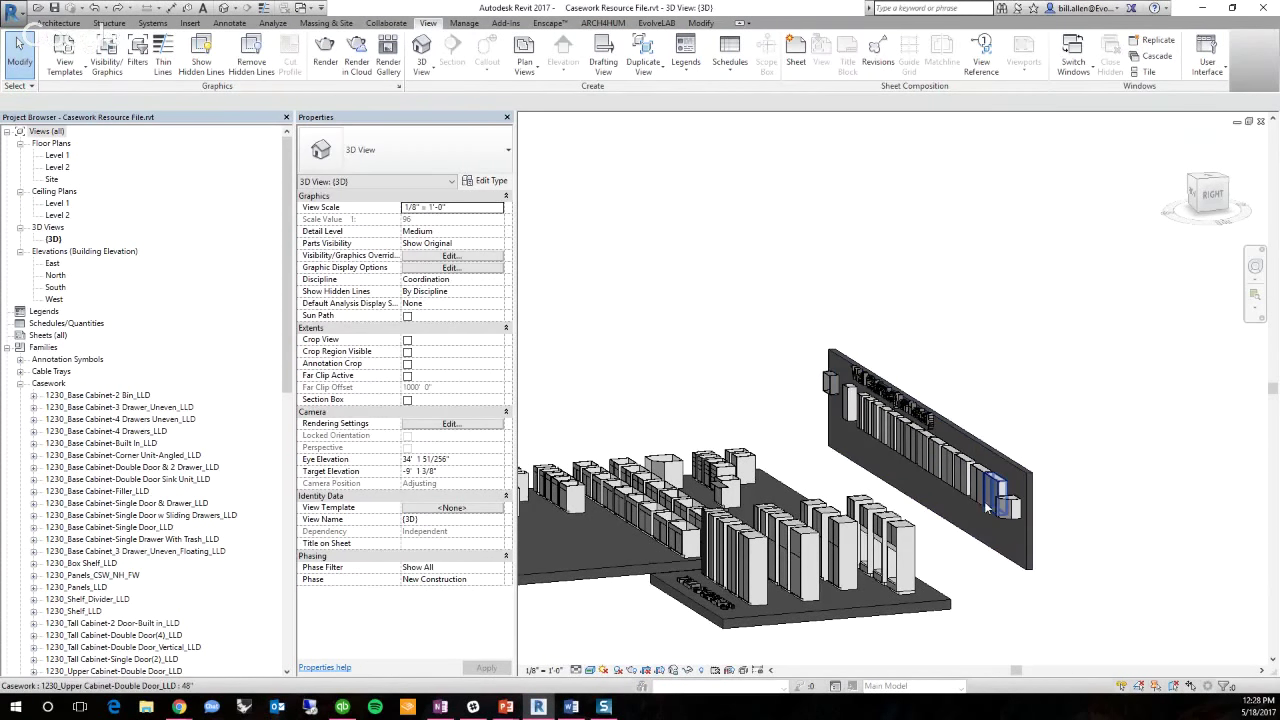
Open the Level 1 floor plan at the wall with the row of upper cabinets
double_click(57, 155)
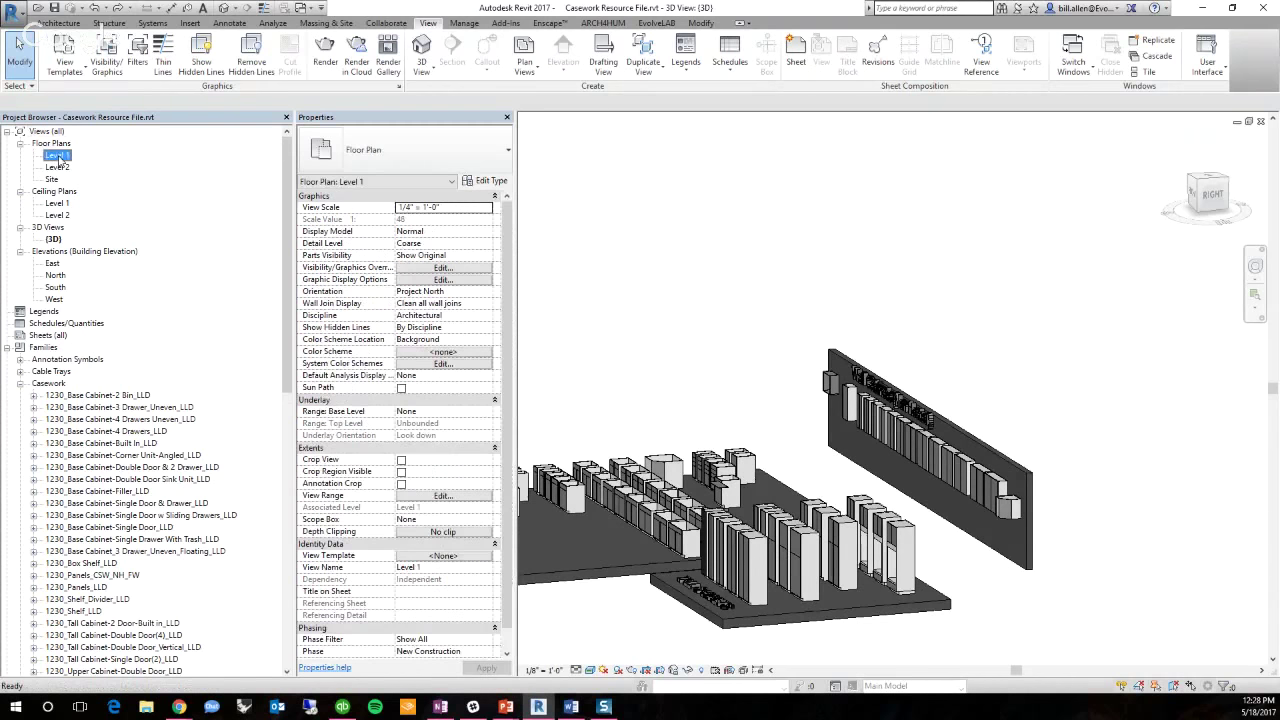
scroll(848, 285, up, 5)
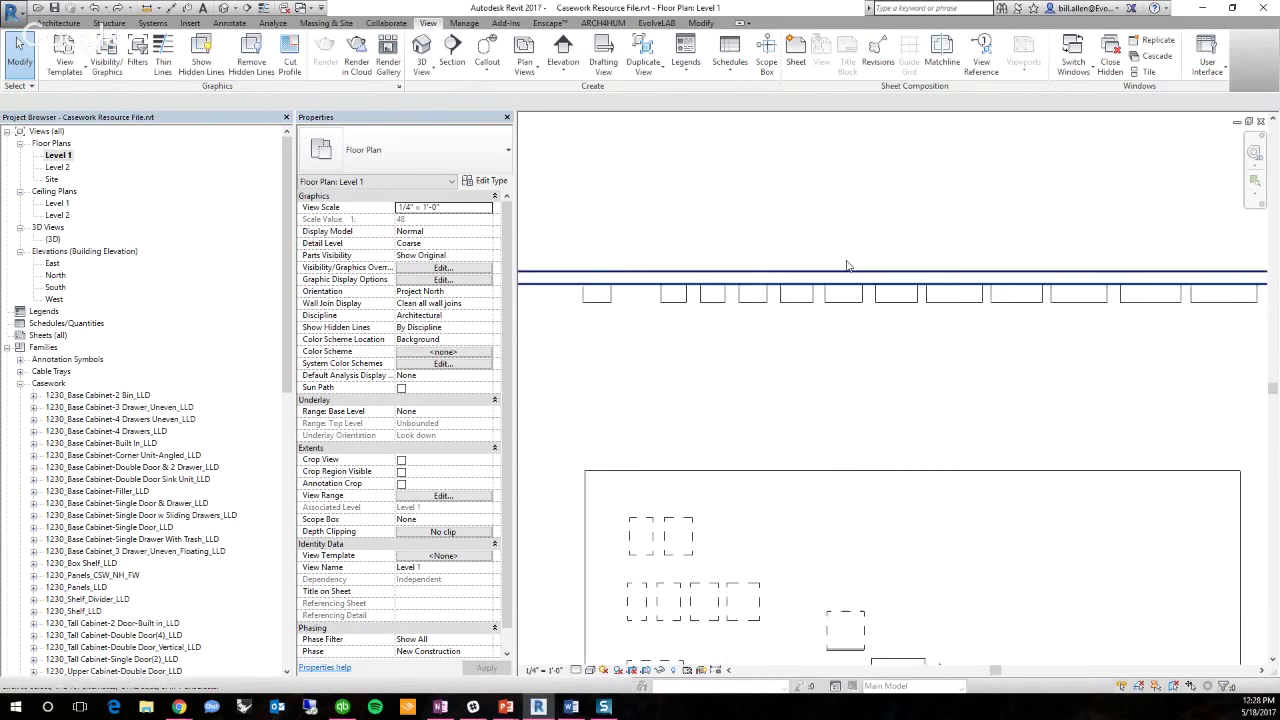
Try moving the wall away from the upper cabinets with the Move tool, and undo the move
click(848, 280)
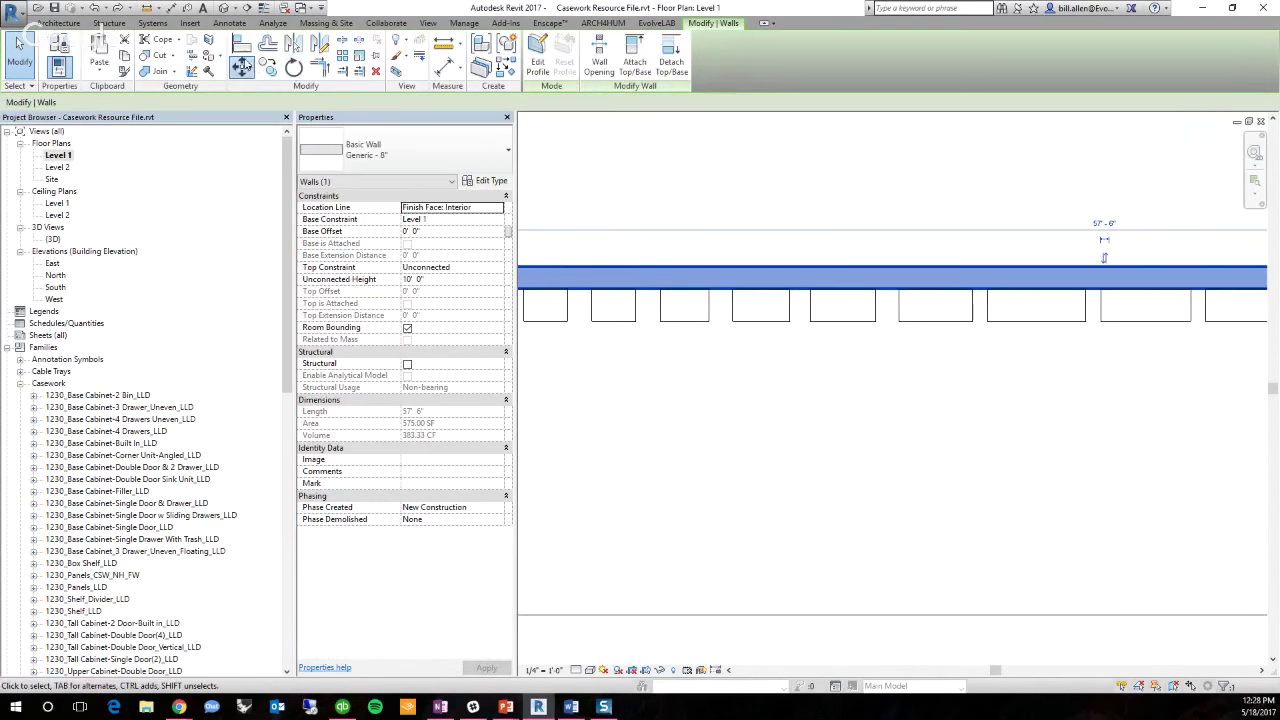
click(241, 66)
click(760, 225)
click(760, 146)
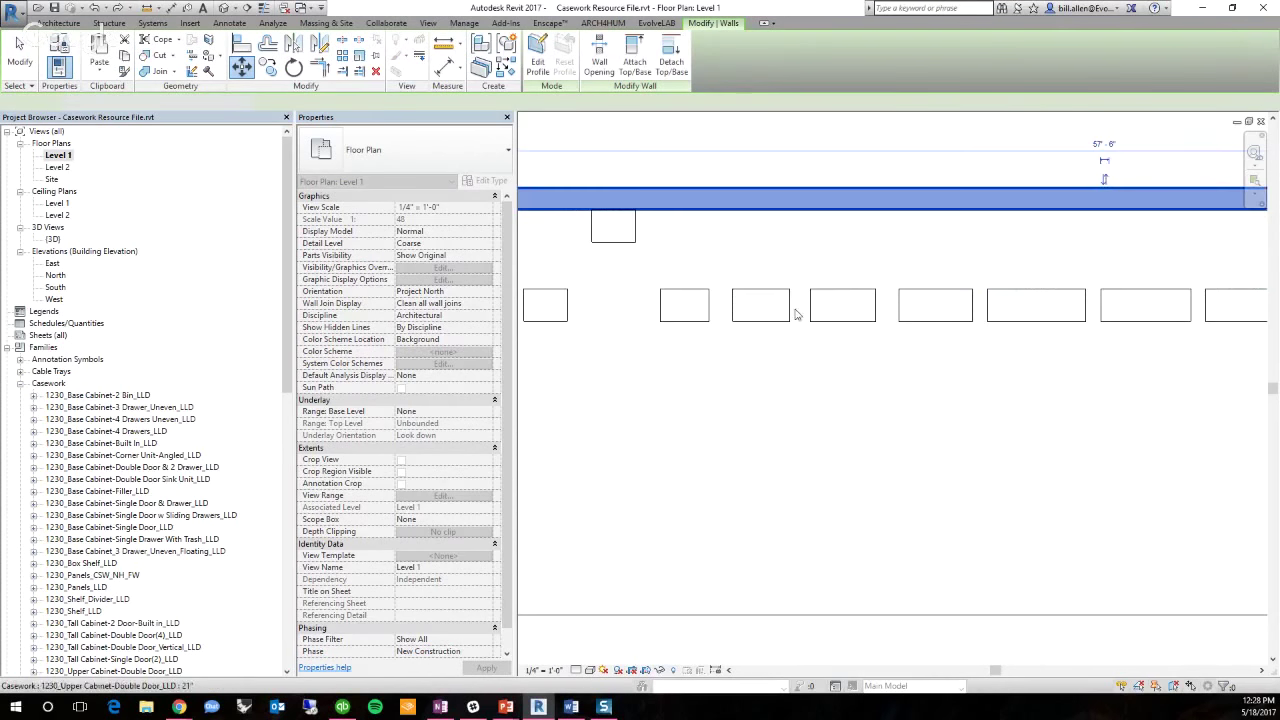
click(799, 376)
key(ctrl+z)
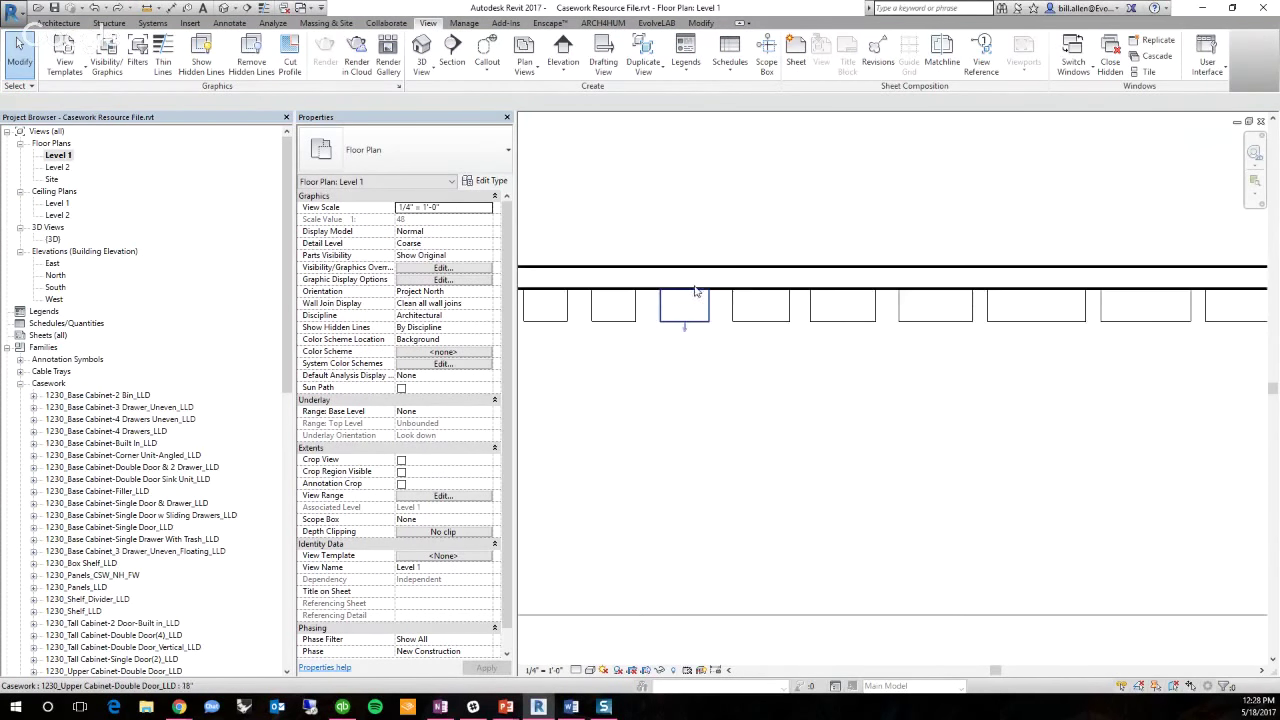
Enable Moves With Nearby Elements for the 21" upper double-door cabinet
click(766, 318)
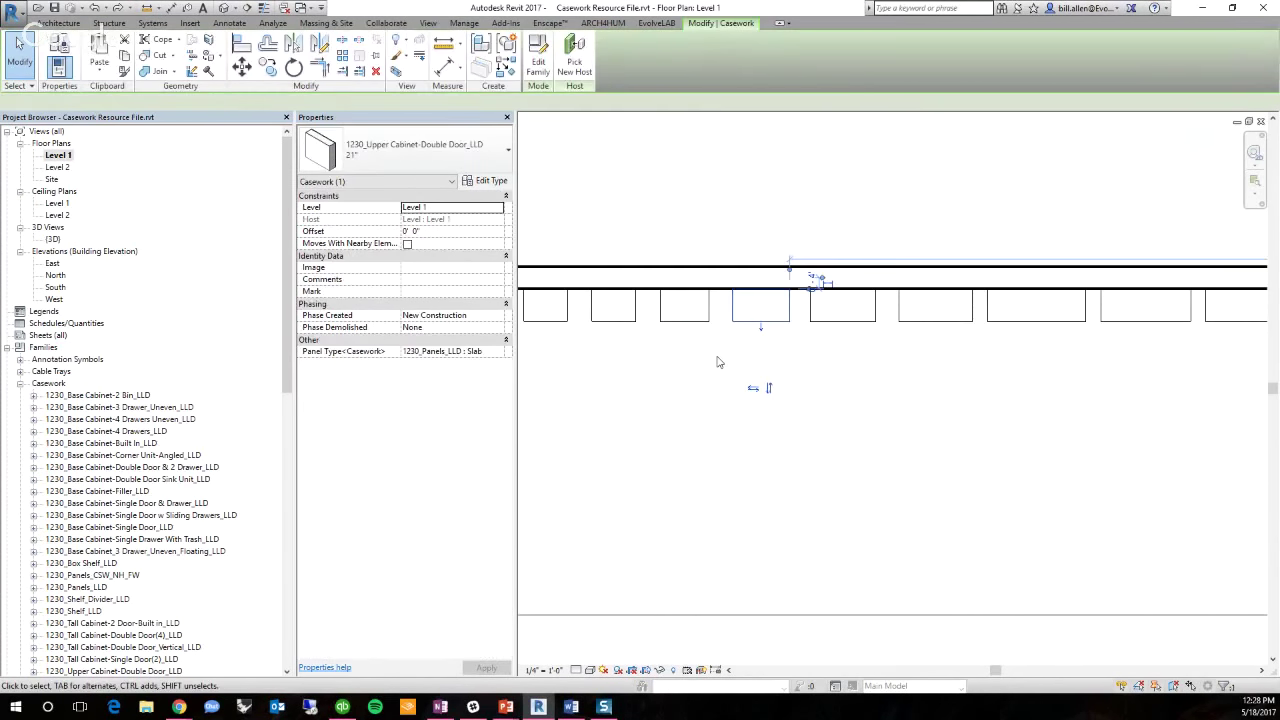
click(408, 244)
click(914, 440)
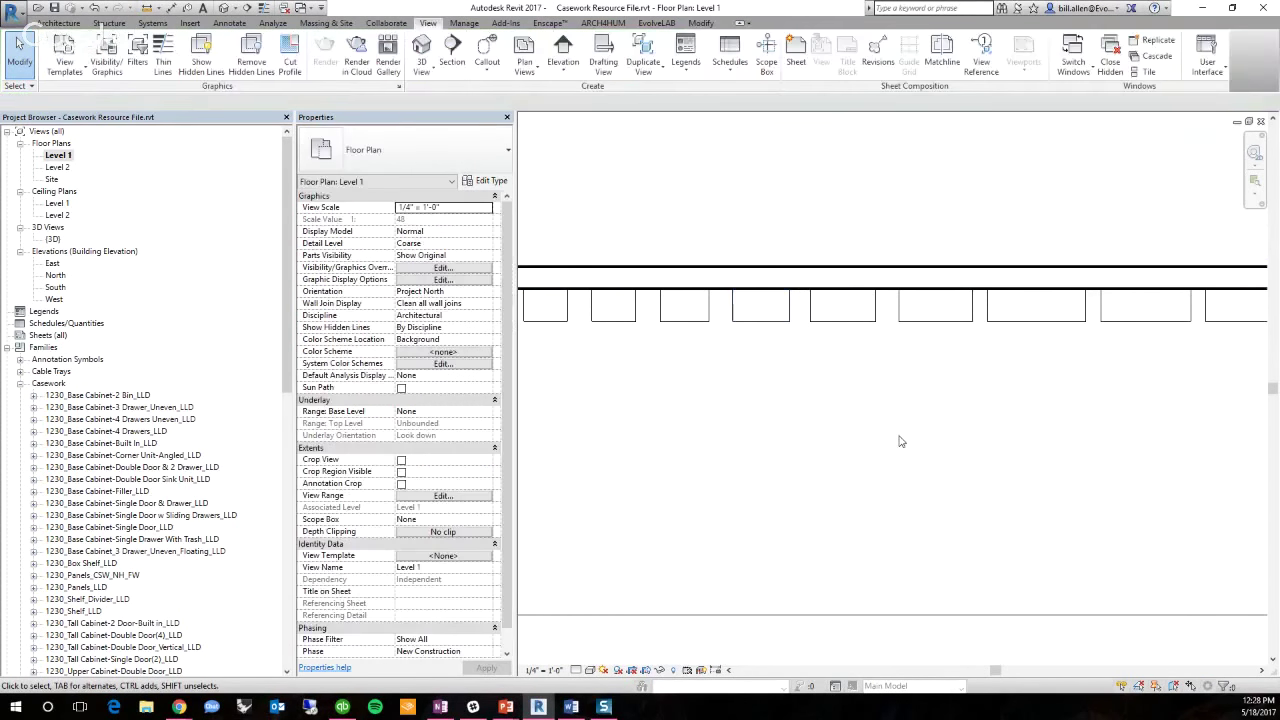
Move the wall freehand away from the row of upper cabinets in the Level 1 plan
scroll(750, 462, down, 3)
click(830, 370)
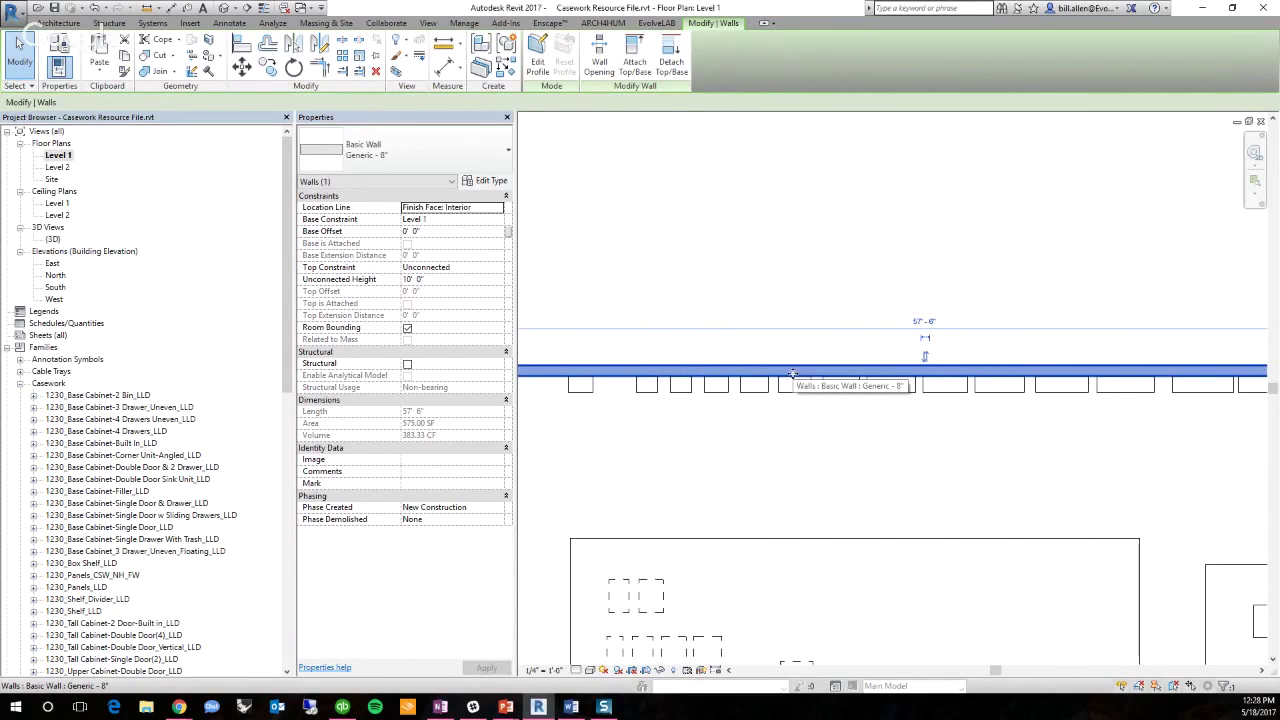
drag(830, 370, 800, 317)
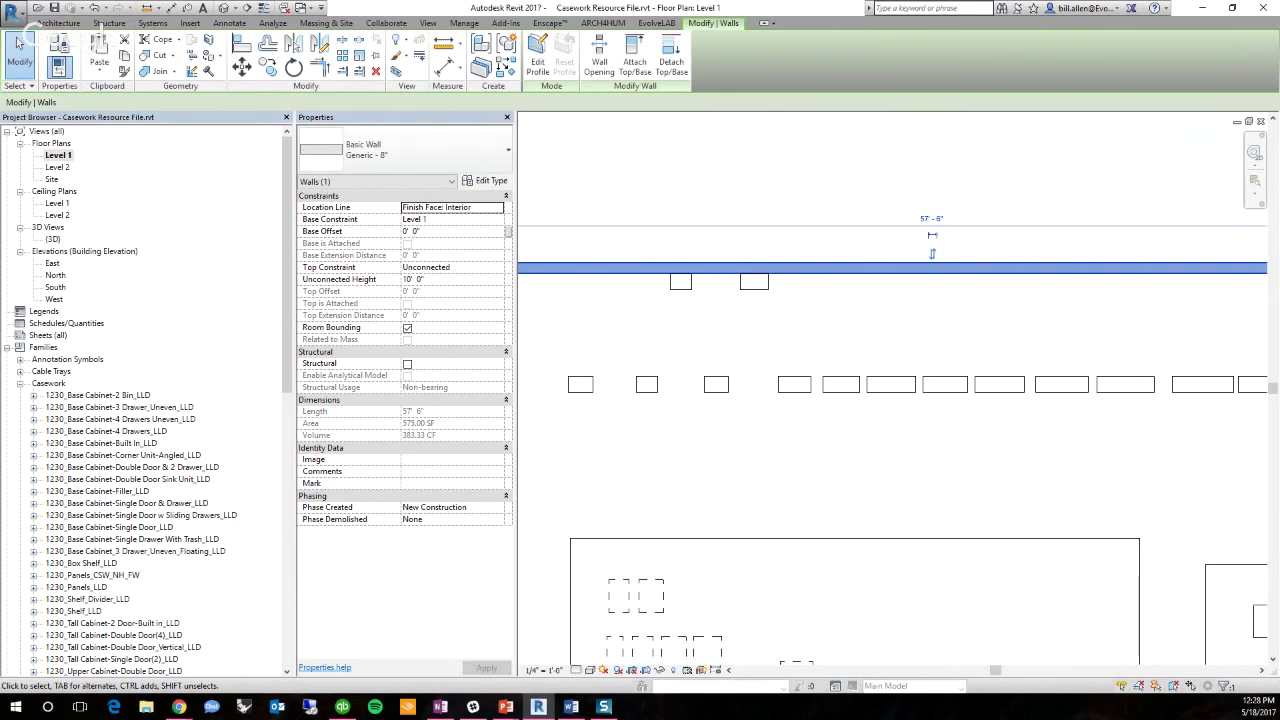
click(825, 322)
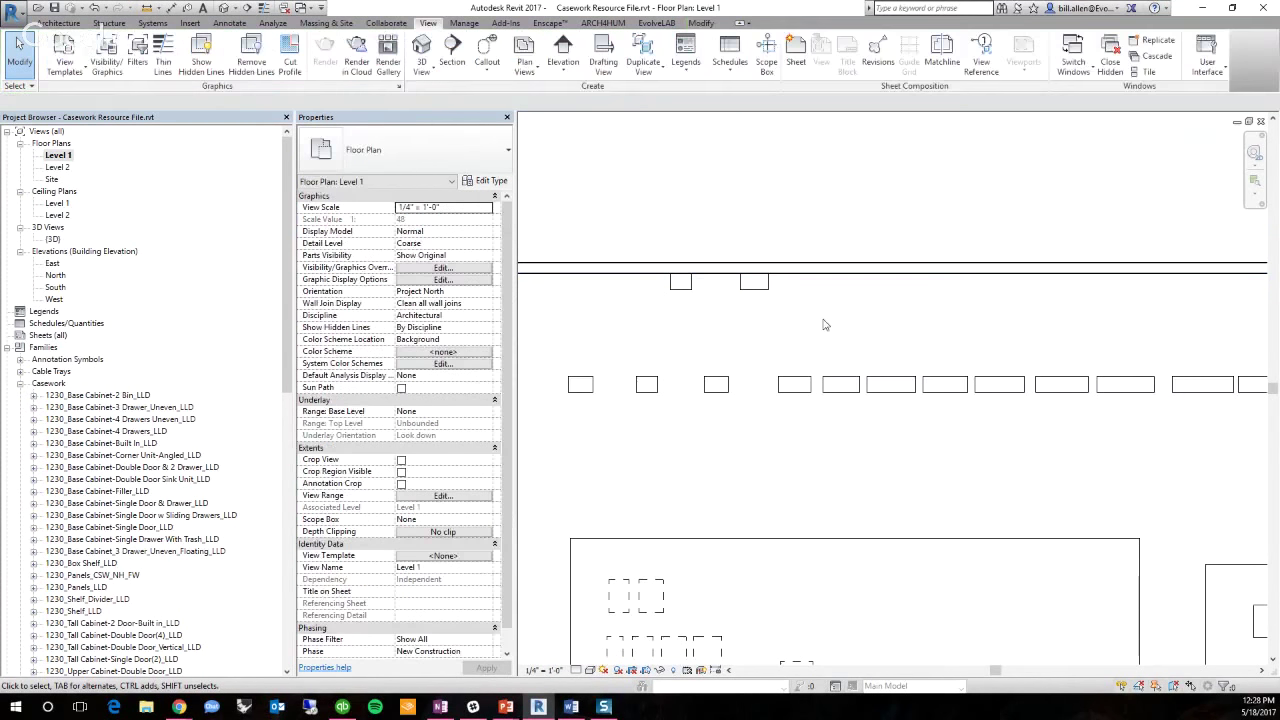
Check the moved wall and its cabinets in the 3D view, and undo the wall move
click(812, 268)
key(ctrl+Tab)
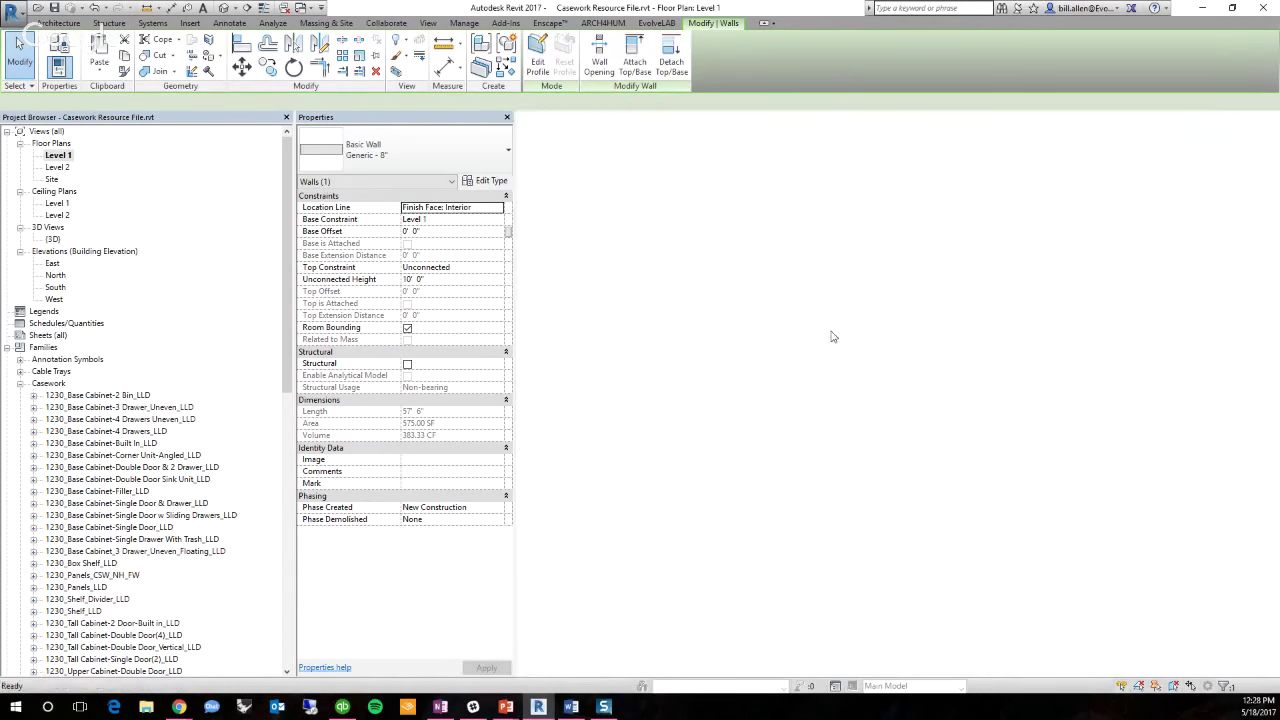
click(978, 528)
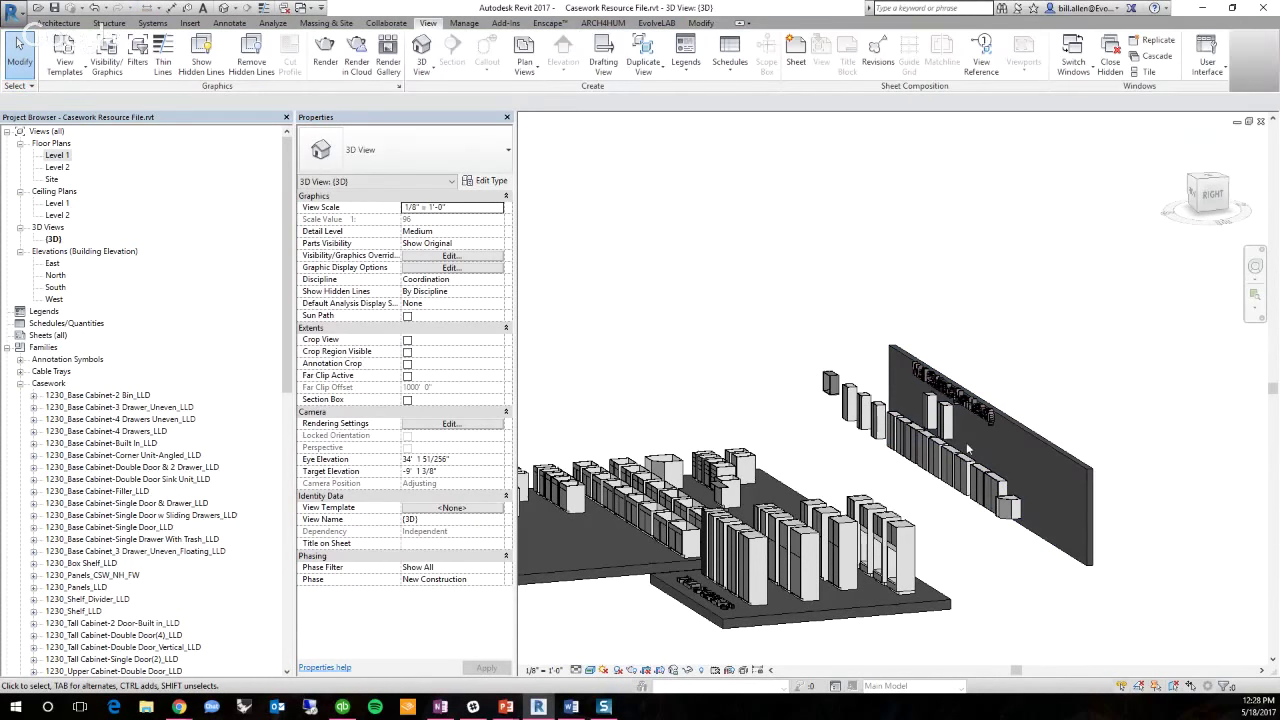
scroll(968, 449, up, 3)
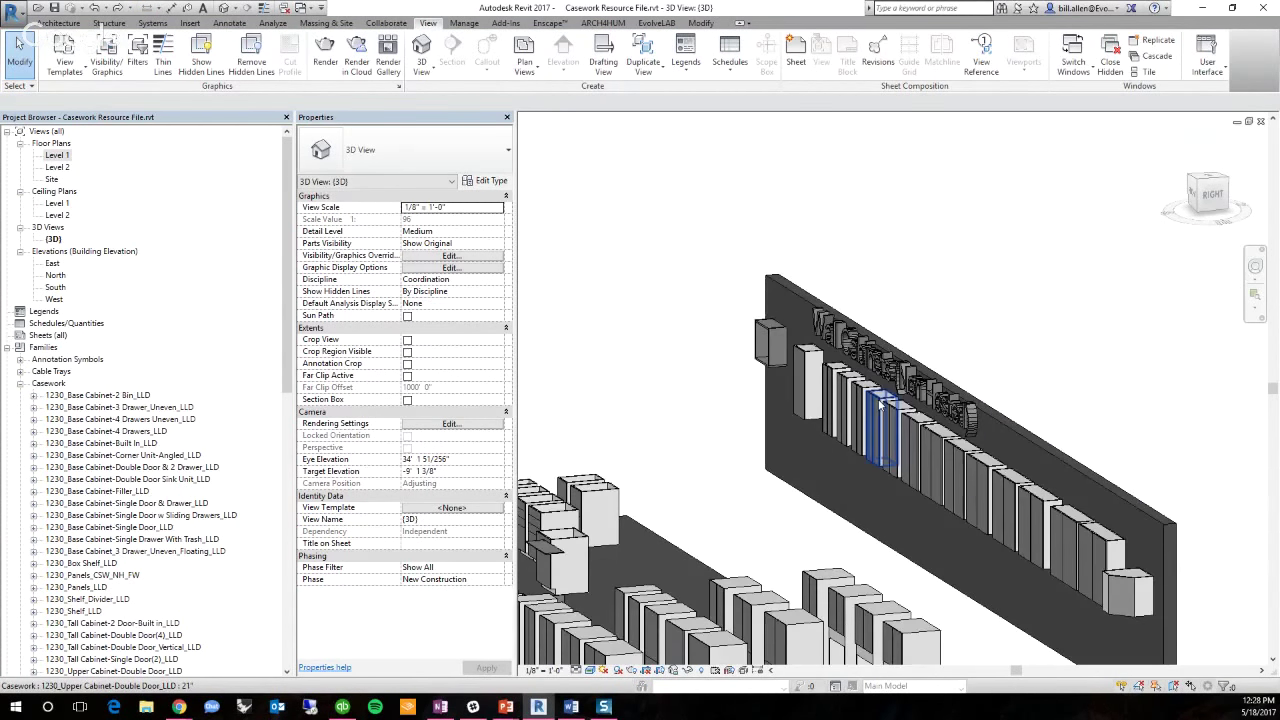
Inspect the properties of the 21" upper double-door cabinet and its wall in 3D, and return to the Level 1 floor plan
click(885, 425)
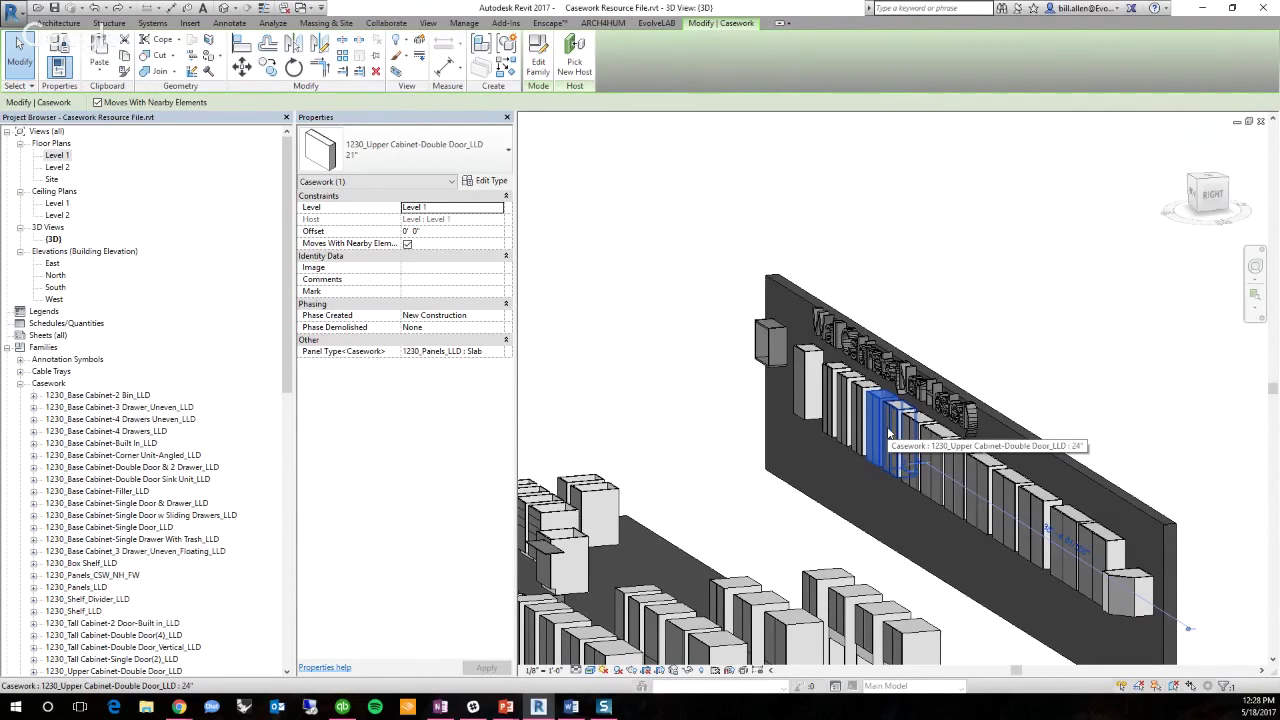
click(1019, 430)
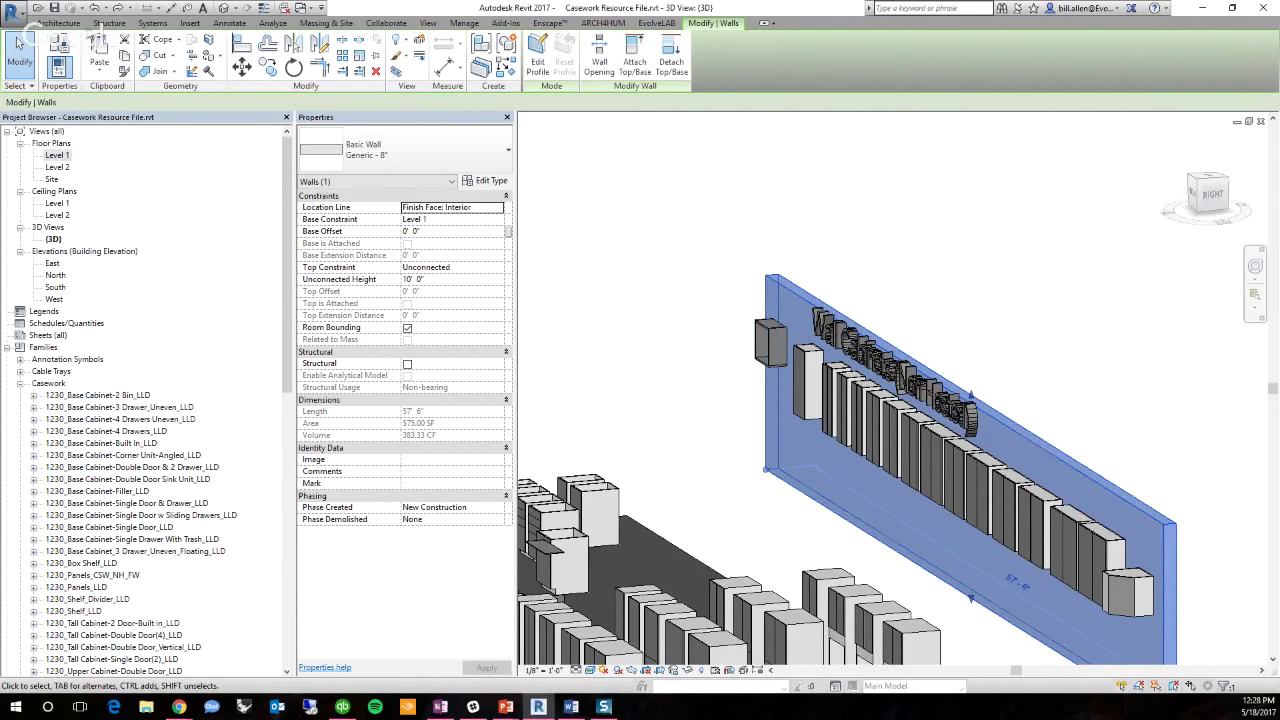
double_click(57, 156)
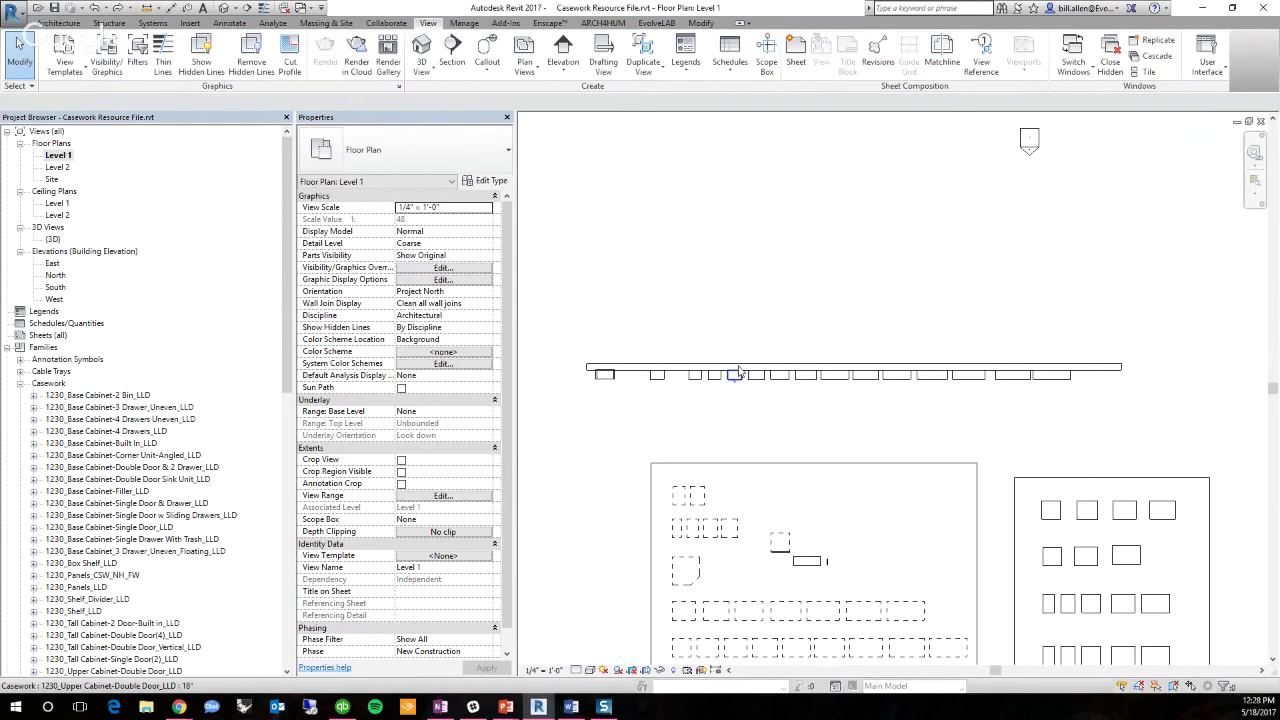
click(738, 369)
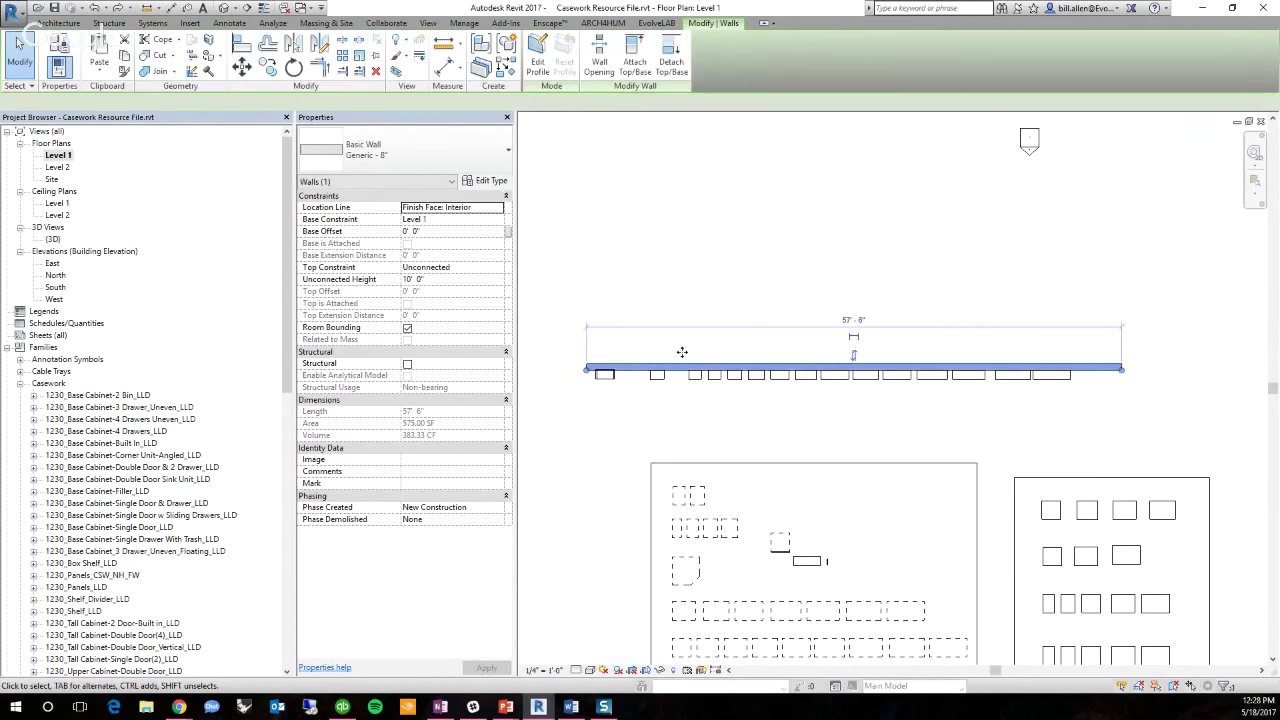
click(481, 67)
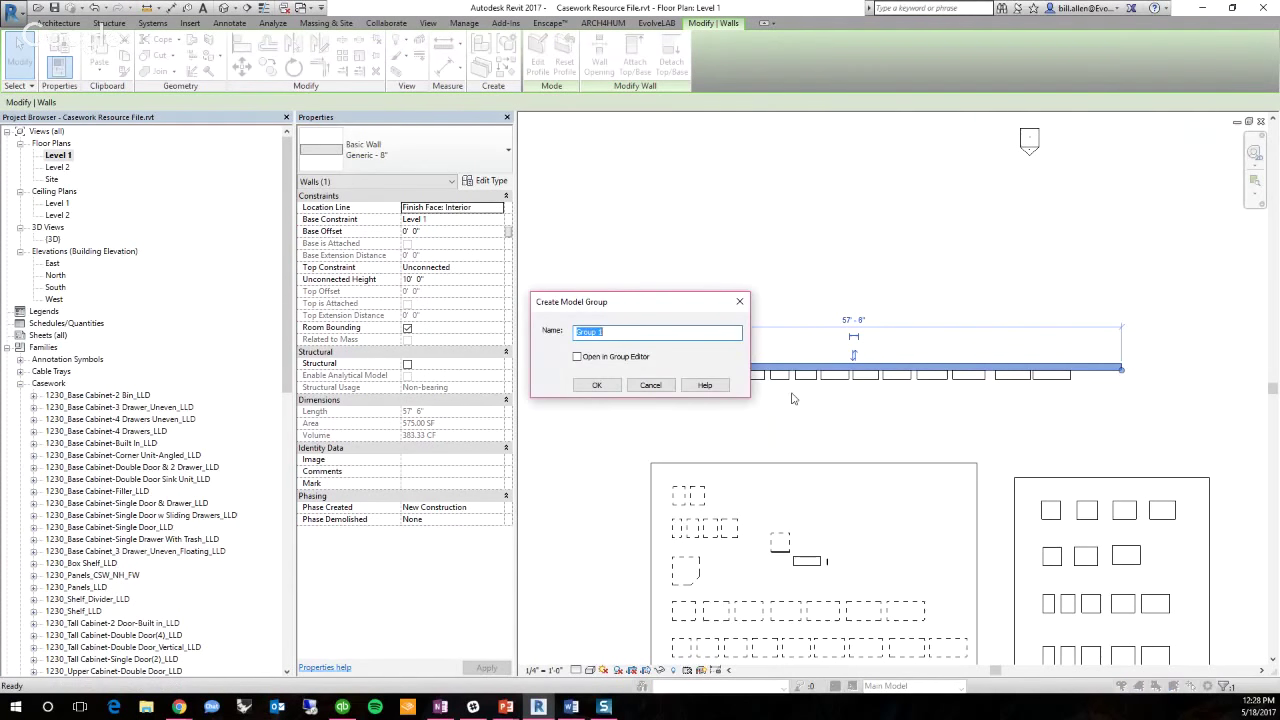
click(648, 385)
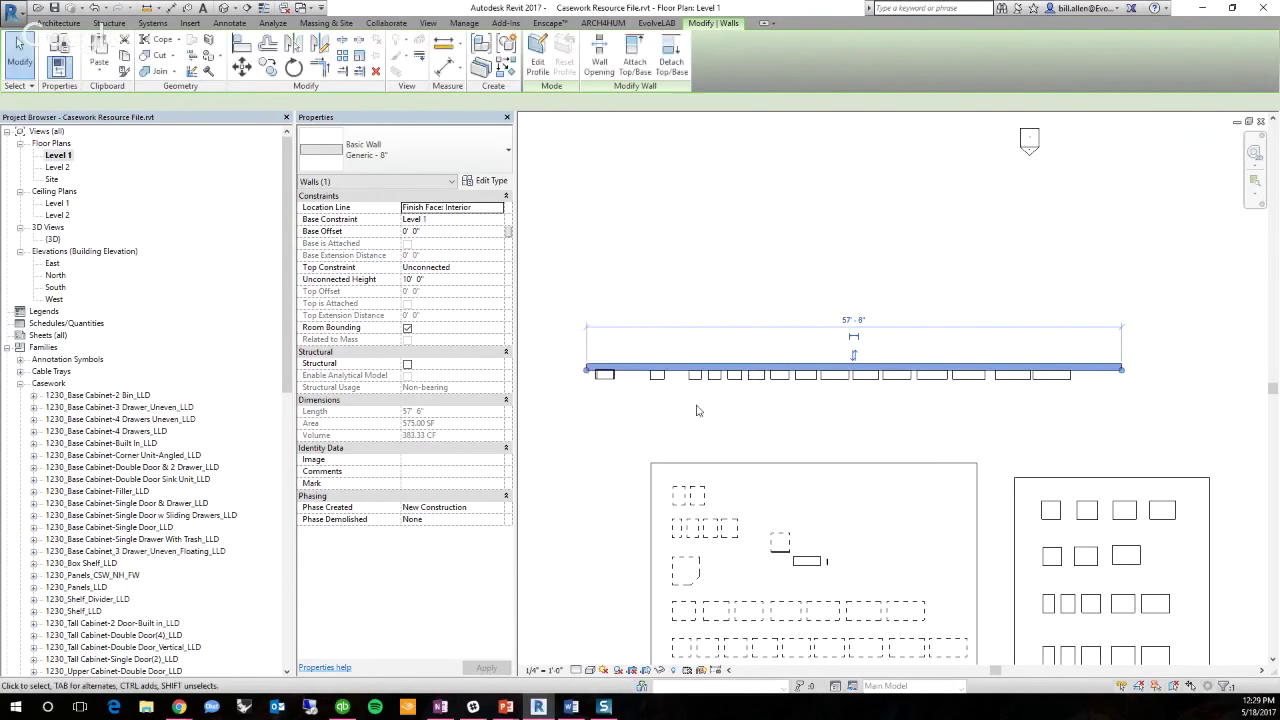
click(731, 418)
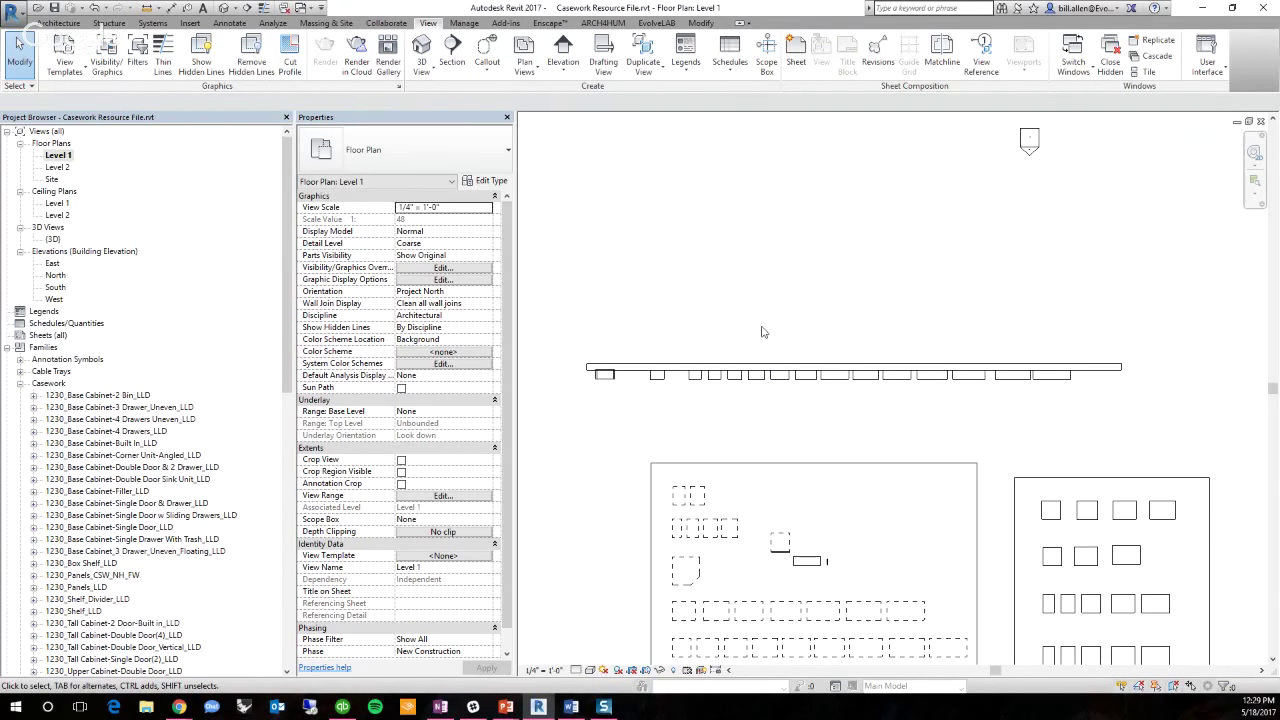
Compare the Moves With Nearby Elements setting of several upper double-door cabinets along the wall, including the 24" and 21" ones
click(713, 380)
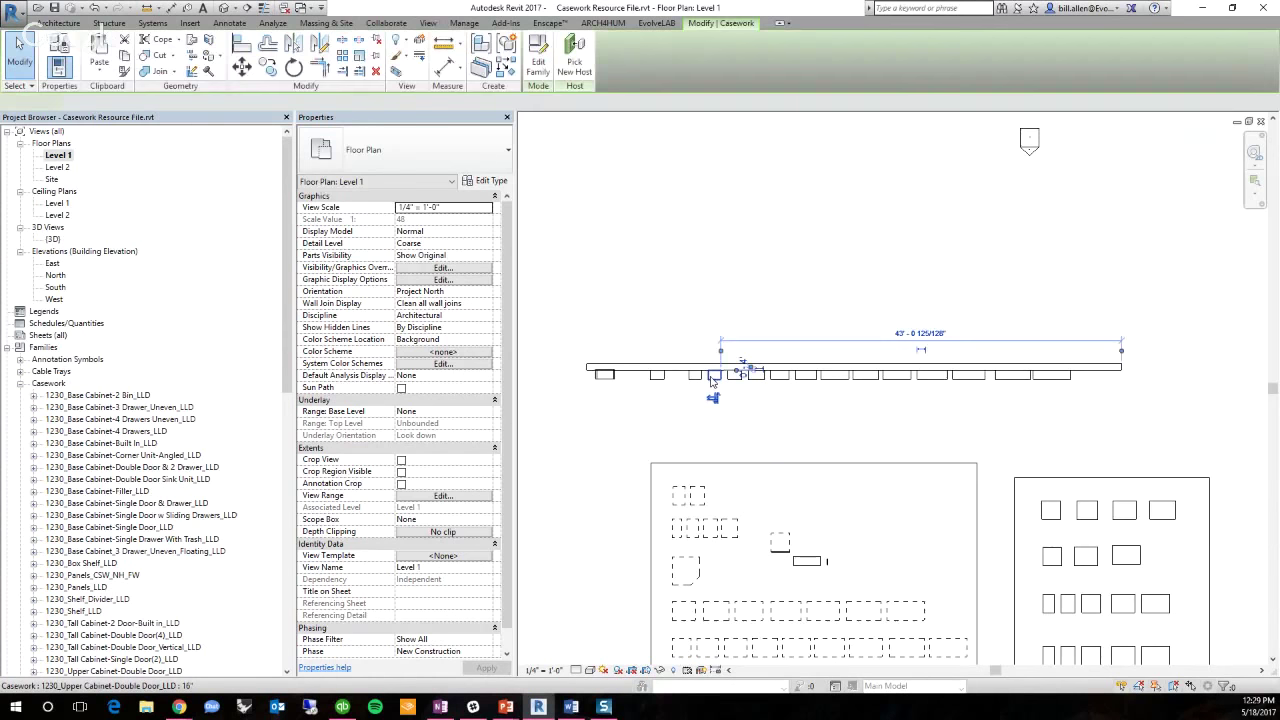
click(771, 390)
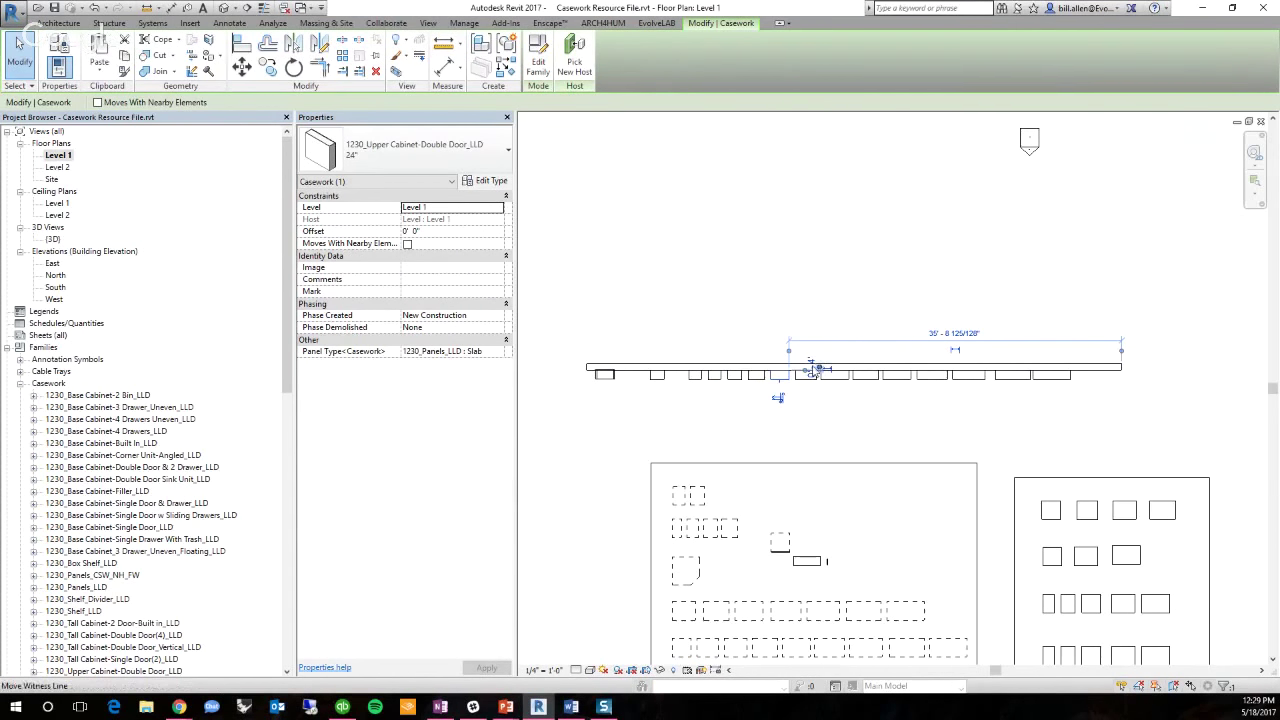
click(748, 378)
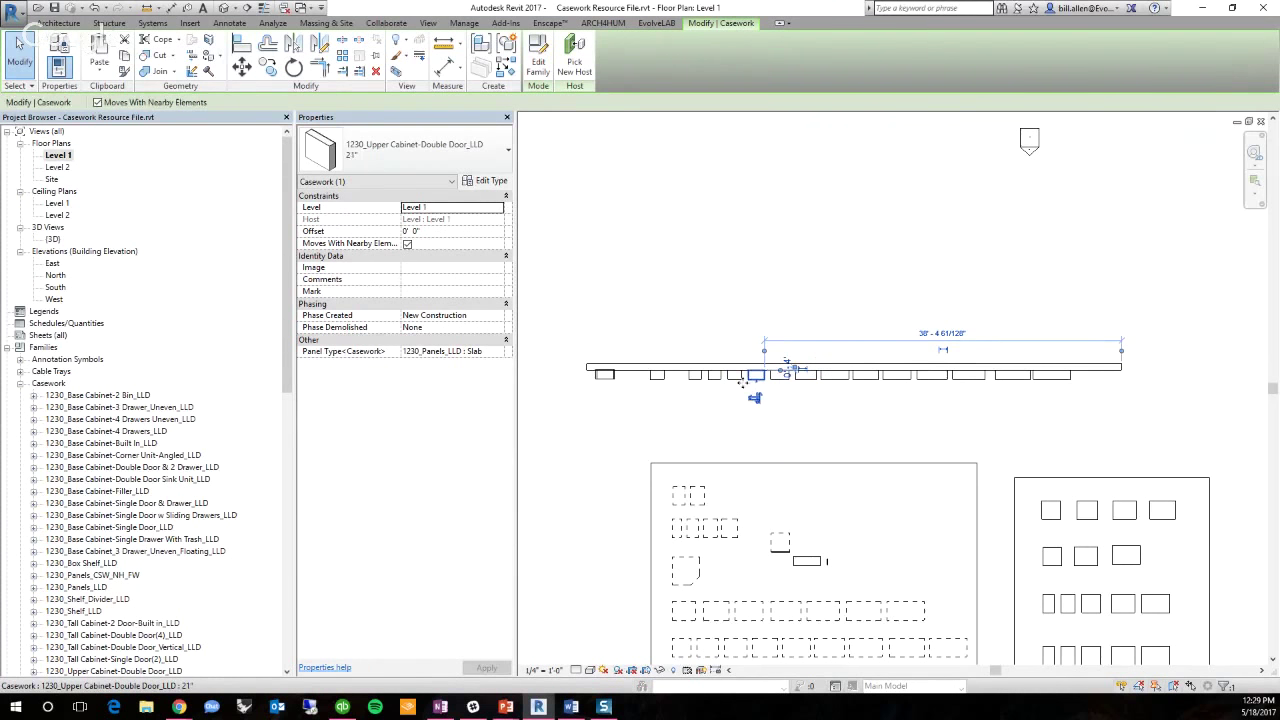
click(737, 376)
click(750, 422)
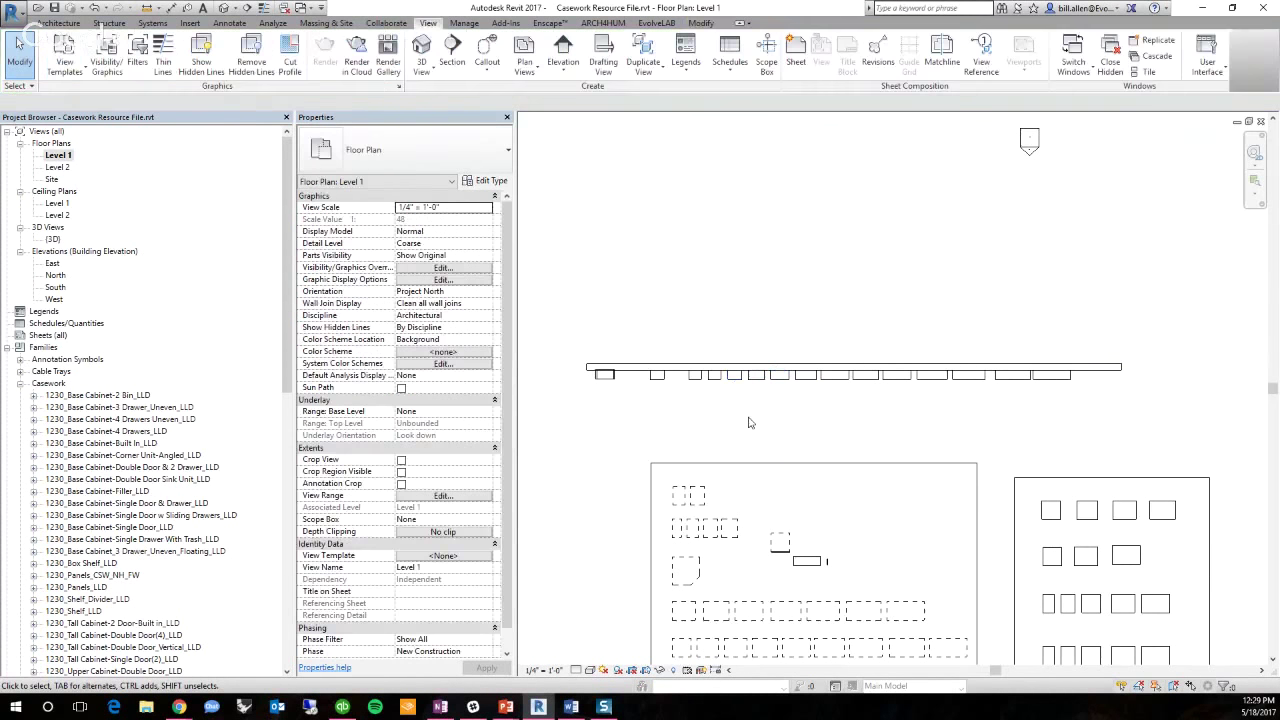
click(749, 377)
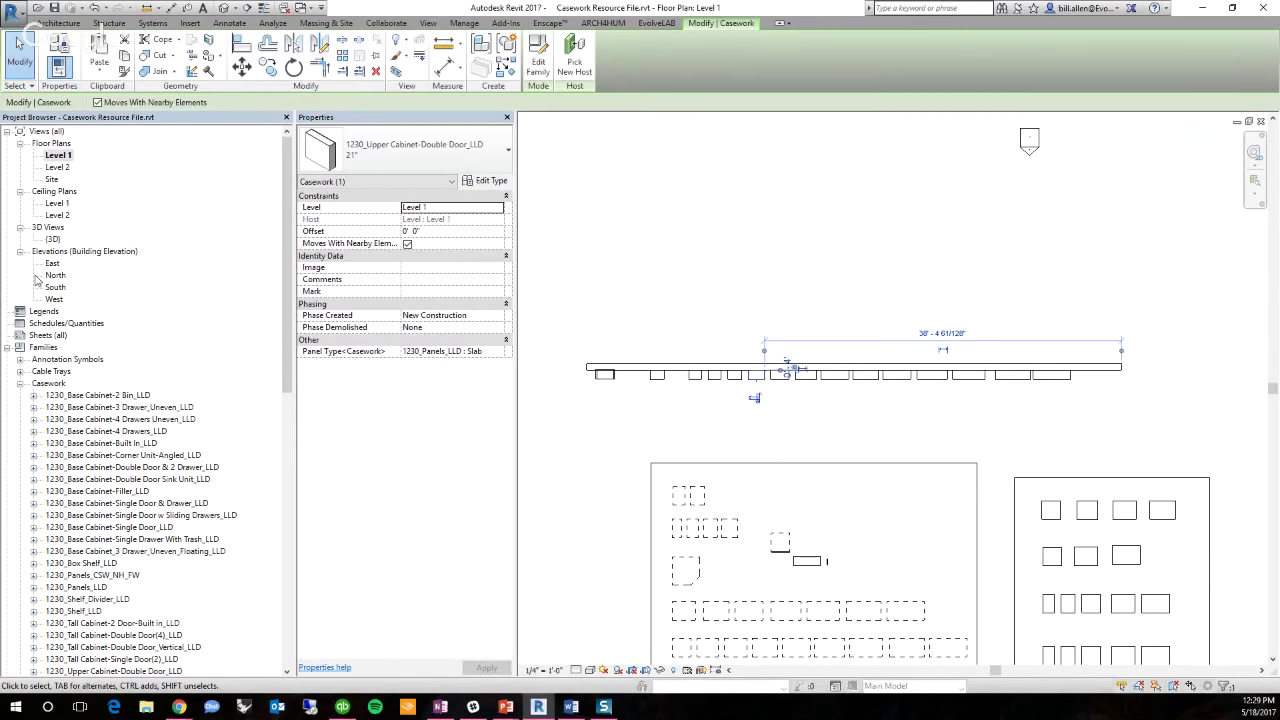
Examine the upper cabinets and their wall in the 3D view, clearing the cabinet selection
double_click(53, 239)
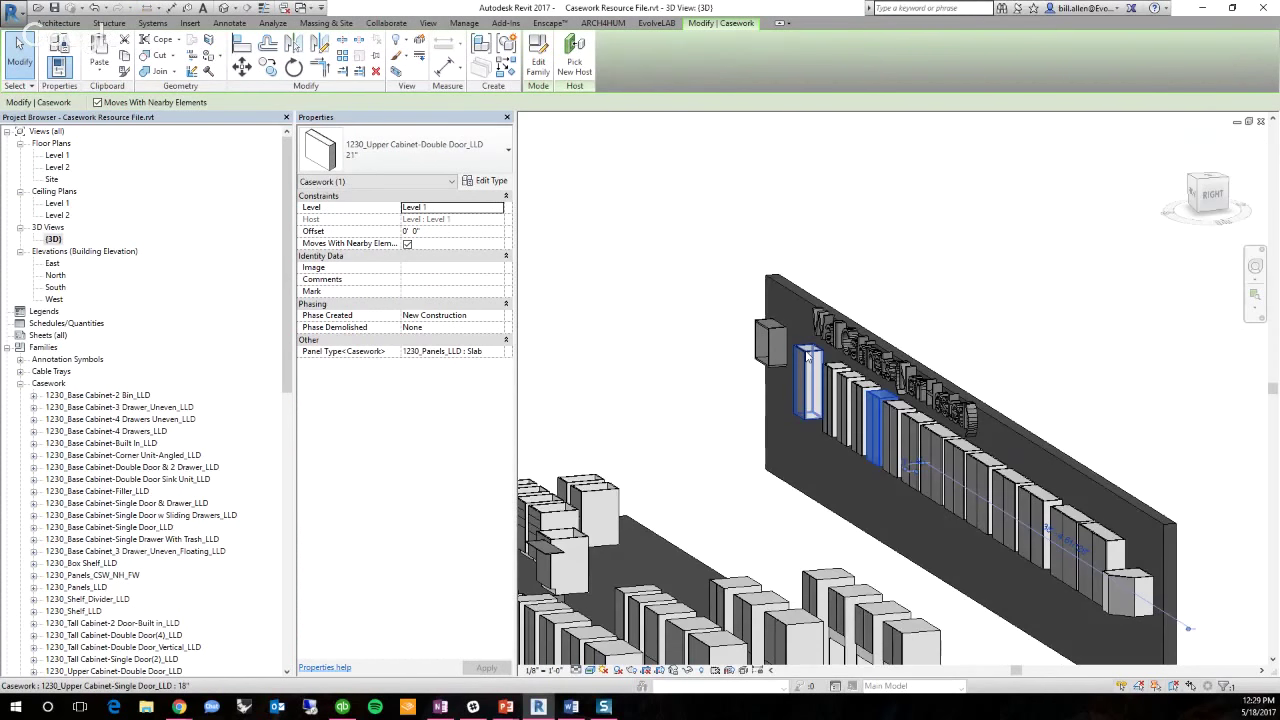
scroll(683, 309, down, 3)
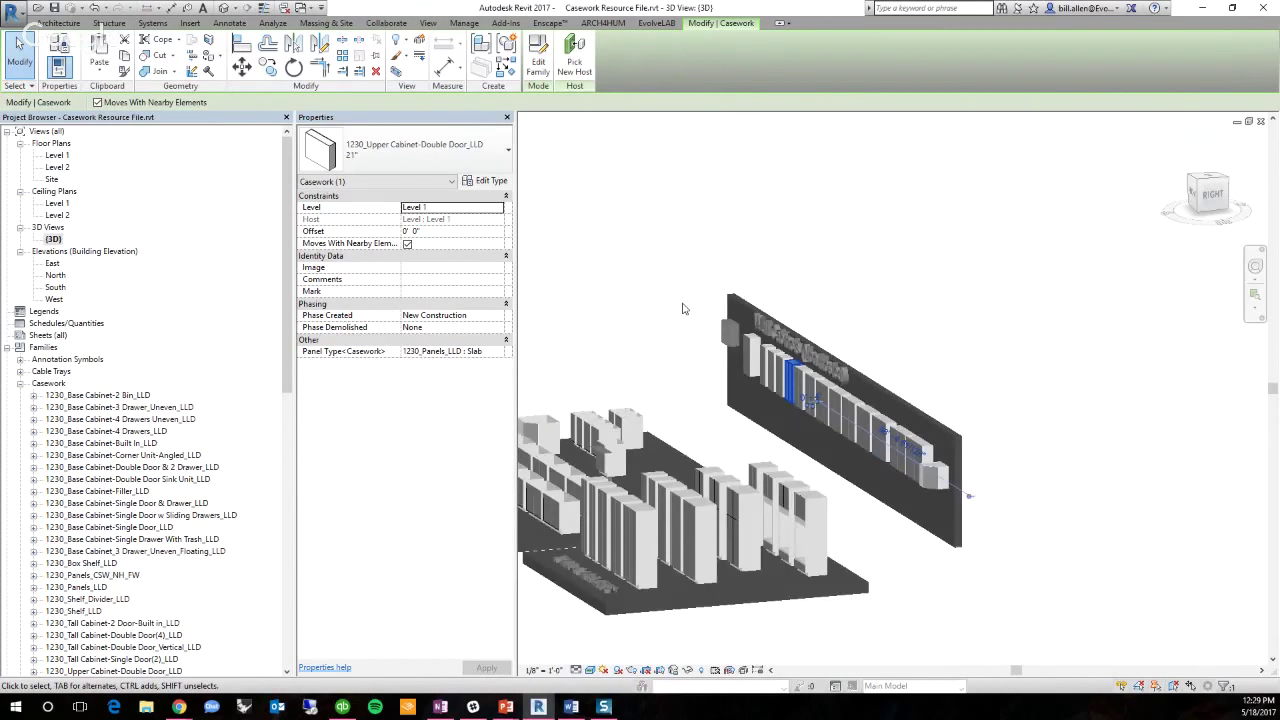
scroll(849, 418, up, 4)
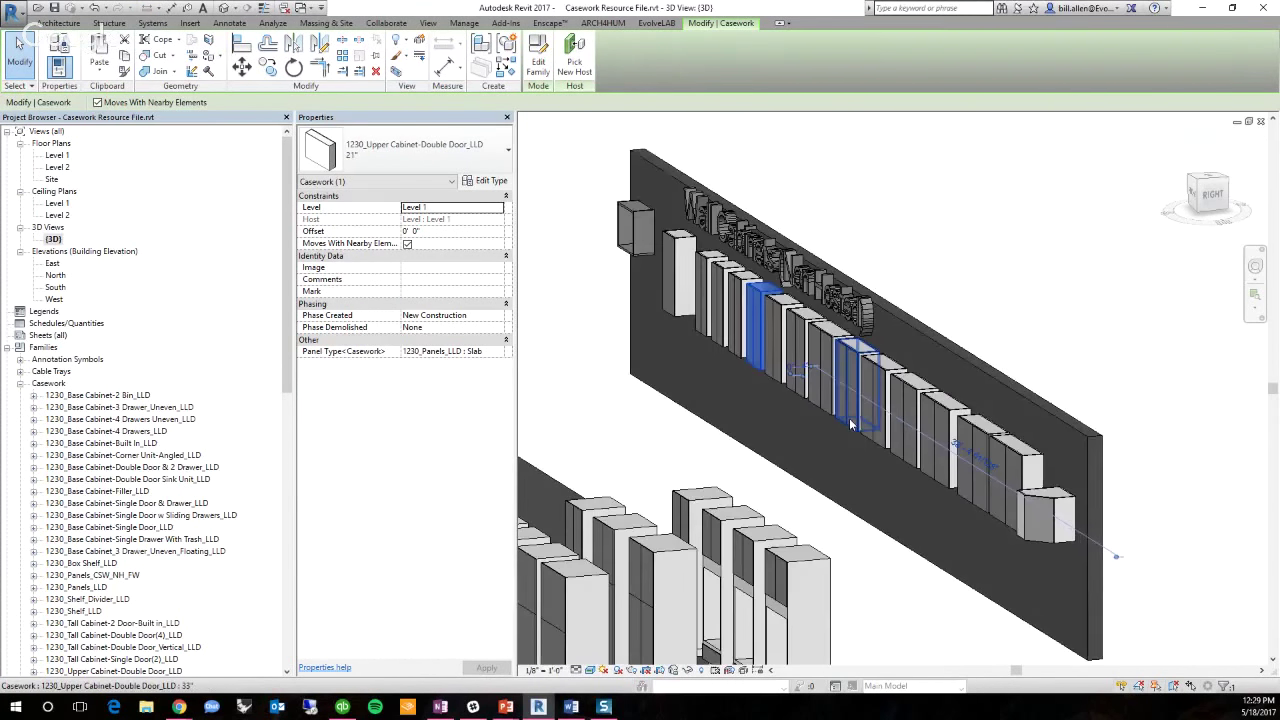
click(840, 508)
click(860, 545)
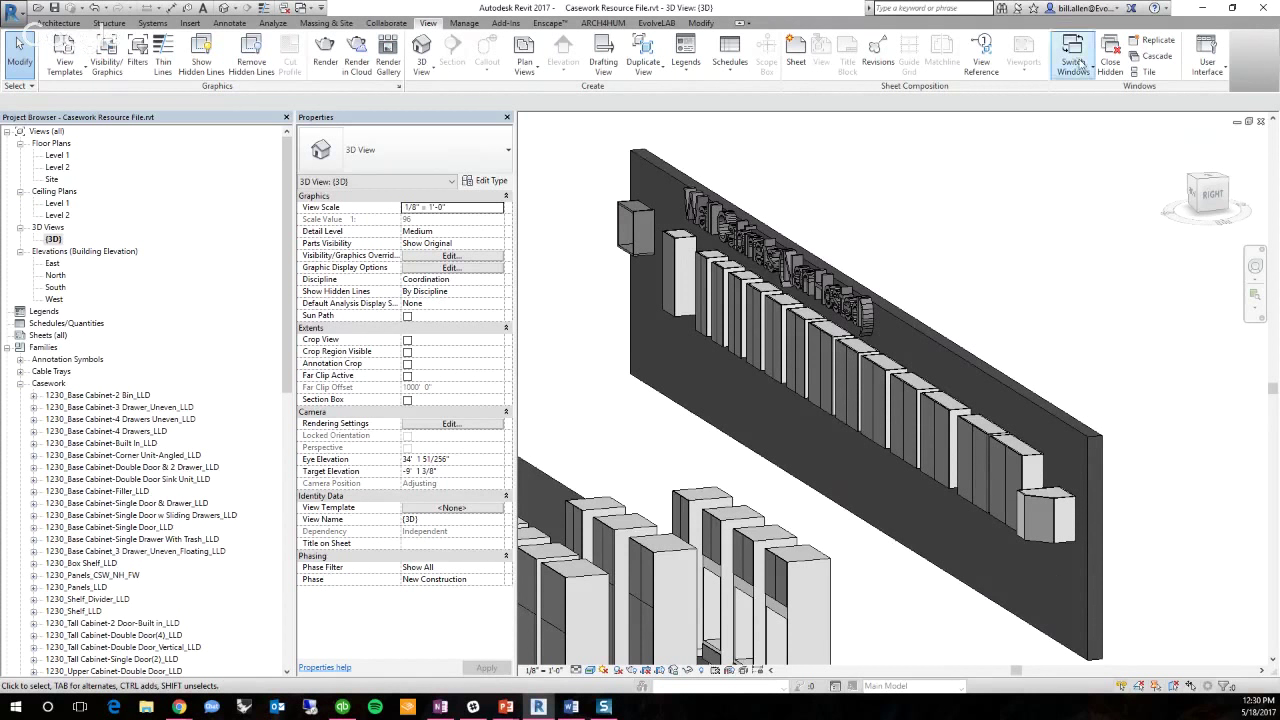
shift+middle_drag(870, 270, 918, 239)
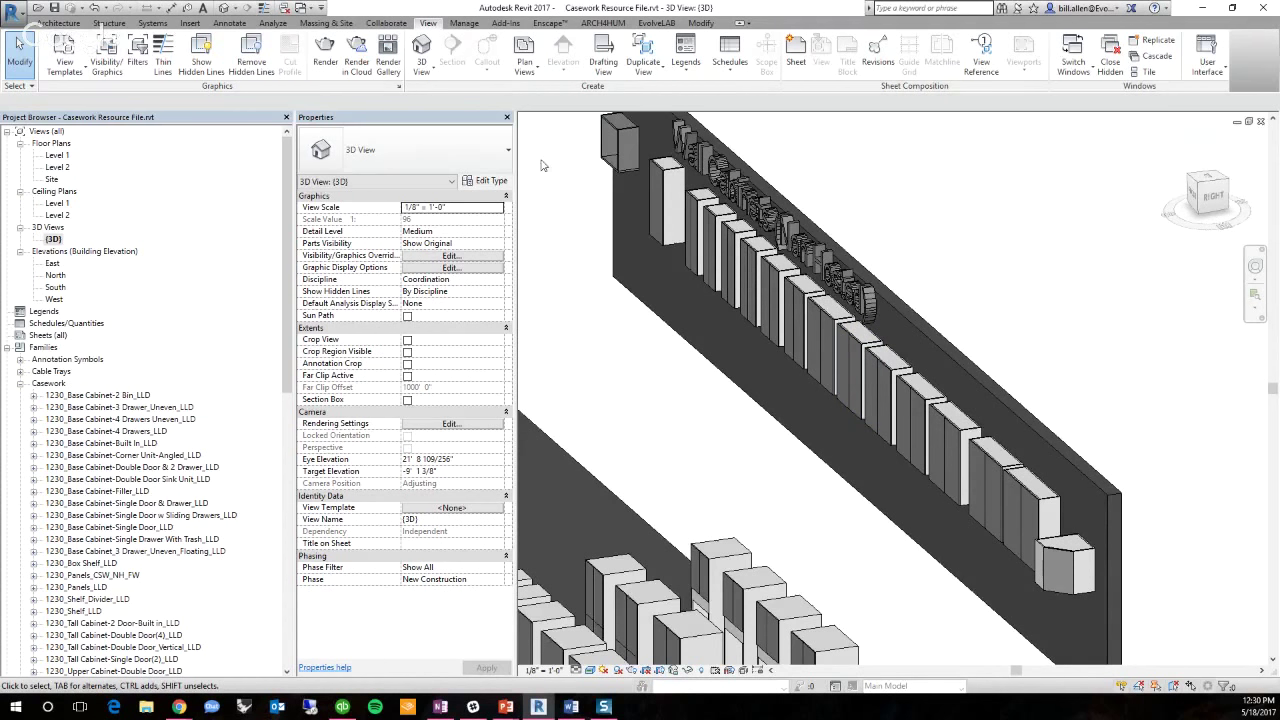
scroll(745, 398, down, 3)
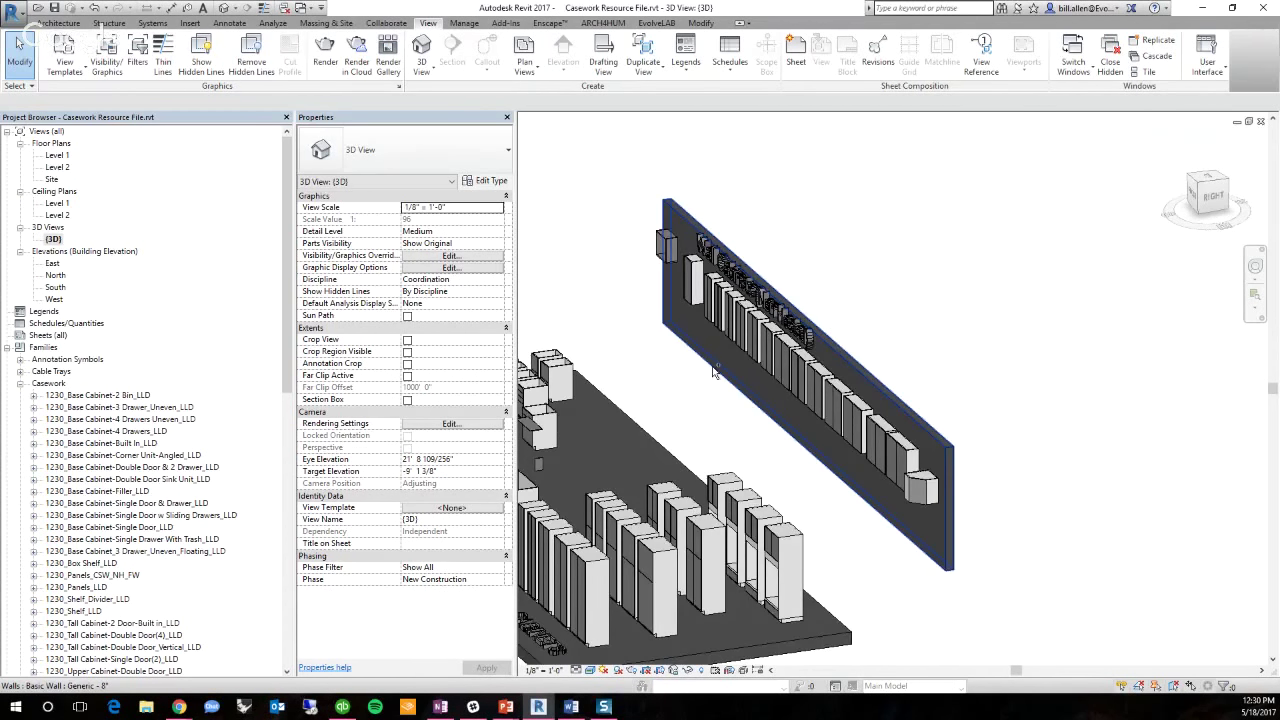
Switch to the project template file and delete the Detail At Grade and Detail At Parapet detail views
key(ctrl+Tab)
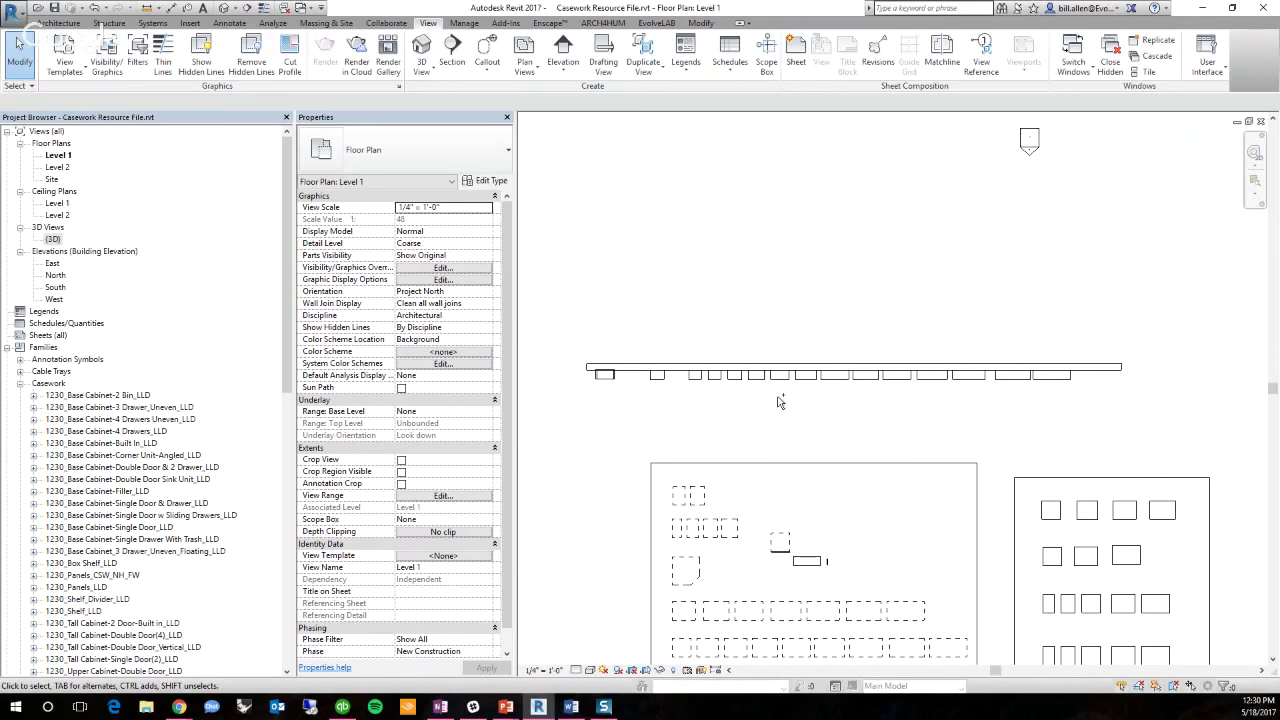
click(1073, 58)
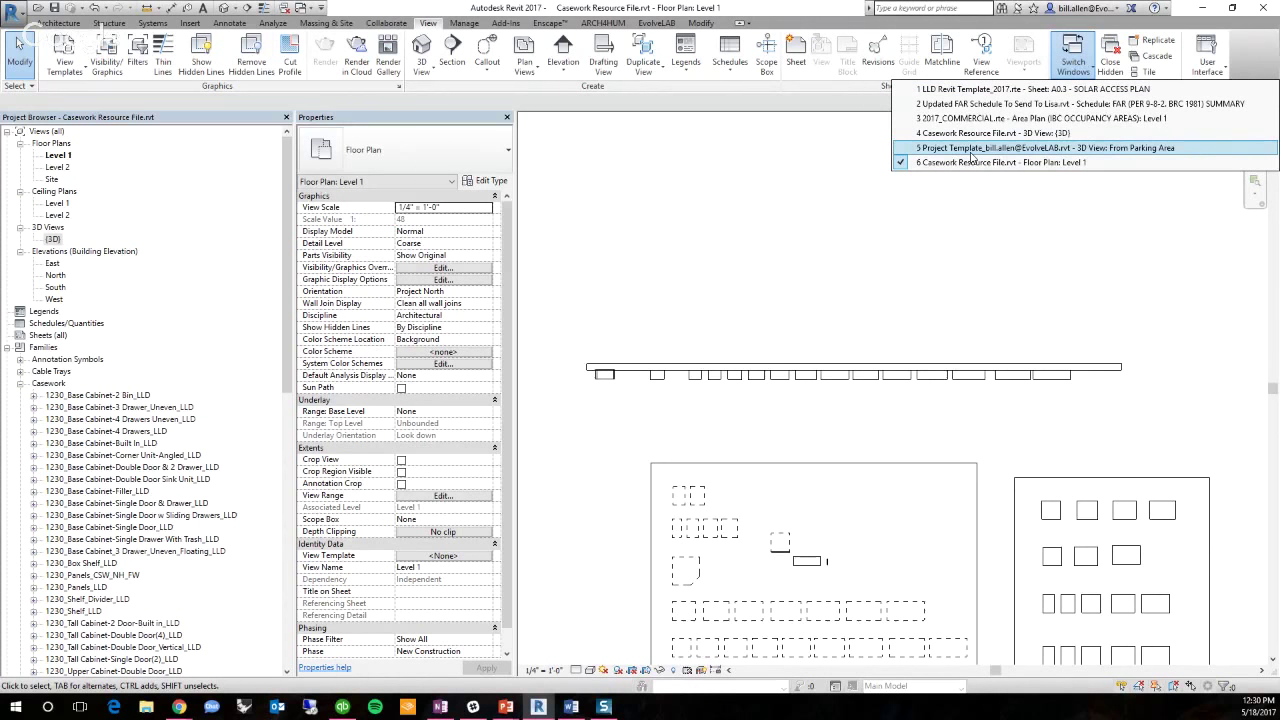
click(970, 152)
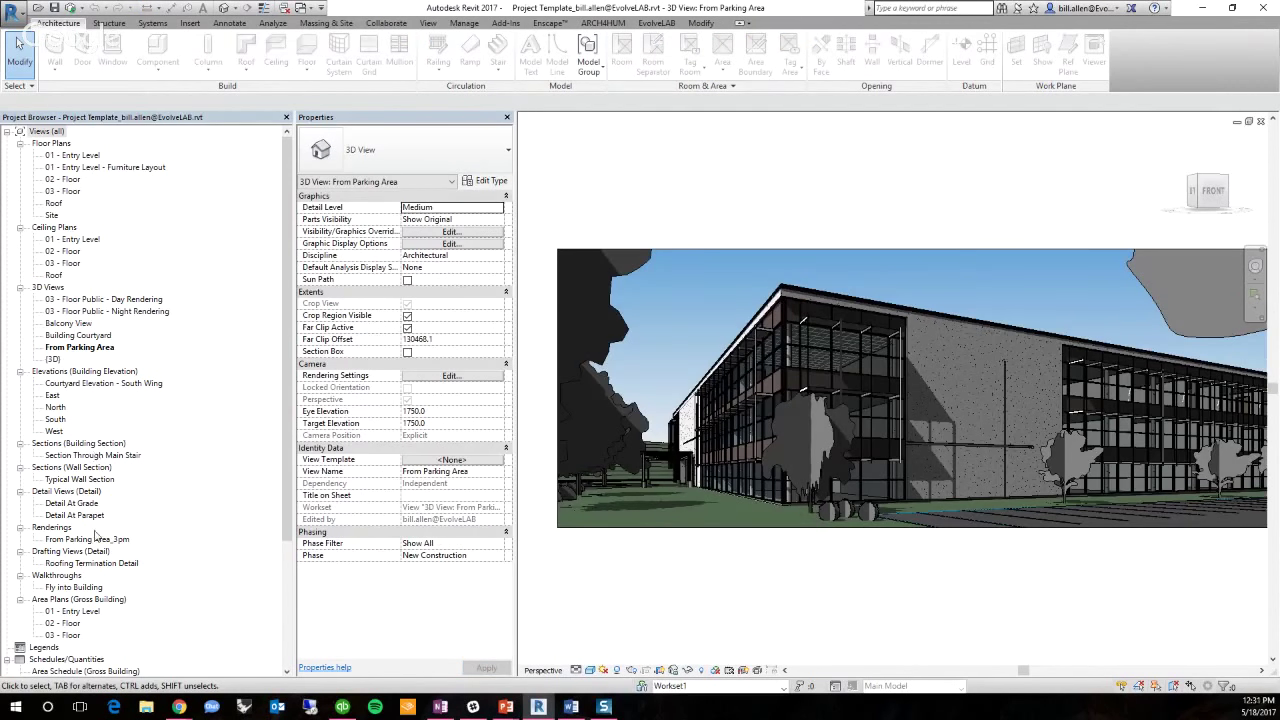
click(84, 504)
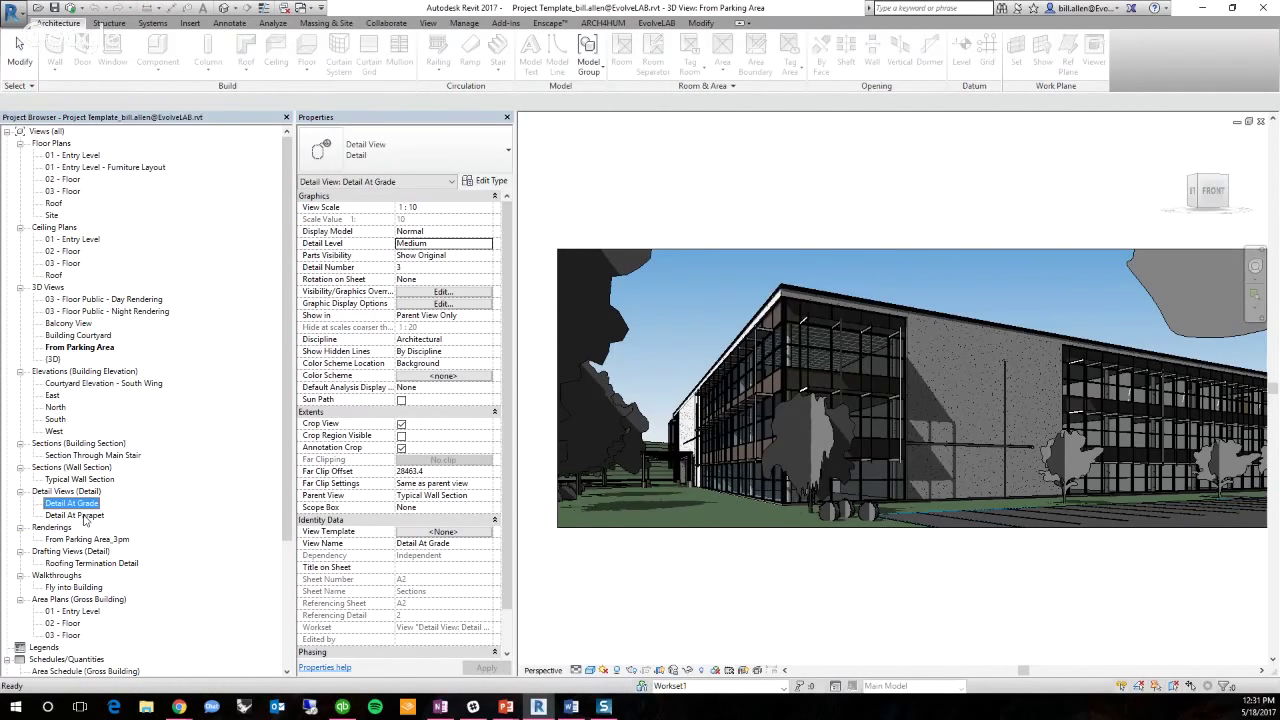
ctrl+click(80, 515)
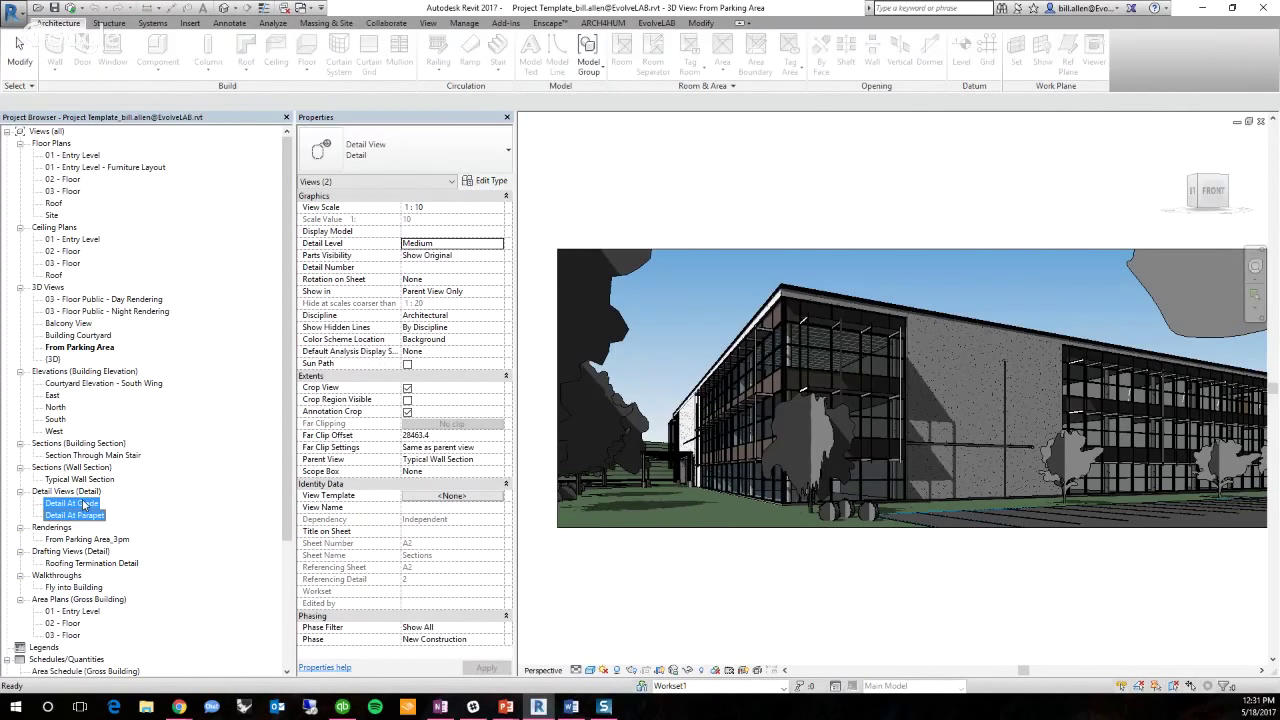
key(Delete)
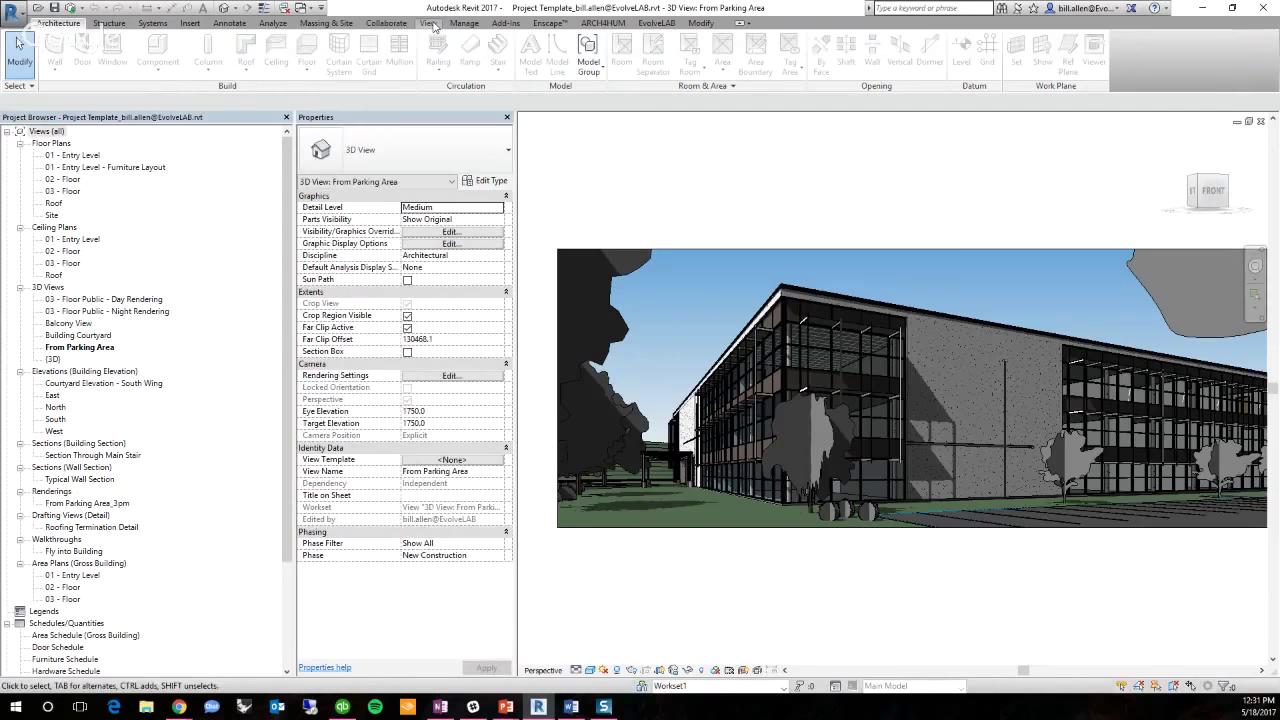
Start inserting views from another file and browse to the EvolveLAB folder inside EvolveLAB Transfer
click(190, 23)
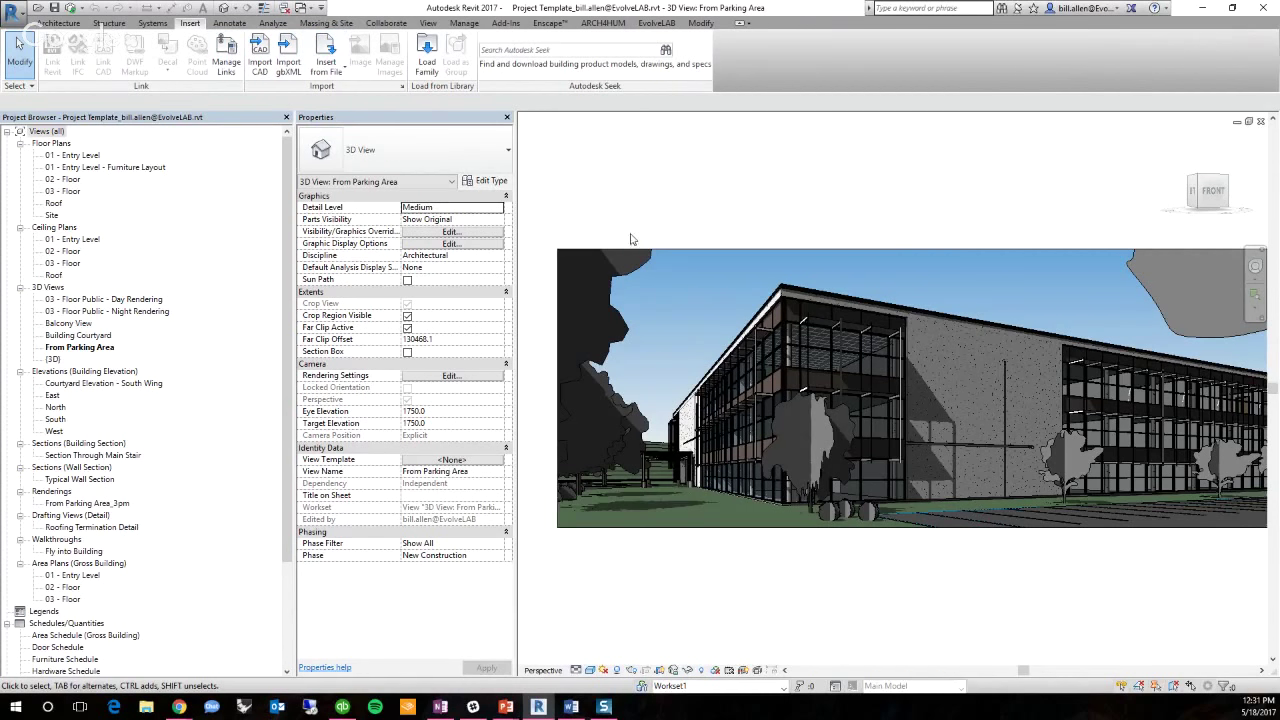
click(337, 68)
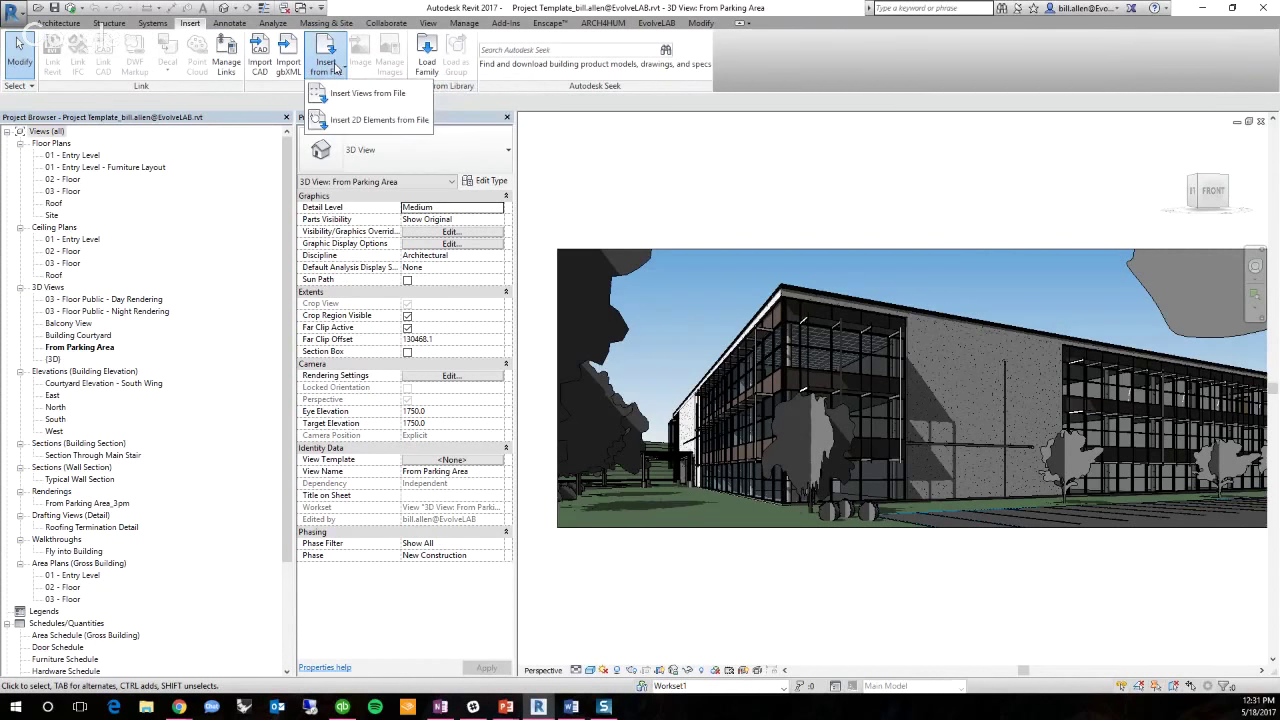
click(362, 93)
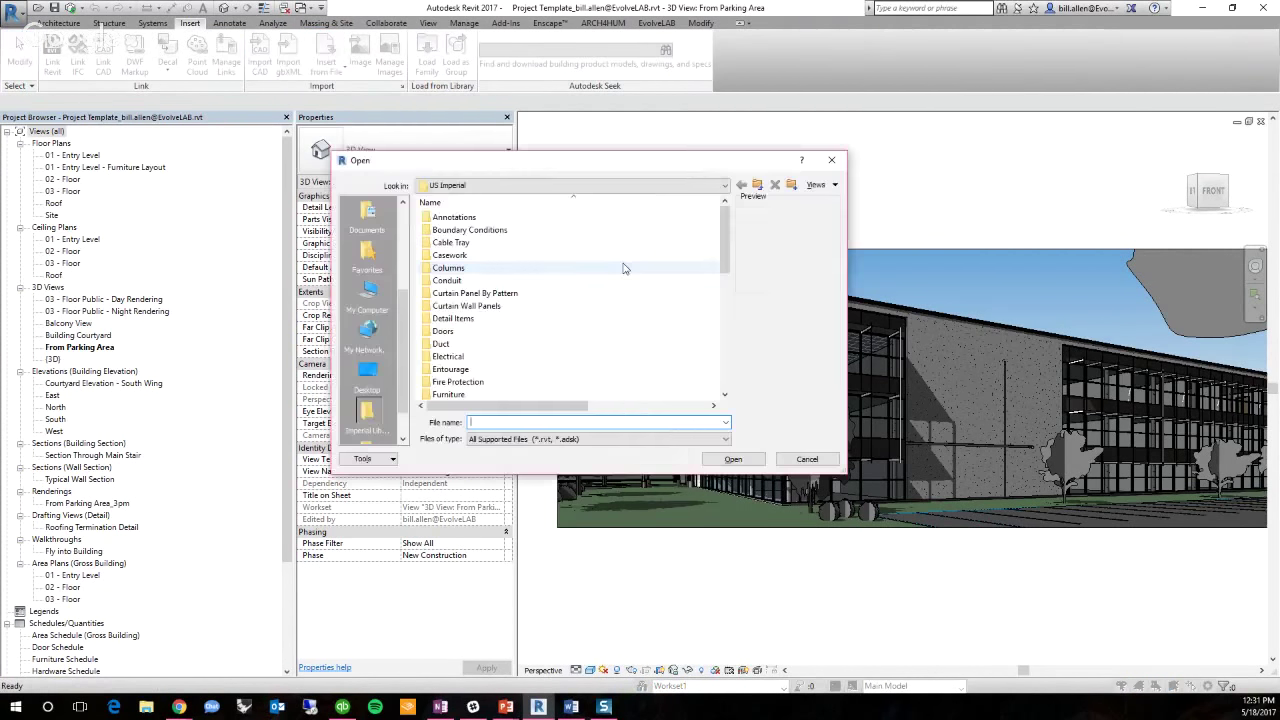
drag(846, 472, 896, 531)
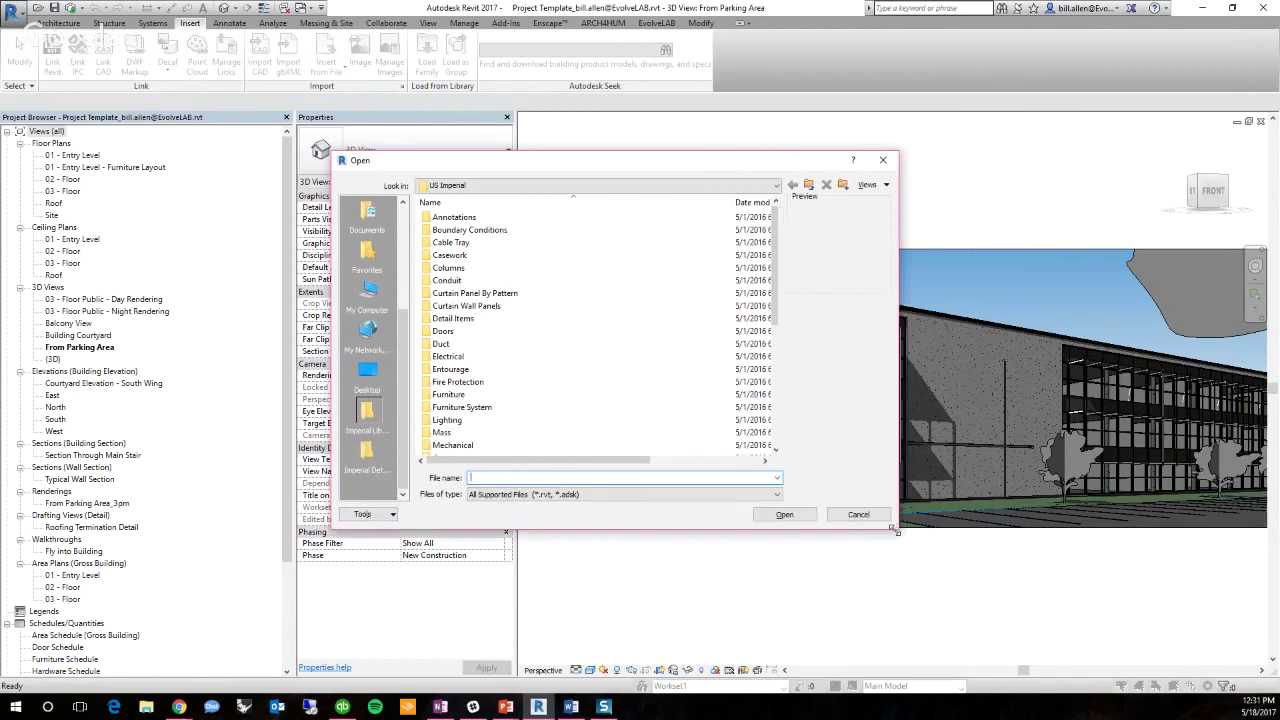
click(600, 185)
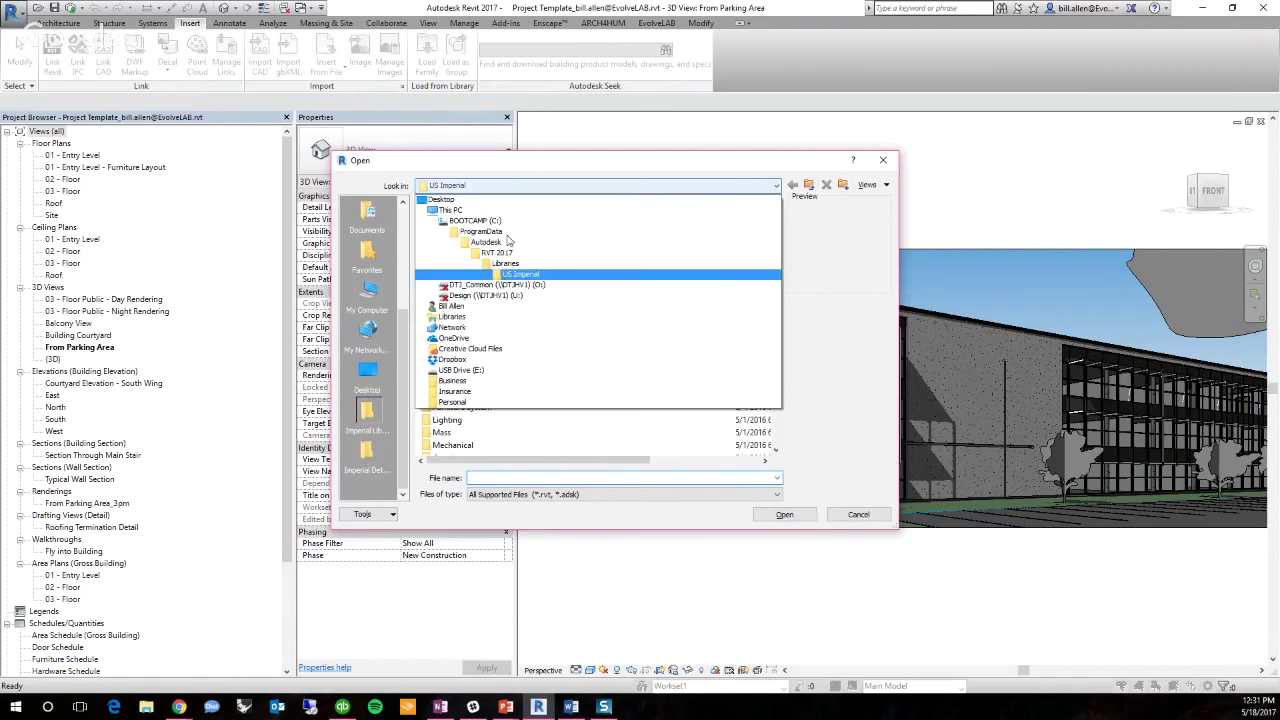
click(480, 334)
double_click(465, 243)
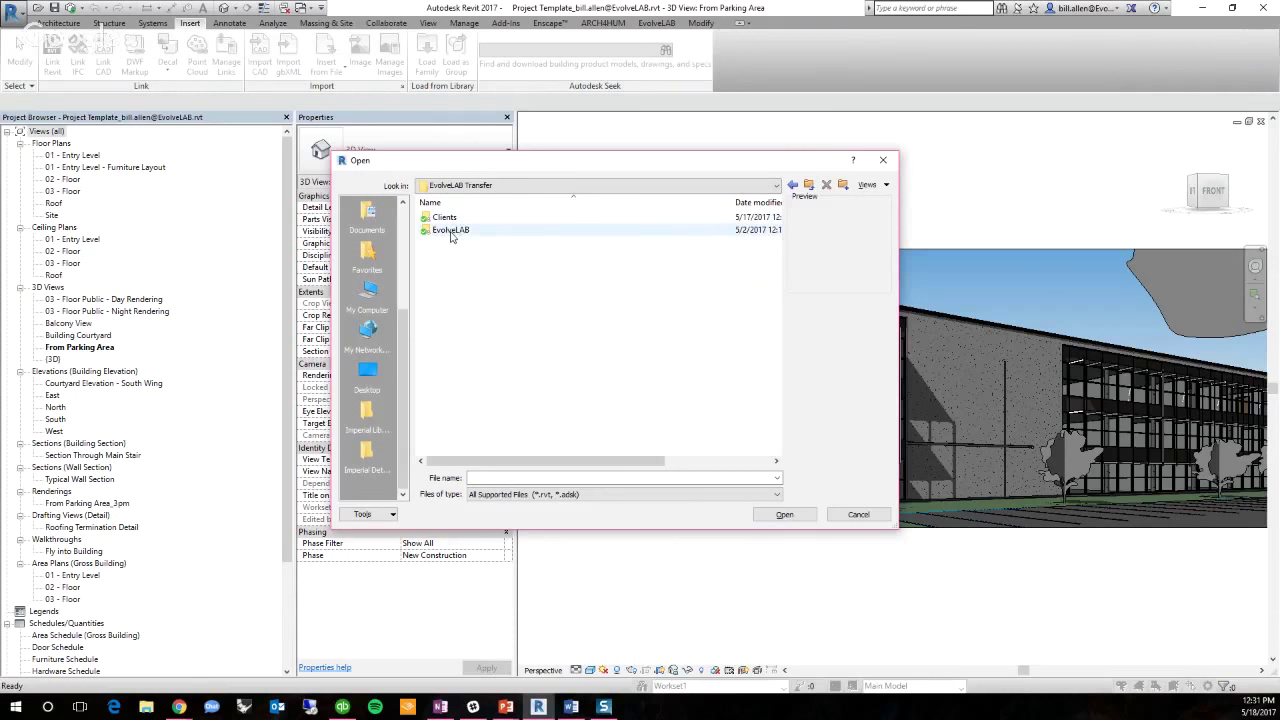
click(453, 236)
double_click(458, 233)
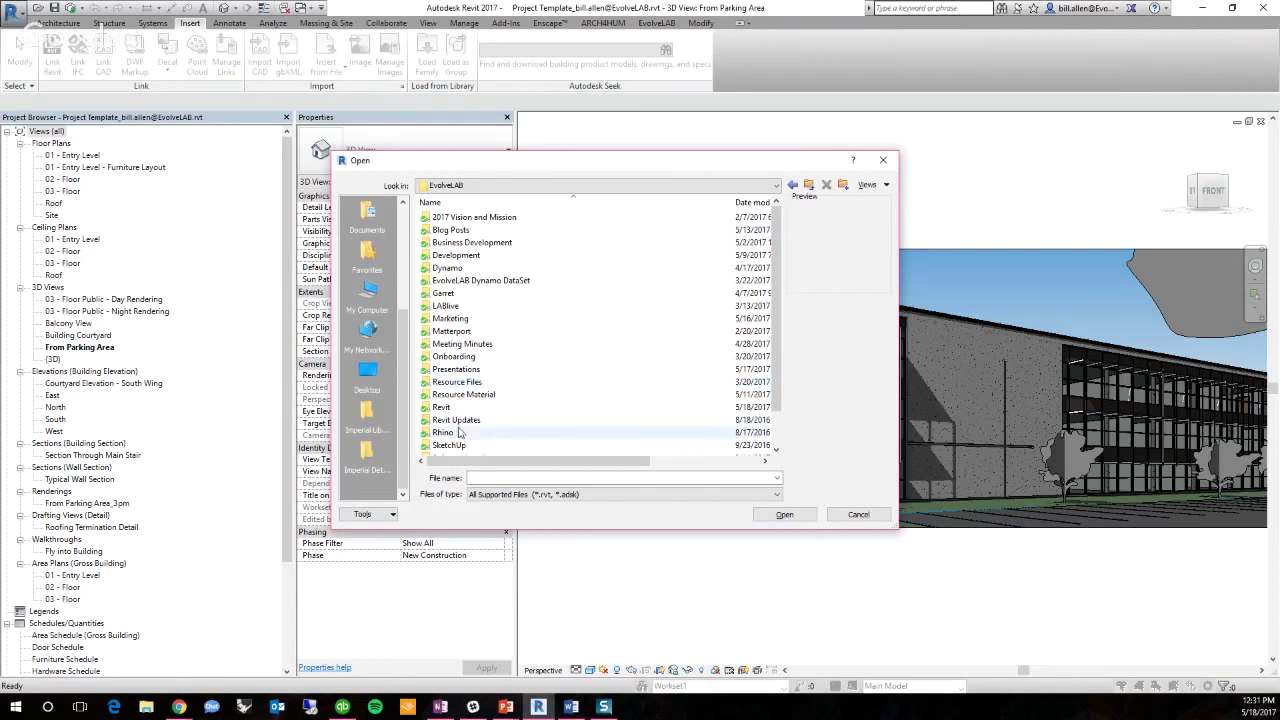
Open Project Template_detached.rvt from the Presentations subfolder How To Make Revit Templates That Rock as the source of the views
click(456, 372)
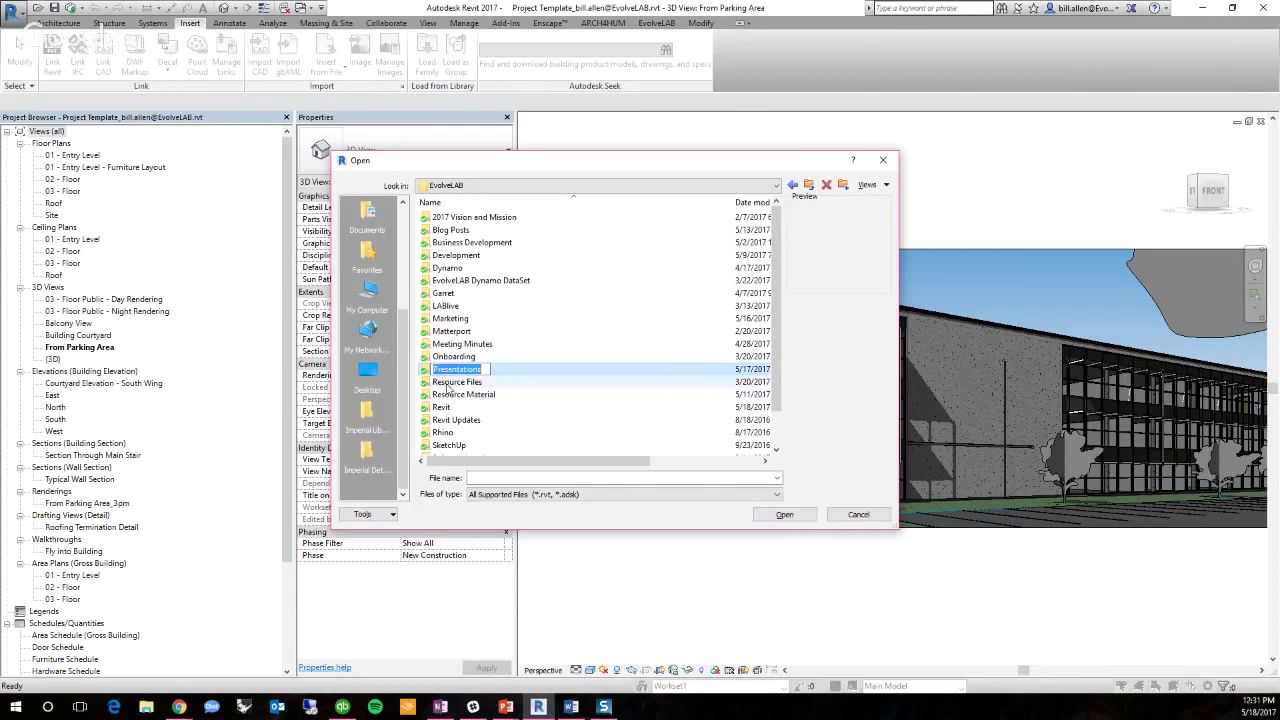
double_click(453, 372)
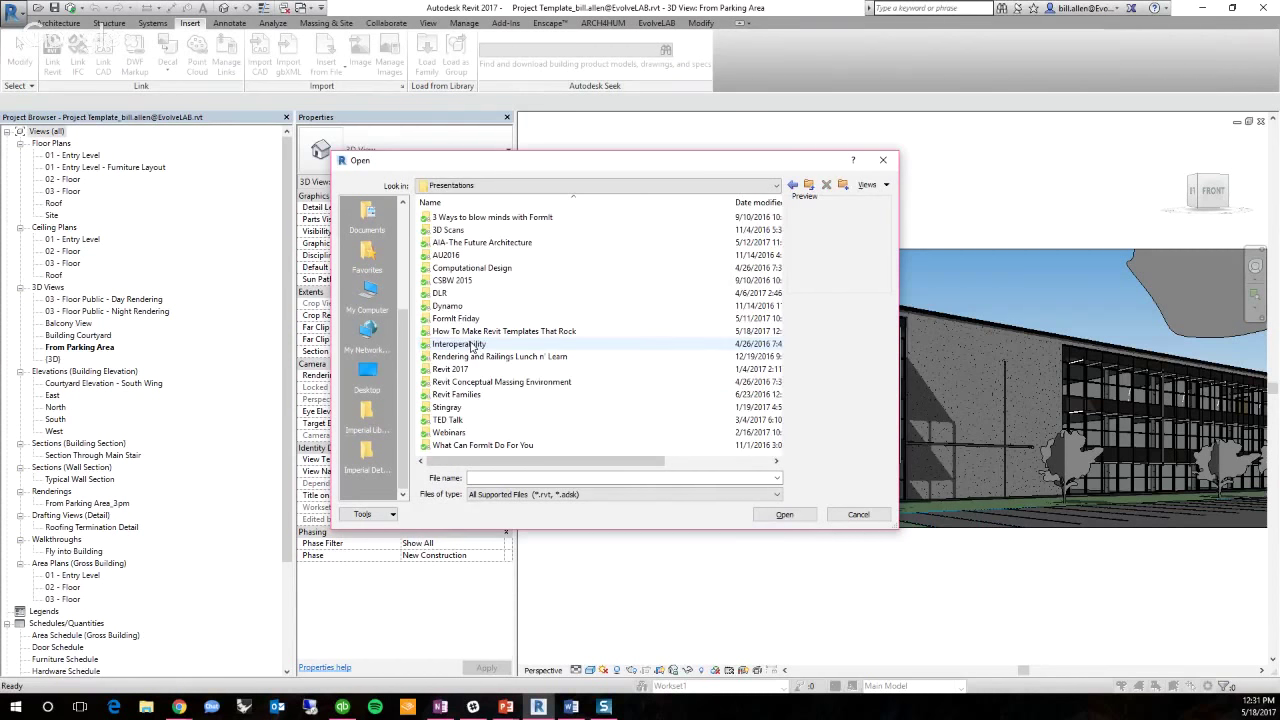
double_click(470, 331)
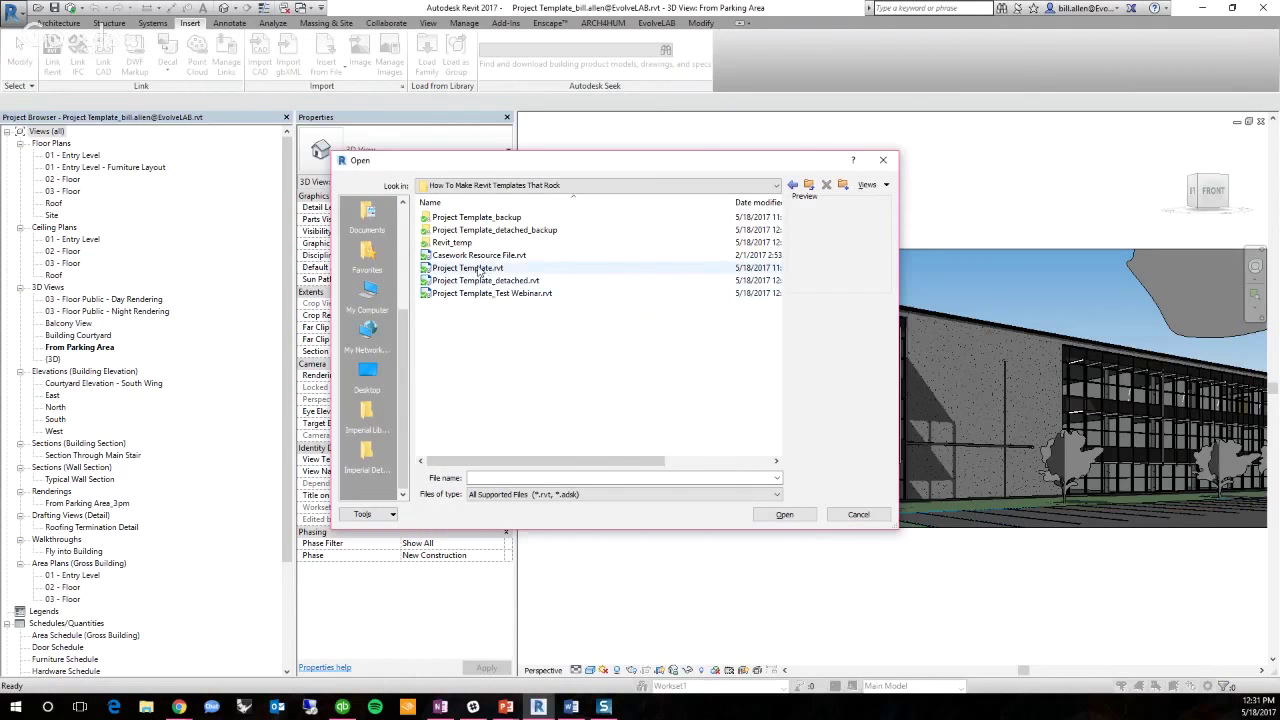
click(488, 283)
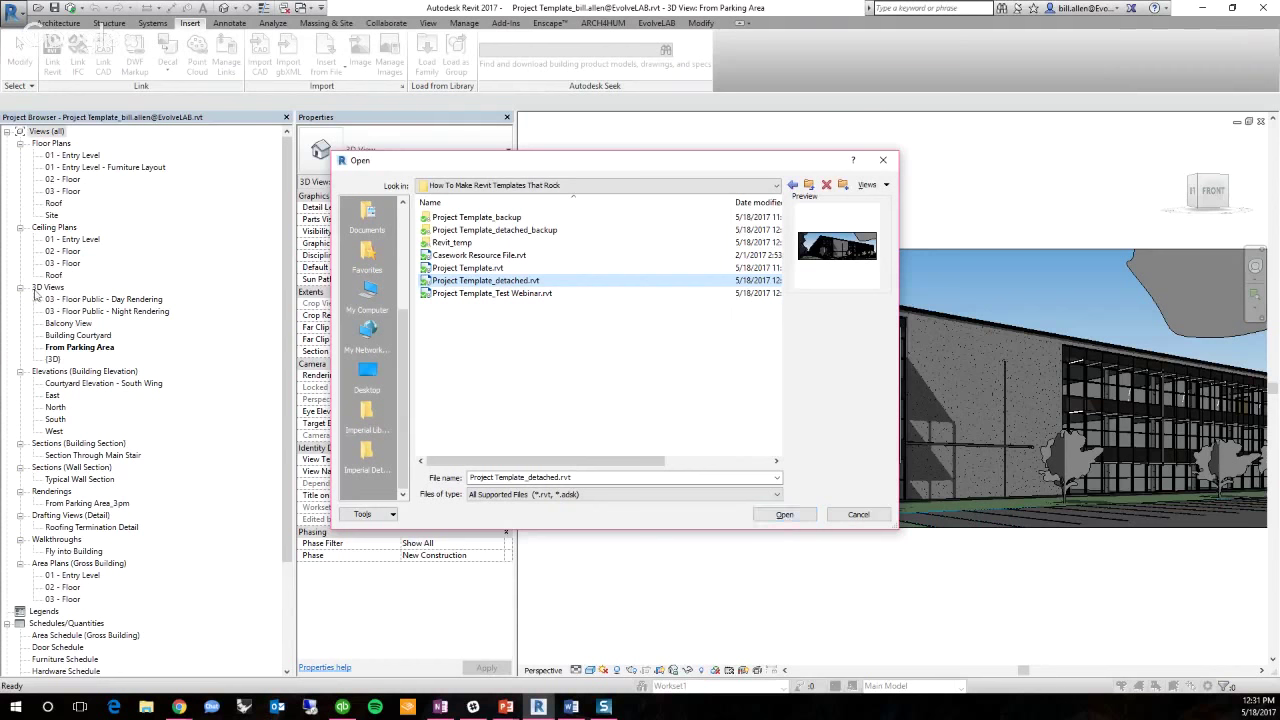
click(790, 516)
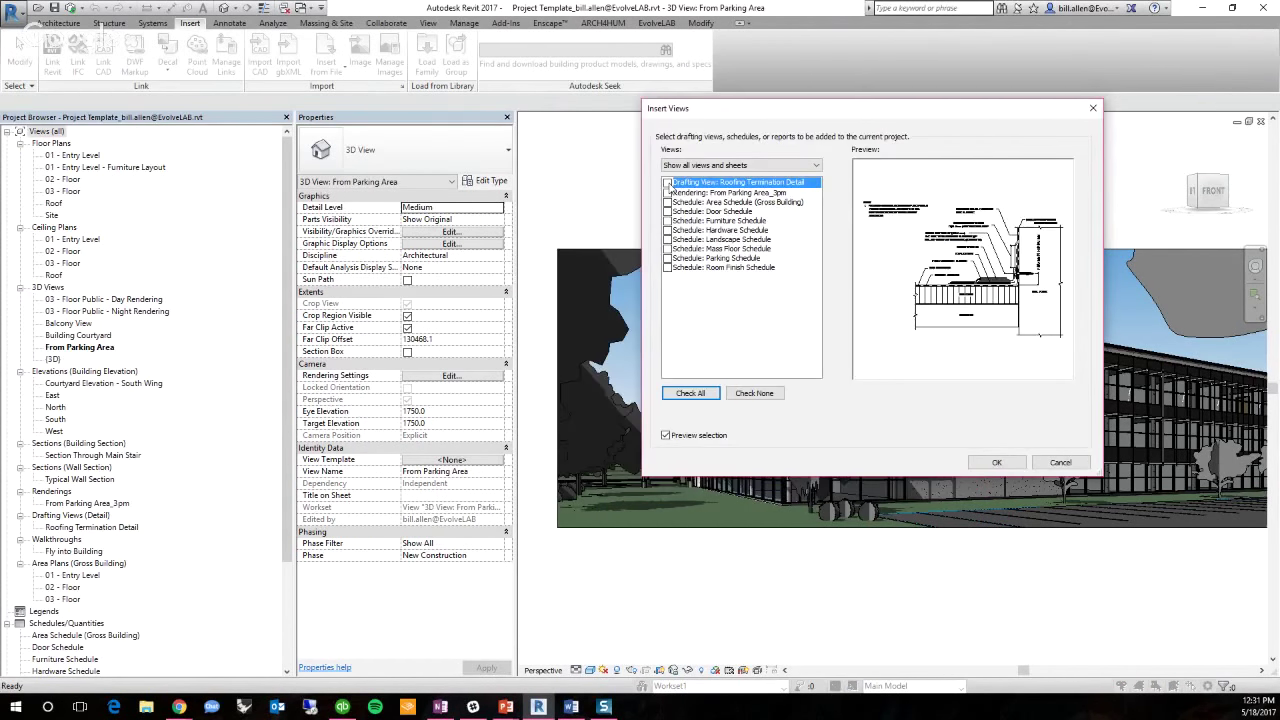
Insert only the Roofing Termination Detail drafting view from the source file into the project
click(667, 183)
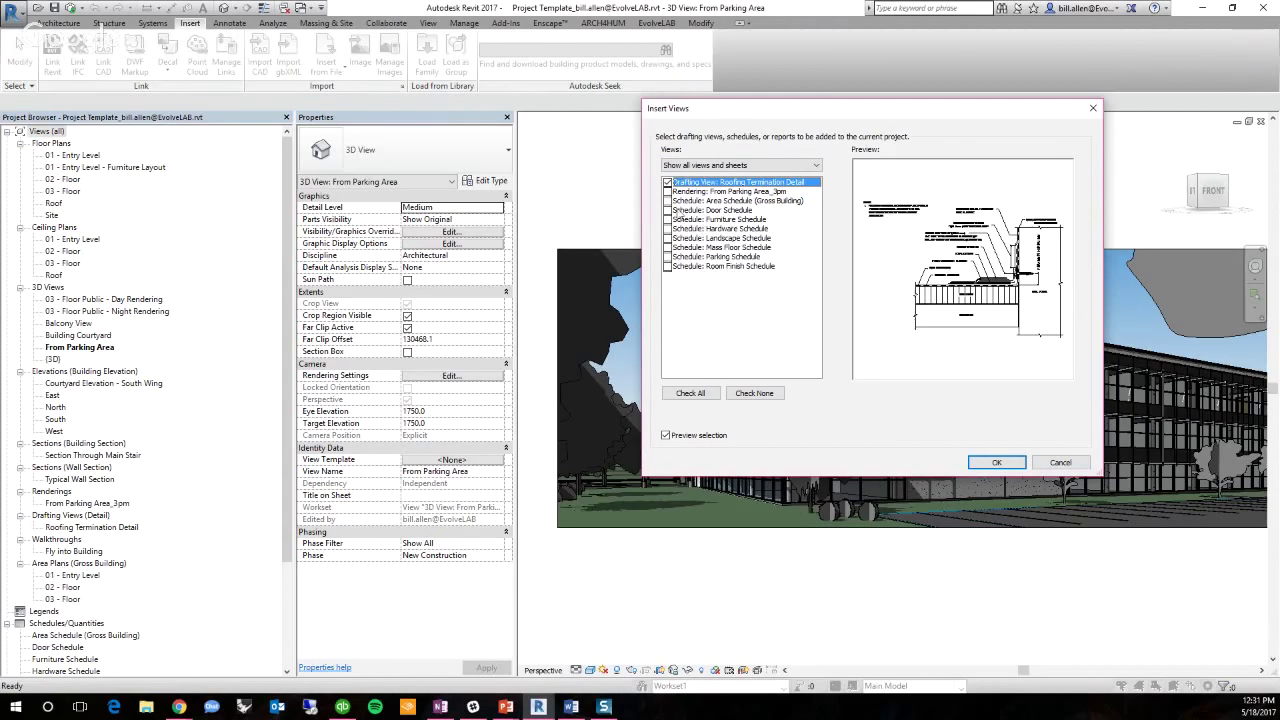
click(670, 192)
click(713, 166)
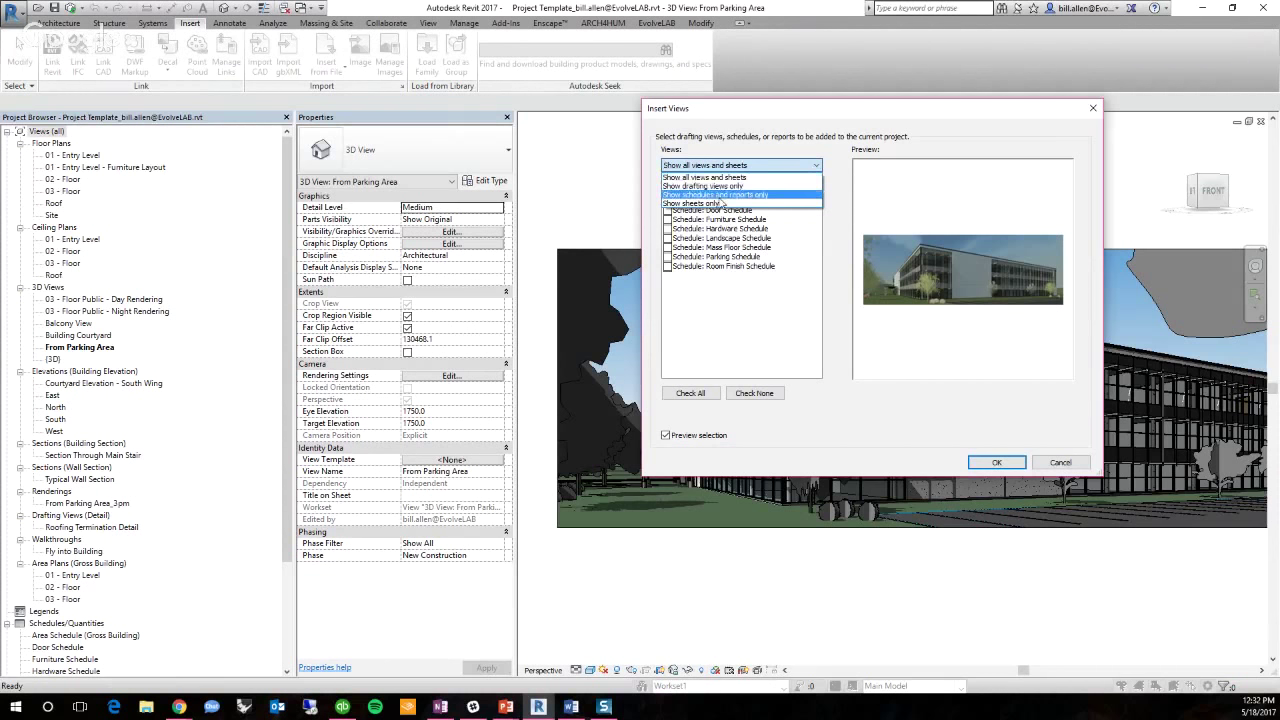
click(719, 166)
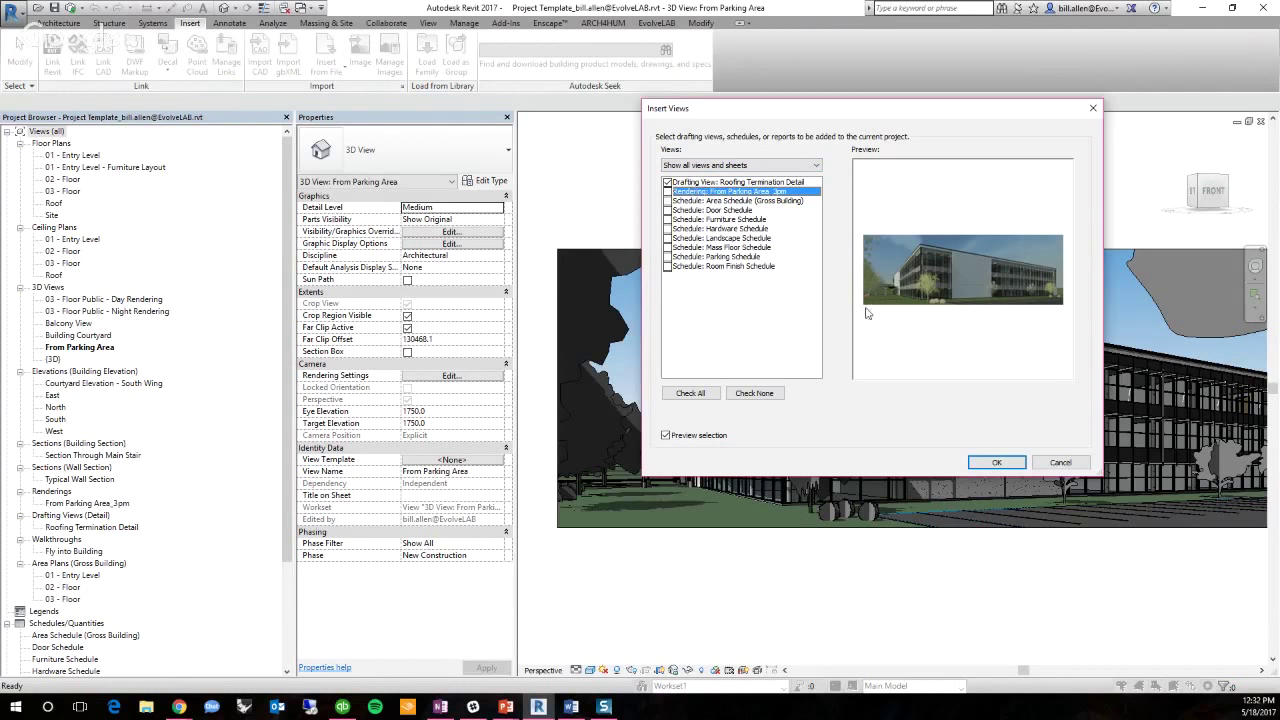
click(996, 462)
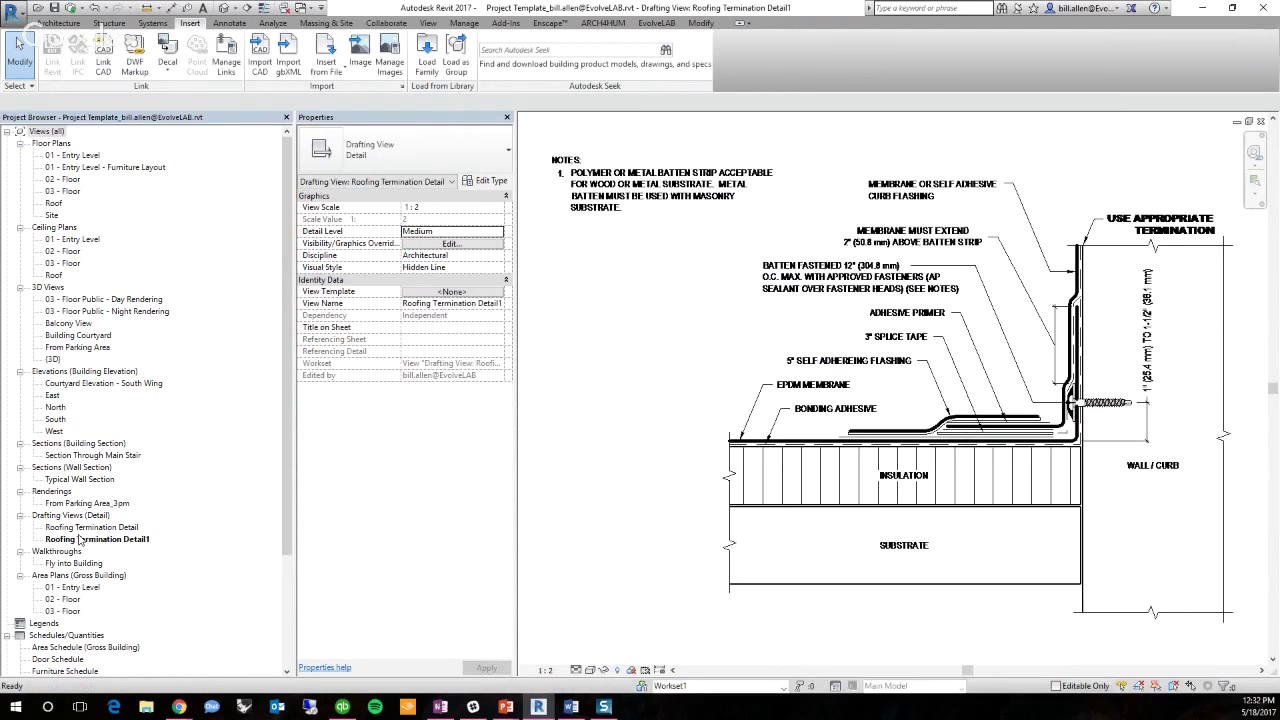
Delete the original Roofing Termination Detail drafting view and look over the imported drawing in the newly inserted one
right_click(117, 526)
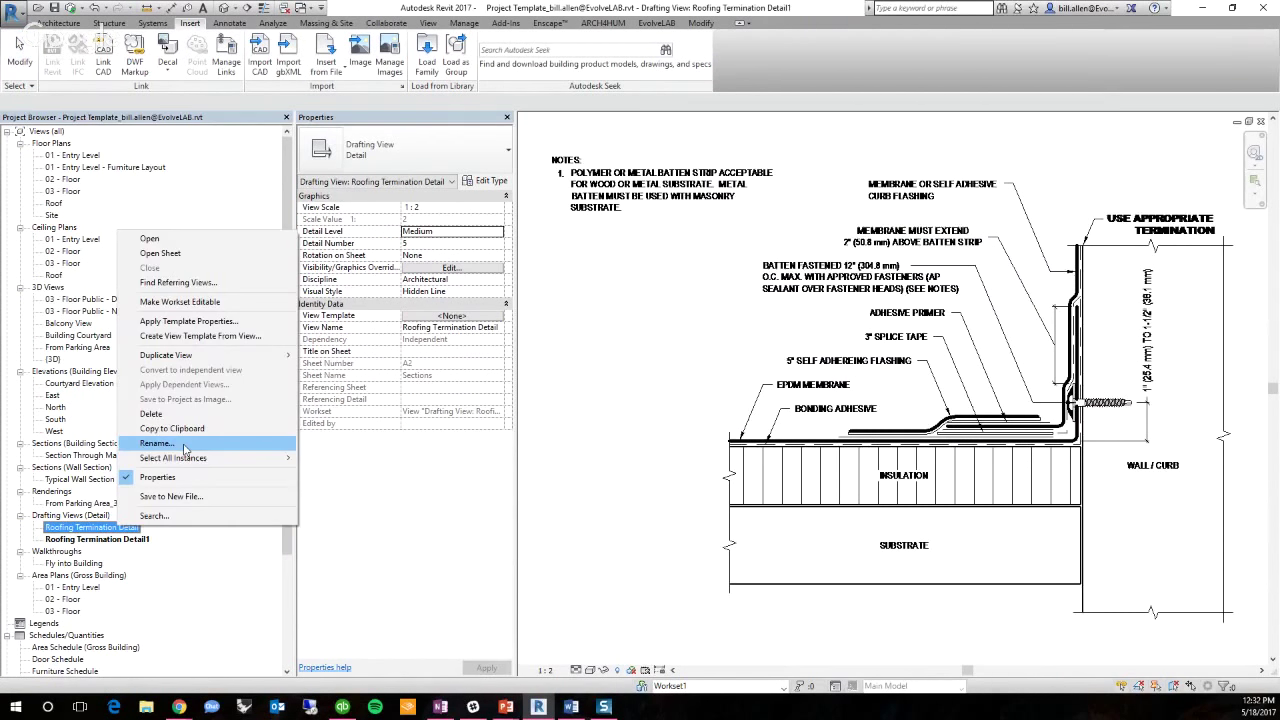
click(150, 413)
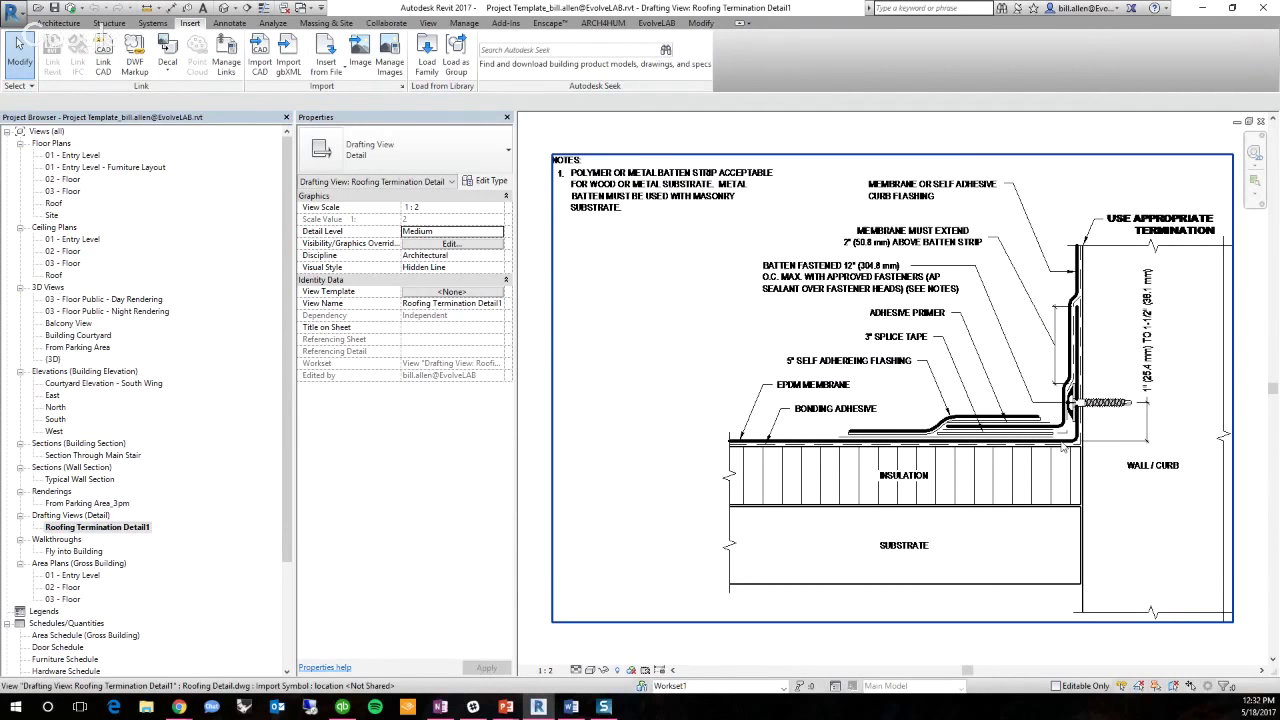
scroll(1062, 446, up, 4)
scroll(1062, 446, down, 5)
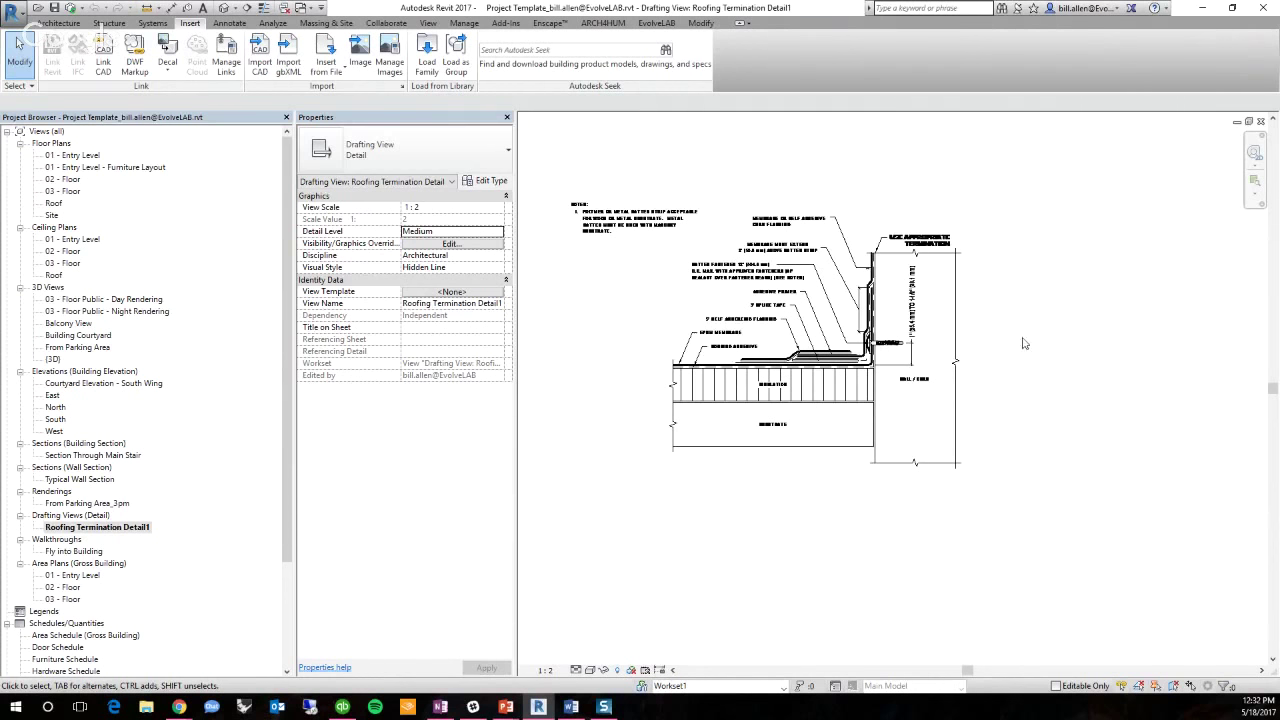
click(837, 353)
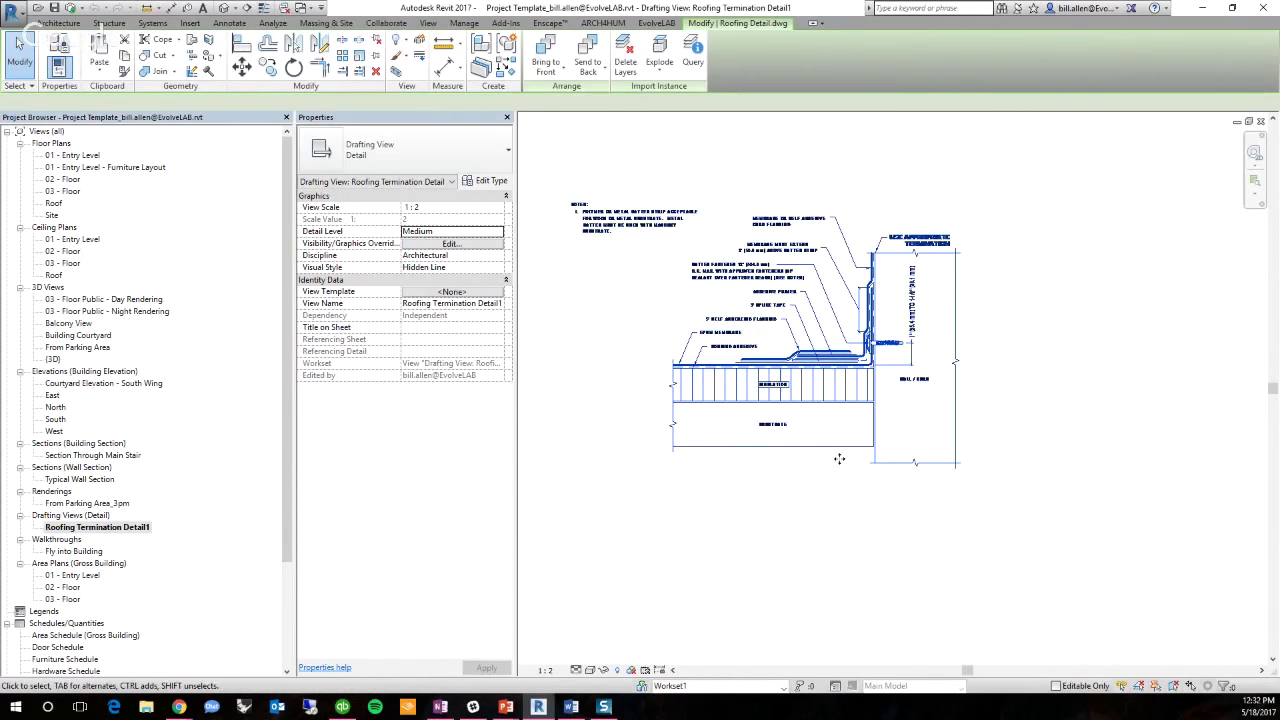
key(Escape)
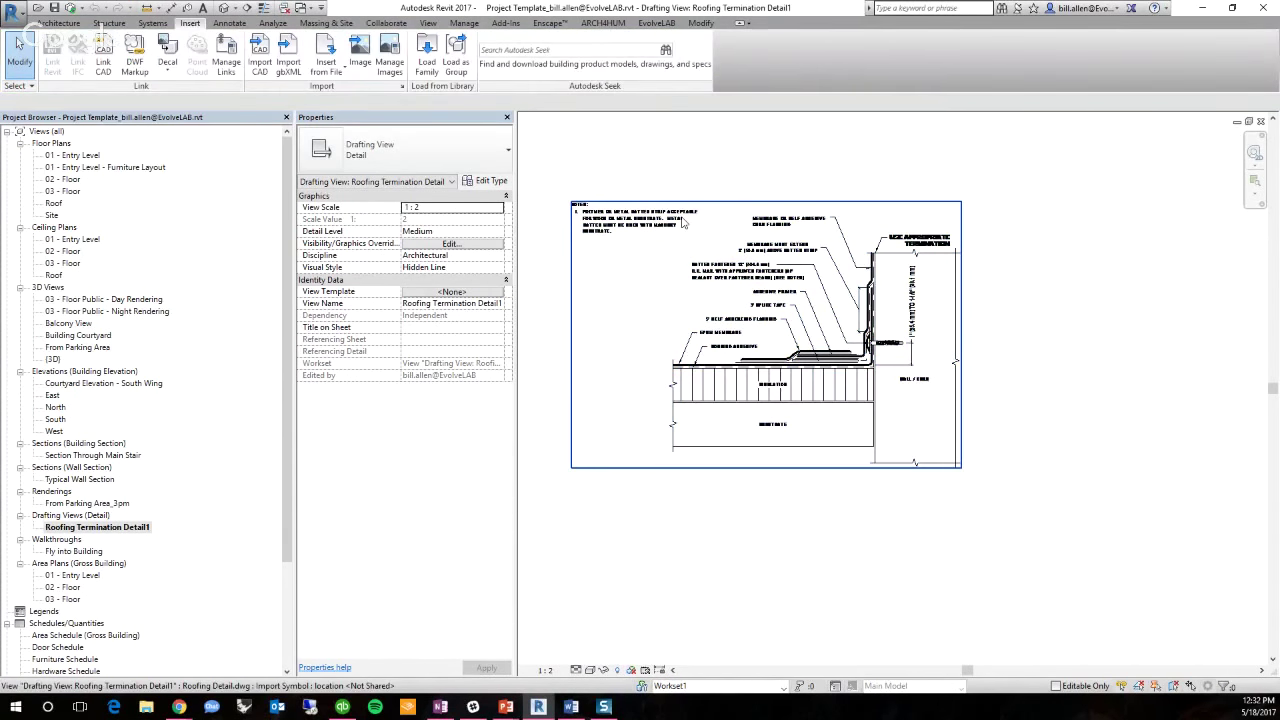
Review the casework resource file's cabinets in its 3D view, and return to the Roofing Termination Detail1 drafting view
click(426, 24)
click(1073, 55)
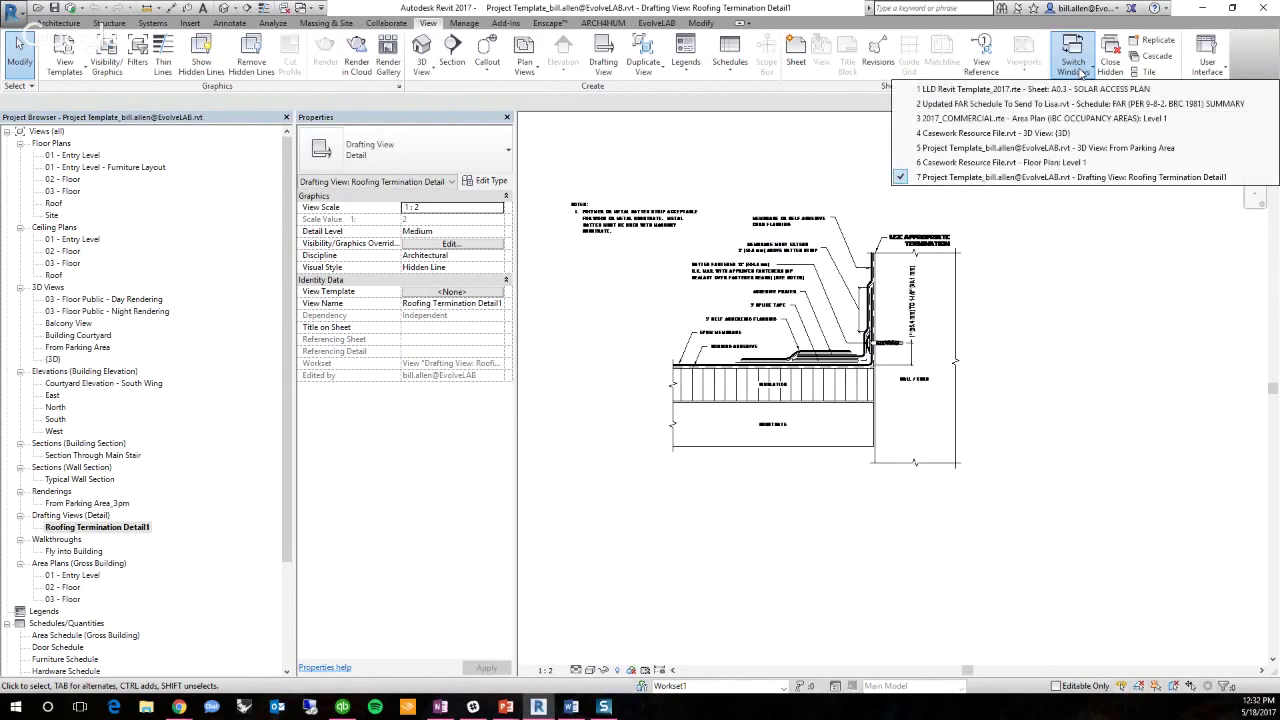
click(985, 136)
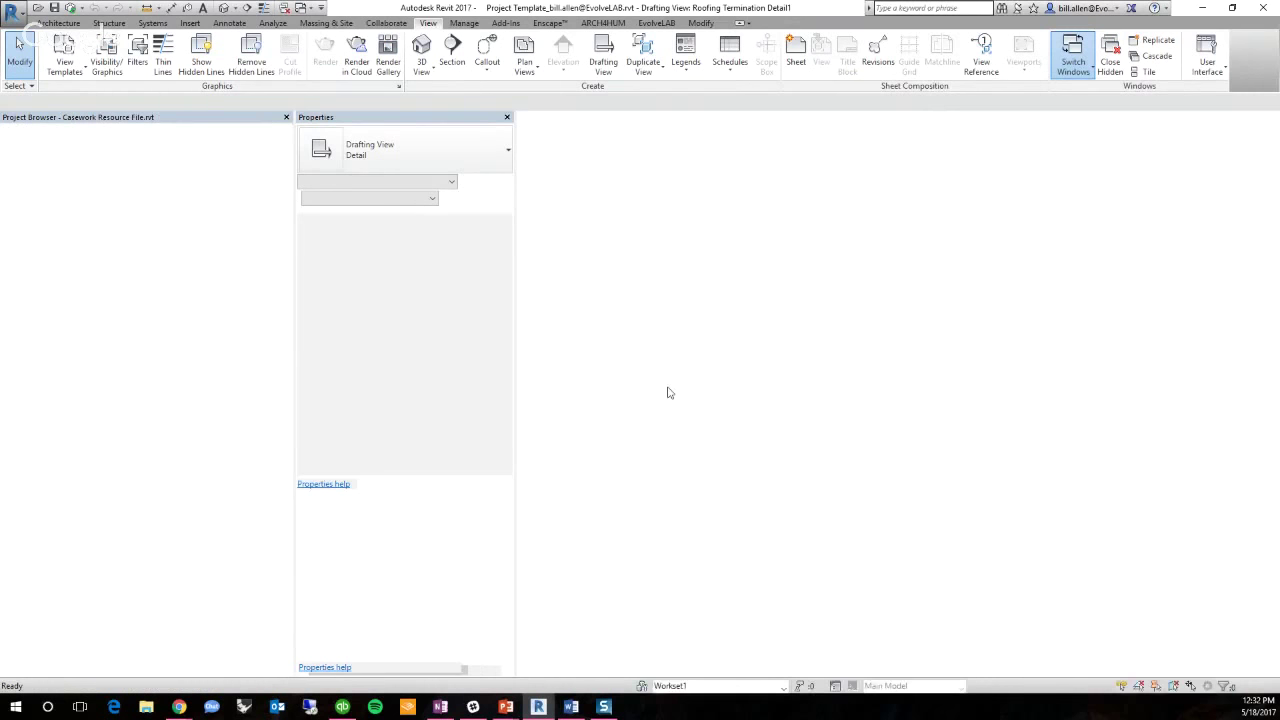
shift+middle_drag(683, 383, 822, 495)
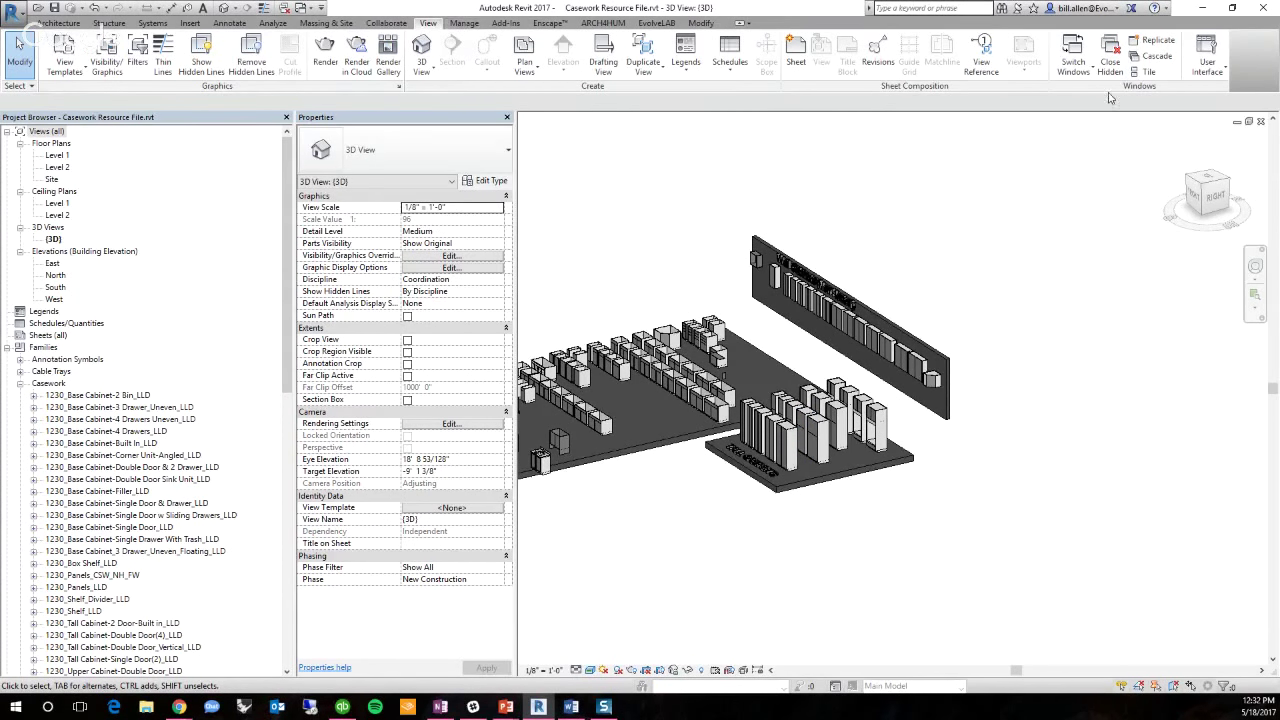
click(1073, 60)
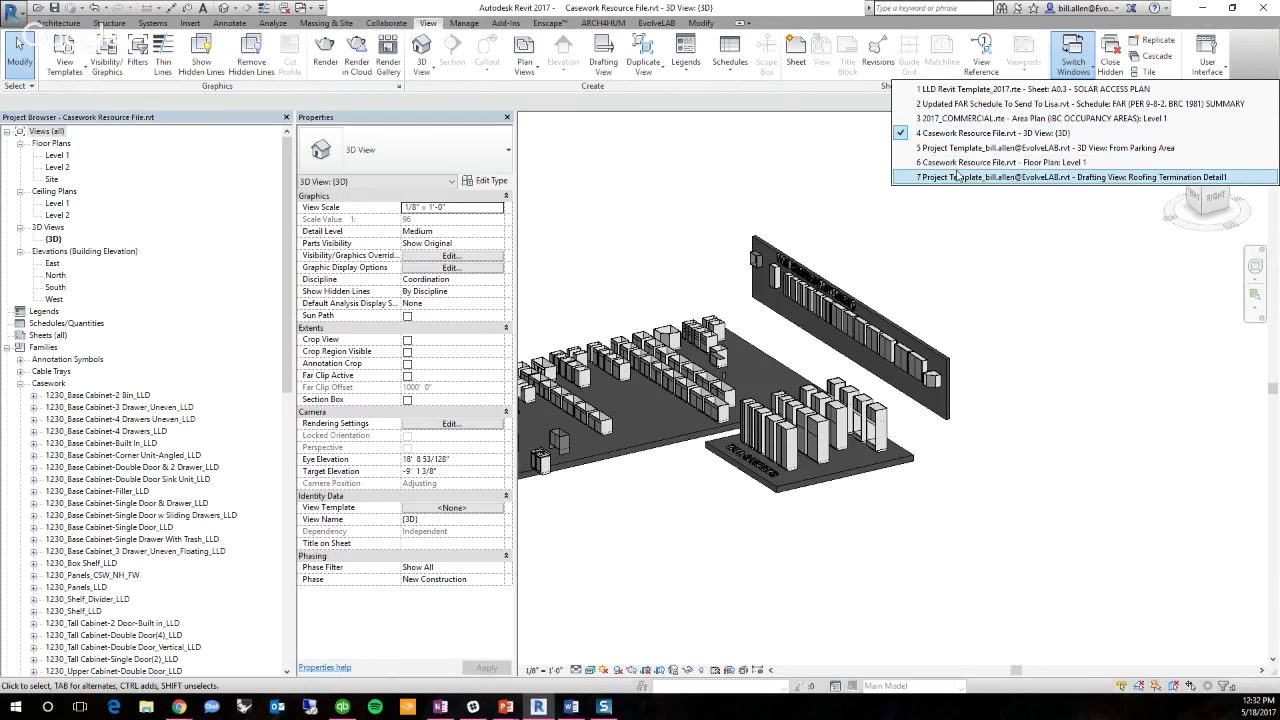
click(958, 177)
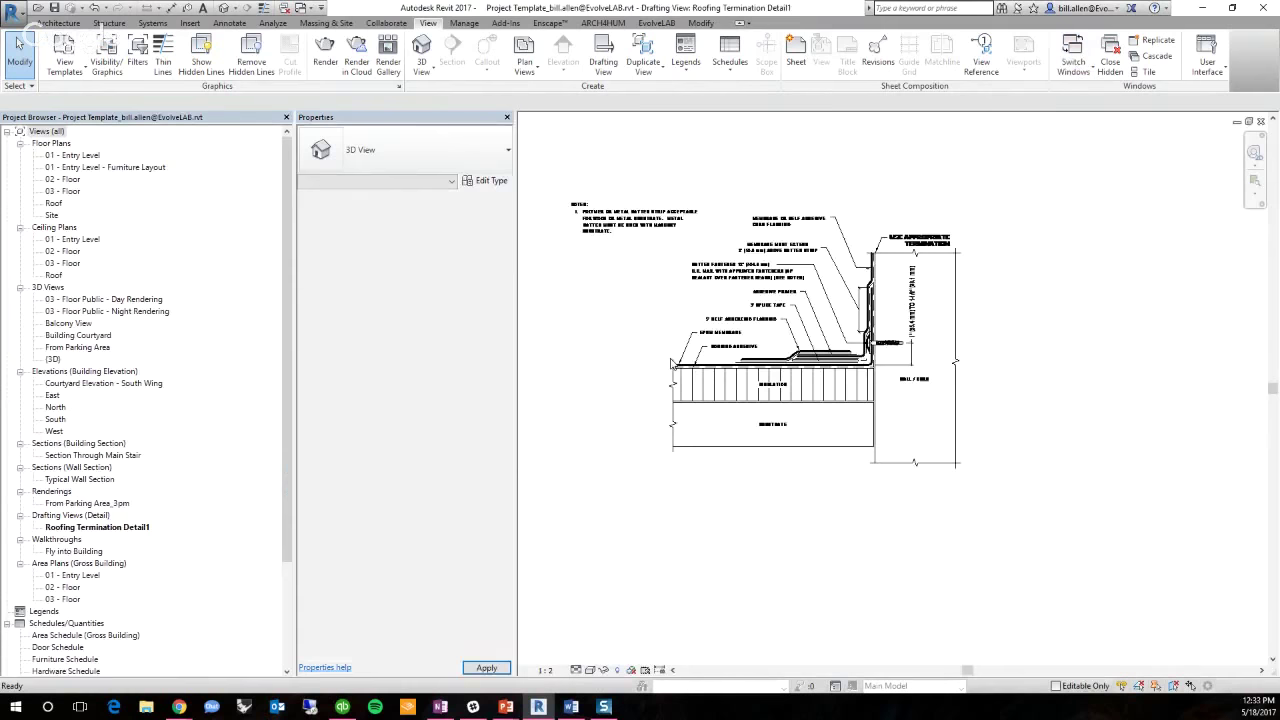
Switch to the Level 1 IBC occupancy area plan in 2017_COMMERCIAL.rte
click(1086, 78)
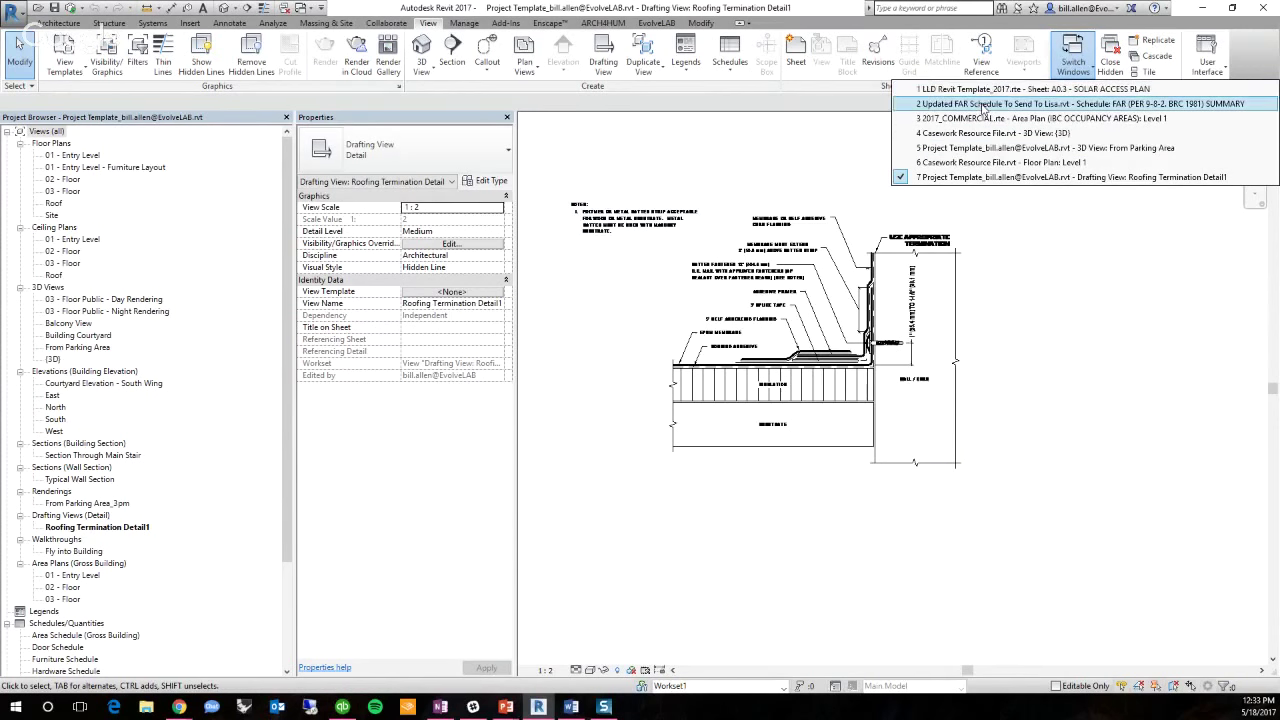
click(992, 119)
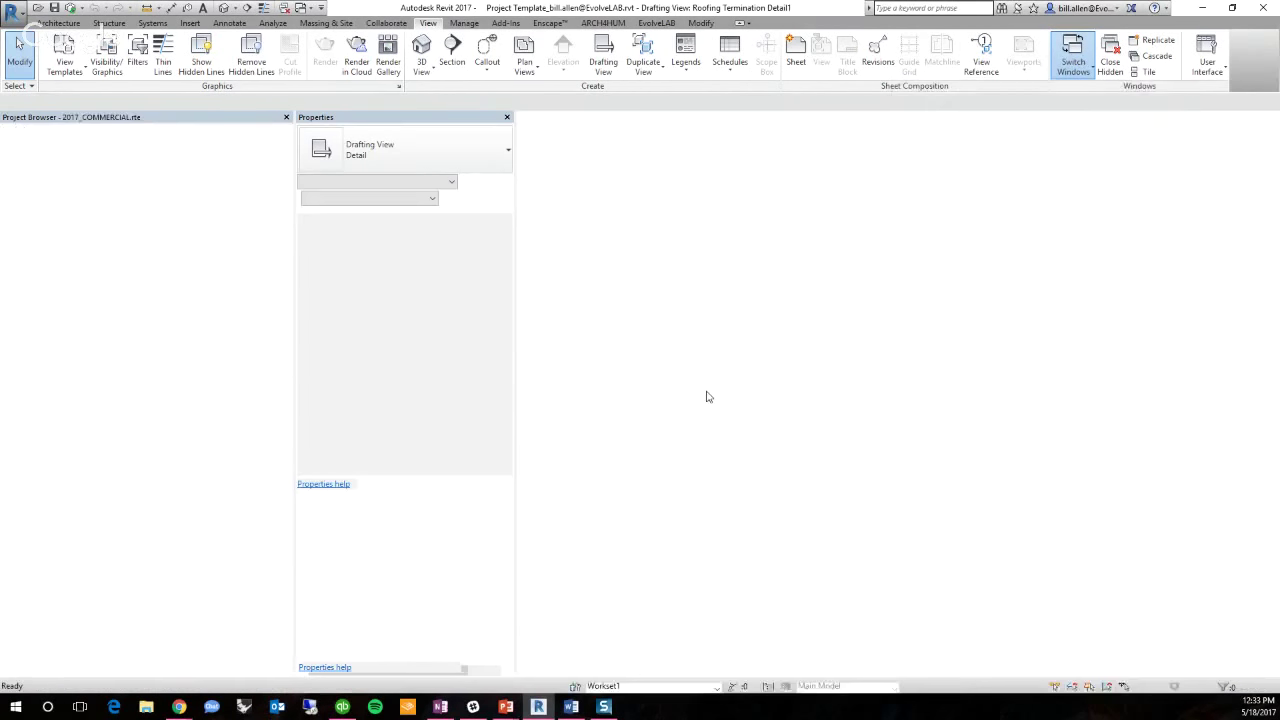
scroll(572, 384, down, 3)
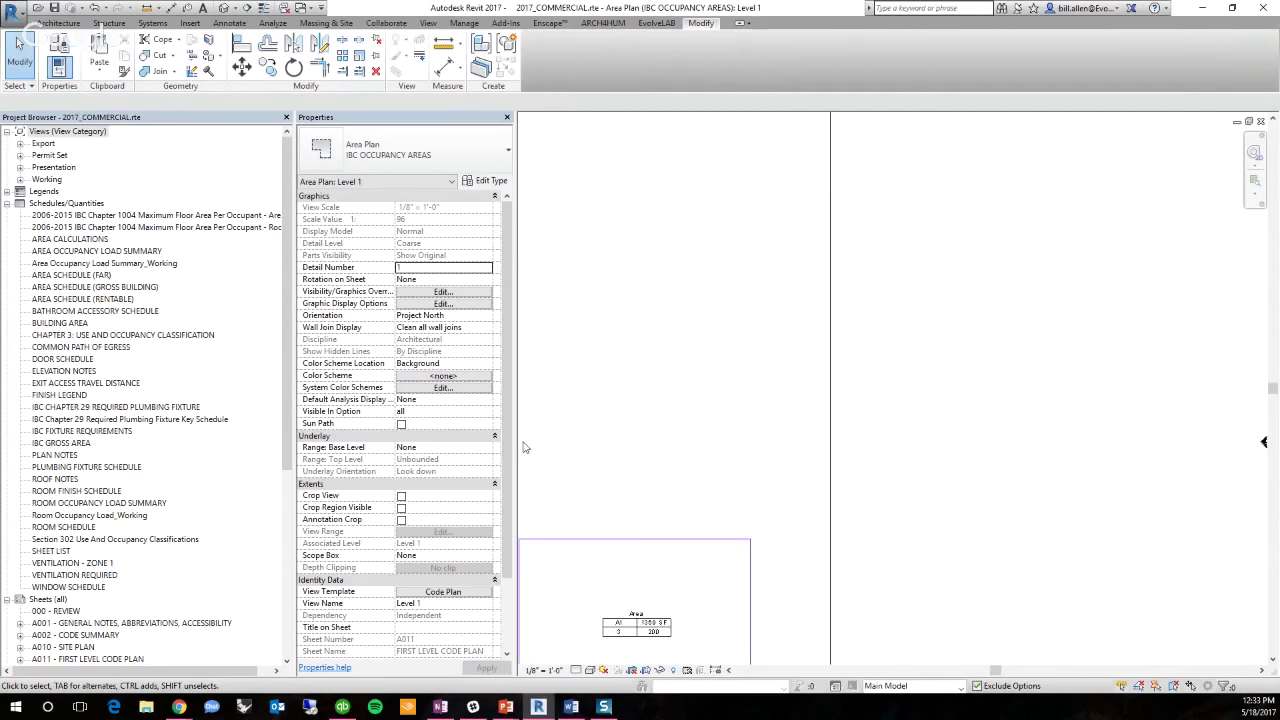
Open the 000 - REVIEW sheet of the commercial template
drag(288, 297, 240, 437)
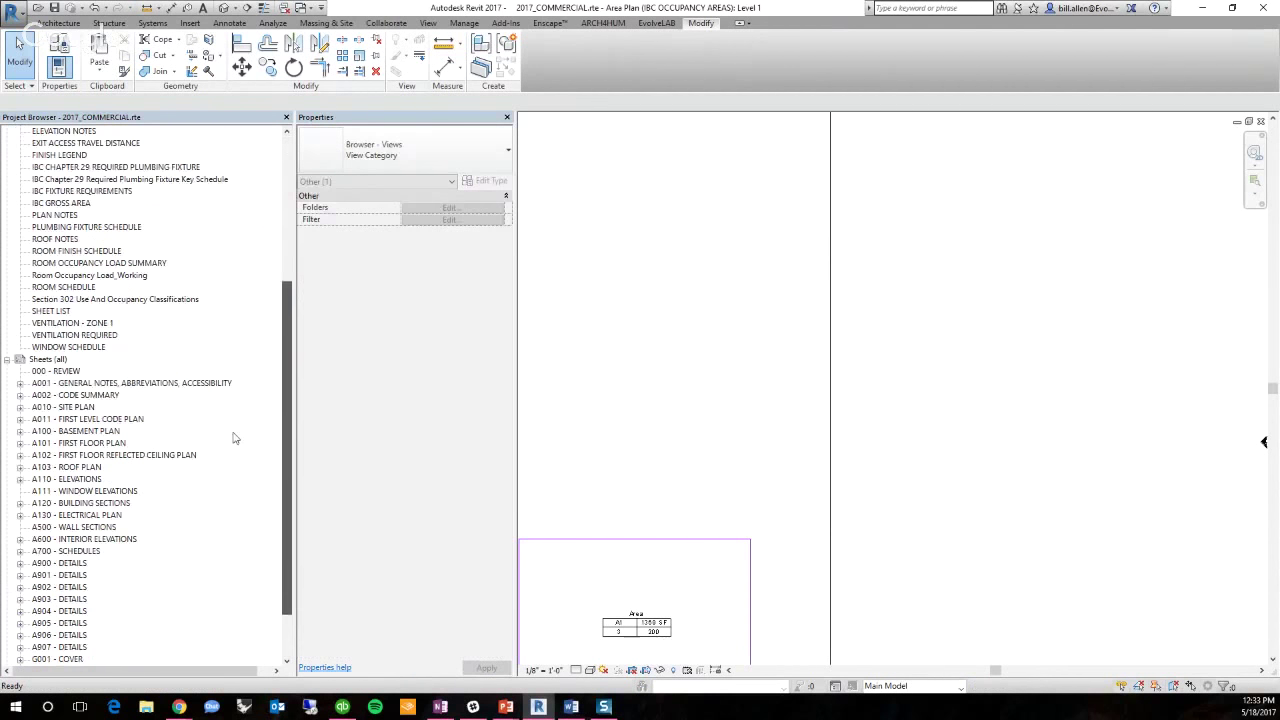
click(75, 384)
double_click(56, 371)
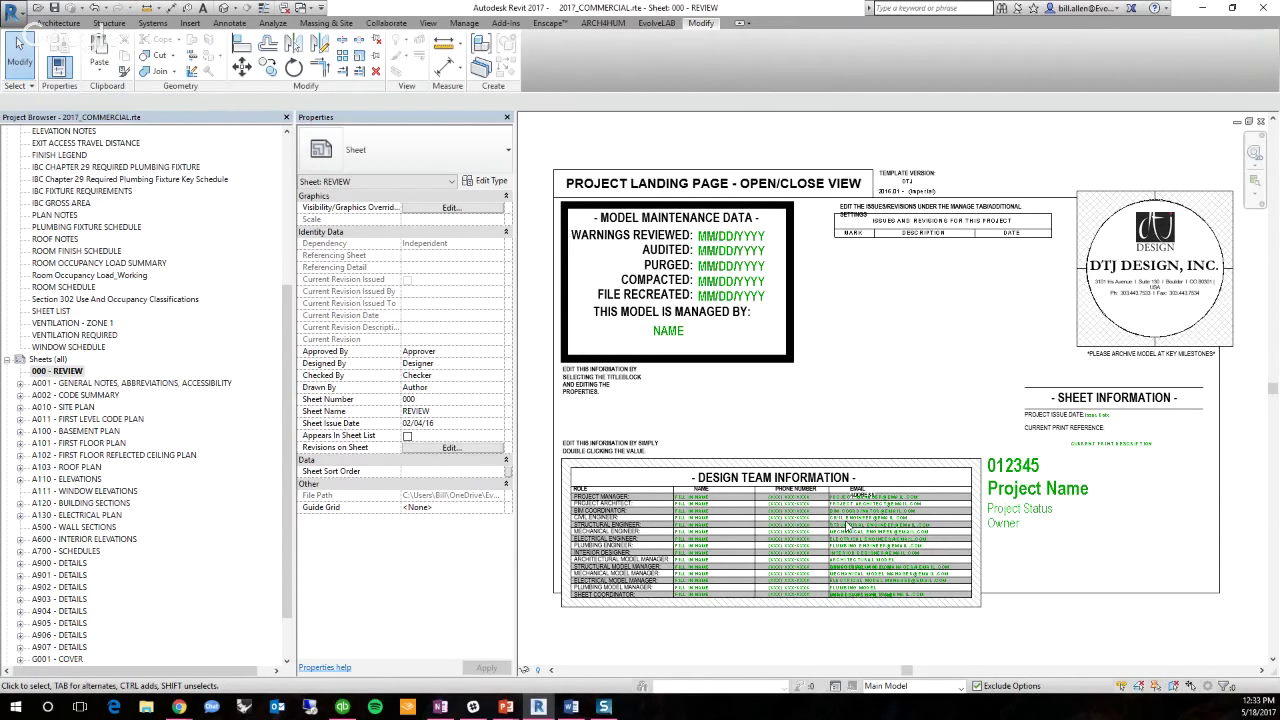
Look over the Design Team Information table and its contact columns on the project landing page
scroll(850, 521, up, 5)
scroll(848, 422, down, 3)
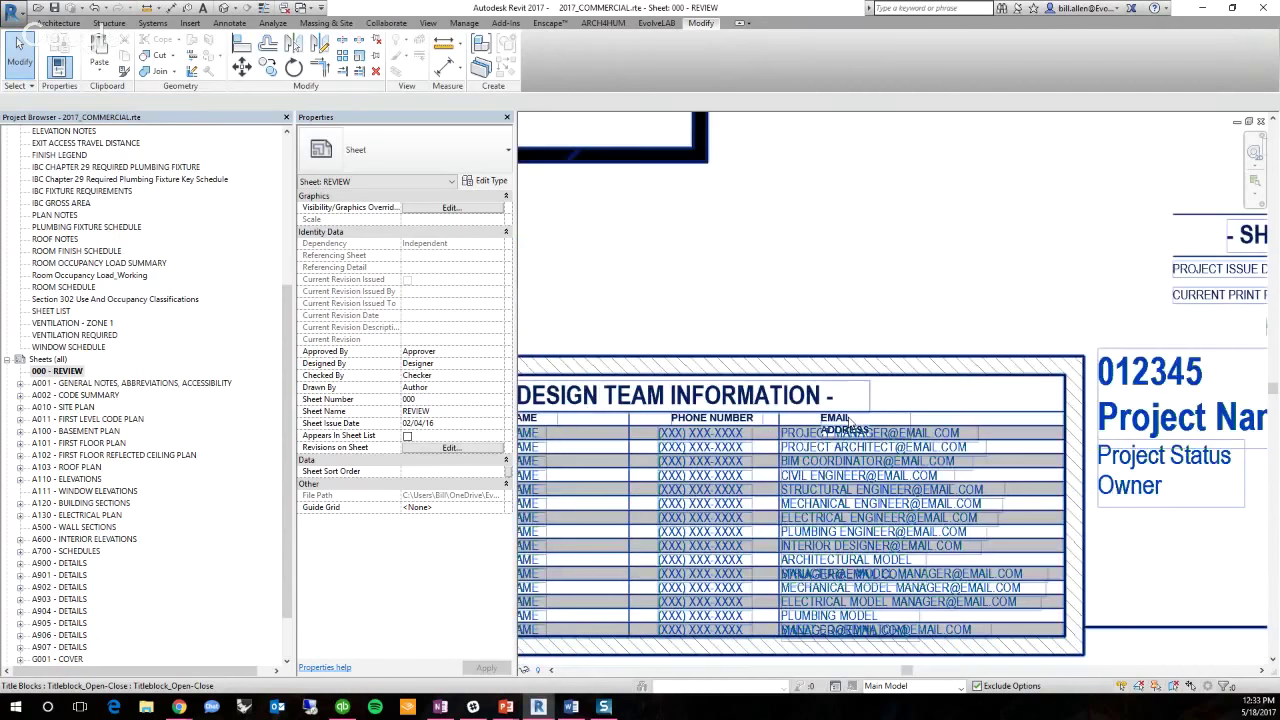
scroll(850, 422, down, 4)
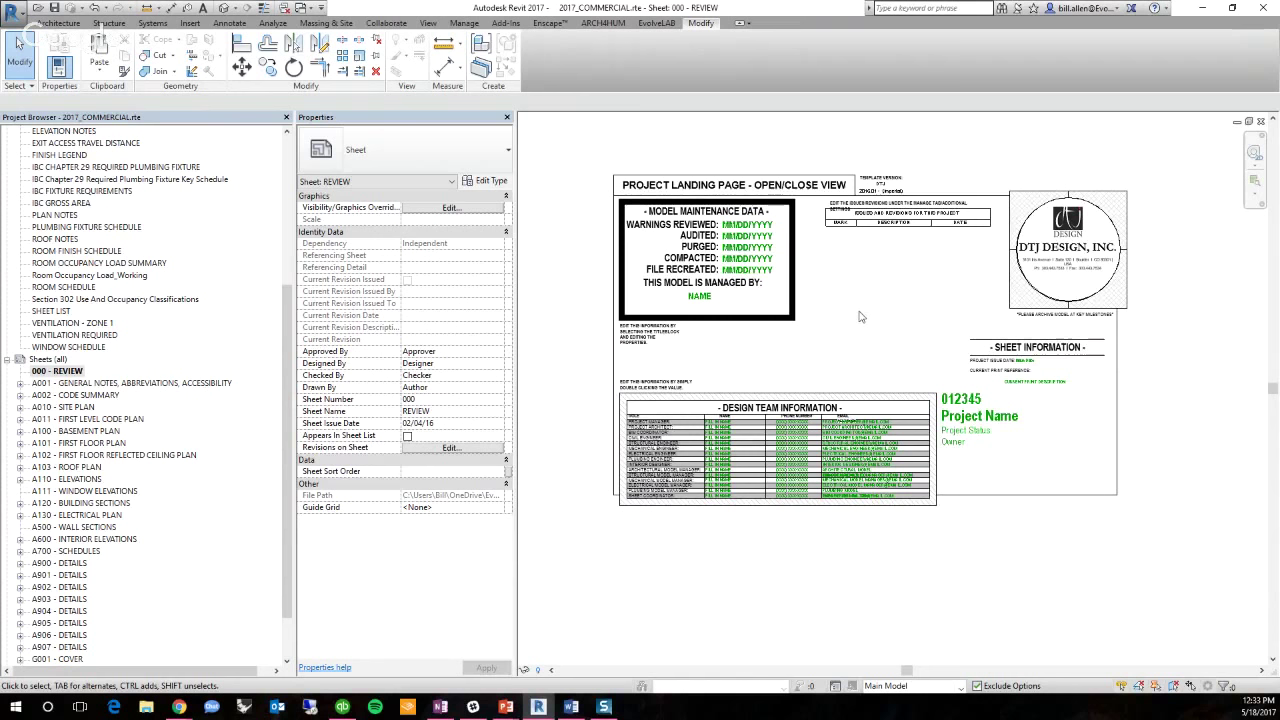
scroll(845, 422, up, 4)
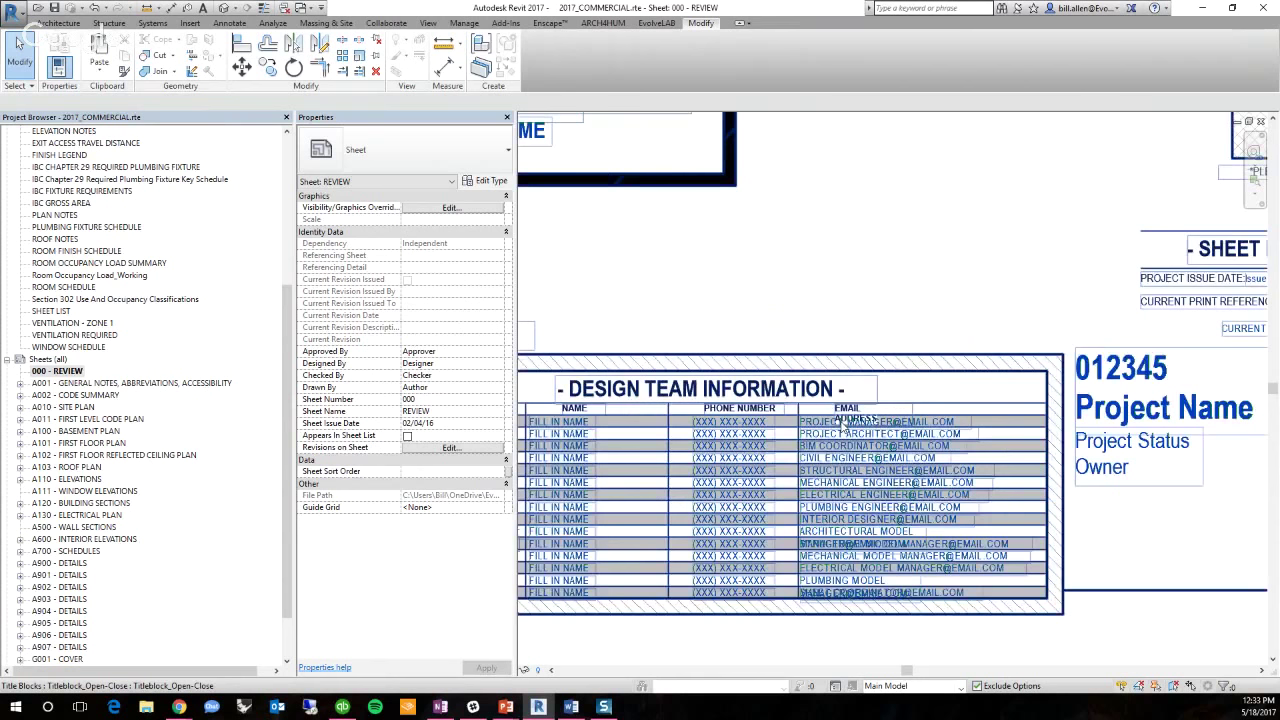
scroll(841, 420, up, 3)
scroll(834, 399, down, 5)
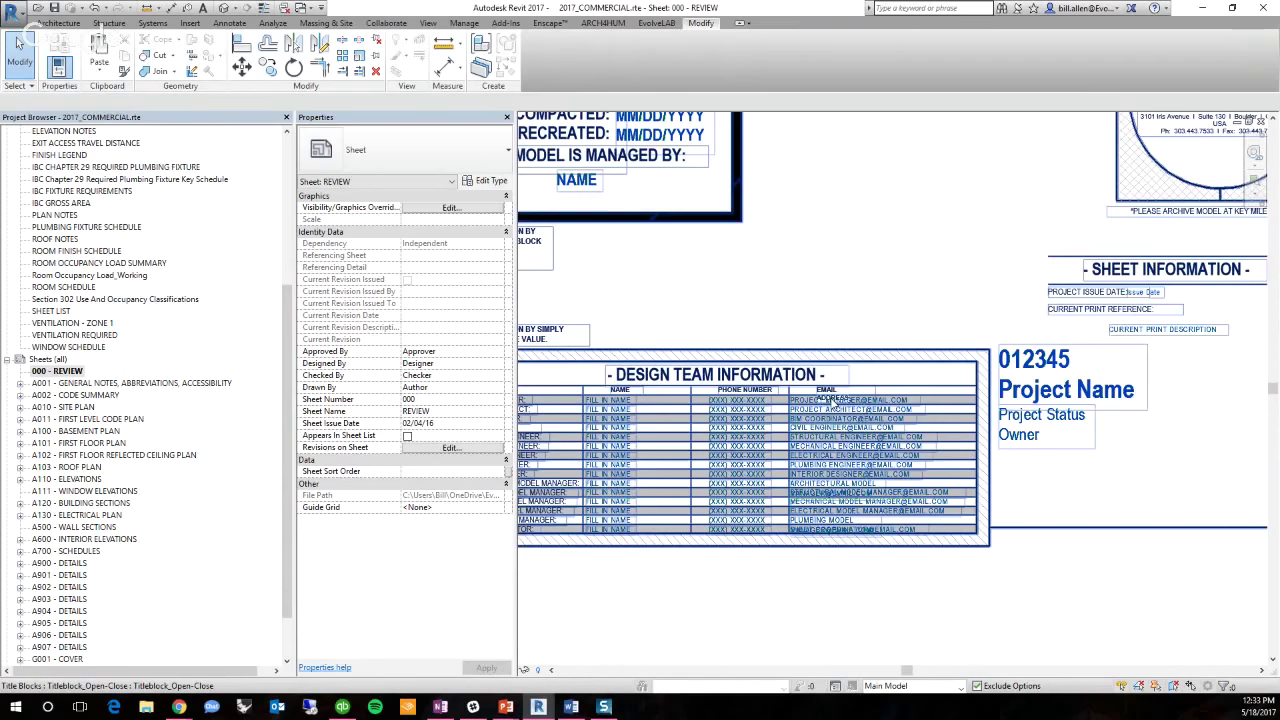
scroll(852, 340, down, 1)
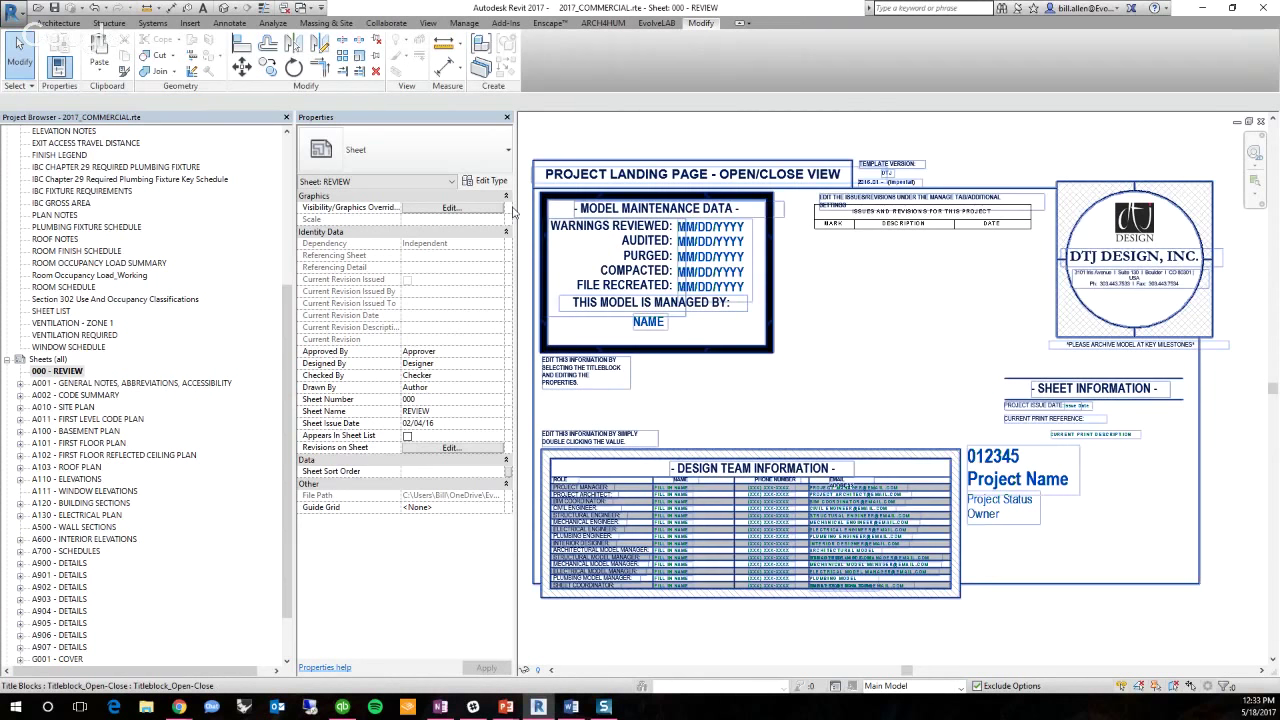
Inspect the landing page title block's properties that feed the Model Maintenance Data box
scroll(526, 204, up, 4)
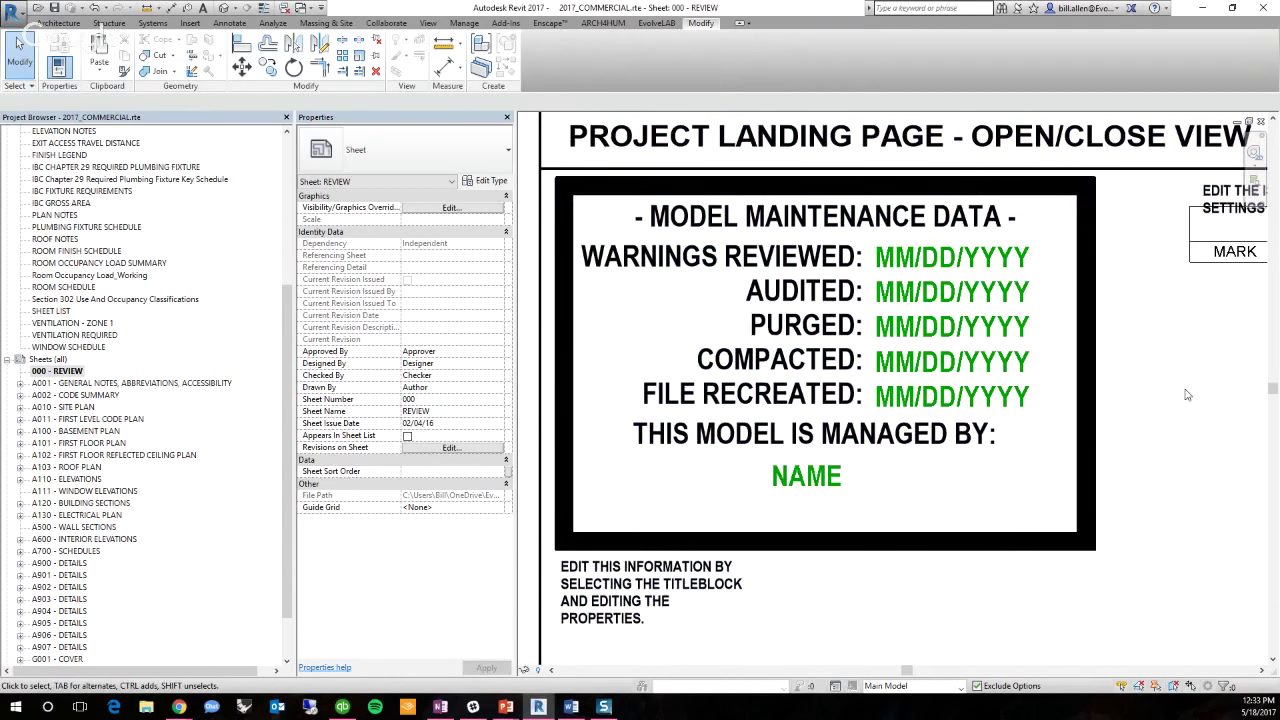
click(962, 432)
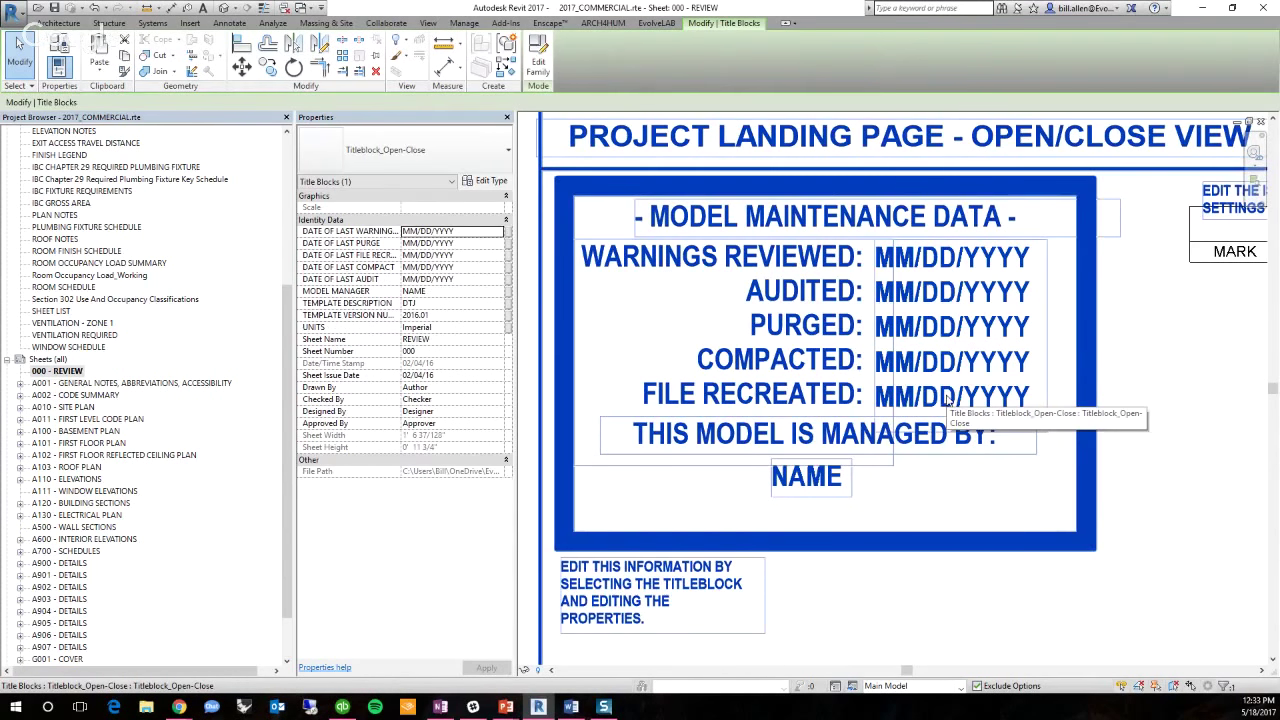
click(1129, 390)
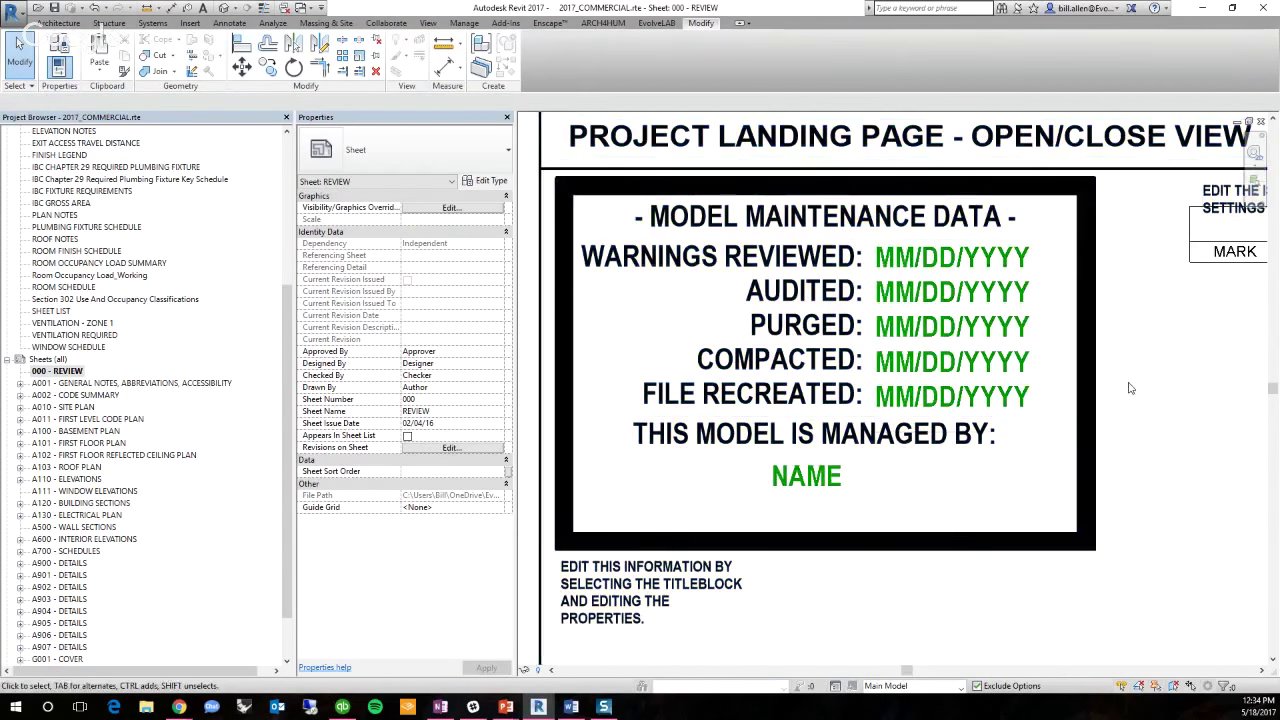
Set the title block's date of last warnings review to 05/18/2017
click(979, 384)
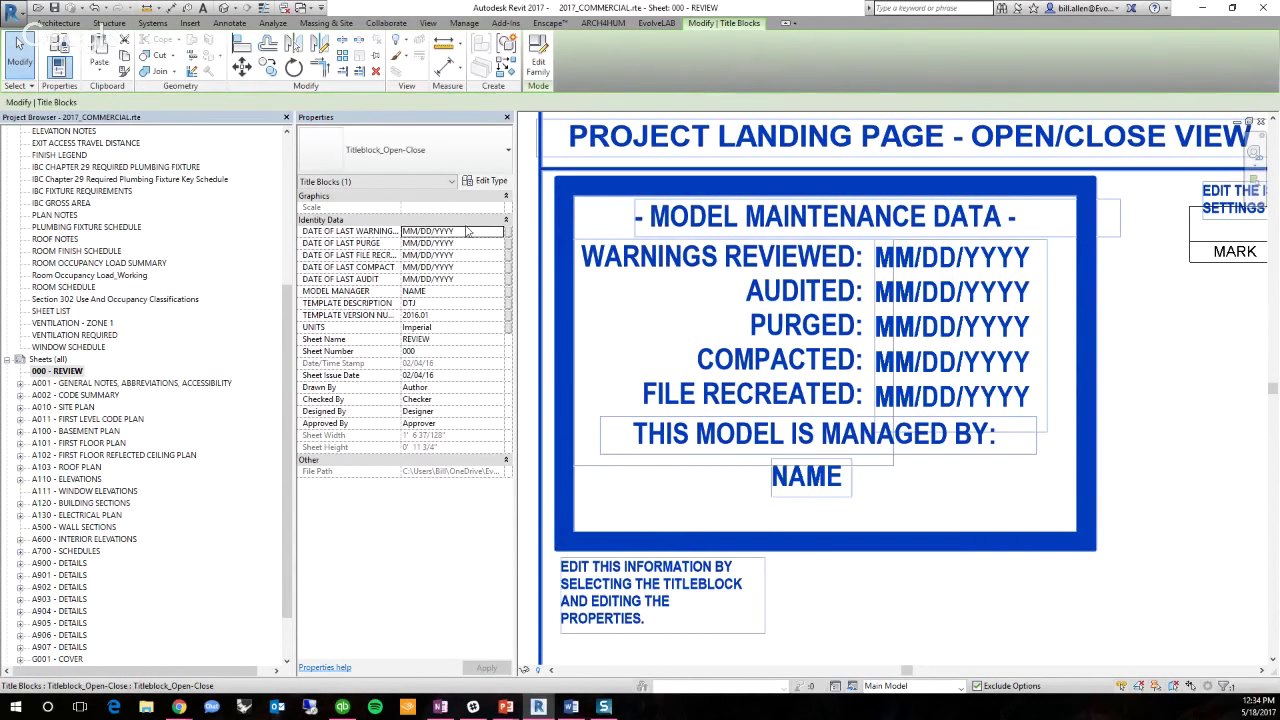
click(474, 231)
drag(419, 231, 388, 236)
text(06)
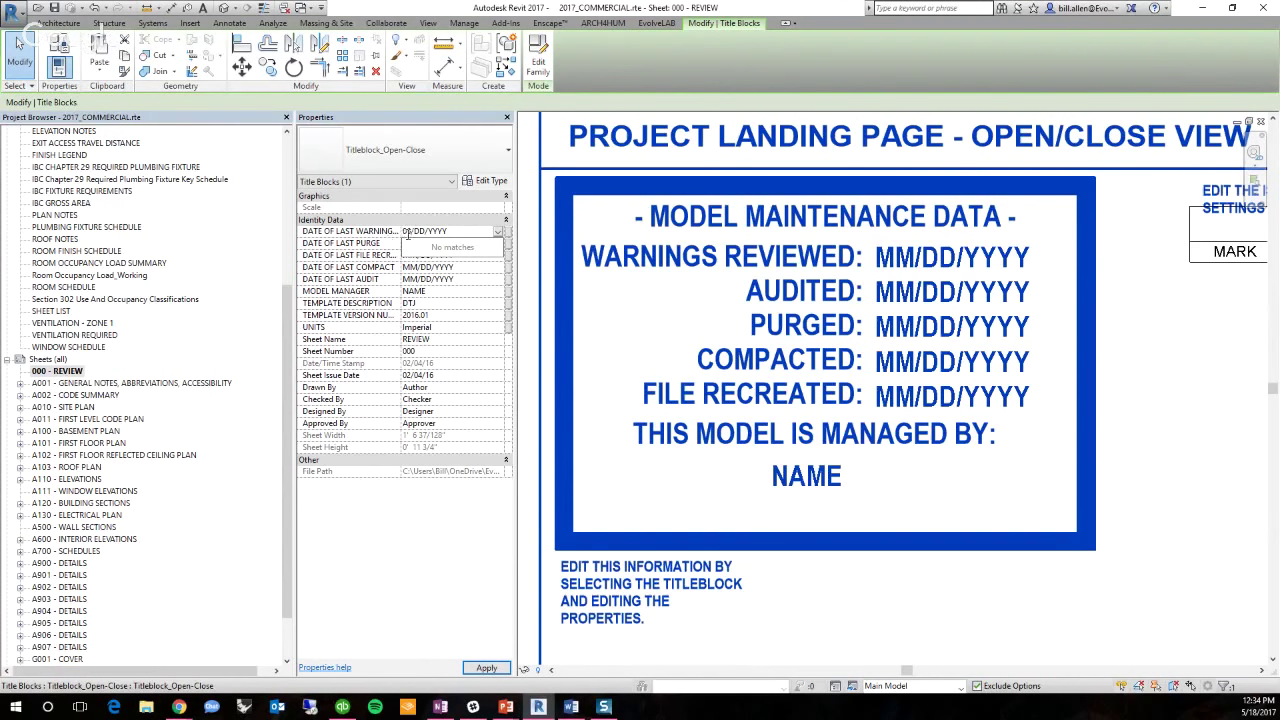
key(BackSpace)
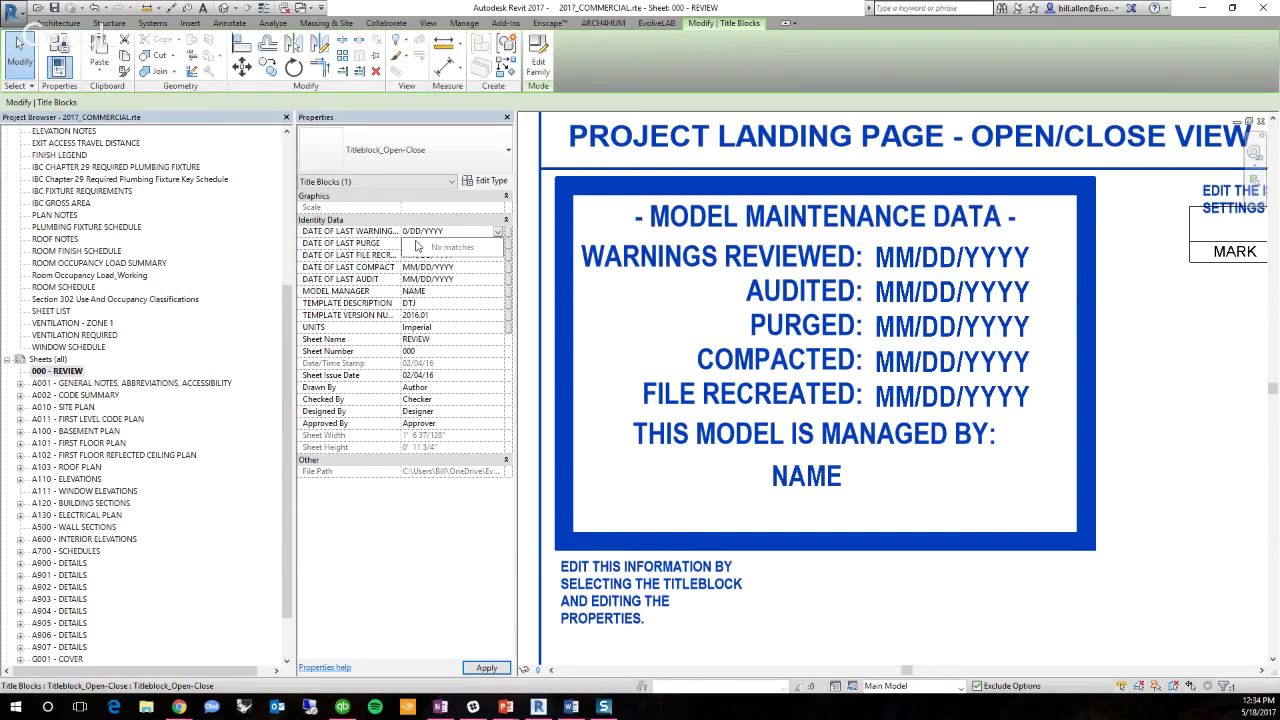
text(5)
key(Delete)
key(Delete)
key(Delete)
text(18)
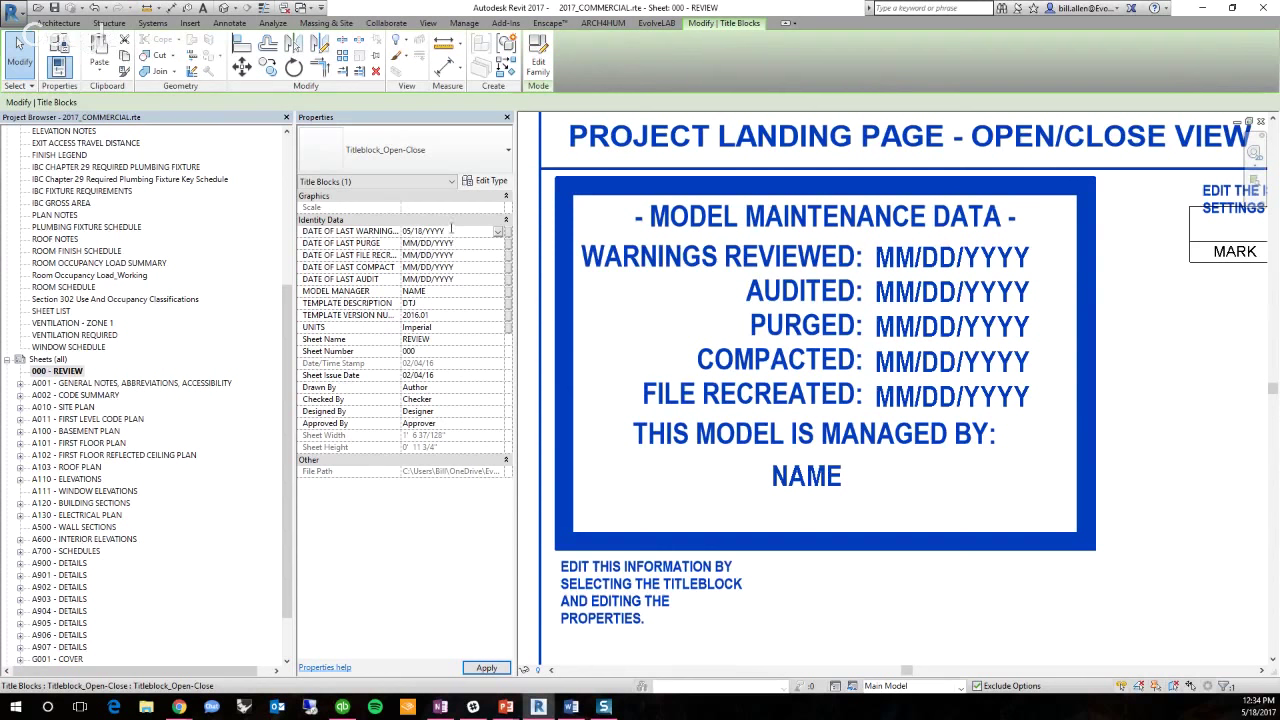
key(Delete)
key(Delete)
key(Delete)
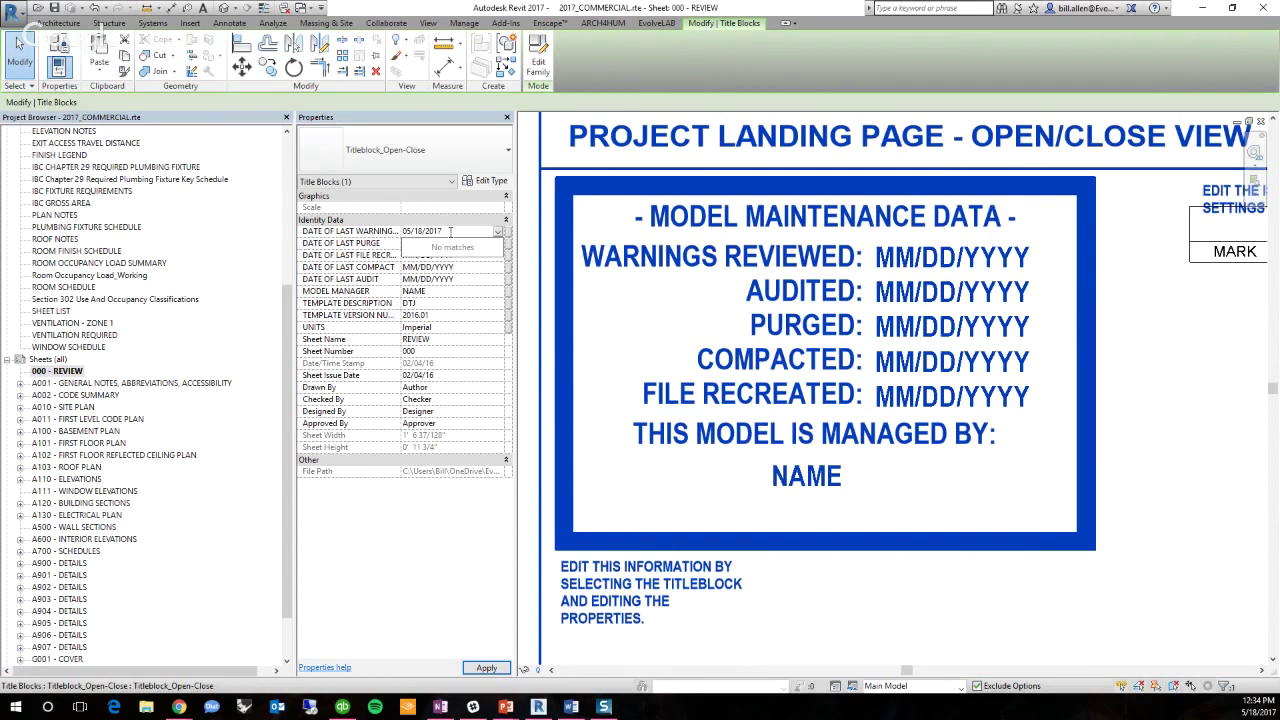
click(1181, 289)
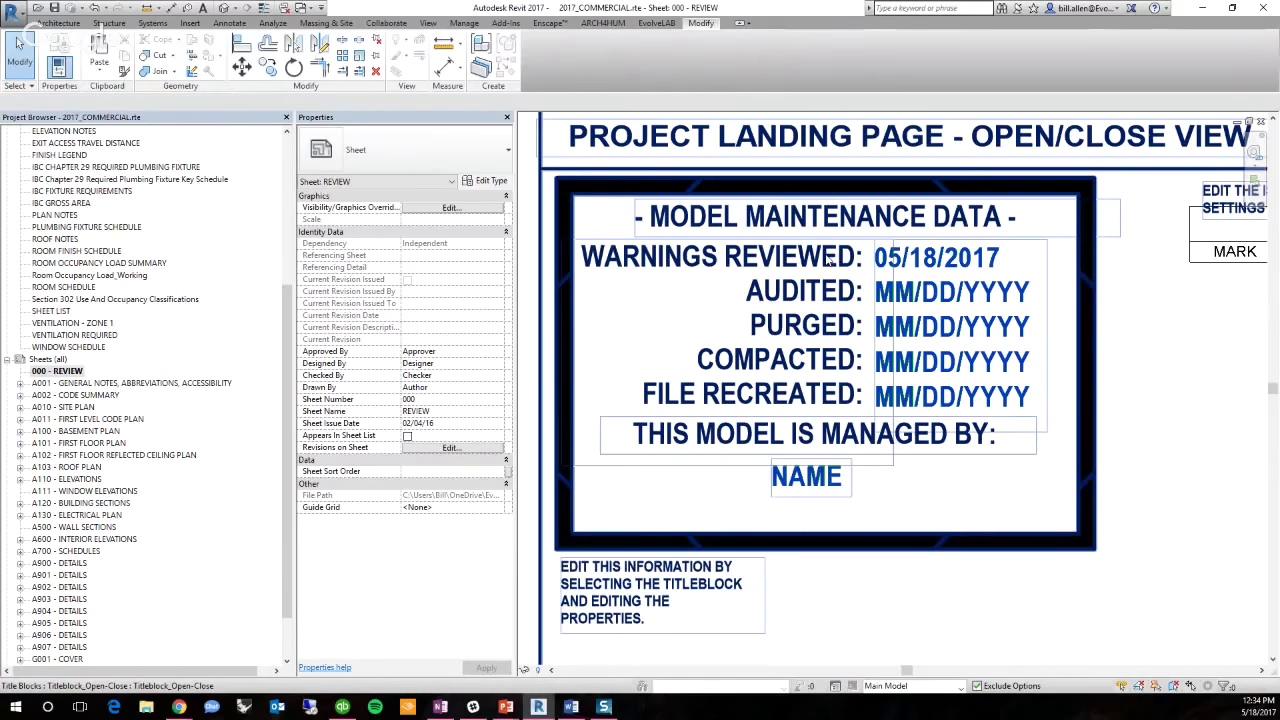
Review the Model Maintenance Data box, including its audit, purge, compact and file recreation dates and the model manager field
scroll(845, 412, down, 3)
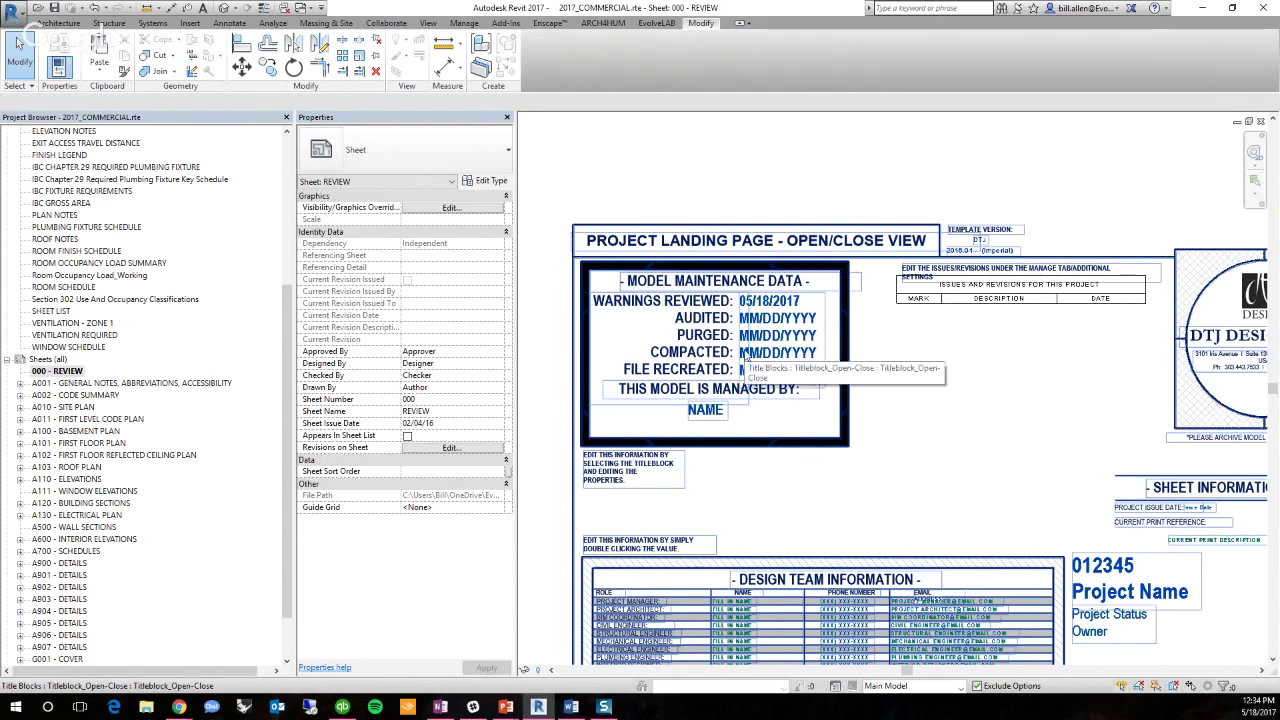
scroll(688, 358, up, 3)
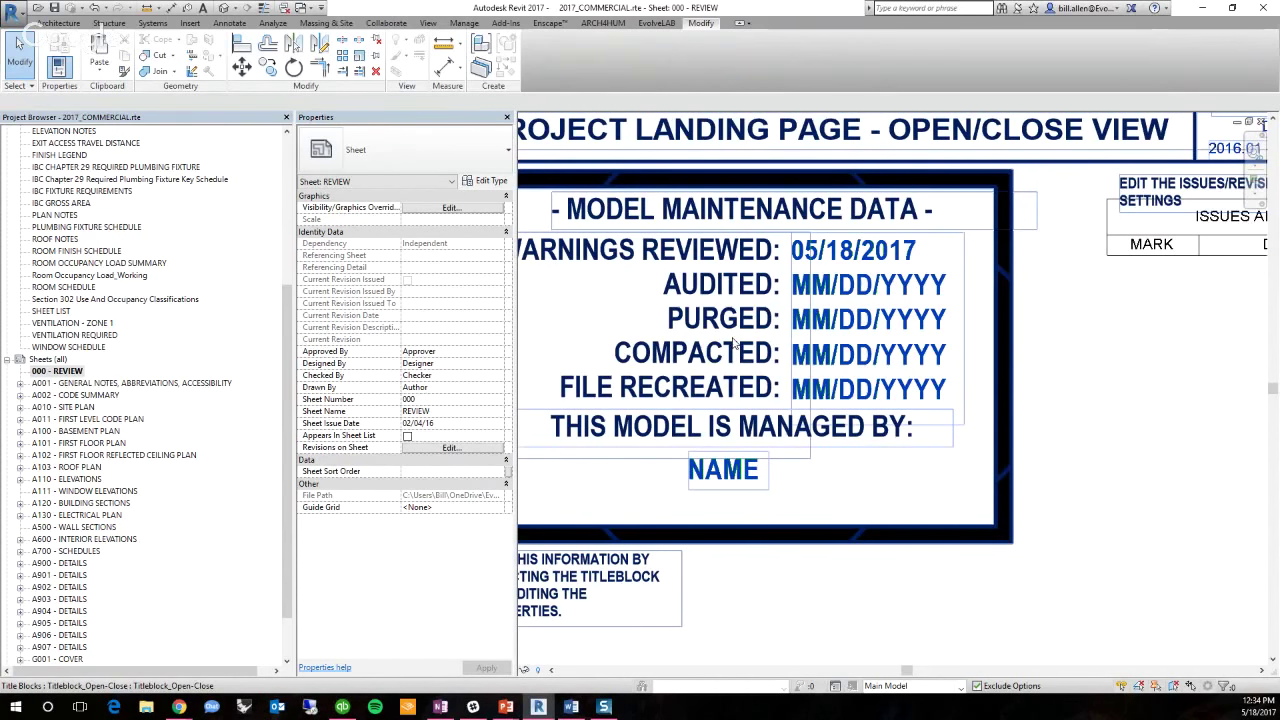
scroll(735, 345, down, 3)
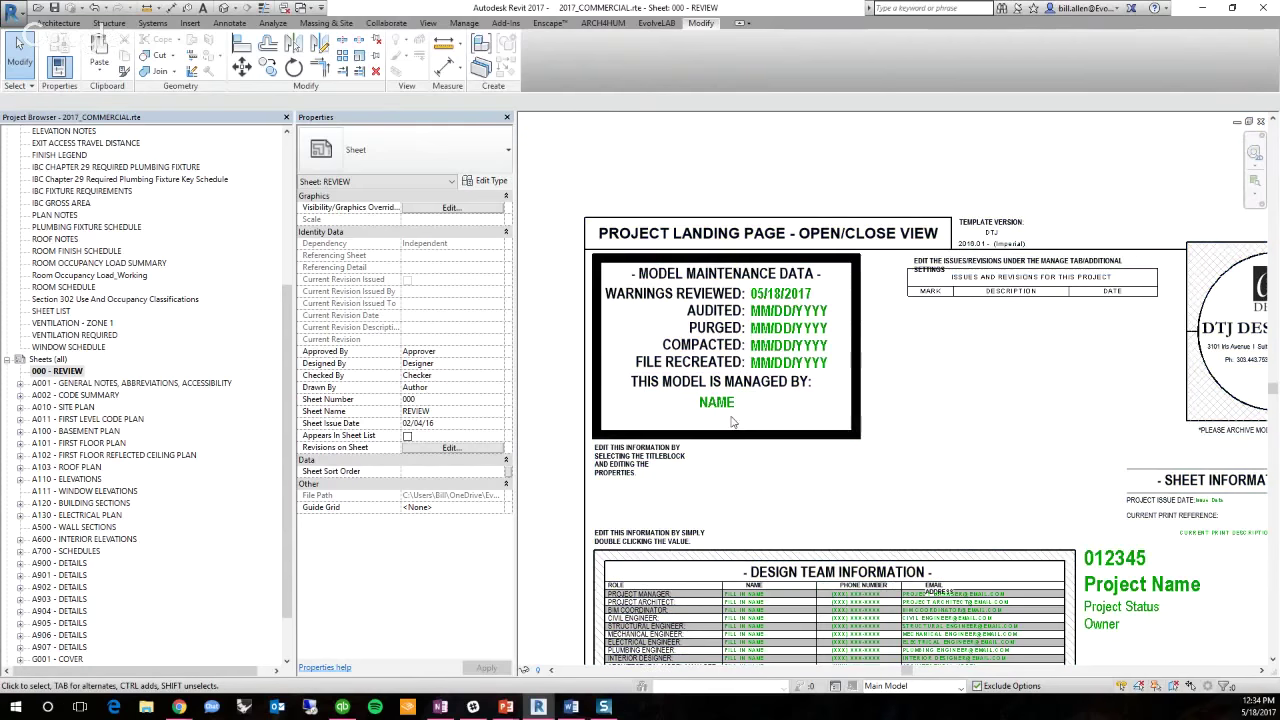
scroll(731, 422, up, 3)
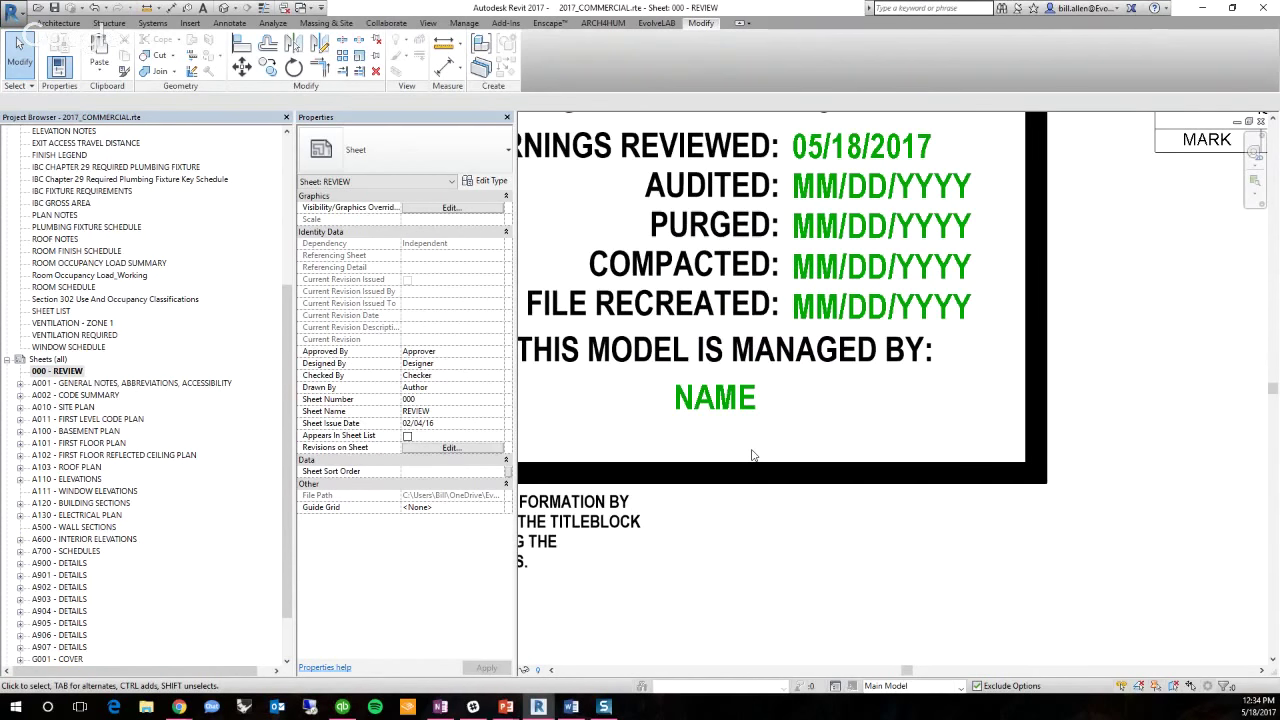
scroll(753, 455, down, 2)
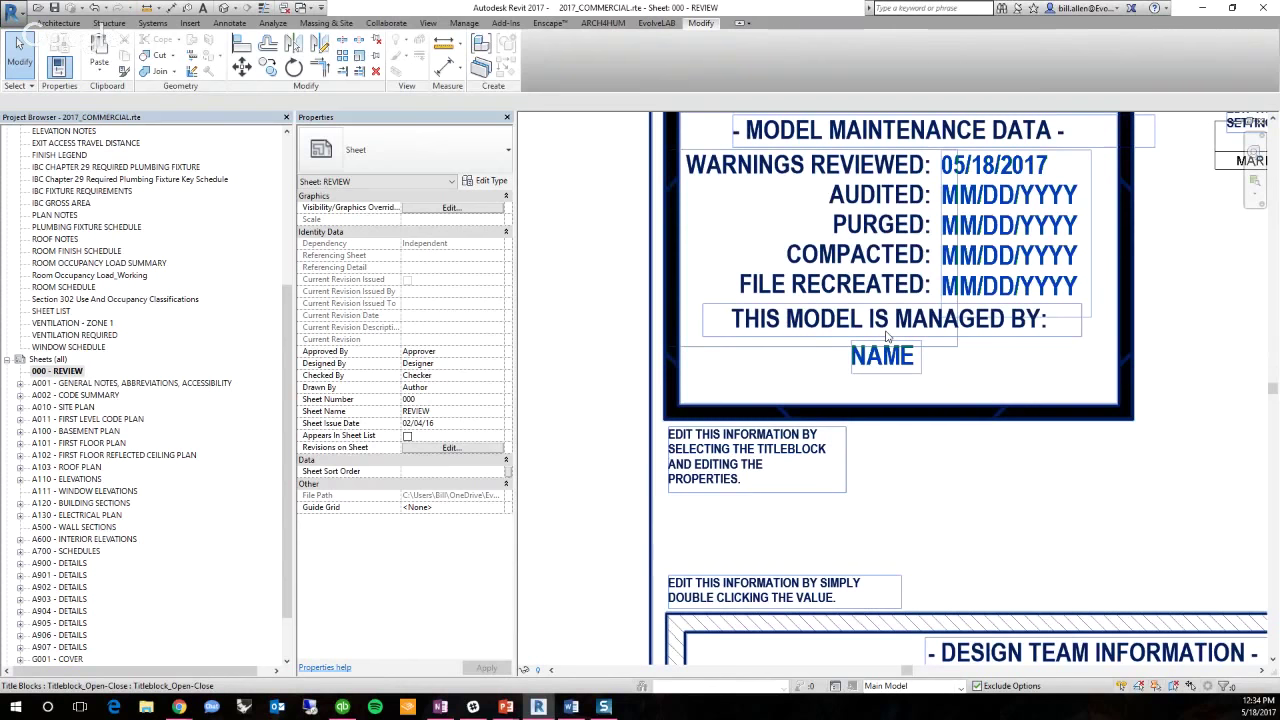
scroll(760, 343, down, 1)
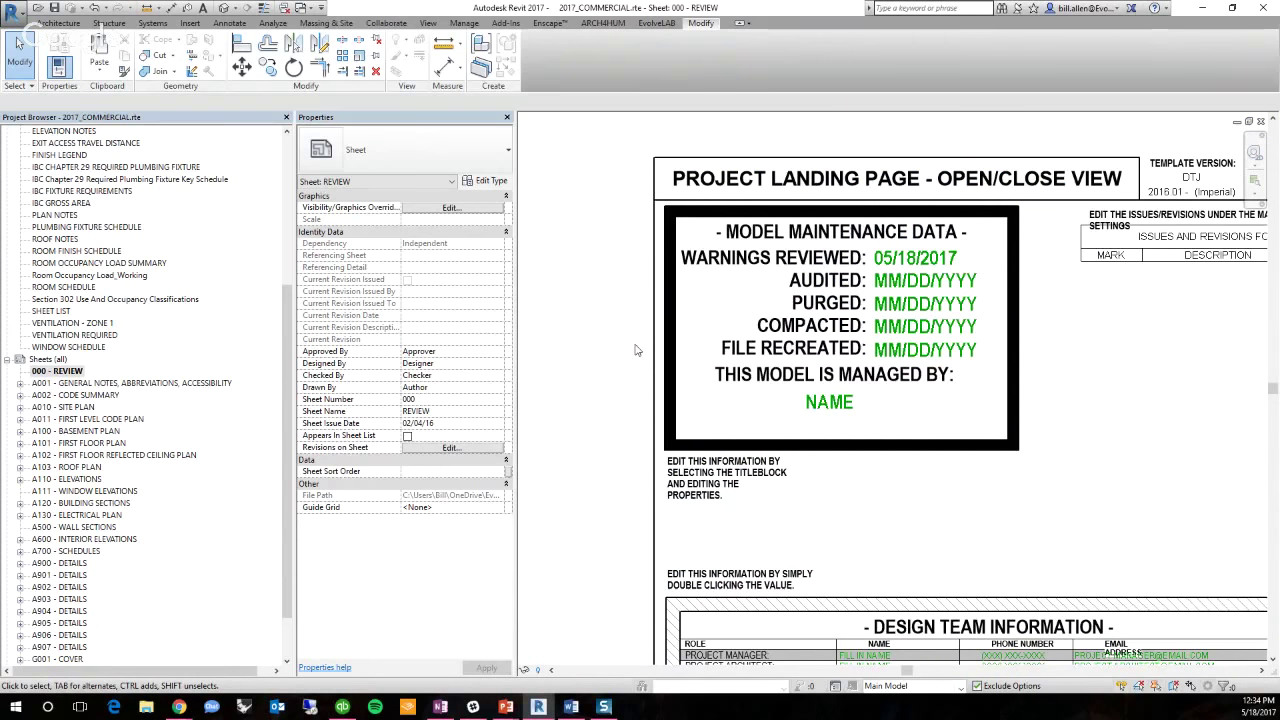
Examine the design team roles, the project name, status and owner fields, and the Sheet Information section of the landing page
scroll(638, 350, down, 2)
scroll(771, 622, up, 3)
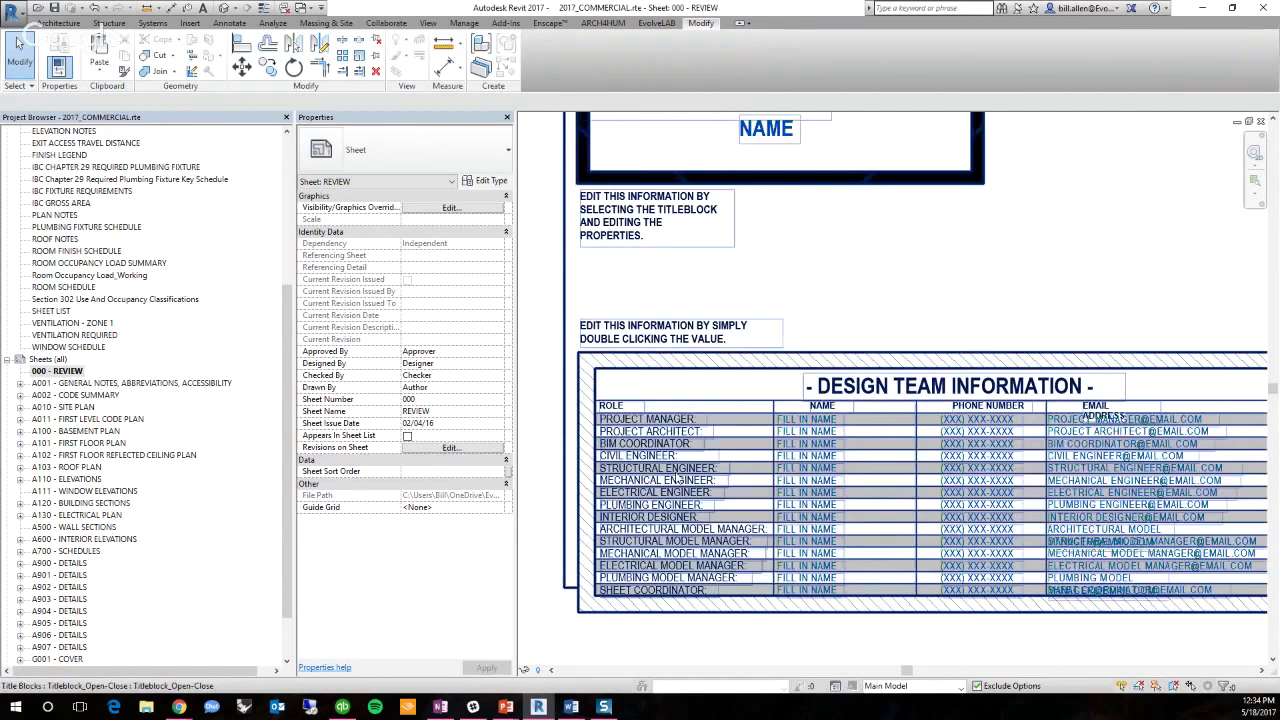
middle_drag(1068, 326, 807, 315)
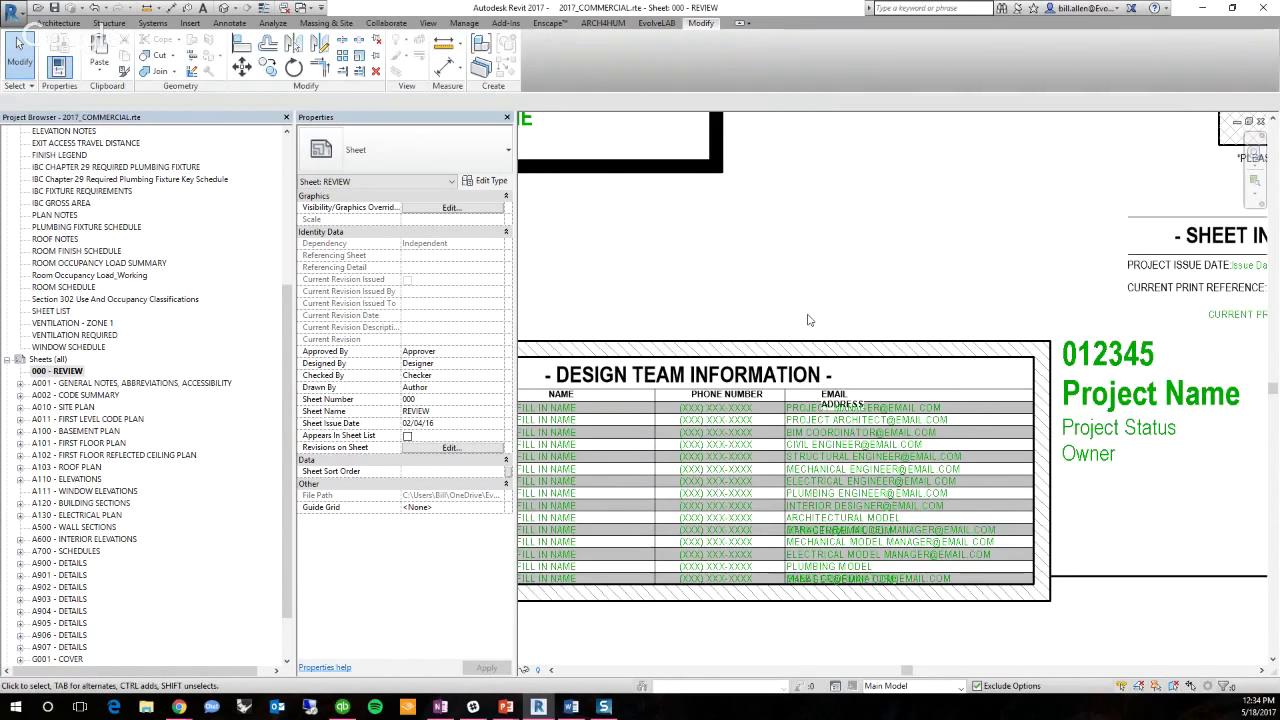
middle_drag(1229, 499, 974, 526)
scroll(974, 526, up, 1)
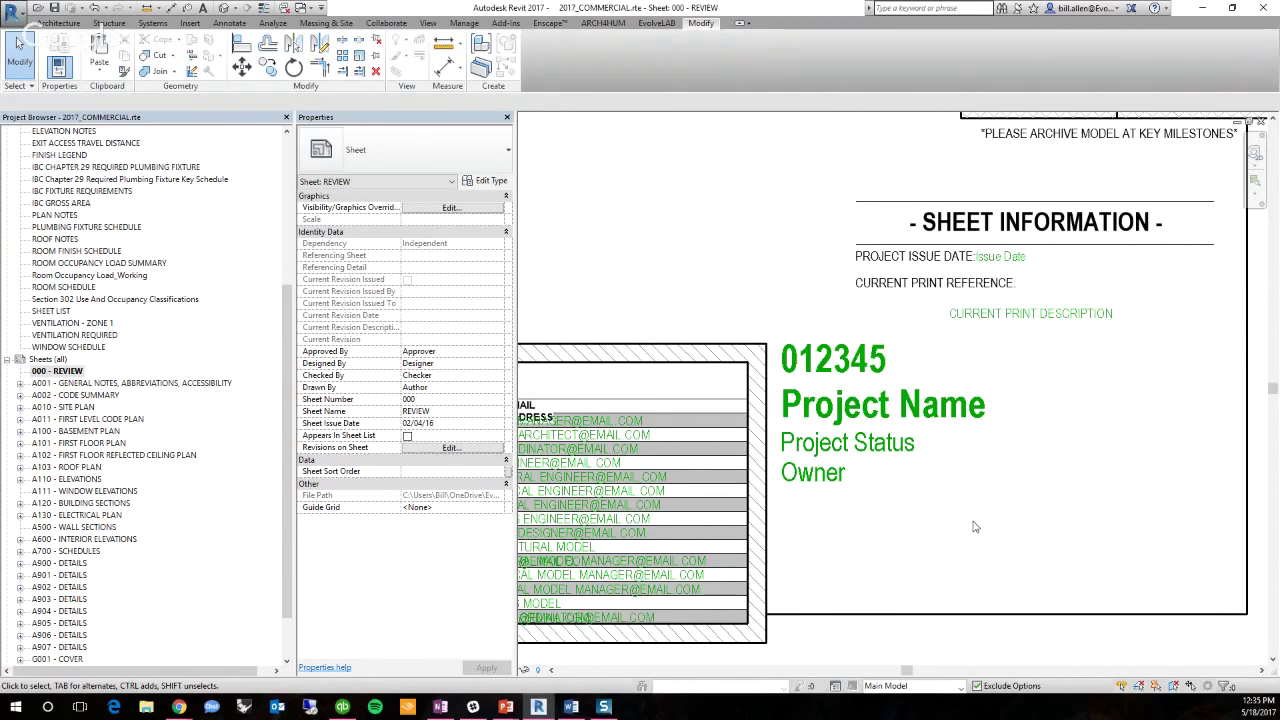
scroll(848, 484, down, 2)
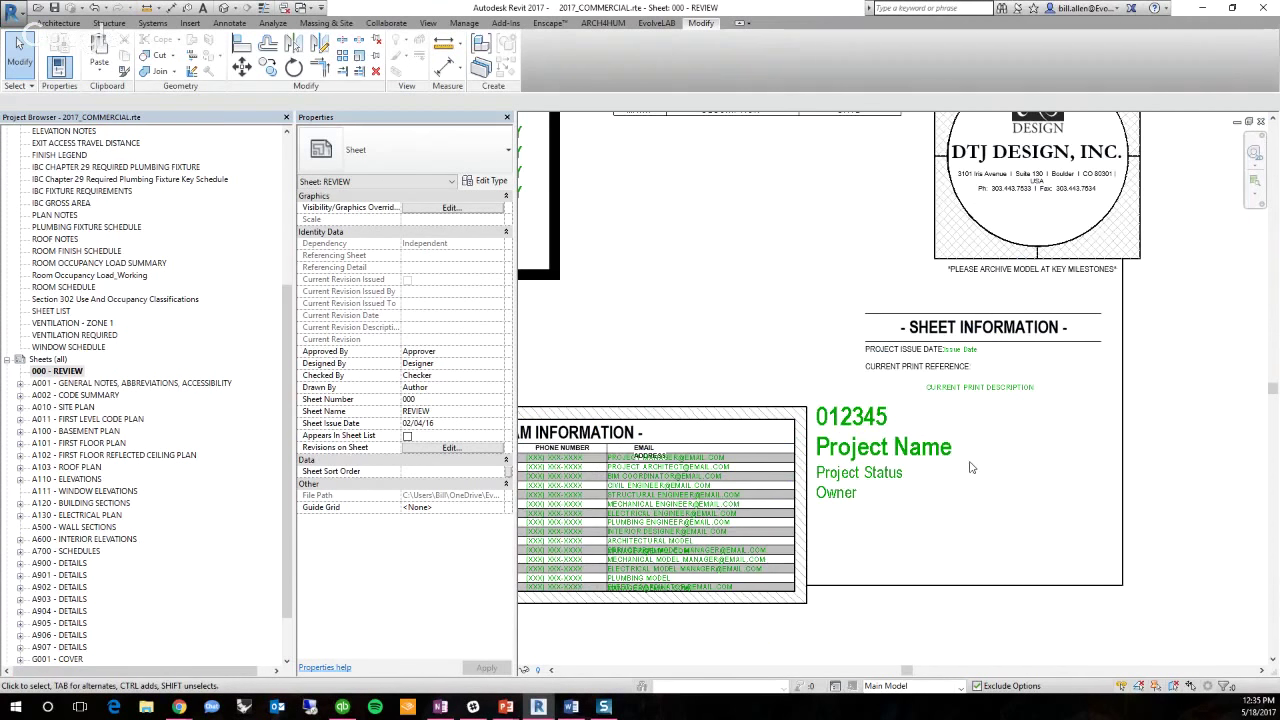
scroll(945, 376, up, 3)
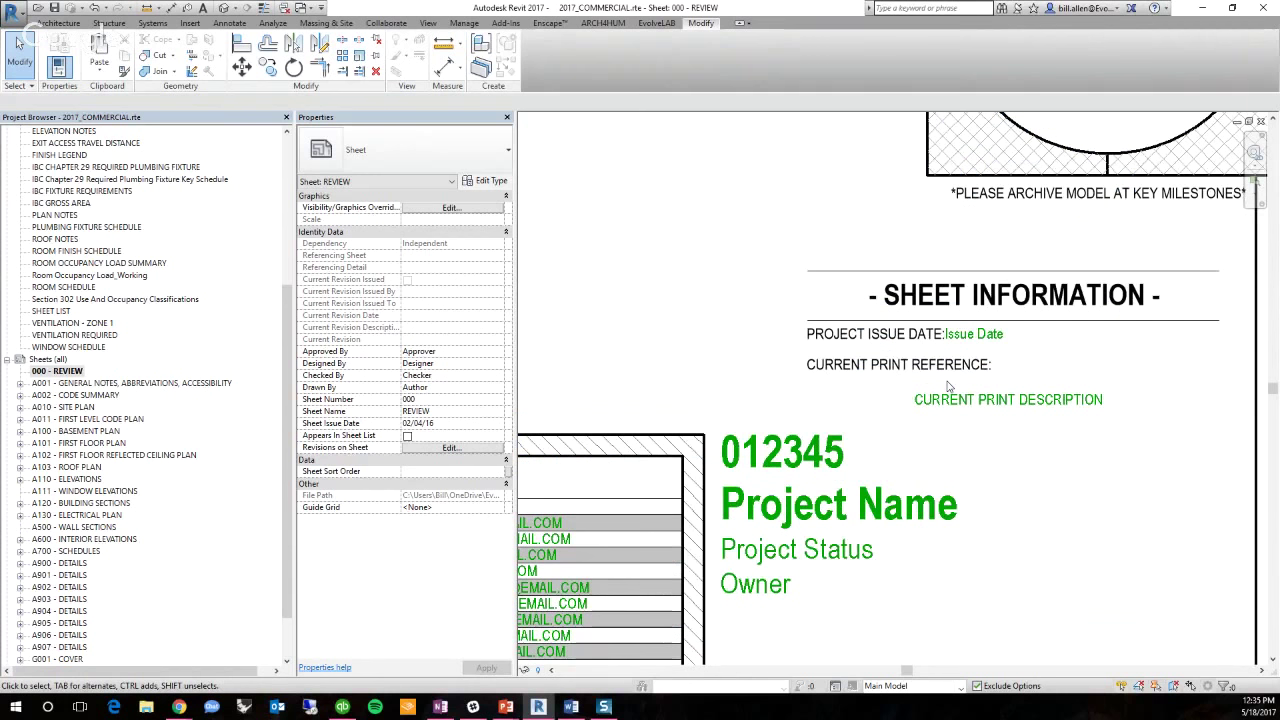
scroll(975, 531, down, 3)
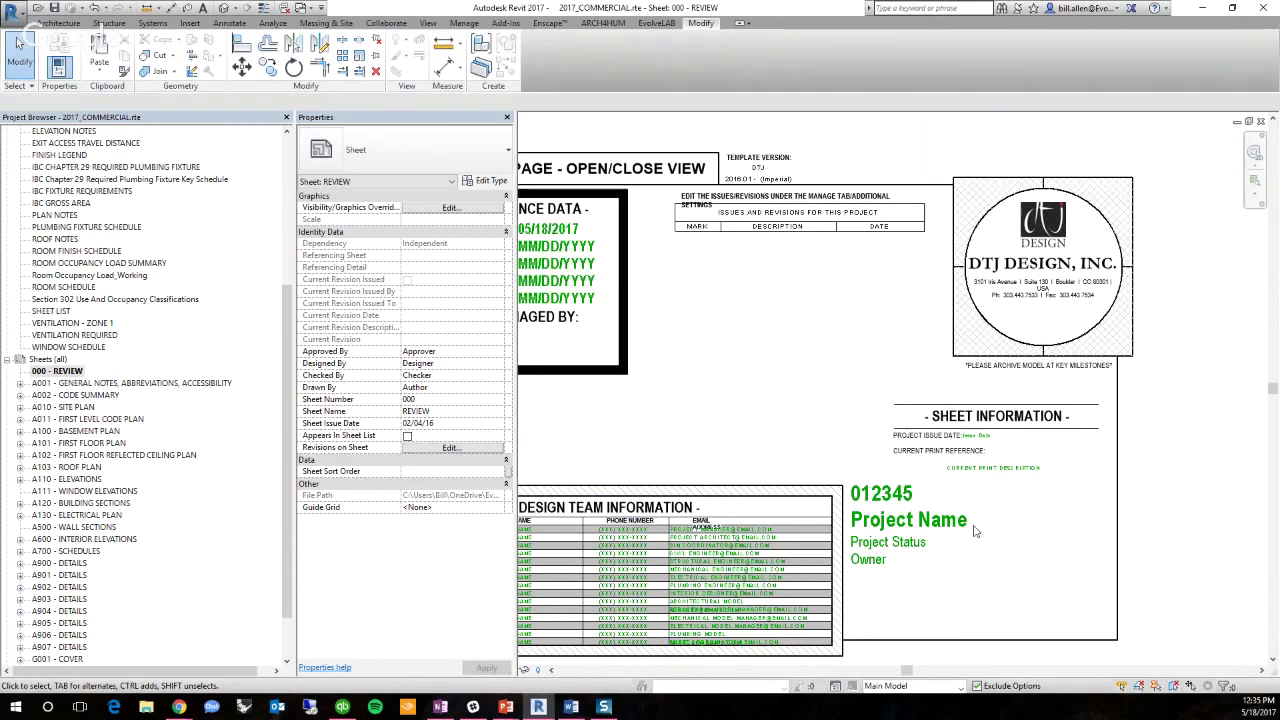
Examine the blank middle area of the landing page and the overall layout of the sheet
scroll(741, 456, up, 2)
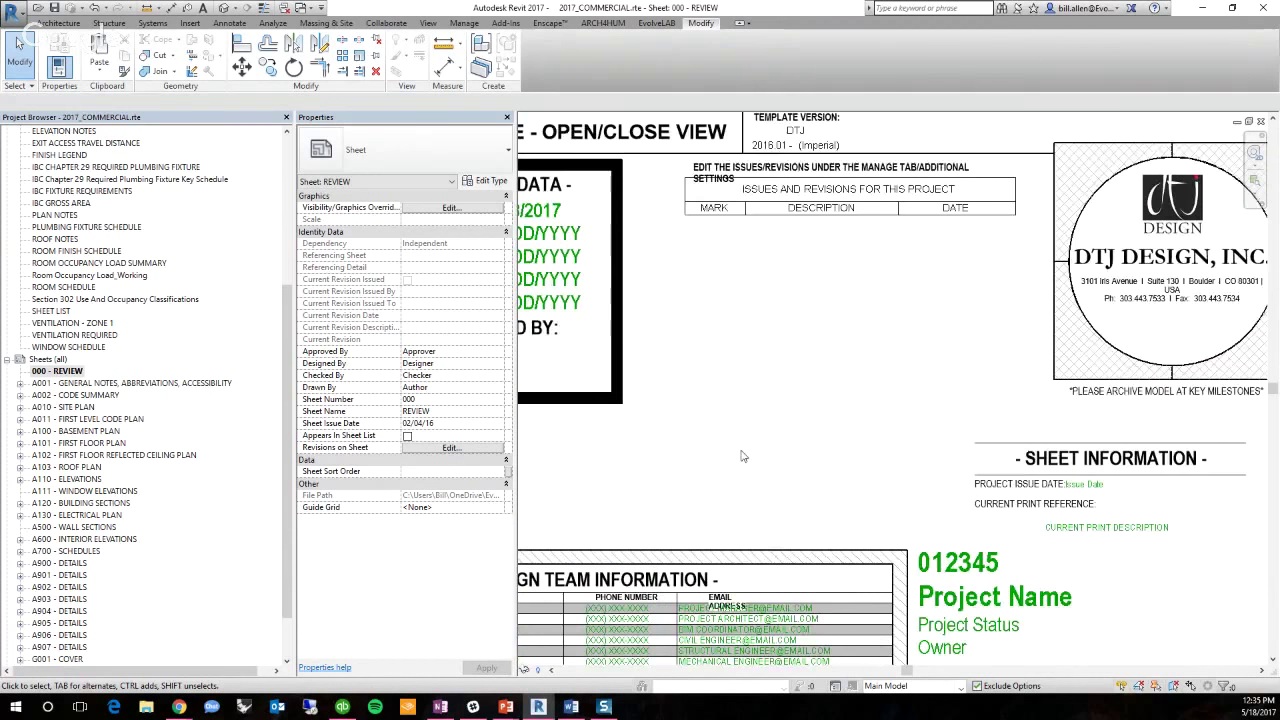
scroll(750, 494, up, 2)
drag(607, 163, 988, 568)
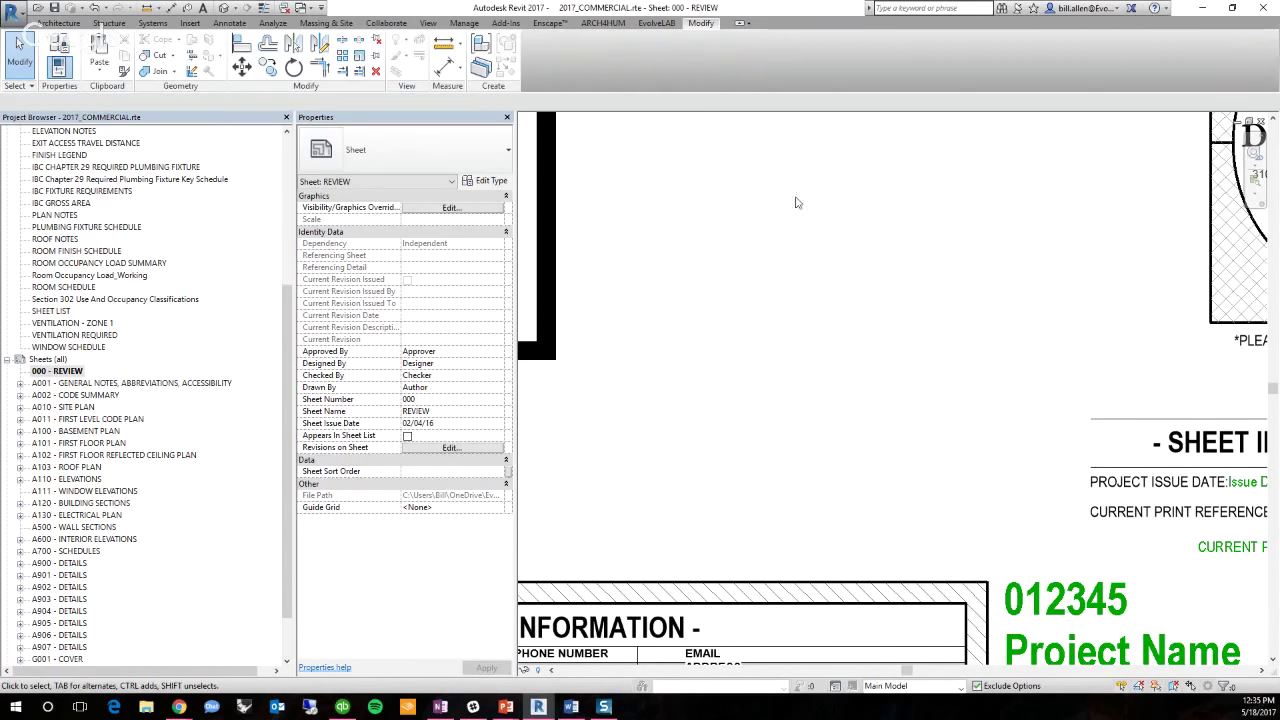
drag(696, 157, 986, 570)
scroll(790, 349, down, 1)
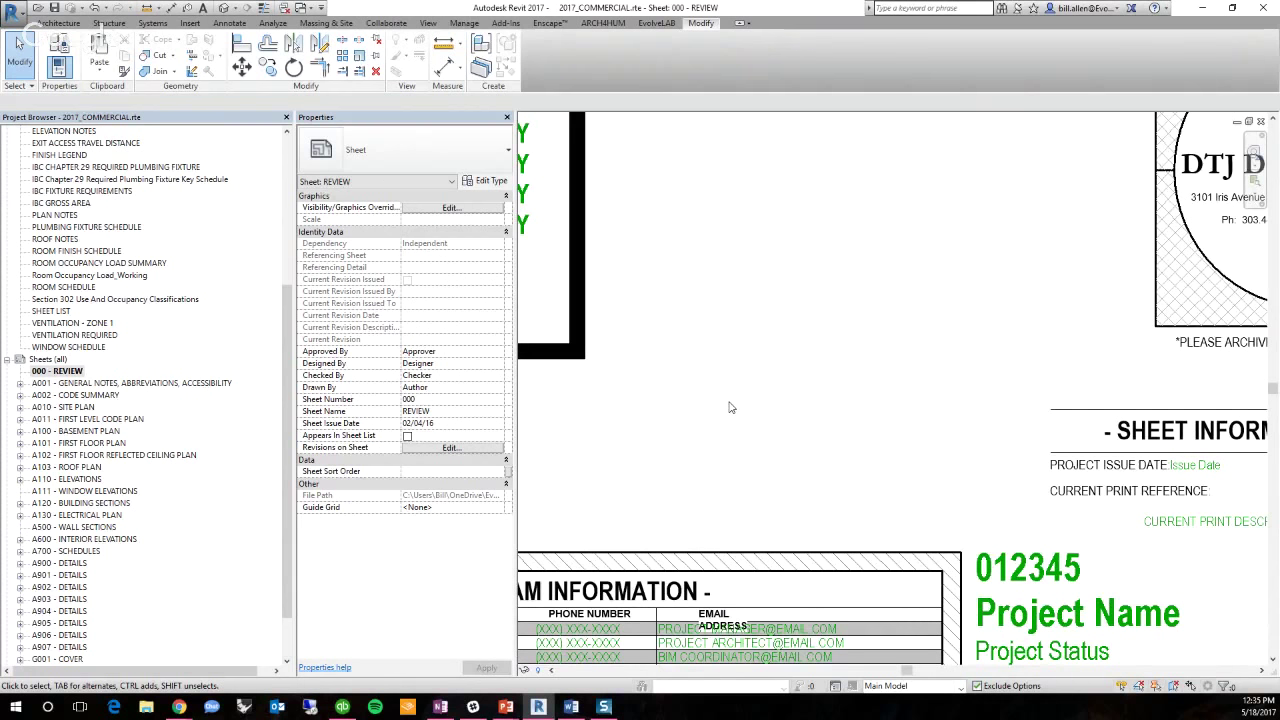
scroll(730, 407, down, 3)
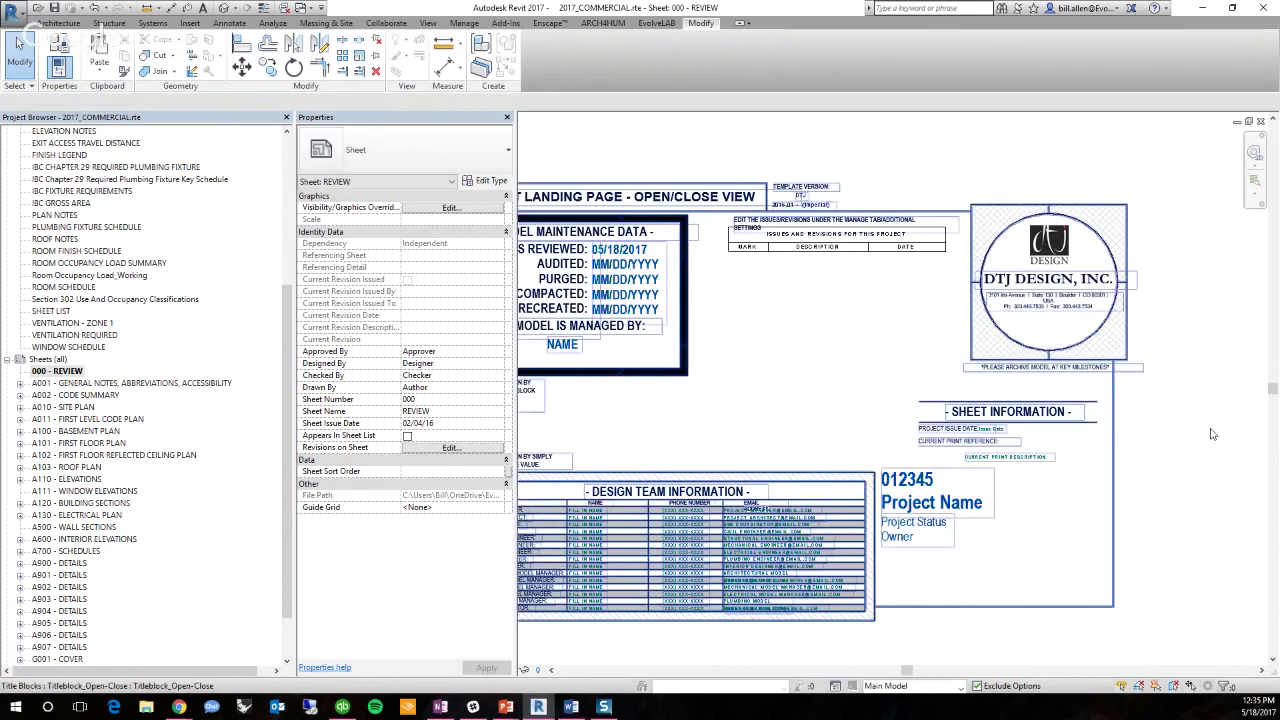
middle_drag(1118, 435, 1213, 434)
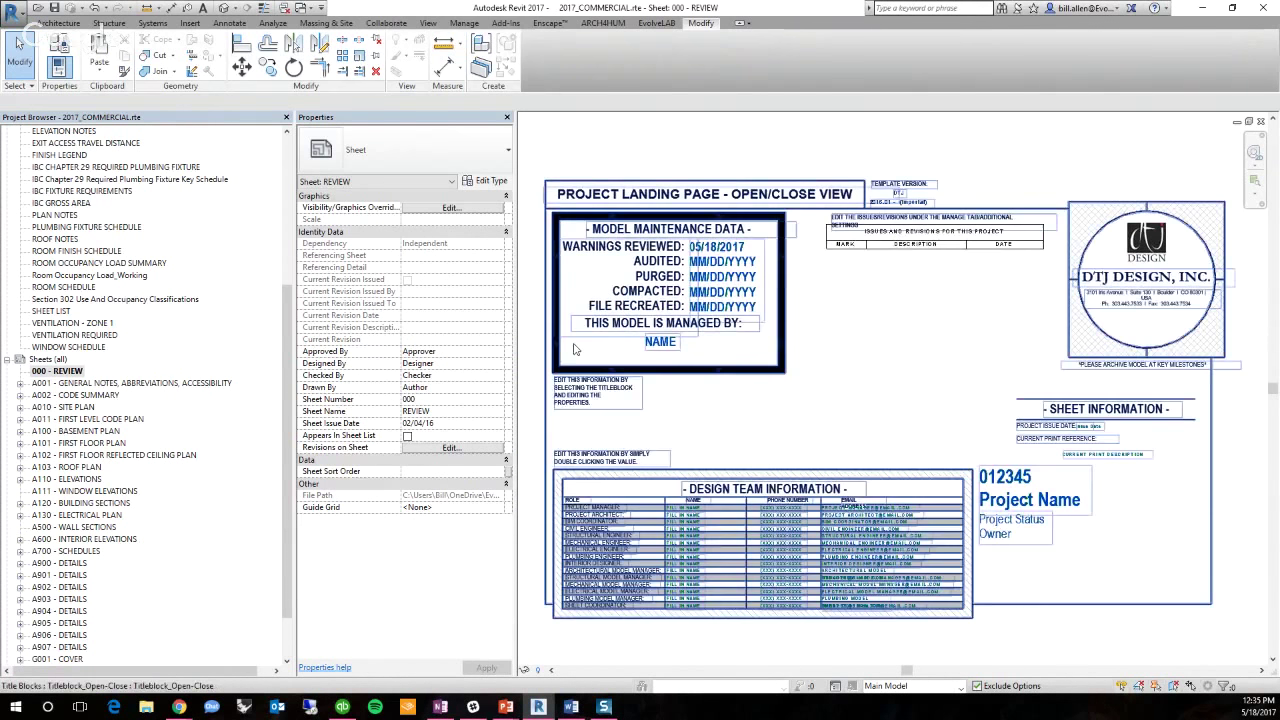
scroll(575, 349, down, 2)
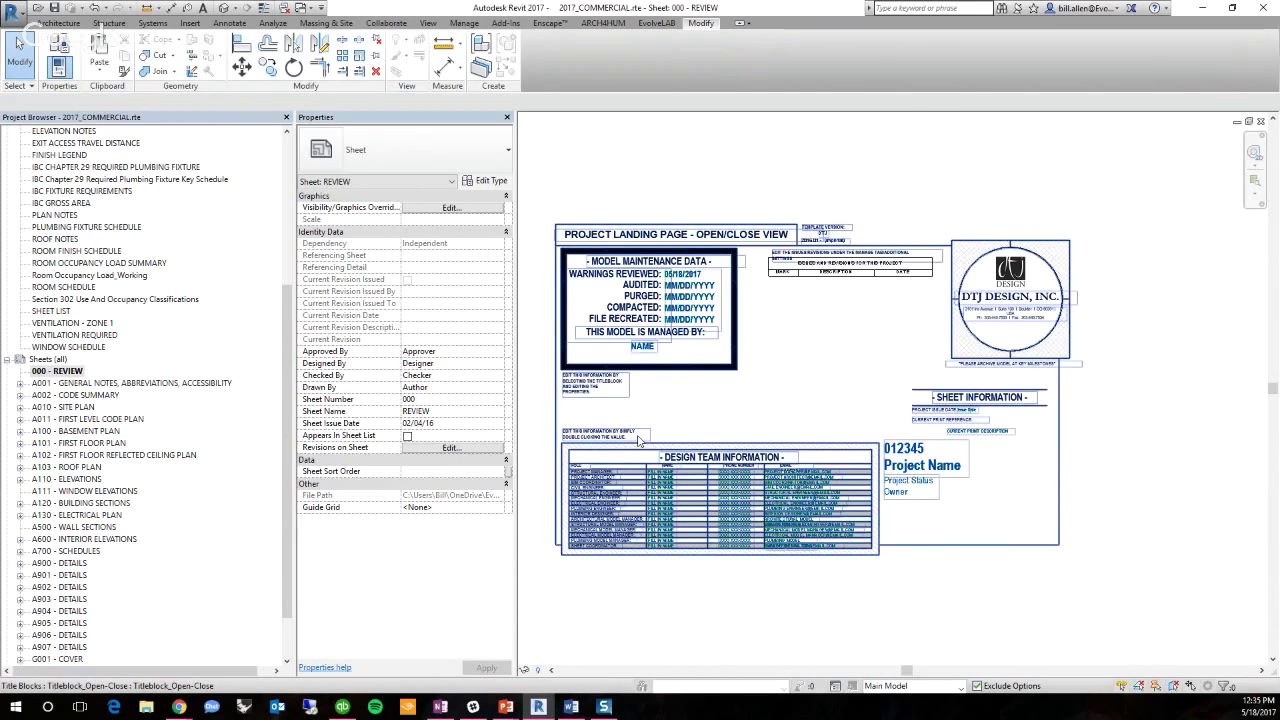
scroll(540, 330, up, 2)
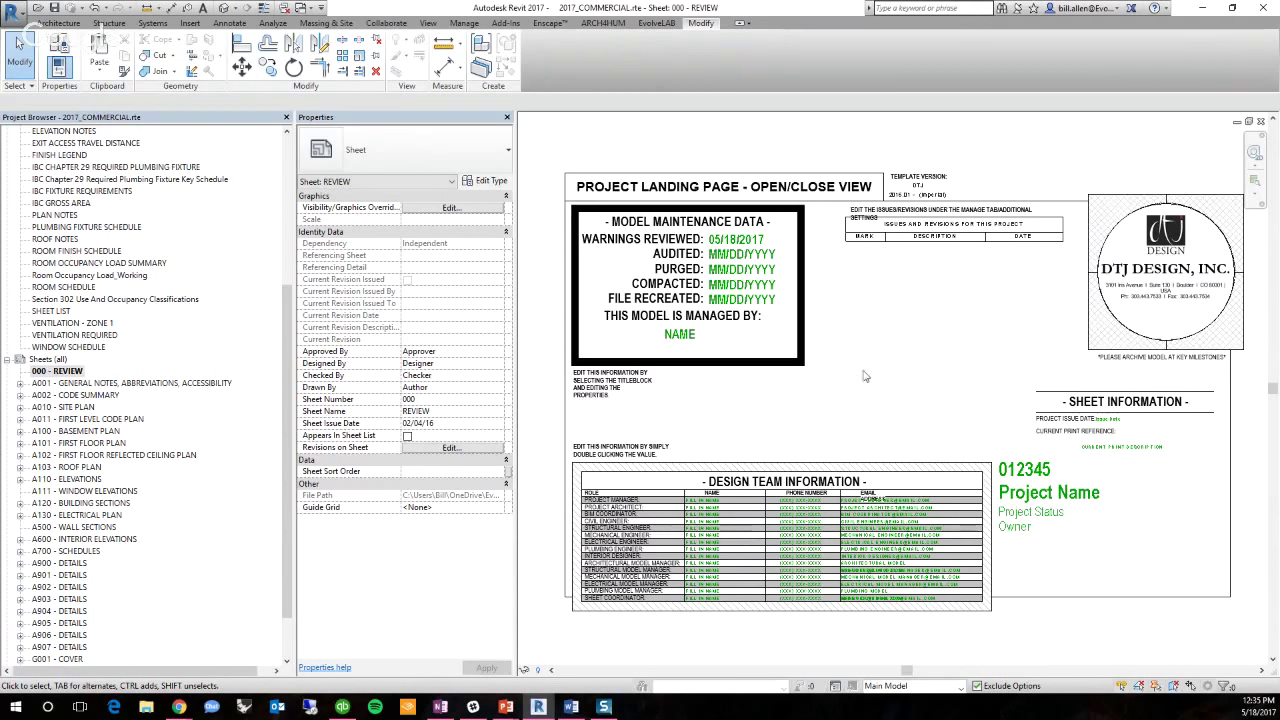
click(430, 24)
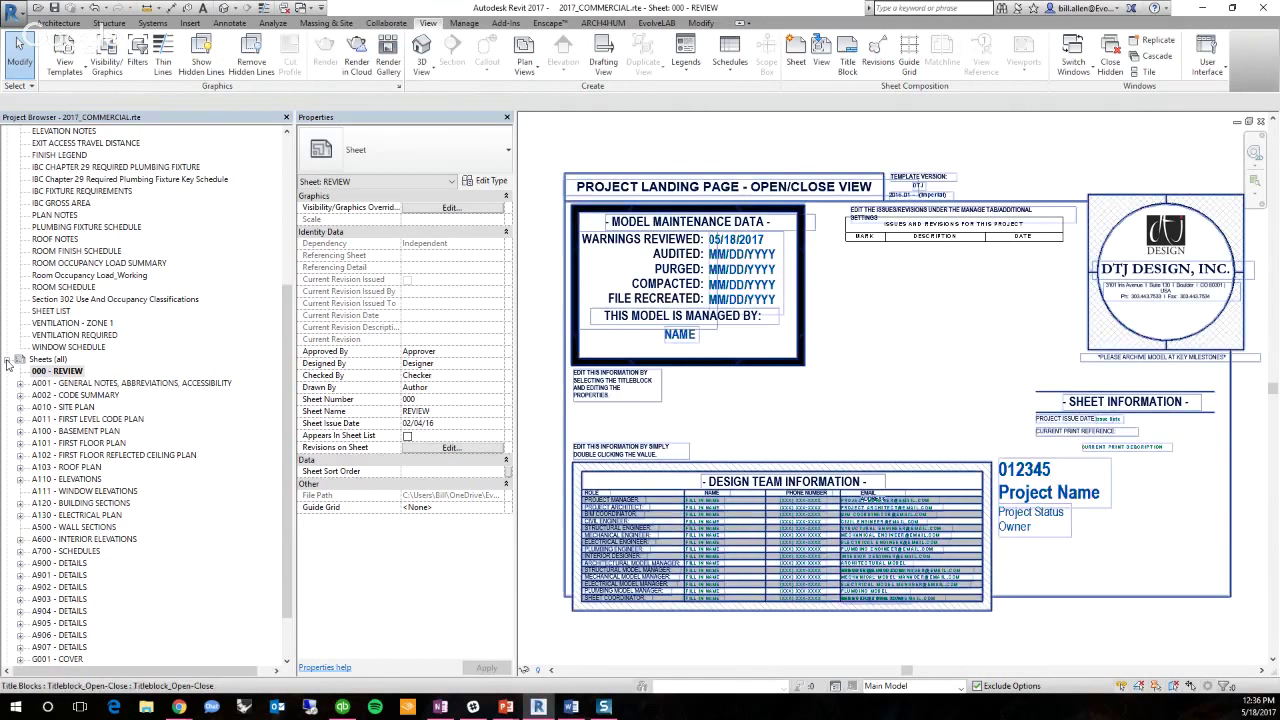
right_click(55, 371)
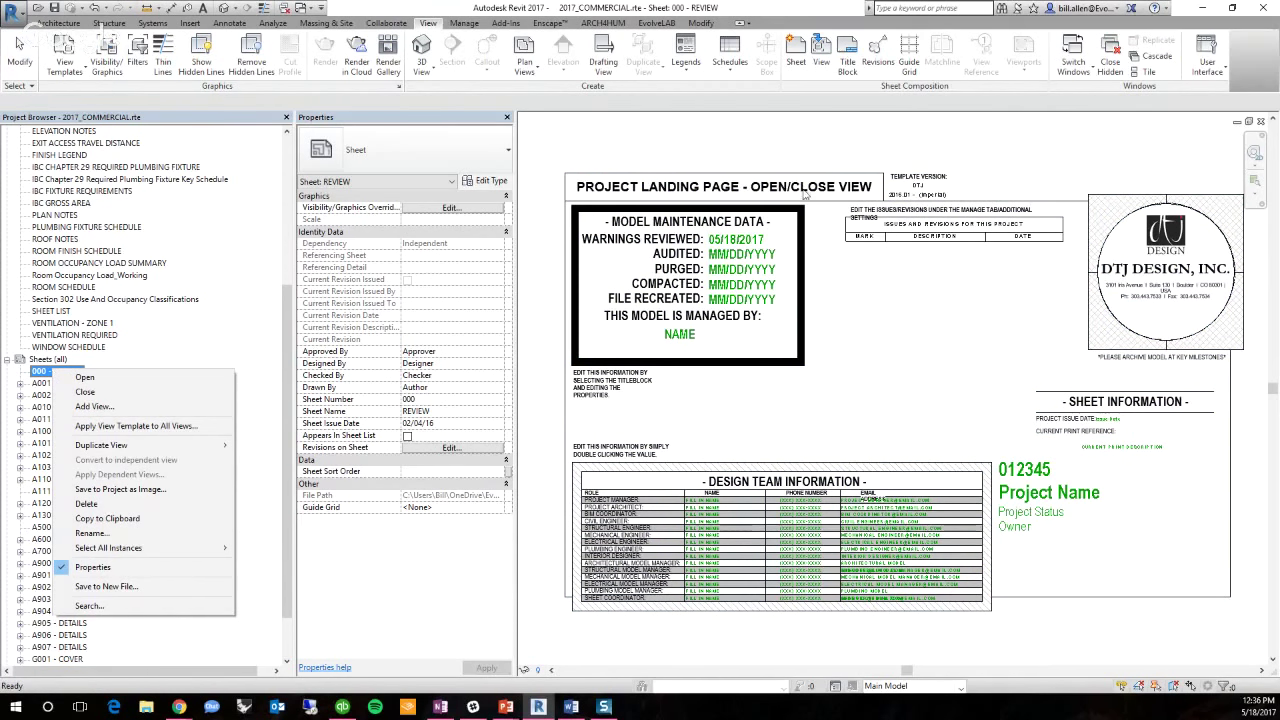
click(750, 152)
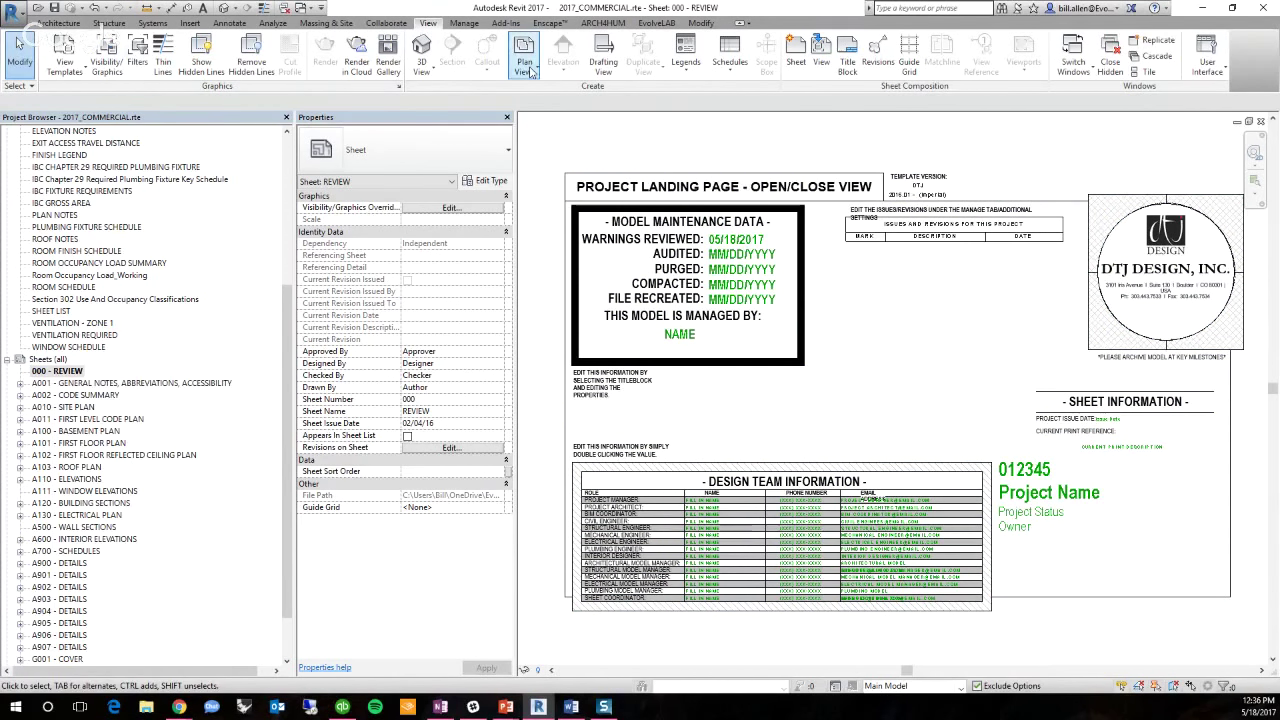
click(524, 55)
click(706, 137)
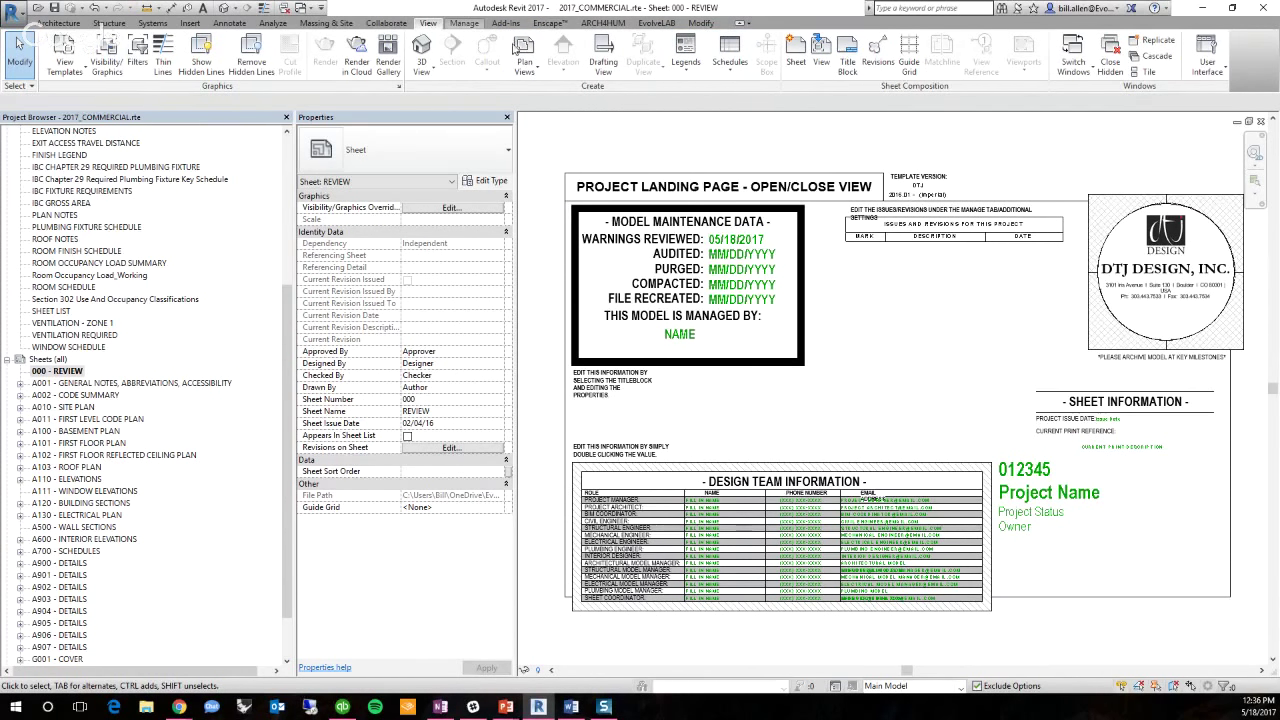
Review the template's Starting View setting and browse the views available for it, leaving the setting untouched
click(466, 23)
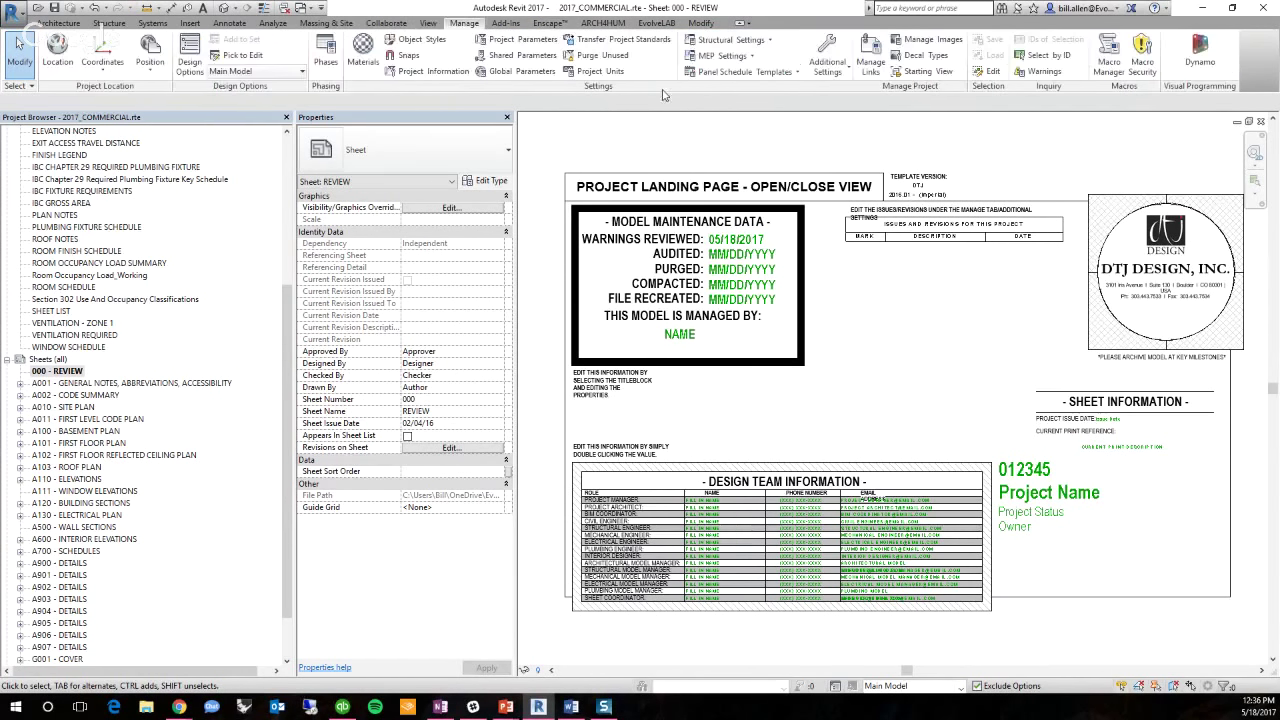
click(925, 74)
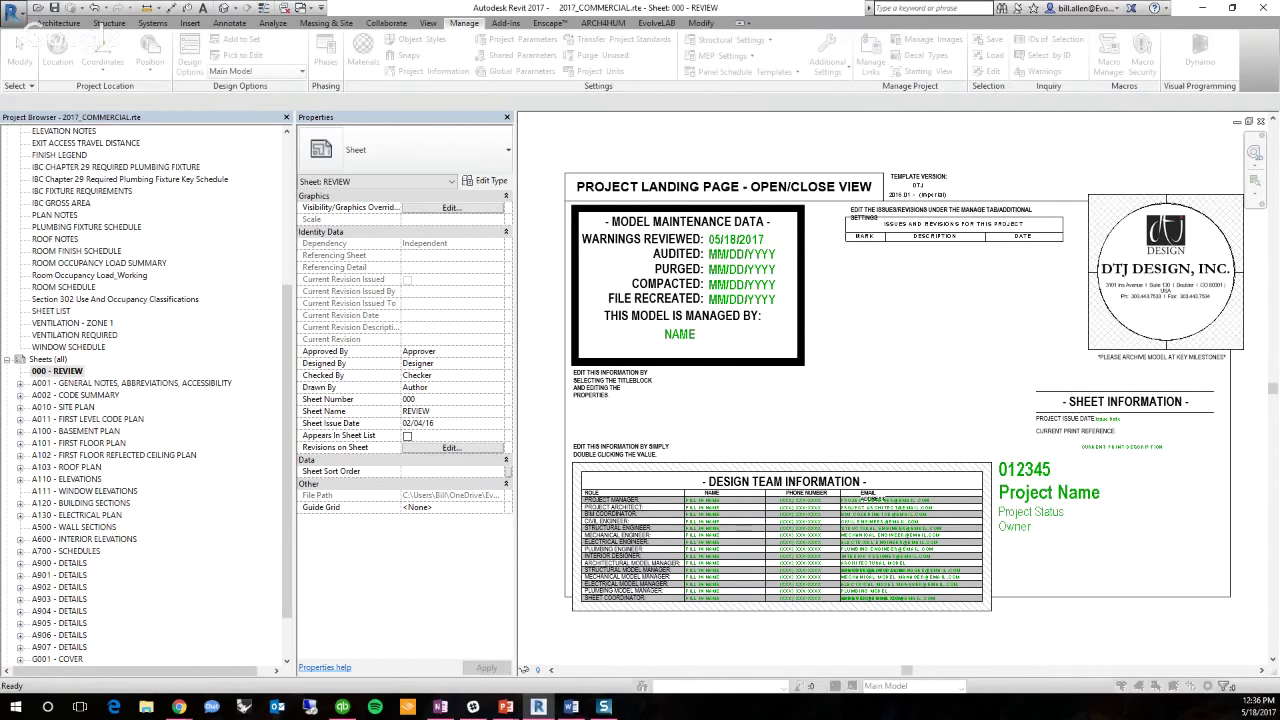
drag(610, 363, 844, 197)
click(827, 285)
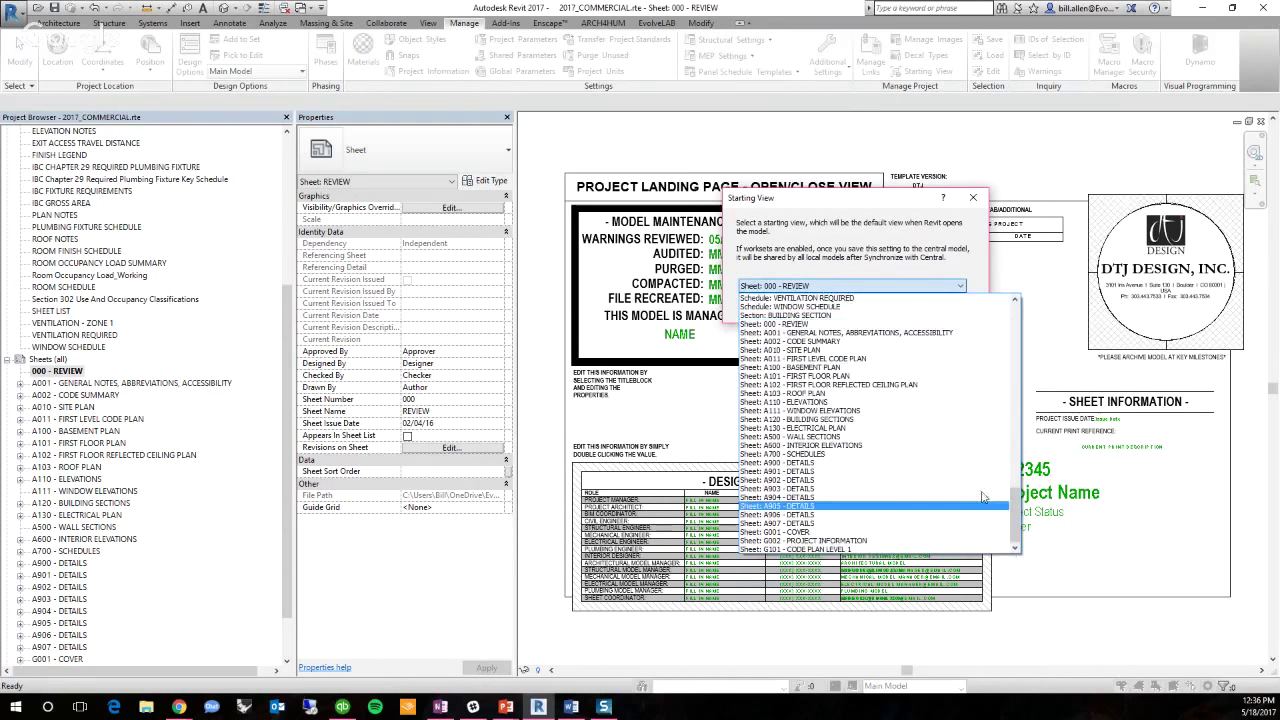
drag(1016, 515, 1014, 325)
click(973, 211)
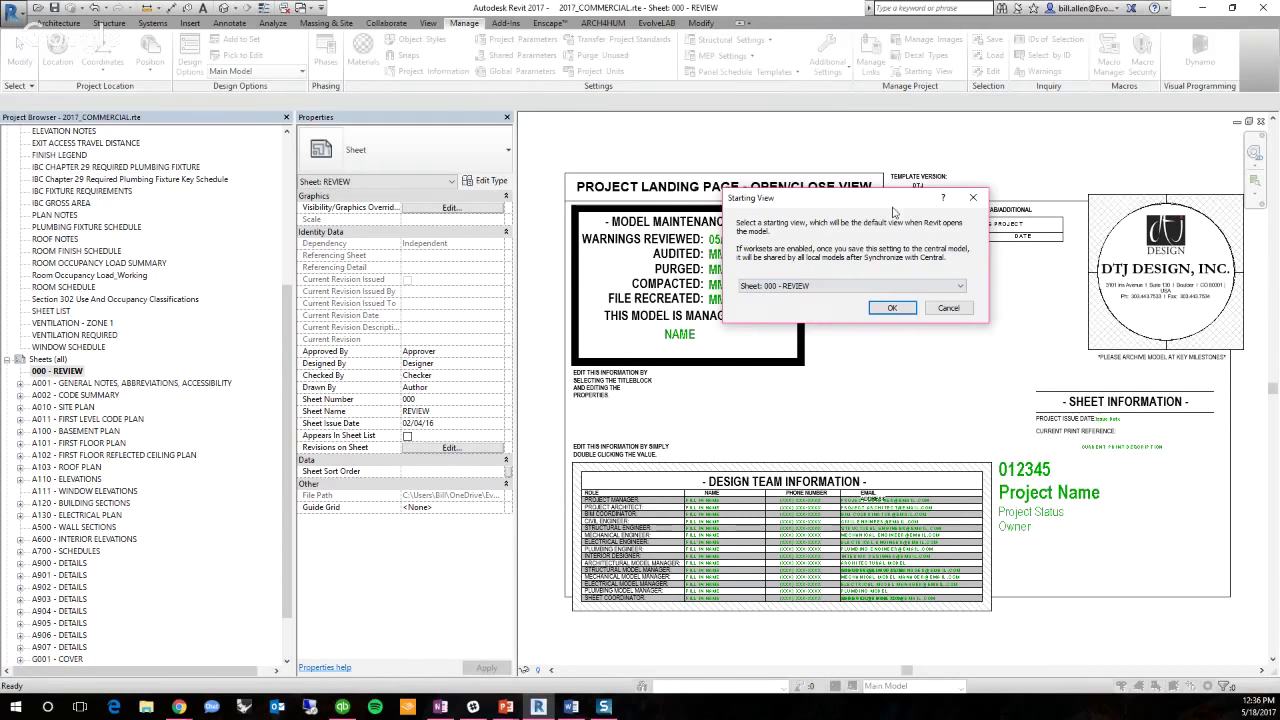
click(948, 308)
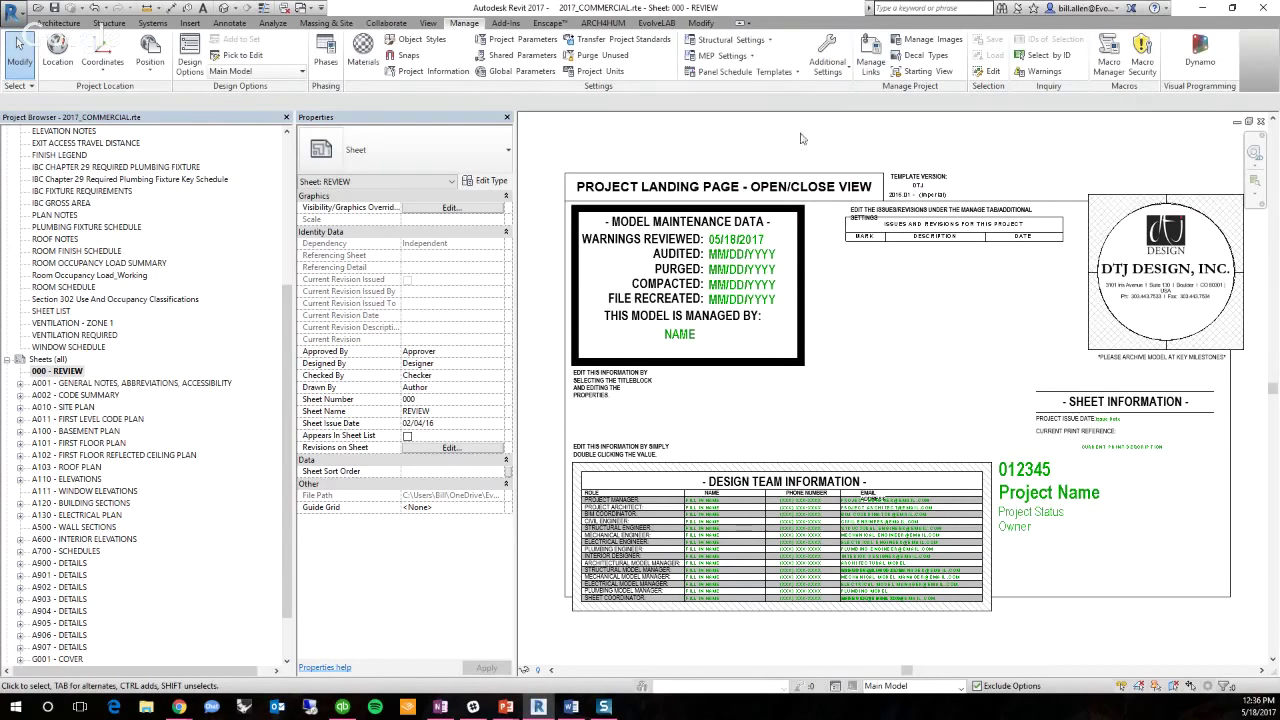
click(429, 23)
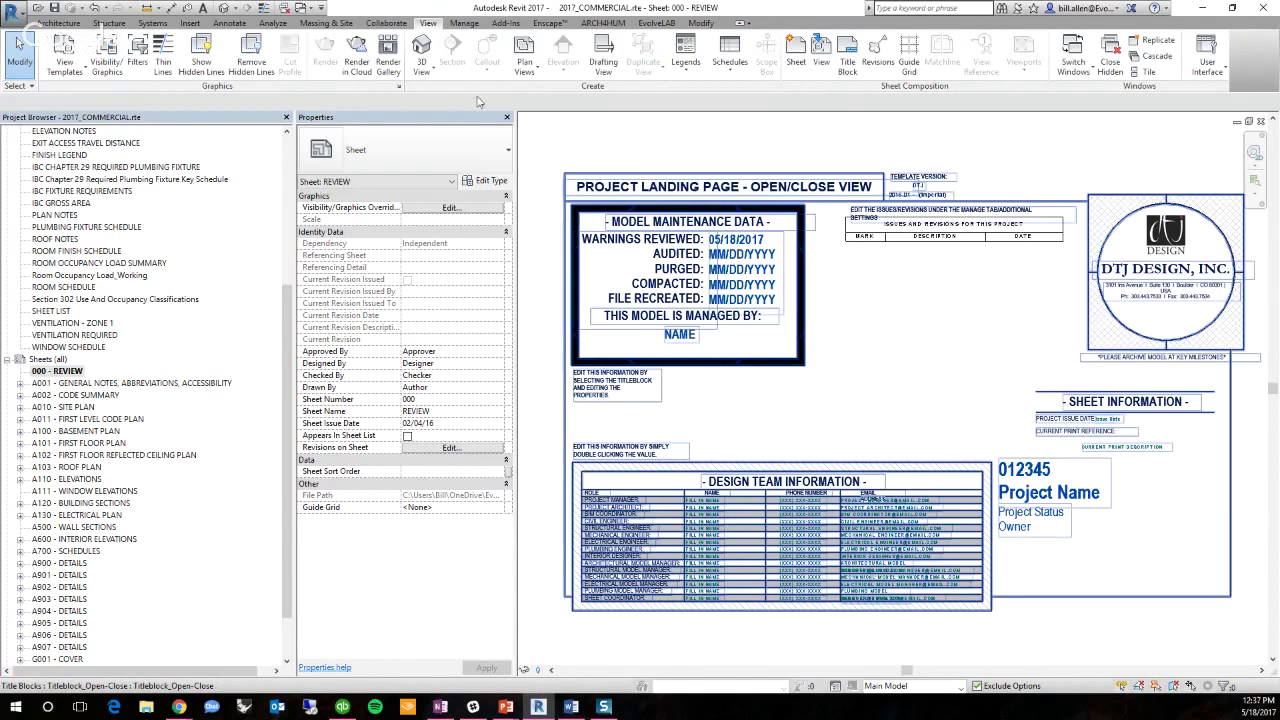
click(464, 22)
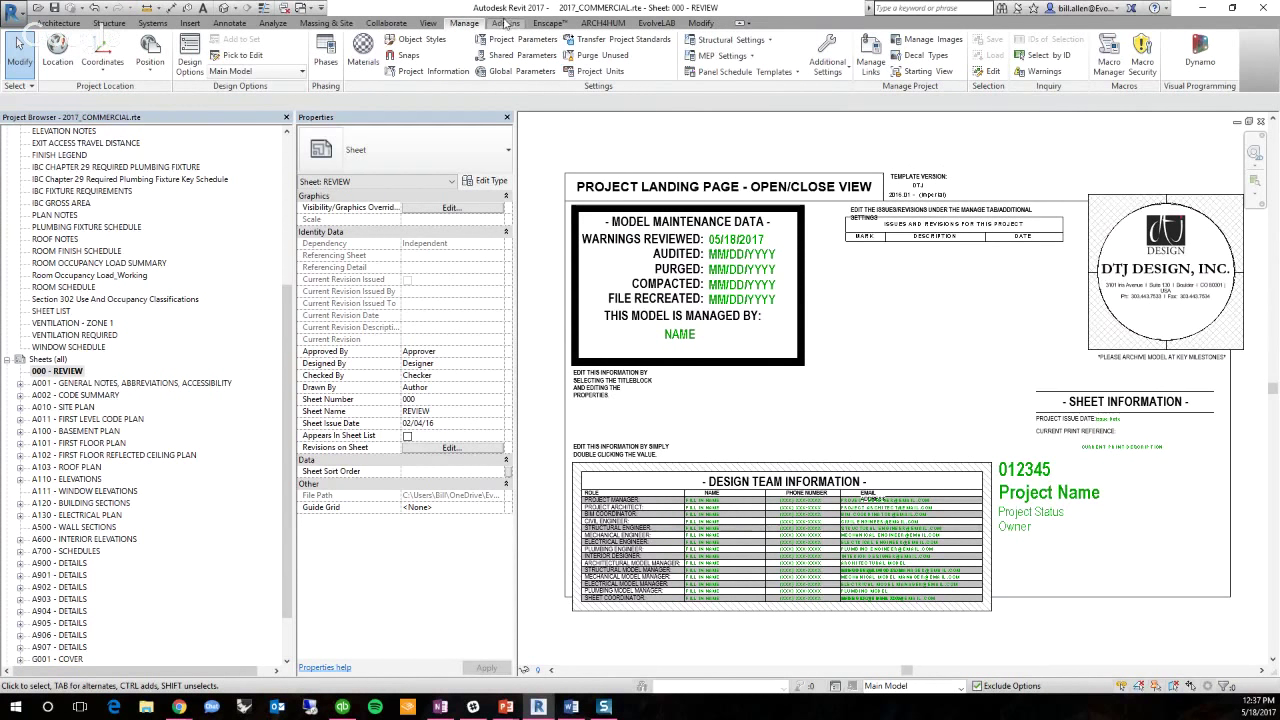
click(428, 23)
click(464, 23)
click(428, 23)
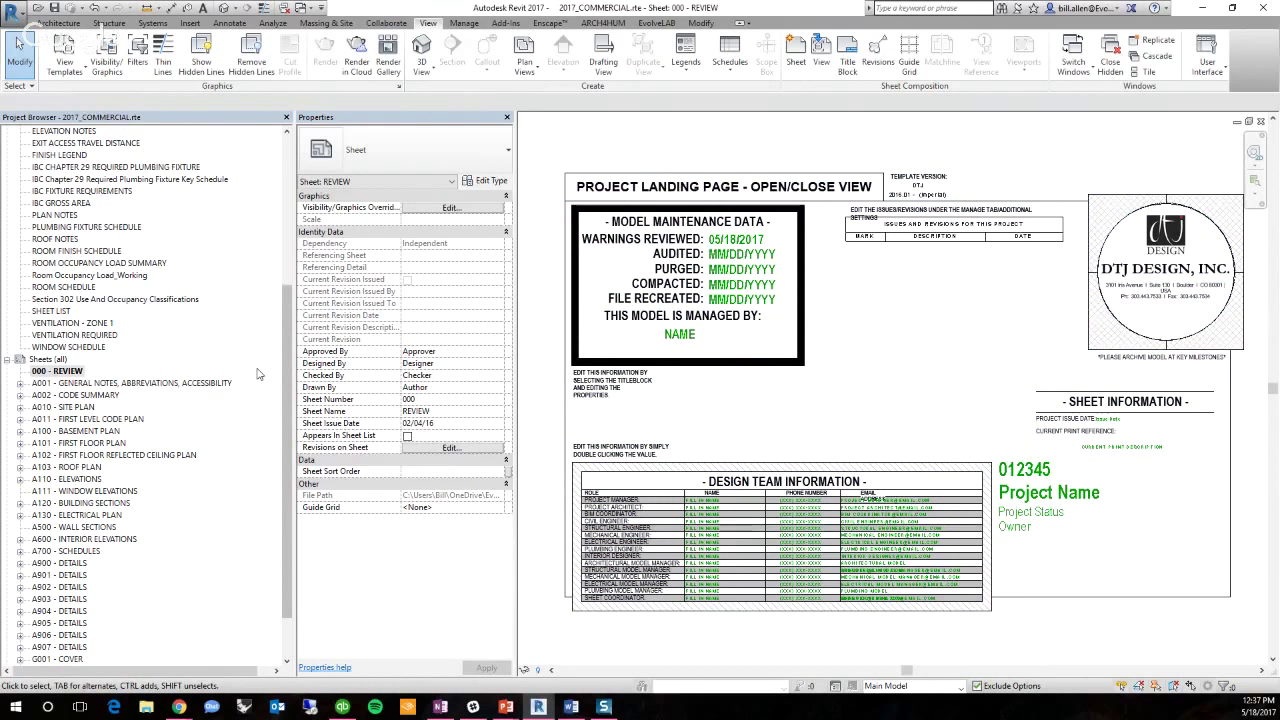
Switch to the Level 1 IBC Occupancy Areas plan and frame the tagged area for inspection
drag(287, 392, 280, 312)
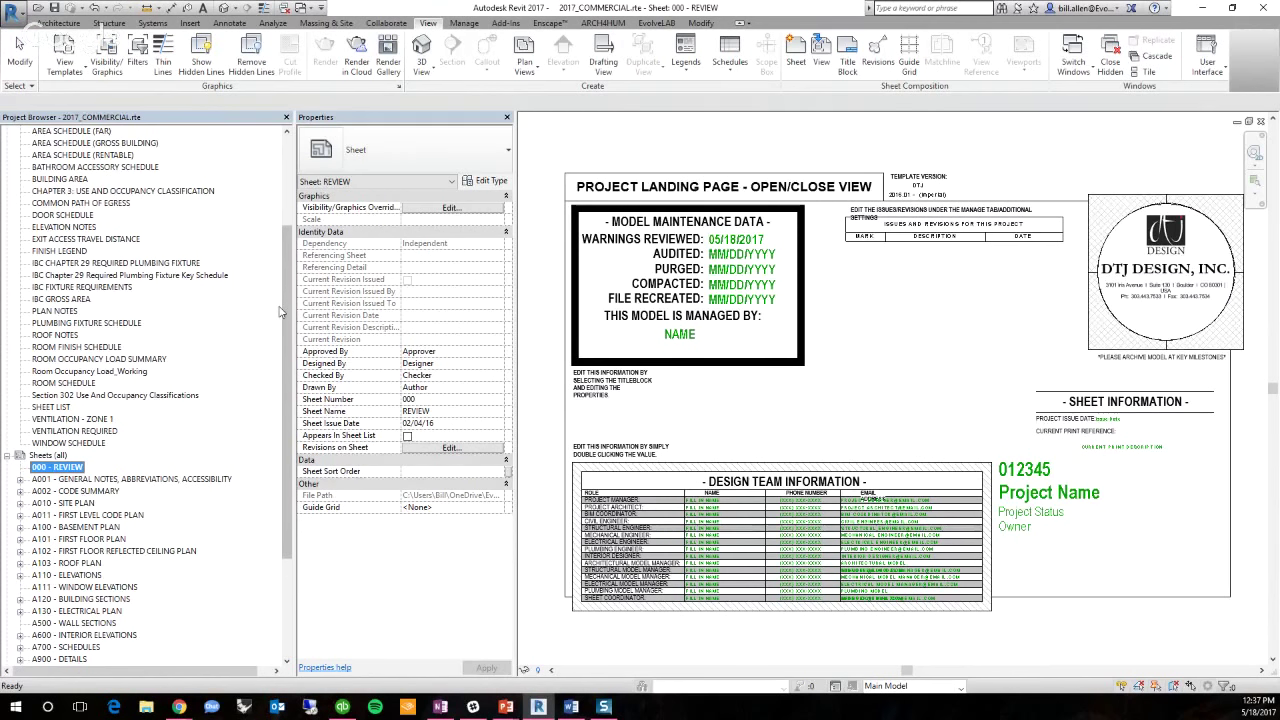
key(ctrl+Tab)
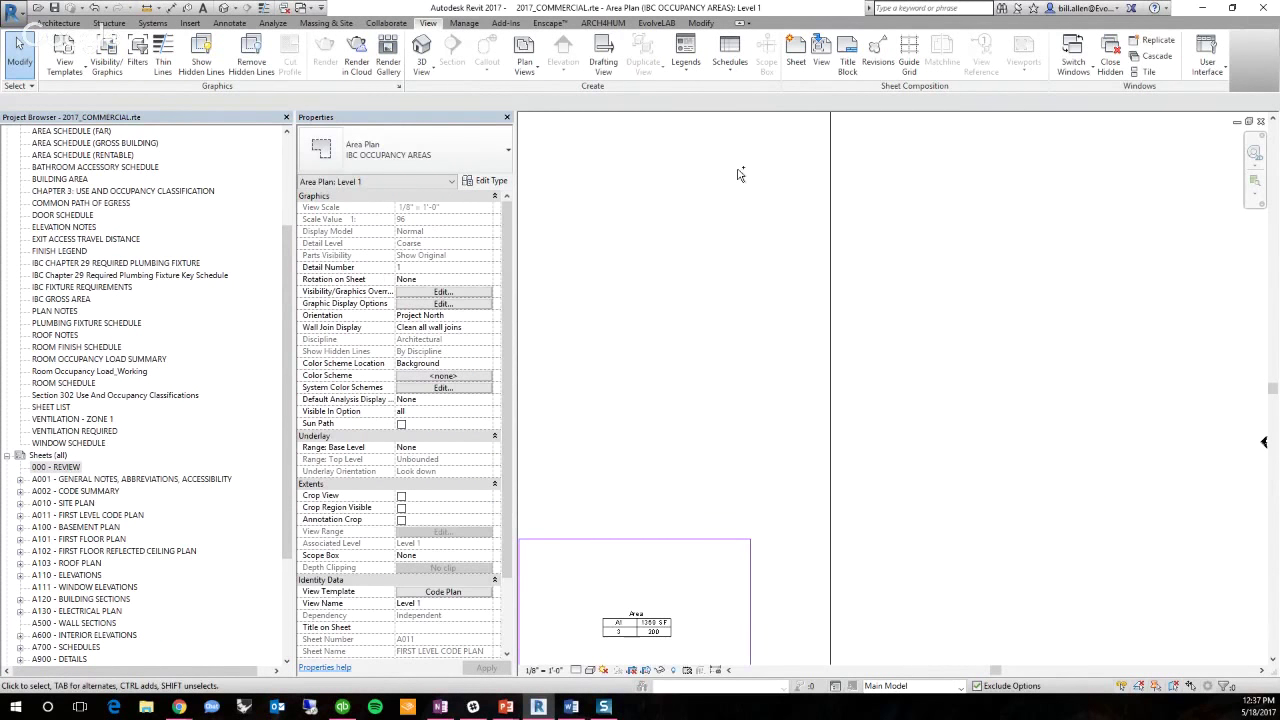
scroll(1053, 477, down, 3)
scroll(751, 482, up, 4)
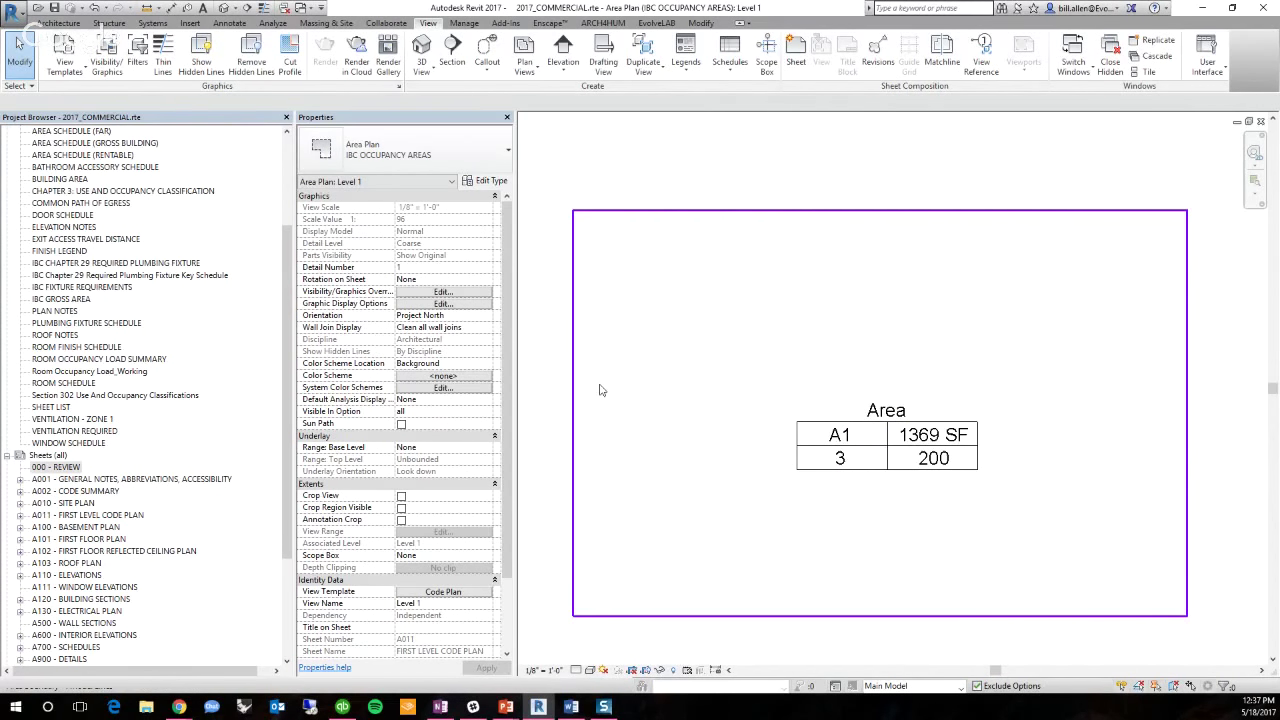
Open the 2006-2015 IBC Chapter 1004 Maximum Floor Area Per Occupant schedule for areas
scroll(135, 283, up, 4)
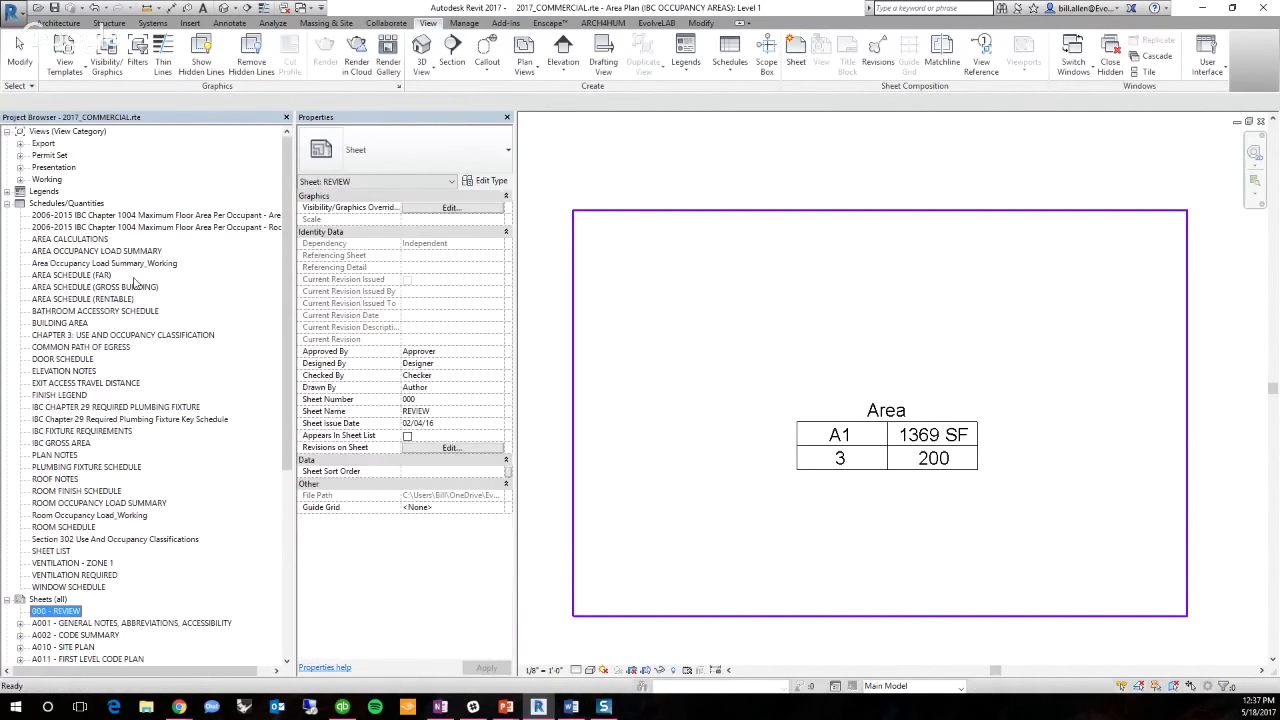
click(174, 216)
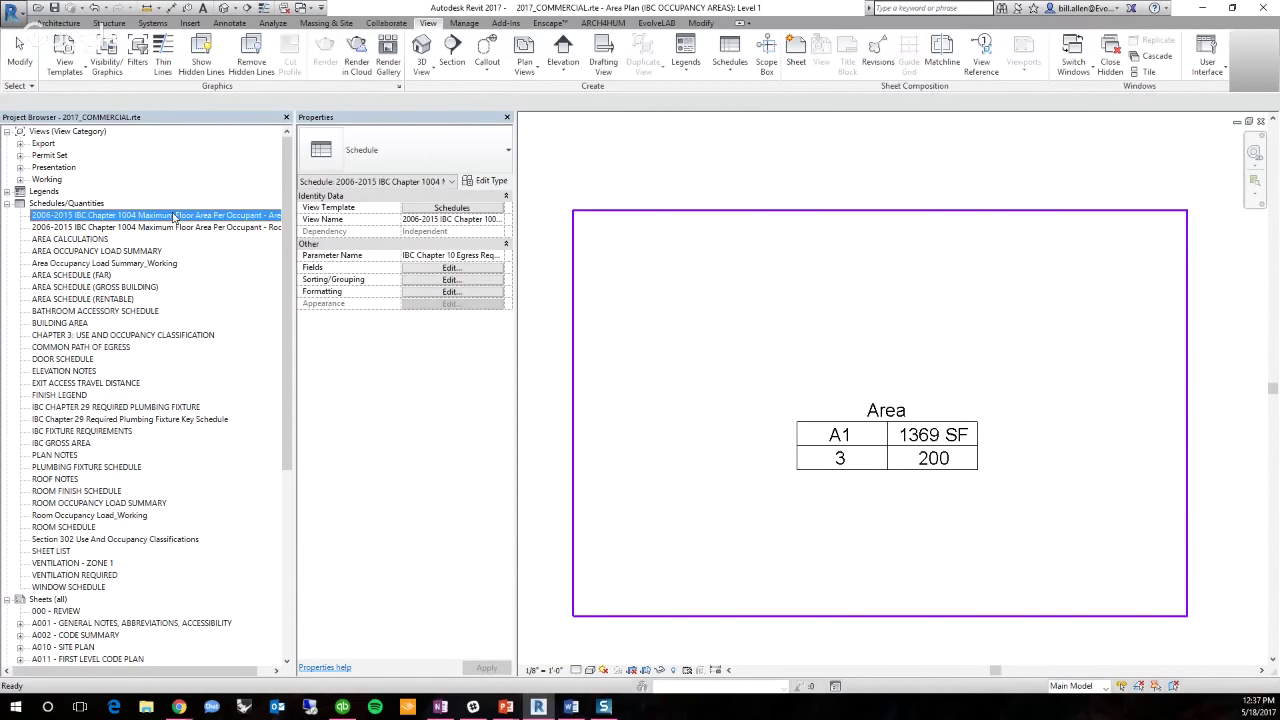
double_click(174, 216)
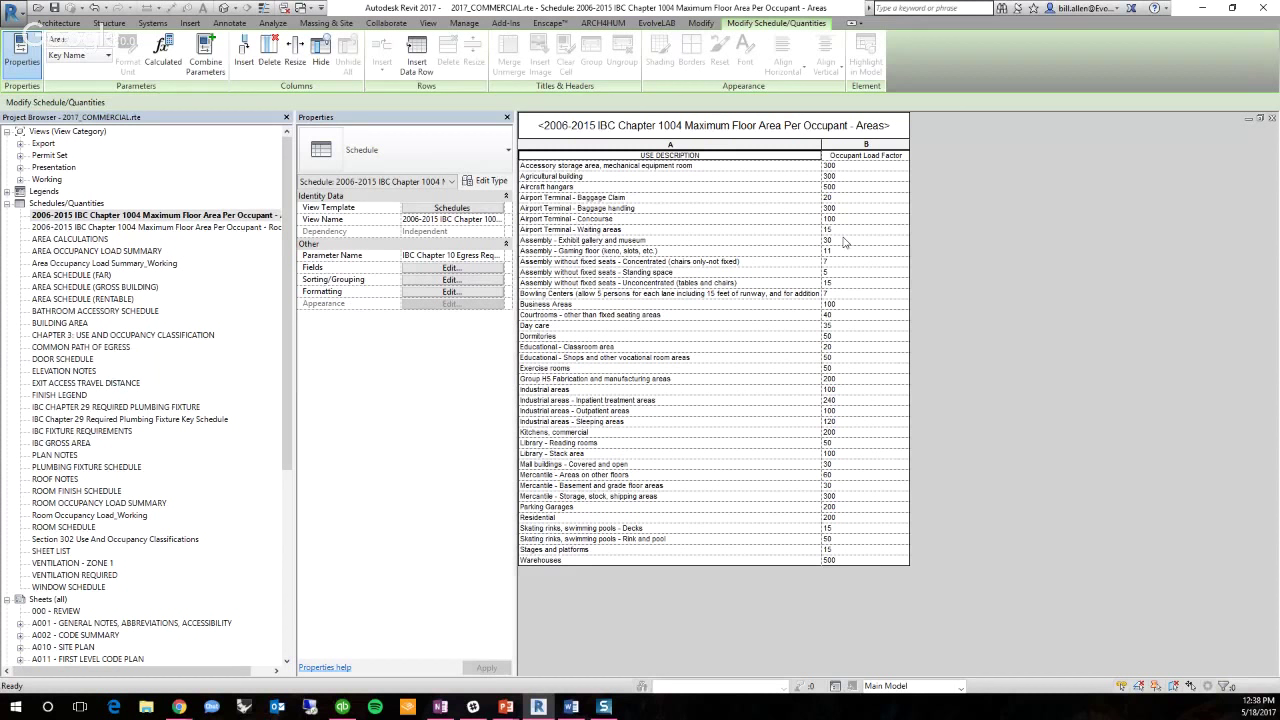
Examine the use descriptions and occupant load factors in the schedule, including the exhibit gallery and Library - Stack area rows
click(874, 241)
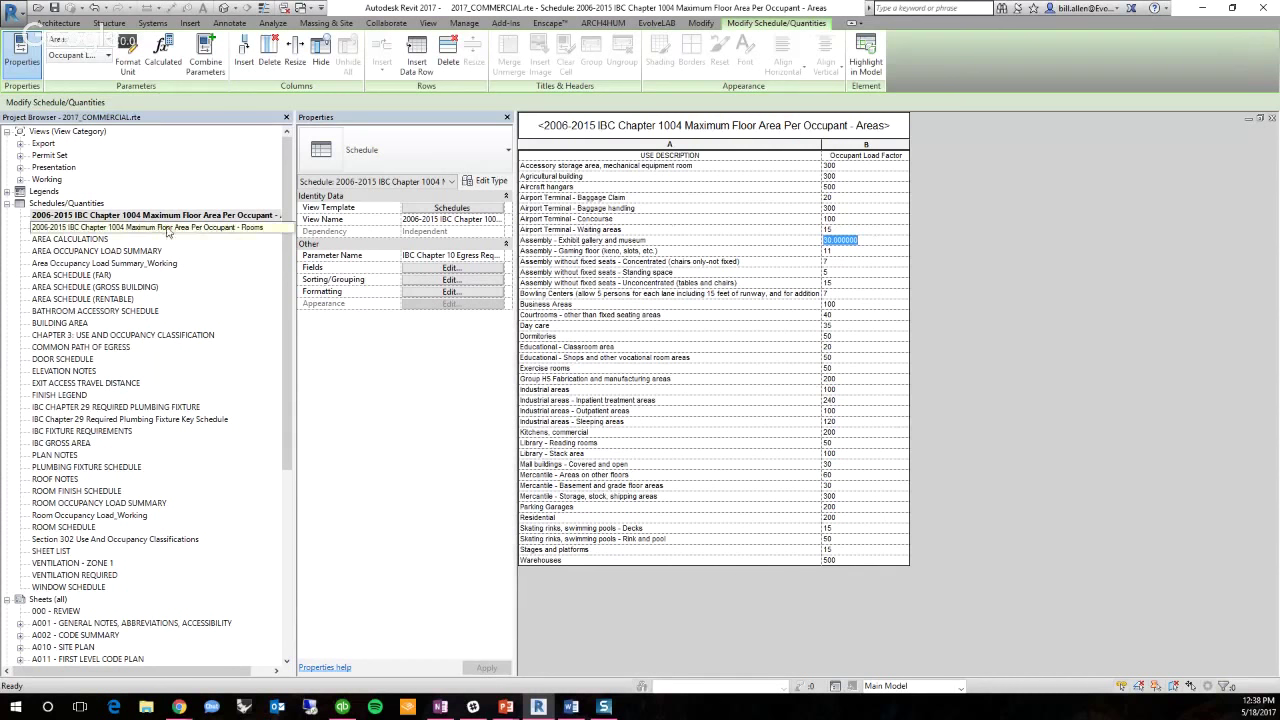
click(174, 228)
click(271, 216)
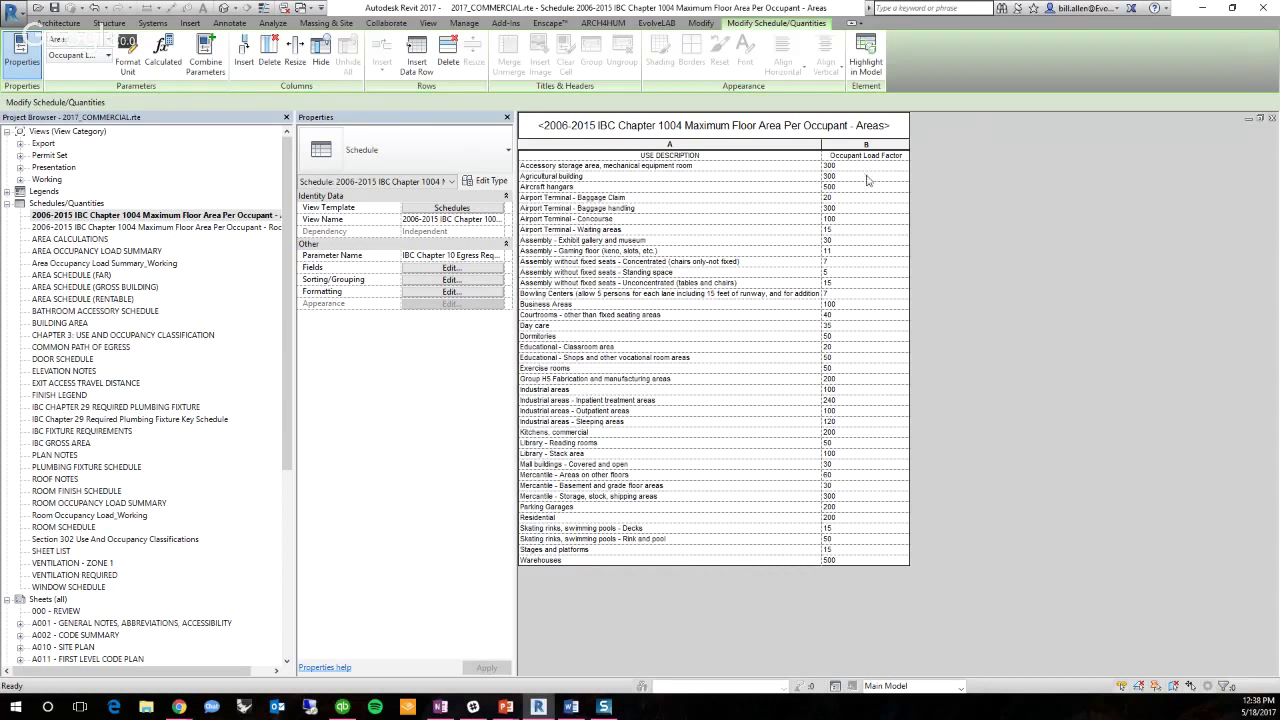
click(623, 186)
click(600, 453)
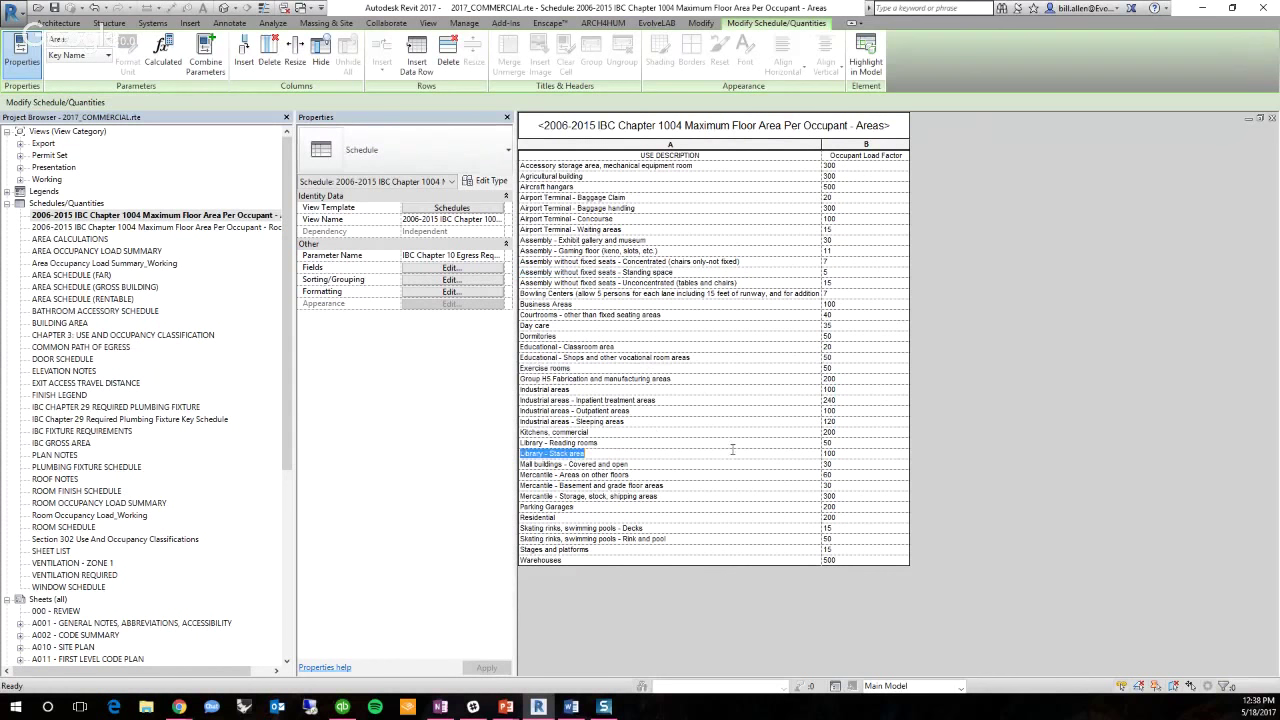
click(845, 453)
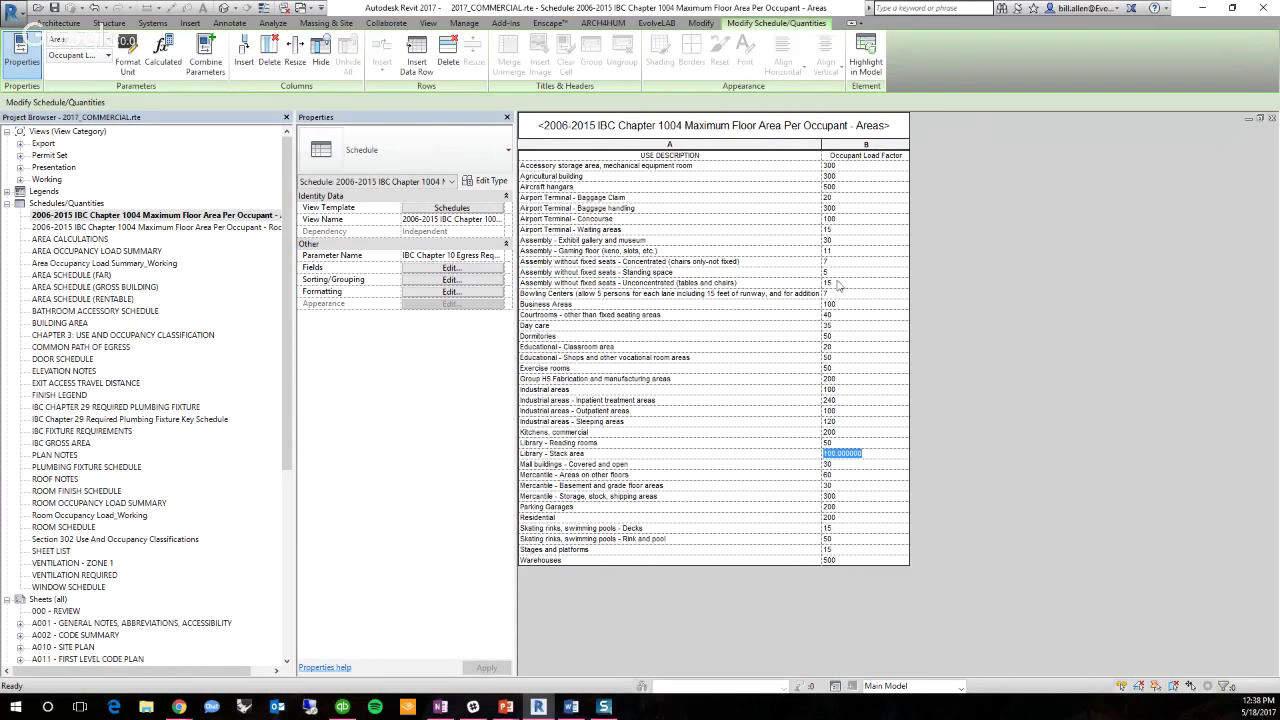
Open the Area Occupancy Load Summary_Working schedule and examine its egress requirements, load factor and occupant load columns
click(113, 266)
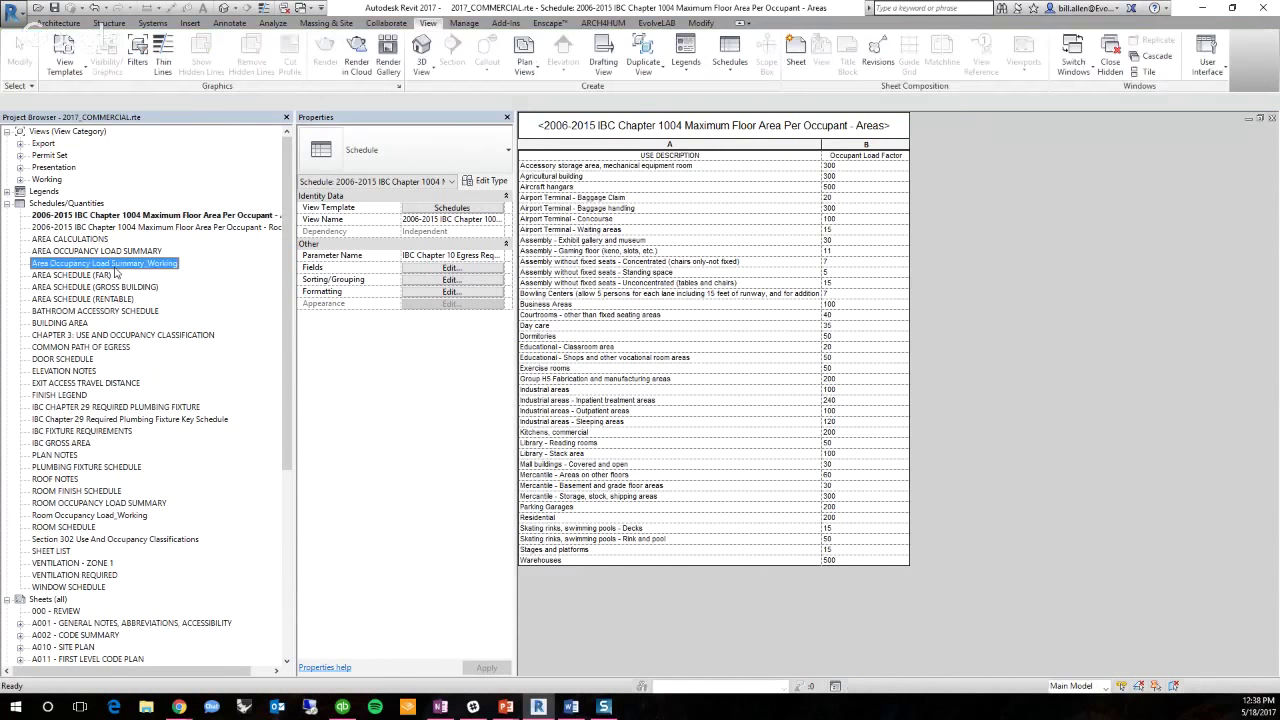
double_click(113, 263)
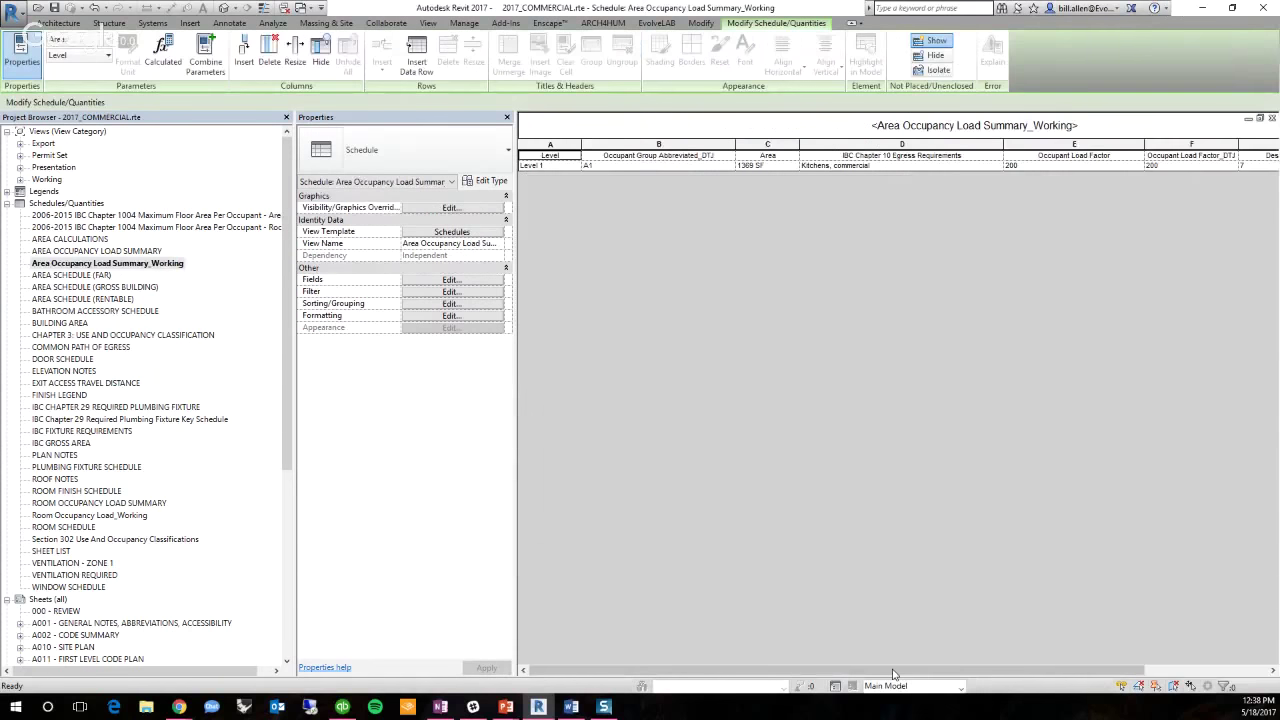
drag(893, 674, 926, 622)
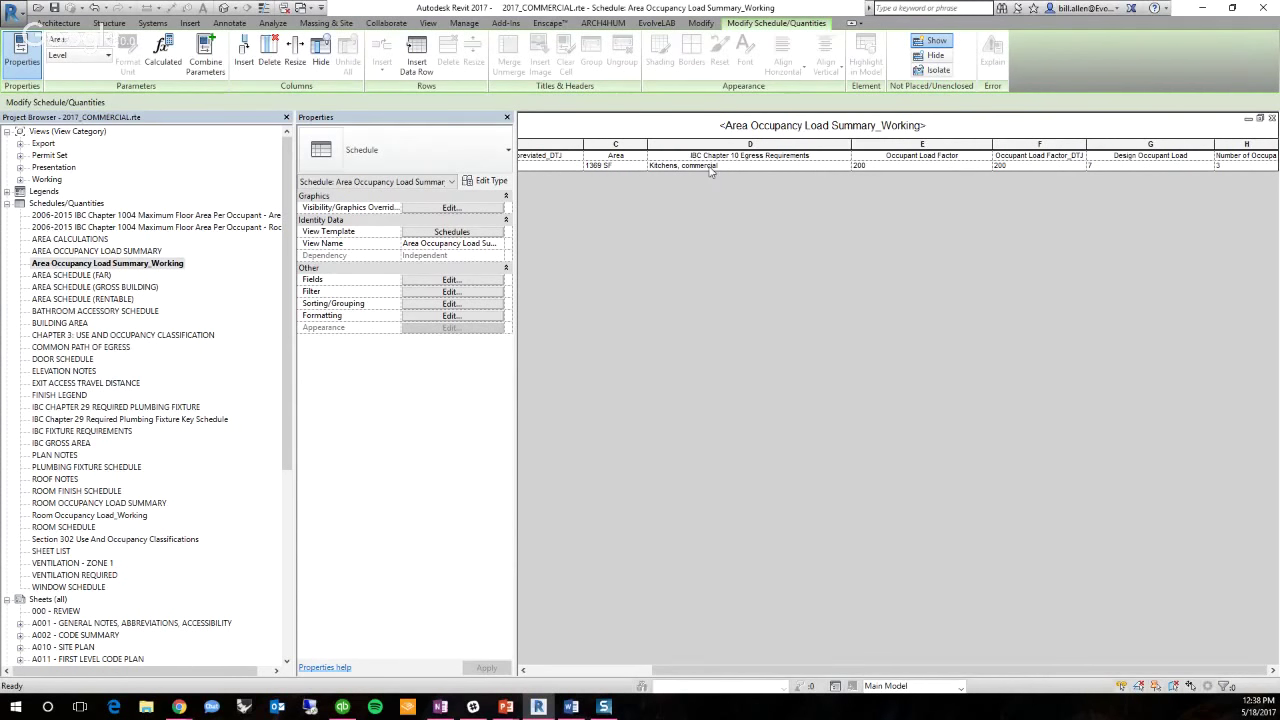
click(816, 164)
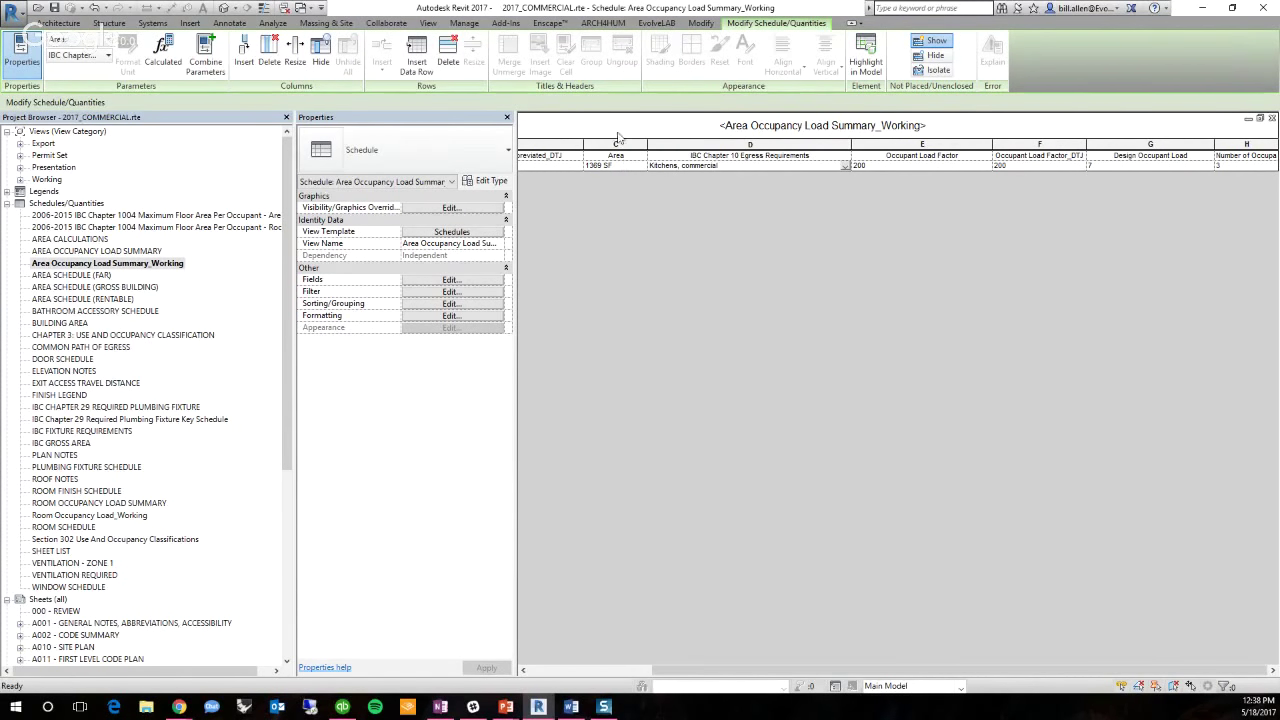
click(107, 263)
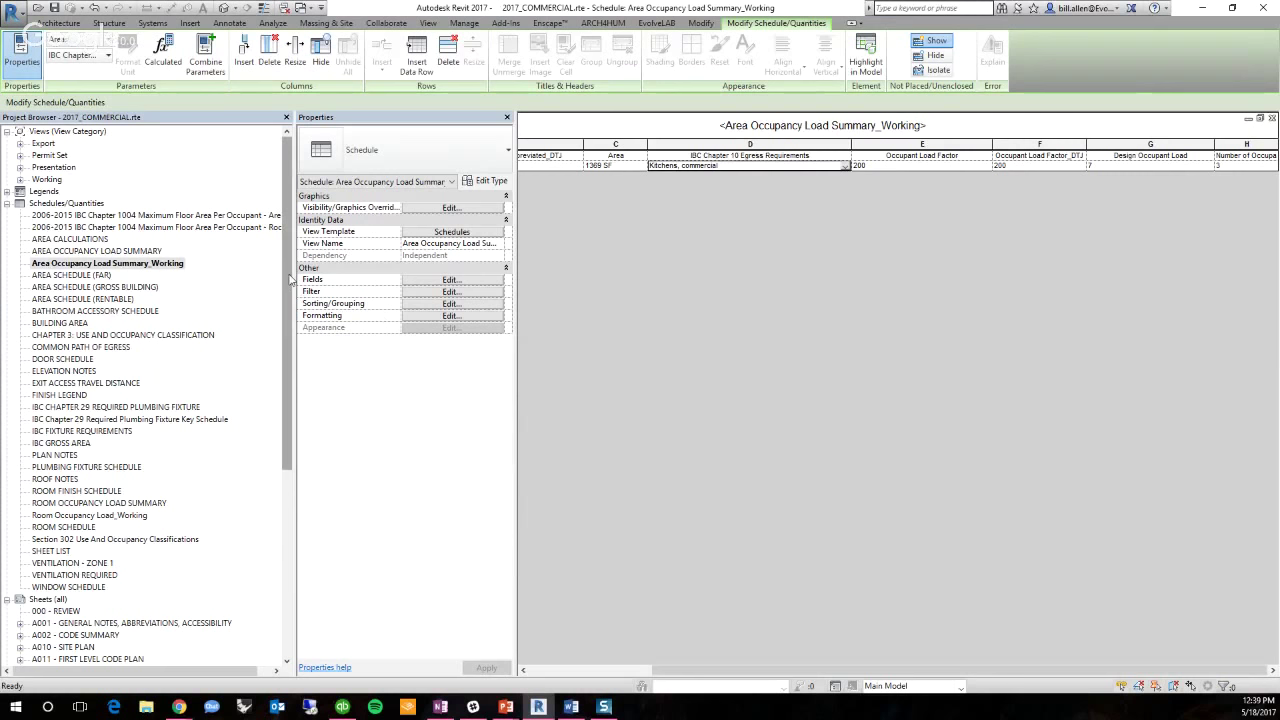
Open the Permit Set's Level 1 IBC Occupancy Areas plan and inspect the area and its code tag
double_click(50, 157)
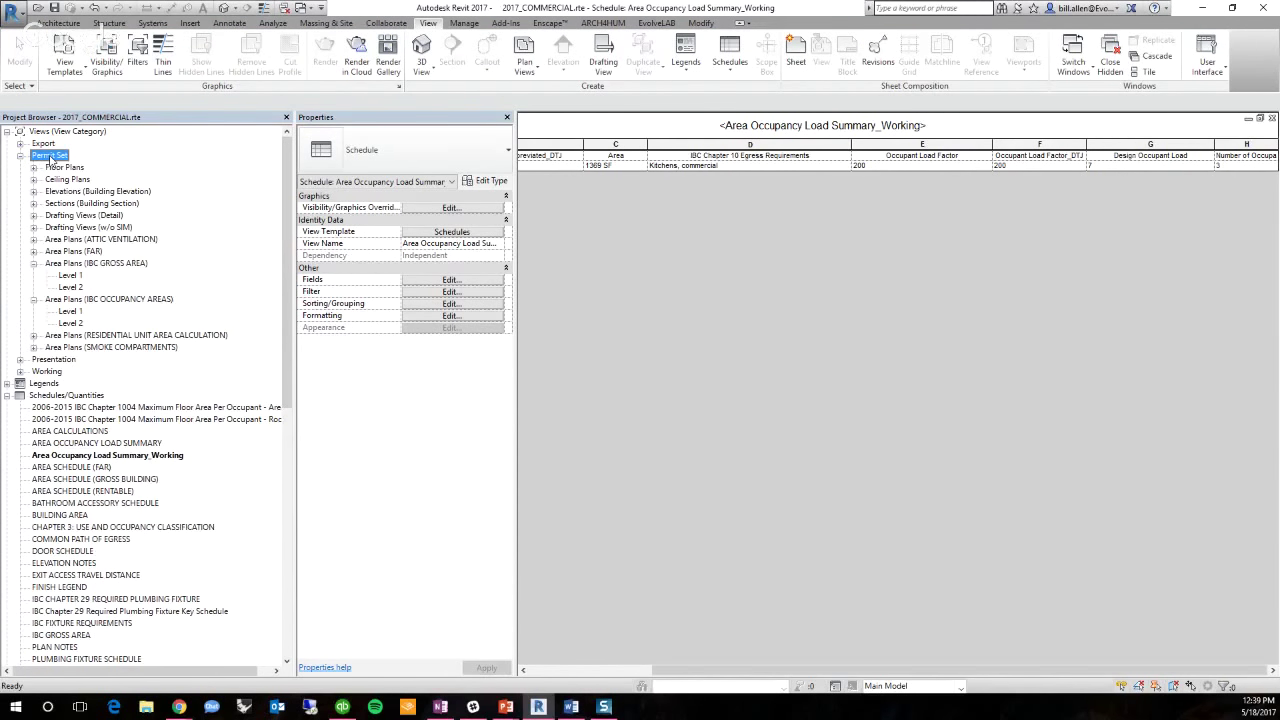
double_click(73, 312)
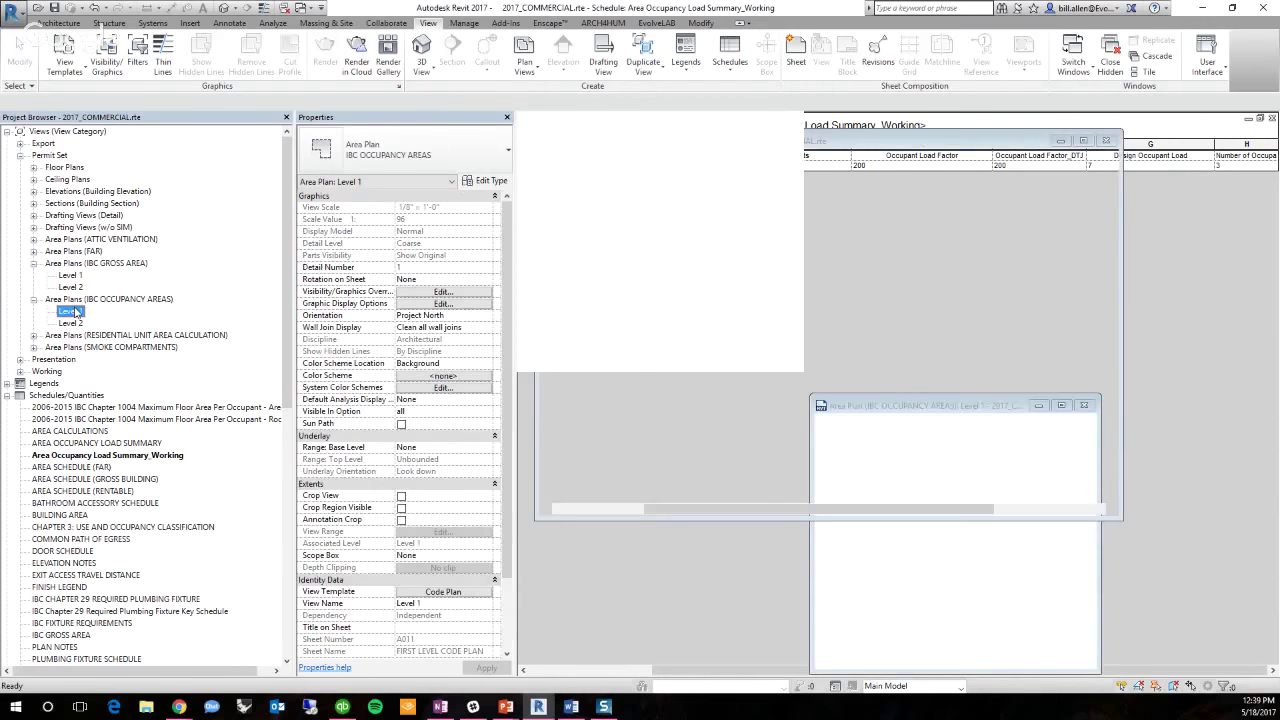
click(810, 405)
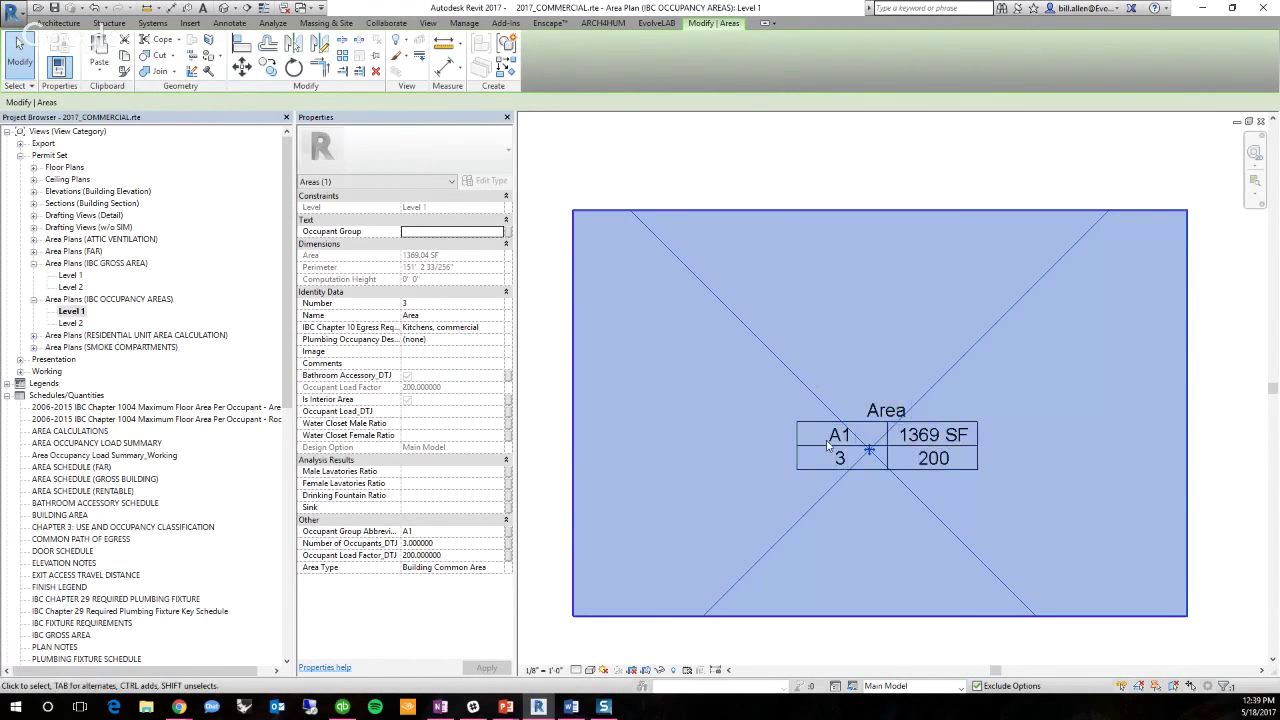
click(826, 298)
scroll(826, 298, down, 1)
scroll(800, 320, down, 1)
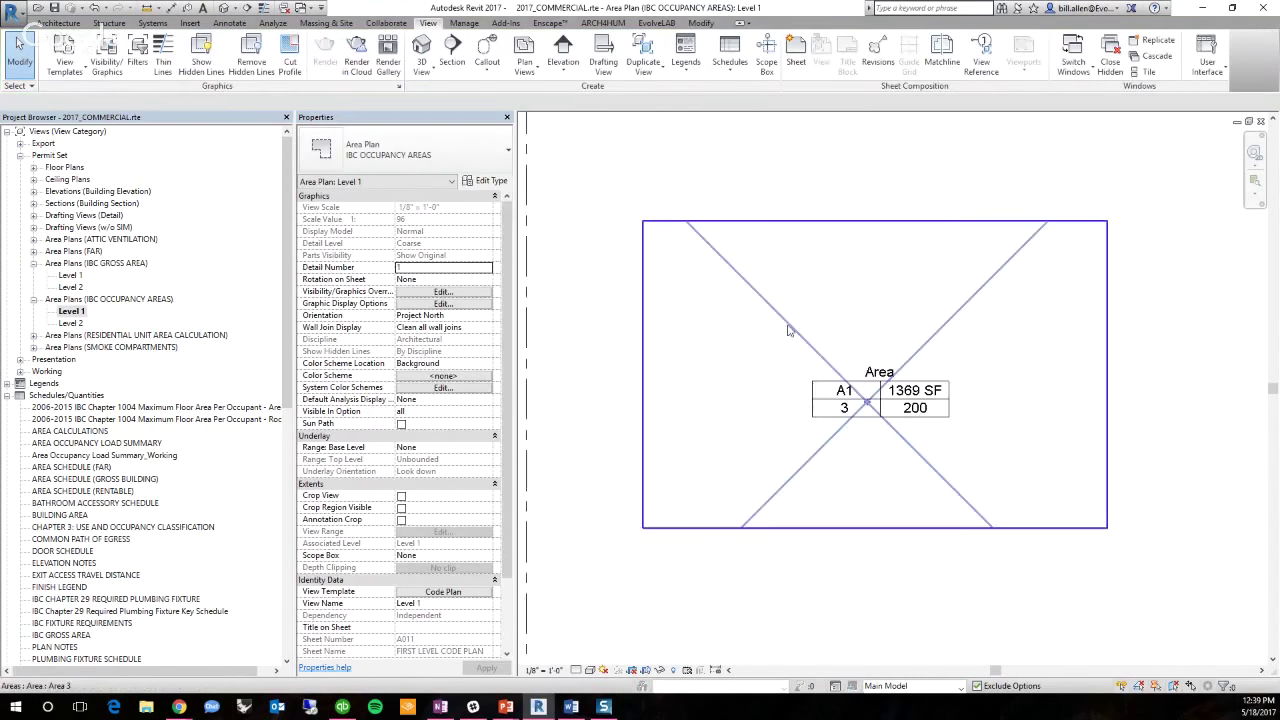
click(842, 398)
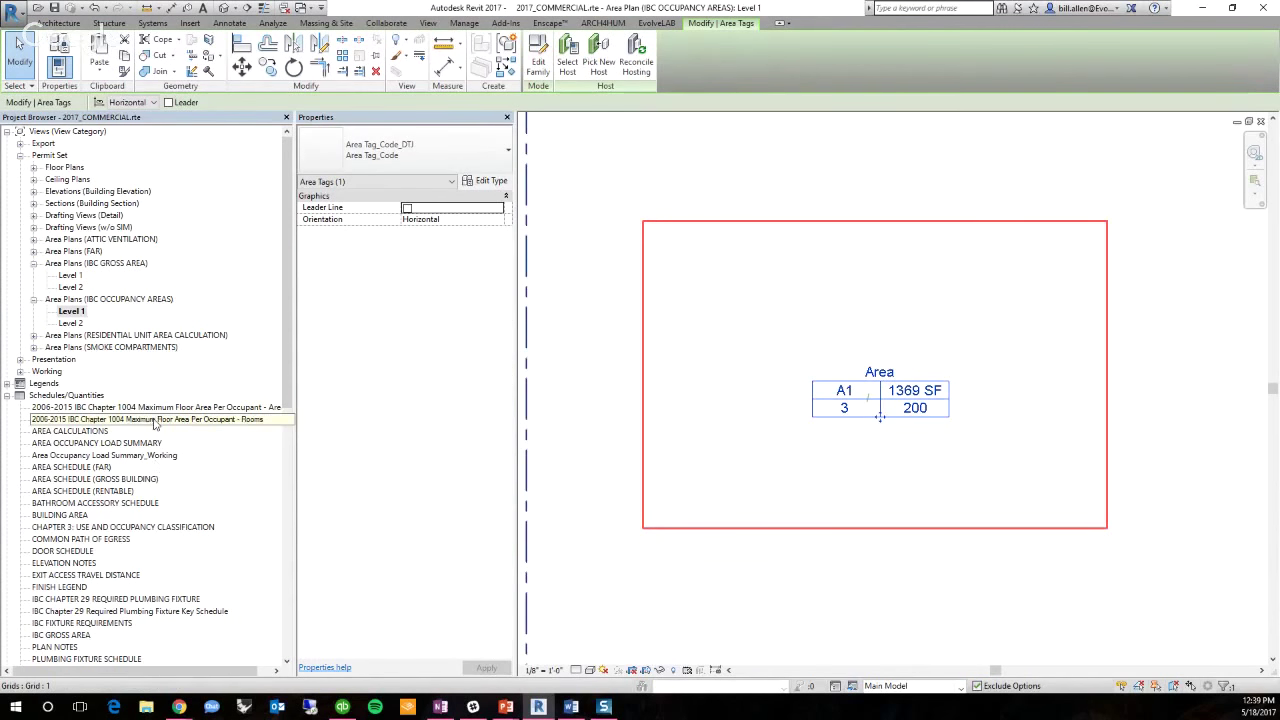
Open the Area Occupancy Load Summary_Working schedule and try Parking Garages and Stages and platforms as the area's egress requirement
double_click(118, 457)
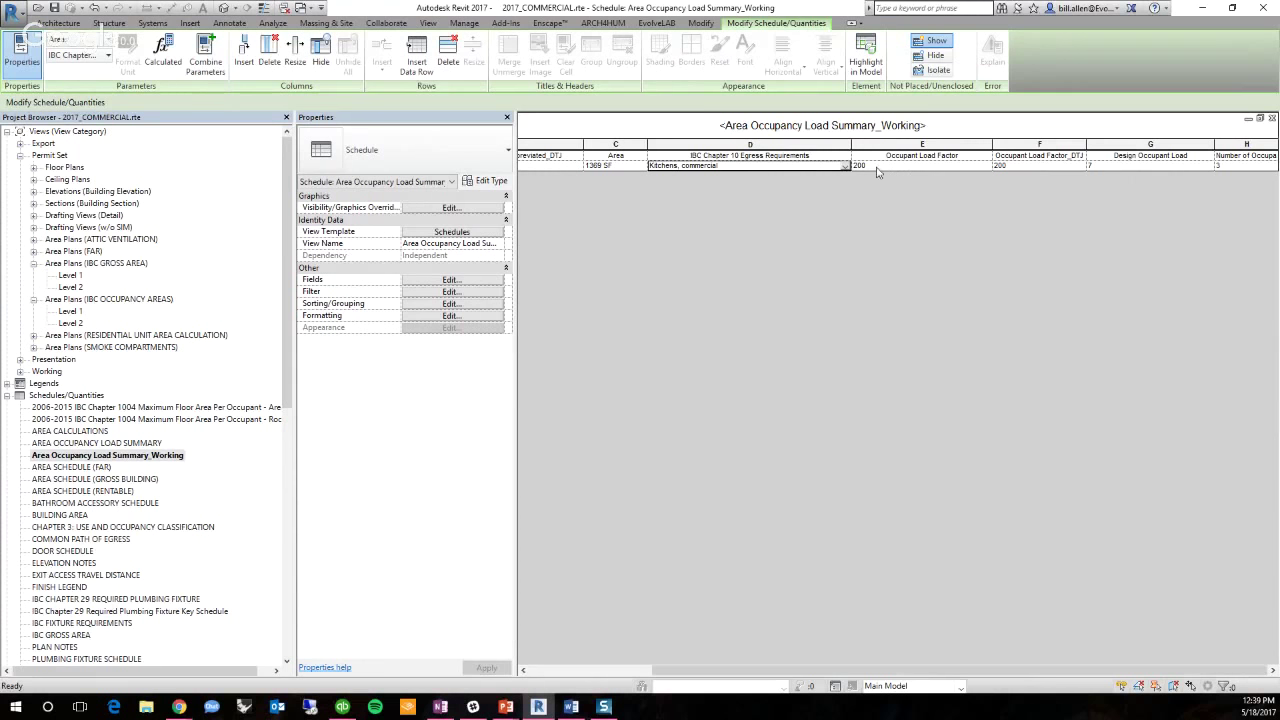
click(845, 166)
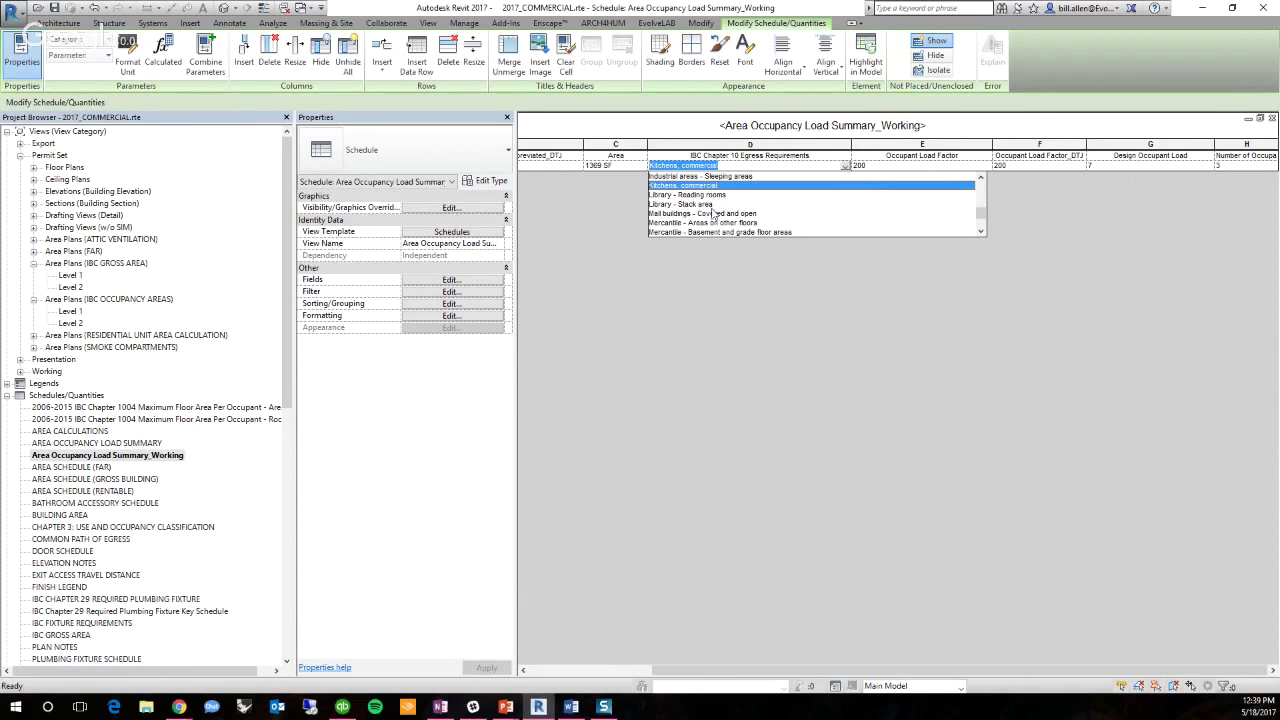
scroll(697, 225, down, 2)
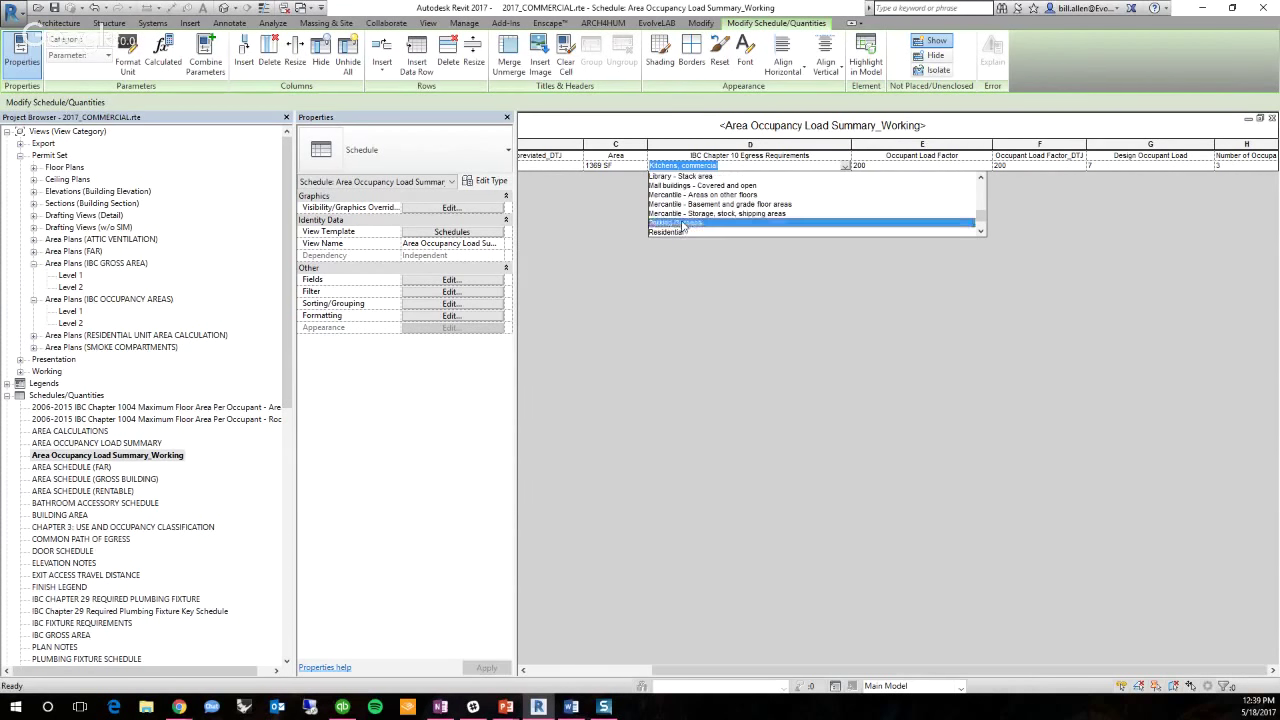
click(697, 226)
click(845, 166)
scroll(700, 215, down, 3)
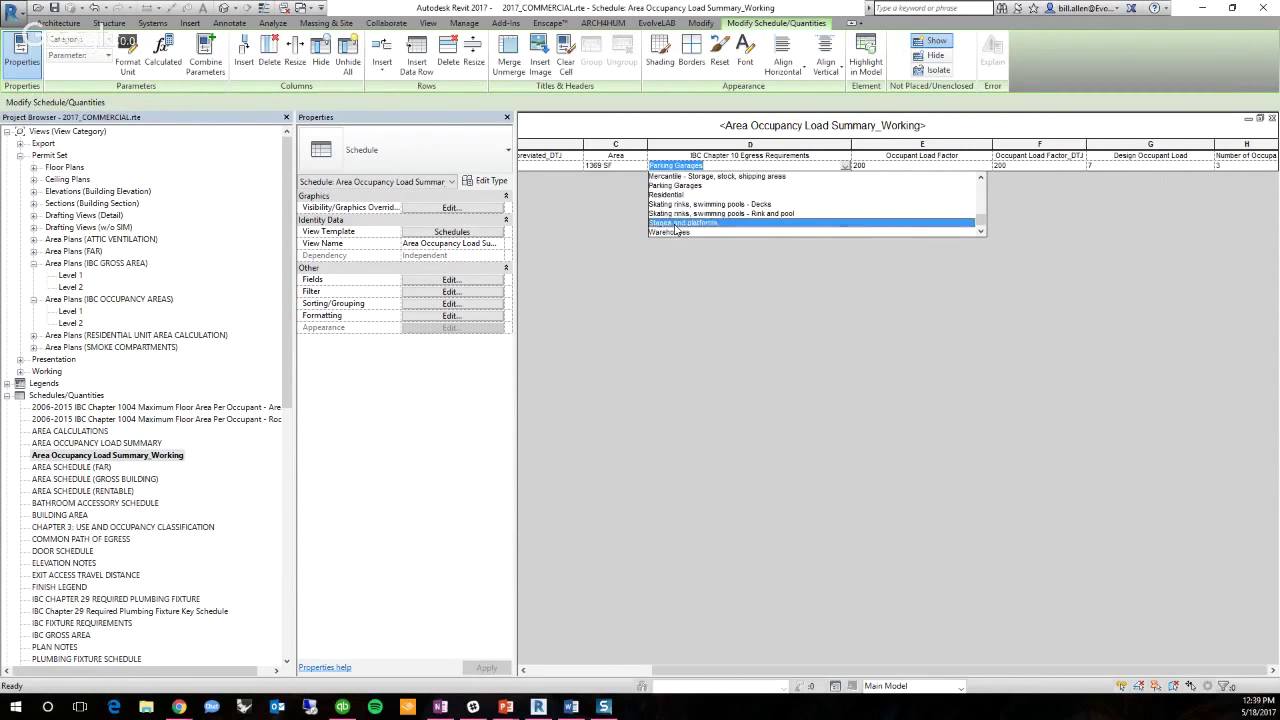
click(680, 222)
click(882, 166)
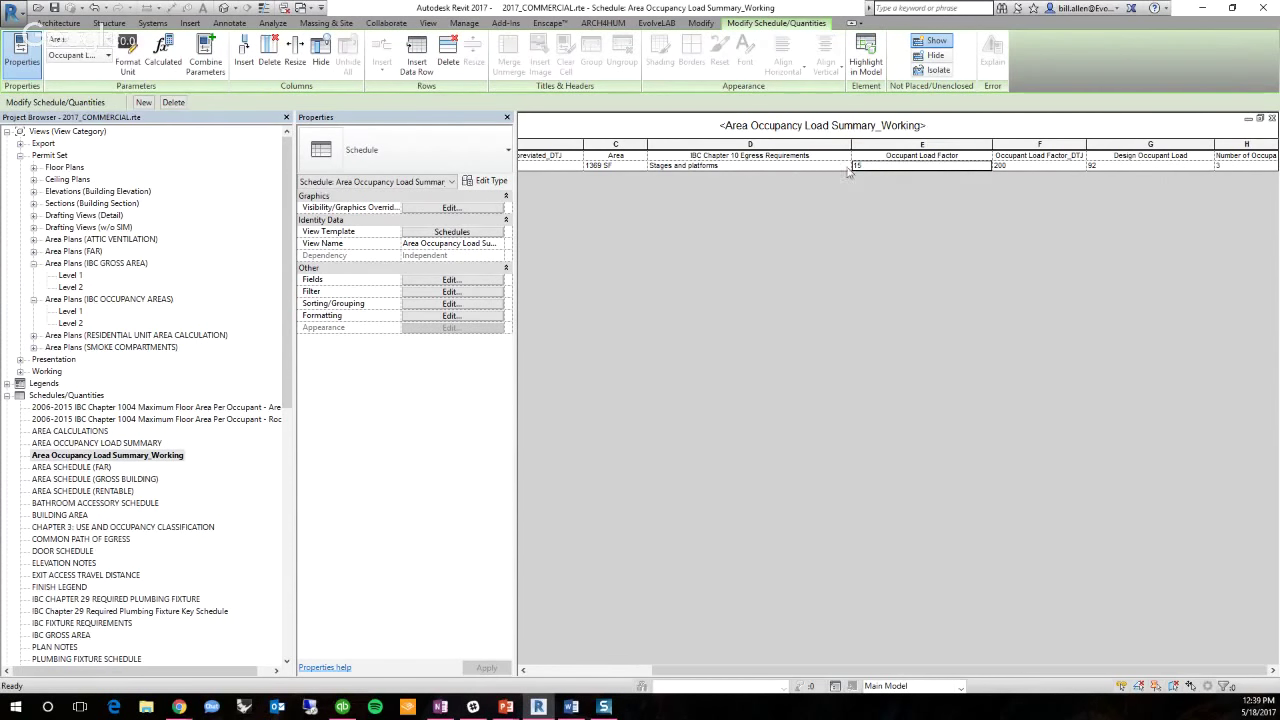
Set the area's egress requirement to Courtrooms - other than fixed seating areas and check its design occupant load and number of occupants
double_click(845, 167)
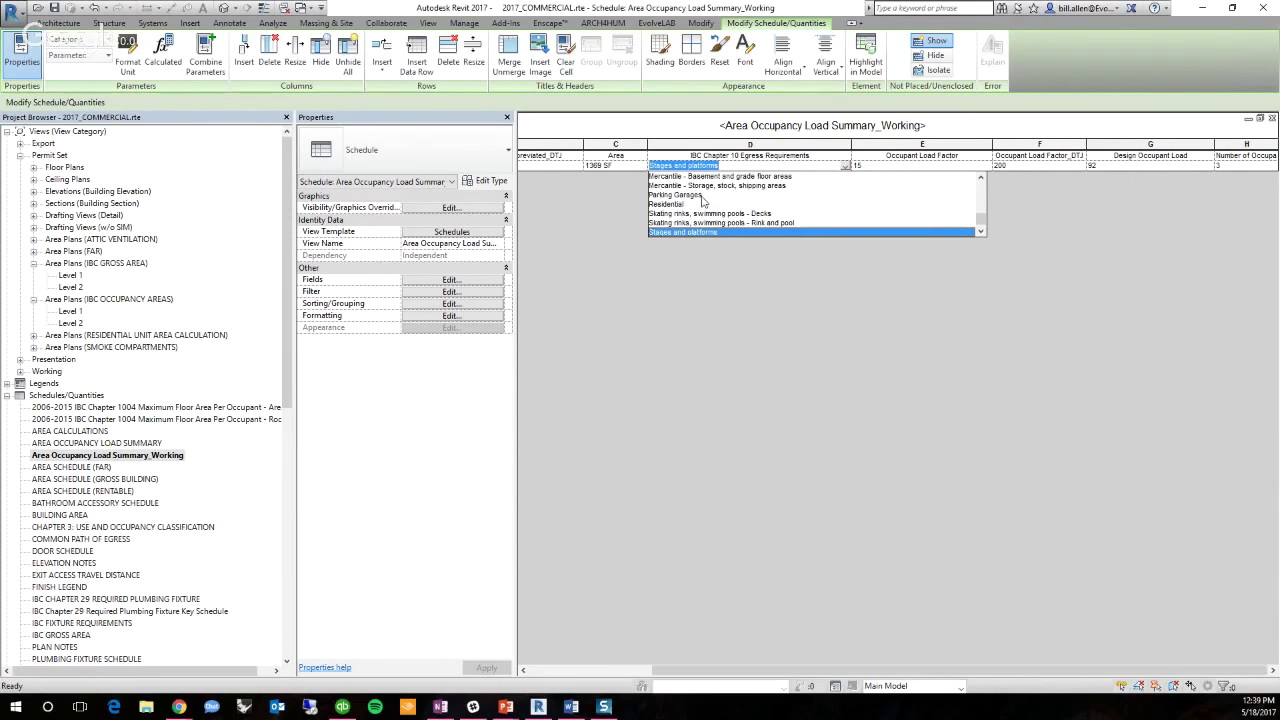
scroll(703, 201, up, 10)
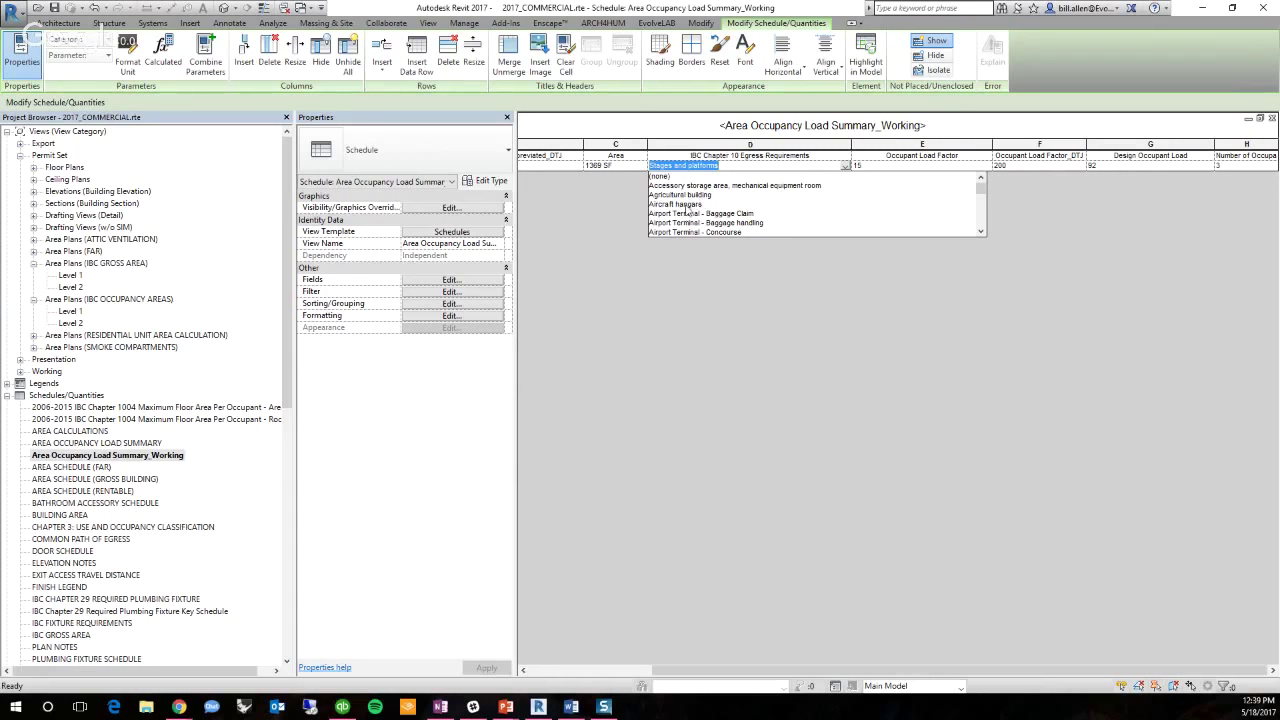
scroll(690, 211, down, 4)
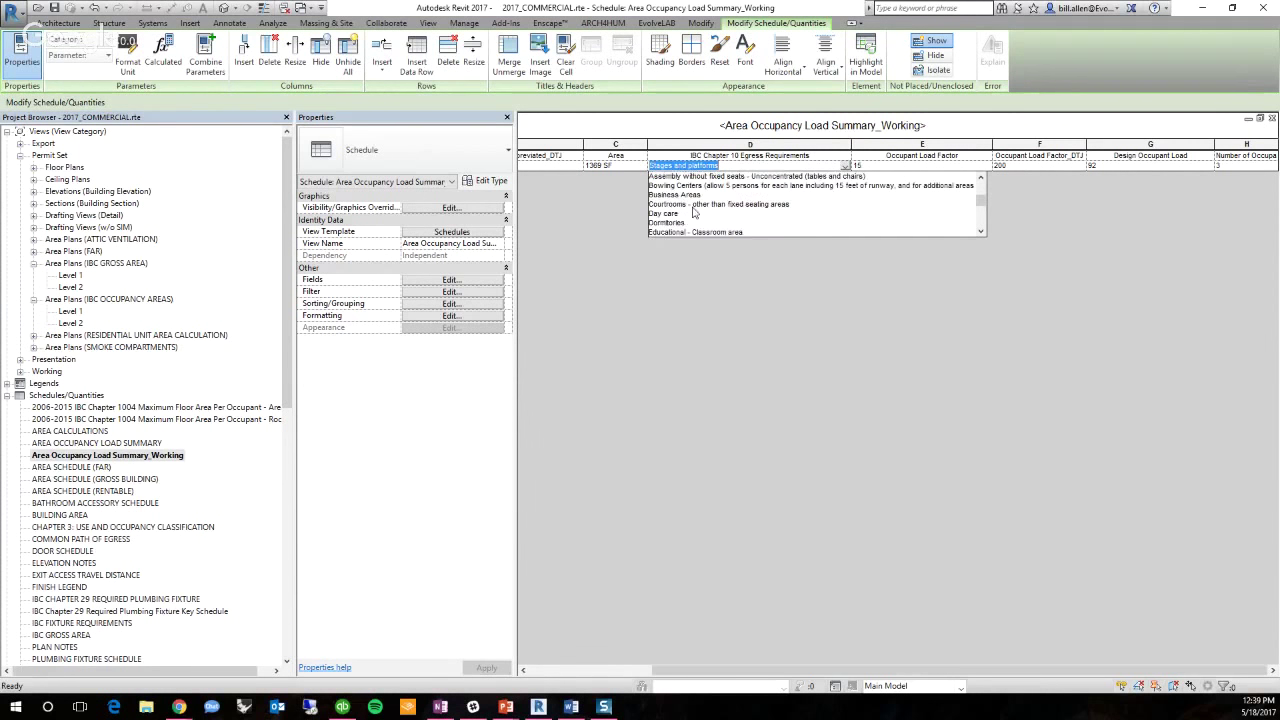
click(681, 205)
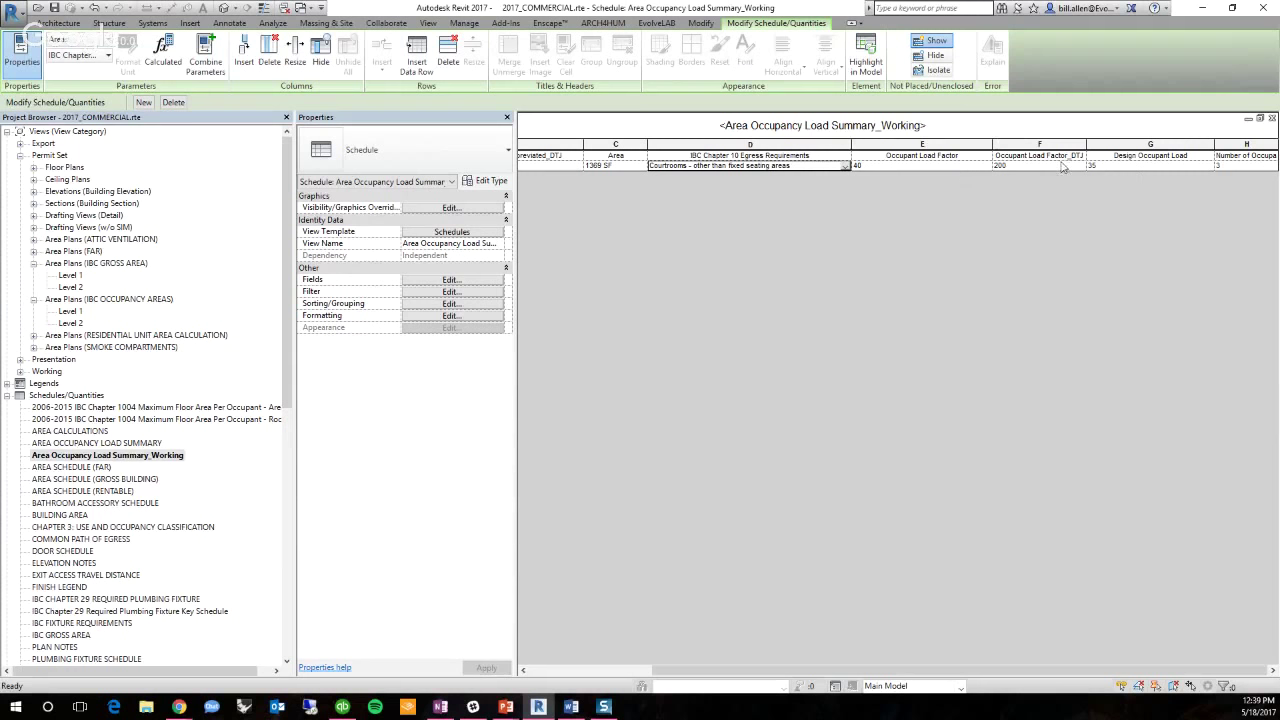
click(1125, 167)
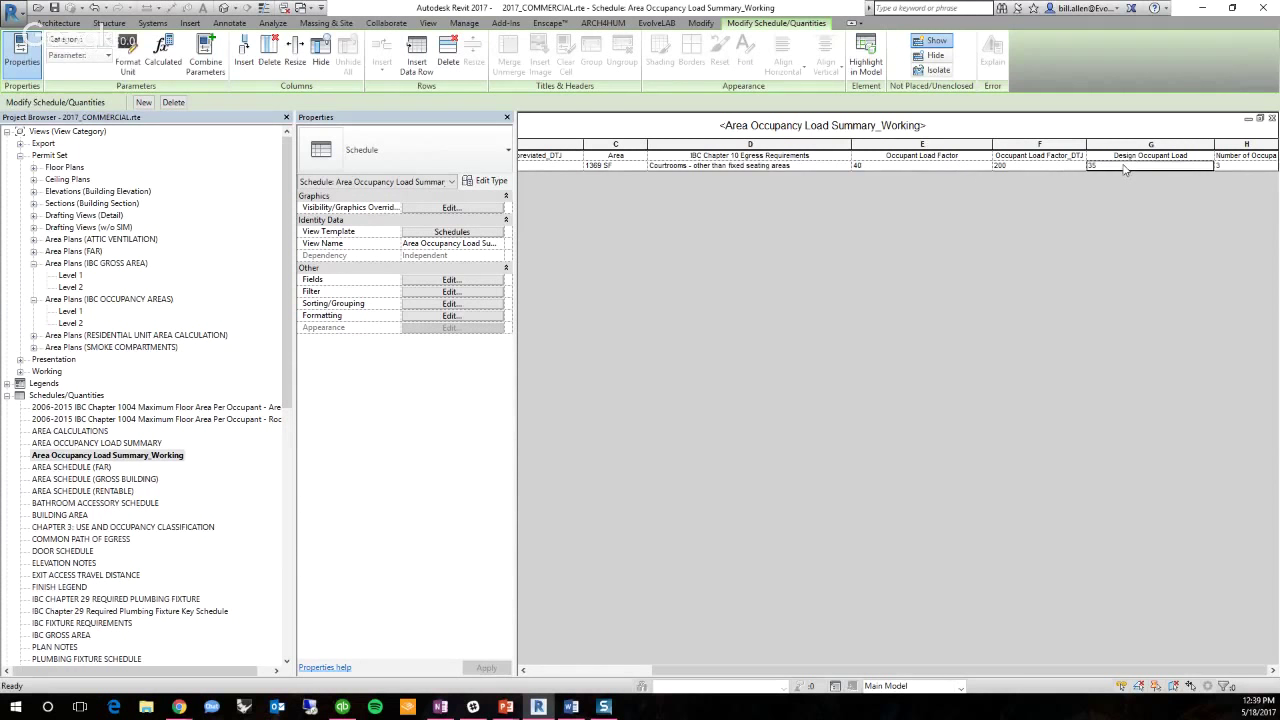
click(1240, 166)
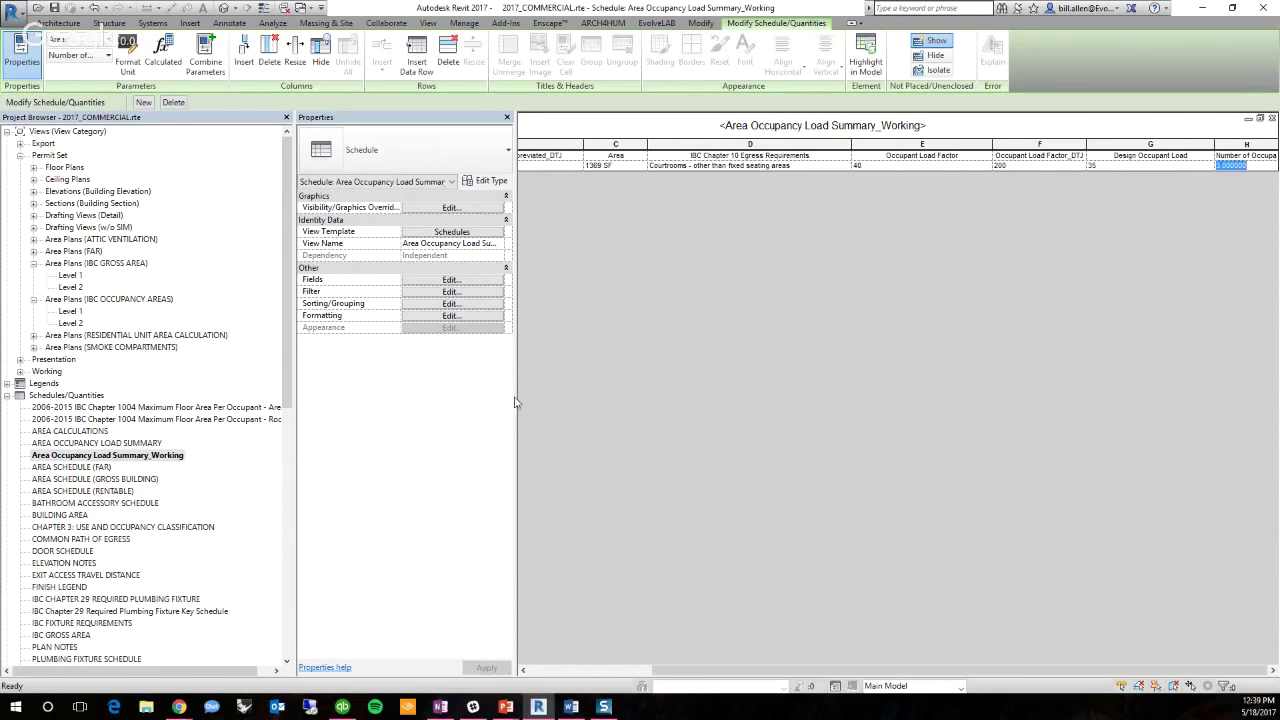
Enlarge the schedule's display space so the Level and occupant group columns show, and inspect the editable number of occupants value
drag(515, 393, 449, 393)
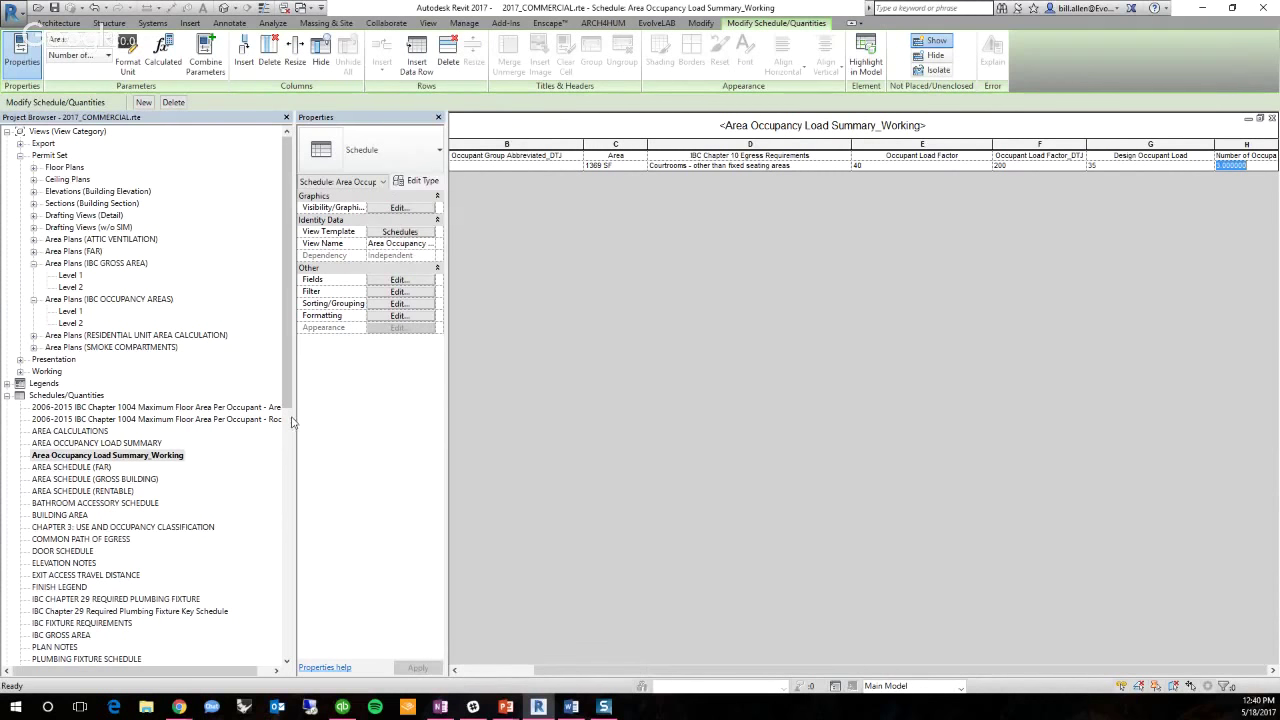
drag(293, 414, 208, 416)
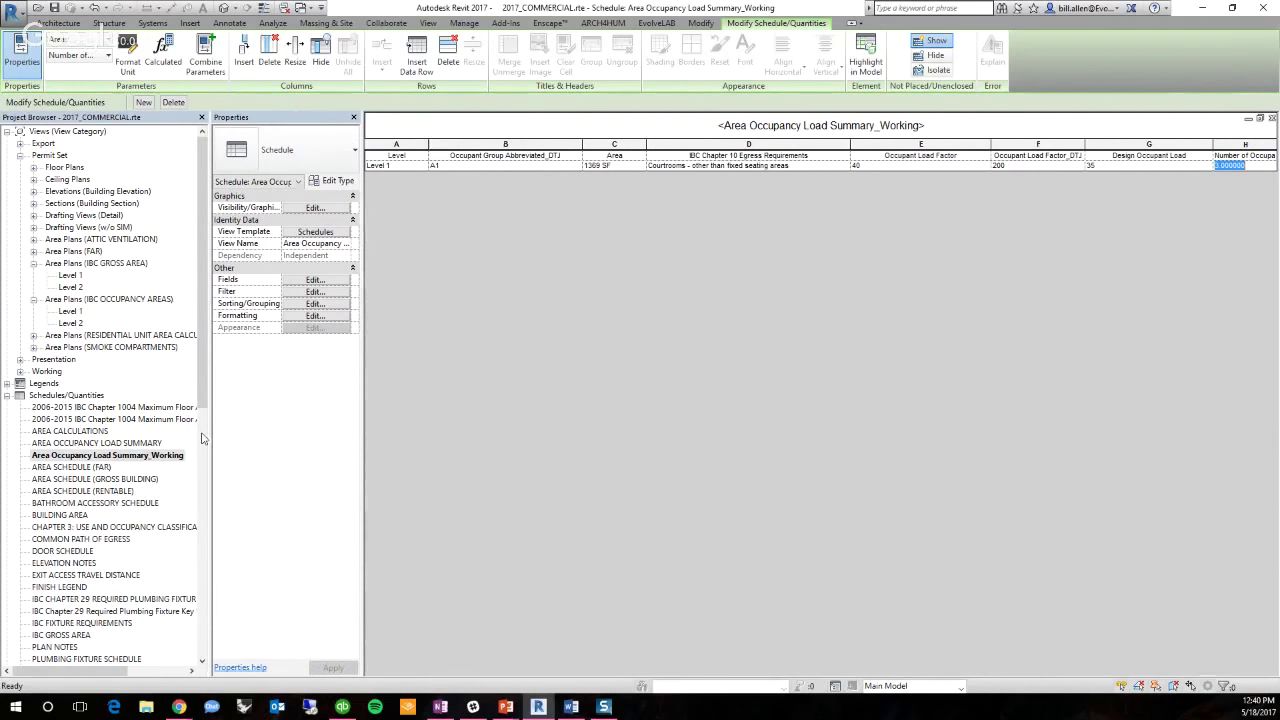
click(150, 456)
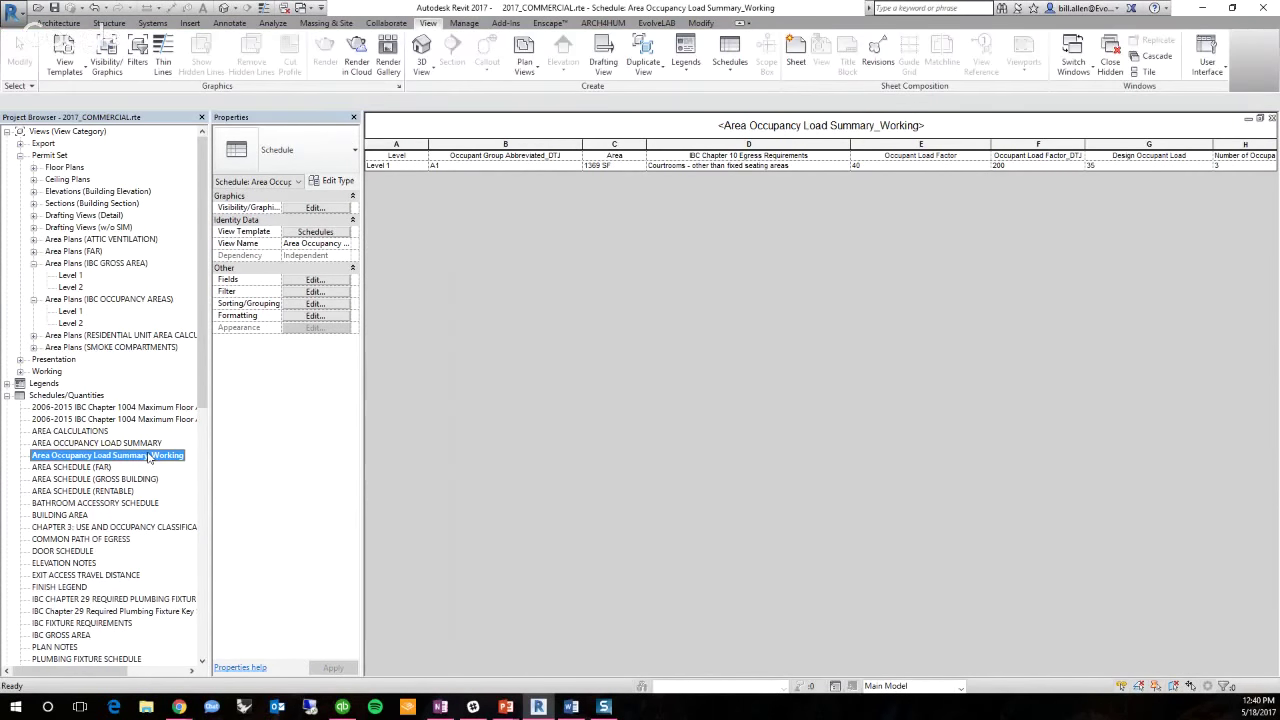
click(1240, 167)
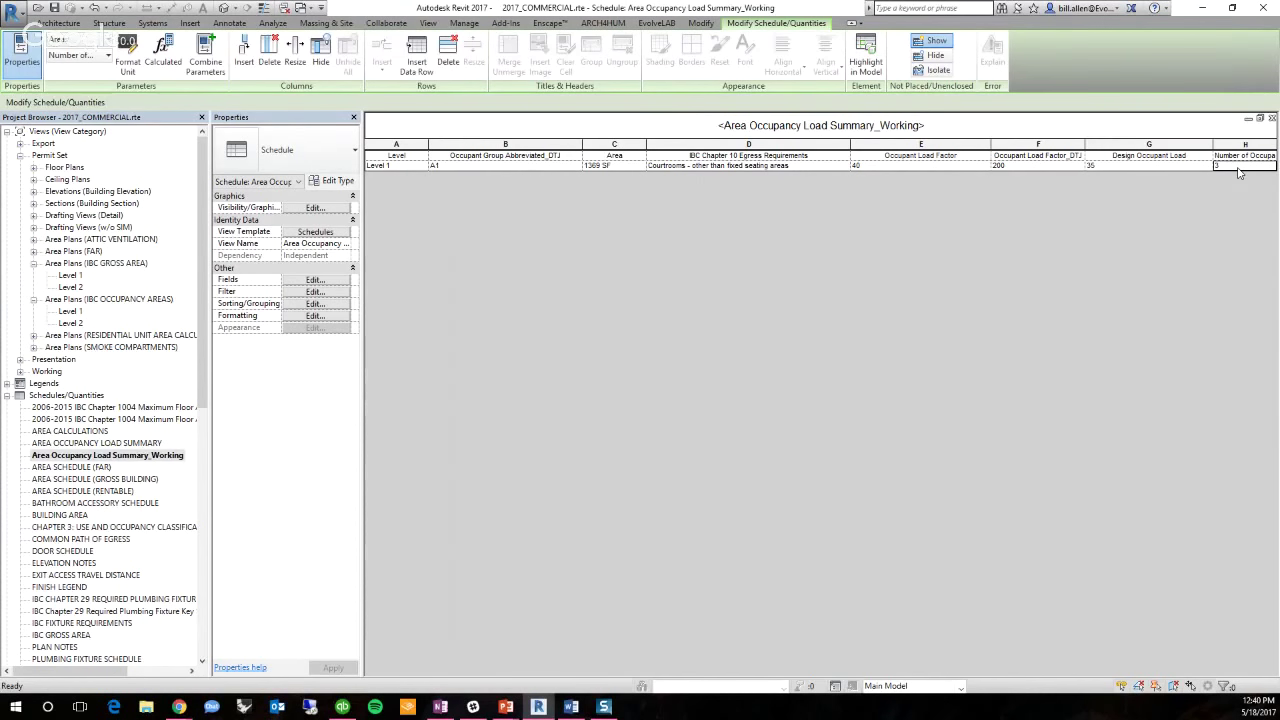
click(1240, 168)
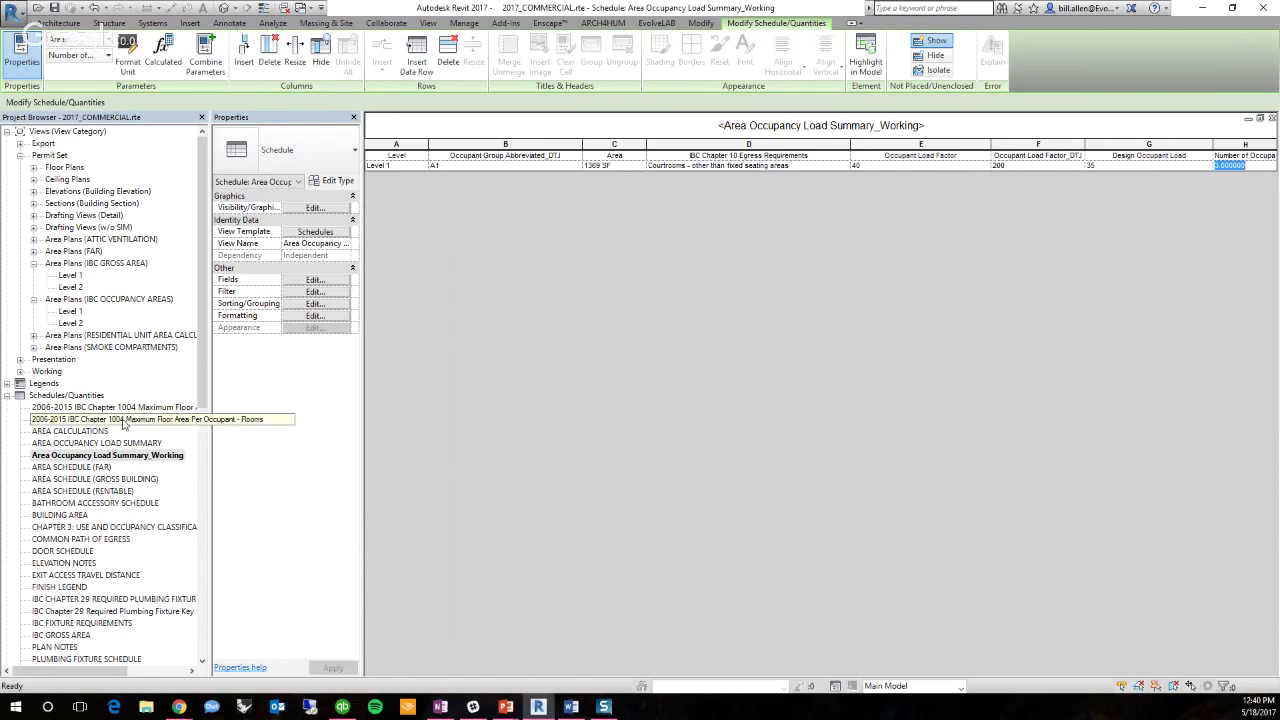
Check the 2006-2015 IBC Chapter 1004 areas key schedule, and return to the working schedule's Occupant Load Factor value
double_click(140, 409)
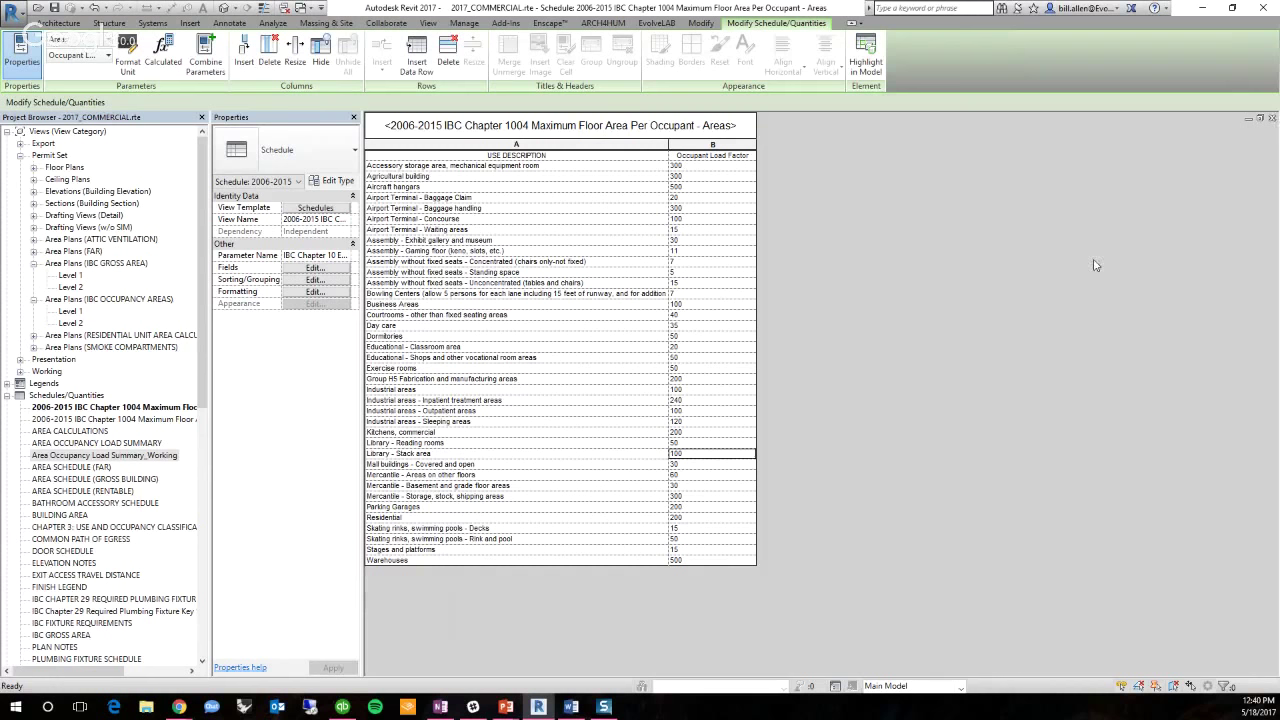
key(ctrl+Tab)
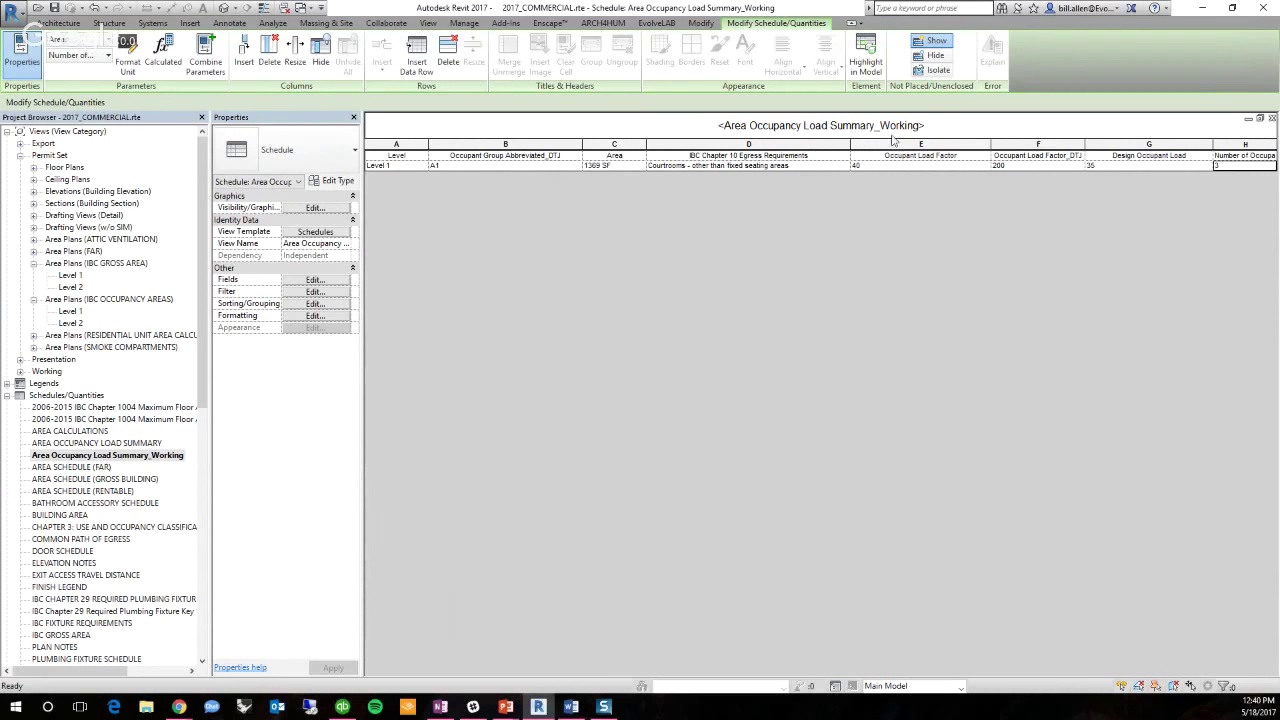
click(858, 166)
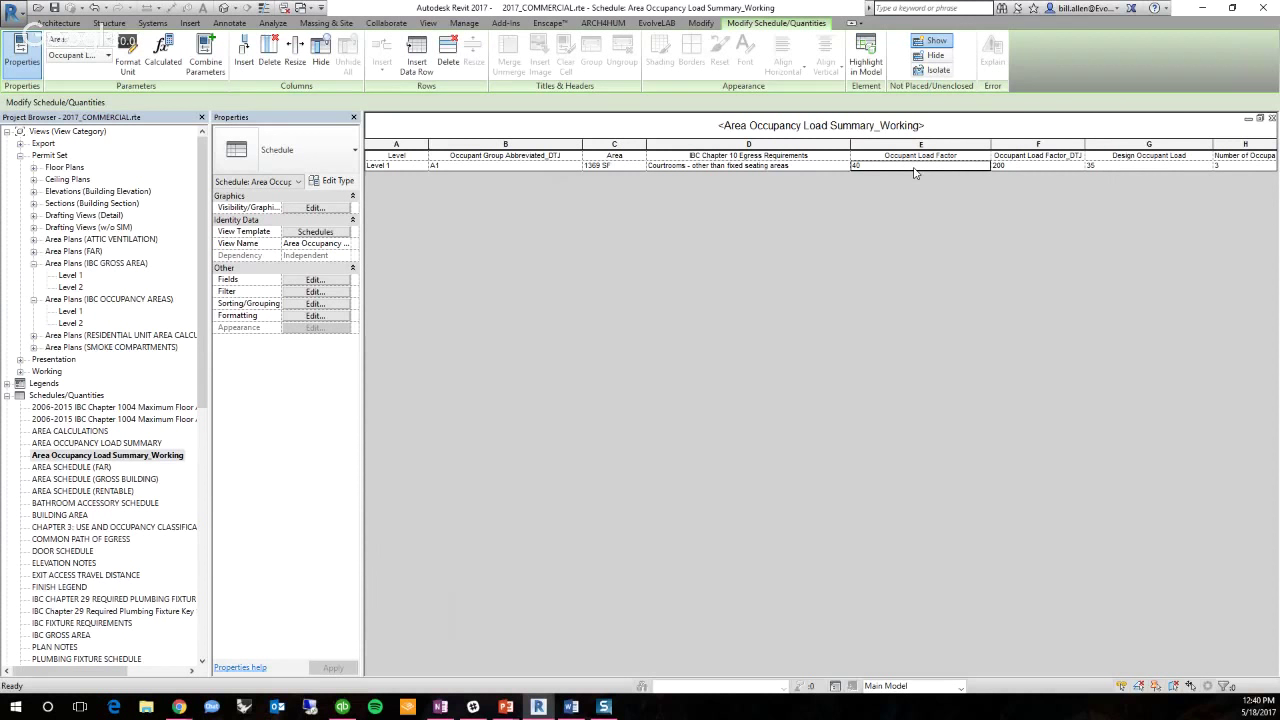
Narrow the Occupant Load Factor column and widen the Occupant Load Factor_DTJ column in the working schedule
click(1030, 167)
drag(991, 150, 887, 157)
drag(981, 145, 1018, 143)
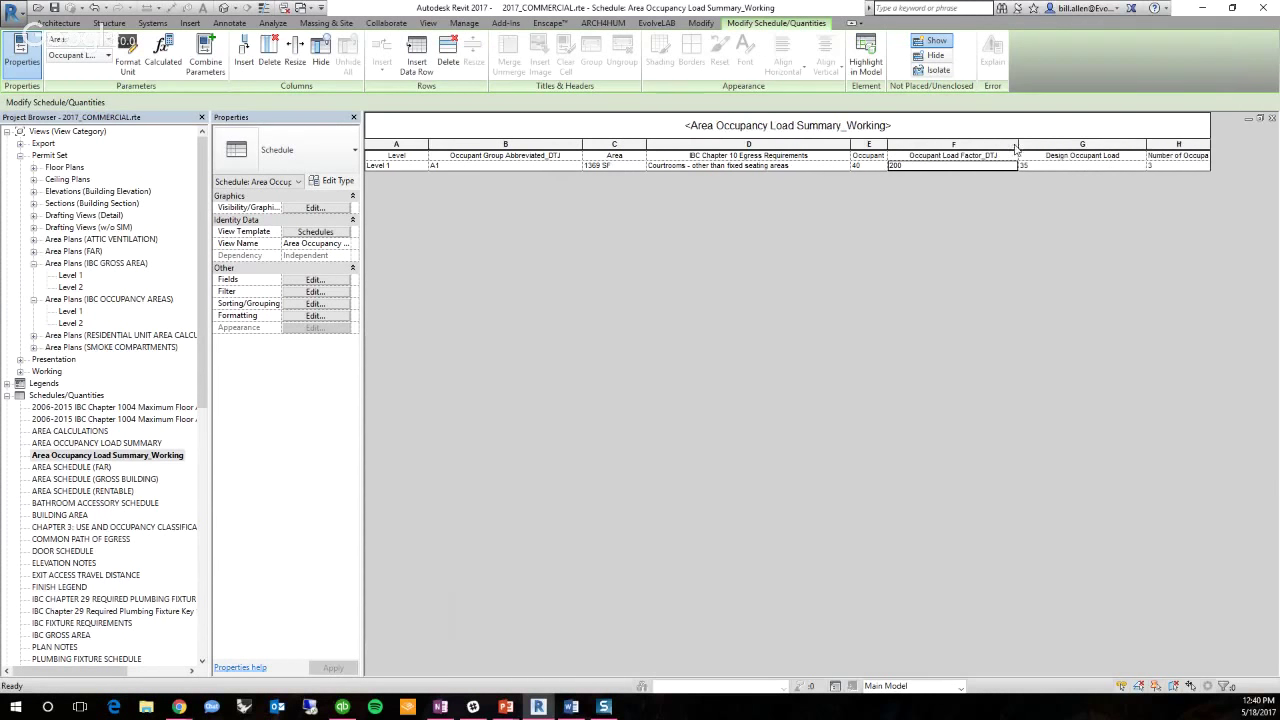
Compare the egress requirement and calculated load values with the manually entered load factor and number of occupants
click(878, 168)
click(710, 167)
click(946, 167)
click(1048, 168)
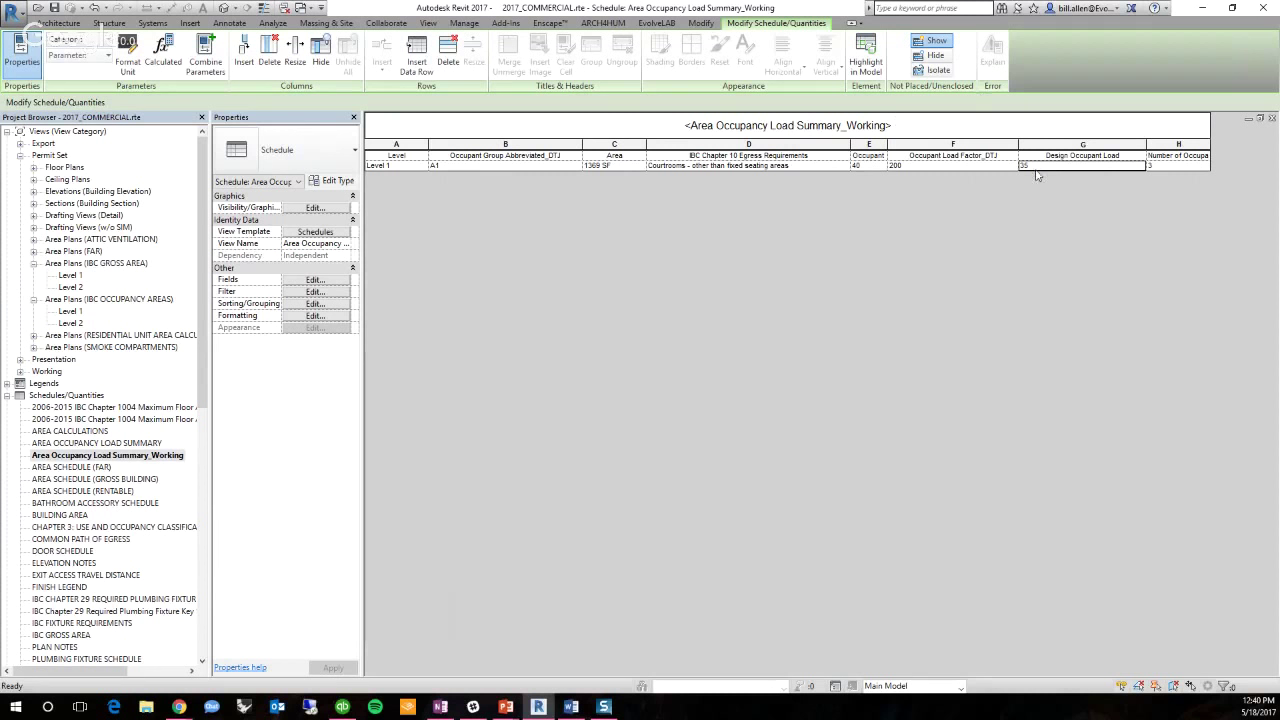
click(1157, 166)
click(1157, 166)
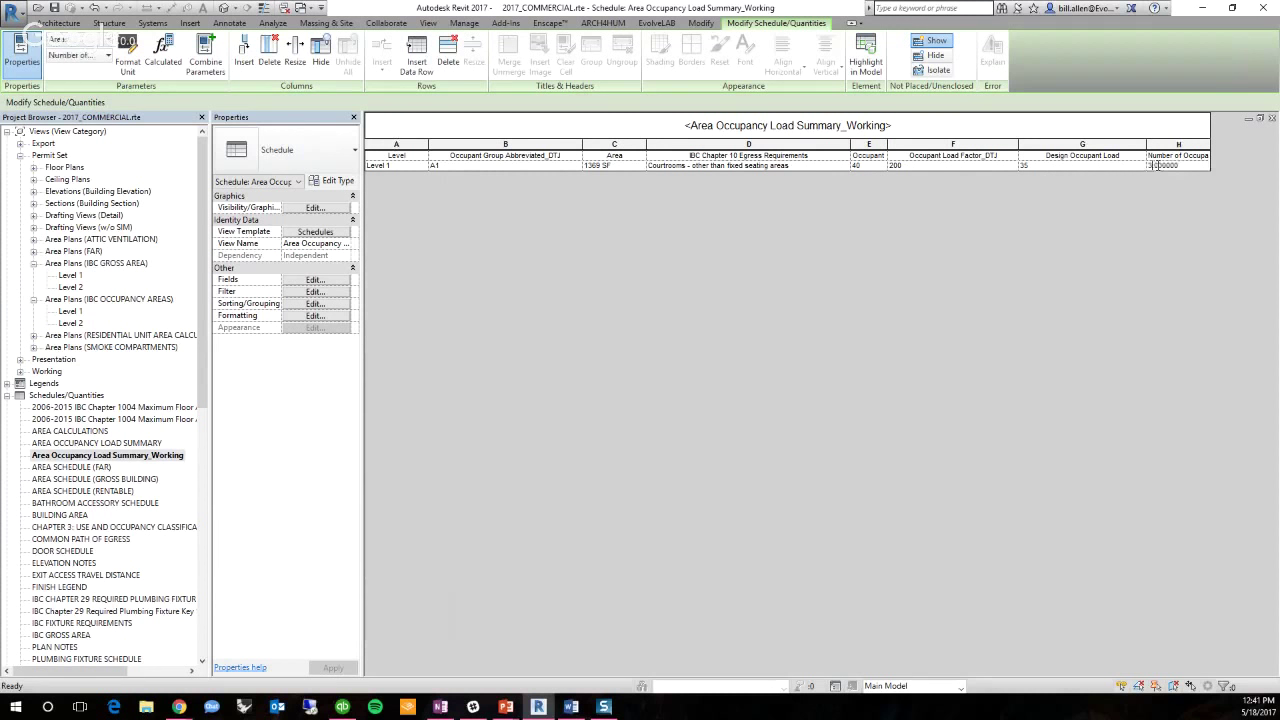
drag(1187, 166, 1149, 166)
Set the area's Occupant Load Factor_DTJ to 40 and its number of occupants to 35
click(938, 166)
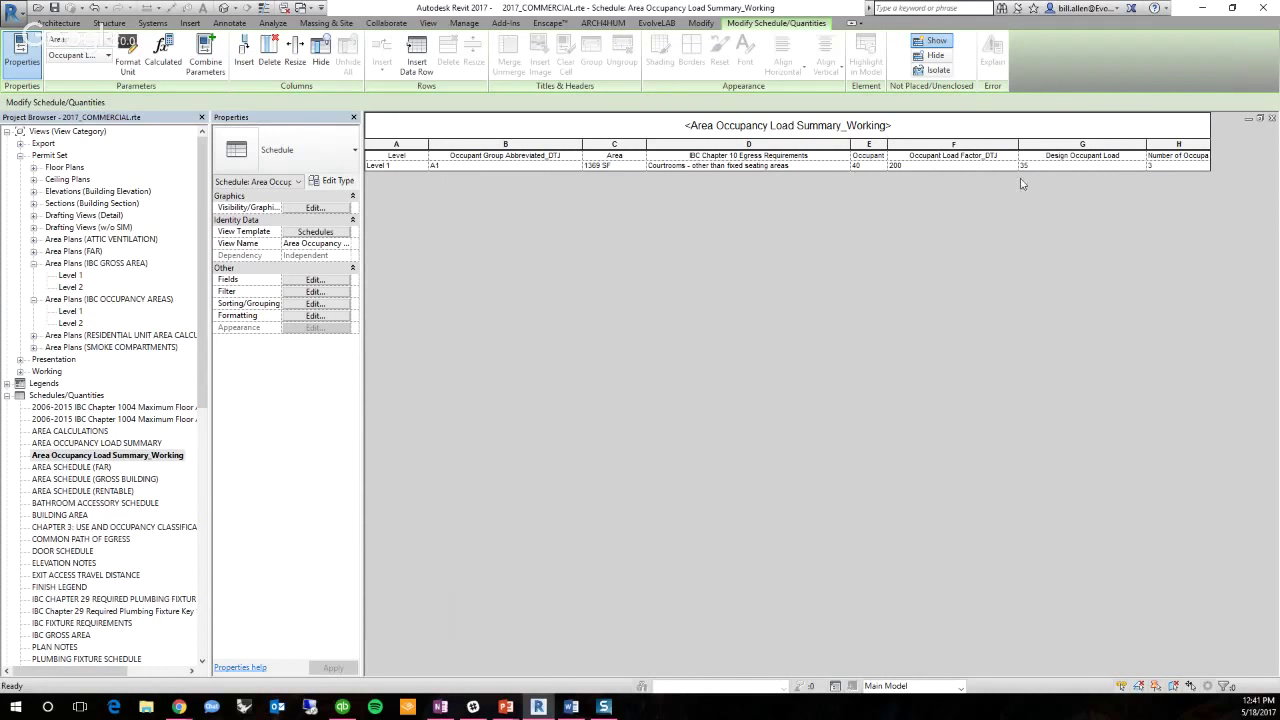
click(921, 166)
text(40)
key(Tab)
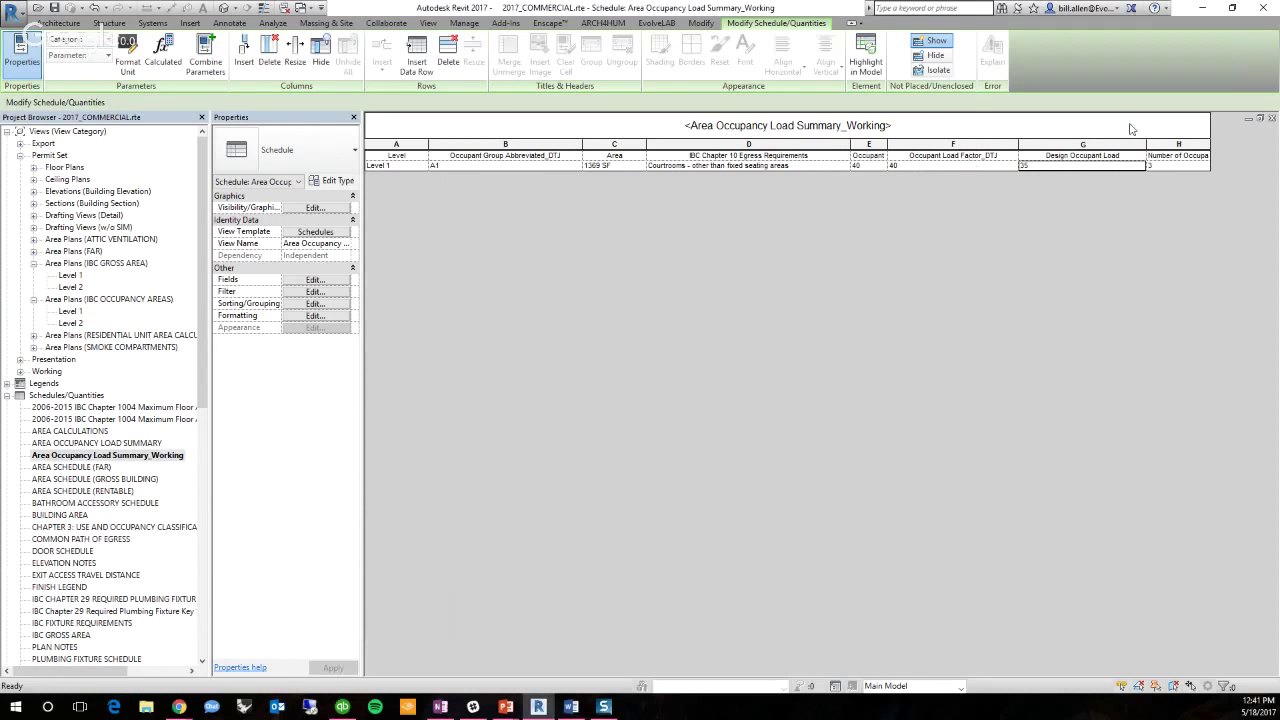
click(1168, 165)
text(2)
key(Return)
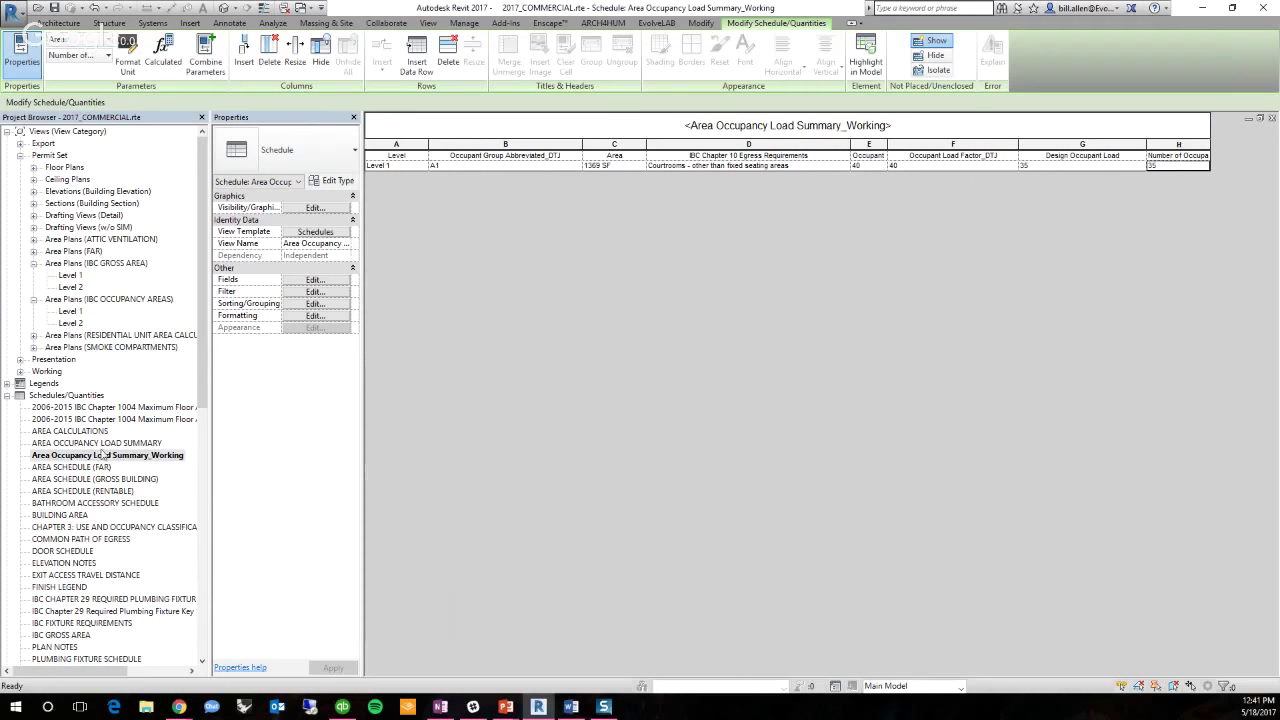
Open the Level 1 IBC Occupancy Areas plan and inspect the area's code tag up close
click(72, 311)
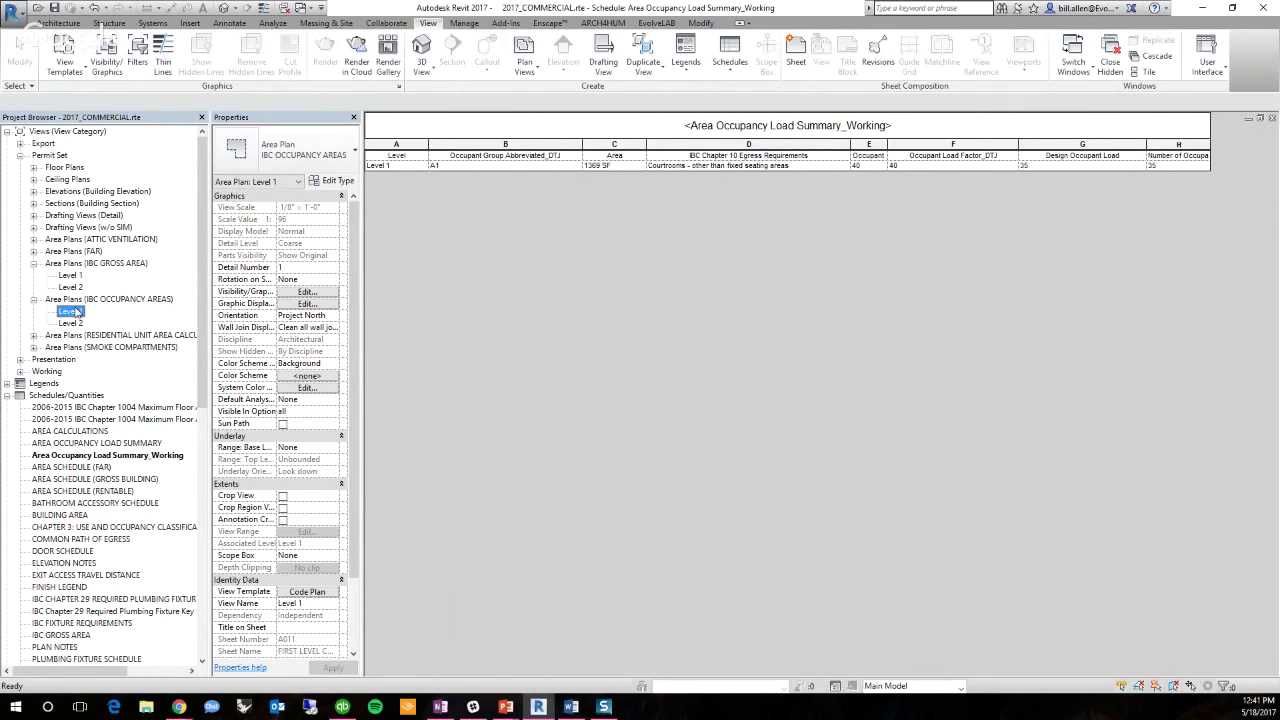
double_click(72, 311)
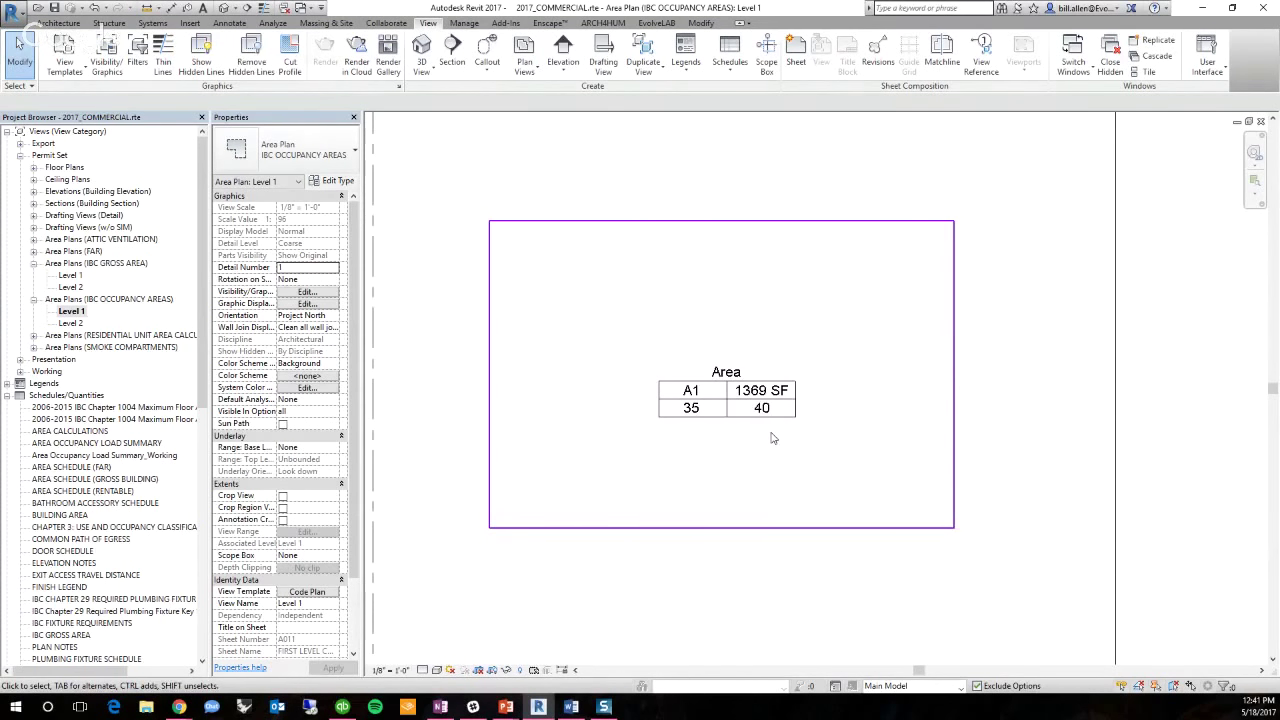
click(692, 410)
scroll(692, 411, up, 5)
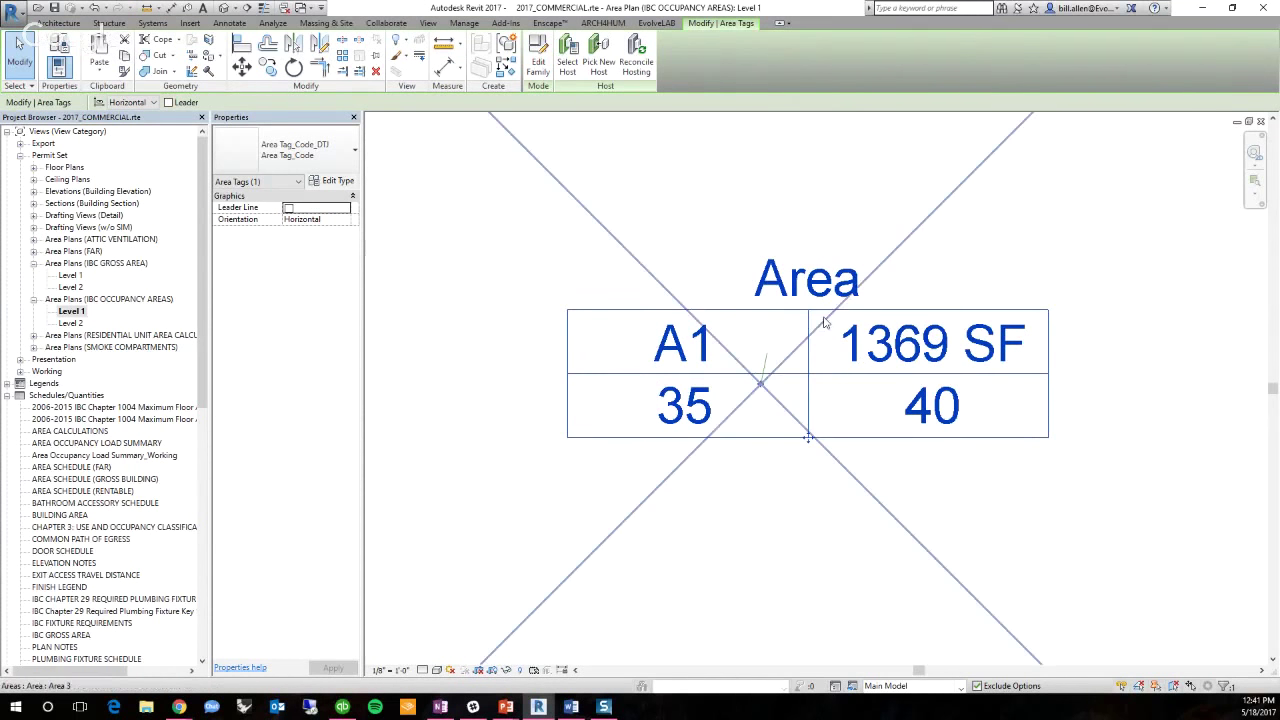
key(Escape)
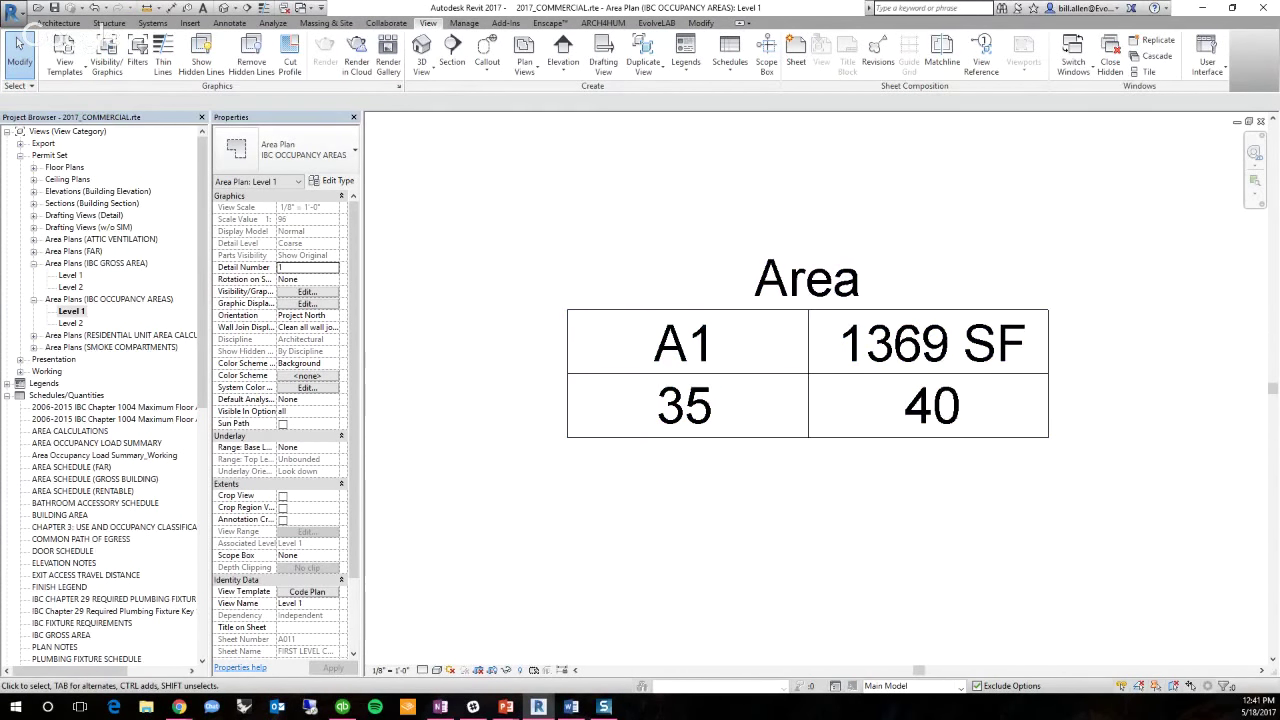
Examine the code tag's occupancy group, area, number of occupants and load factor fields
click(873, 358)
key(Escape)
click(853, 356)
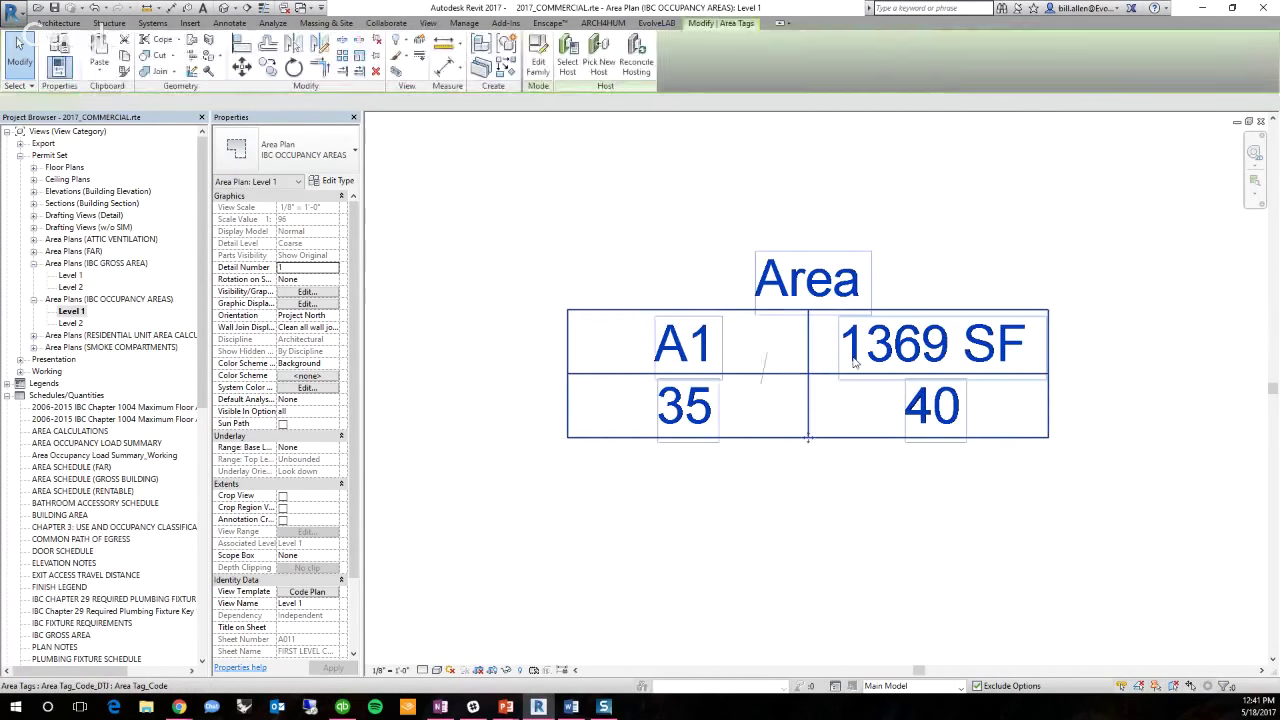
key(Escape)
click(714, 414)
key(Escape)
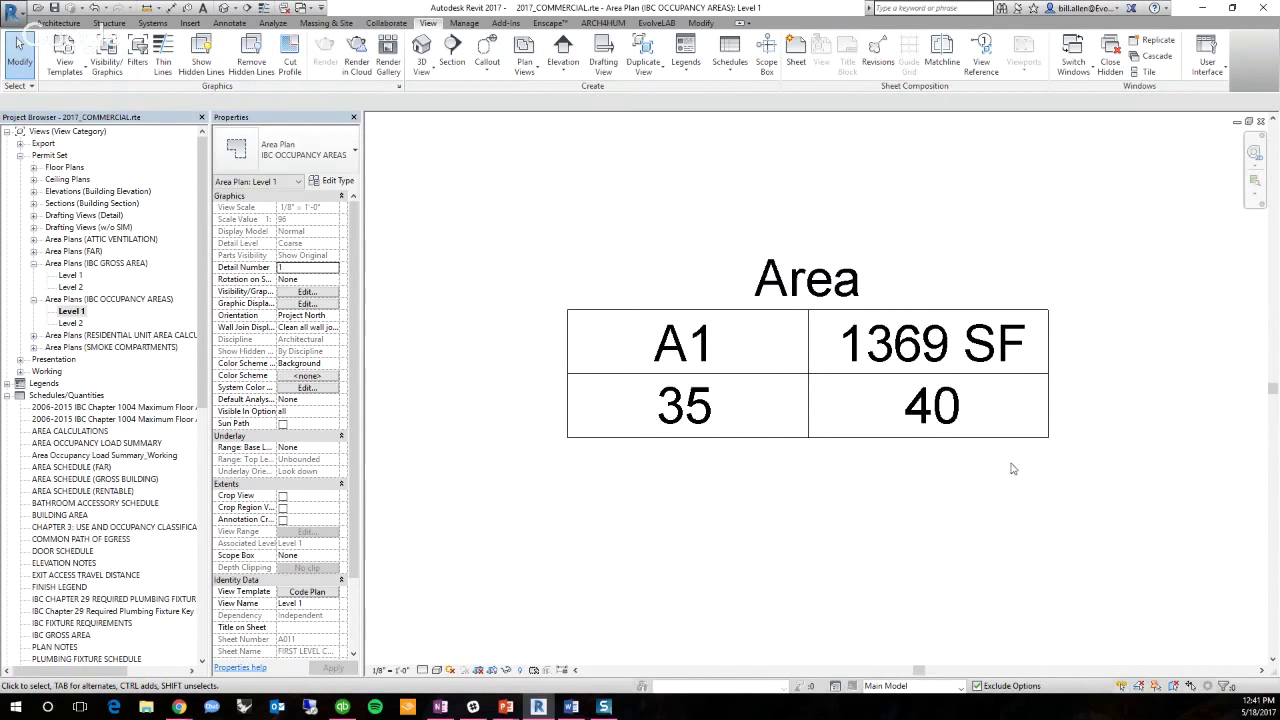
click(715, 446)
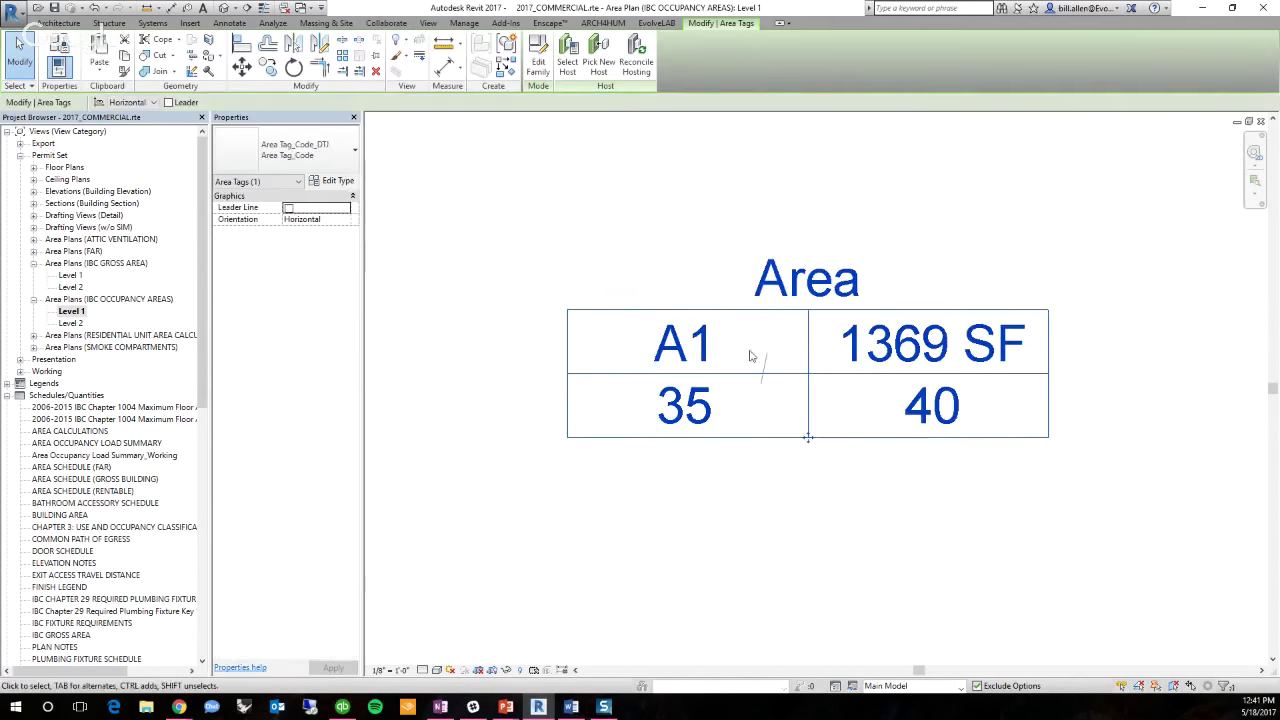
click(660, 275)
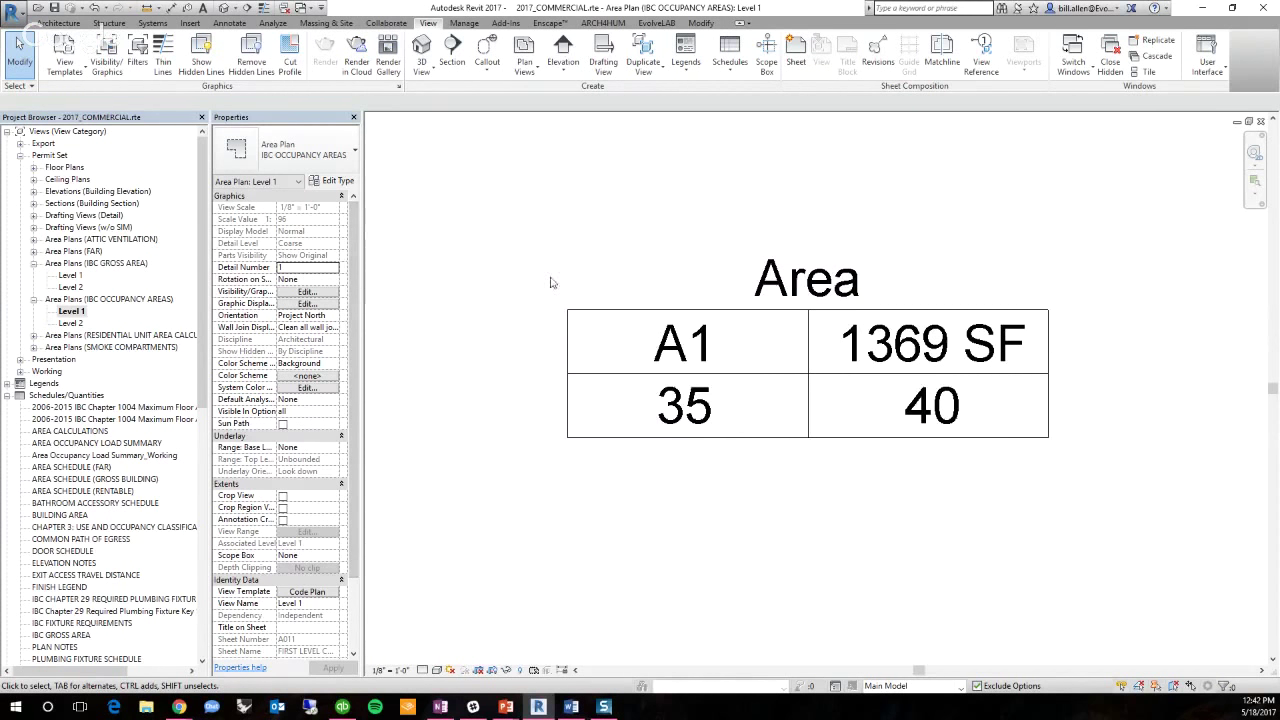
click(622, 539)
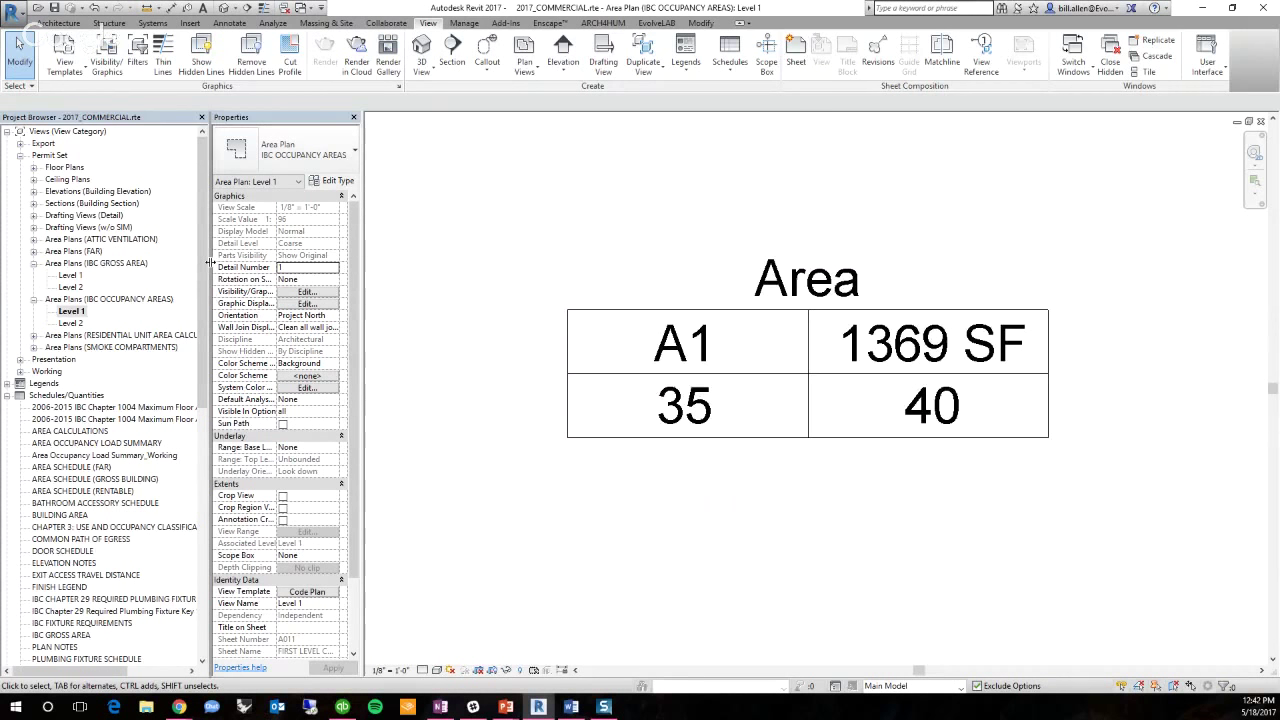
drag(207, 262, 228, 262)
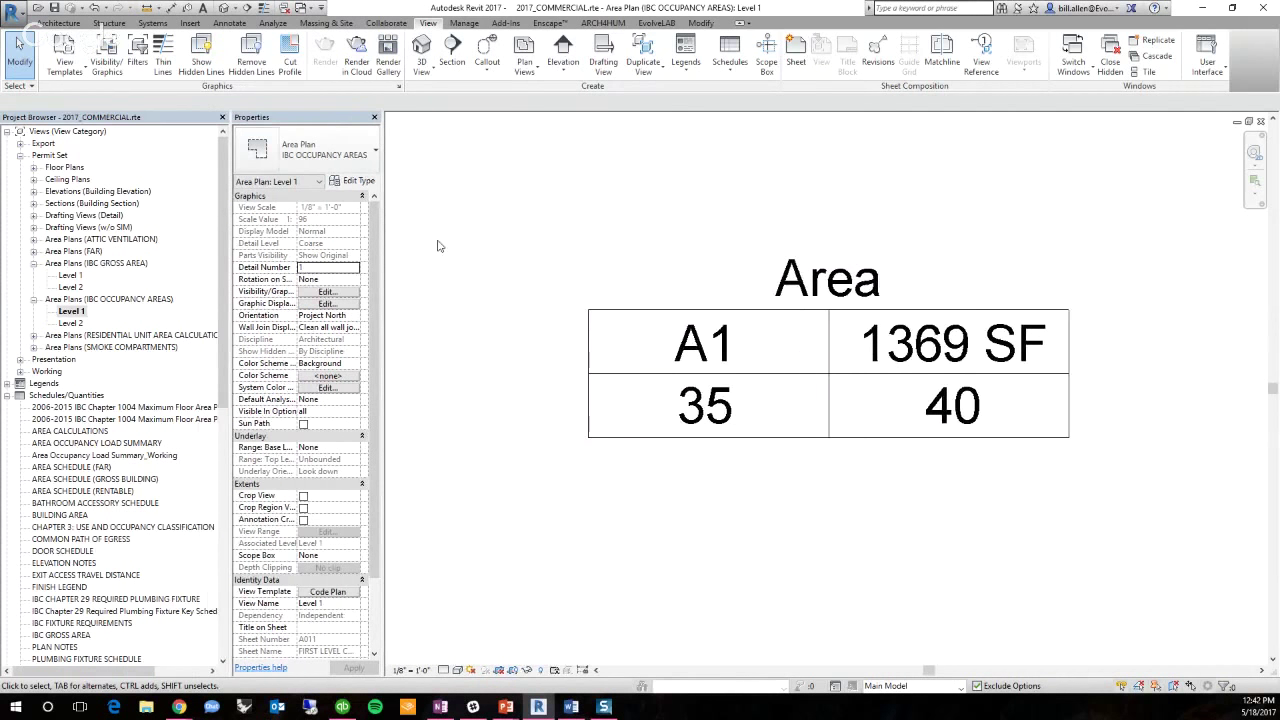
Switch to the SOLAR ACCESS PLAN sheet A0.3 of LLD Revit Template_2017.rte and check its plan viewport
click(1072, 60)
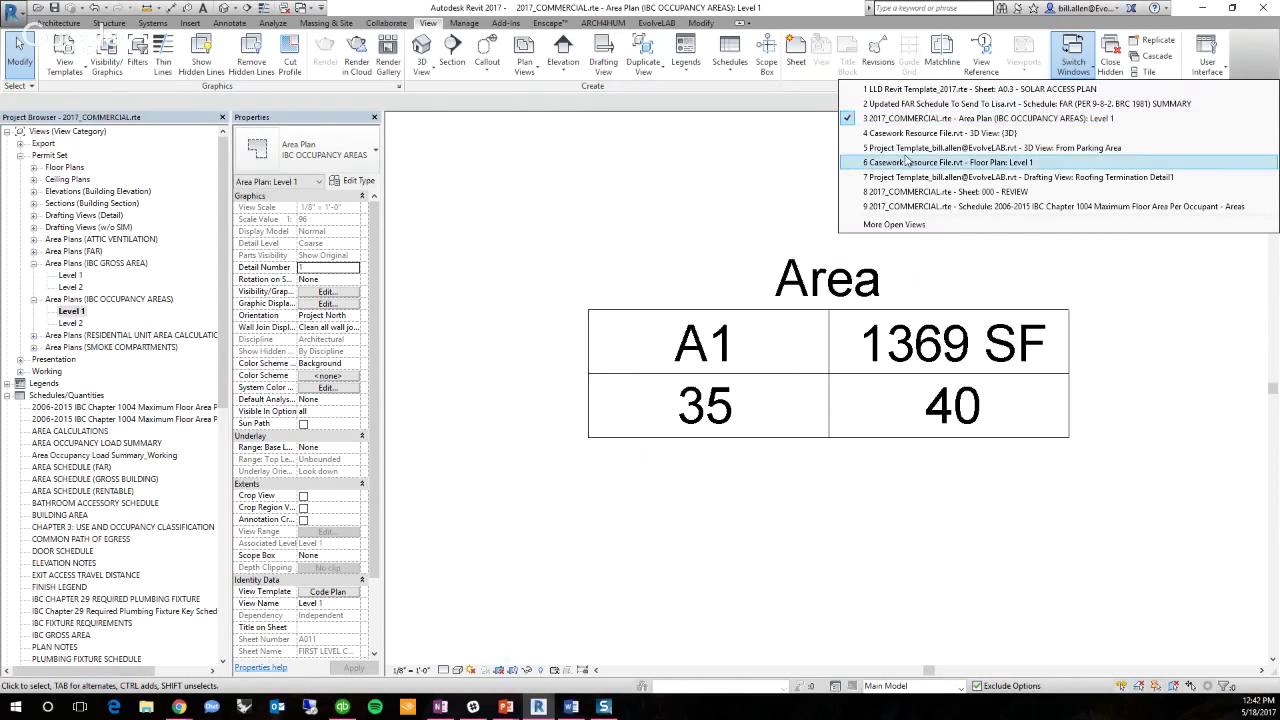
click(930, 89)
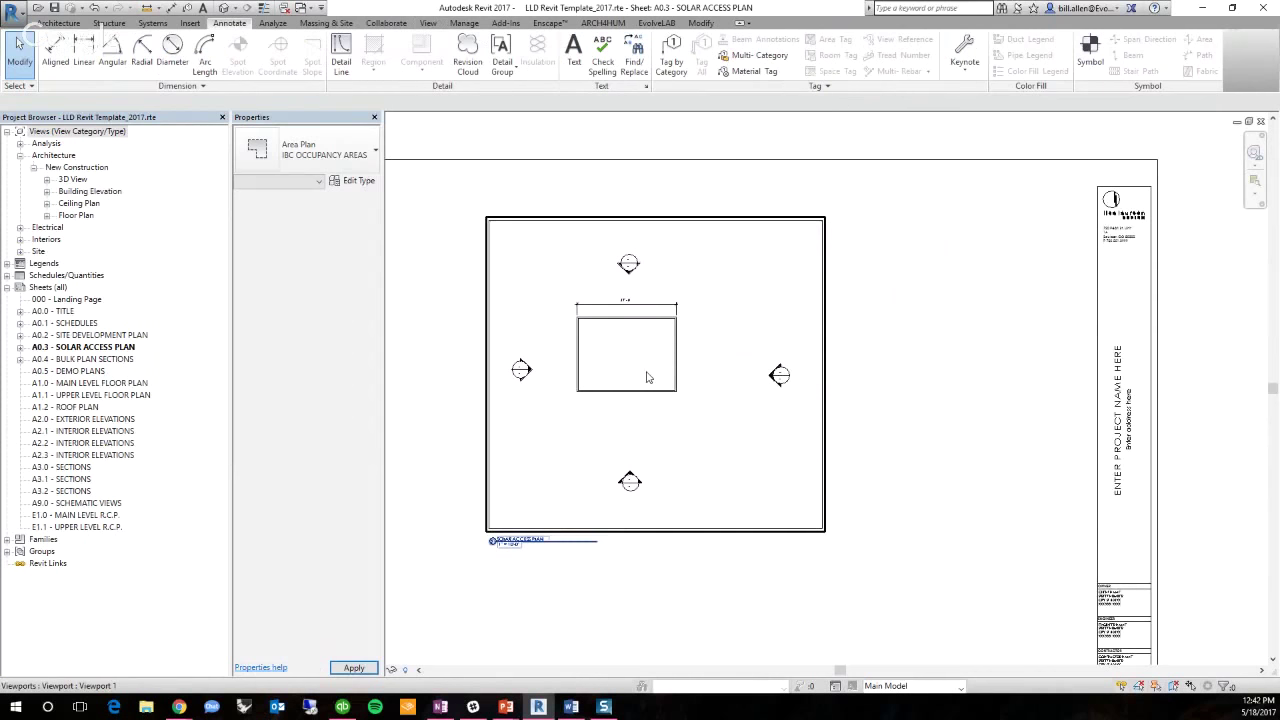
click(463, 420)
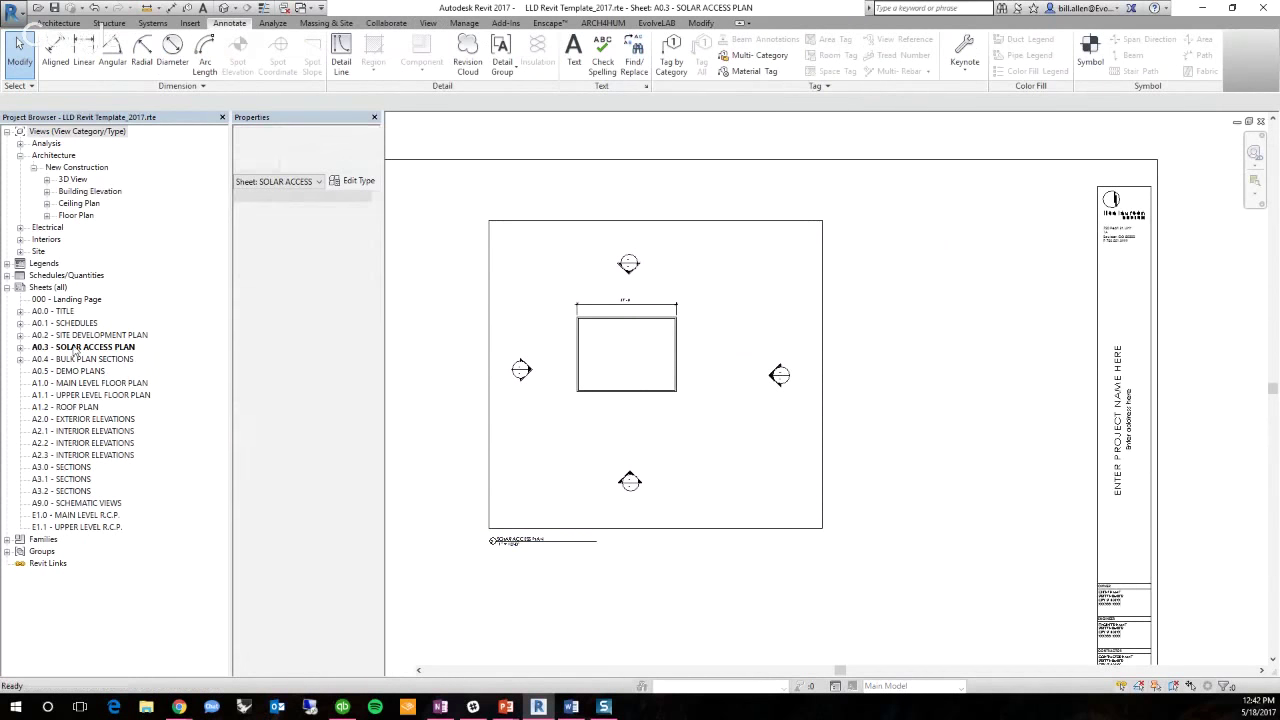
click(675, 425)
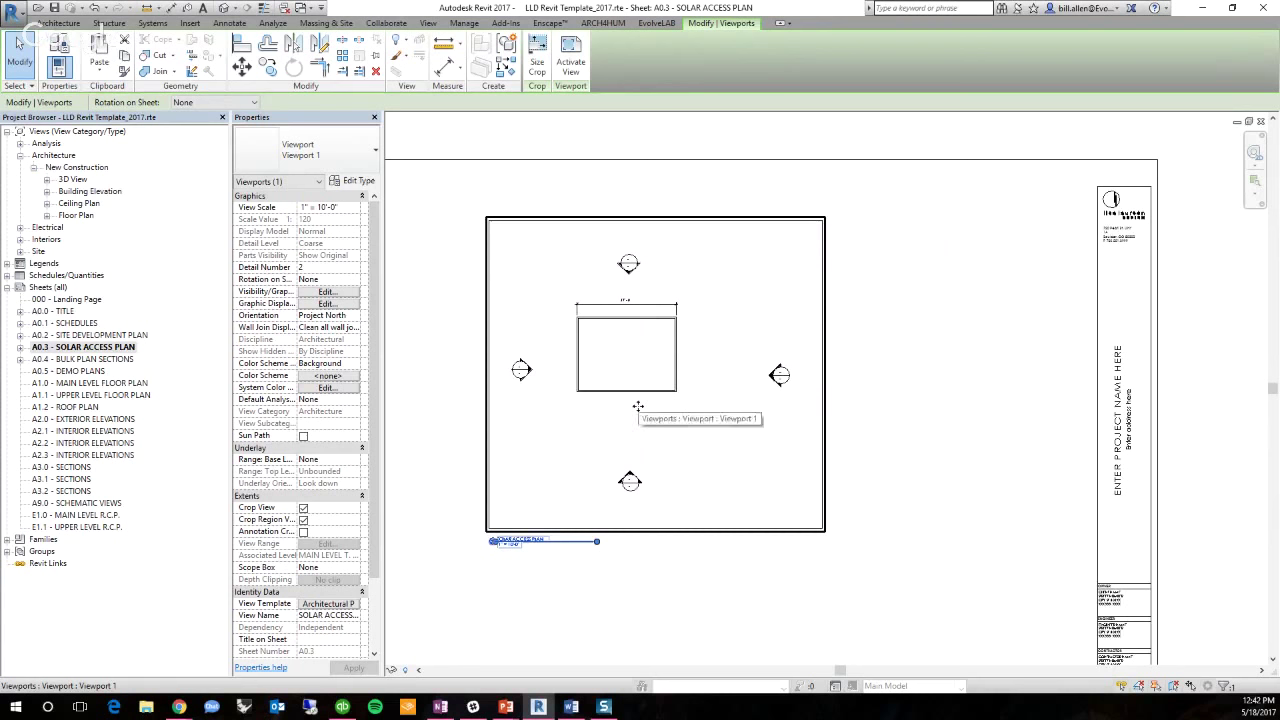
click(923, 454)
click(567, 419)
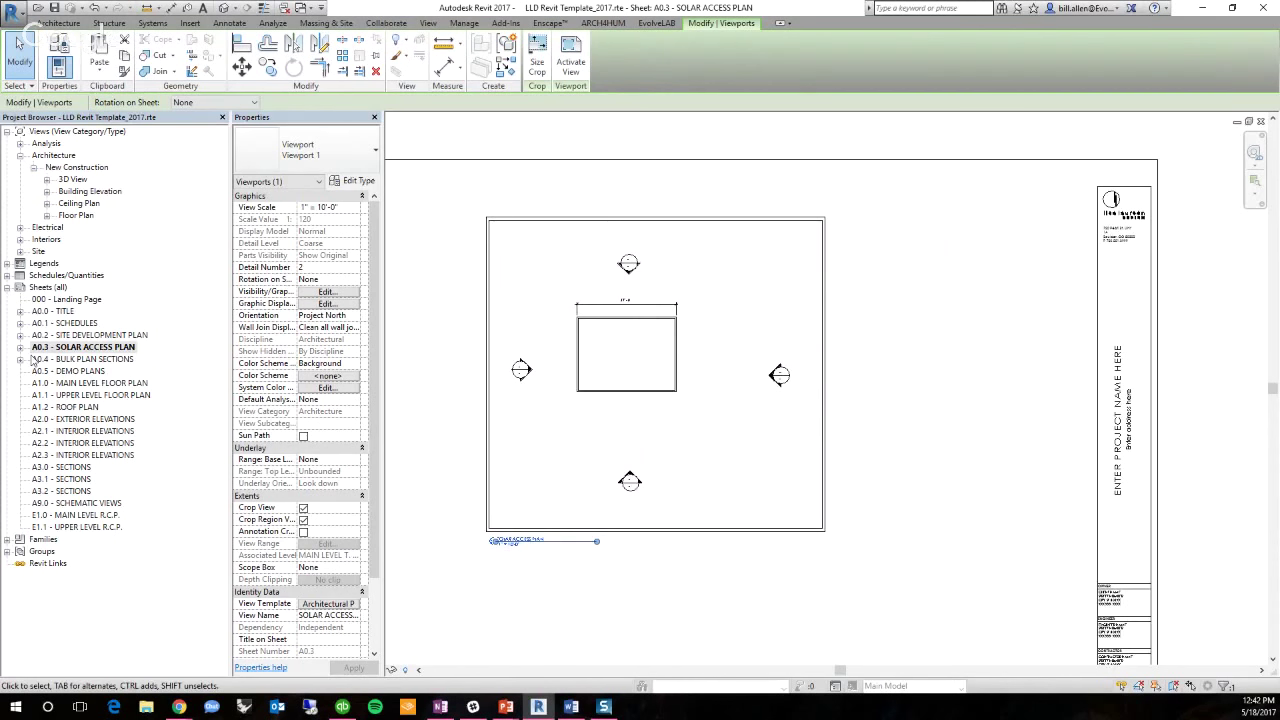
Inspect the Solar Access Calculations schedule placed below the plan on the sheet
scroll(873, 368, down, 2)
scroll(705, 505, down, 1)
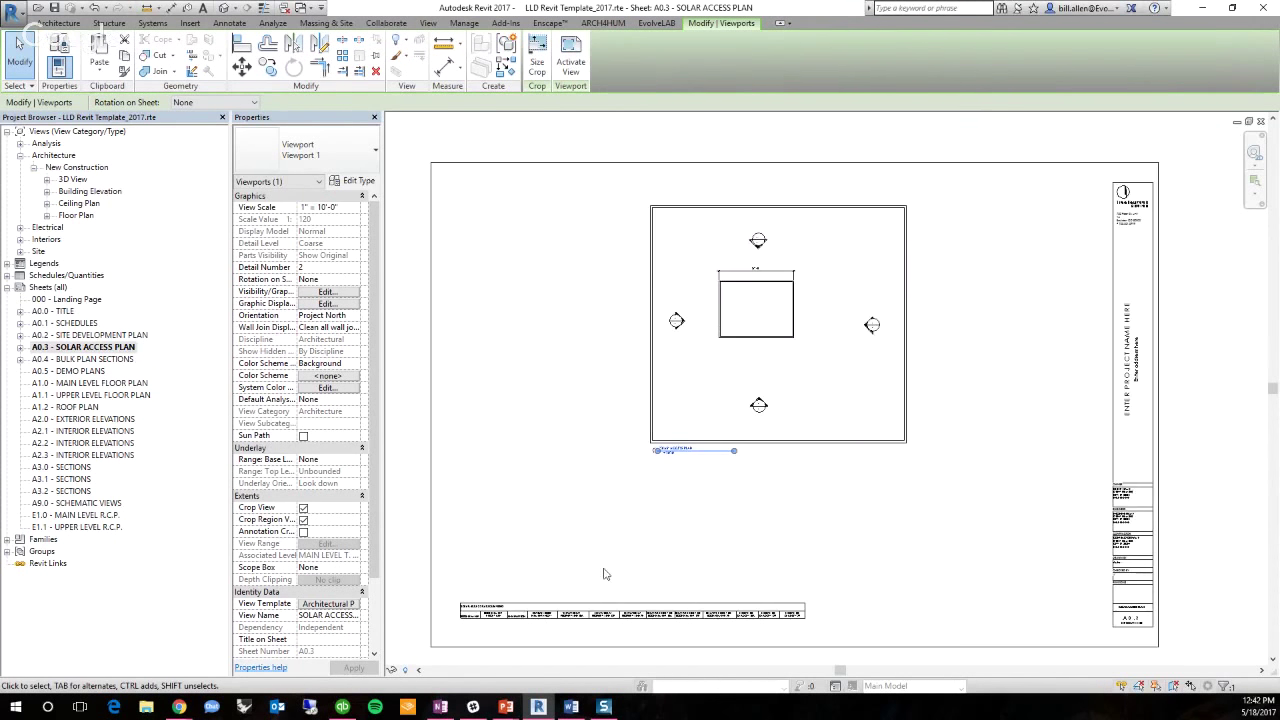
click(568, 617)
scroll(568, 617, up, 2)
mouse_move(578, 569)
mouse_down()
mouse_move(554, 534)
mouse_move(566, 542)
mouse_up()
click(589, 451)
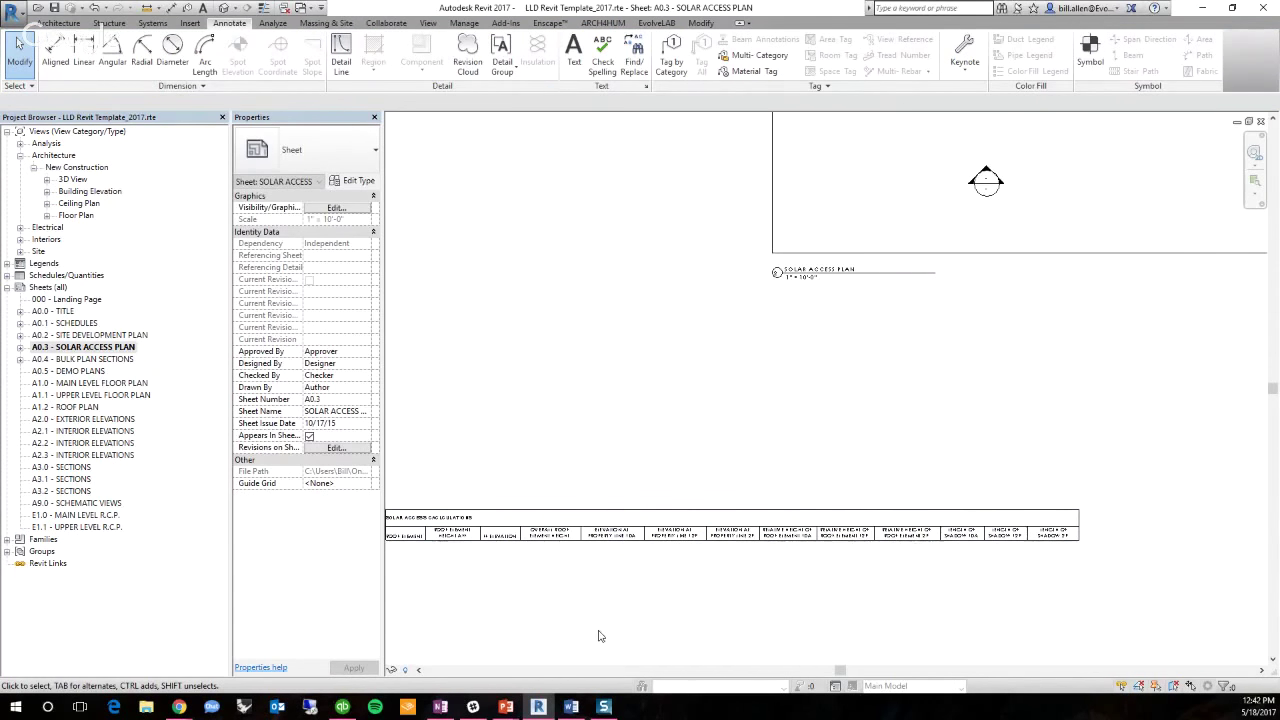
scroll(600, 636, down, 3)
Activate the solar access plan viewport and try to place a Solar Analysis component below the building outline
double_click(809, 380)
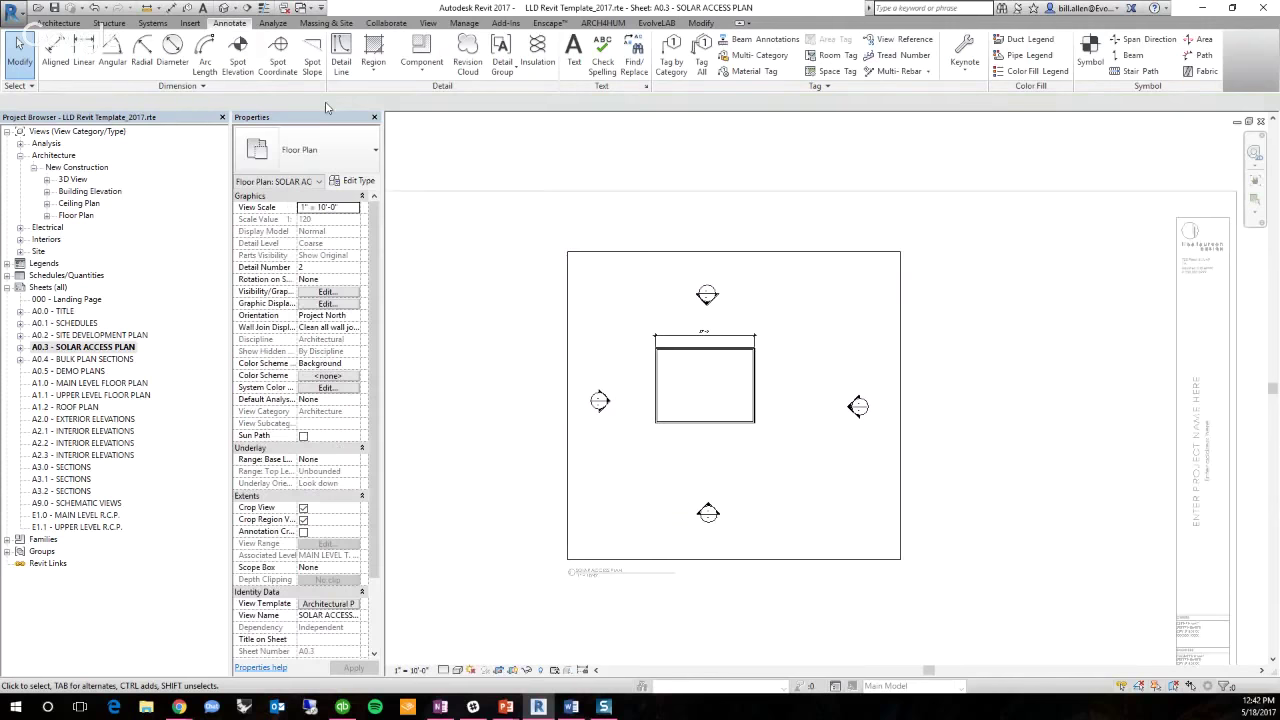
click(57, 23)
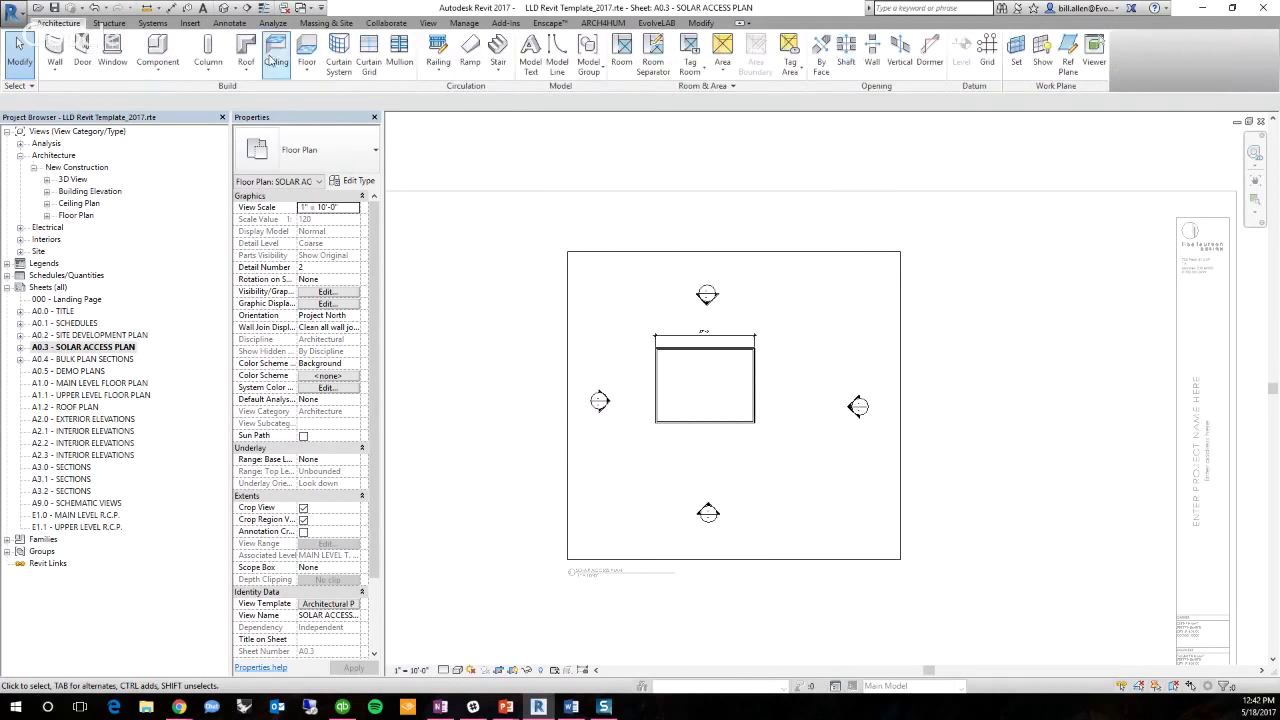
click(176, 52)
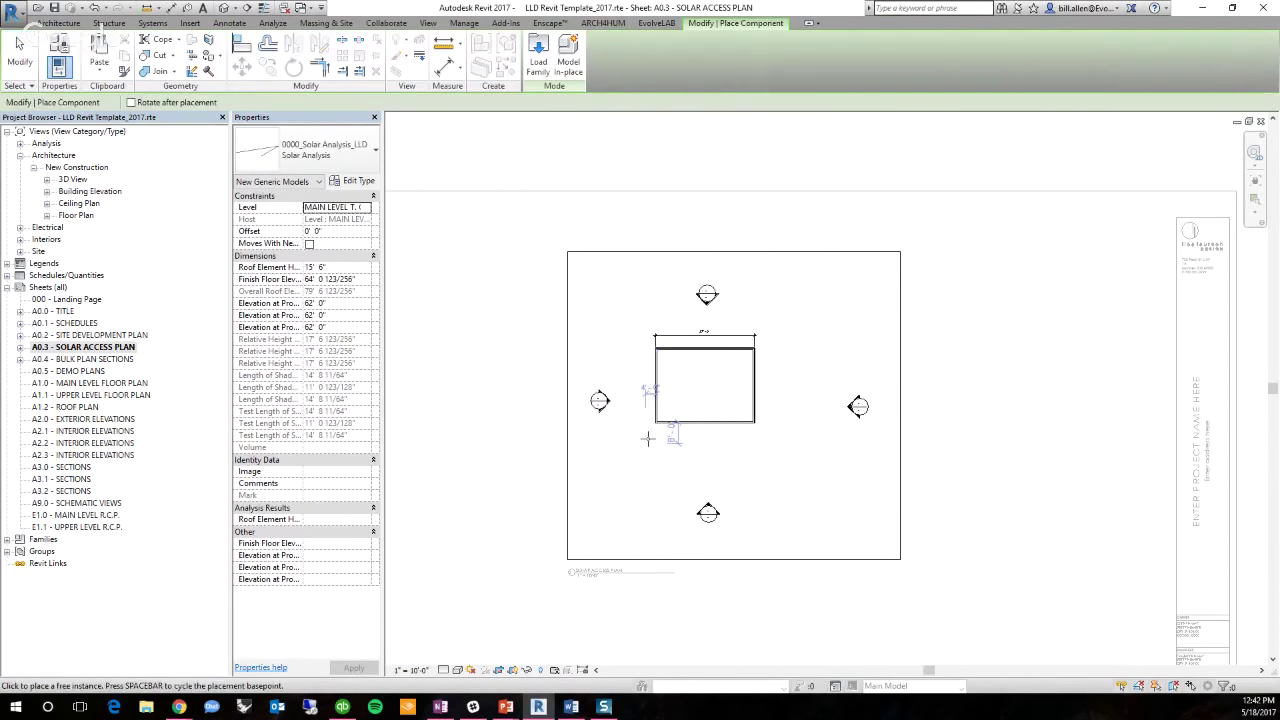
scroll(630, 480, up, 3)
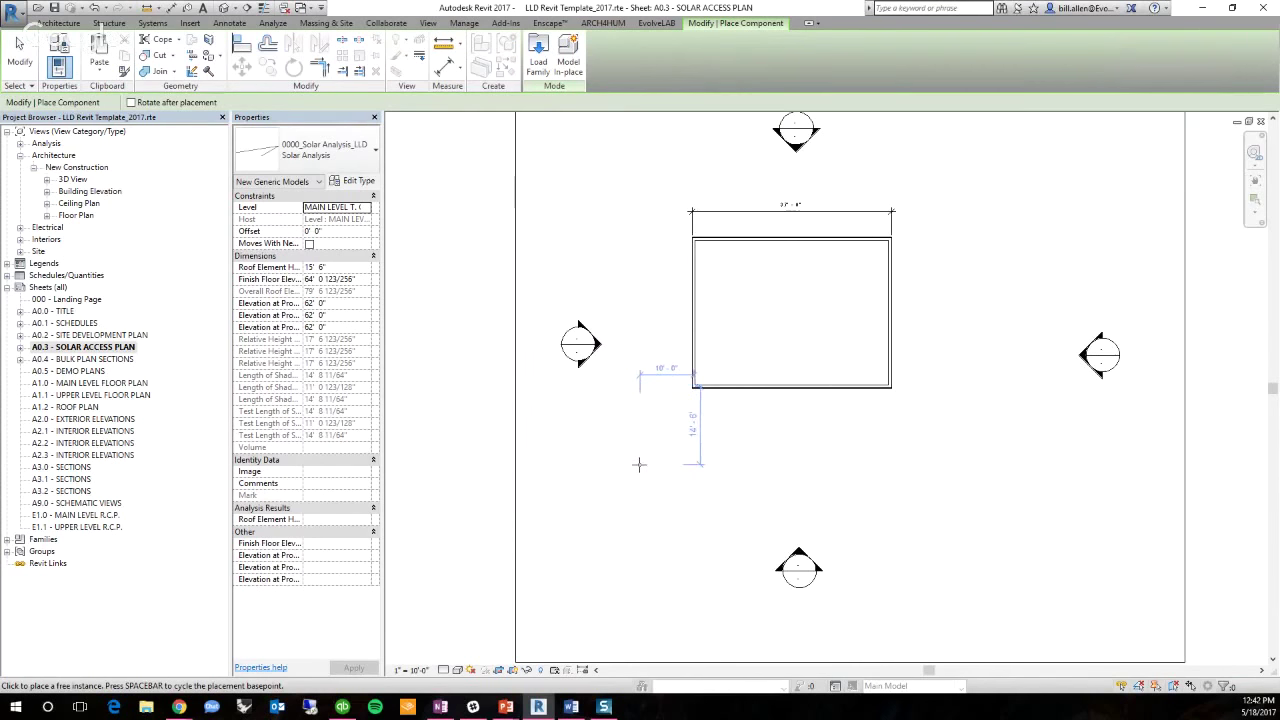
click(686, 513)
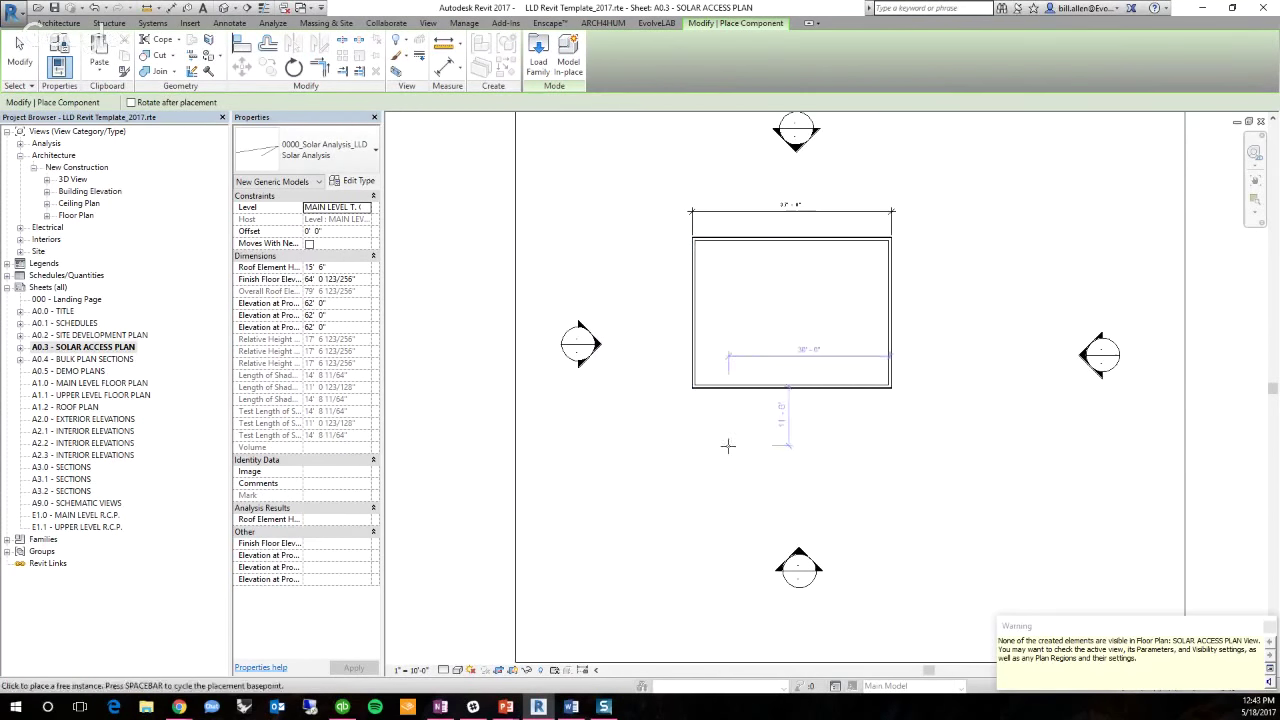
Leave component placement and undo the placement along with the earlier edits to the solar access plan
key(Escape)
key(Escape)
key(ctrl+z)
key(ctrl+z)
key(ctrl+z)
key(ctrl+z)
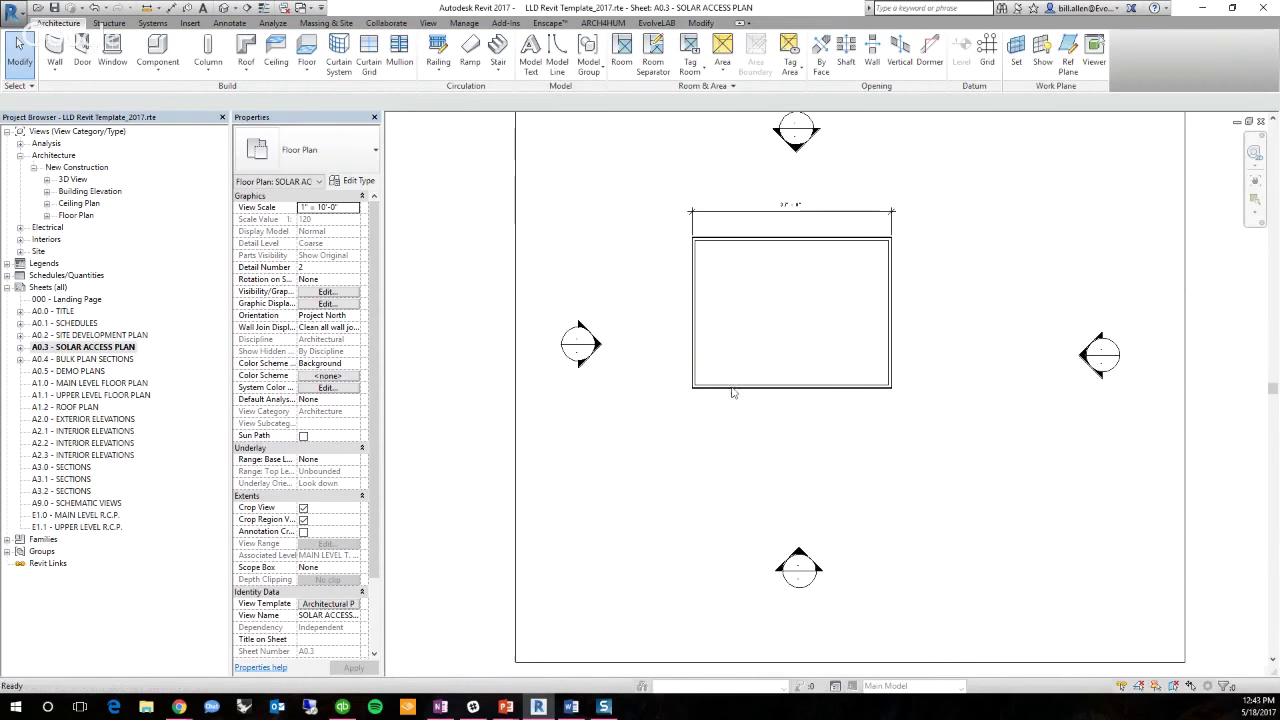
key(ctrl+z)
key(ctrl+z)
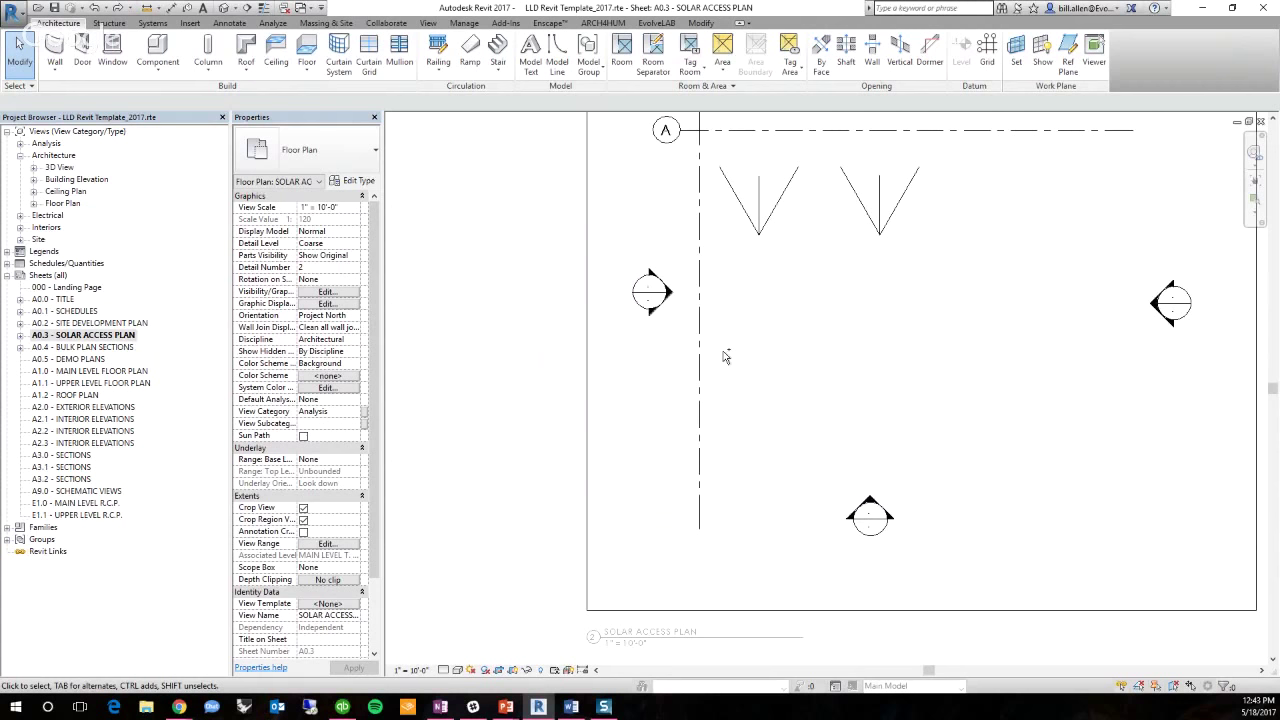
Deactivate the solar access plan view to return to the sheet
scroll(726, 357, down, 3)
scroll(616, 445, up, 1)
right_click(802, 424)
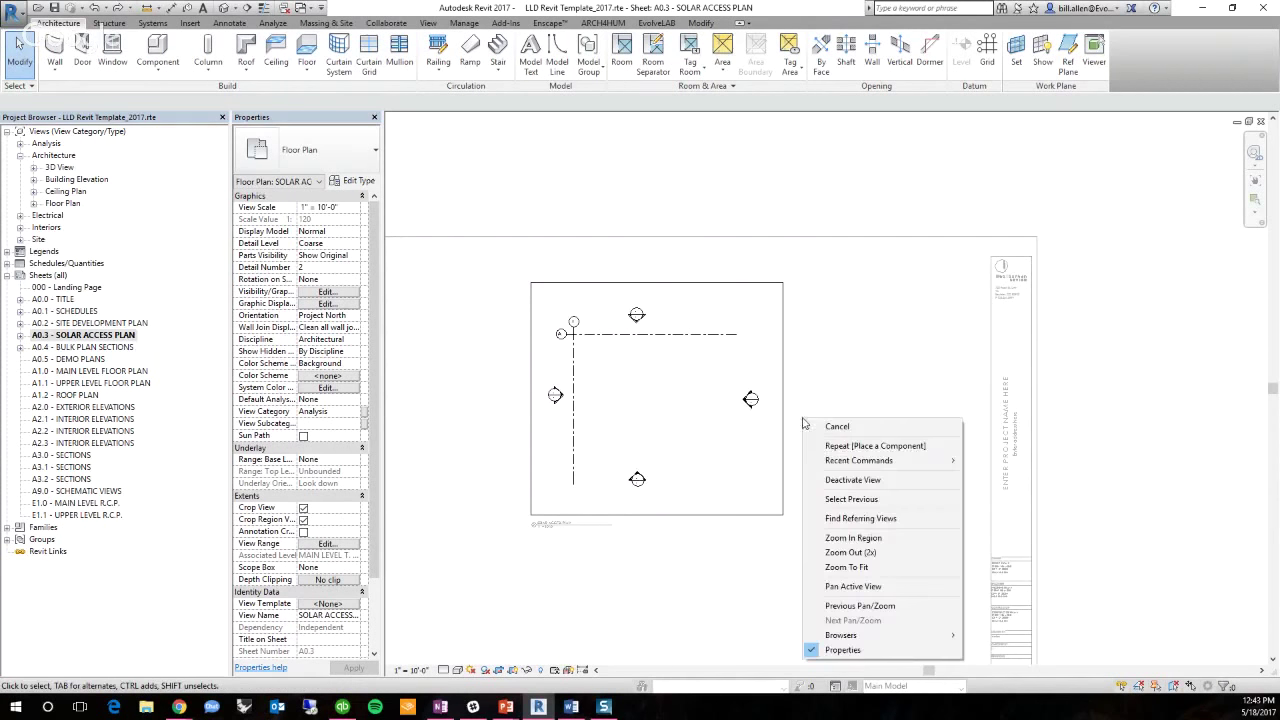
click(853, 480)
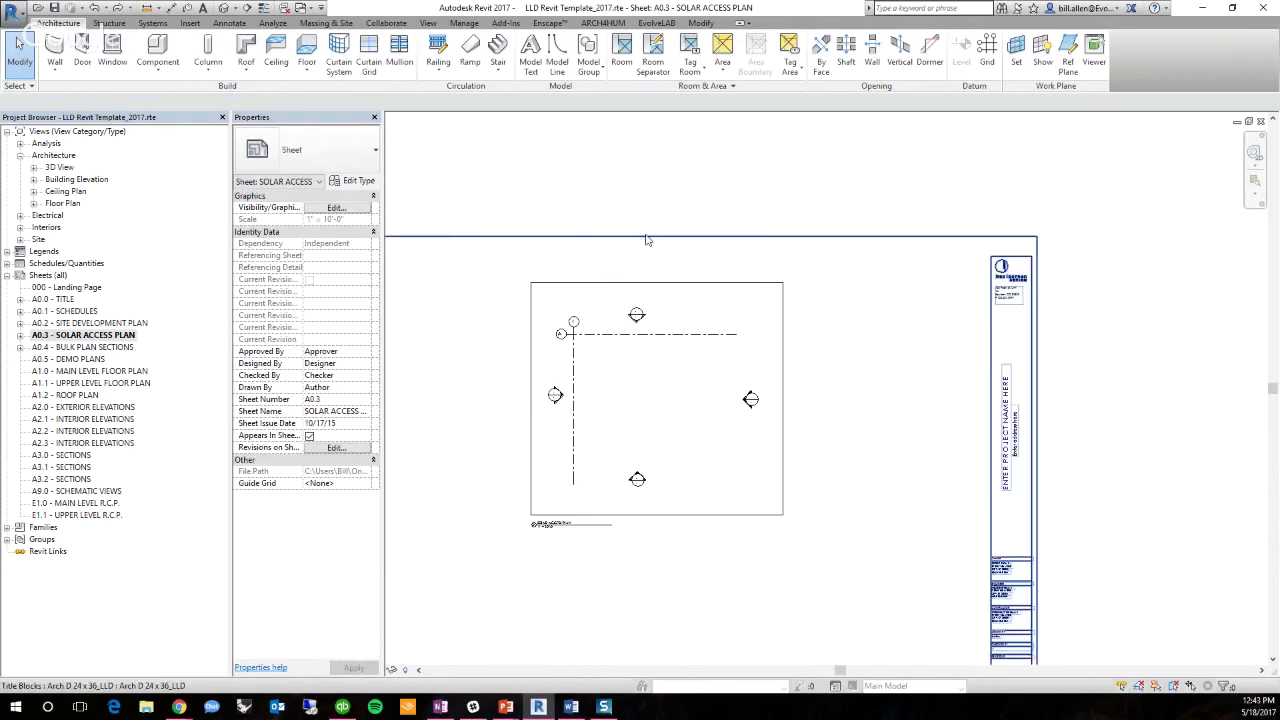
Examine the column headings of the Solar Access Calculations schedule on the sheet up close
scroll(466, 505, up, 5)
click(467, 487)
scroll(428, 479, up, 4)
click(508, 441)
scroll(481, 330, down, 4)
scroll(481, 336, down, 5)
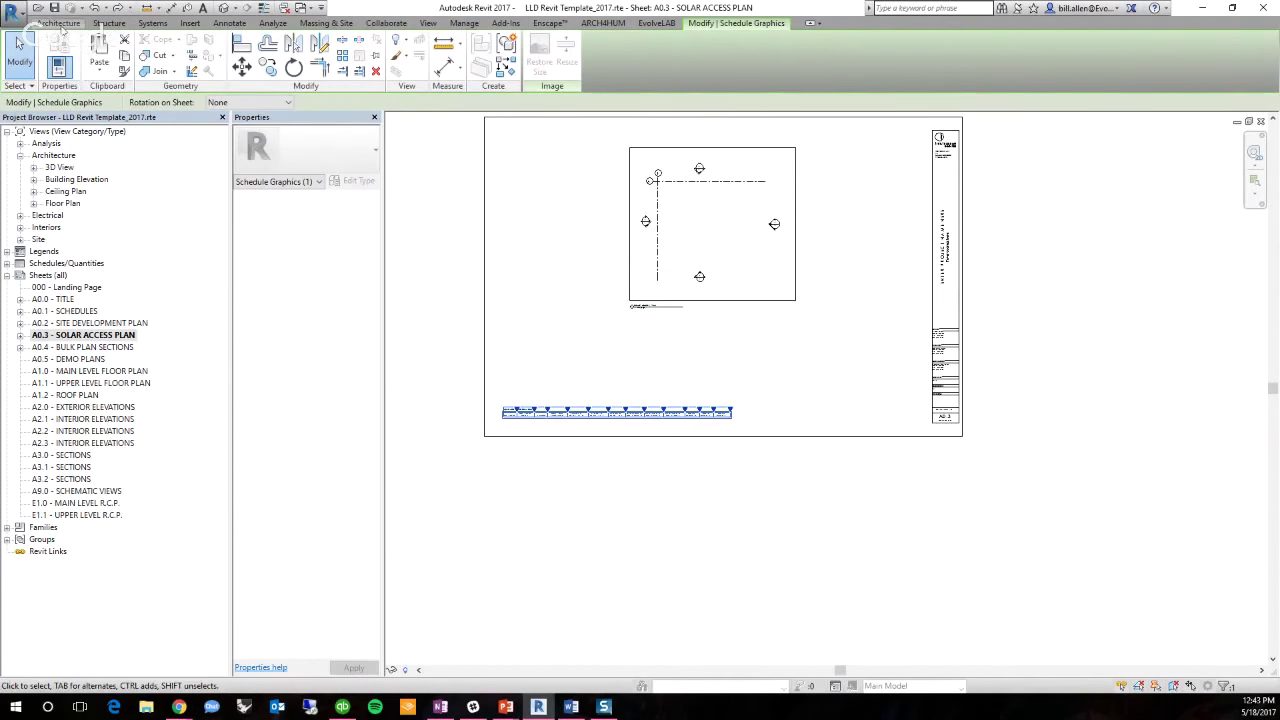
Reactivate the solar access plan viewport and place a Solar Analysis component about 13' 6" from the vertical grid line
click(696, 237)
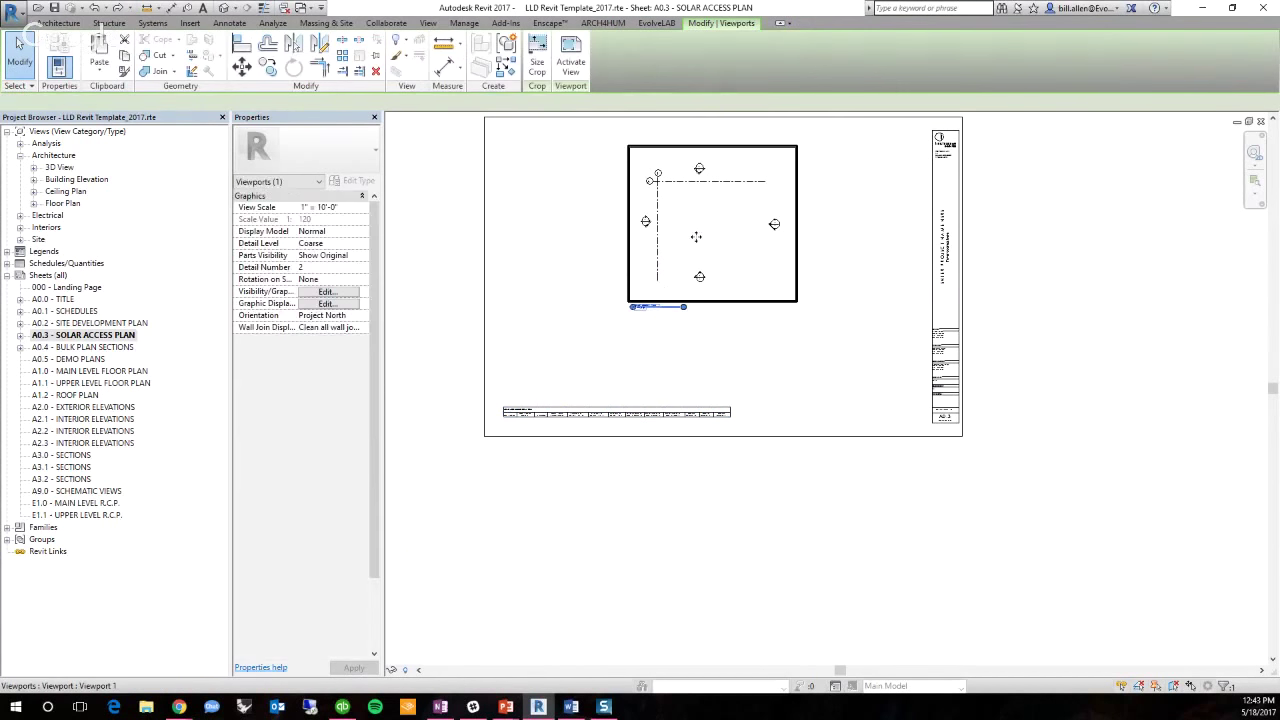
double_click(696, 237)
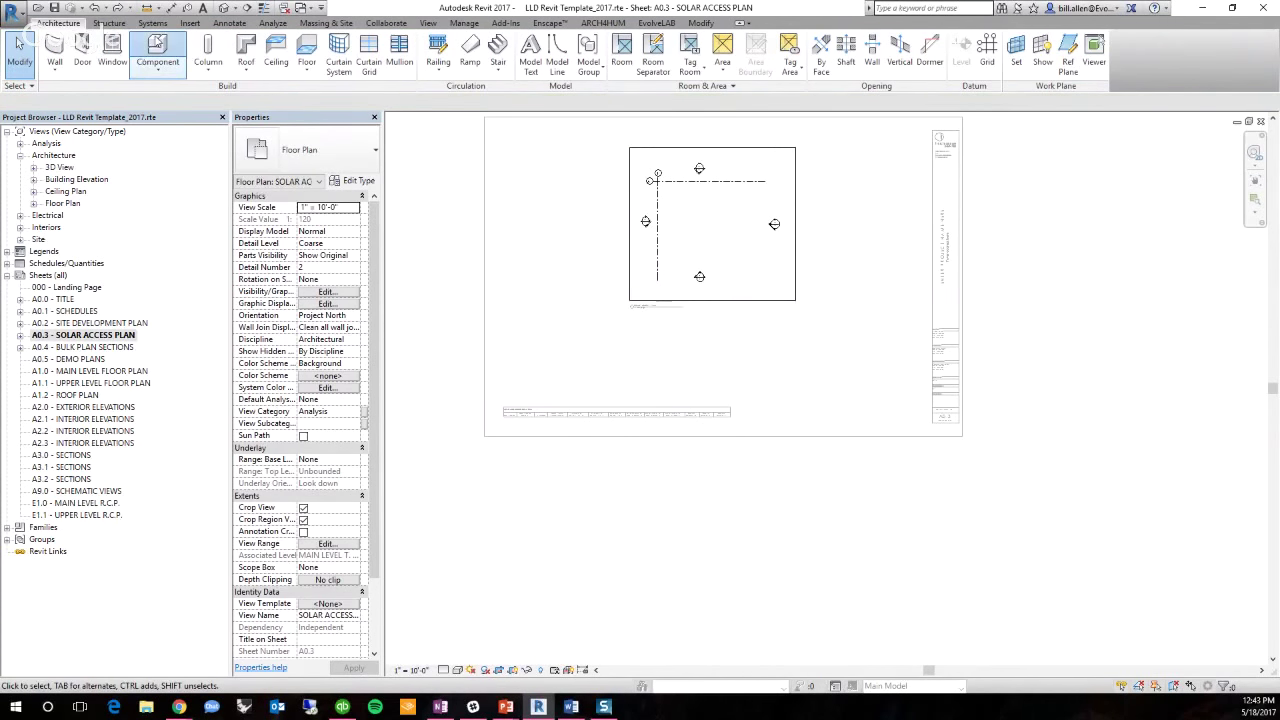
click(157, 50)
scroll(676, 194, up, 2)
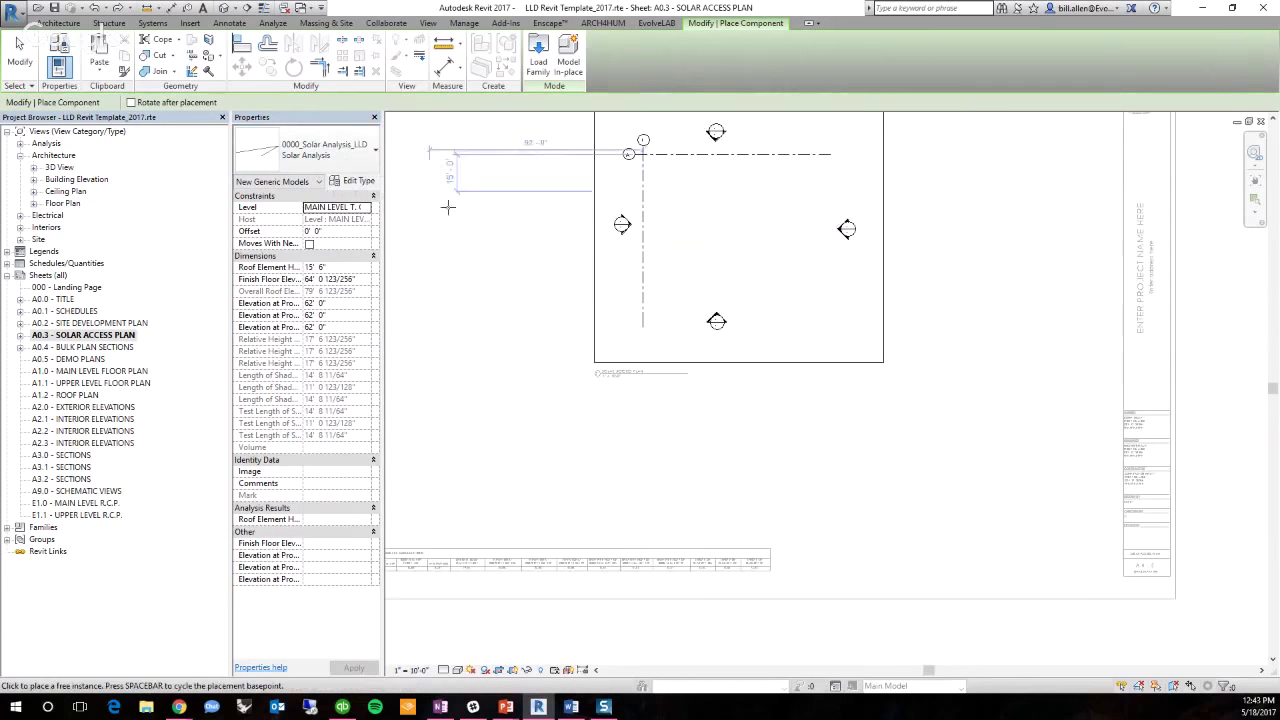
scroll(674, 285, up, 2)
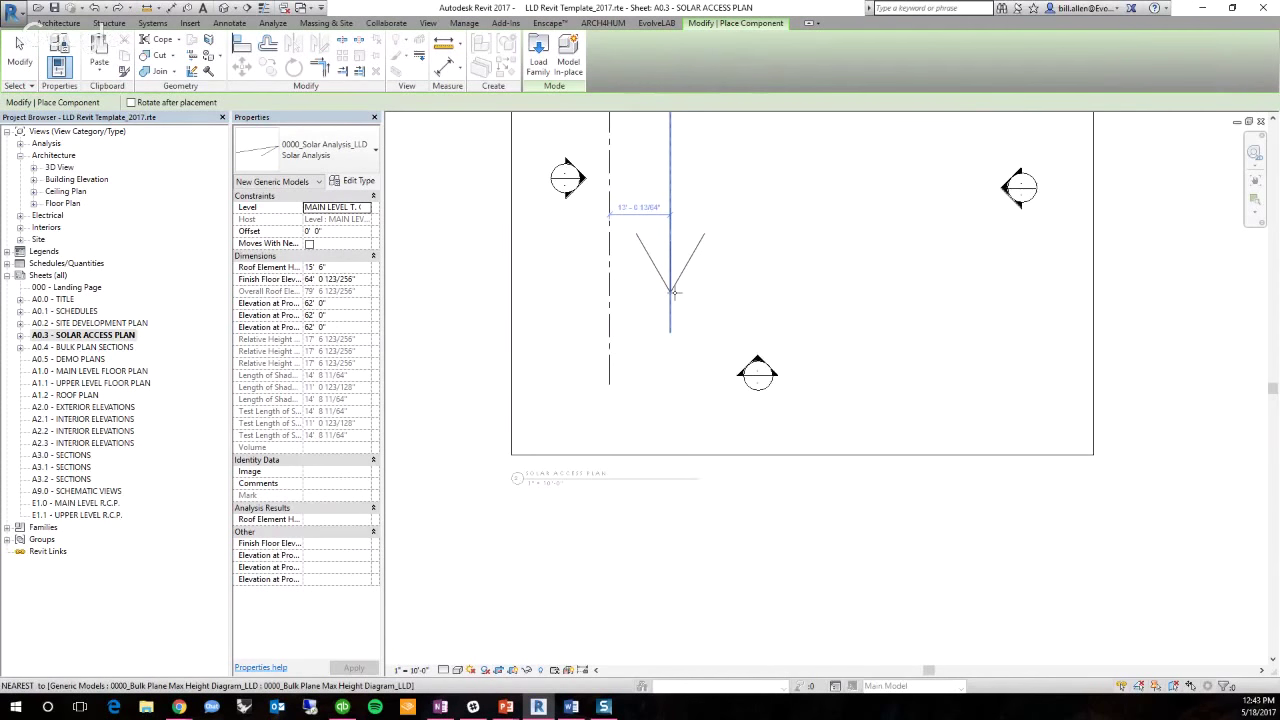
click(670, 291)
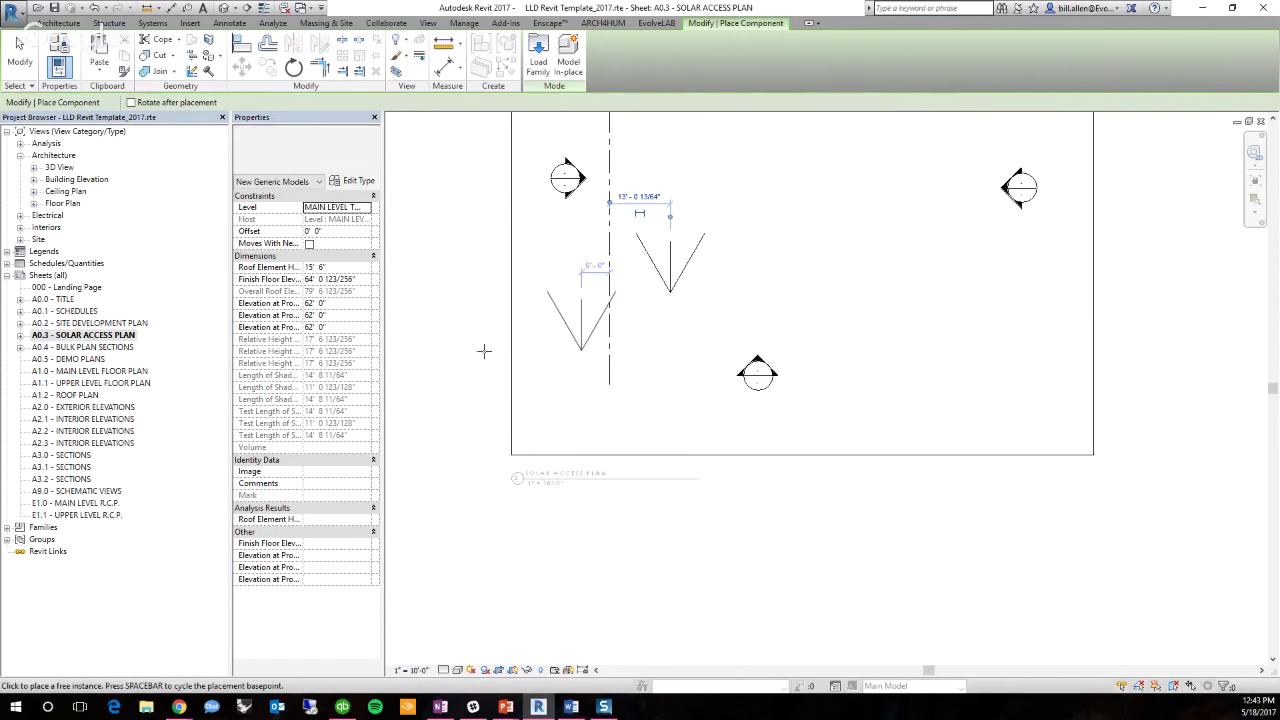
key(Escape)
Open the 0000_Solar Analysis_LLD family, review its shadow length parameters and formulas, and close it without changes
double_click(685, 272)
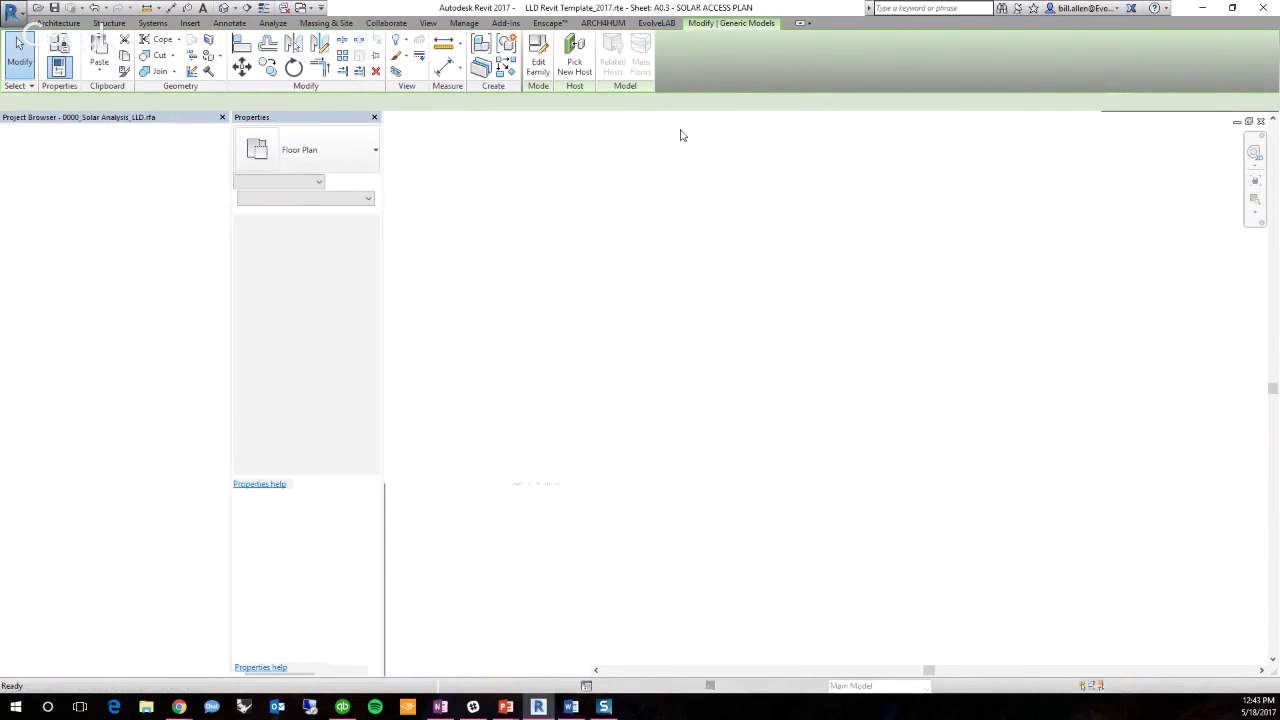
click(80, 68)
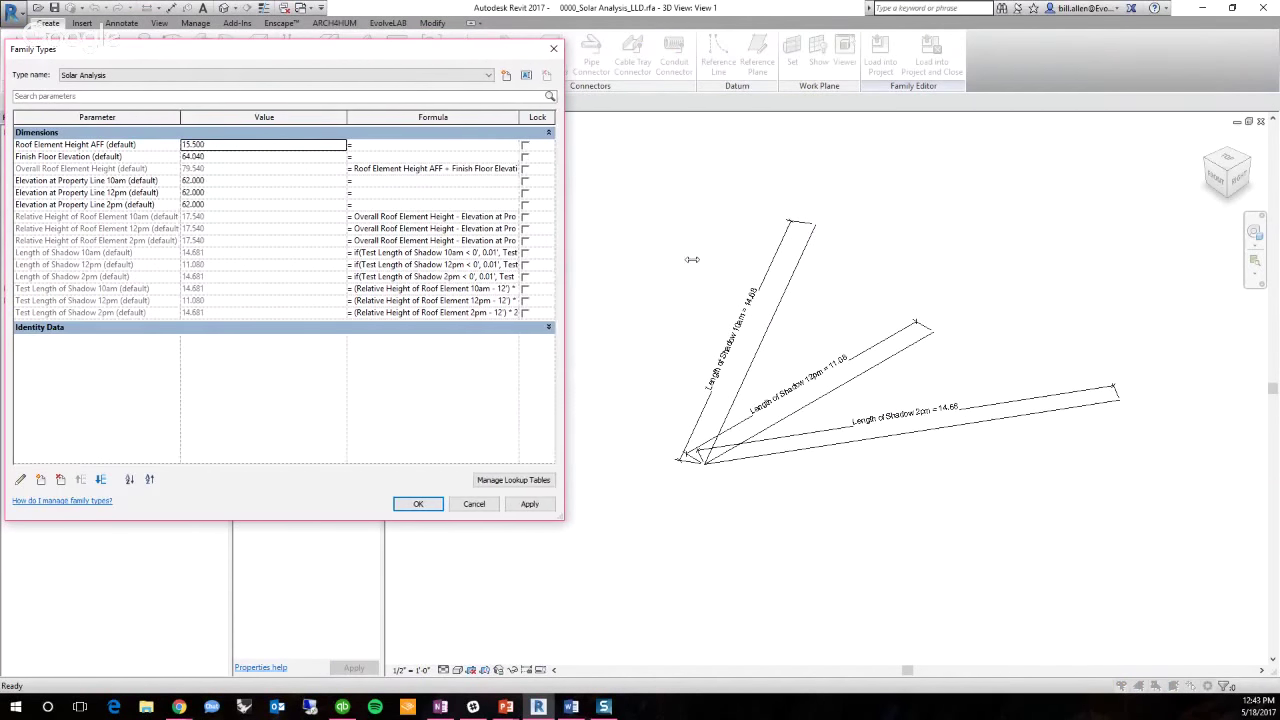
drag(560, 275, 915, 262)
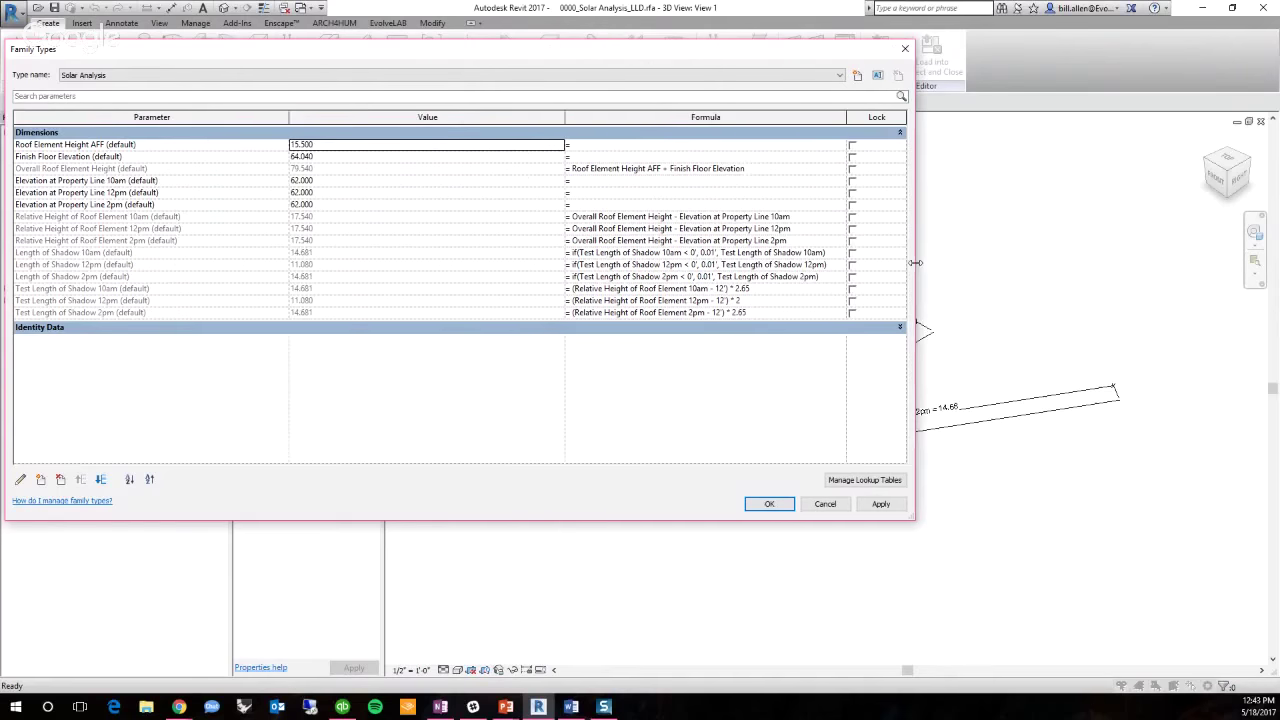
click(825, 503)
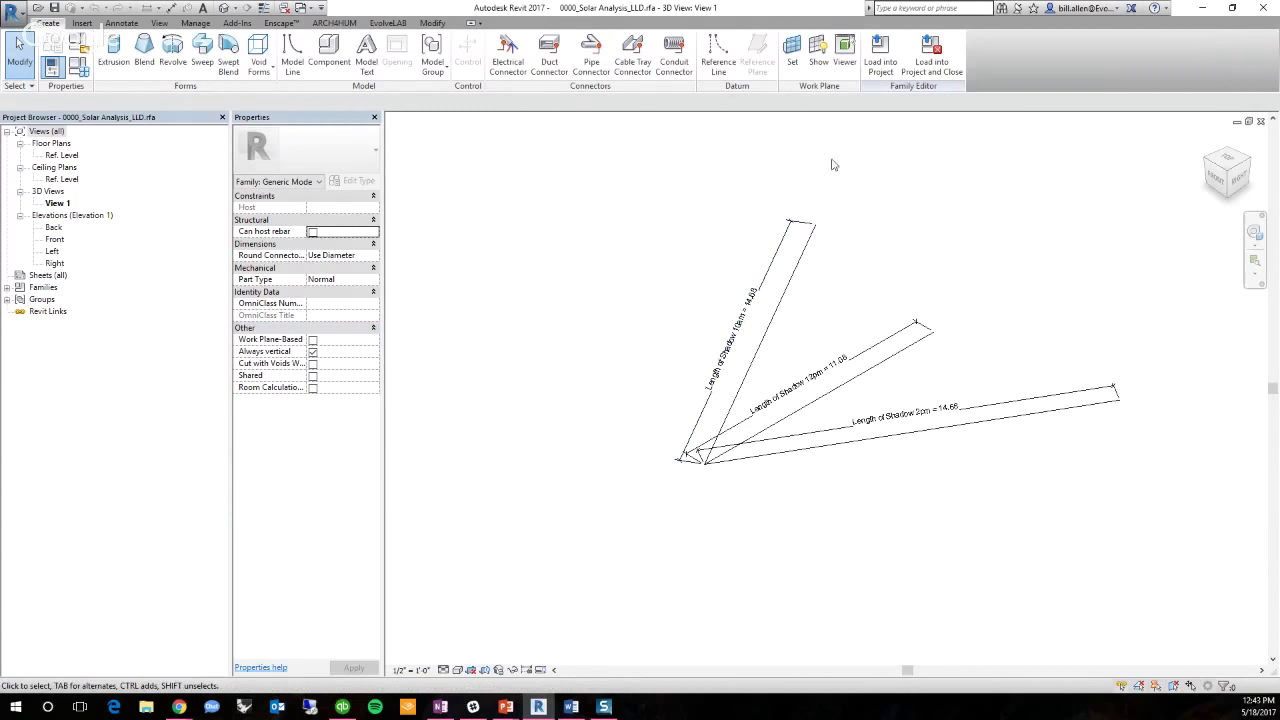
click(1261, 121)
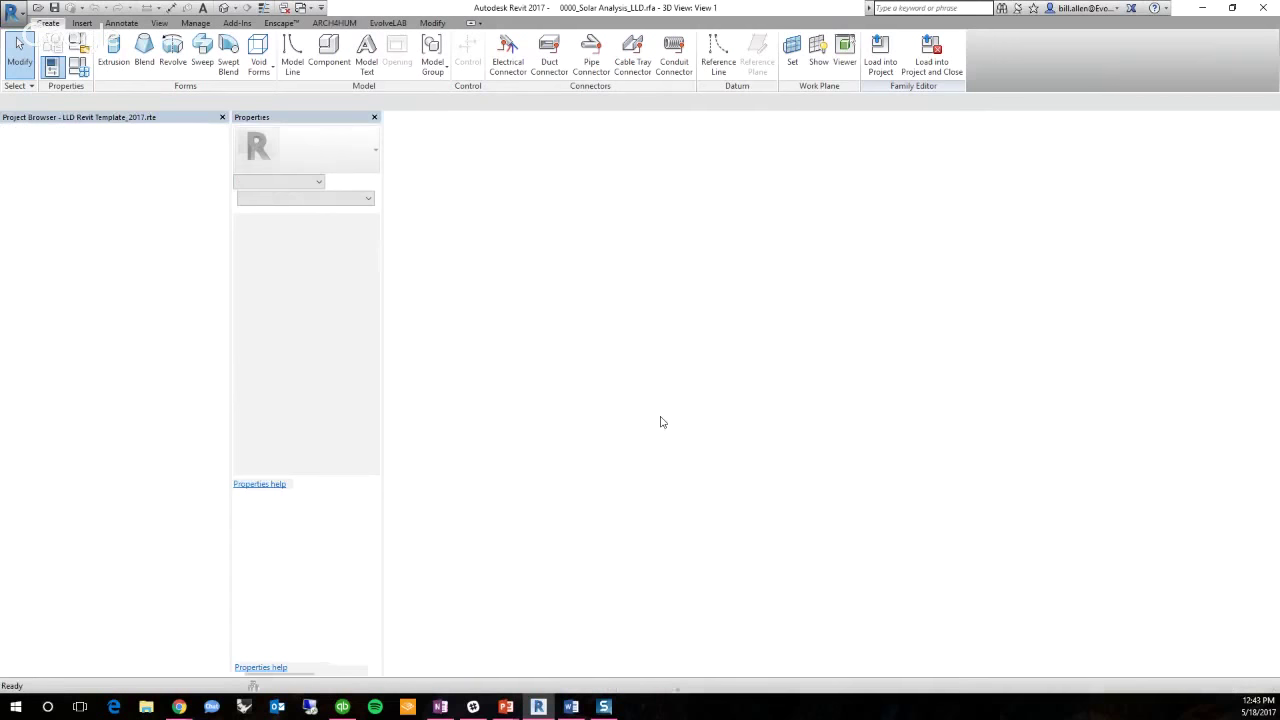
Check the overlapping Bulk Plane Max Height Diagram and Solar Analysis components by selecting them in the plan
click(669, 290)
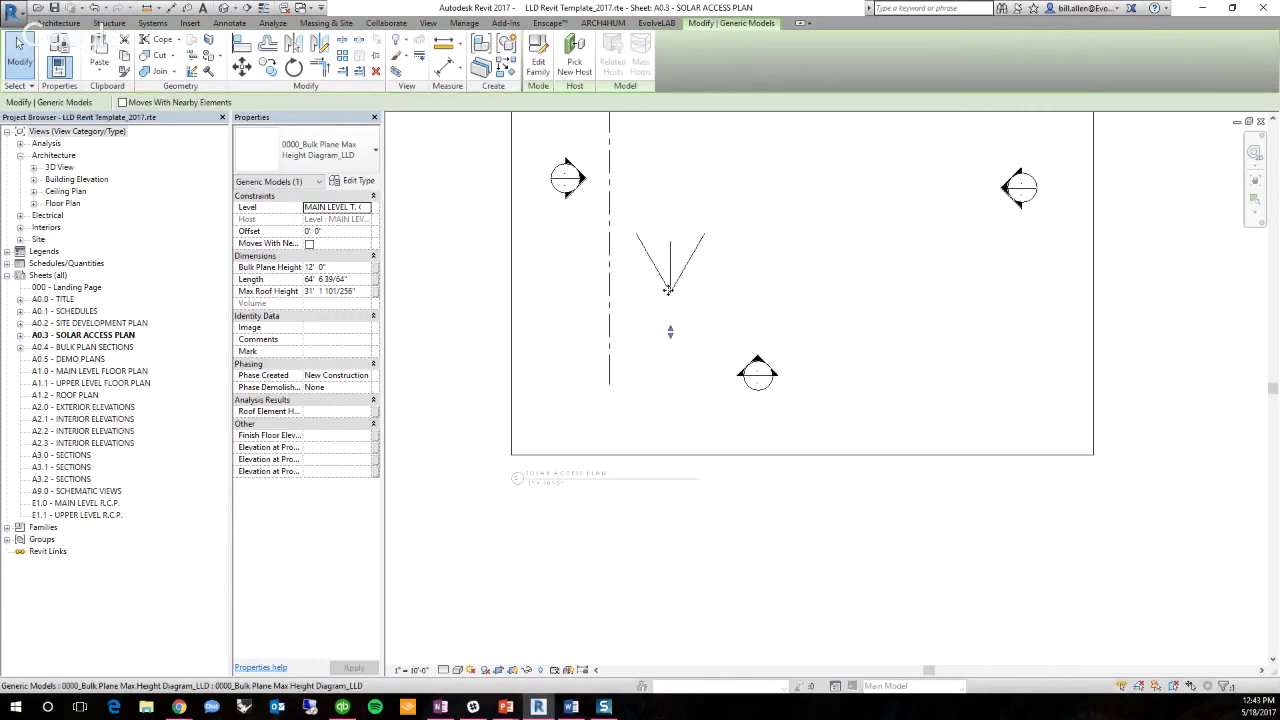
click(735, 339)
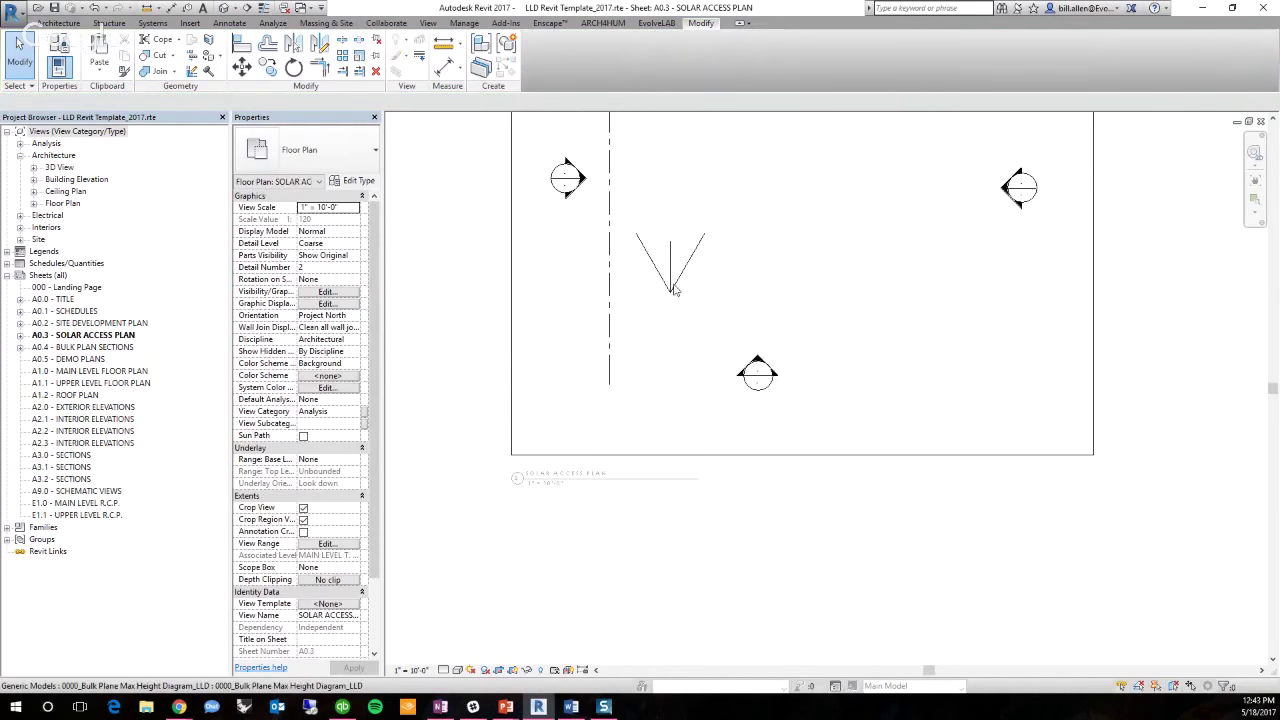
click(672, 288)
click(709, 277)
click(670, 274)
click(720, 273)
click(673, 288)
key(Escape)
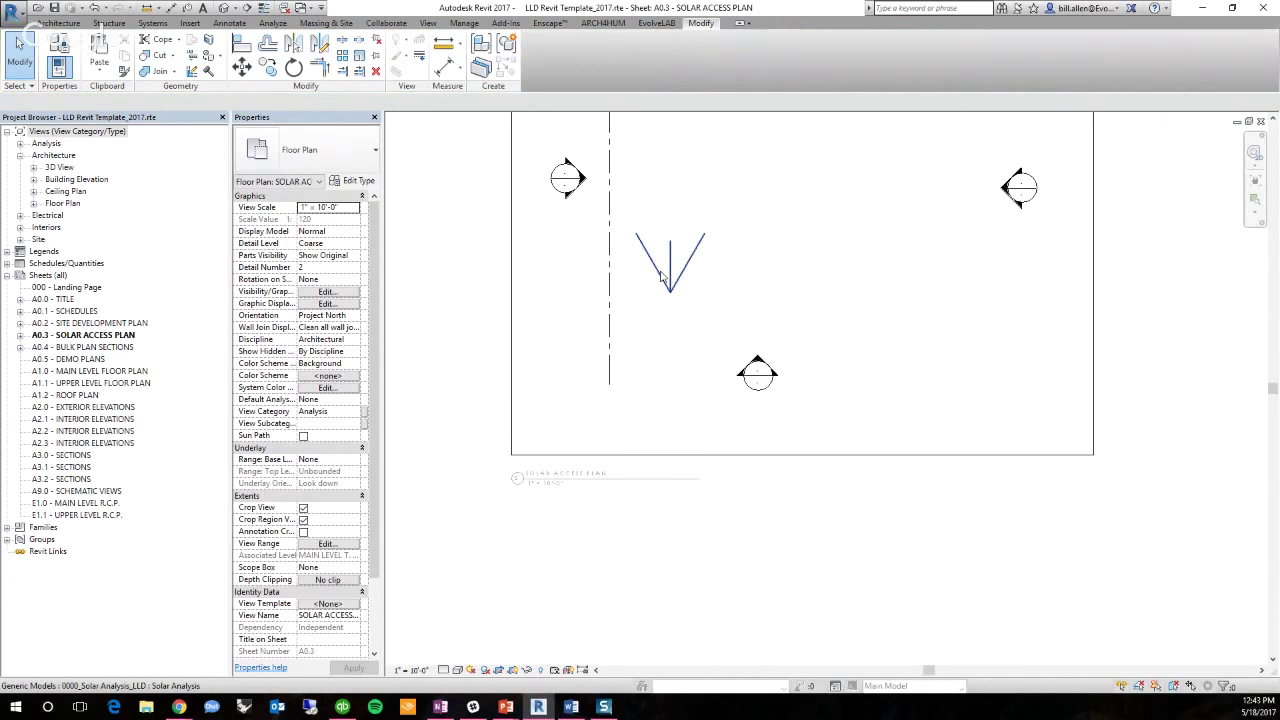
Copy the Solar Analysis component horizontally to about 34' 6" from the vertical grid line
click(662, 278)
key(m)
key(v)
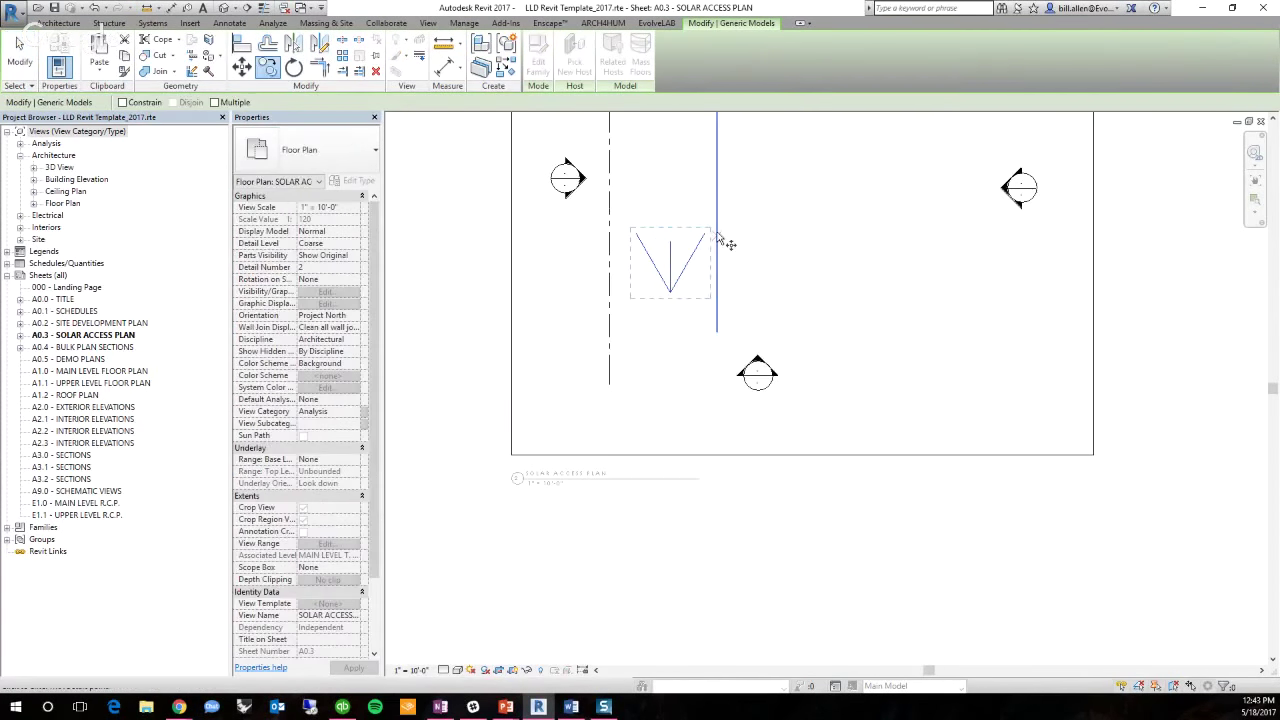
click(670, 292)
click(770, 292)
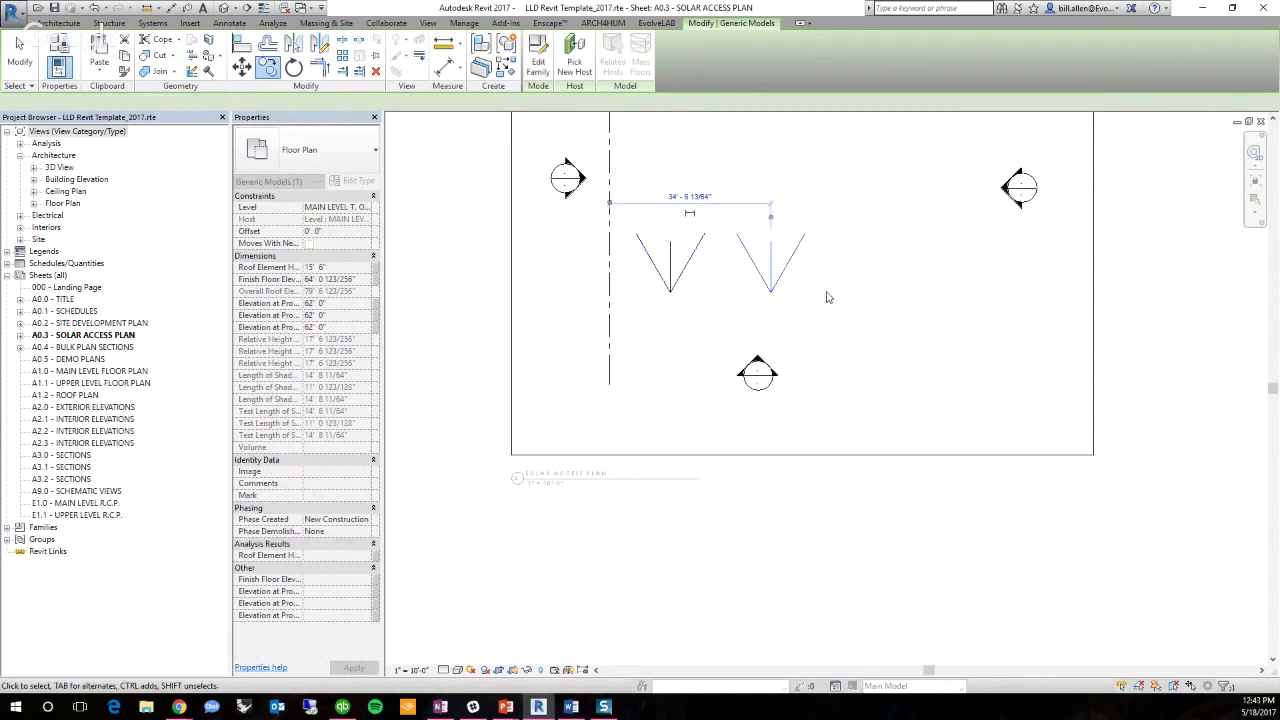
Copy the second Solar Analysis component horizontally to about 64' from the vertical grid line
key(c)
key(o)
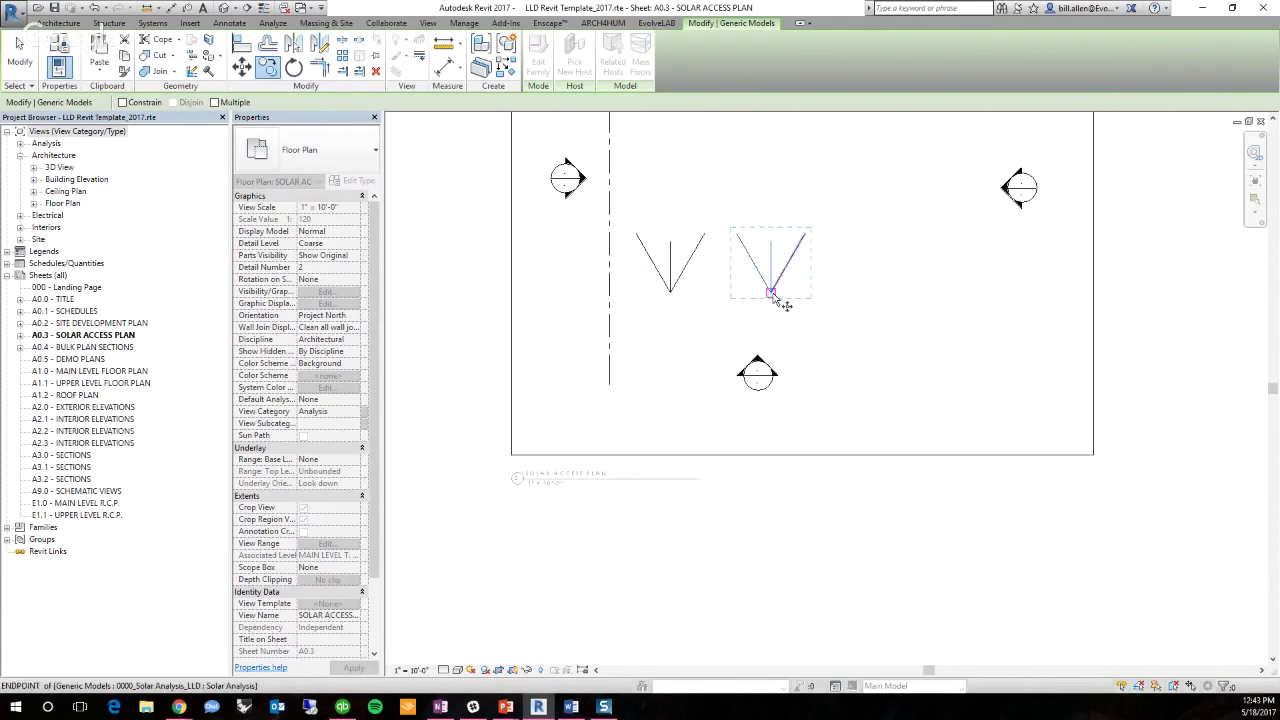
click(770, 292)
click(908, 292)
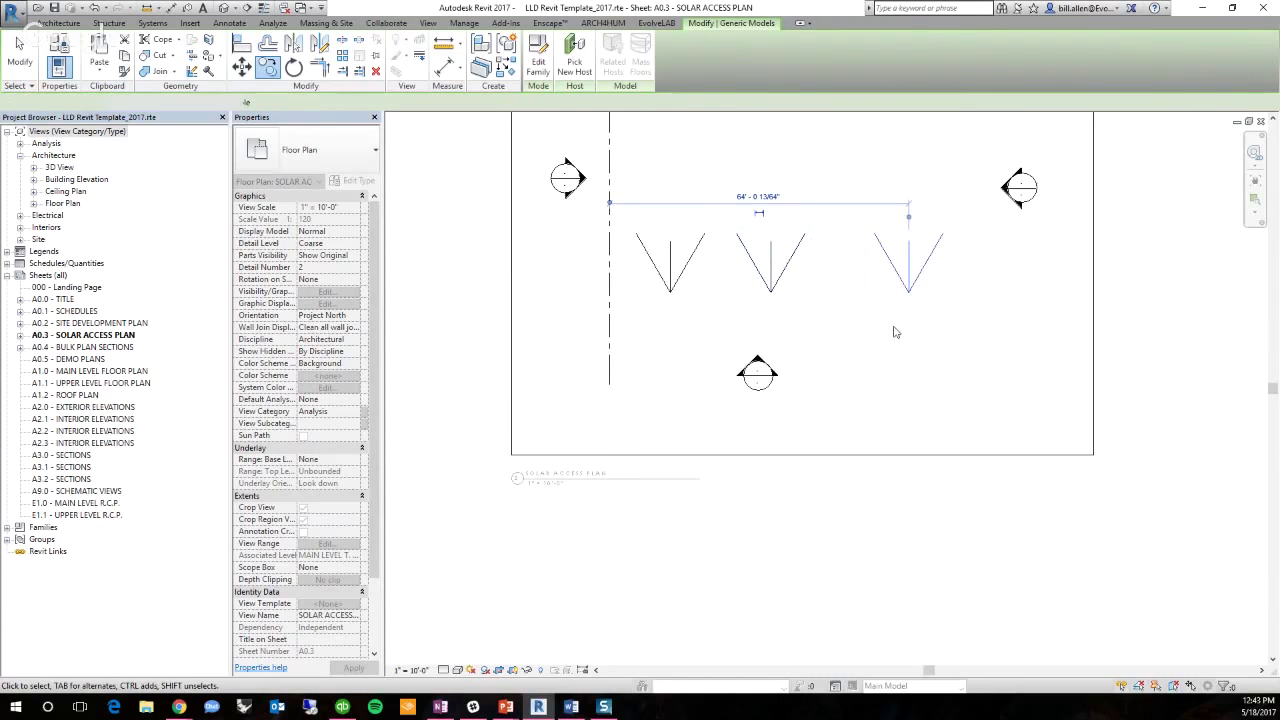
click(869, 359)
scroll(686, 233, down, 4)
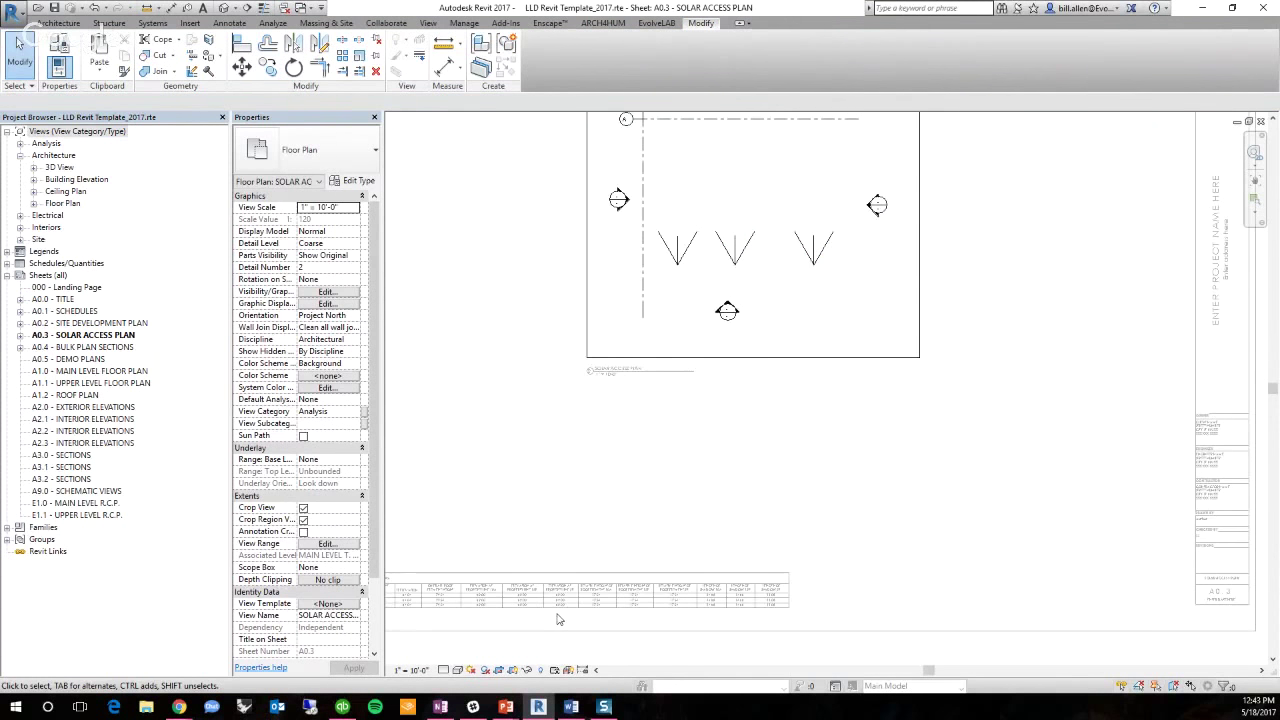
Deactivate the plan viewport and review the Solar Access Calculations schedule on the sheet against the plan components
double_click(594, 552)
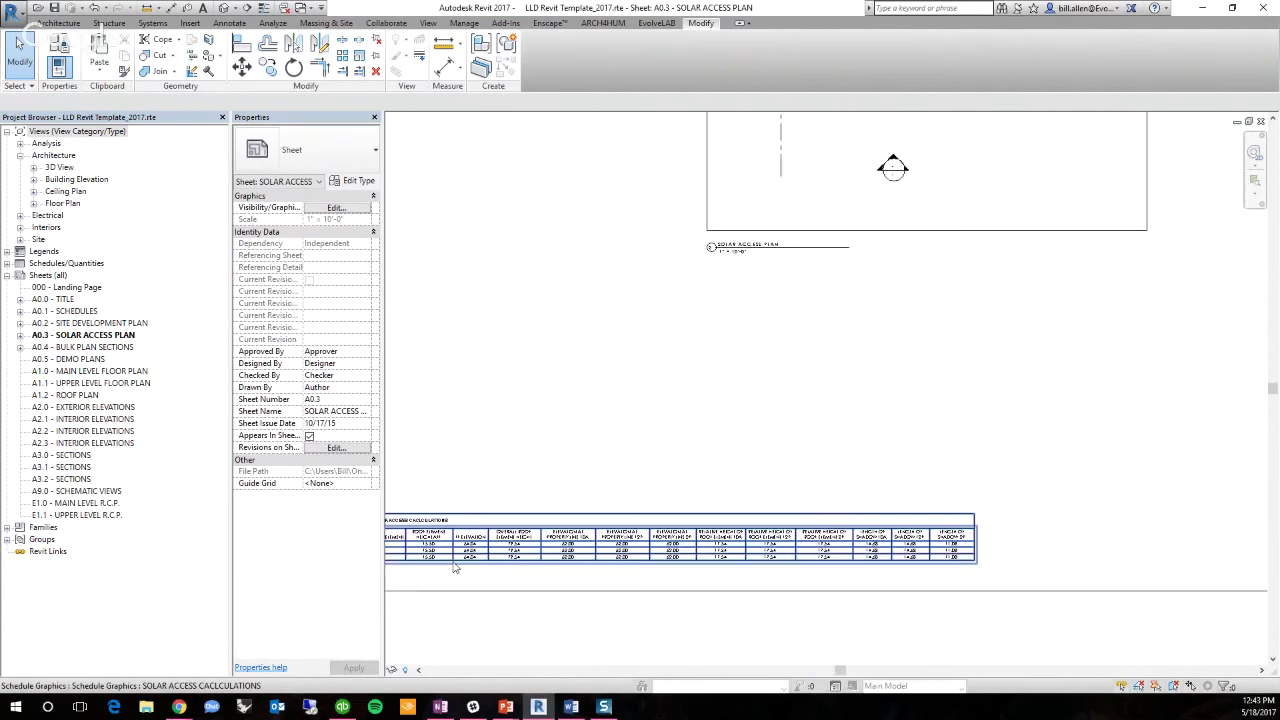
scroll(686, 509, up, 2)
scroll(780, 503, down, 3)
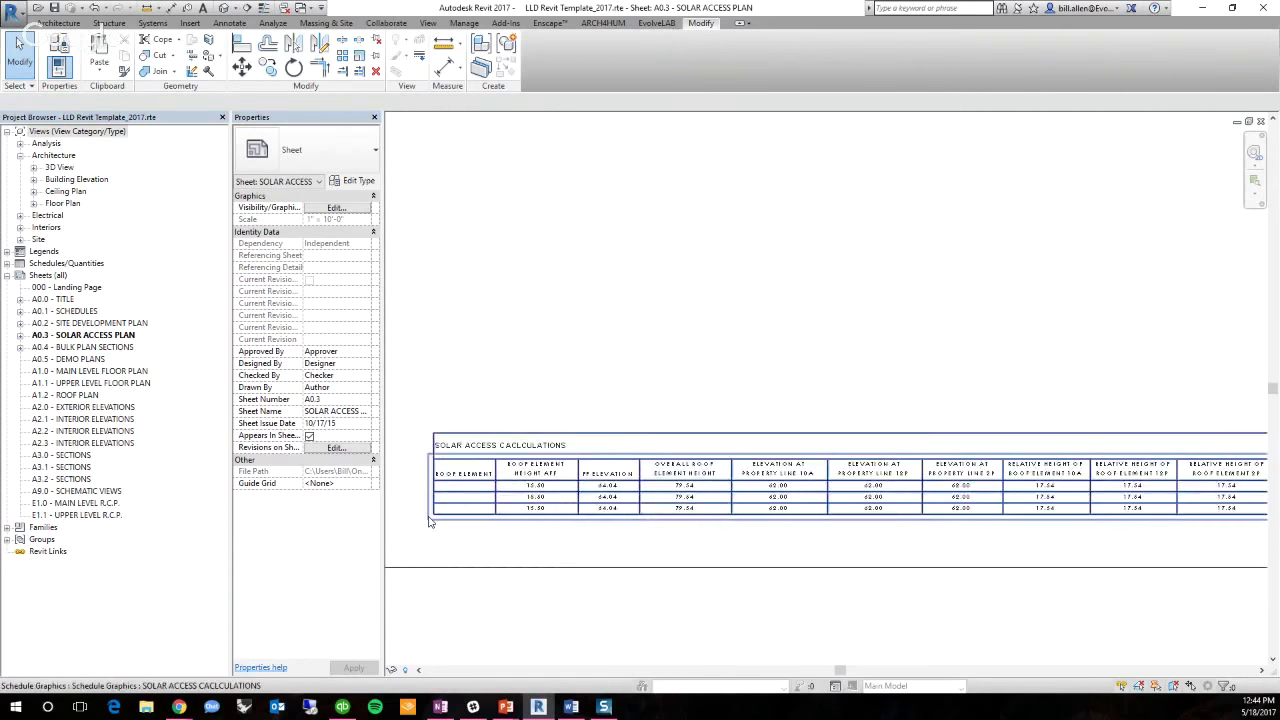
scroll(780, 503, up, 1)
scroll(815, 348, down, 4)
scroll(788, 249, up, 5)
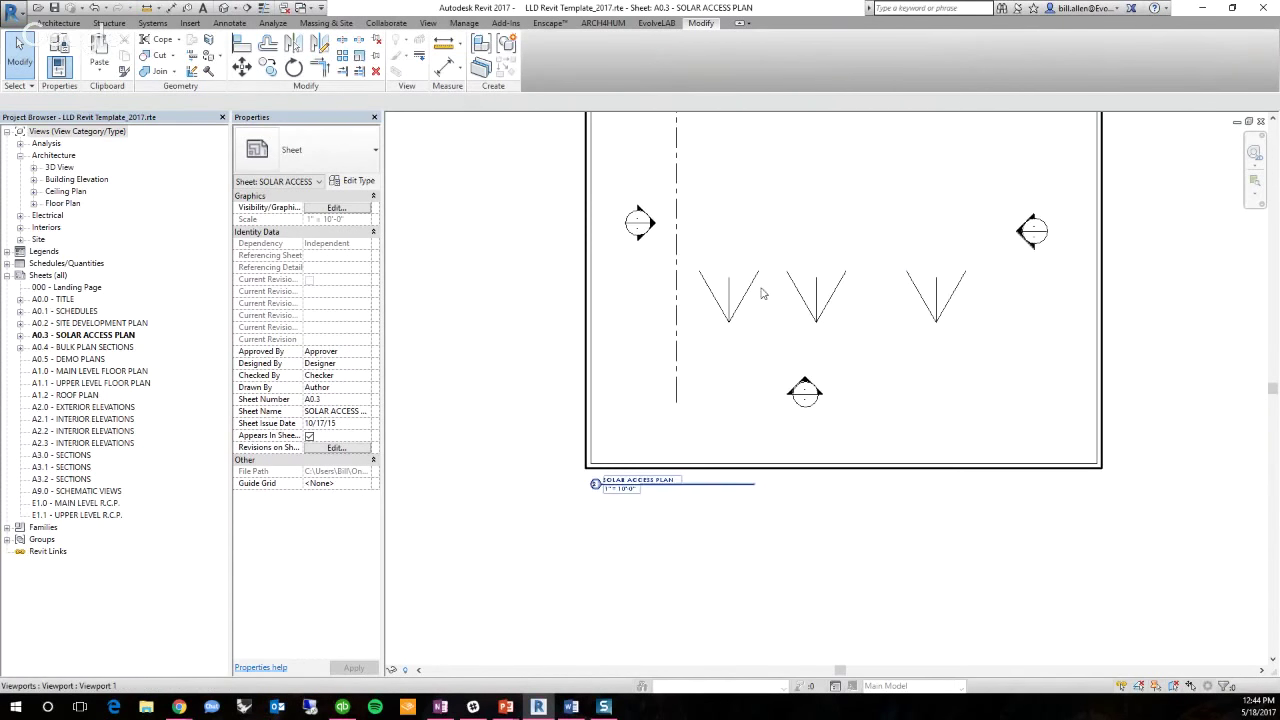
Set the Solar Analysis component nearest grid line 1 to property line elevations of 48' for 10A and 55' for 2P
click(729, 318)
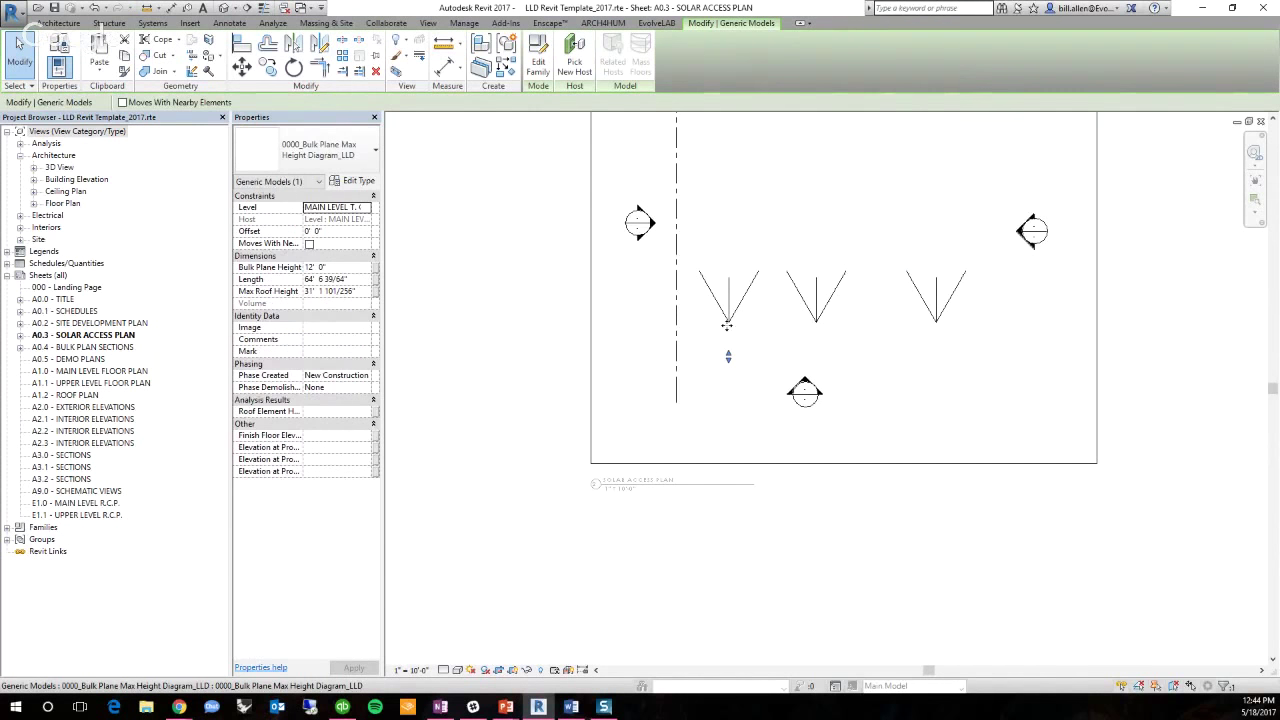
click(727, 322)
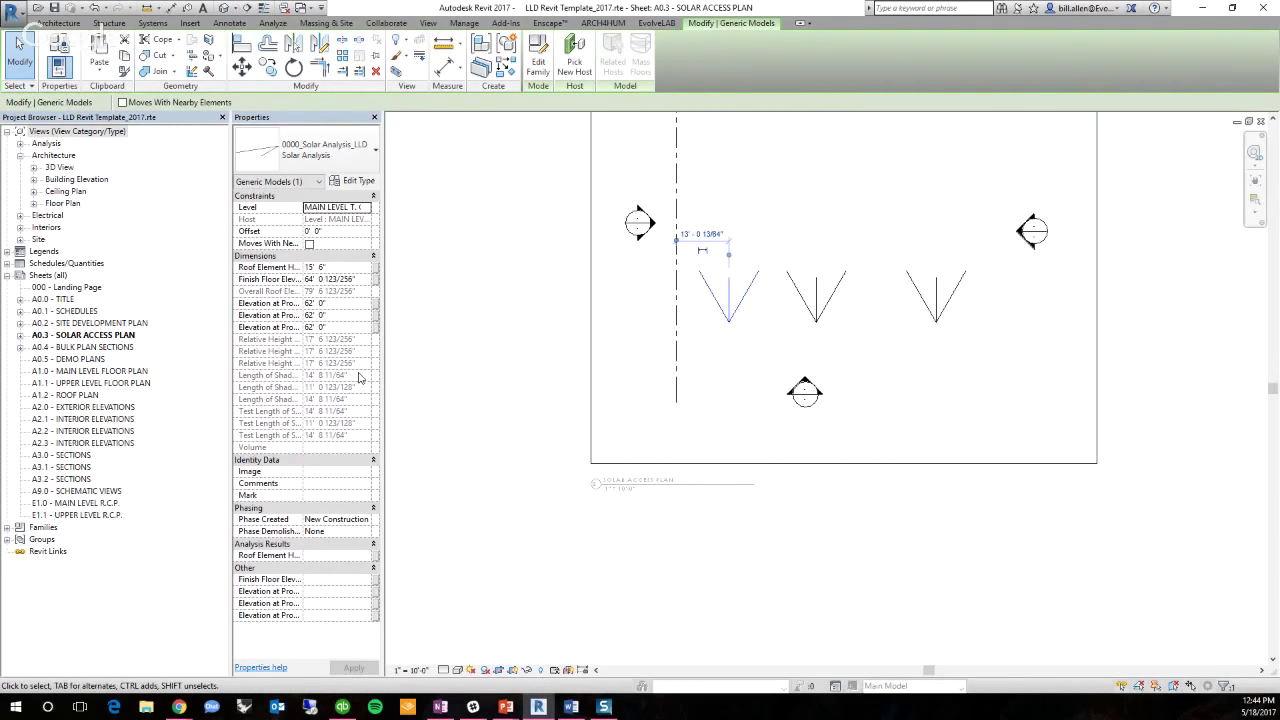
click(360, 303)
text(485)
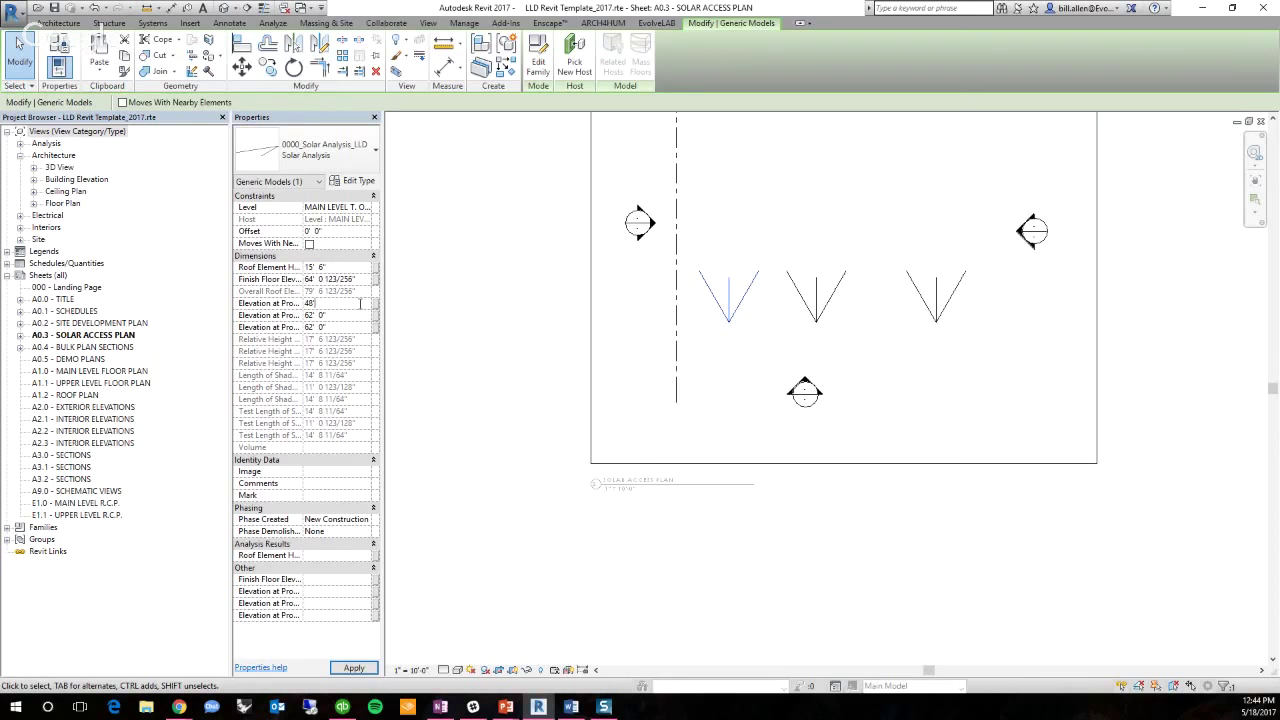
key(Return)
click(333, 327)
text(5)
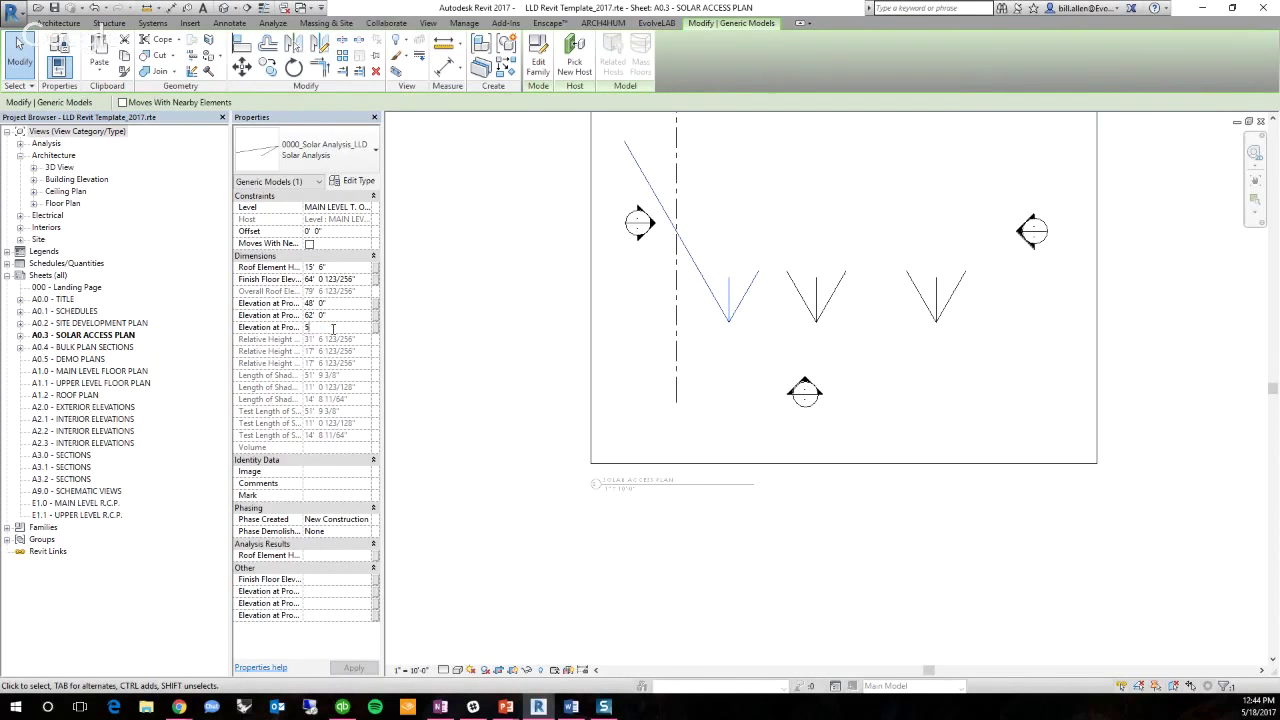
key(Return)
click(787, 522)
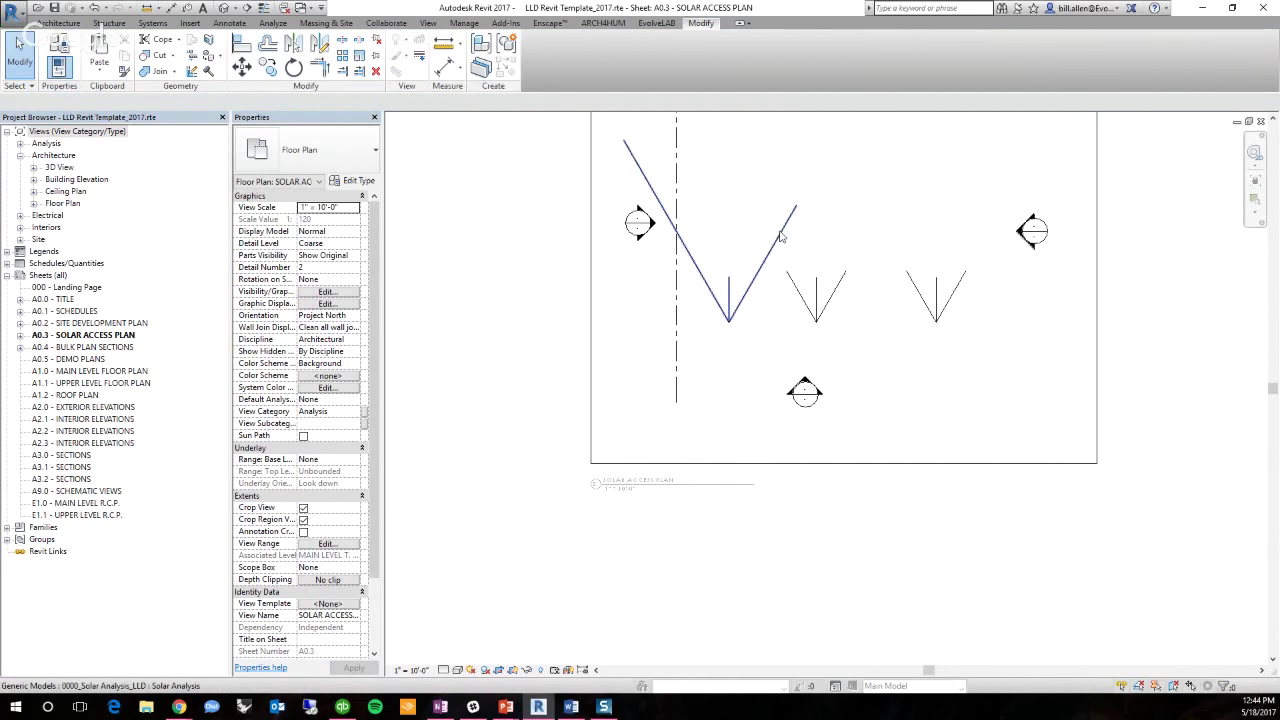
Check the property line elevations, relative roof heights and shadow lengths in the Solar Access Calculations schedule, and compare them with the plan diagram
scroll(635, 330, down, 2)
scroll(636, 329, down, 2)
scroll(508, 506, up, 4)
middle_drag(865, 514, 630, 517)
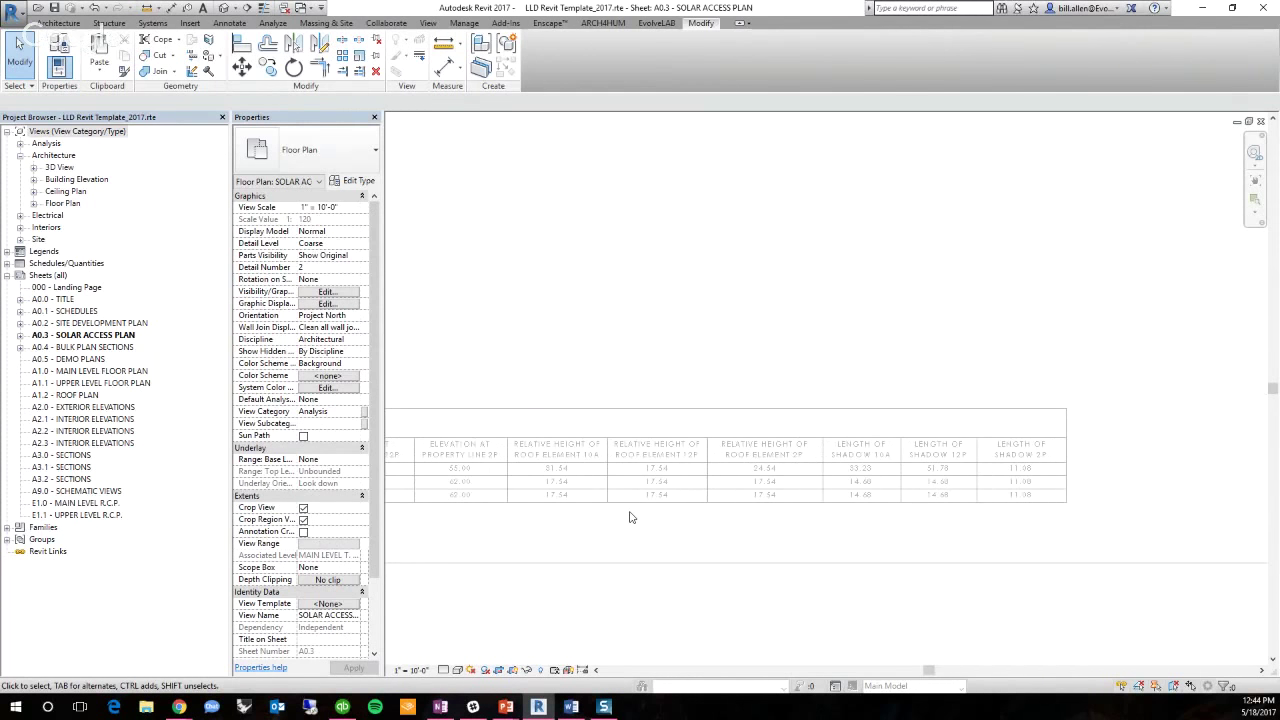
double_click(925, 397)
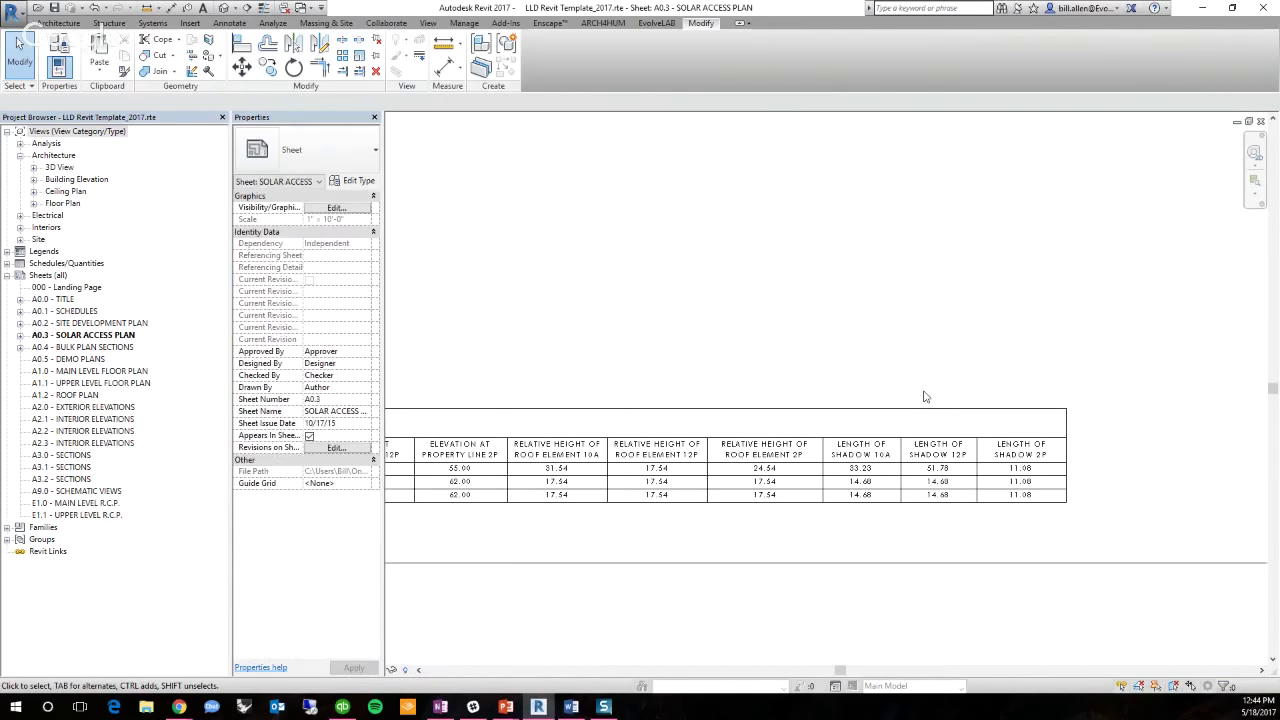
scroll(855, 464, down, 3)
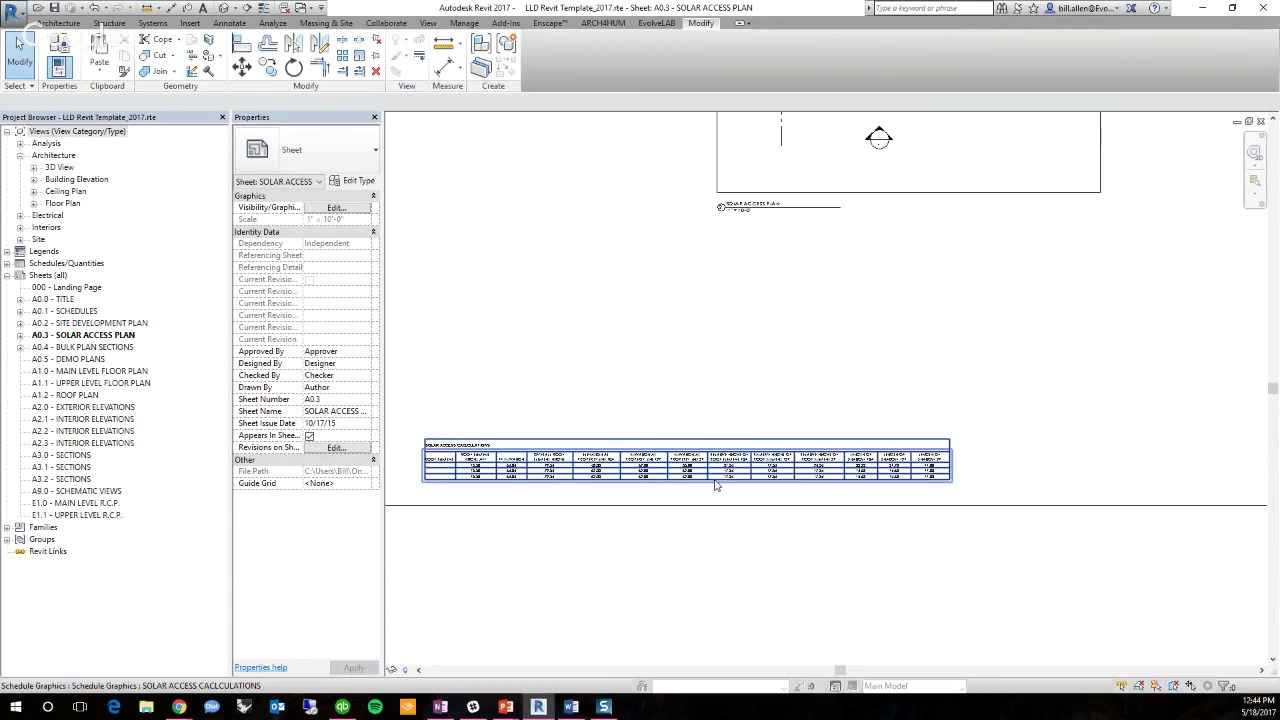
scroll(700, 488, down, 3)
scroll(768, 270, up, 3)
scroll(768, 270, up, 2)
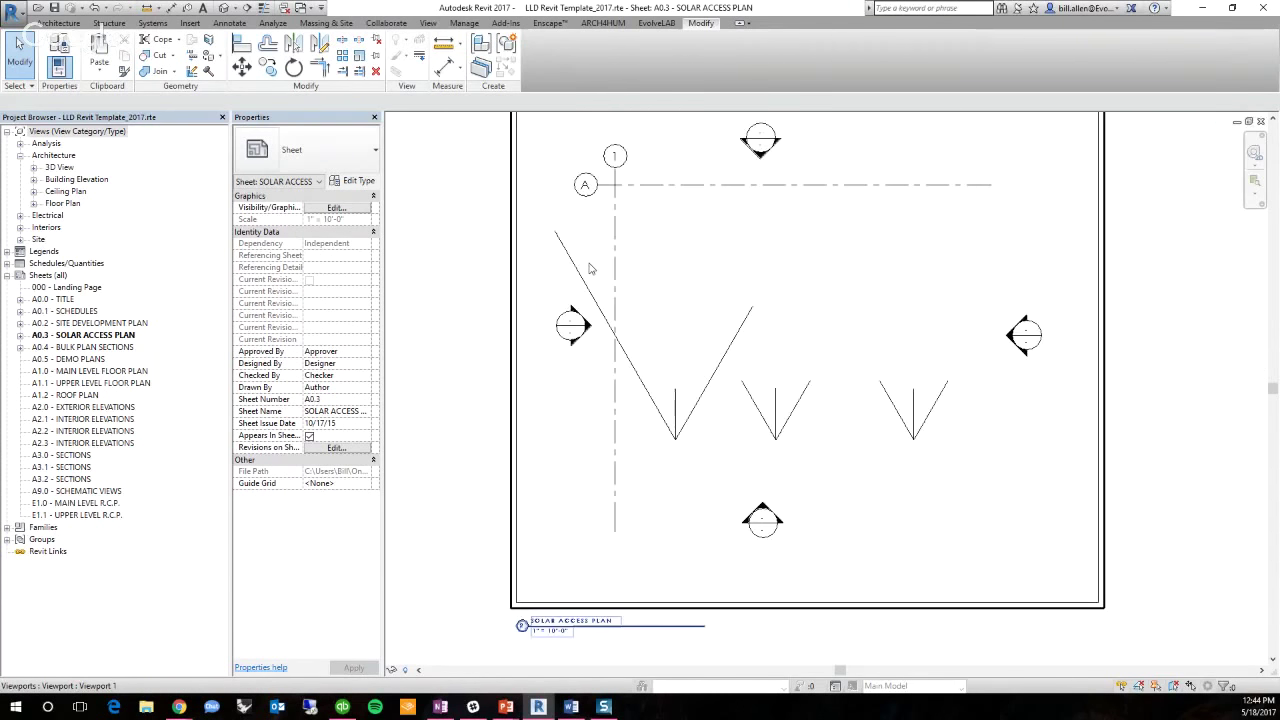
Try moving the edited Solar Analysis component in the activated plan to about 28' 3" from grid line 1, and revert the move
click(615, 210)
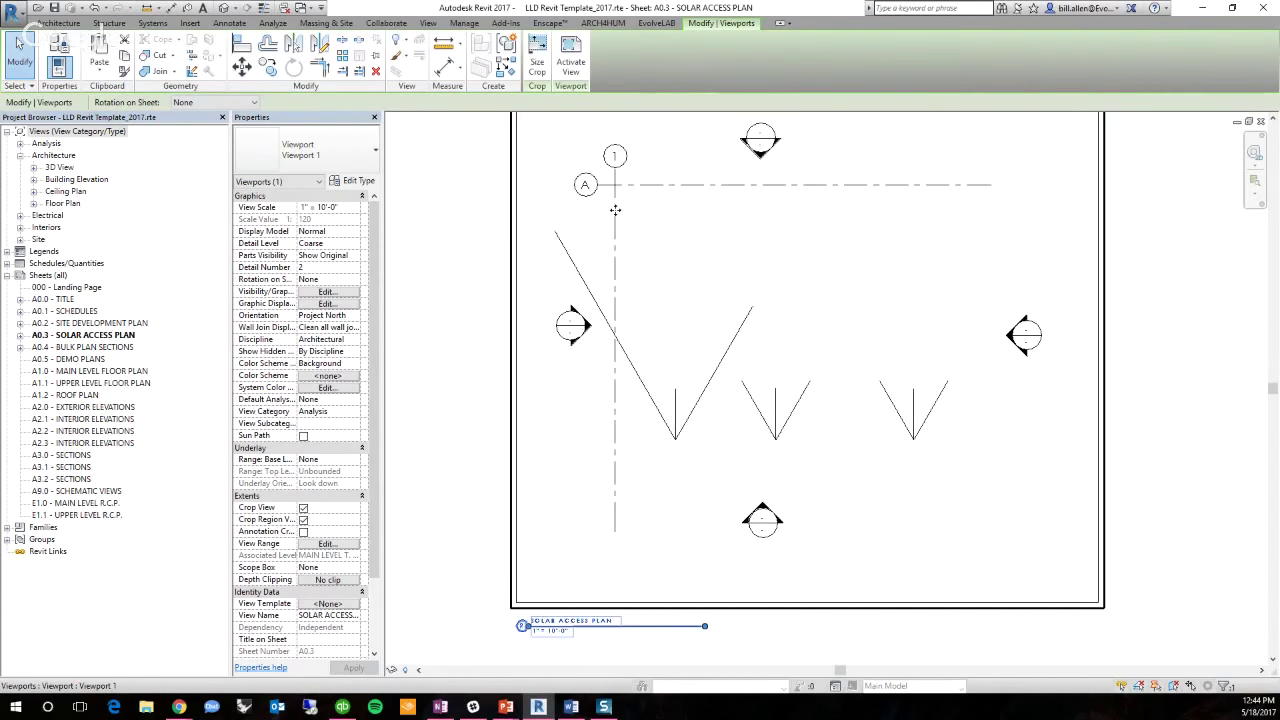
double_click(615, 210)
click(603, 370)
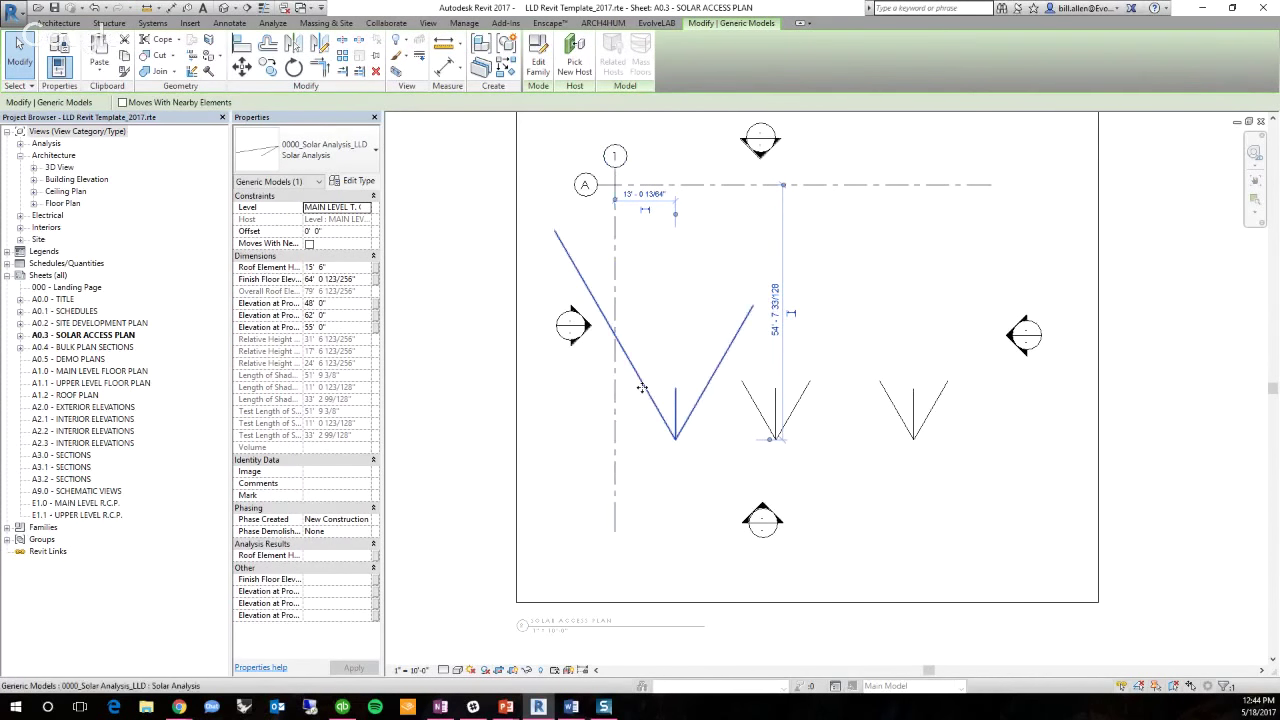
drag(674, 440, 737, 437)
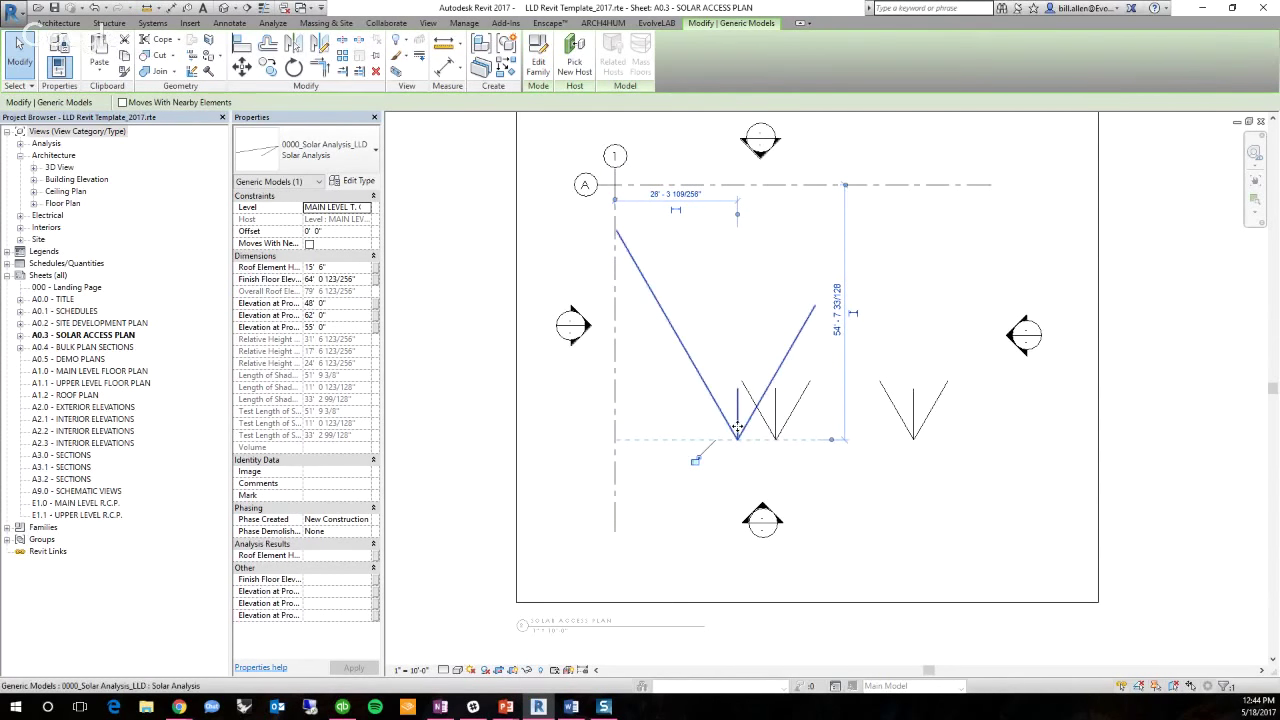
click(783, 483)
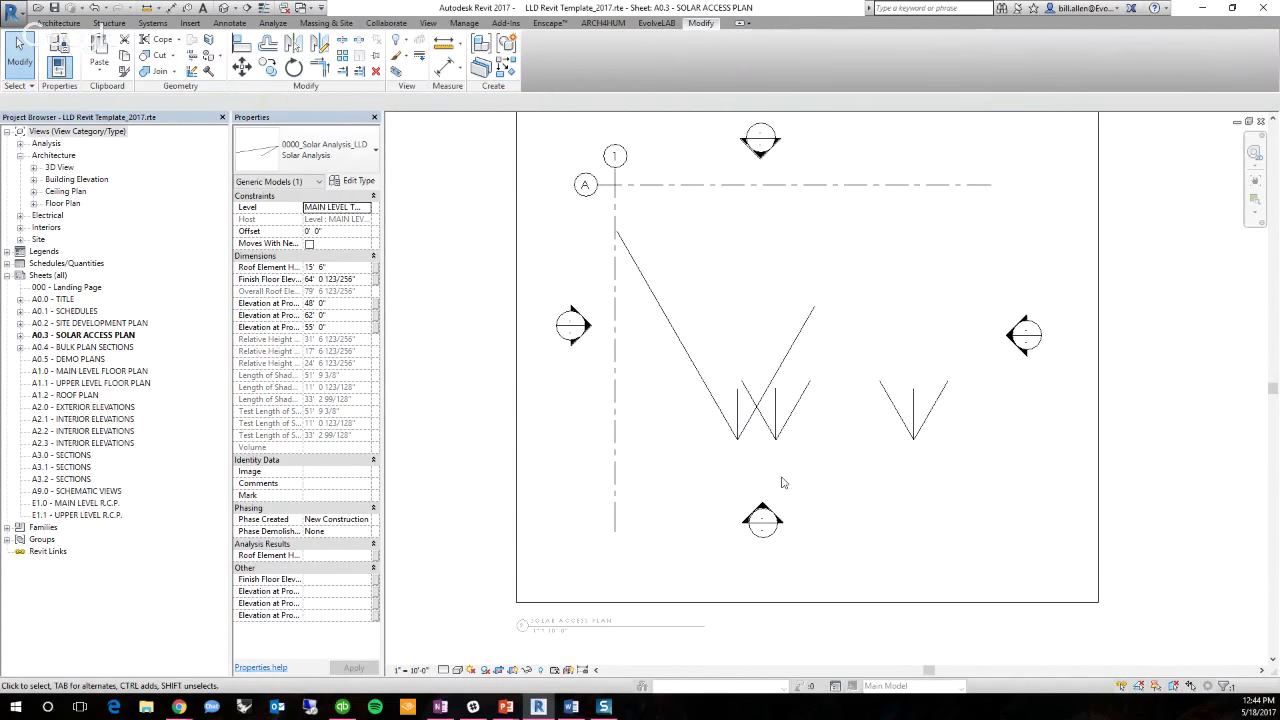
drag(751, 432, 689, 434)
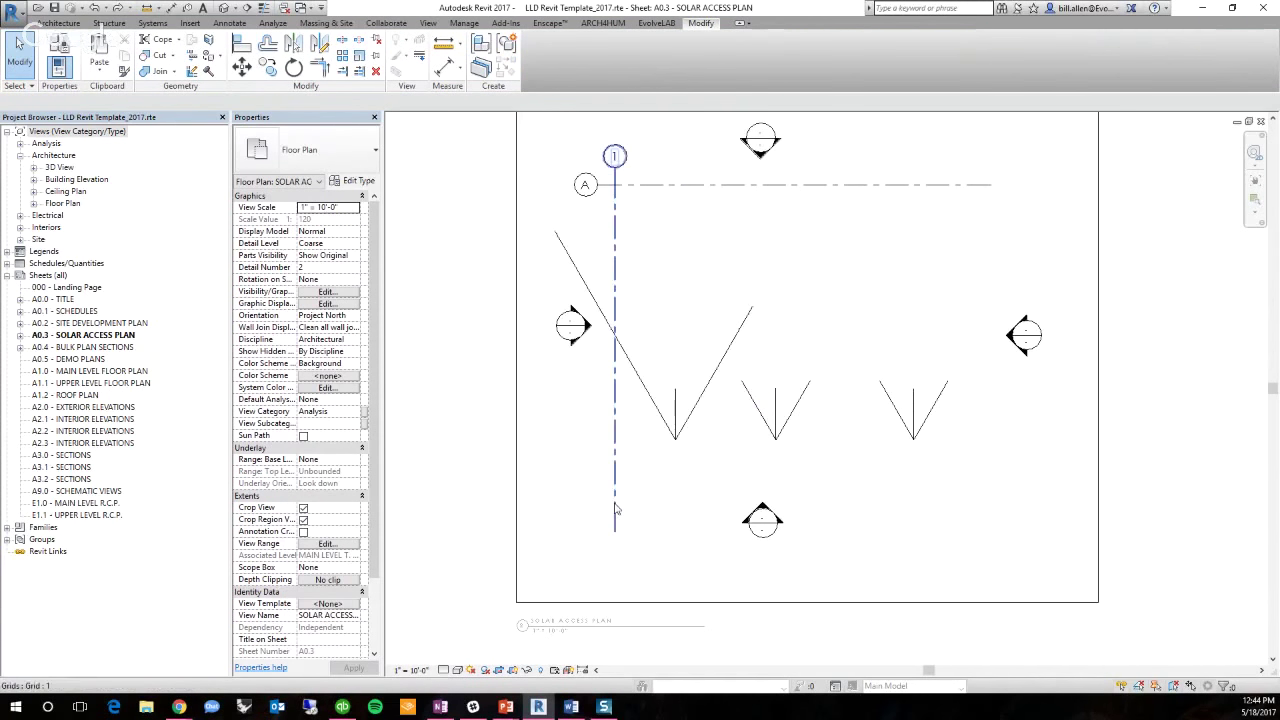
Open the Building Coverage Allowable and FAR (PER 9-8-2, BRC 1981) SUMMARY schedules, and review the summary's scheduled fields without changes
double_click(82, 264)
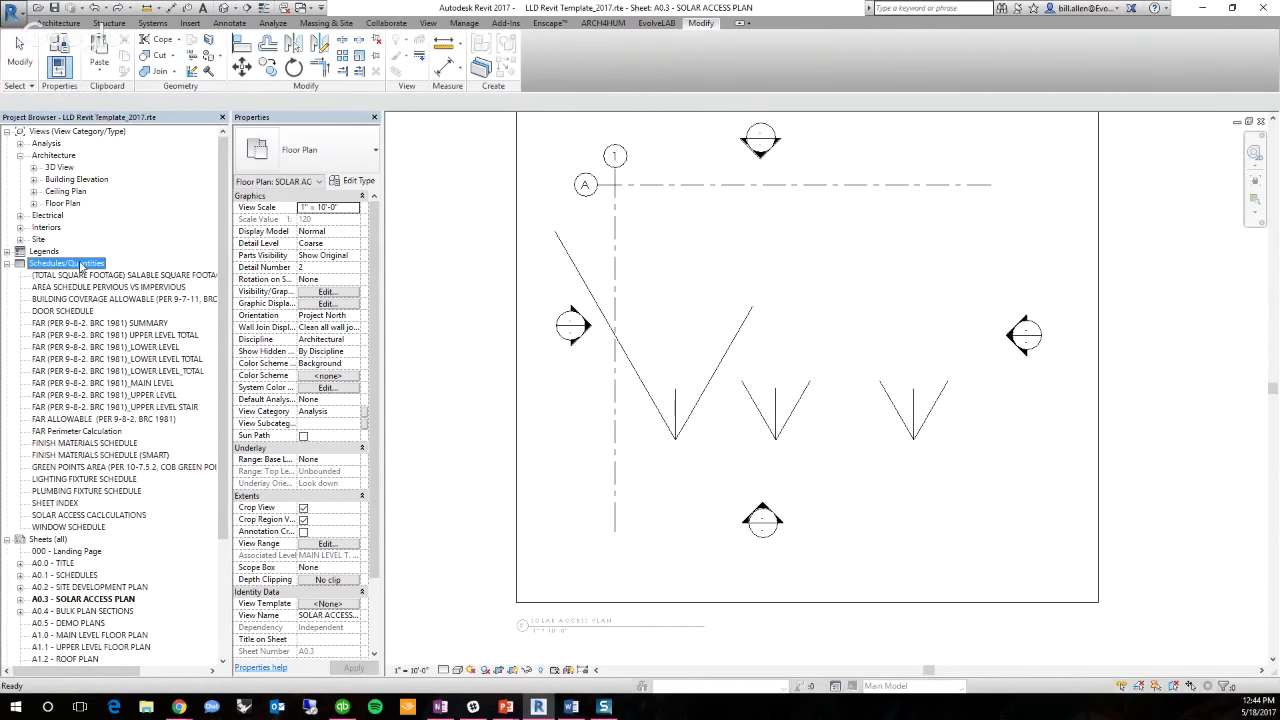
double_click(86, 311)
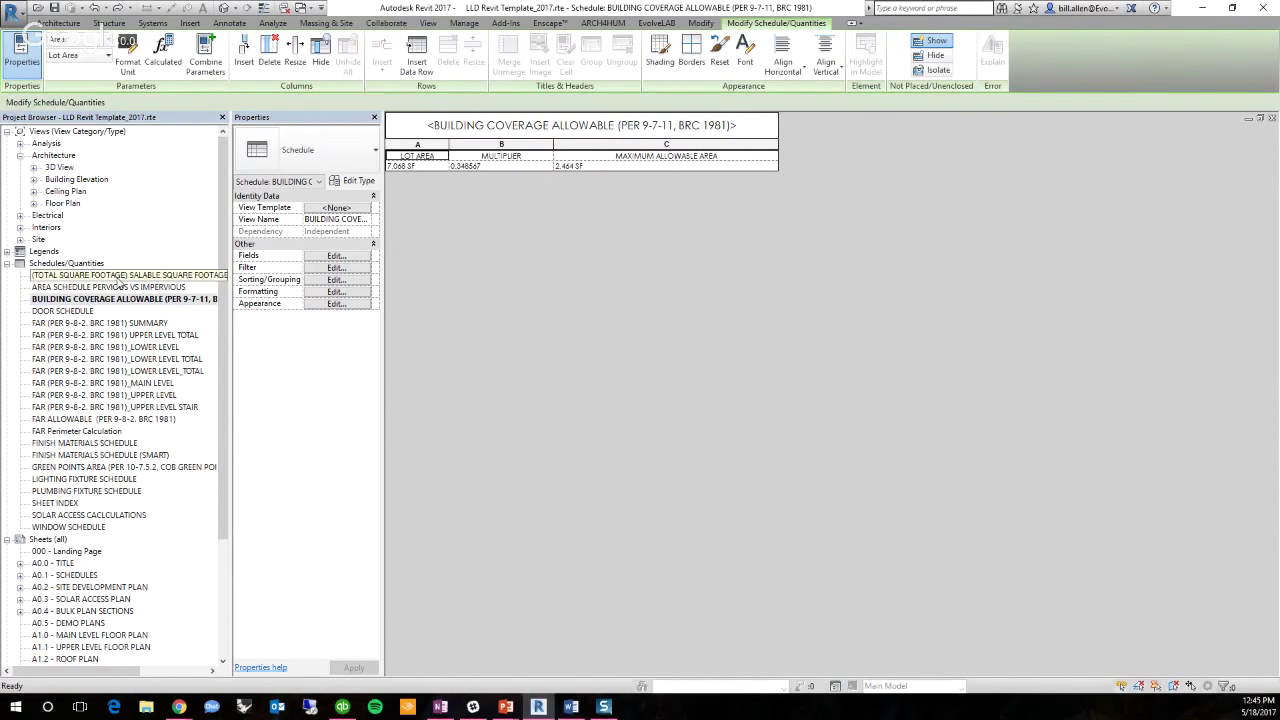
click(100, 323)
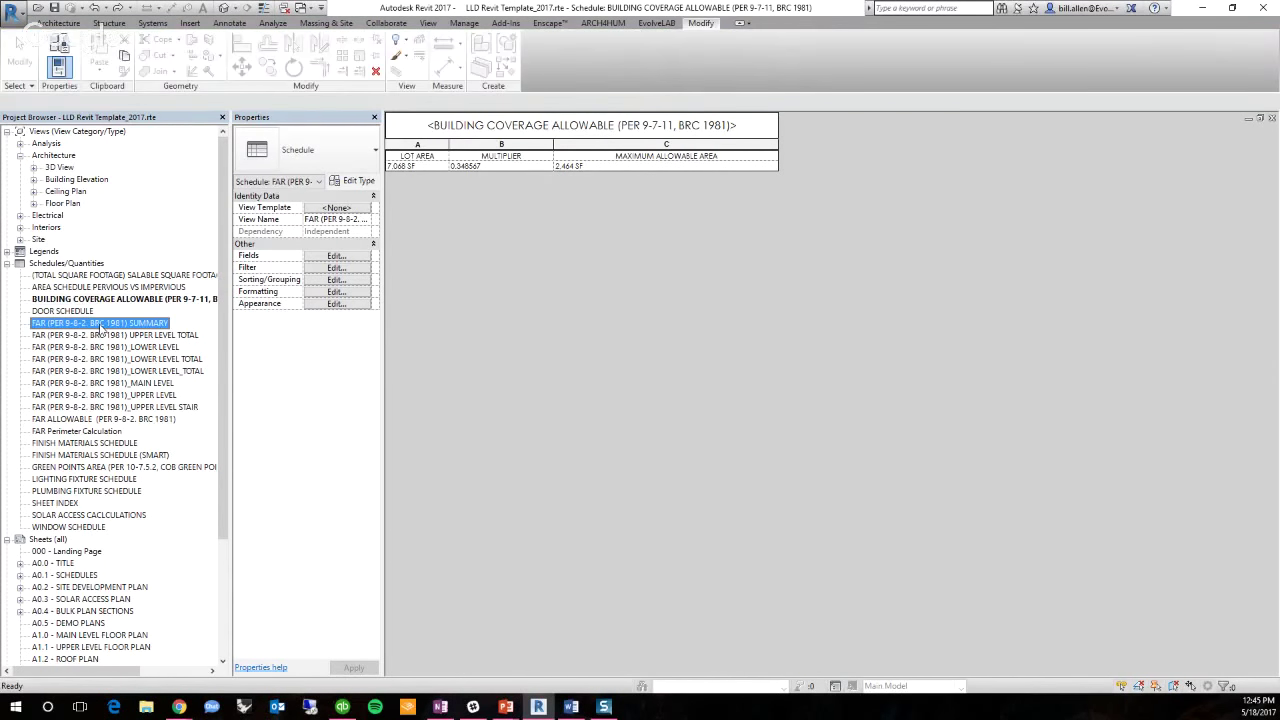
double_click(101, 325)
click(338, 256)
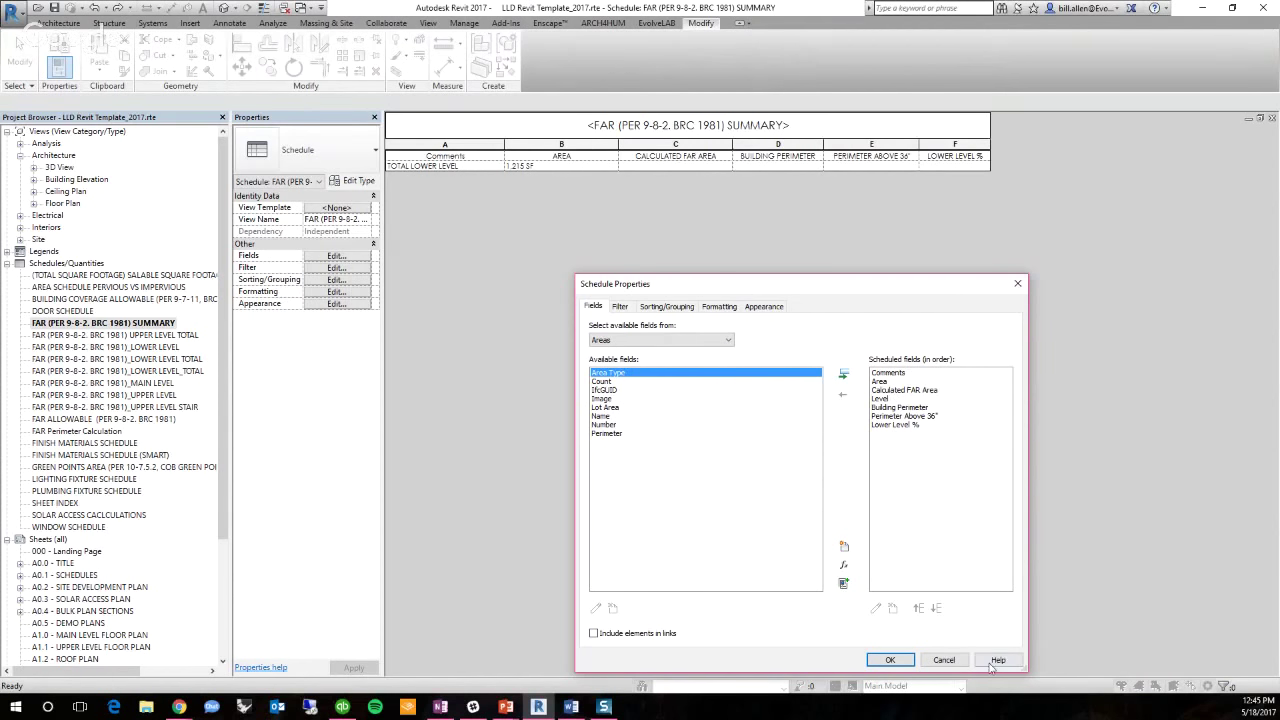
click(943, 661)
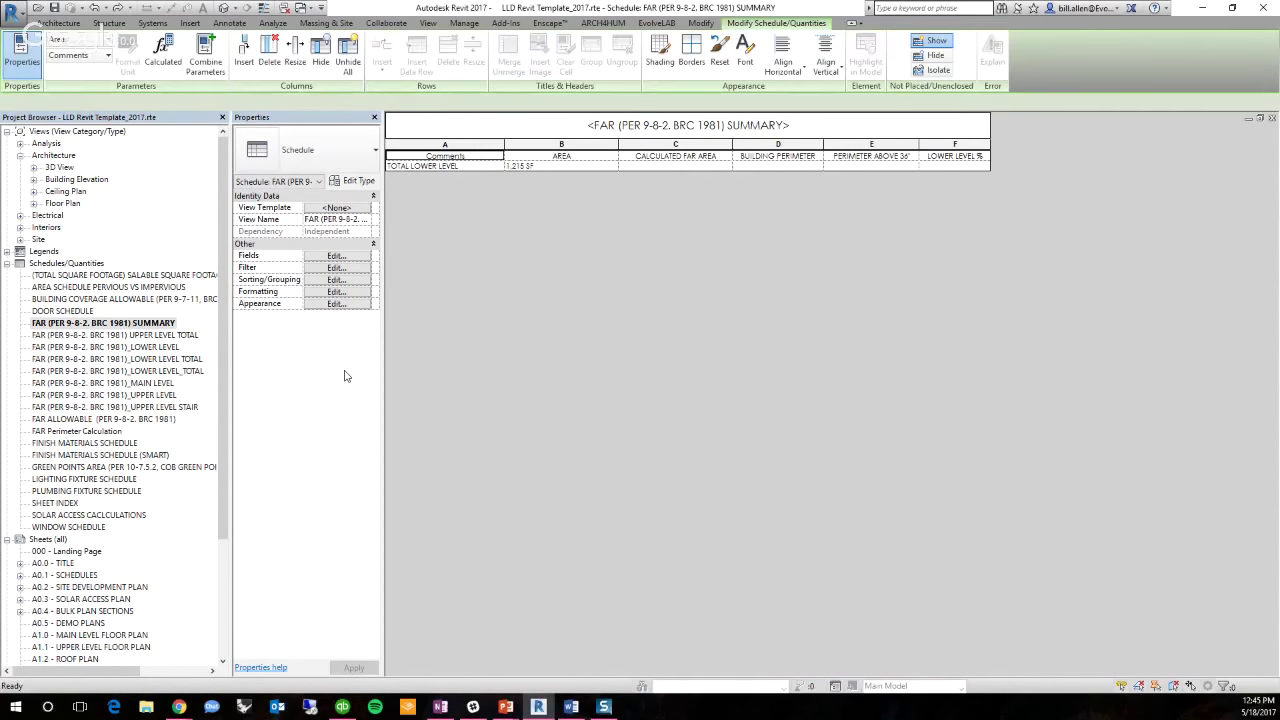
click(346, 376)
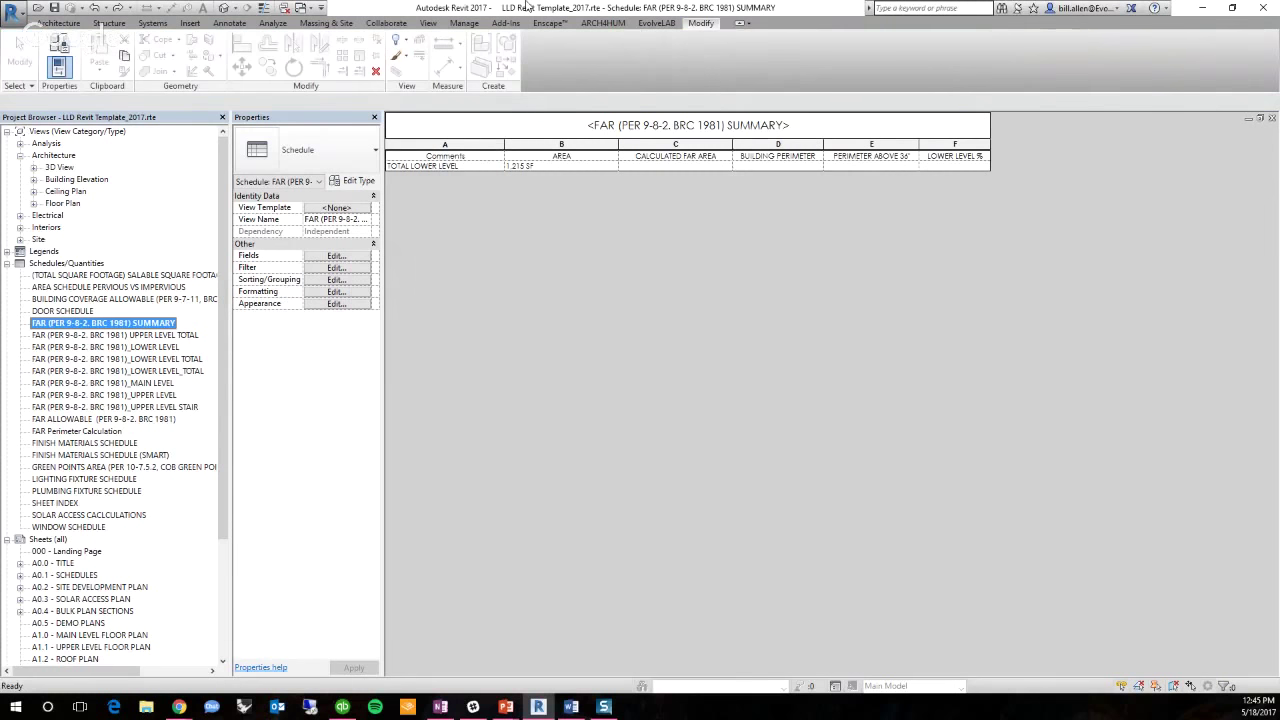
Switch to the open project with the updated FAR summary schedule and examine its scheduled fields, including Calculated FAR Area_Hide and Calculate FAR Area (User Input)
click(428, 23)
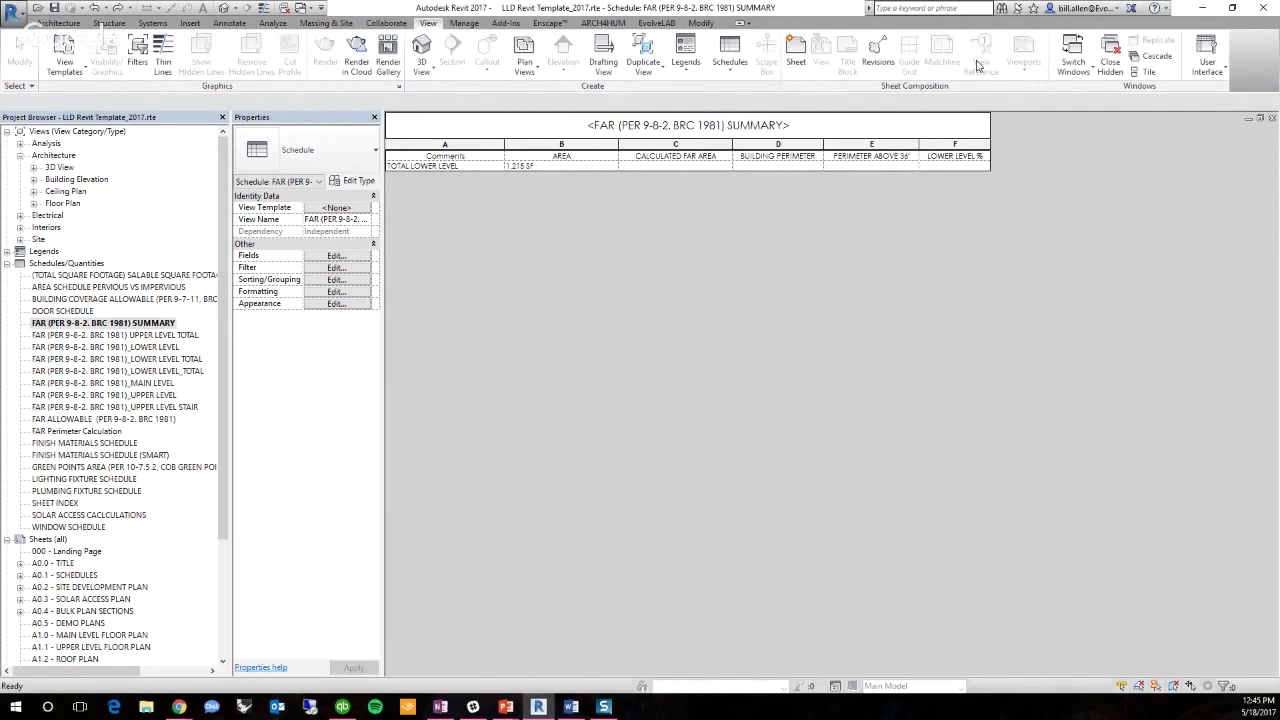
click(1073, 62)
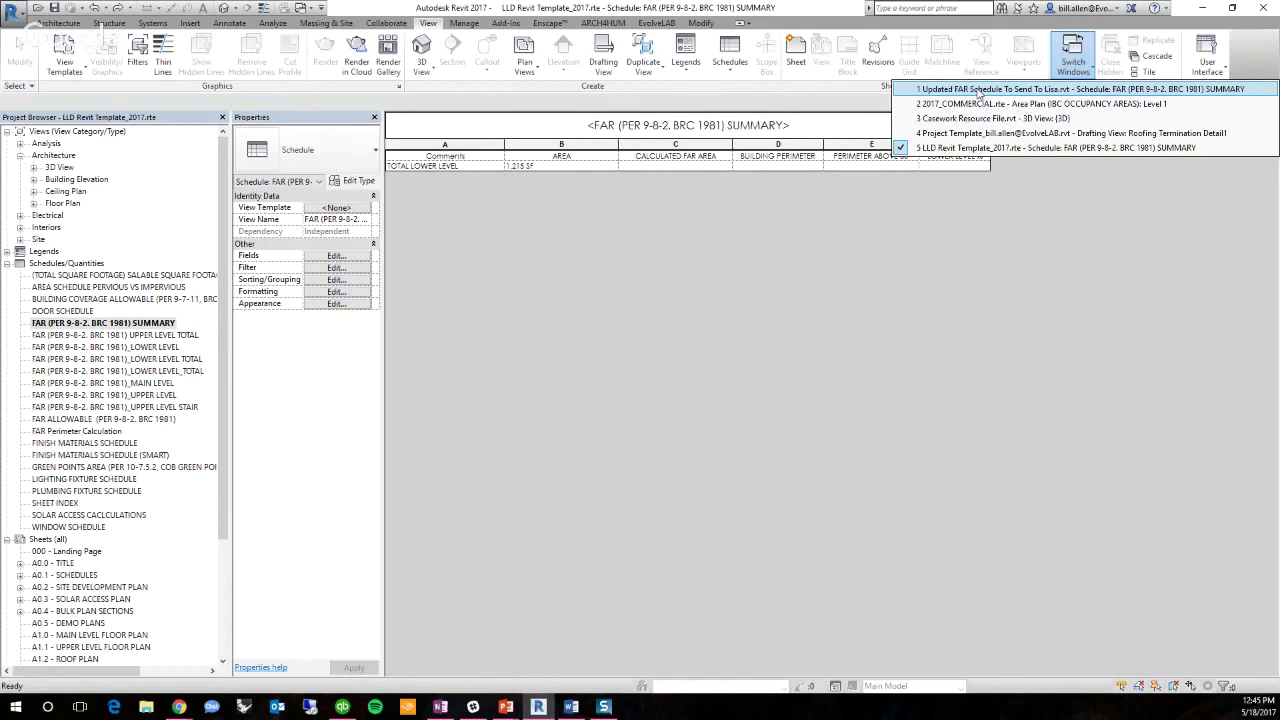
click(977, 92)
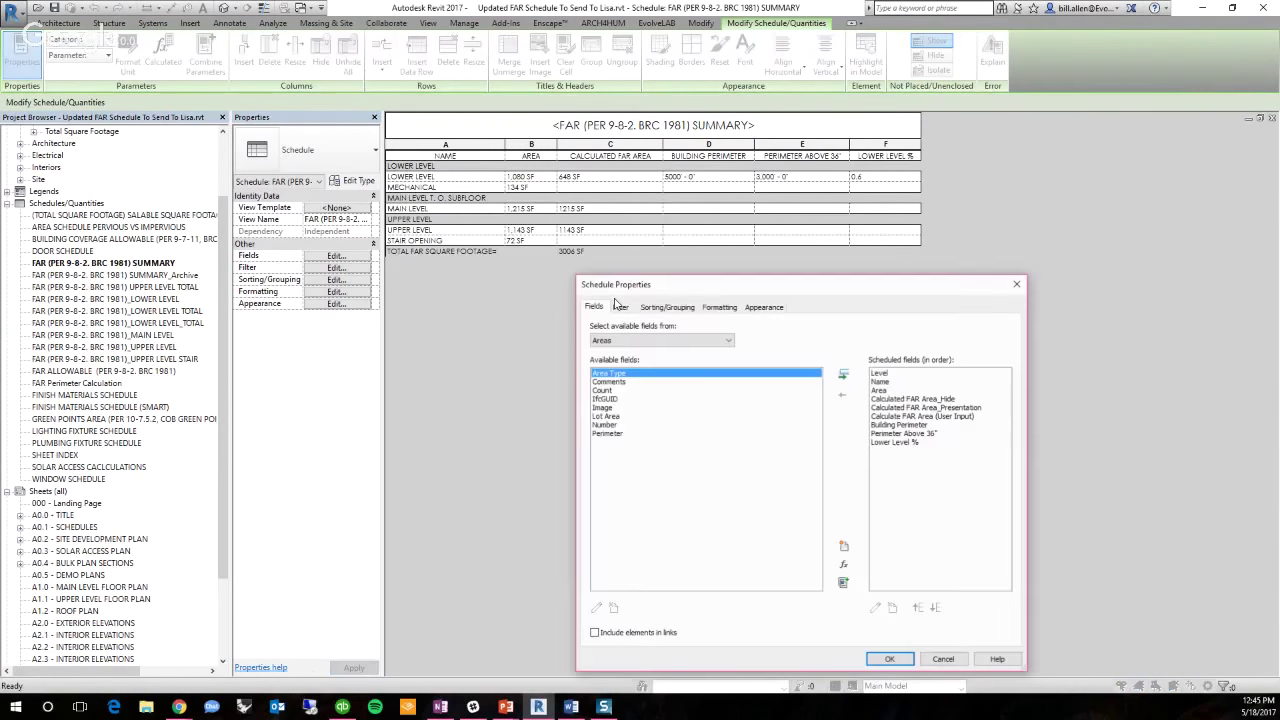
click(947, 392)
click(947, 399)
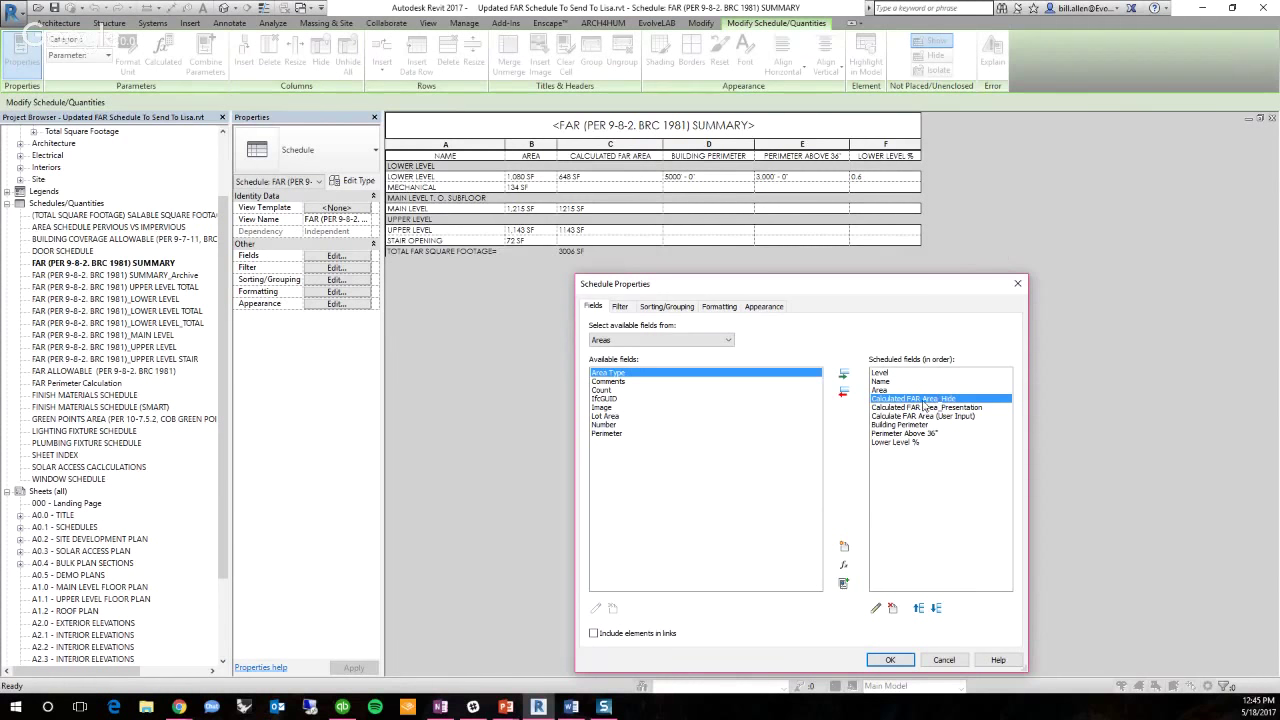
drag(830, 288, 590, 279)
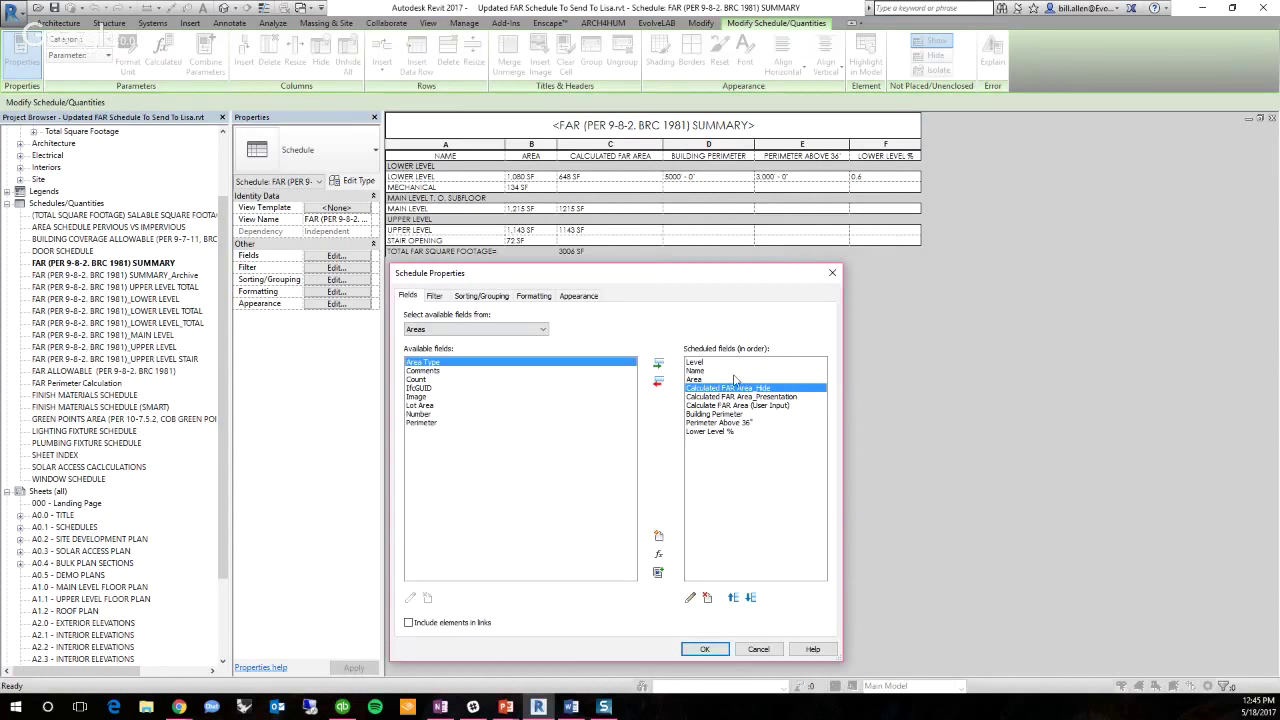
click(765, 406)
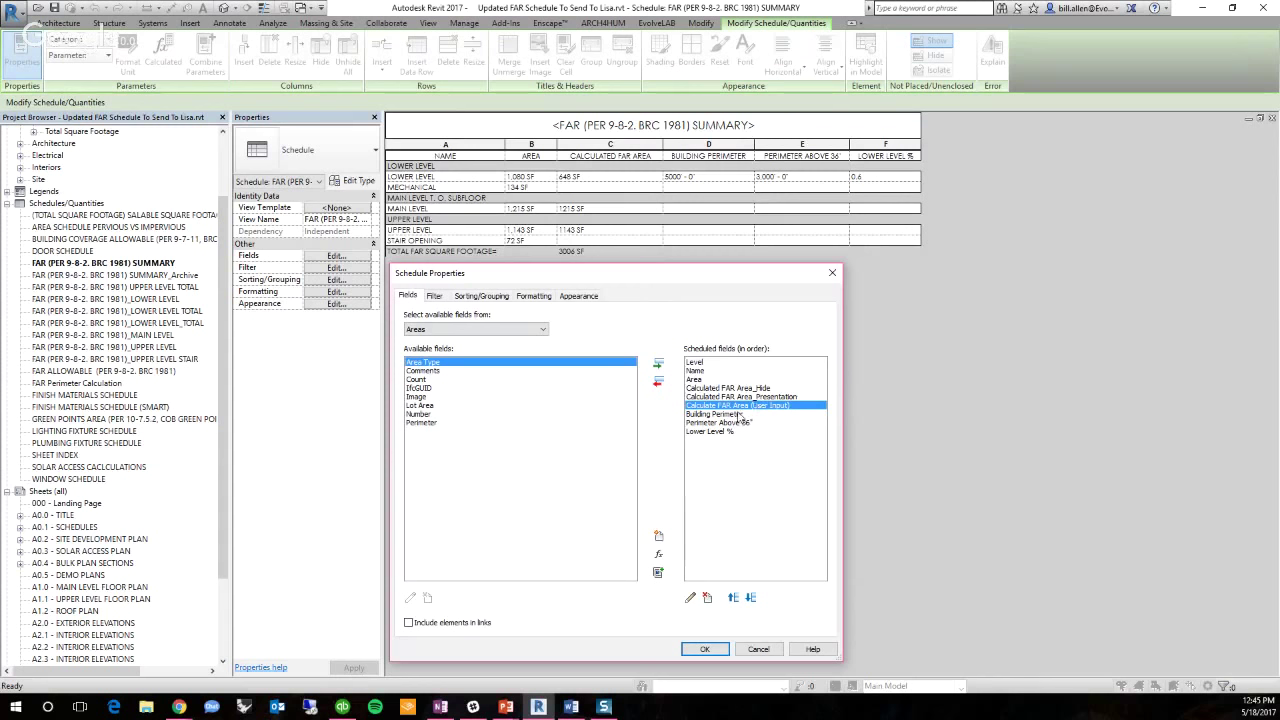
Unhide the Calculate FAR Area (User Input) field in the FAR summary schedule to view its column, and undo the change
click(534, 296)
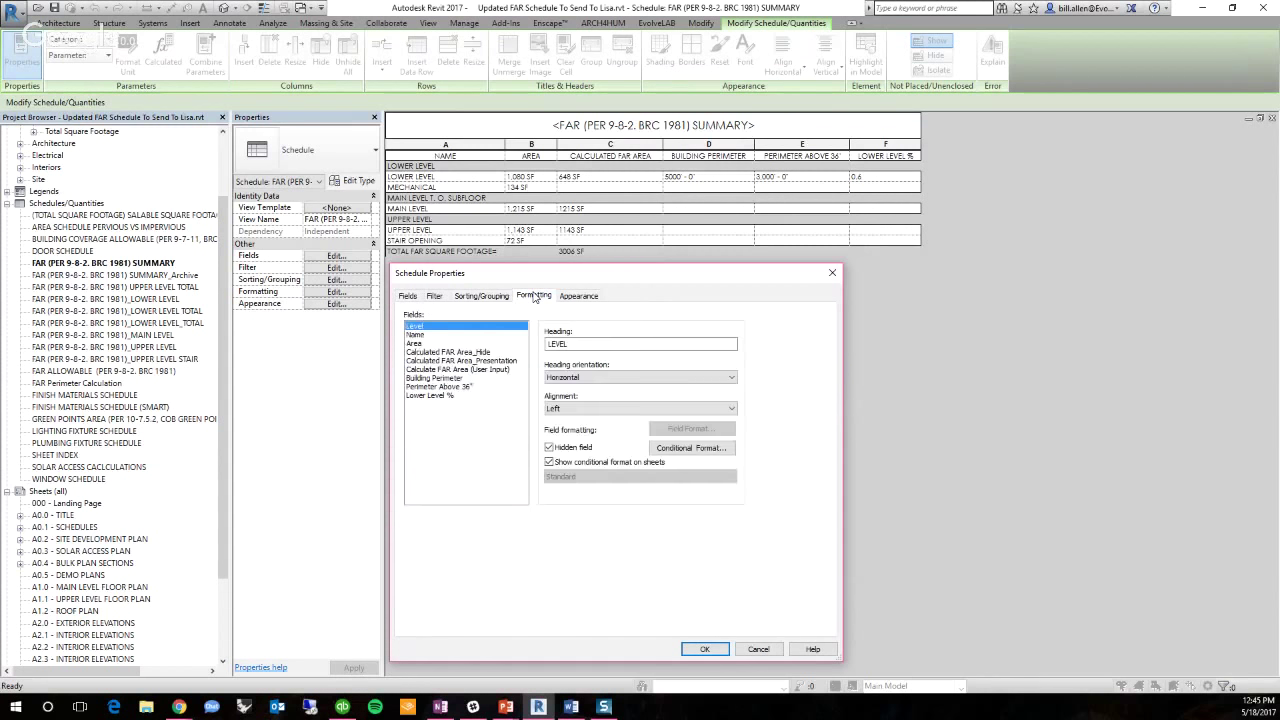
click(466, 369)
drag(720, 661, 720, 654)
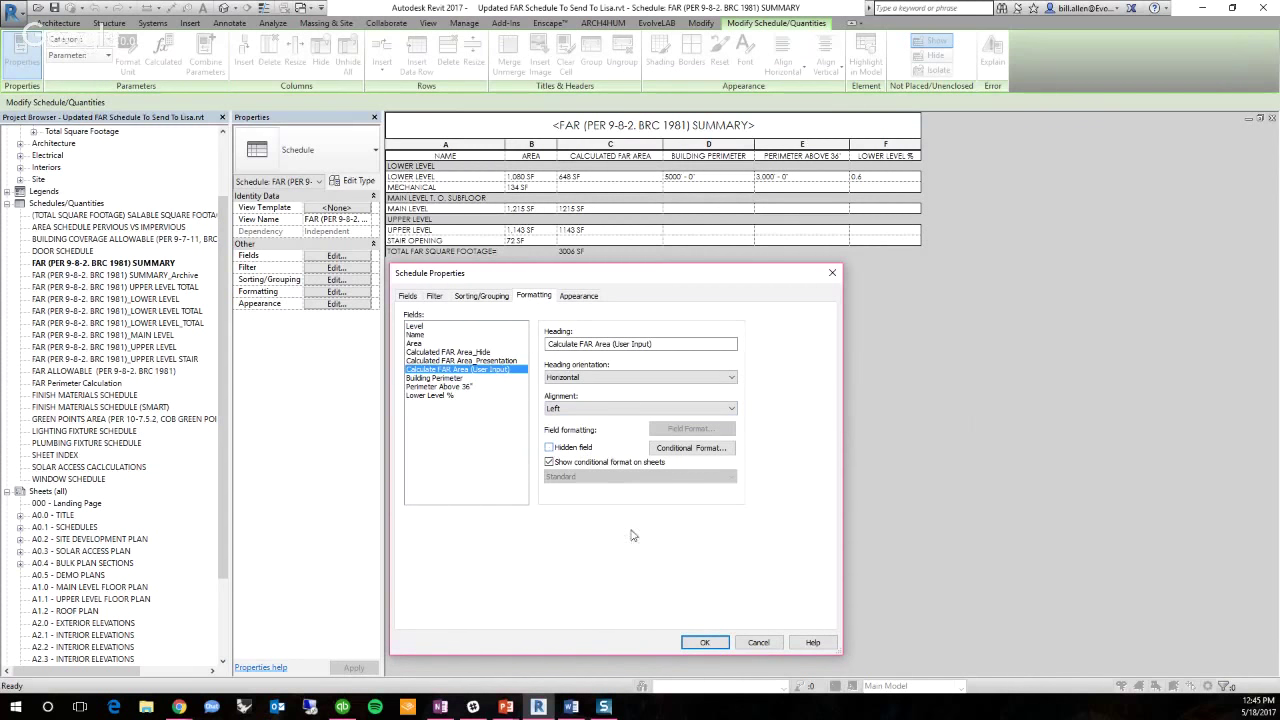
click(705, 642)
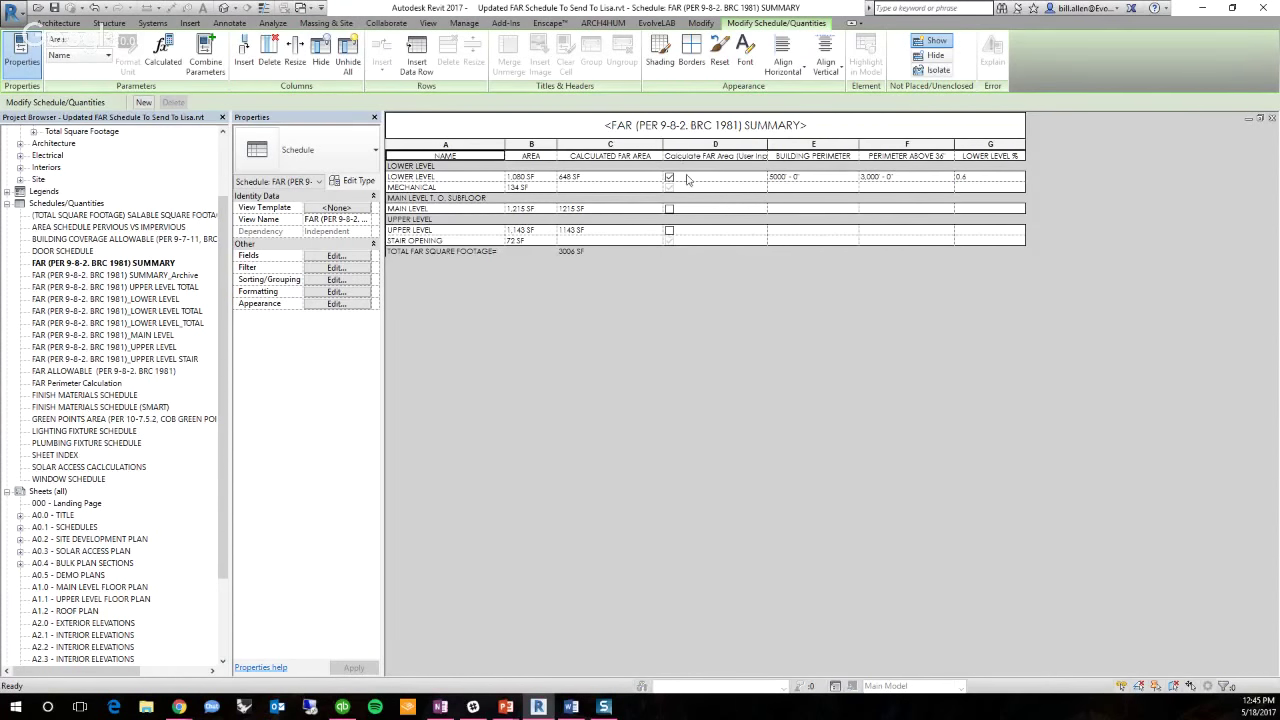
key(ctrl+z)
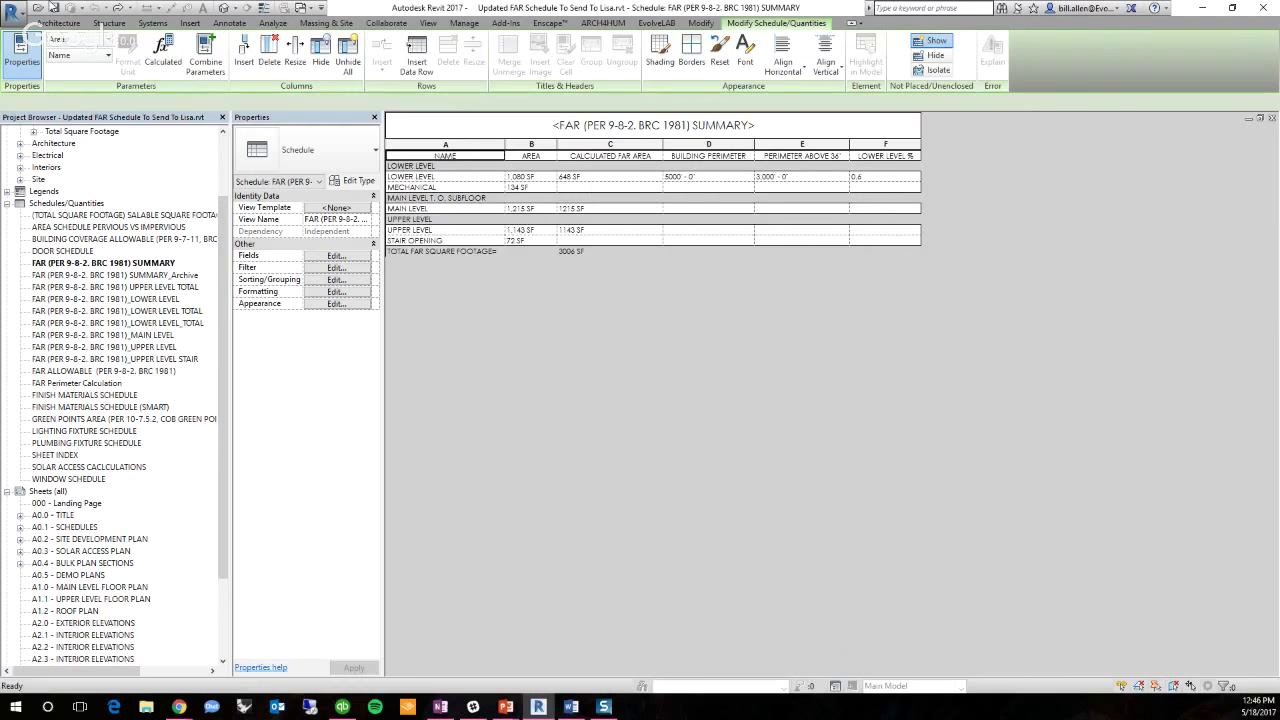
Unhide the Calculate FAR Area (User Input) field in the FAR summary schedule and toggle its LOWER LEVEL row checkbox twice
click(335, 257)
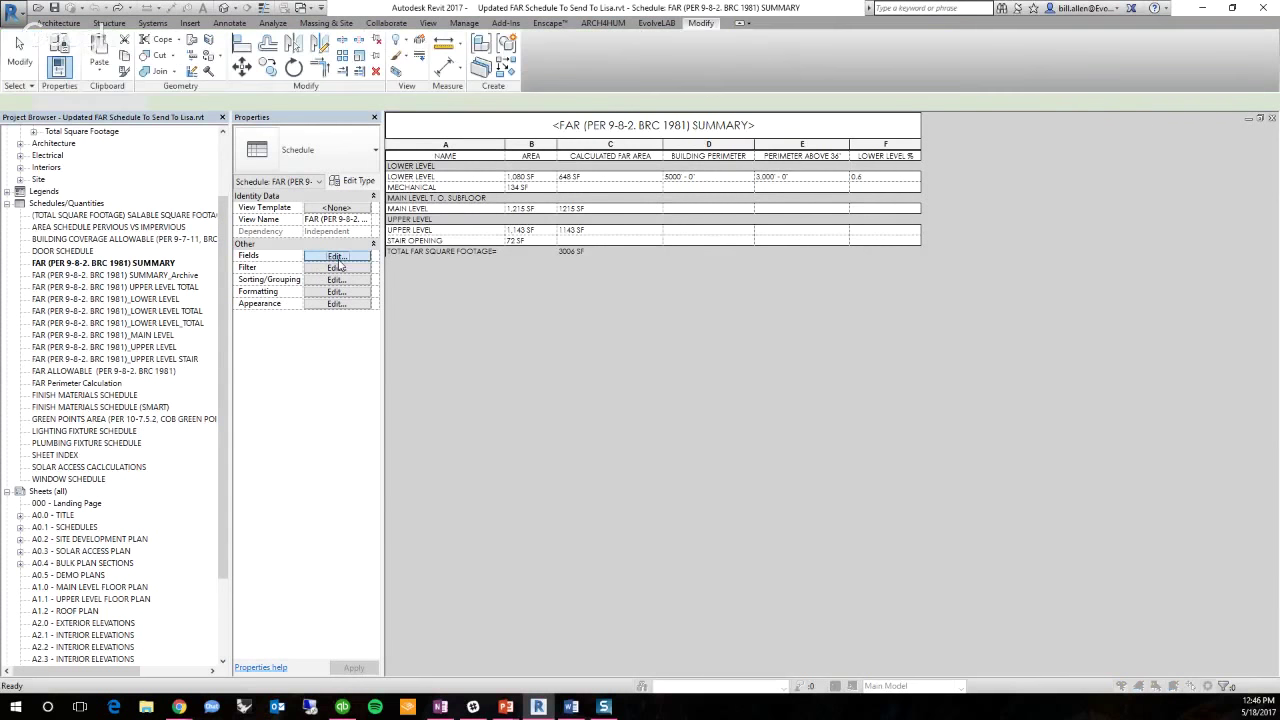
click(737, 405)
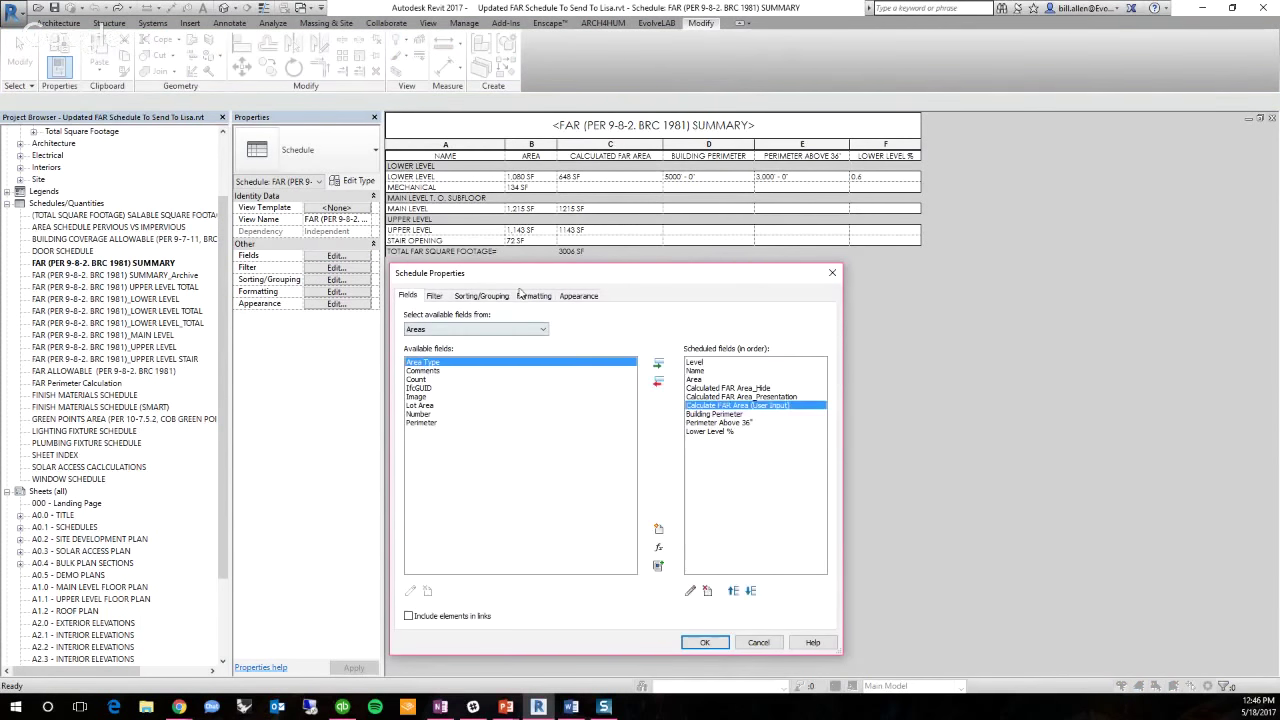
click(533, 295)
click(465, 370)
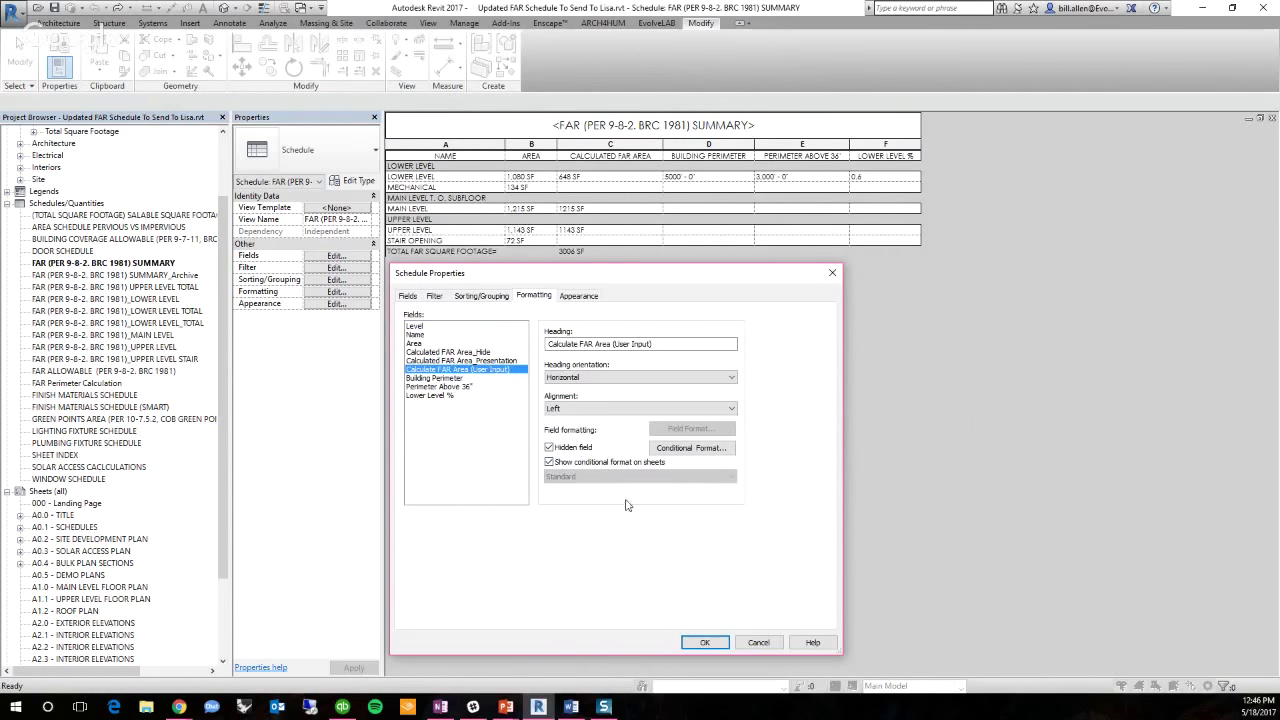
click(549, 447)
click(705, 642)
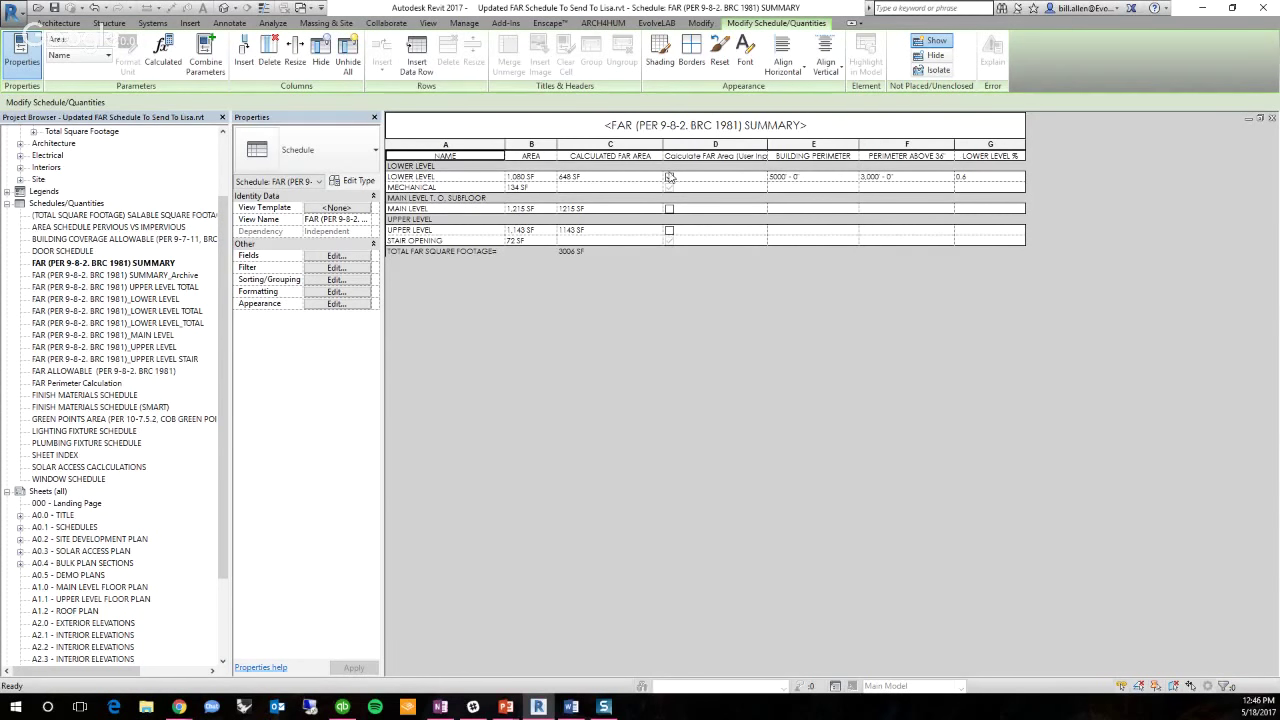
click(669, 177)
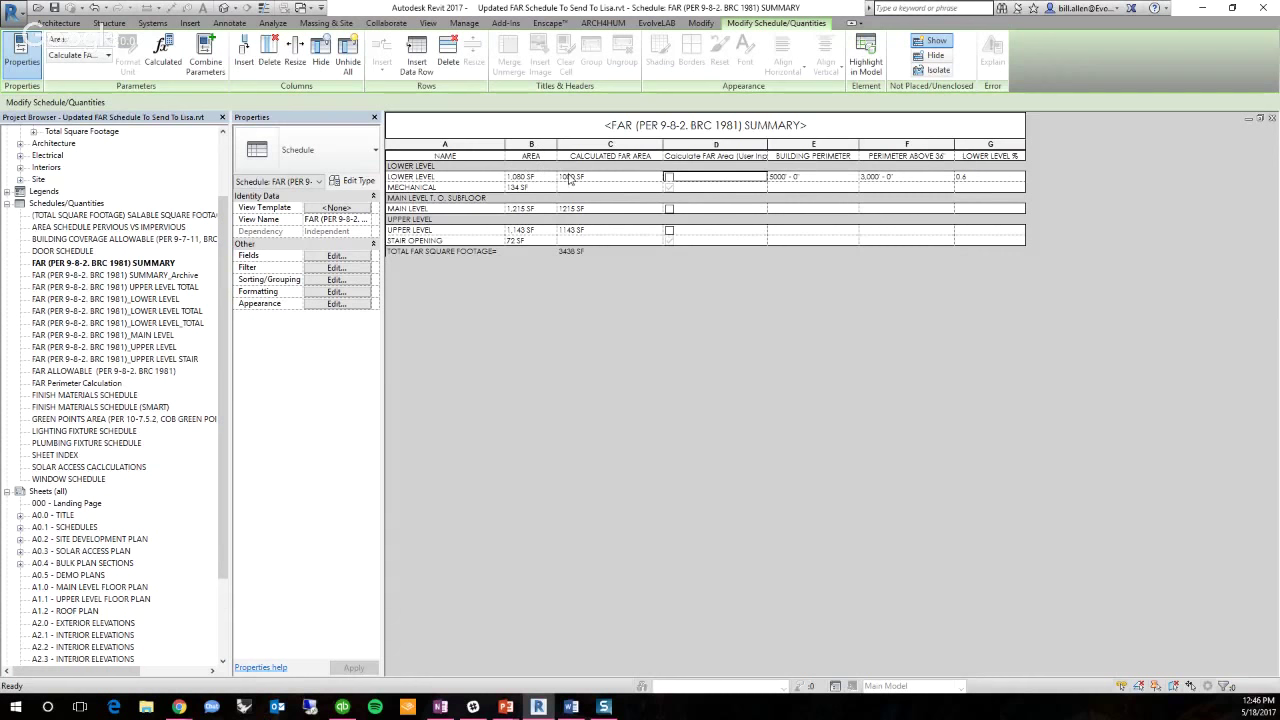
click(669, 177)
Switch to the Level 1 IBC occupancy area plan in 2017_COMMERCIAL.rte and examine the A1 area and its lower boundary line
key(ctrl+Tab)
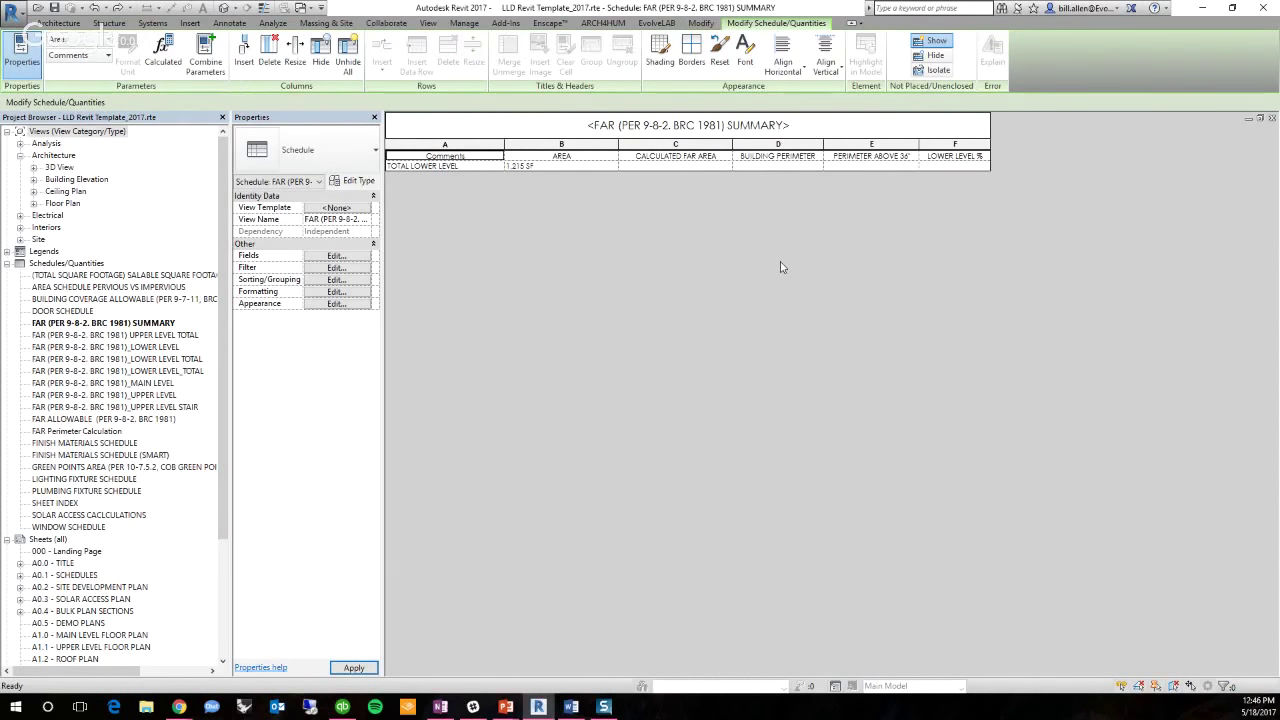
key(ctrl+Tab)
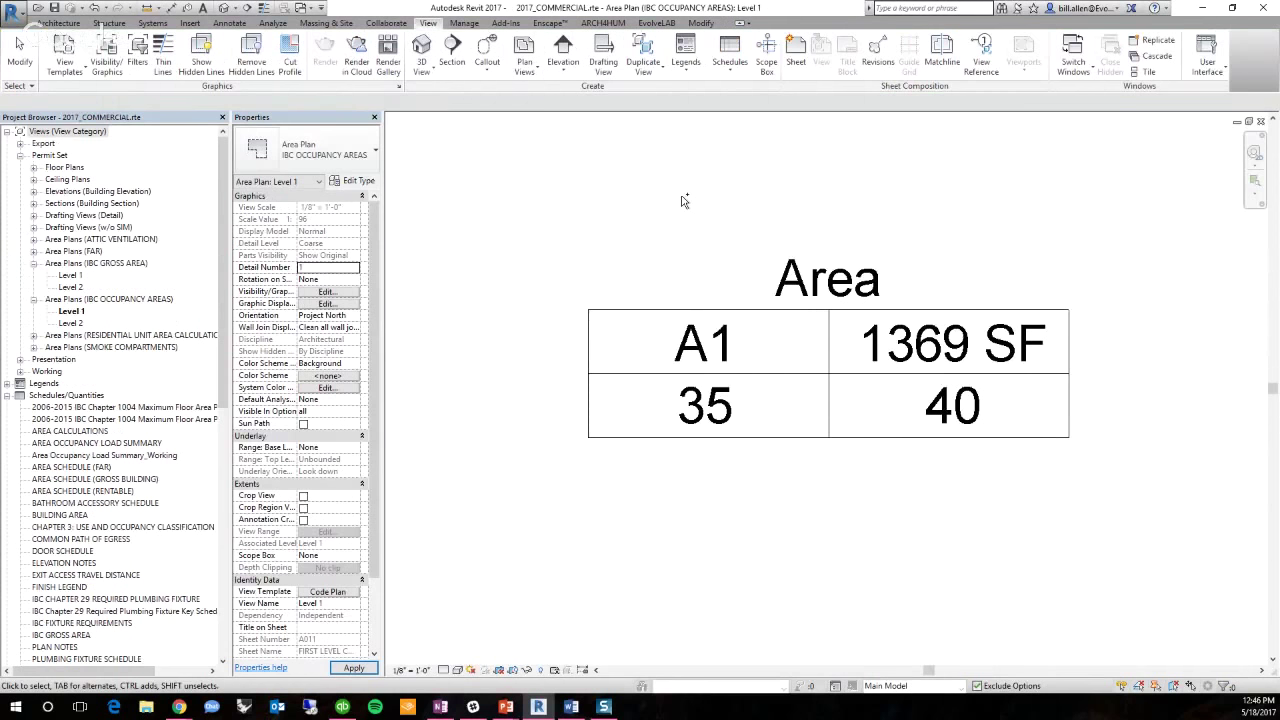
scroll(683, 201, down, 4)
scroll(583, 337, down, 2)
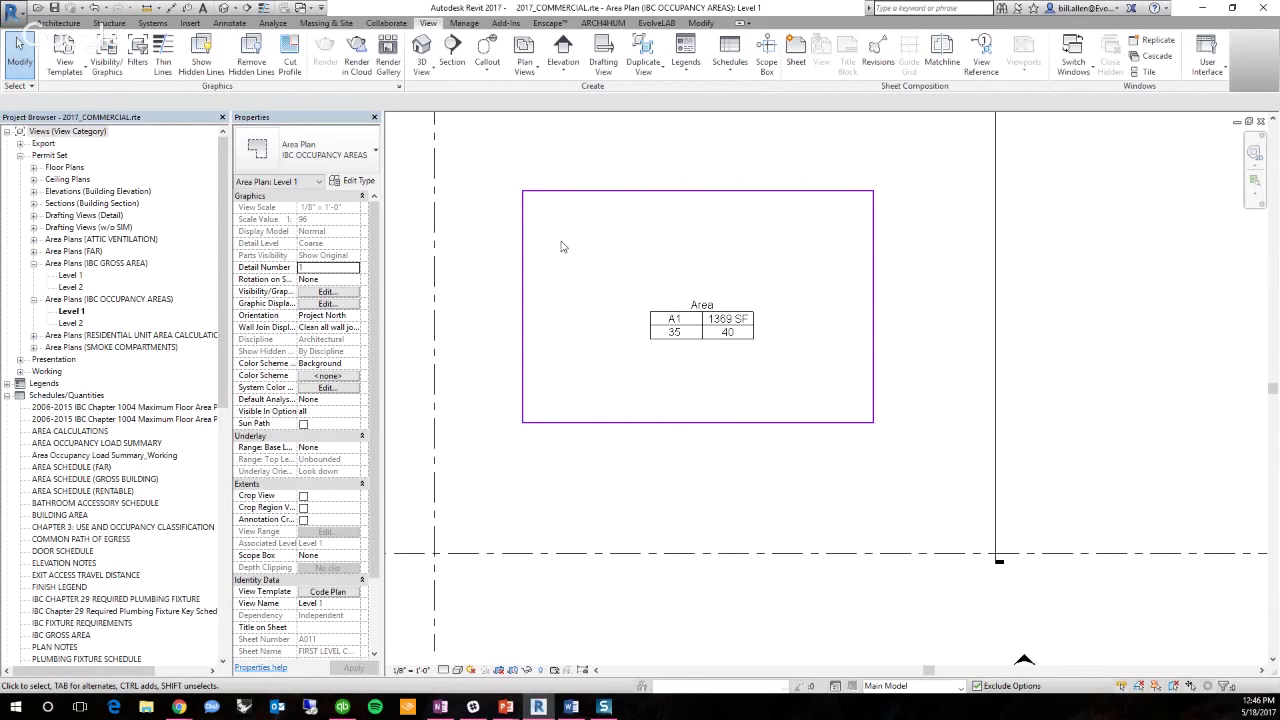
click(720, 422)
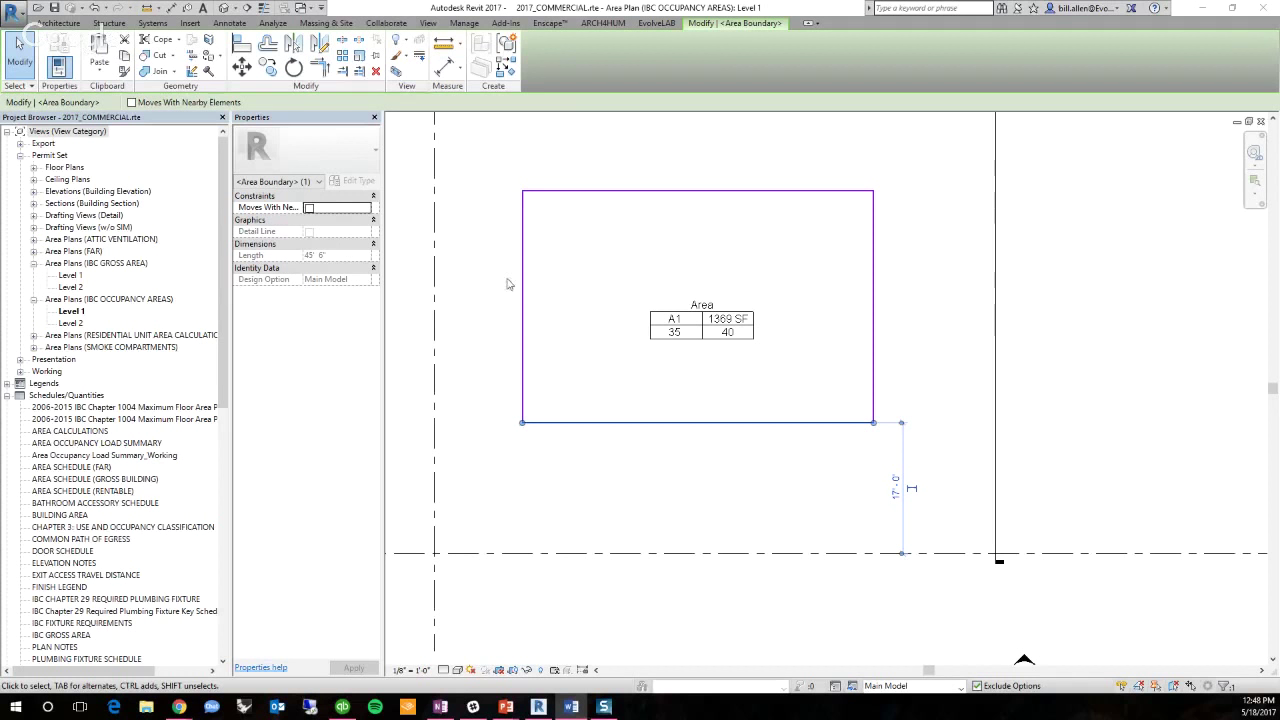
click(563, 292)
click(1073, 55)
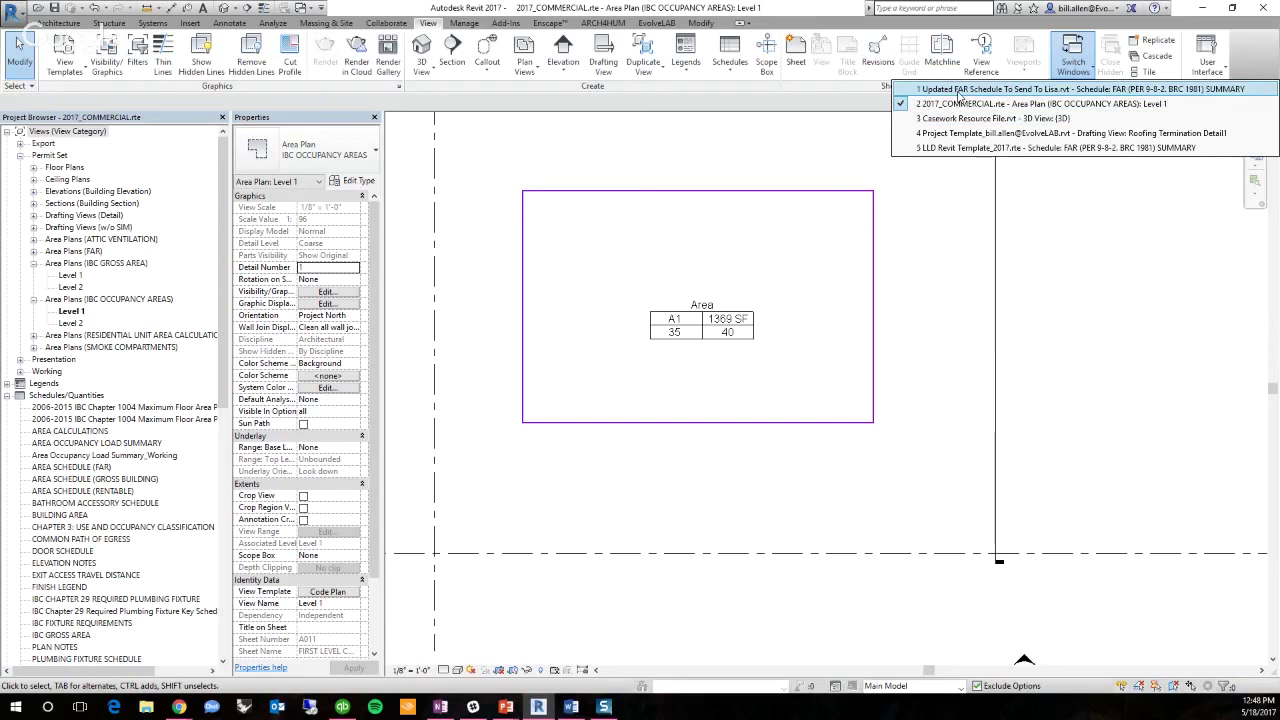
click(429, 306)
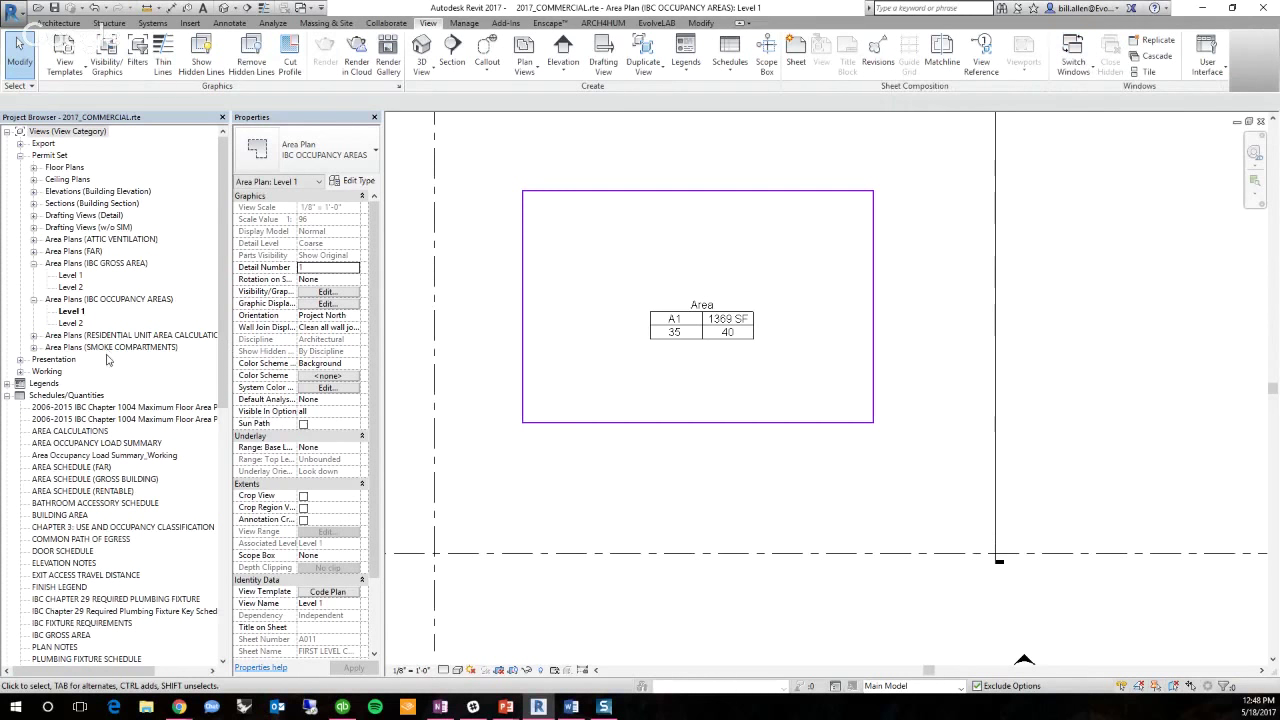
Open the VENTILATION REQUIRED schedule and review its scheduled fields and formatting without changes
click(108, 495)
scroll(105, 510, down, 1)
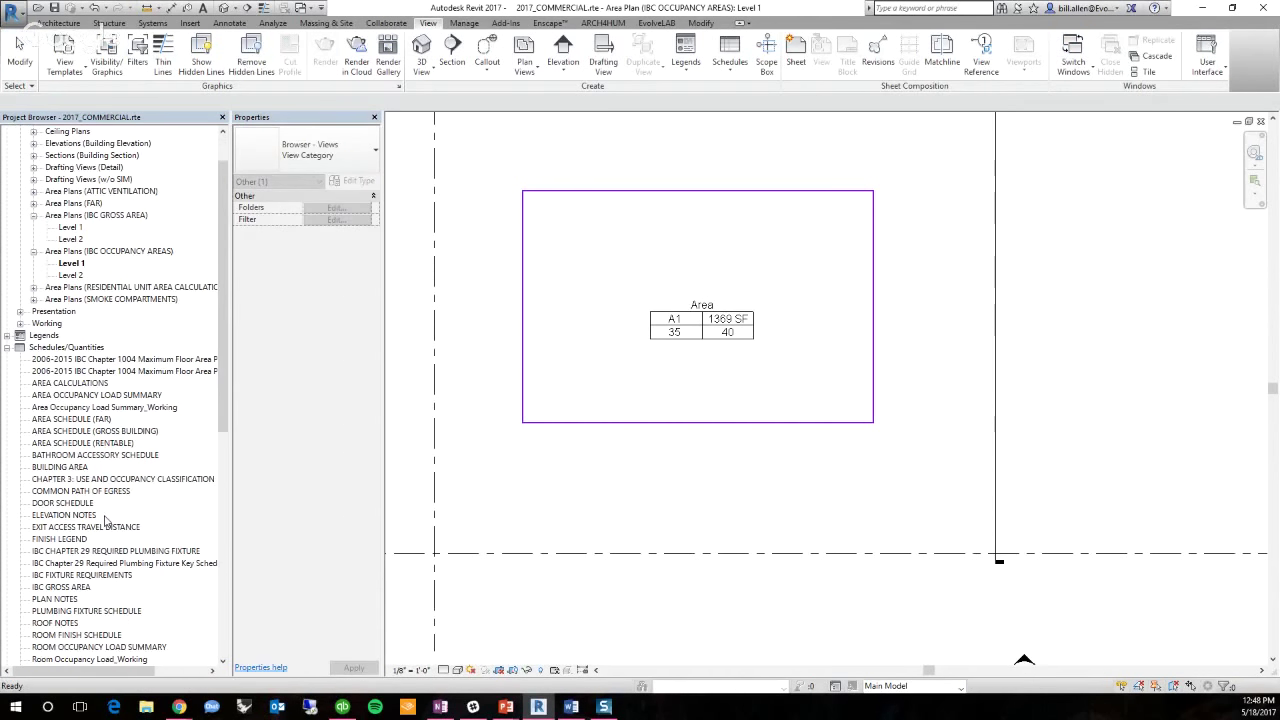
scroll(105, 520, down, 2)
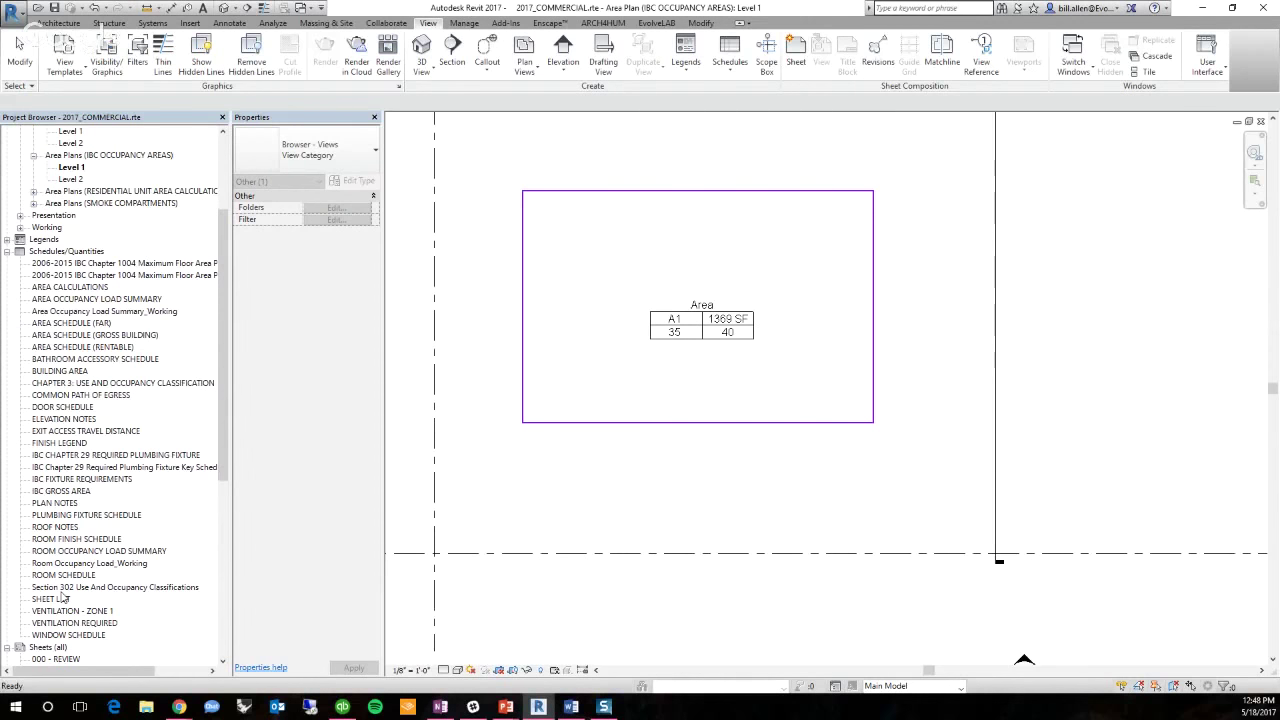
click(68, 610)
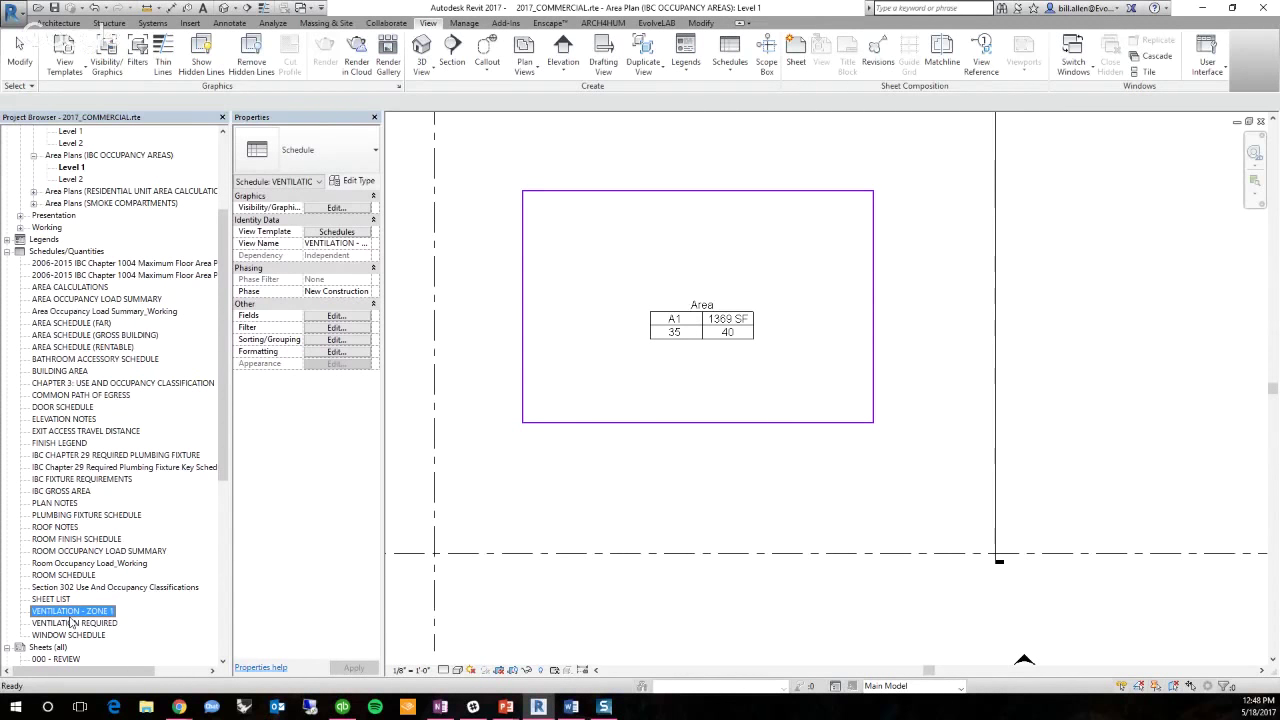
double_click(72, 622)
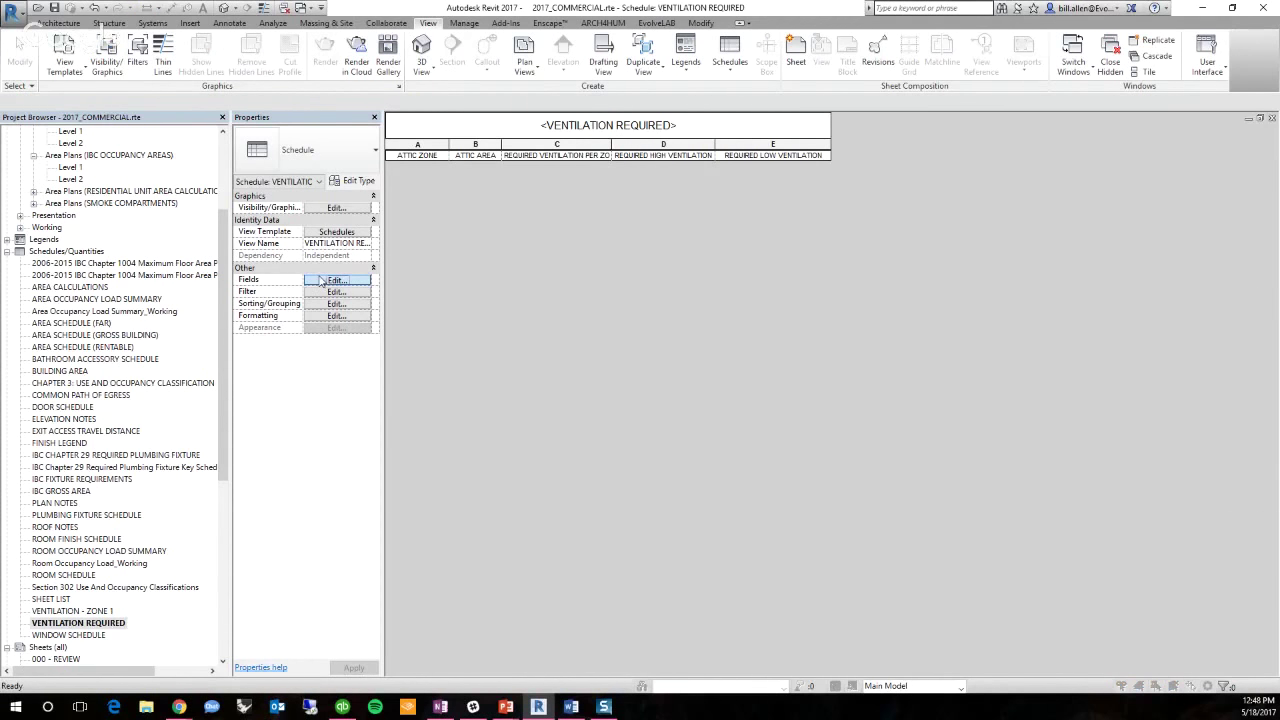
click(322, 280)
click(720, 388)
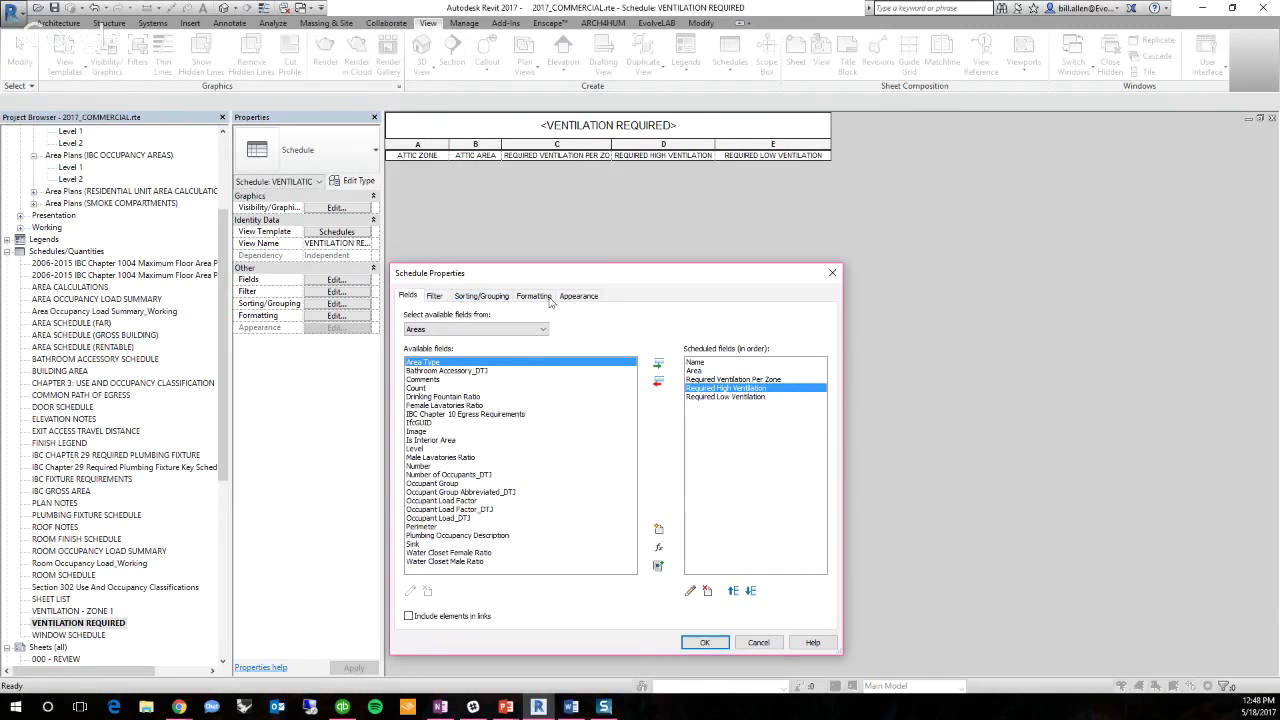
click(533, 296)
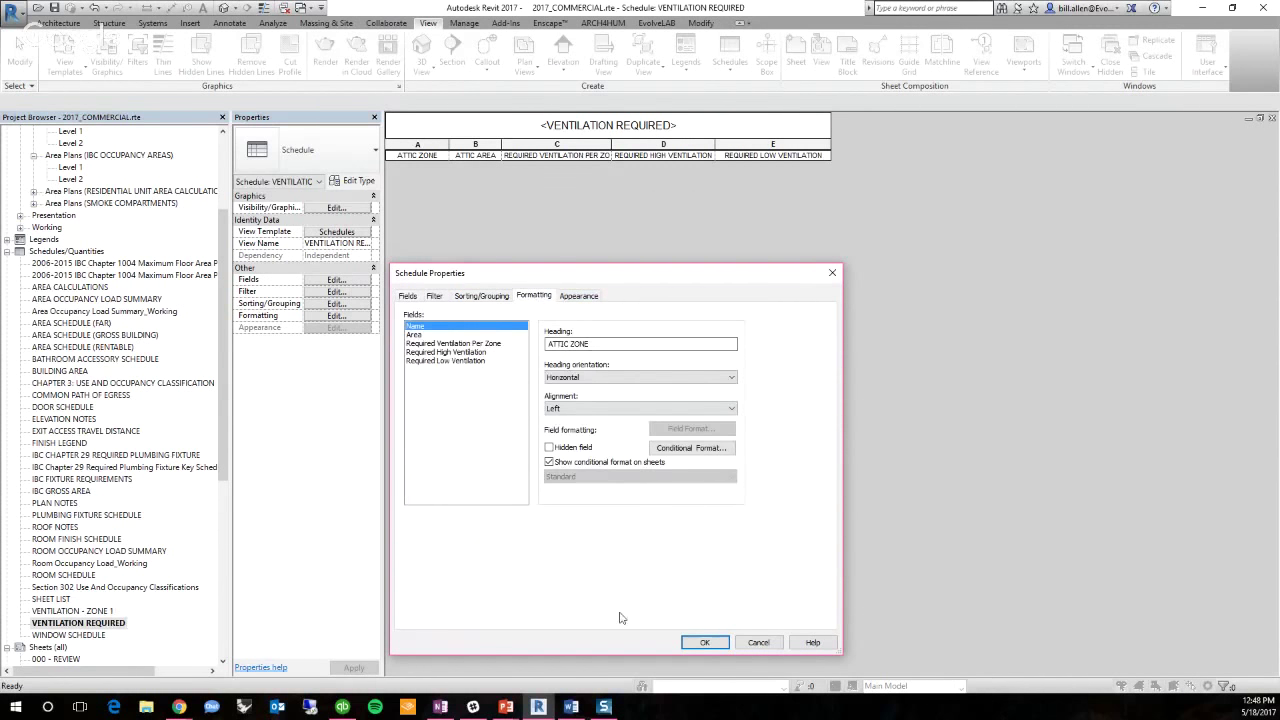
click(759, 643)
Open the VENTILATION - ZONE 1 schedule and examine its vent type, quantity and vent area columns
click(83, 626)
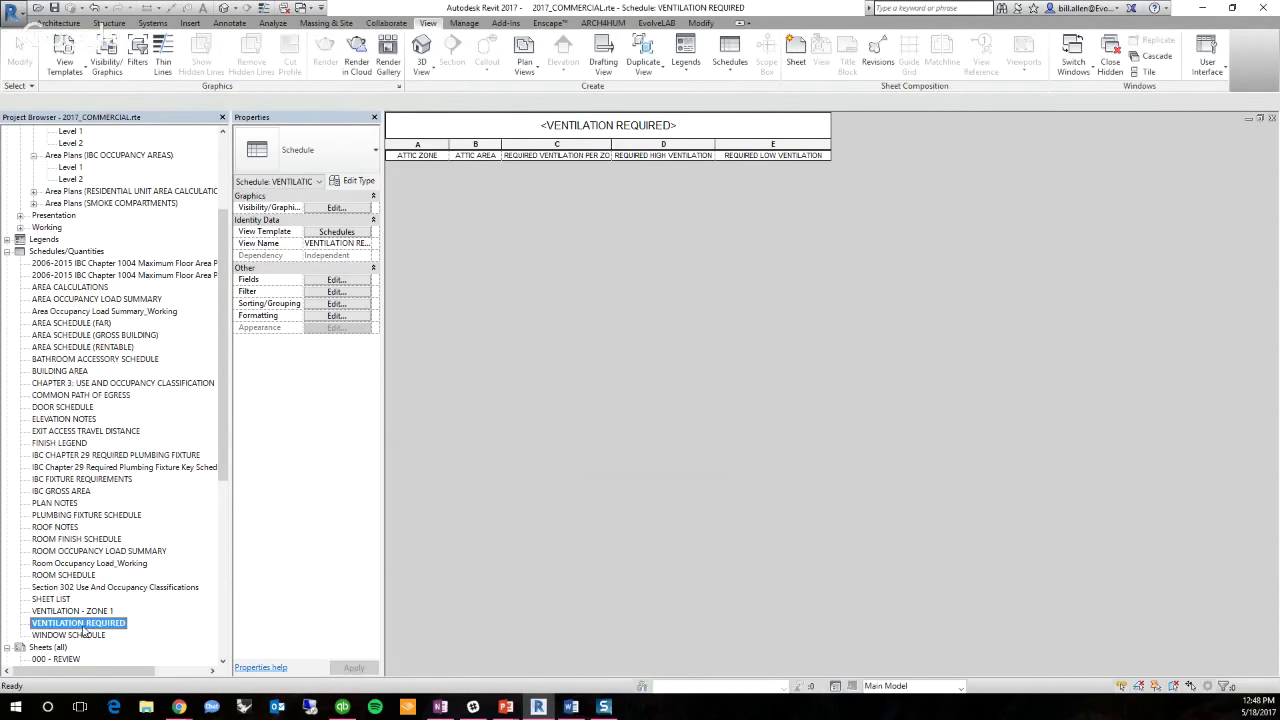
double_click(82, 611)
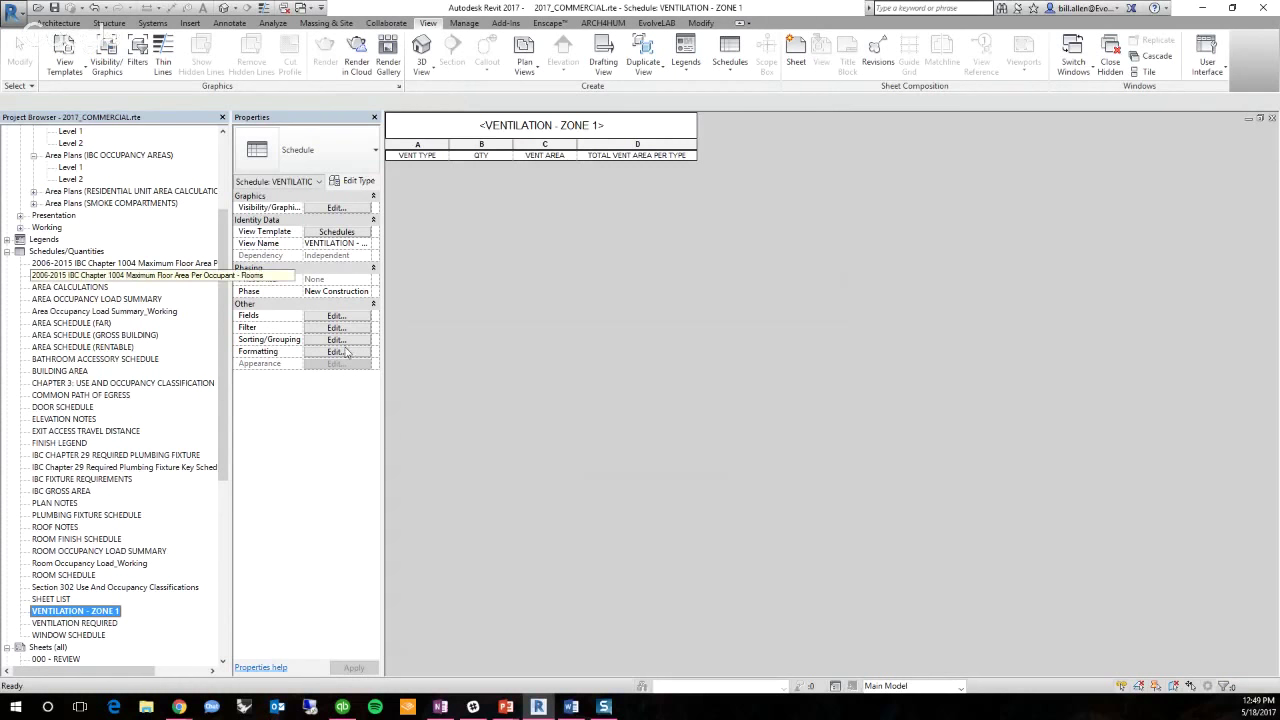
click(417, 155)
Open the 000 - REVIEW landing page sheet and examine its design team information table up close
drag(224, 289, 222, 203)
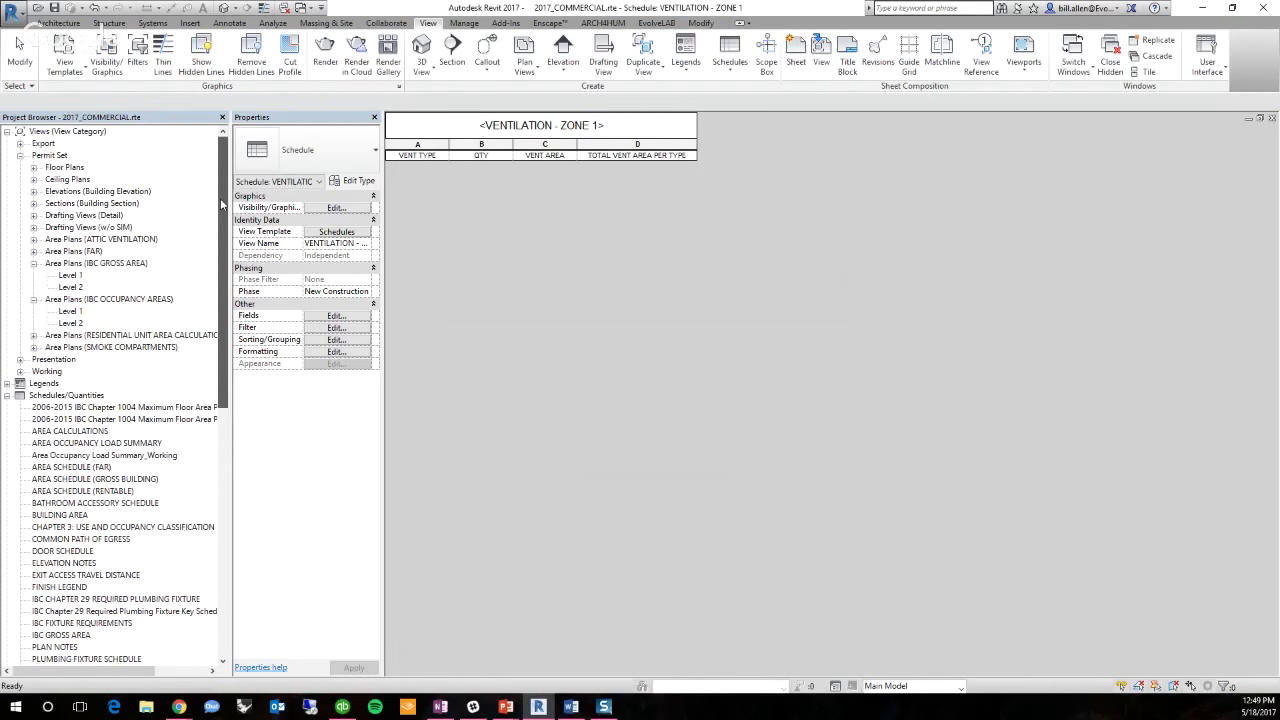
drag(225, 312, 221, 464)
click(59, 515)
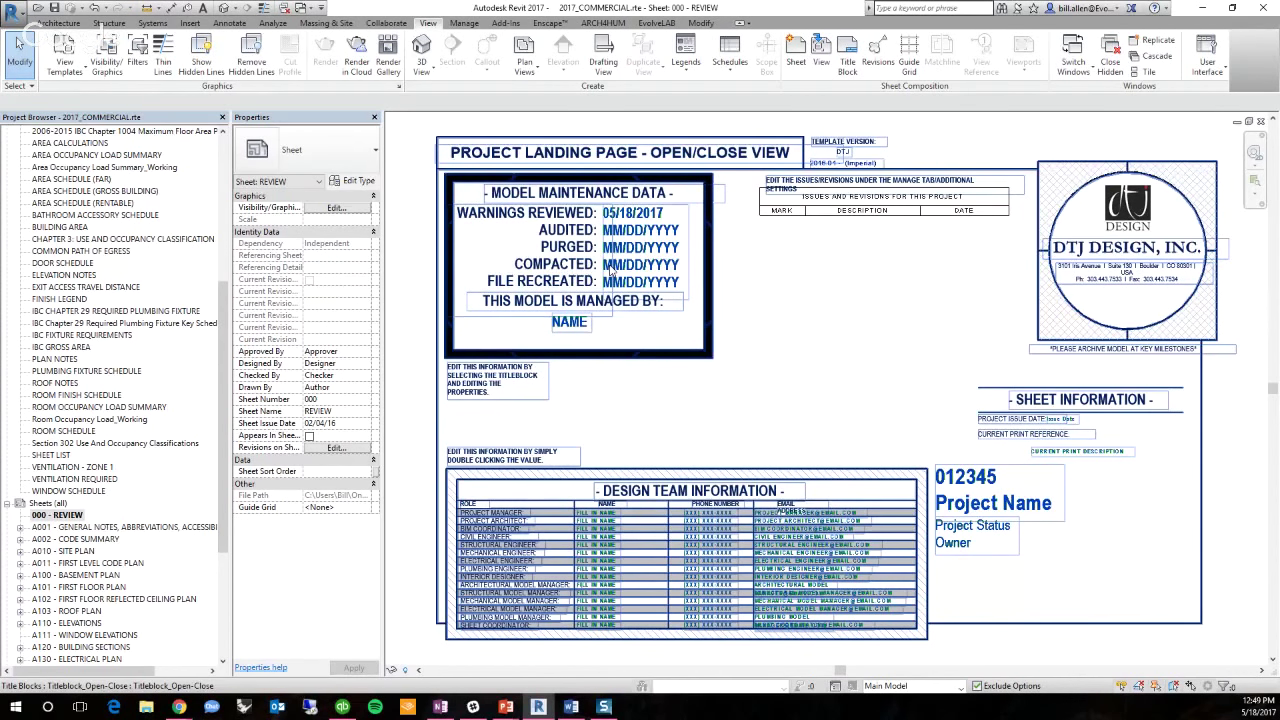
scroll(797, 517, up, 3)
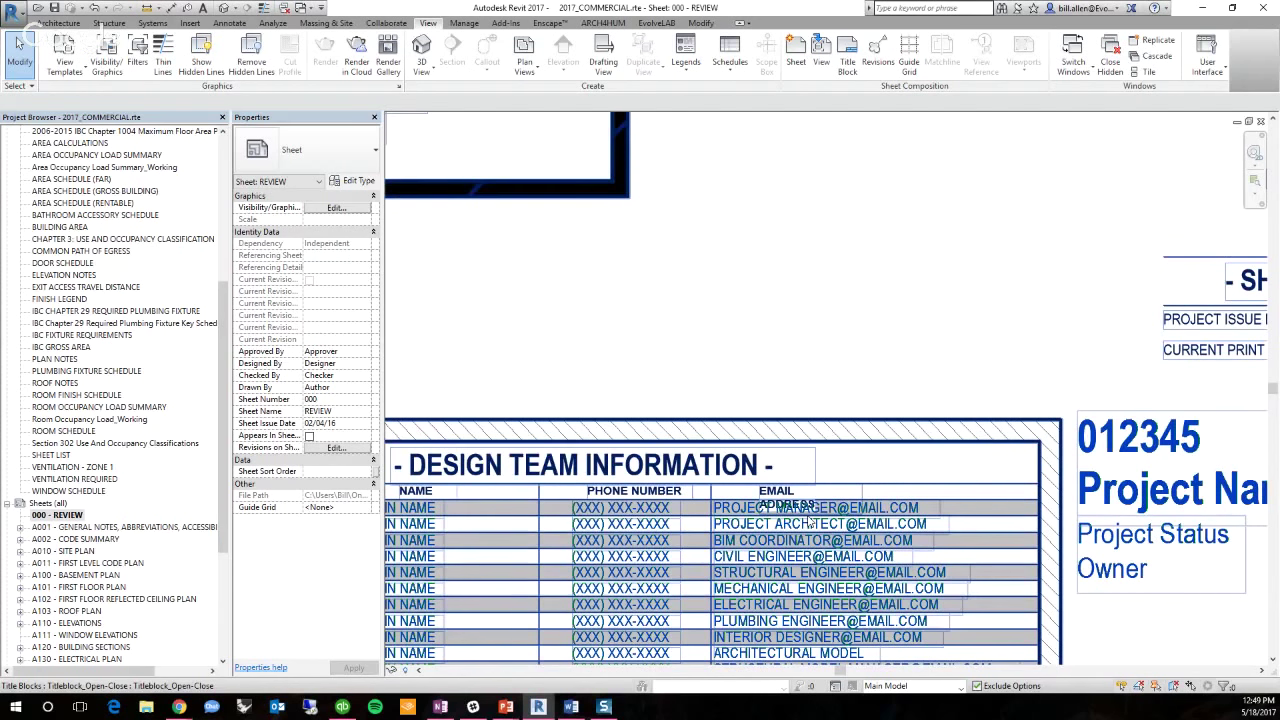
scroll(800, 500, up, 2)
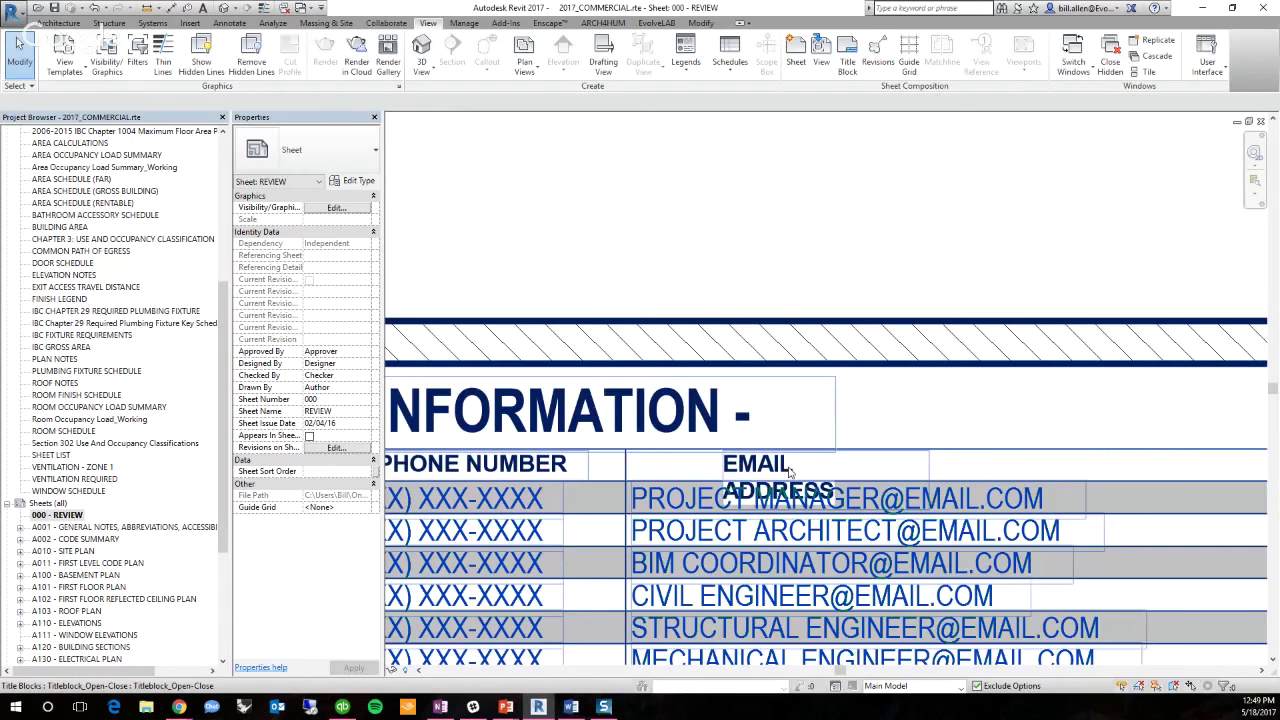
scroll(792, 475, down, 3)
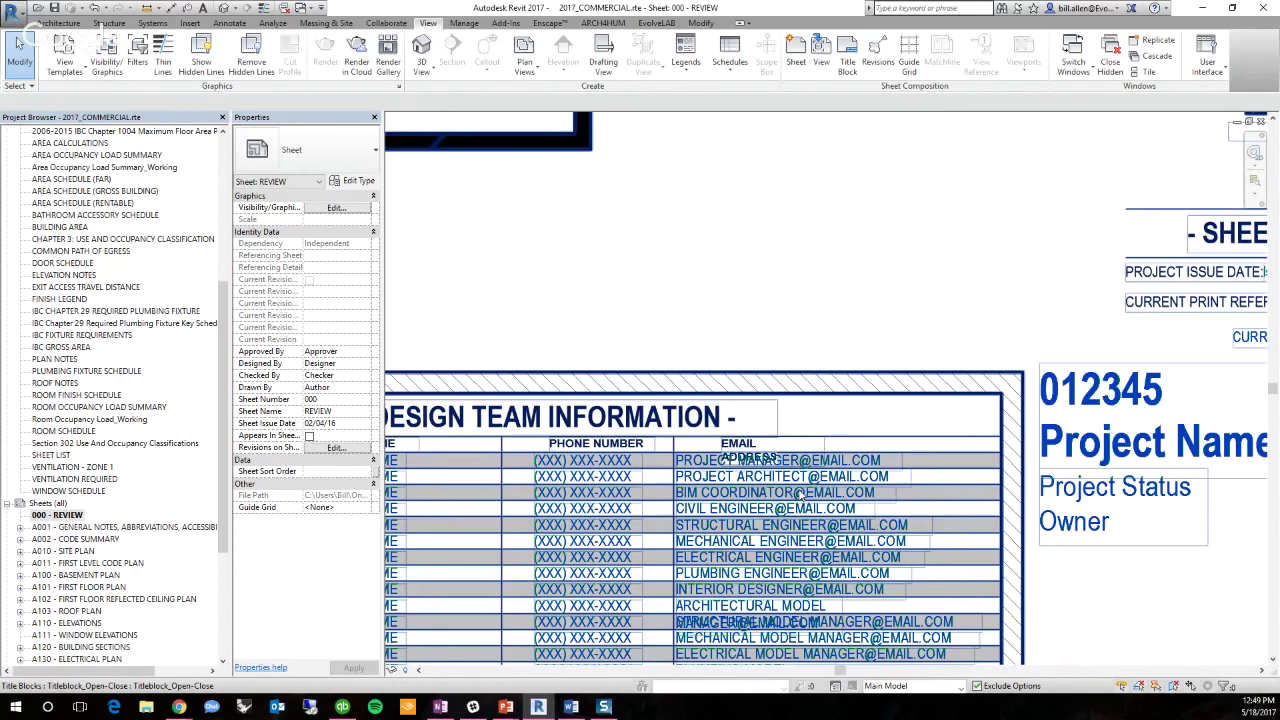
scroll(800, 495, down, 3)
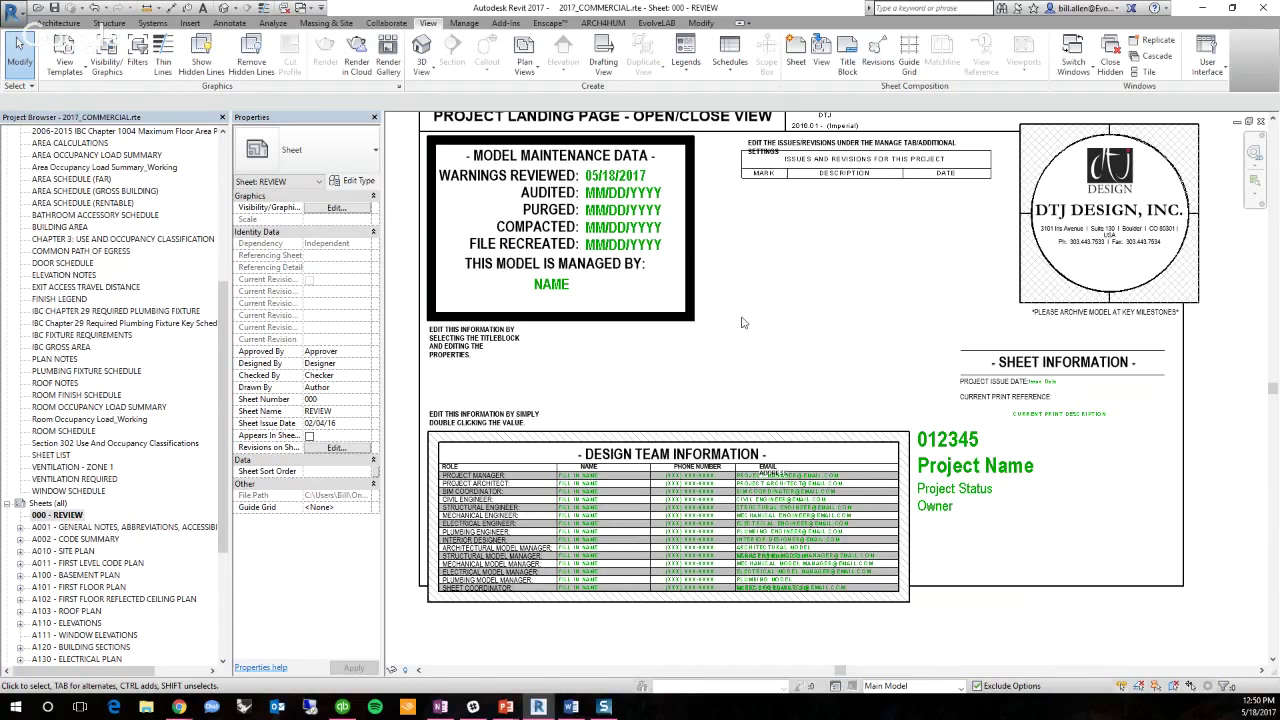
Open the A002 - CODE SUMMARY sheet and examine the sheet number in its titleblock
click(122, 527)
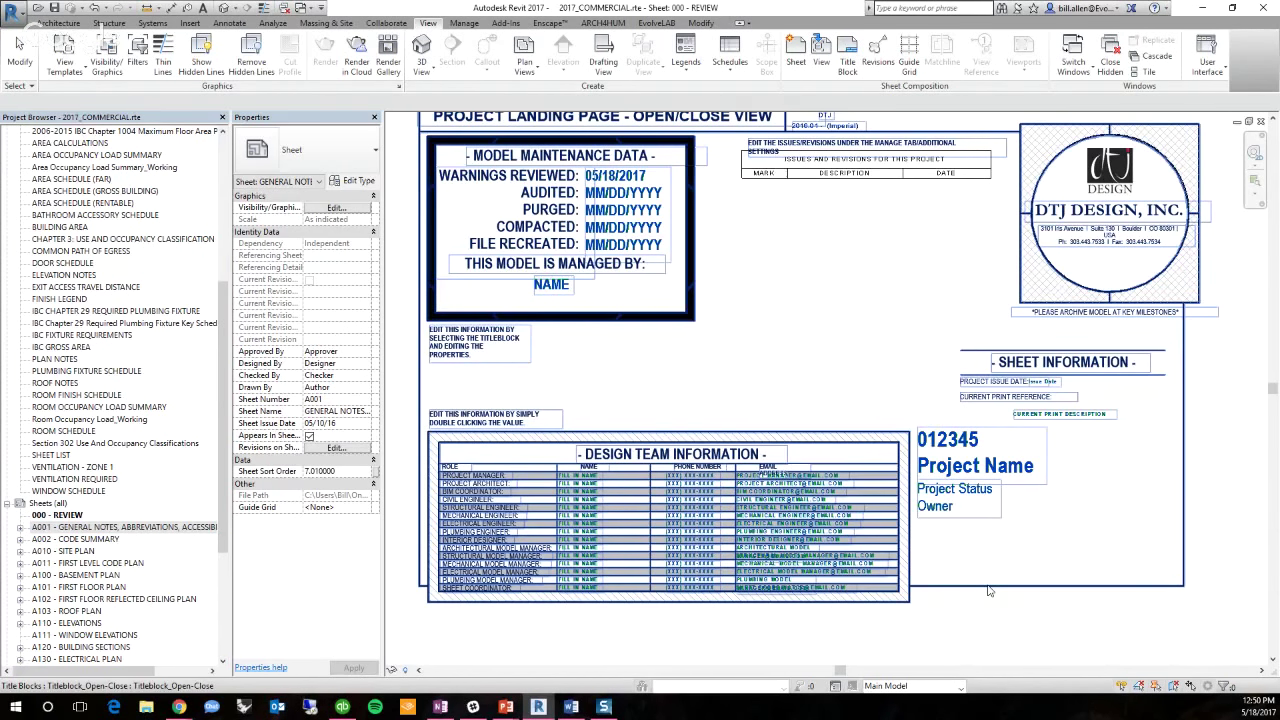
click(1050, 551)
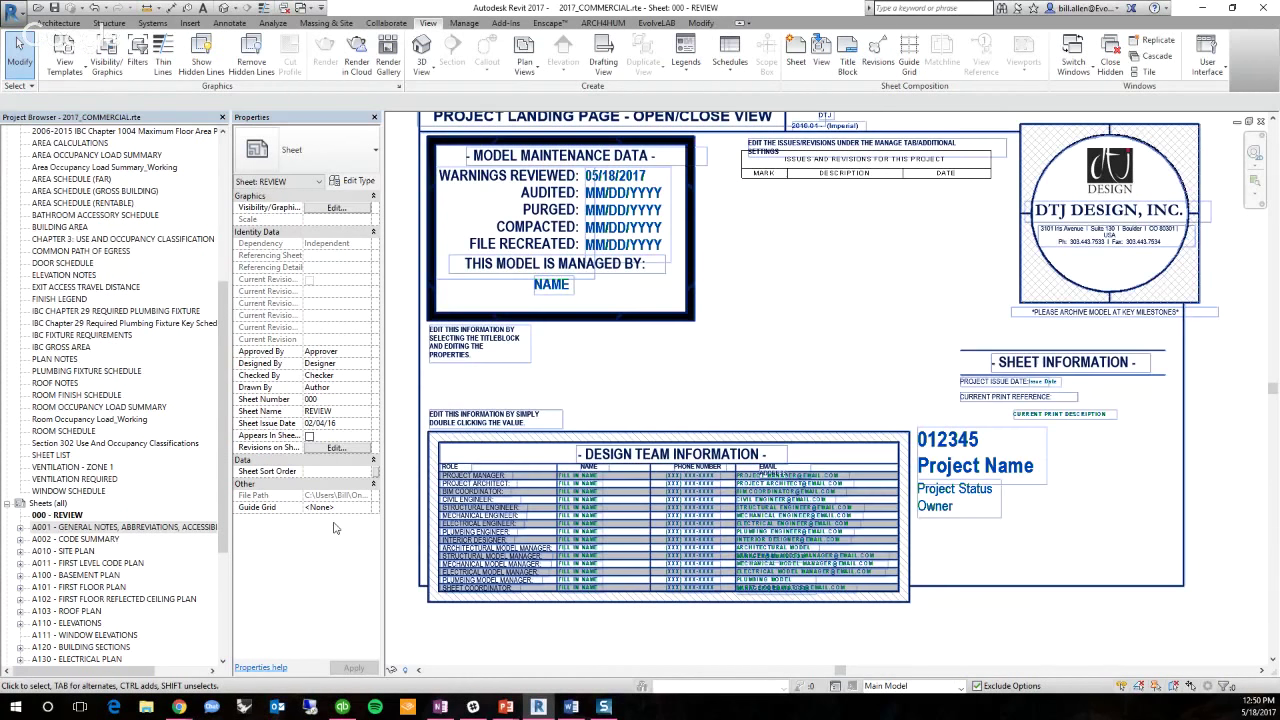
double_click(110, 539)
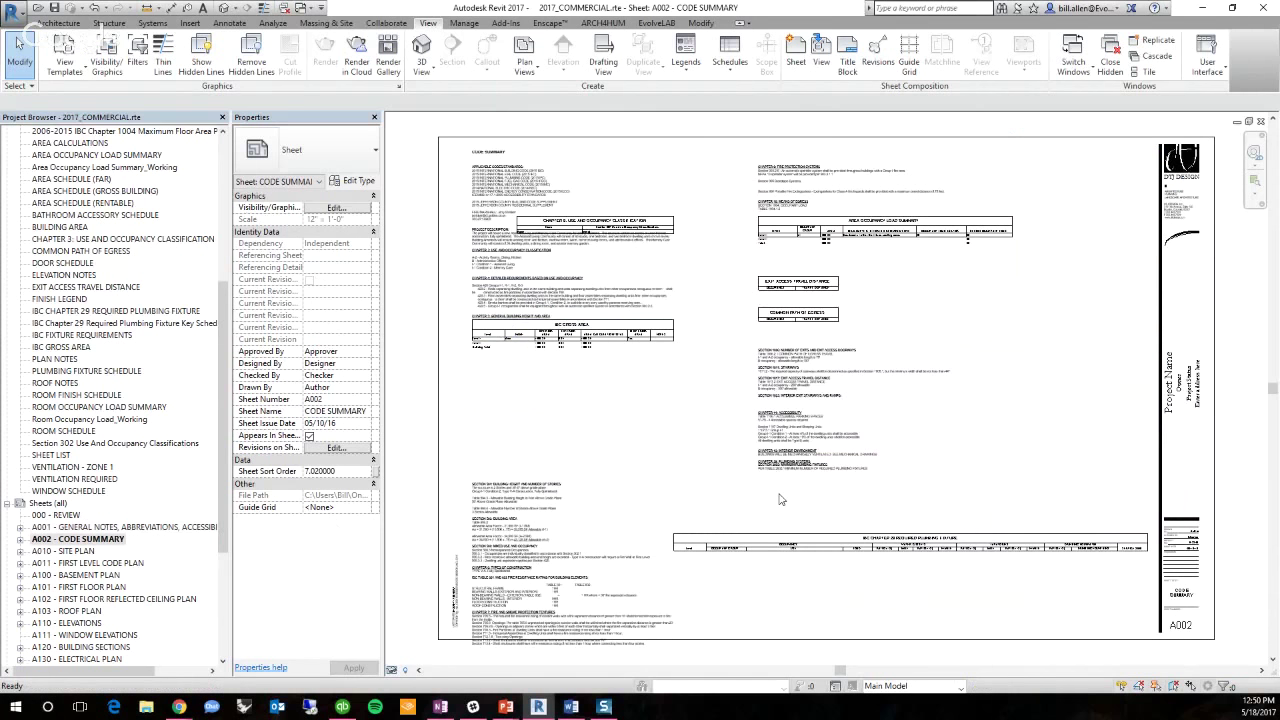
scroll(781, 500, up, 6)
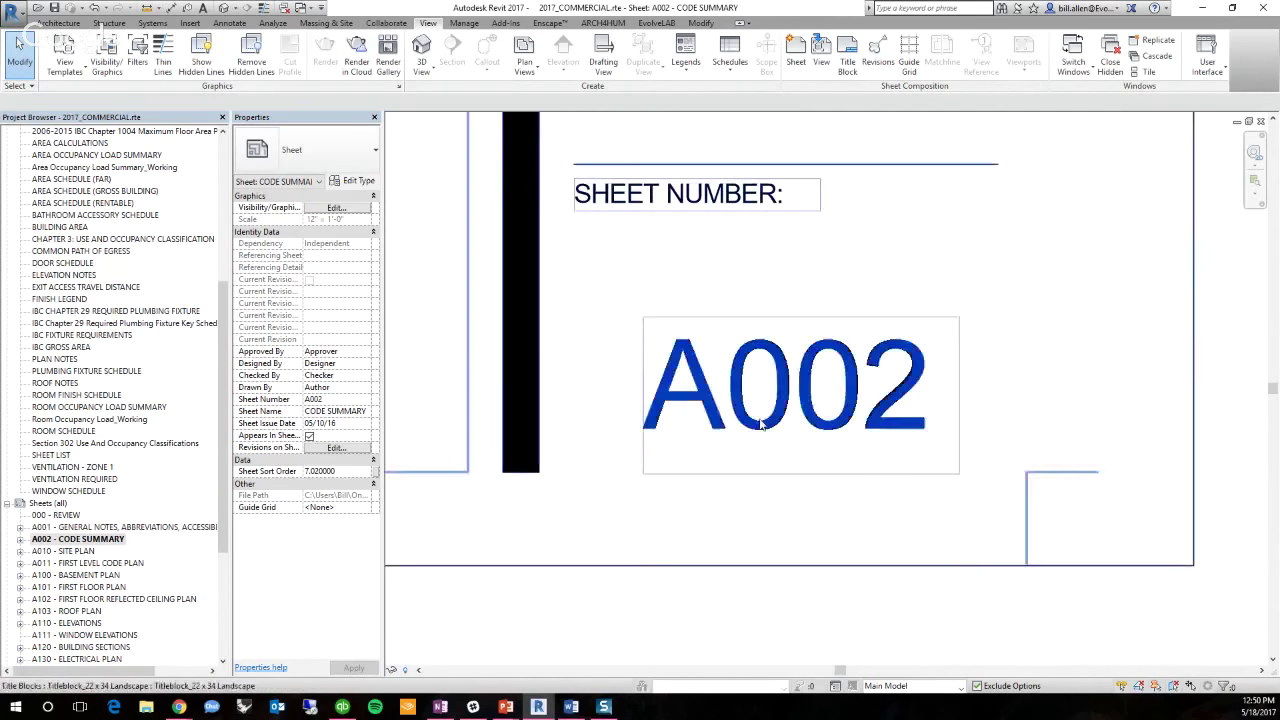
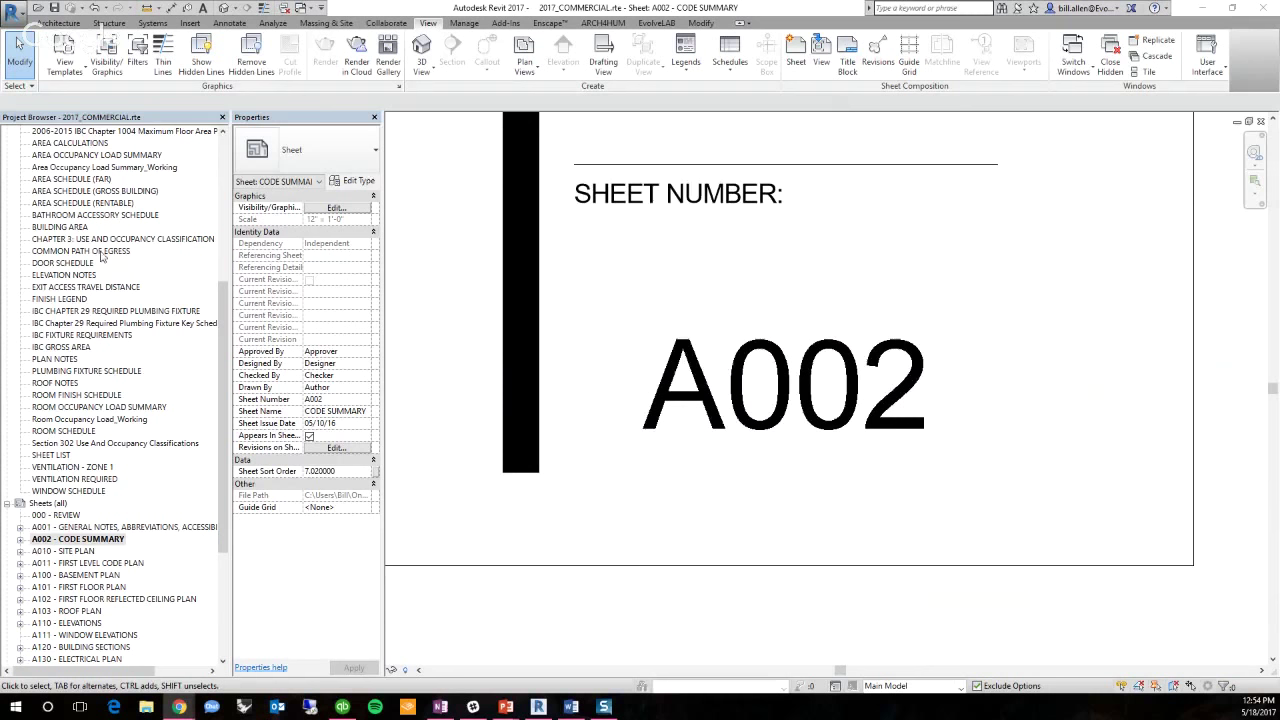
Look through the template's schedules and sheets, and open the Material Browser to view the project materials
scroll(101, 256, up, 2)
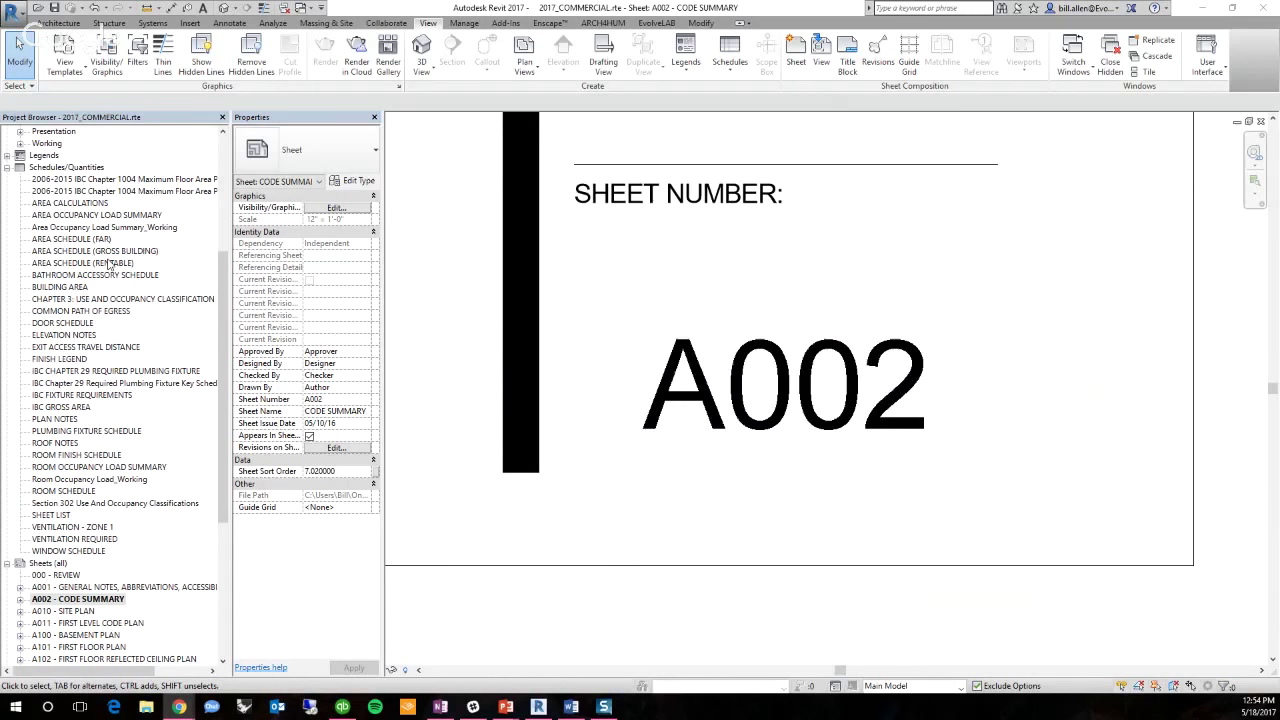
scroll(130, 340, up, 3)
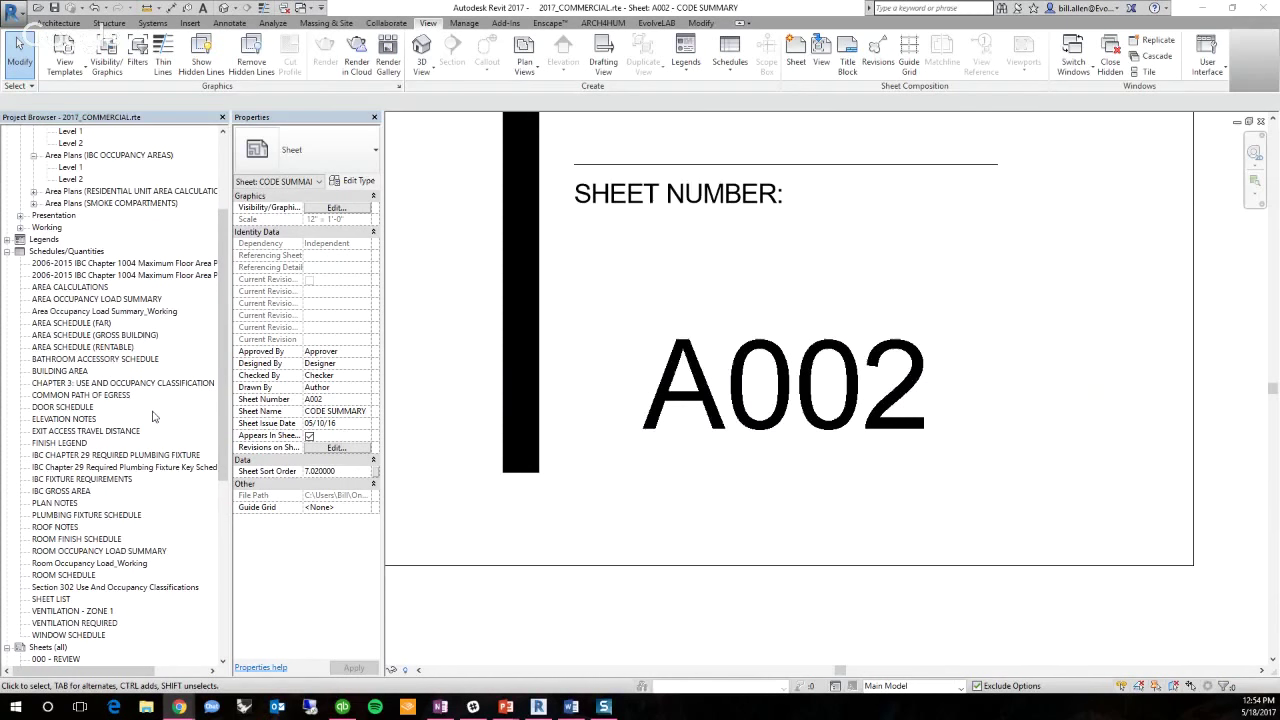
scroll(153, 417, down, 7)
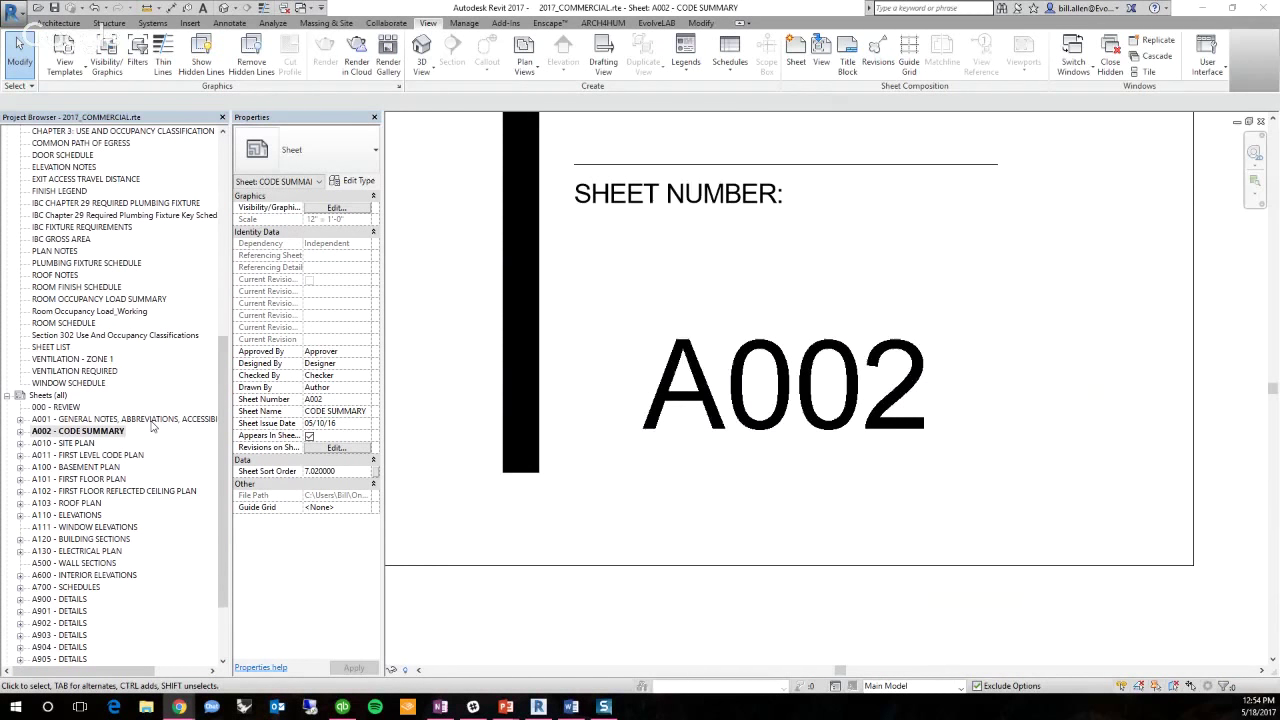
scroll(130, 415, up, 7)
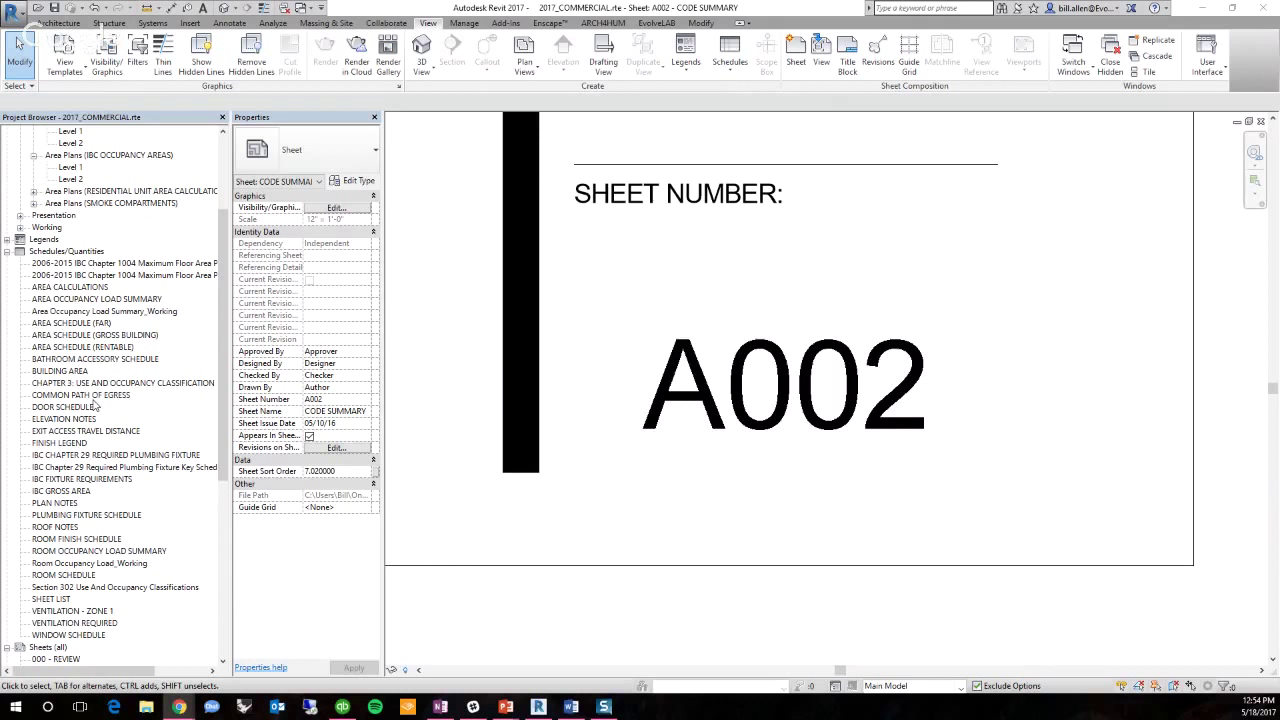
click(466, 23)
click(360, 72)
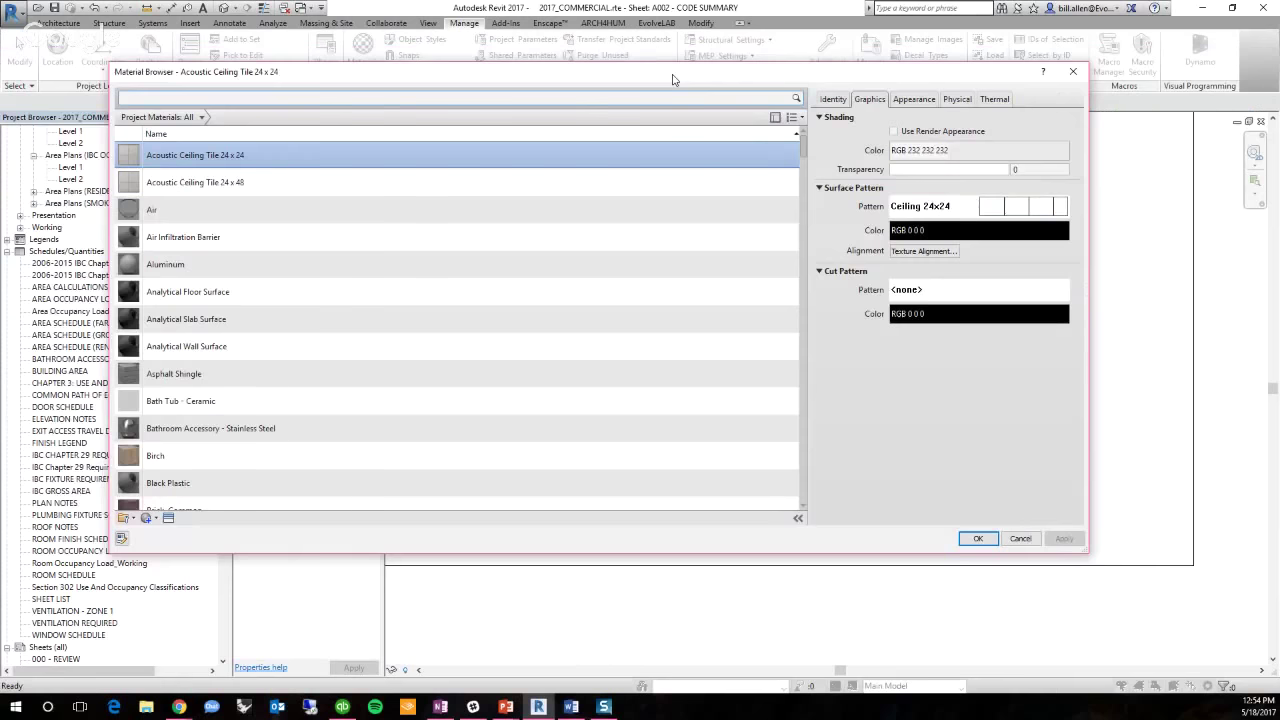
Examine the appearance settings of the Asphalt Shingle material
drag(673, 80, 622, 88)
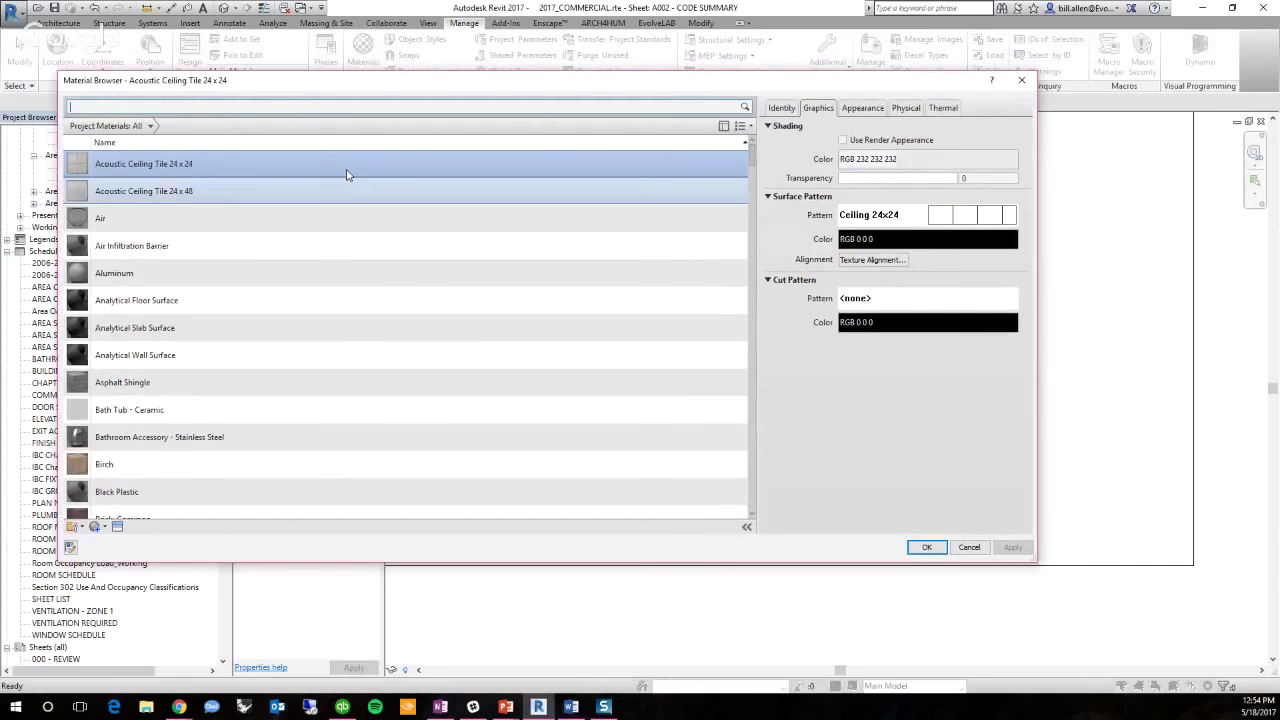
click(340, 382)
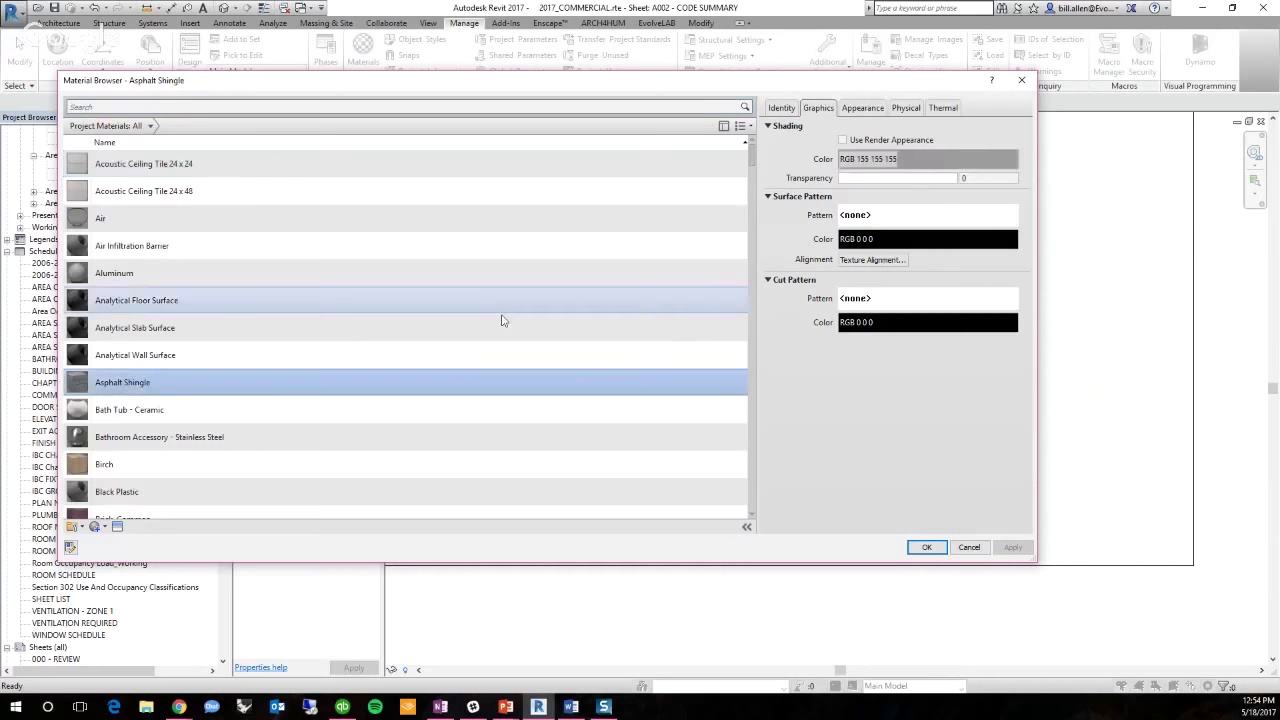
click(866, 108)
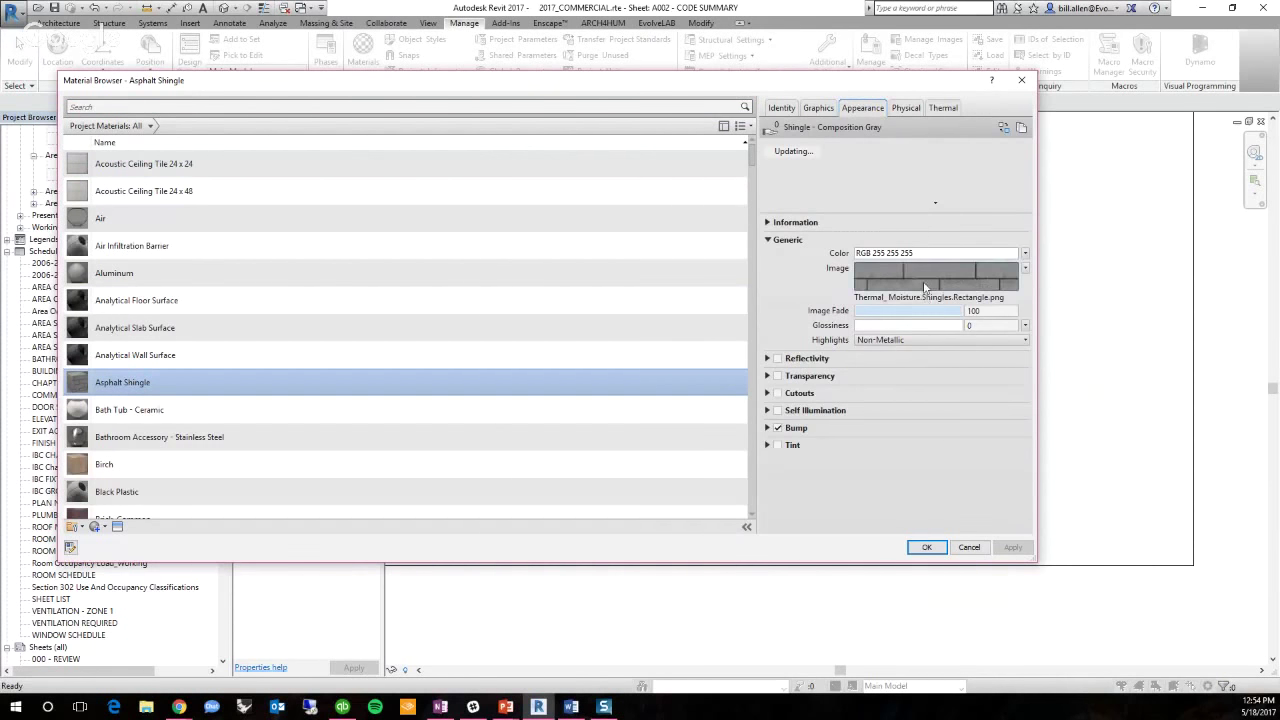
Check which folder holds the shingle appearance's image file, then close the file selection and Material Browser without changes
click(922, 298)
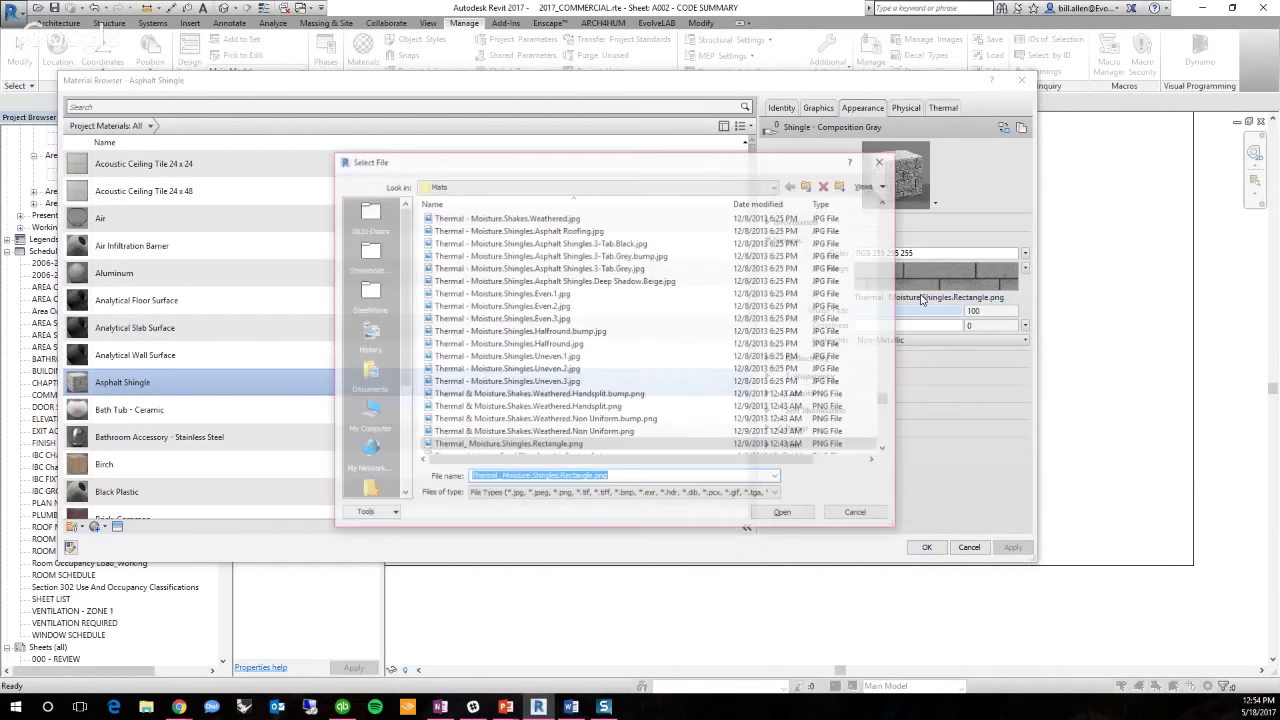
click(534, 186)
click(534, 188)
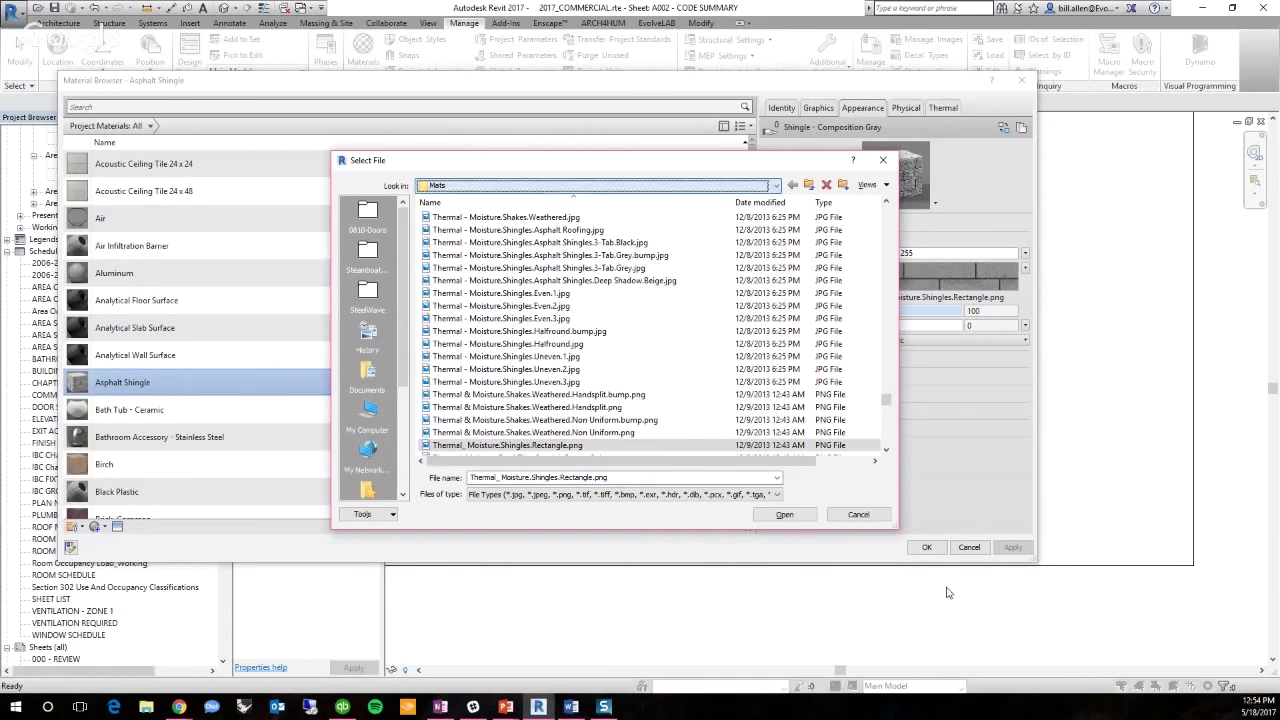
click(858, 514)
click(969, 548)
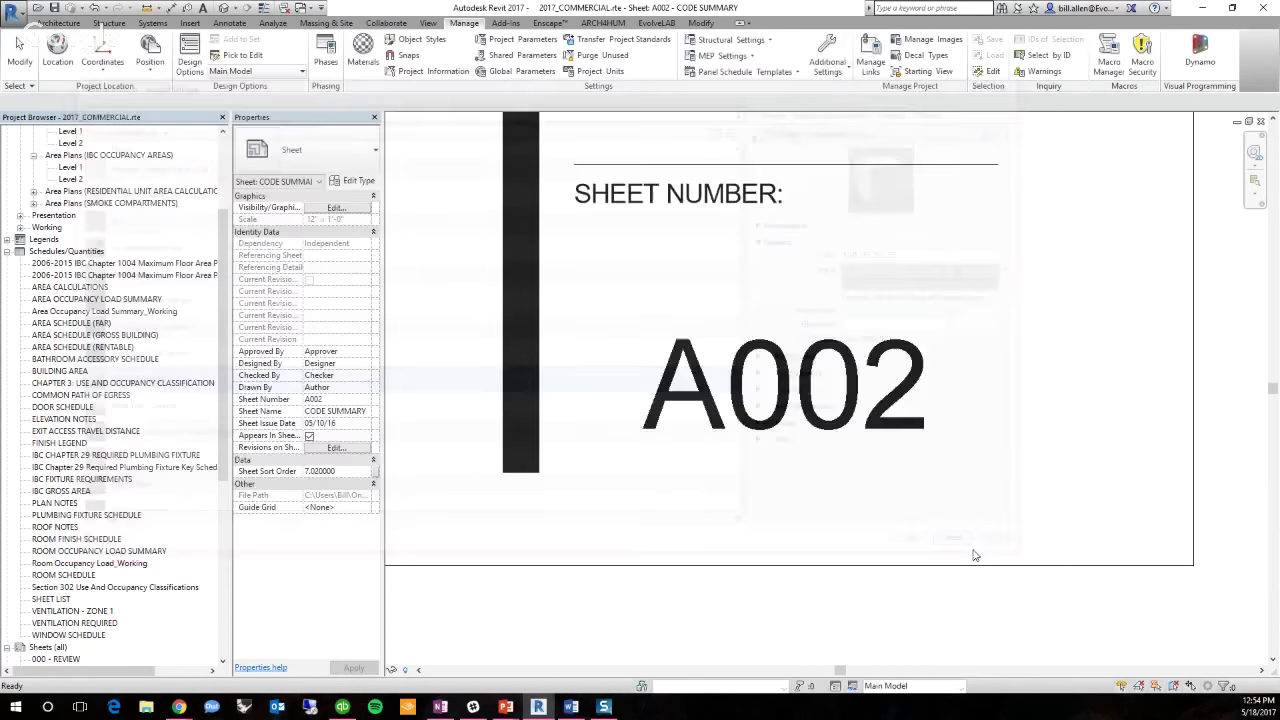